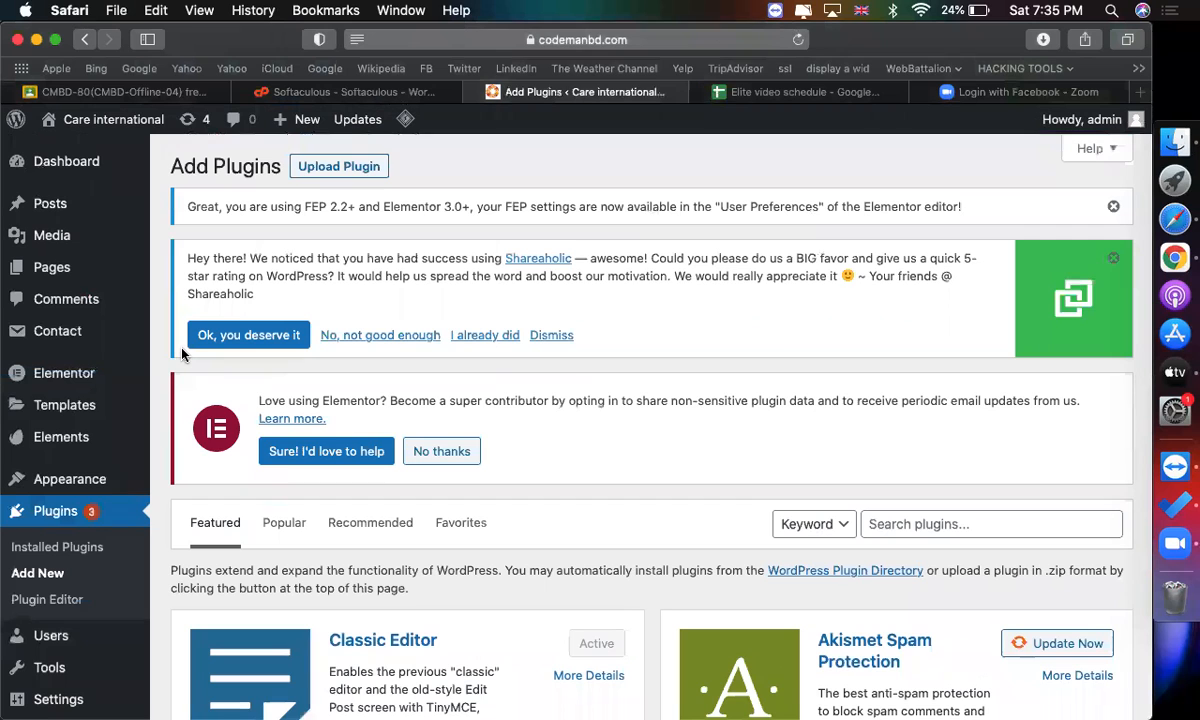
Search the plugin directory for "wp reset".
scroll(702, 271, down, 4)
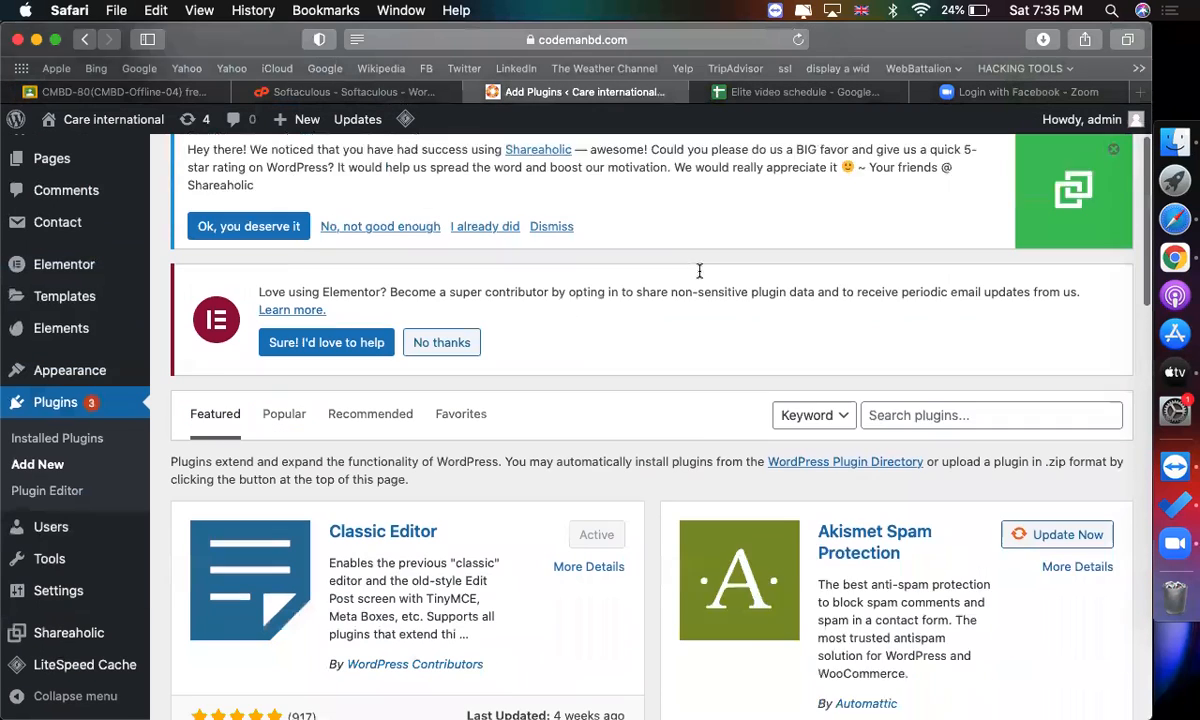
click(986, 362)
text(wp rest)
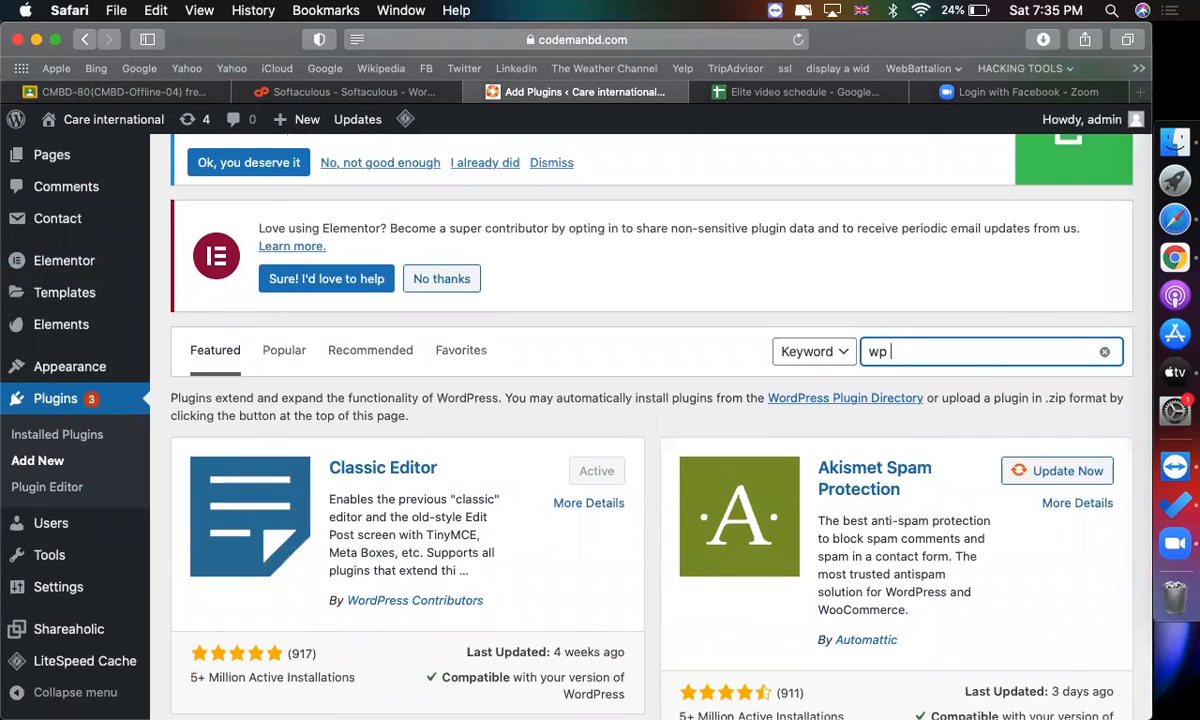
text(et)
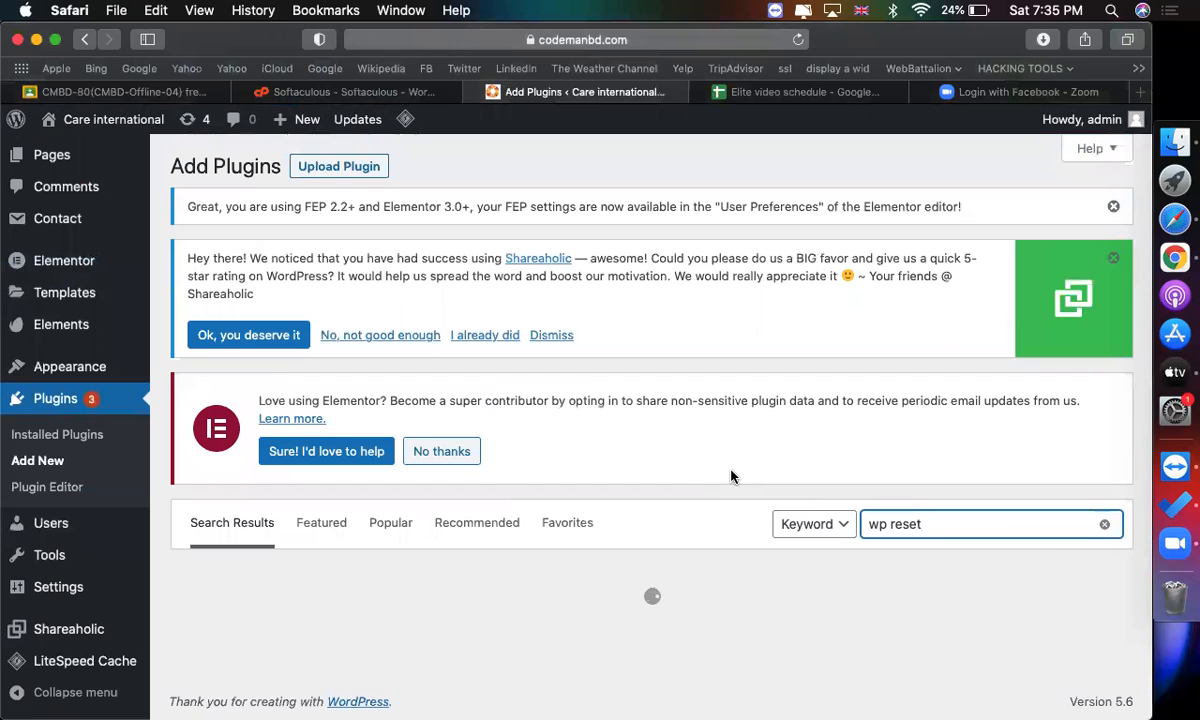
Install and activate the WP Reset plugin.
scroll(731, 477, down, 4)
click(571, 450)
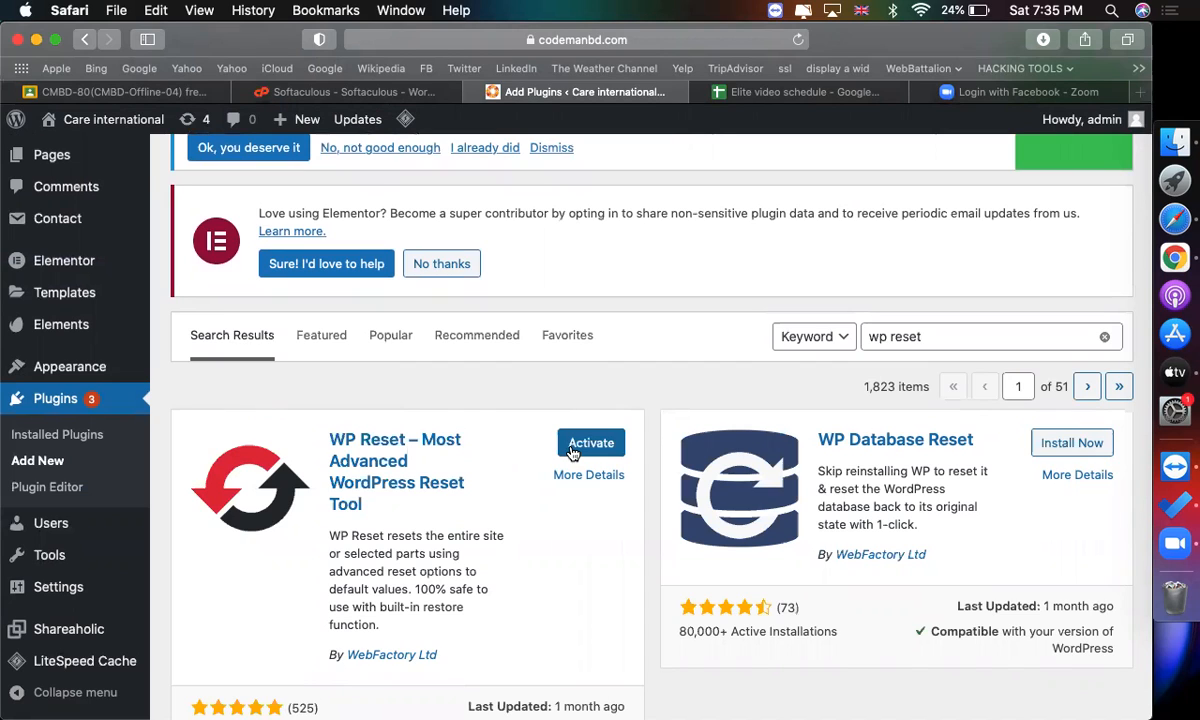
click(573, 452)
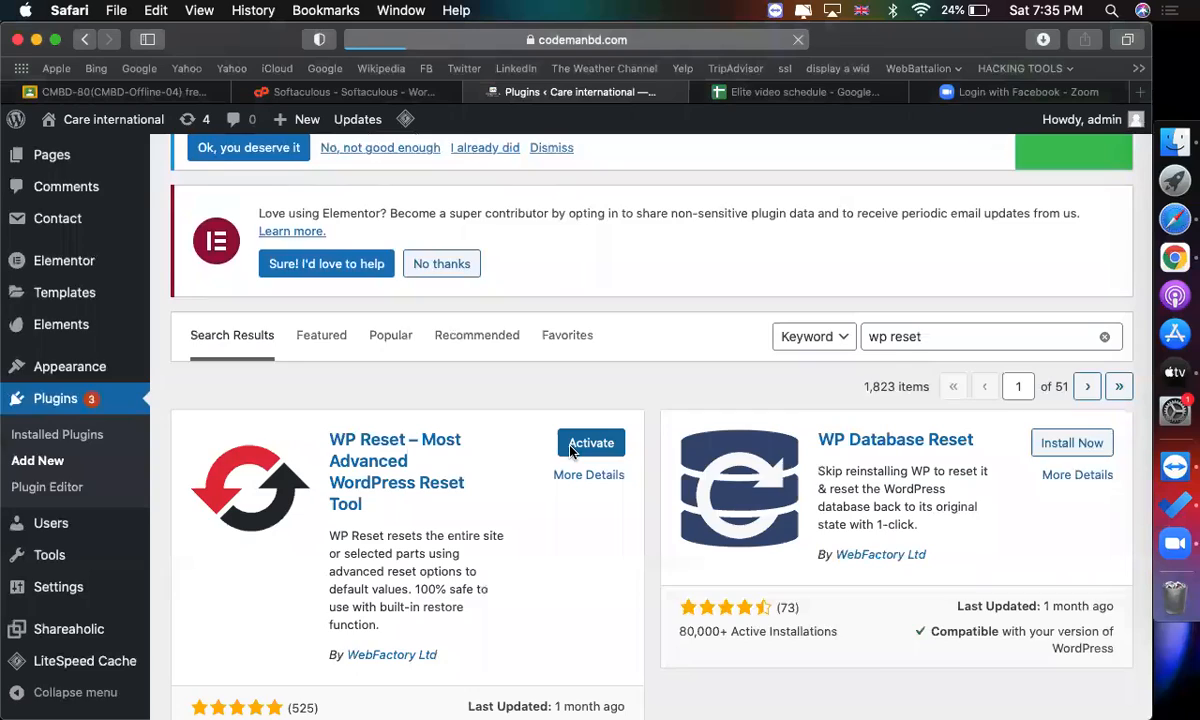
Open the WP Reset tool page.
scroll(650, 447, down, 9)
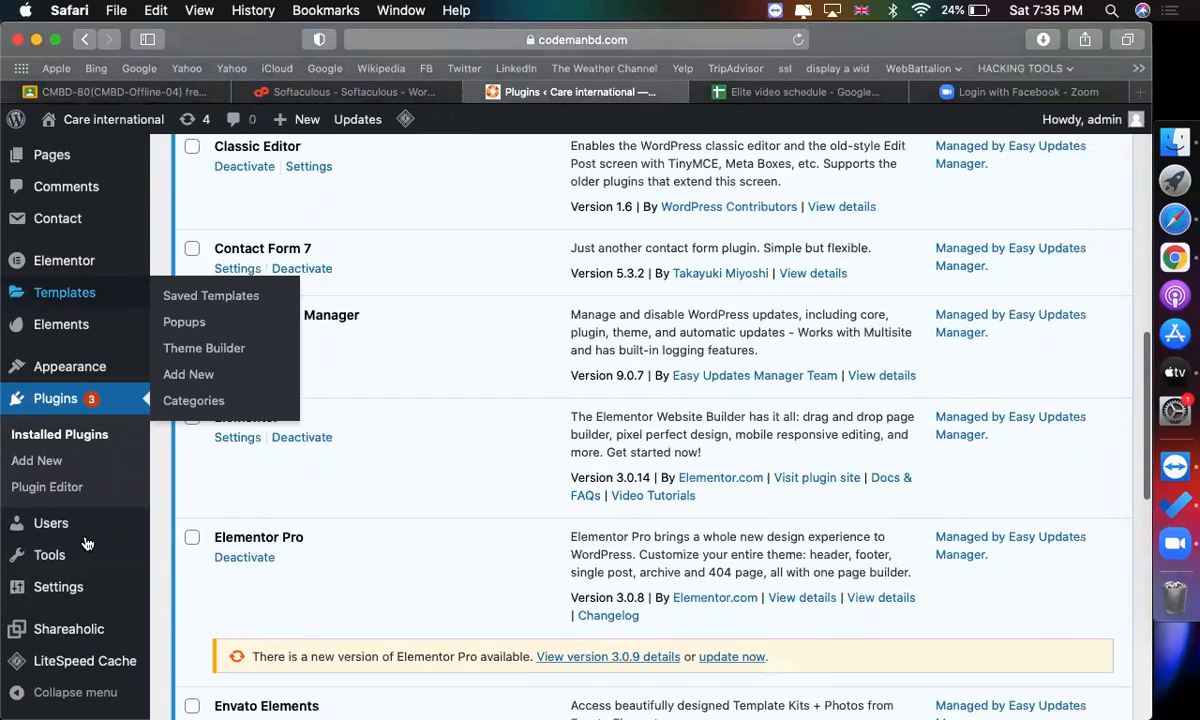
scroll(60, 420, down, 5)
mouse_move(72, 556)
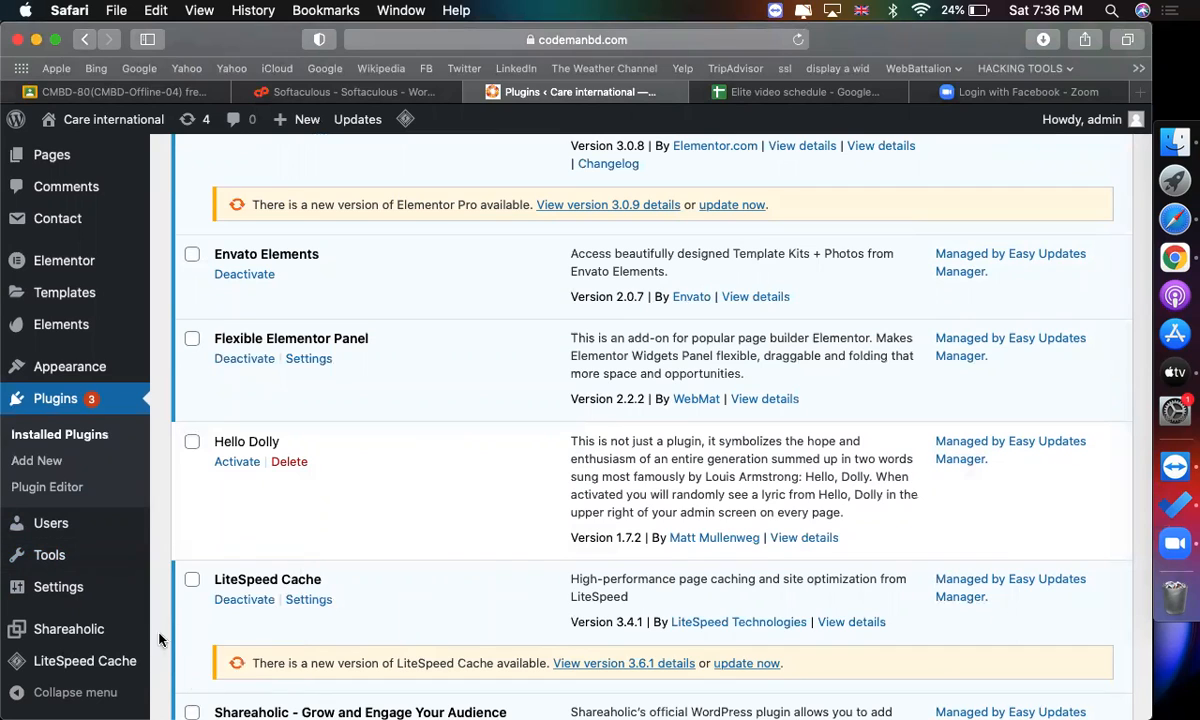
click(200, 665)
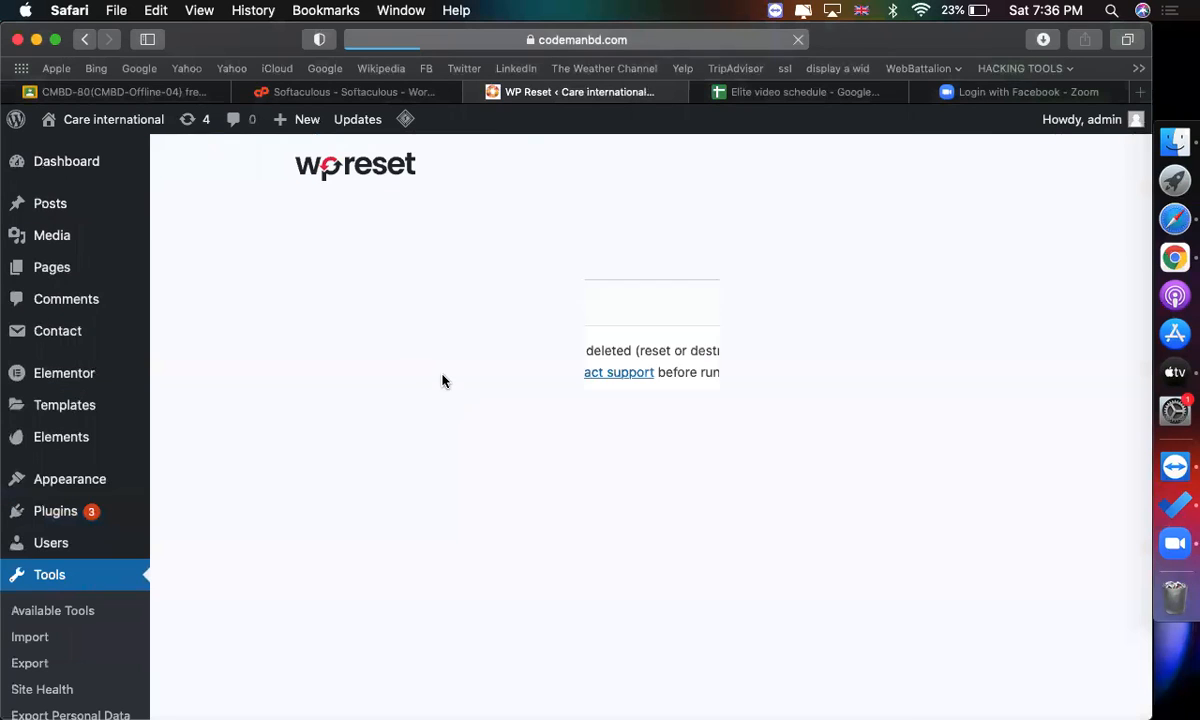
Reset the site by entering "reset" in the confirmation field and confirming the Site Reset.
scroll(560, 435, down, 15)
click(420, 481)
scroll(415, 481, up, 3)
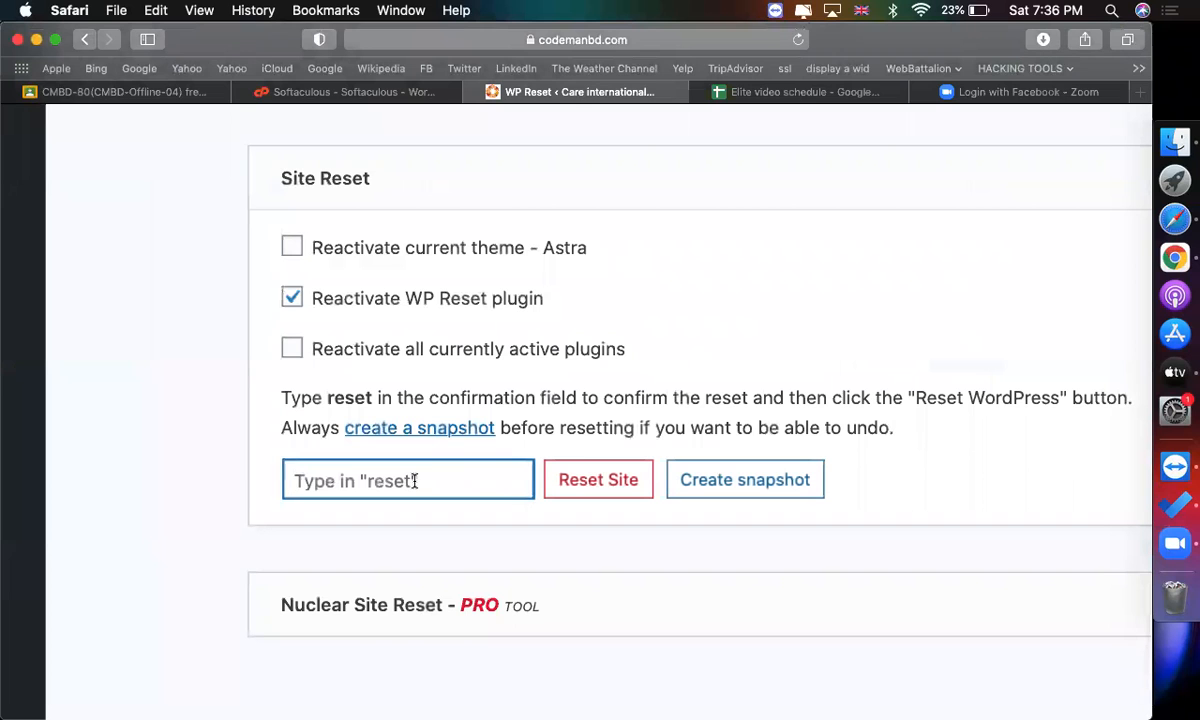
text(reset)
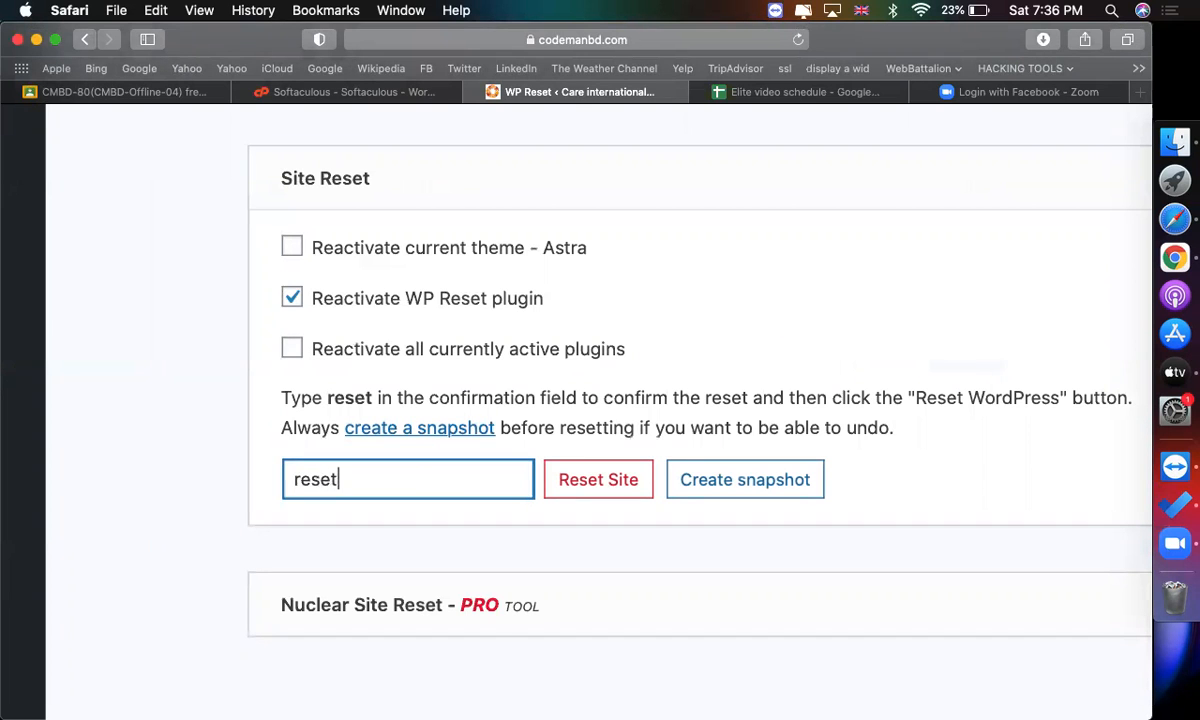
click(590, 480)
click(512, 500)
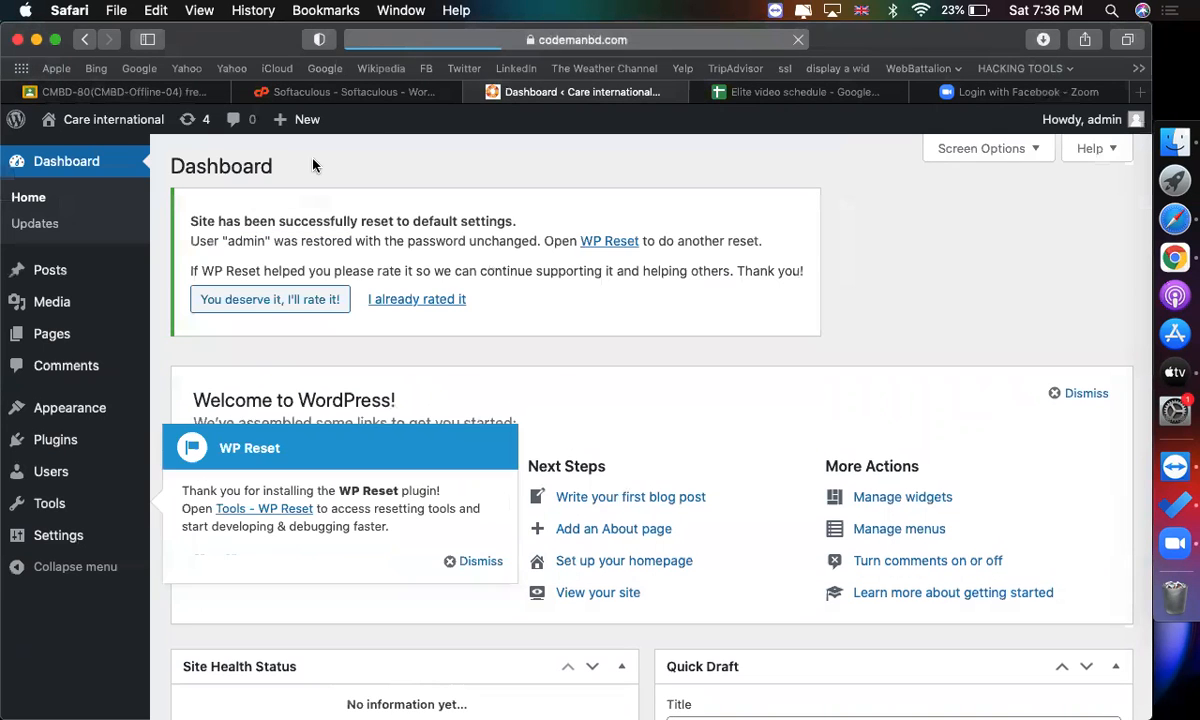
Select all installed plugins and bulk-delete them, confirming the deletion.
click(476, 561)
click(178, 442)
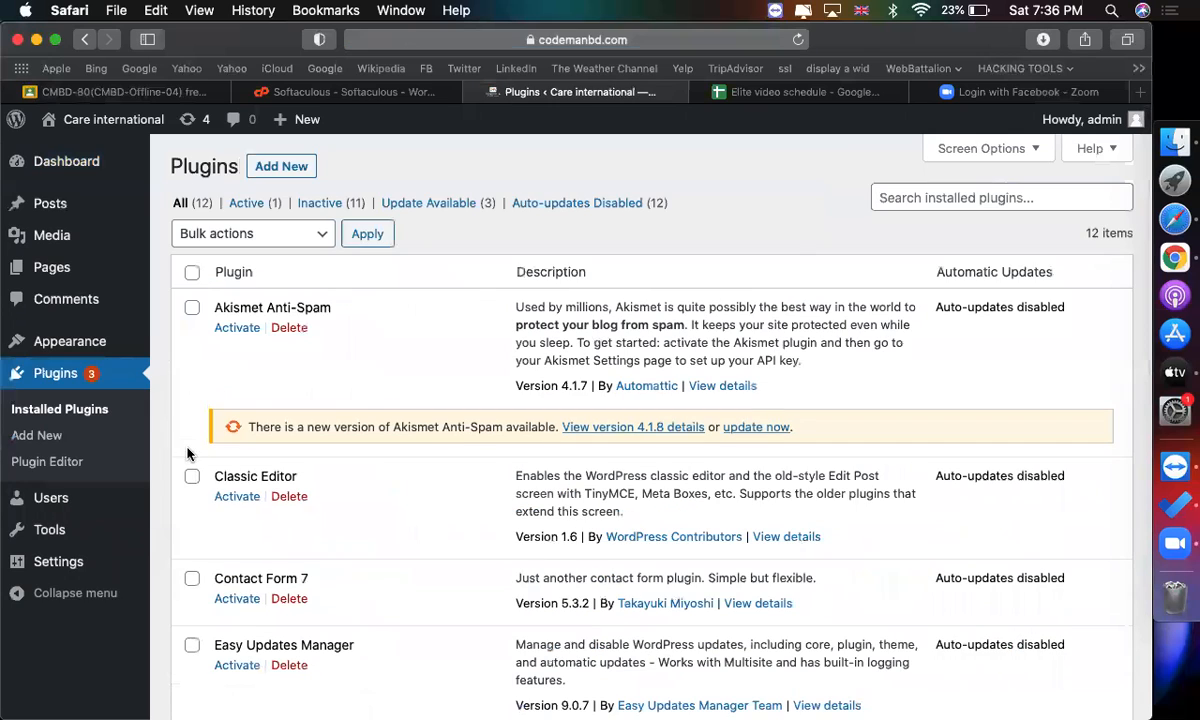
click(192, 272)
click(240, 233)
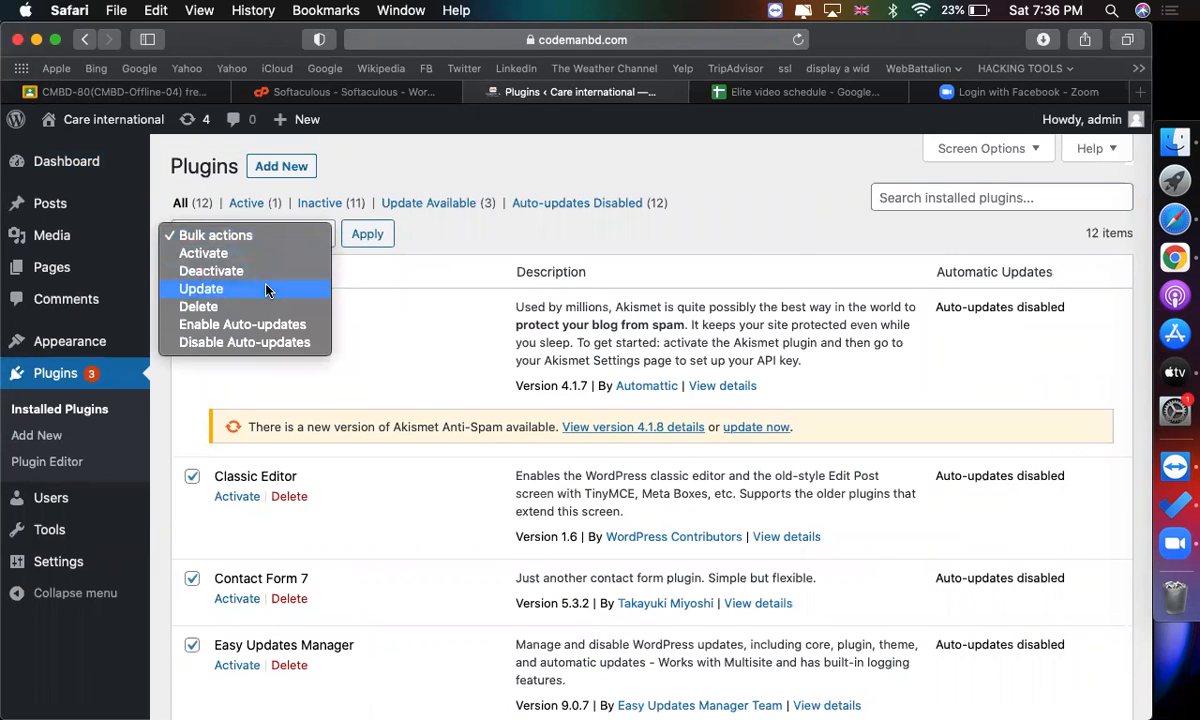
click(245, 306)
click(367, 233)
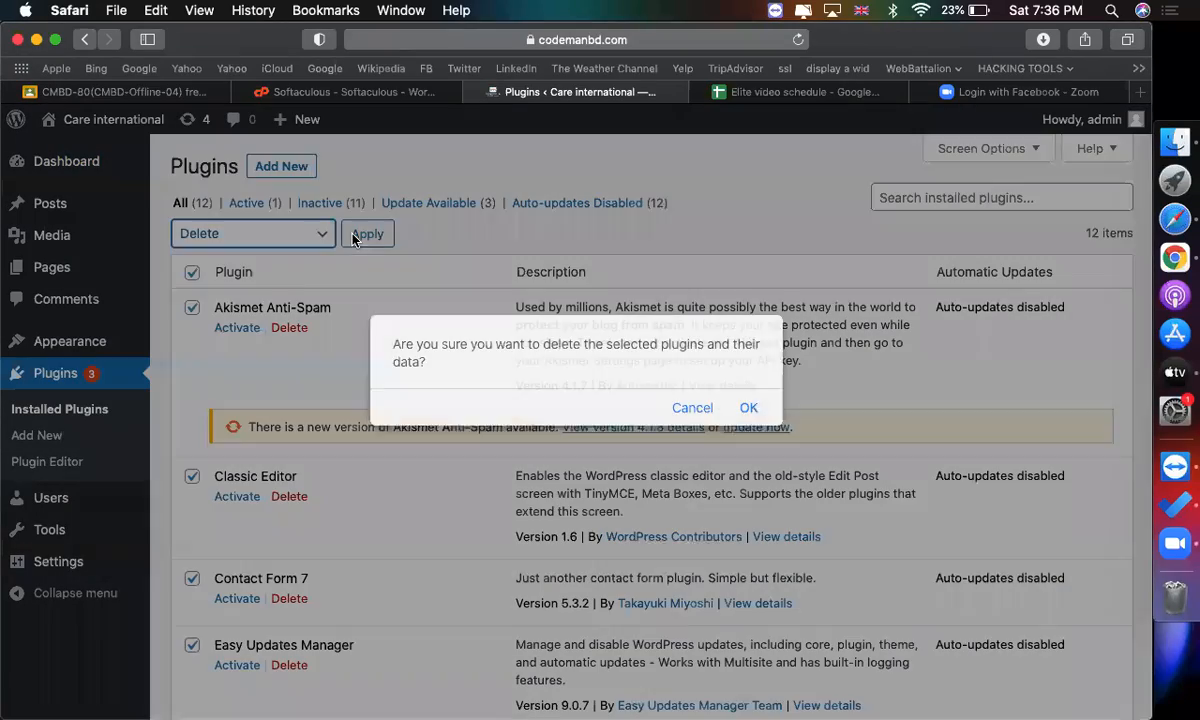
click(748, 407)
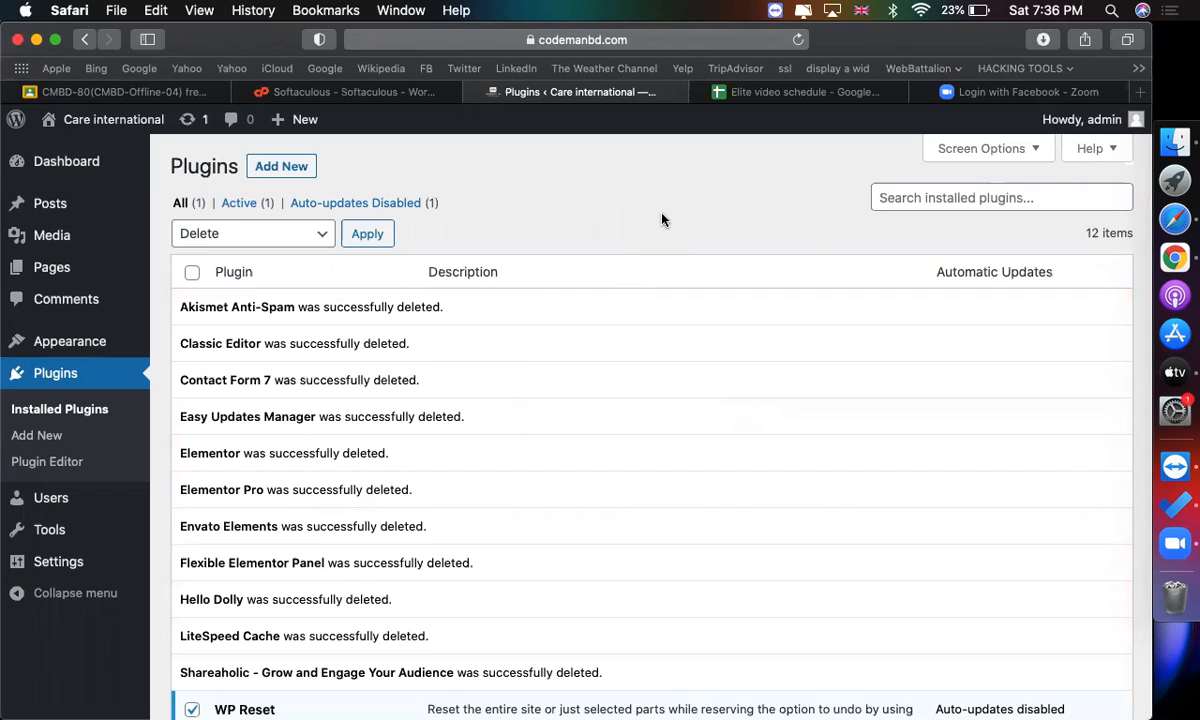
Open the Themes page to view the installed themes.
scroll(330, 450, down, 5)
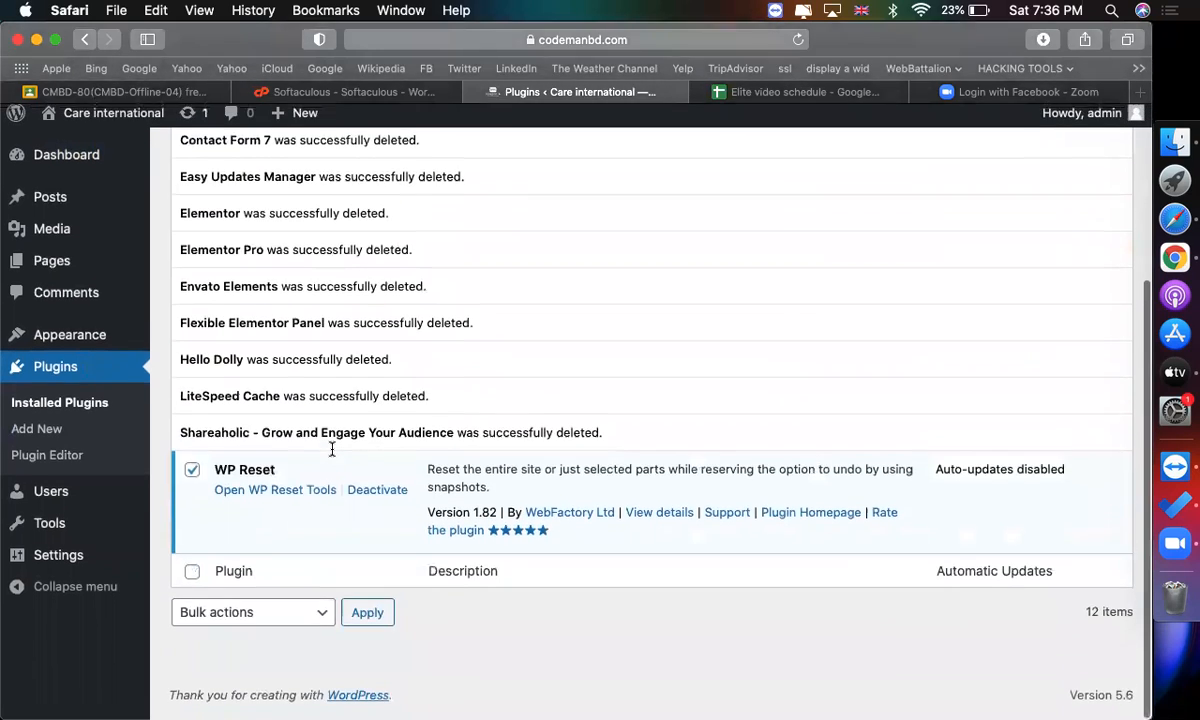
scroll(332, 453, up, 5)
scroll(335, 455, down, 5)
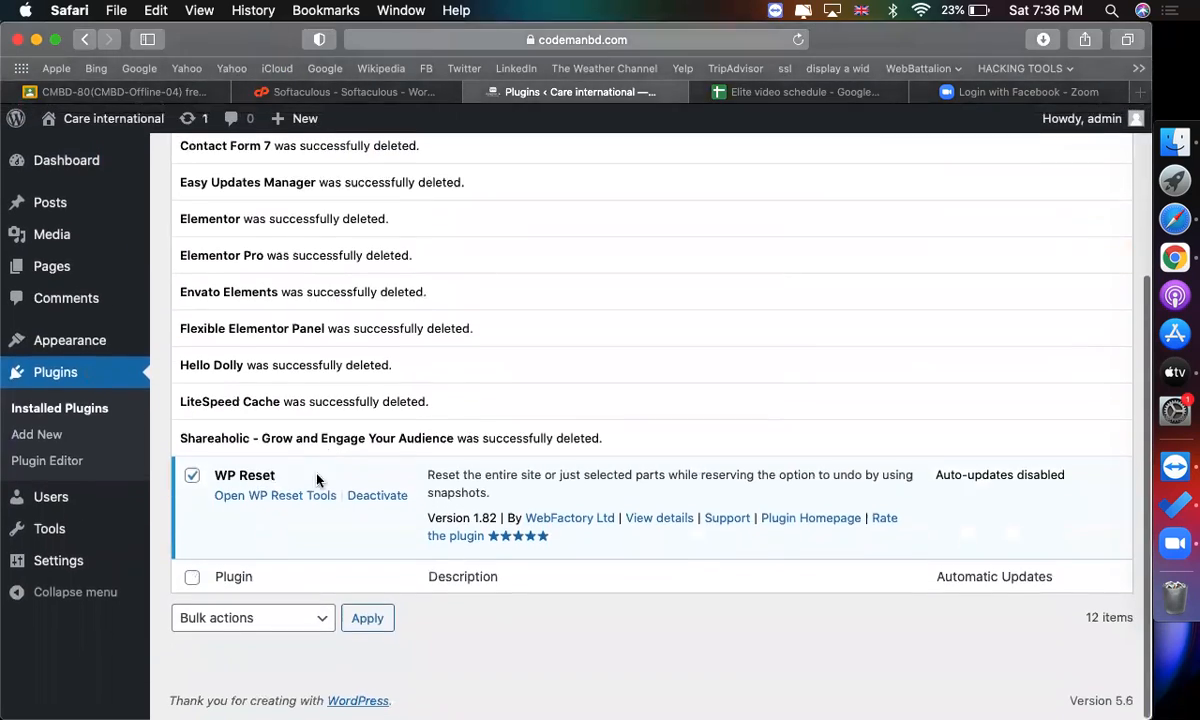
scroll(313, 482, up, 5)
mouse_move(70, 341)
click(179, 345)
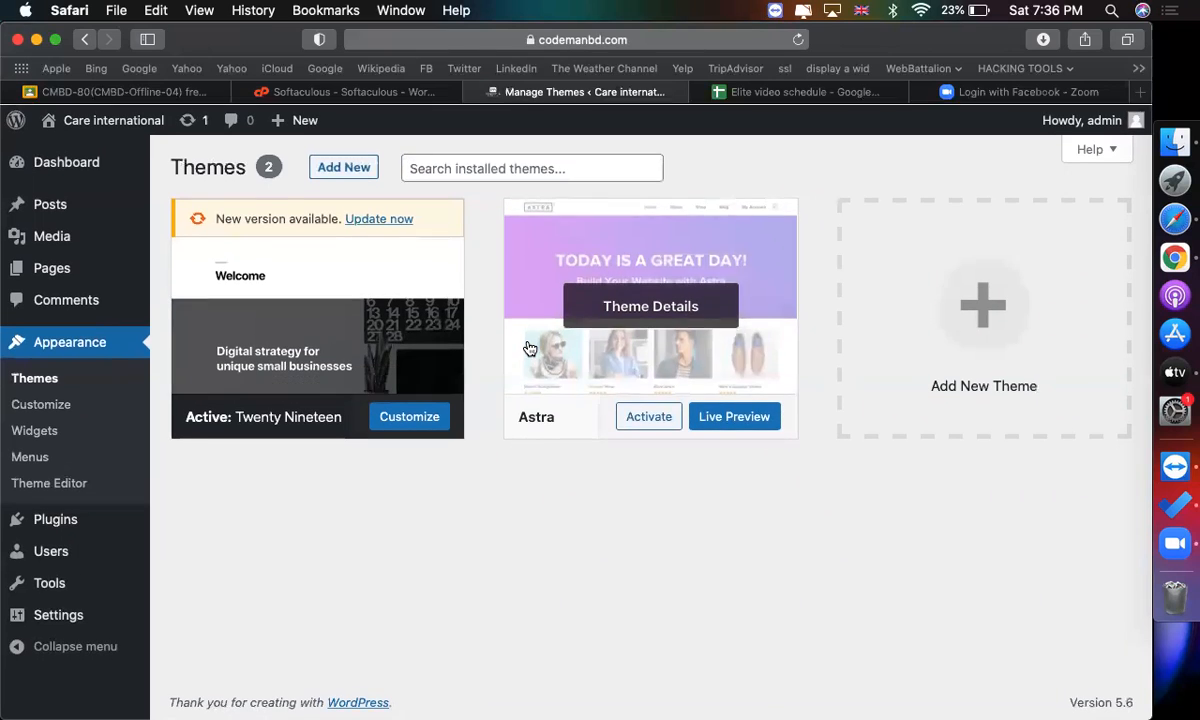
mouse_move(72, 584)
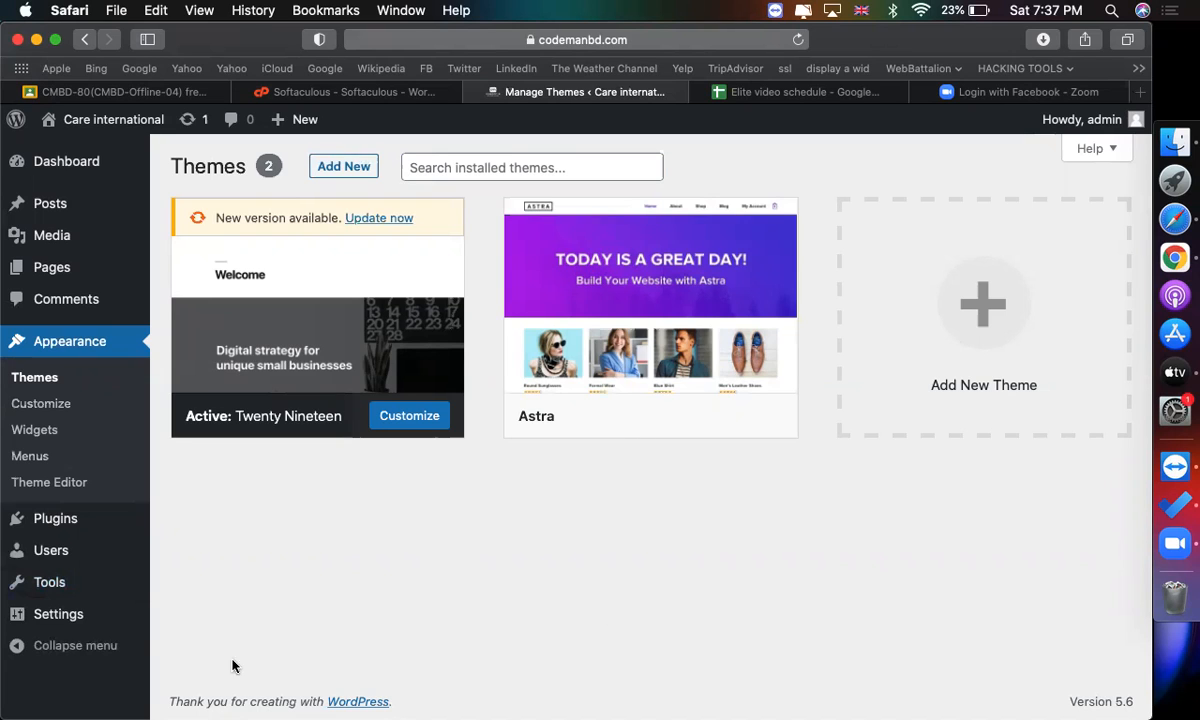
mouse_move(22, 582)
Export all site content as an XML file and check the browser's downloads list.
click(182, 521)
scroll(340, 540, down, 1)
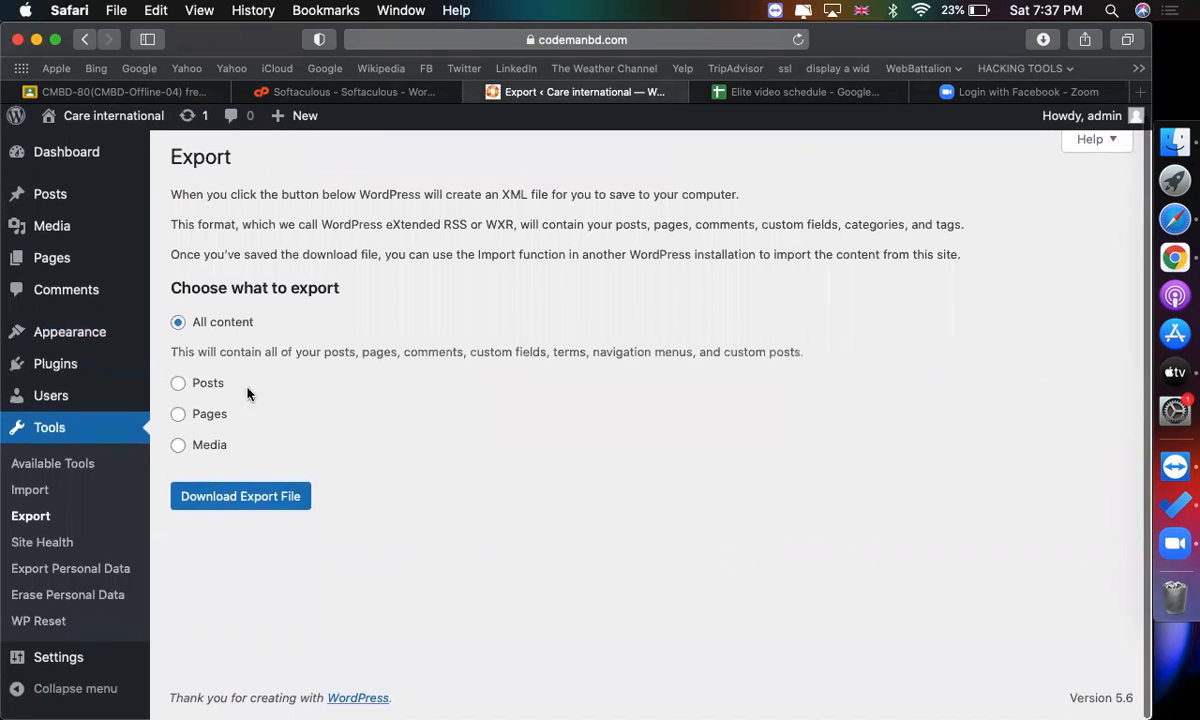
click(272, 500)
click(1043, 39)
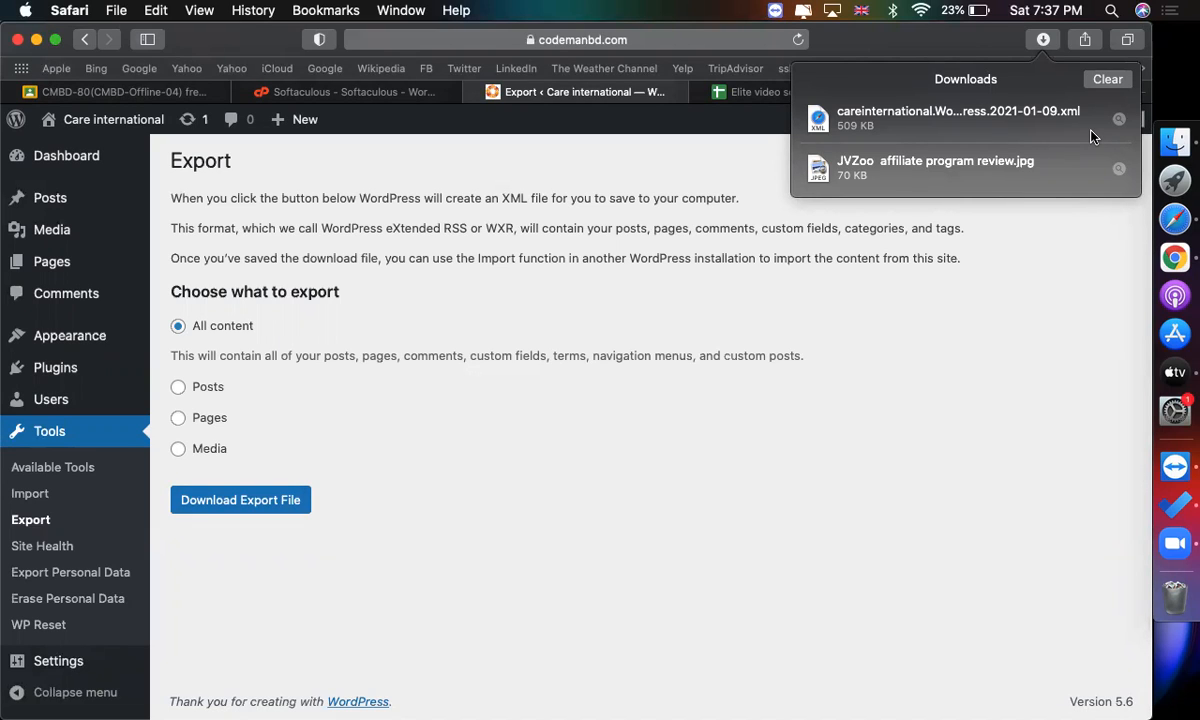
click(944, 312)
Switch to the Softaculous tab and open the Backups and Restore page.
click(371, 91)
scroll(563, 512, up, 10)
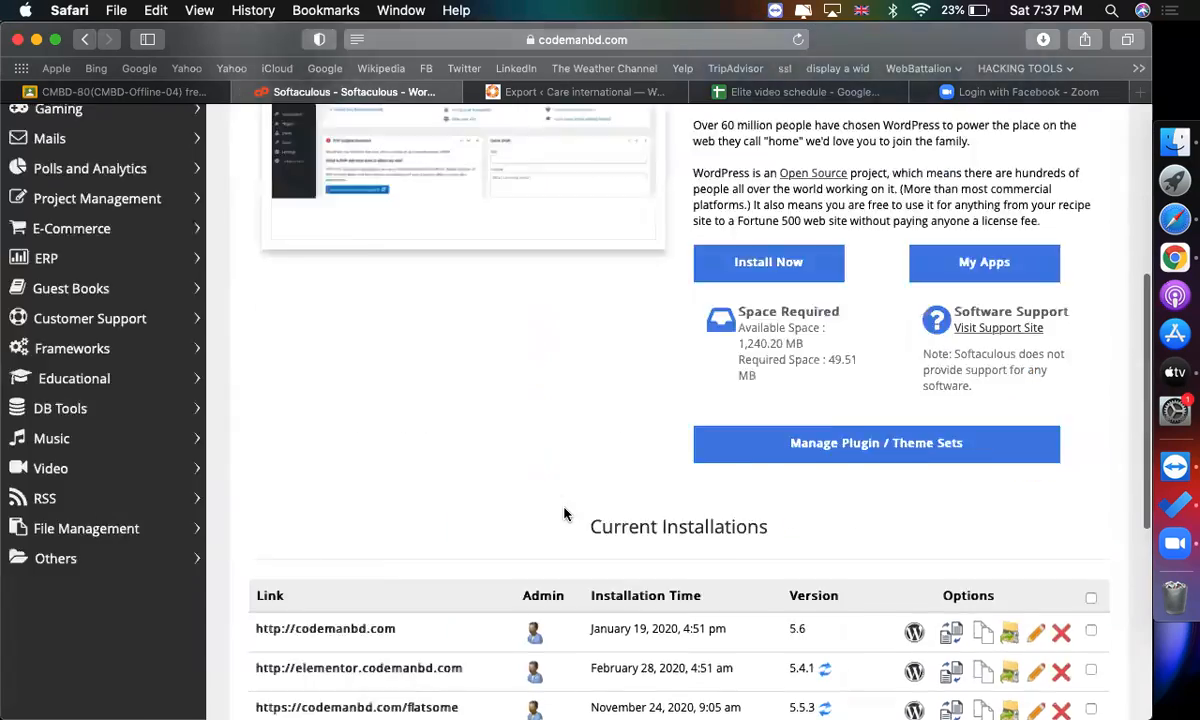
scroll(564, 514, down, 4)
scroll(564, 514, up, 4)
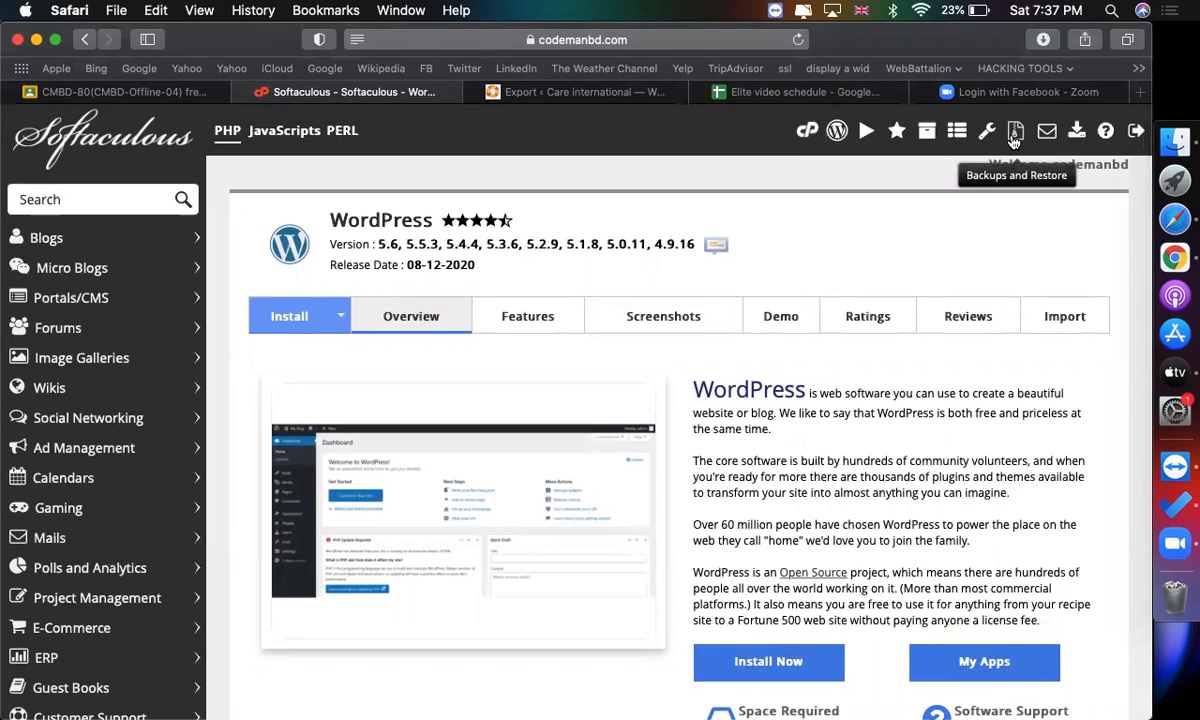
scroll(1013, 141, up, 5)
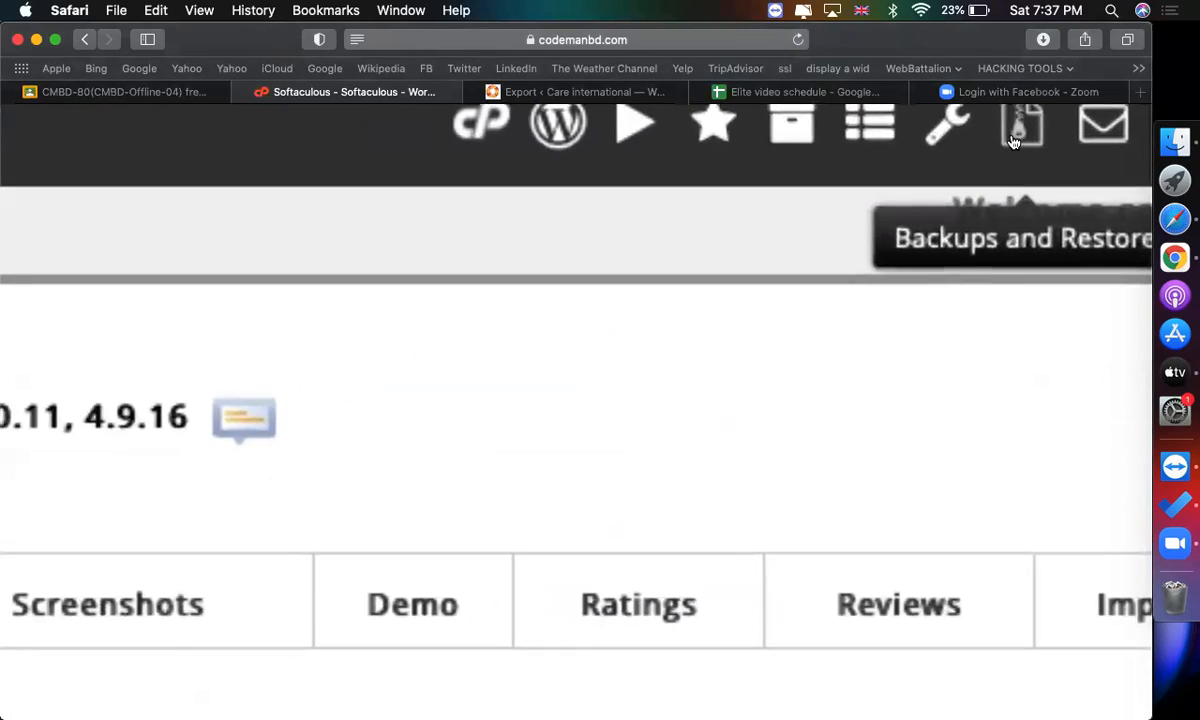
scroll(1013, 141, down, 5)
click(1016, 135)
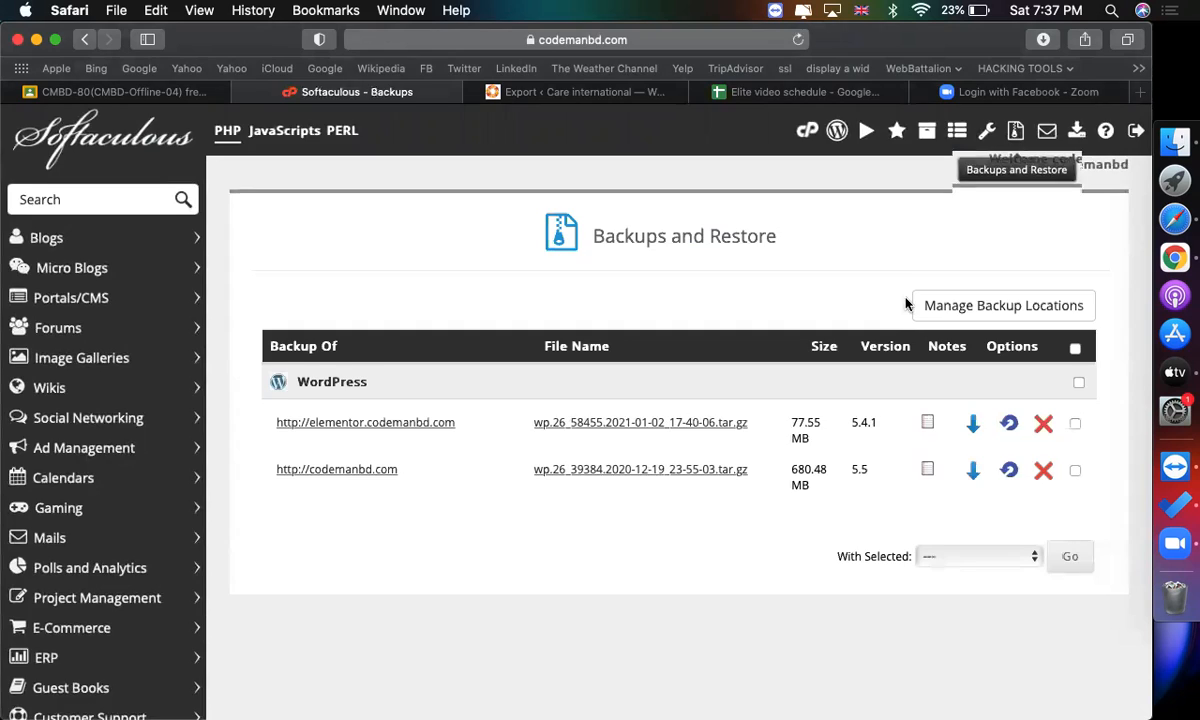
scroll(544, 316, down, 3)
scroll(493, 450, up, 3)
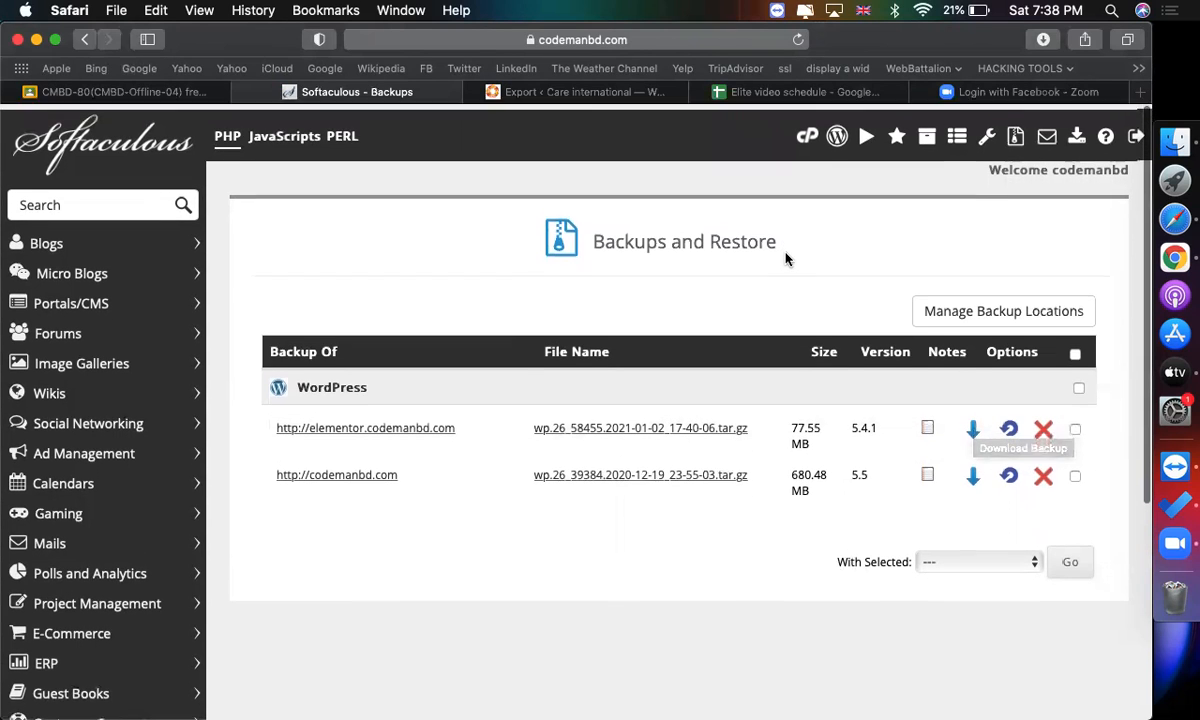
Go to cPanel and open the WordPress installation form in Softaculous.
click(807, 132)
scroll(160, 600, down, 20)
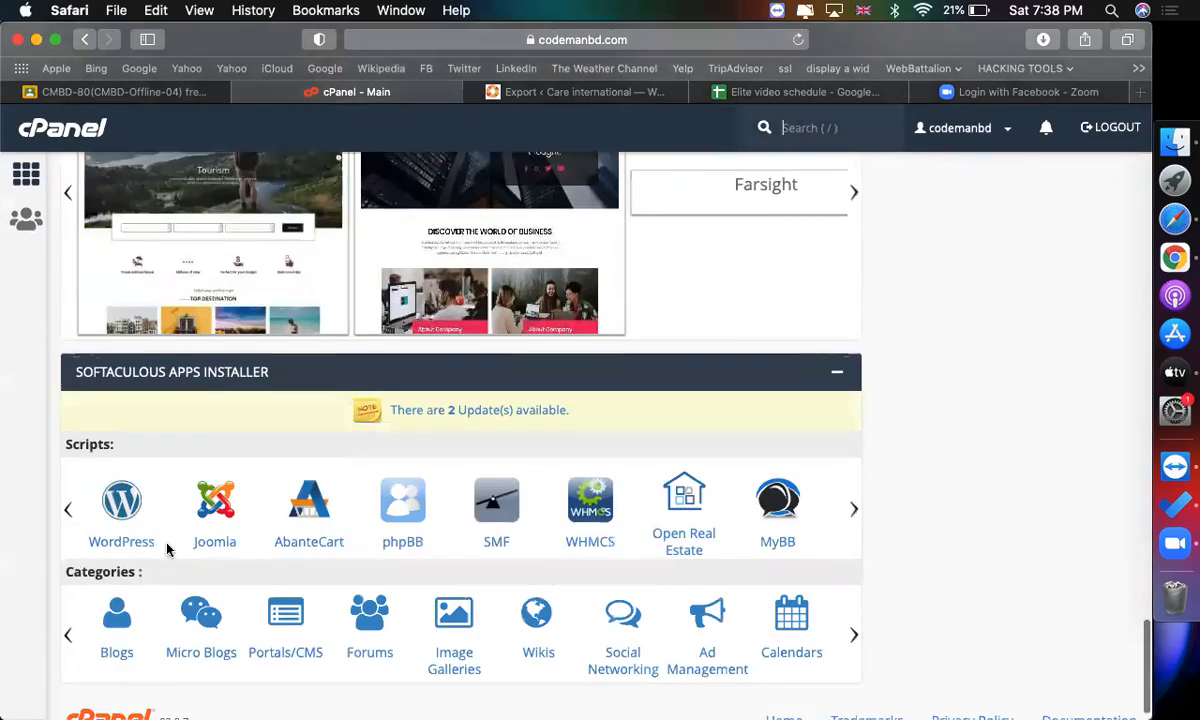
scroll(167, 548, down, 2)
click(118, 498)
scroll(690, 450, down, 5)
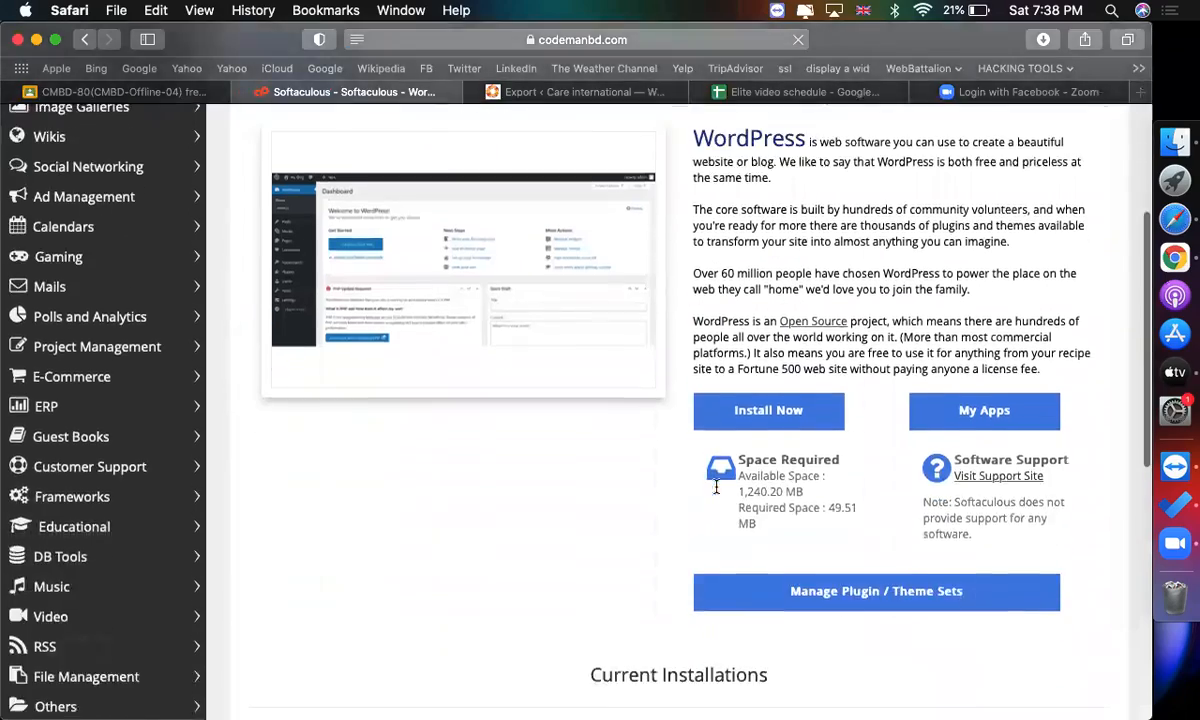
click(730, 395)
Expand the Advanced Options section of the WordPress installation form.
scroll(640, 447, down, 6)
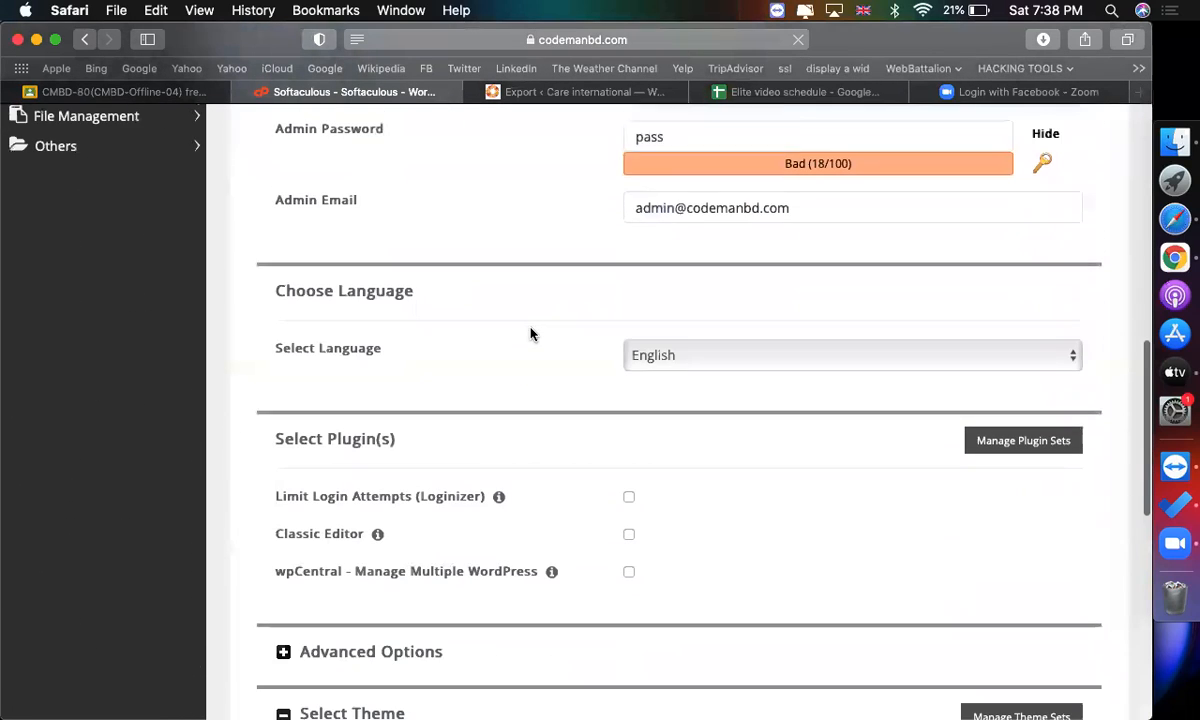
scroll(431, 295, down, 4)
click(348, 292)
scroll(738, 350, down, 3)
scroll(738, 352, down, 2)
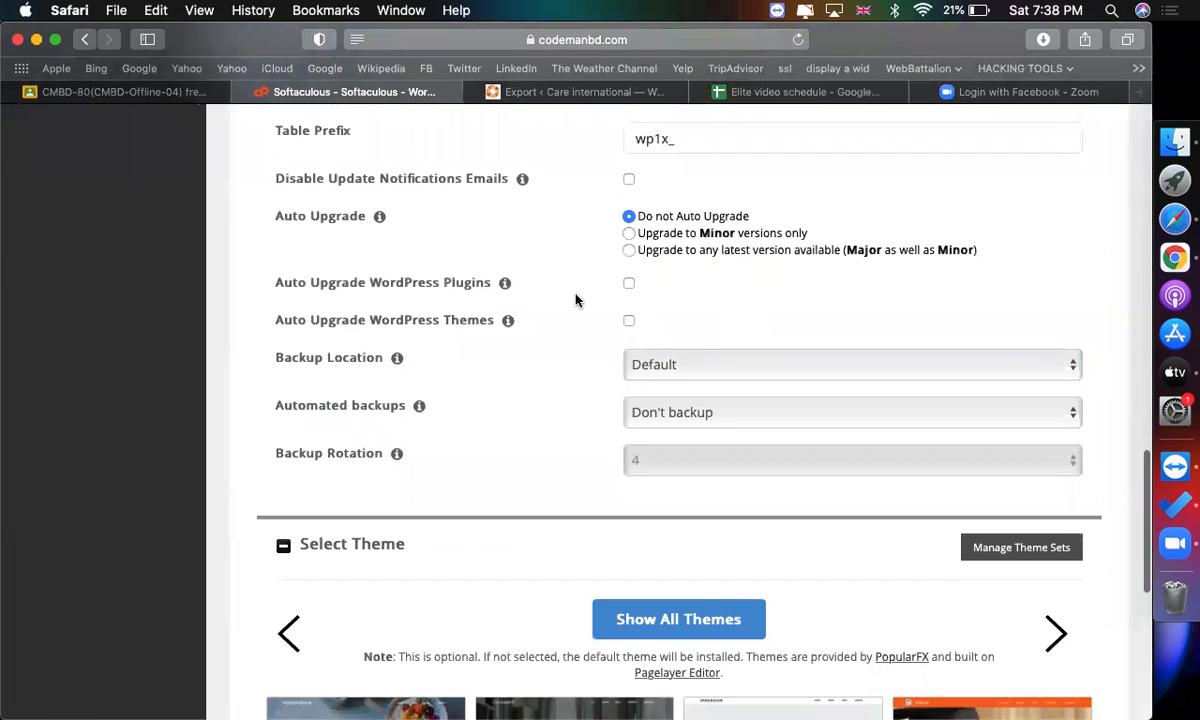
Set the installation's Backup Location to Local Folder.
scroll(576, 300, up, 5)
scroll(576, 300, left, 1)
scroll(576, 300, left, 3)
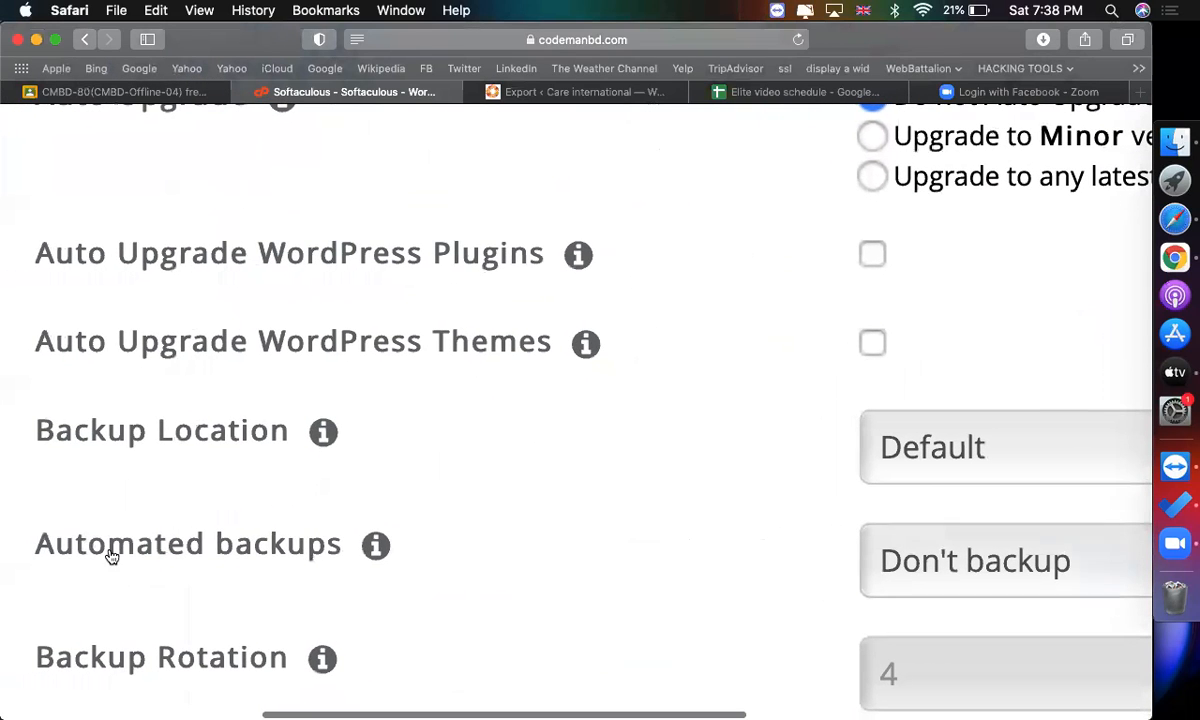
drag(109, 431, 345, 437)
scroll(343, 440, down, 5)
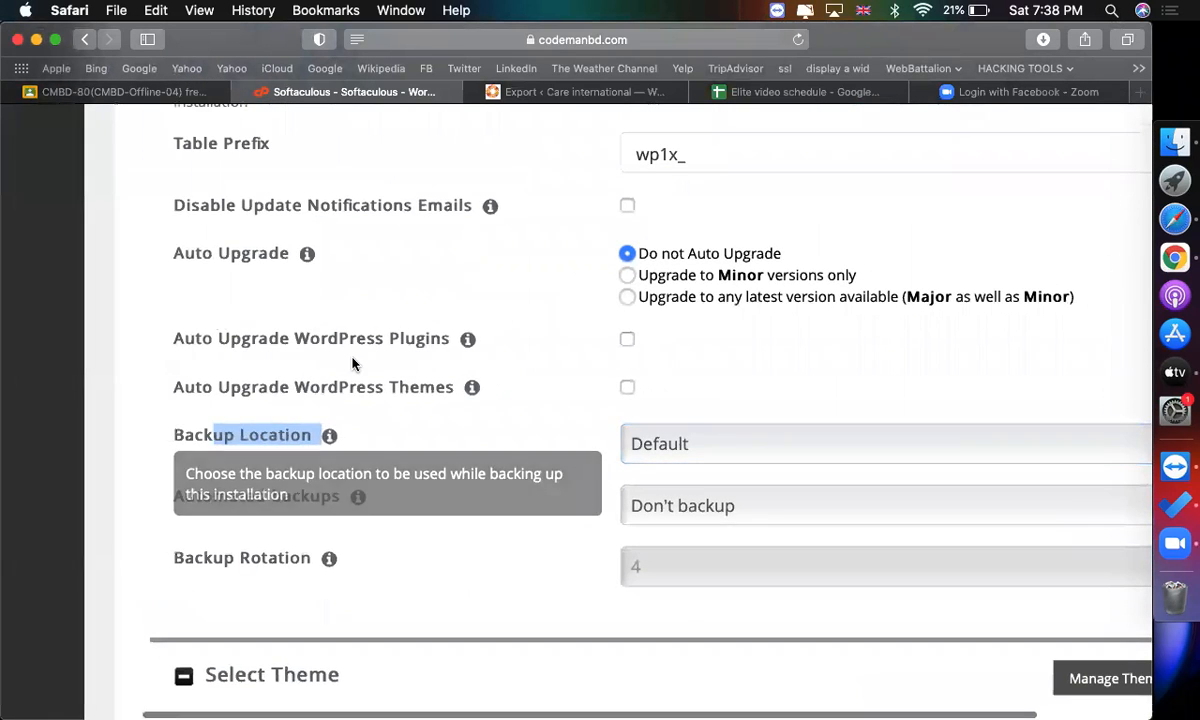
scroll(352, 364, up, 1)
click(651, 483)
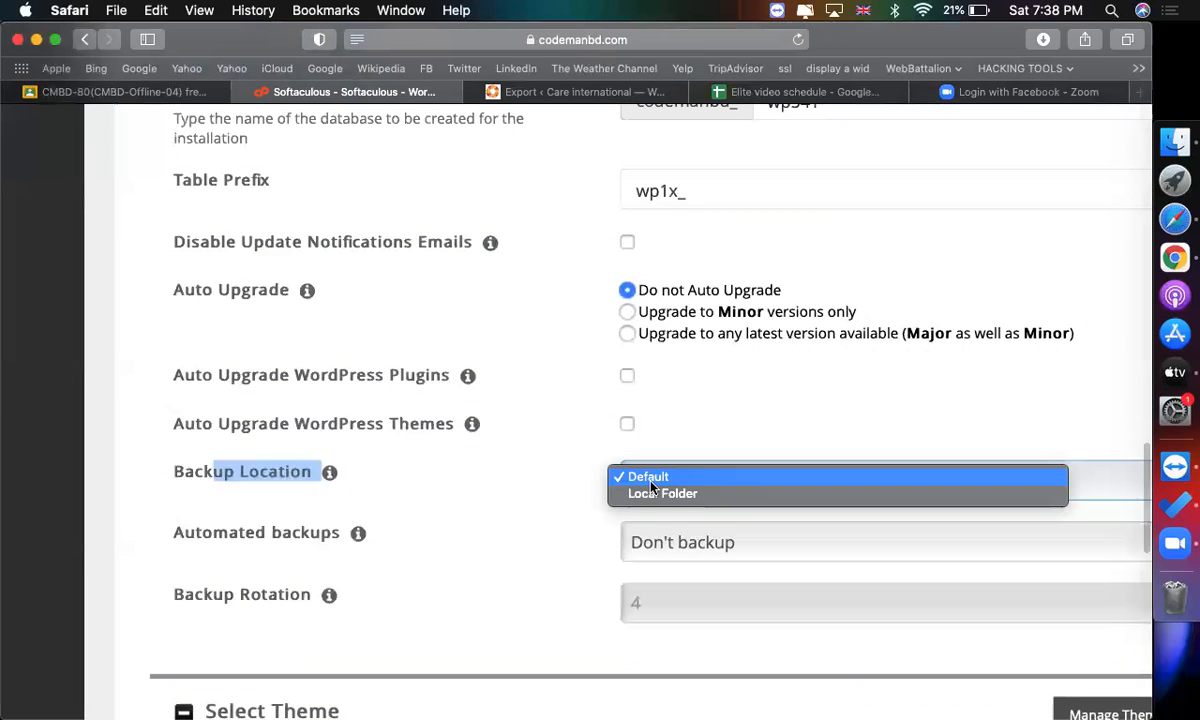
click(673, 494)
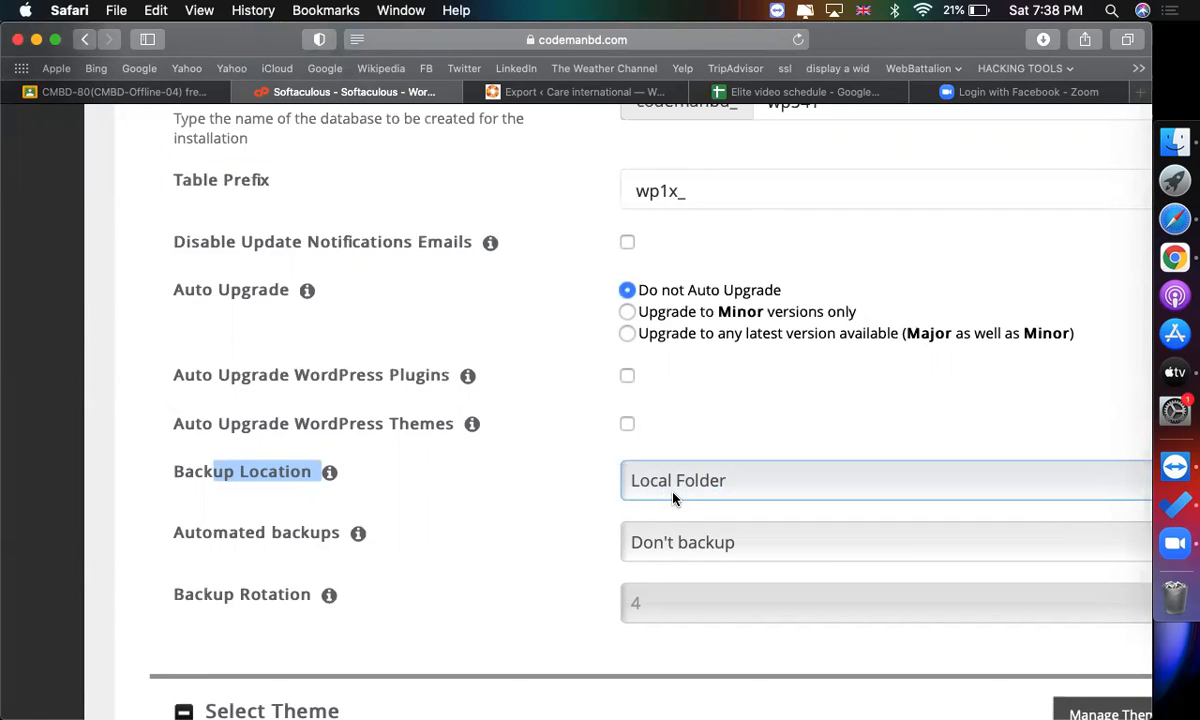
scroll(673, 497, down, 3)
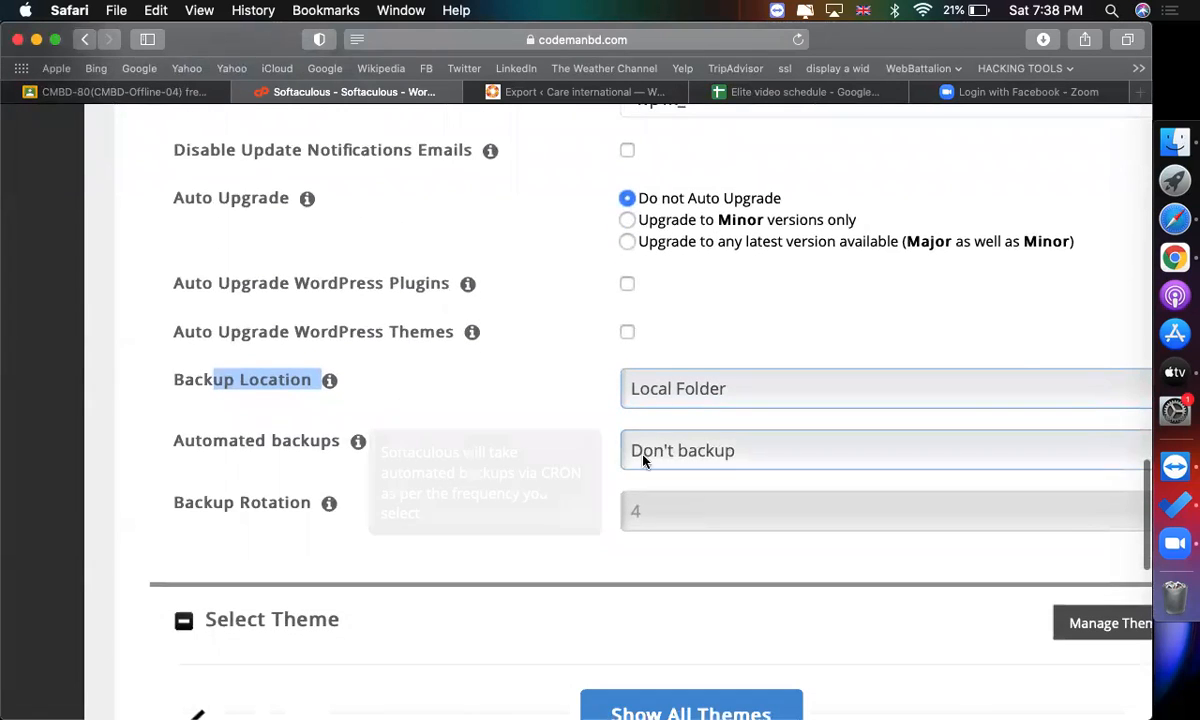
Set the installation's Automated backups to Once a month and its Backup Rotation to 1.
click(632, 462)
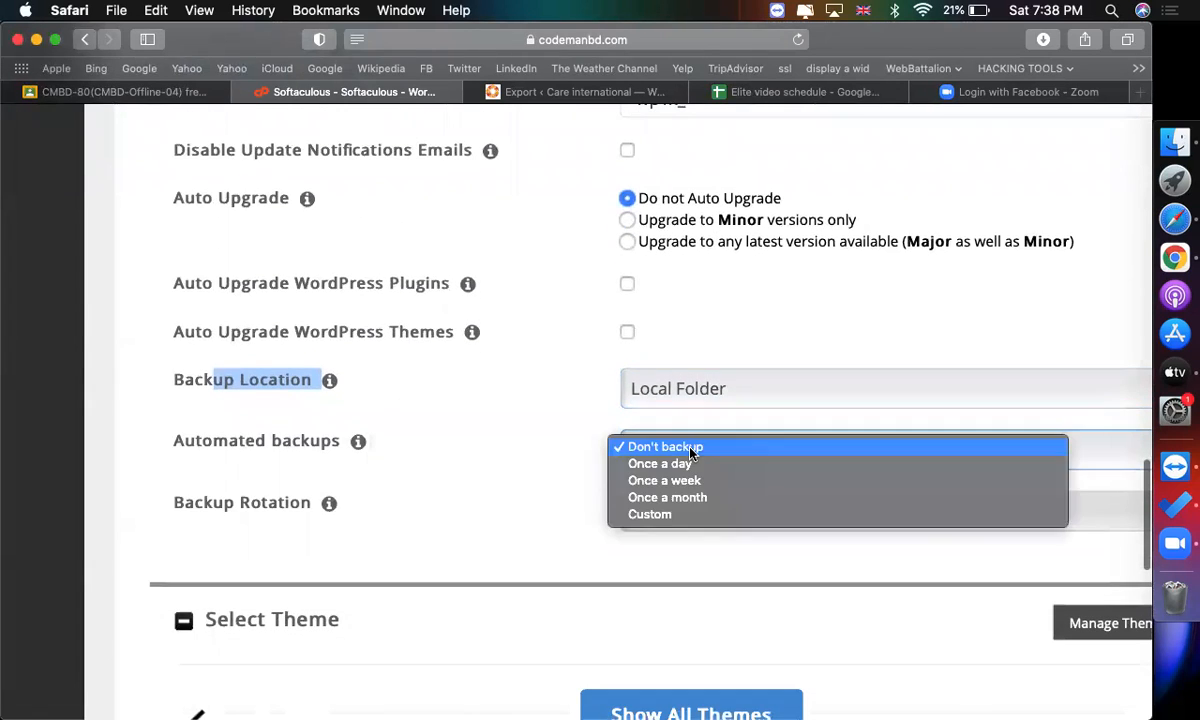
click(760, 504)
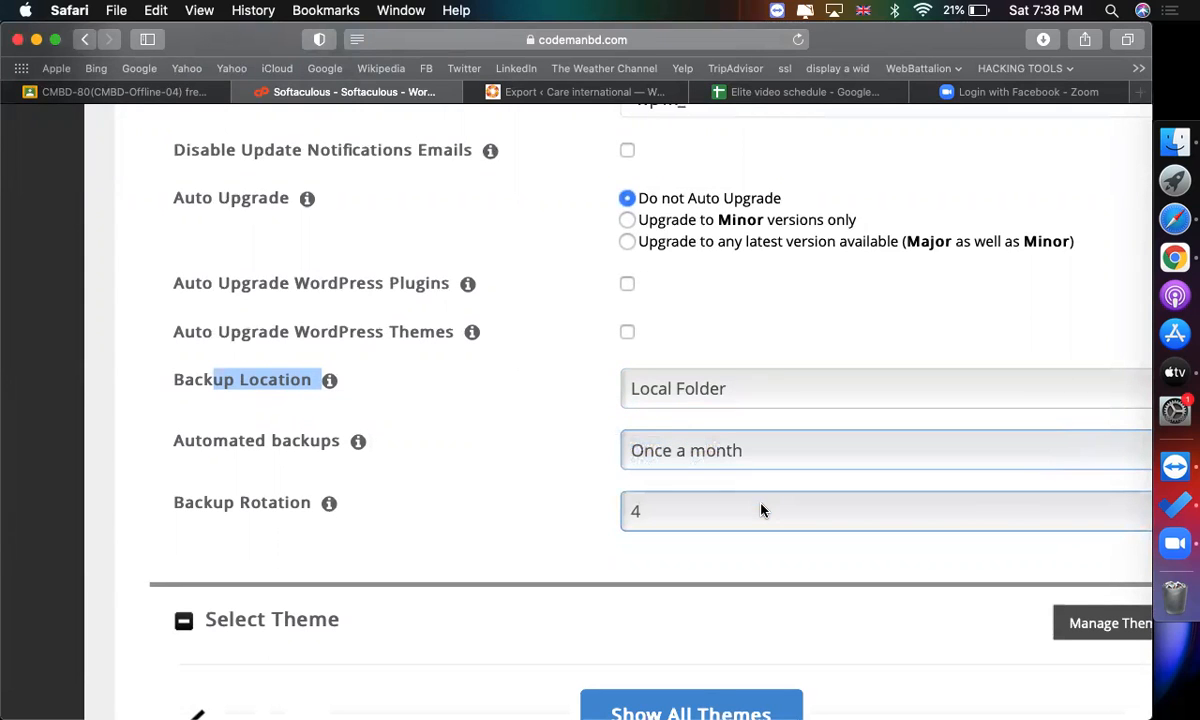
scroll(760, 510, down, 5)
click(702, 347)
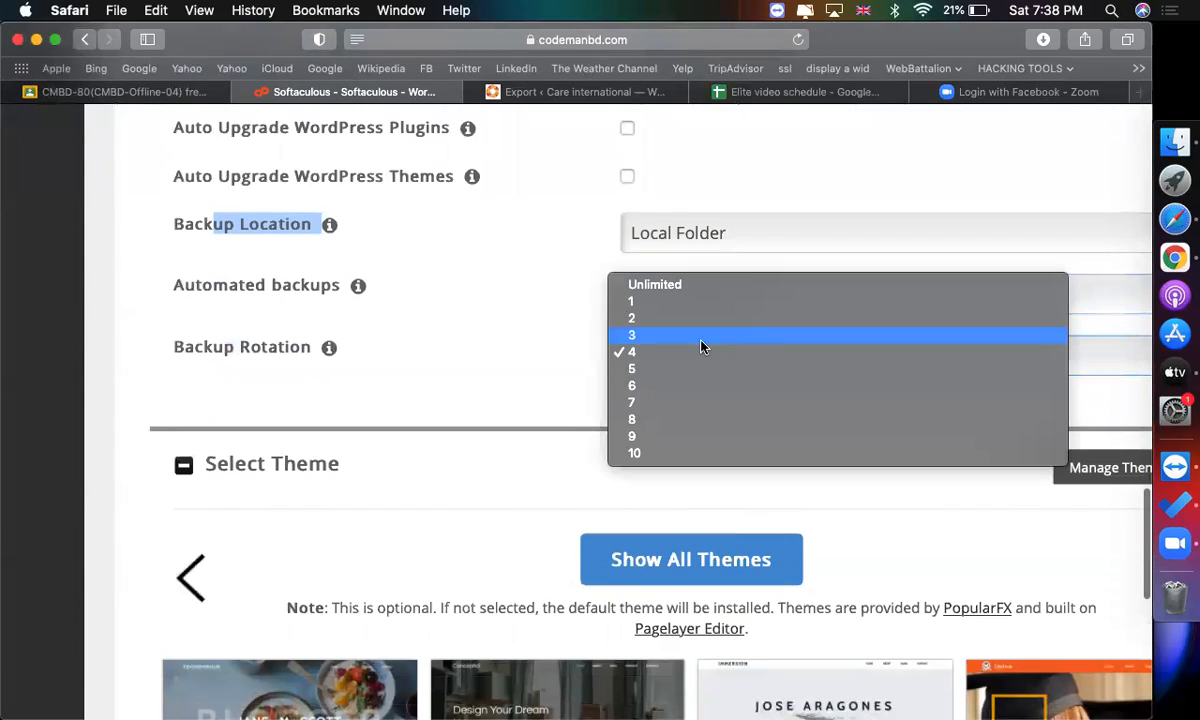
click(651, 300)
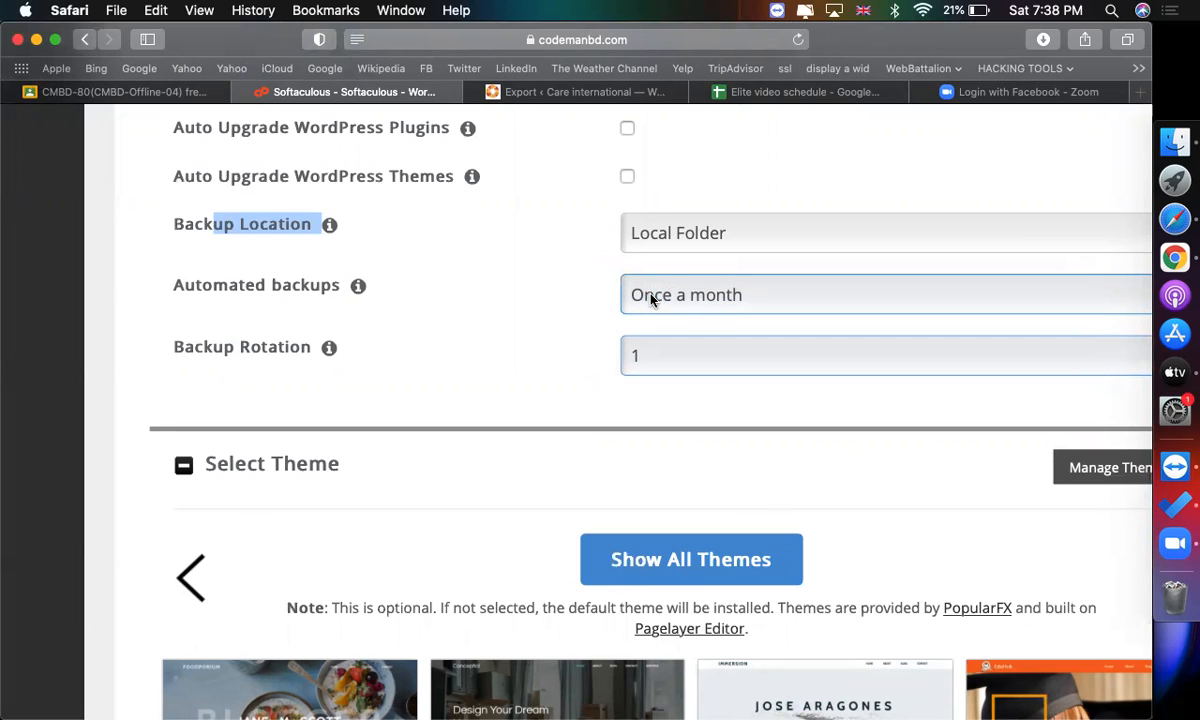
click(648, 356)
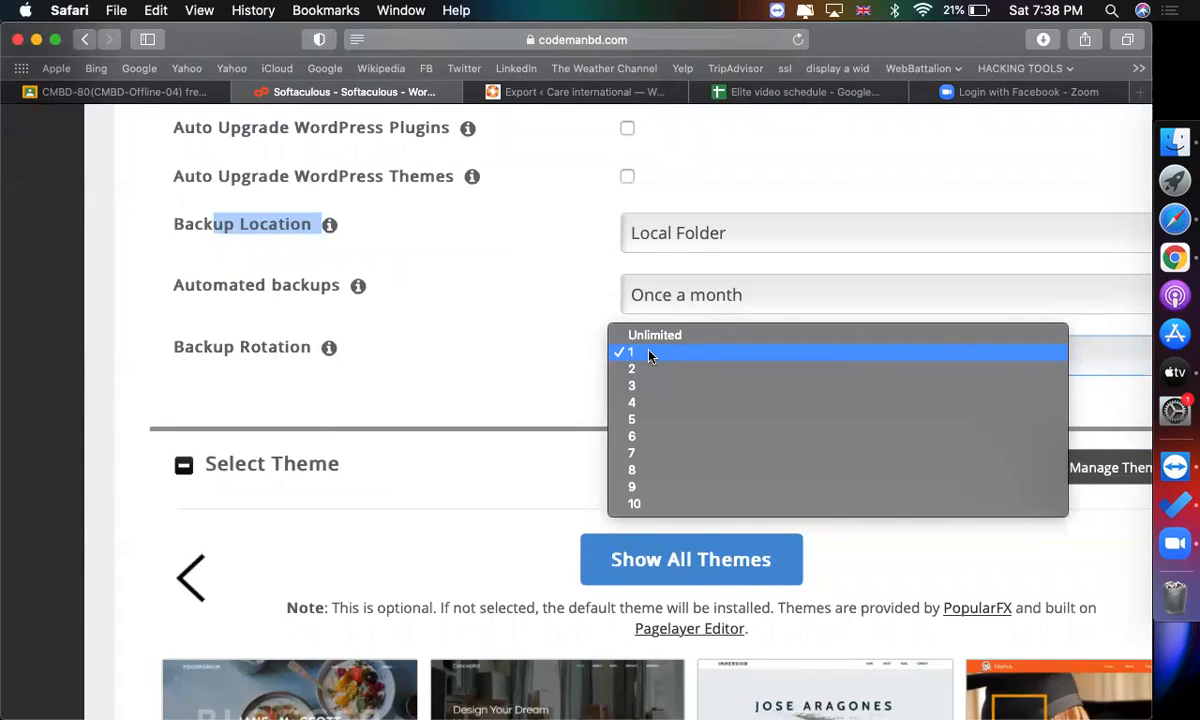
click(649, 357)
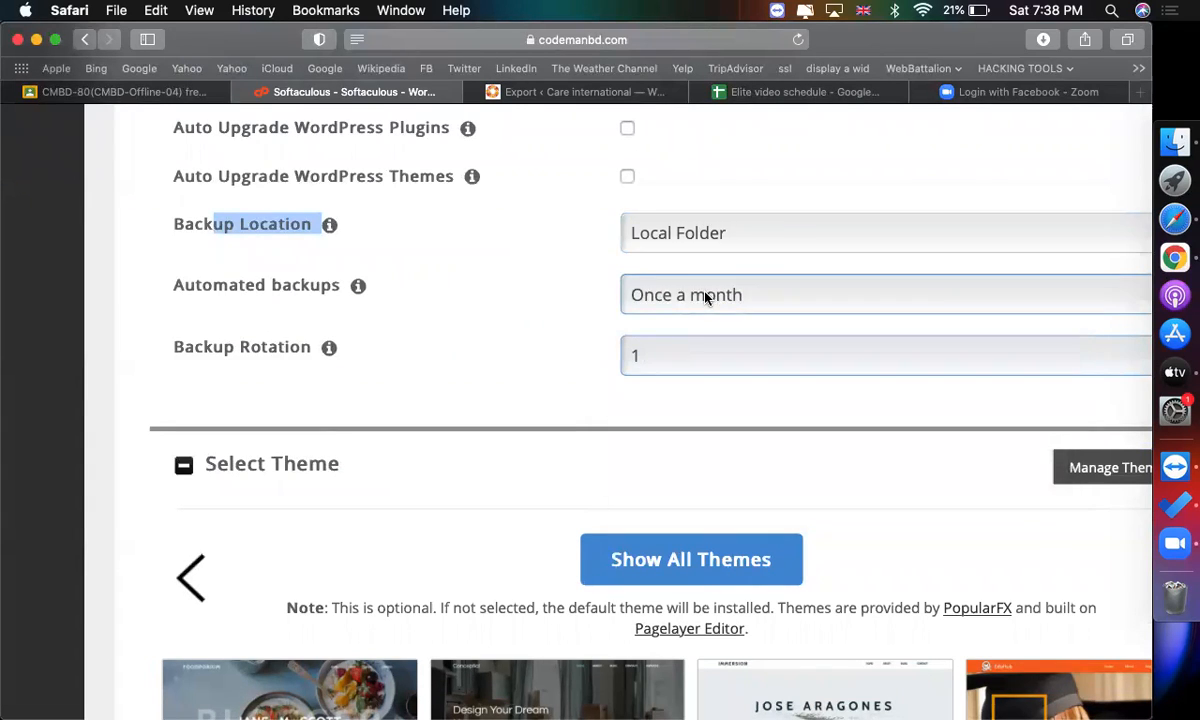
Open the Backups and Restore page and review the list of existing WordPress backups.
scroll(685, 366, down, 3)
scroll(660, 400, down, 4)
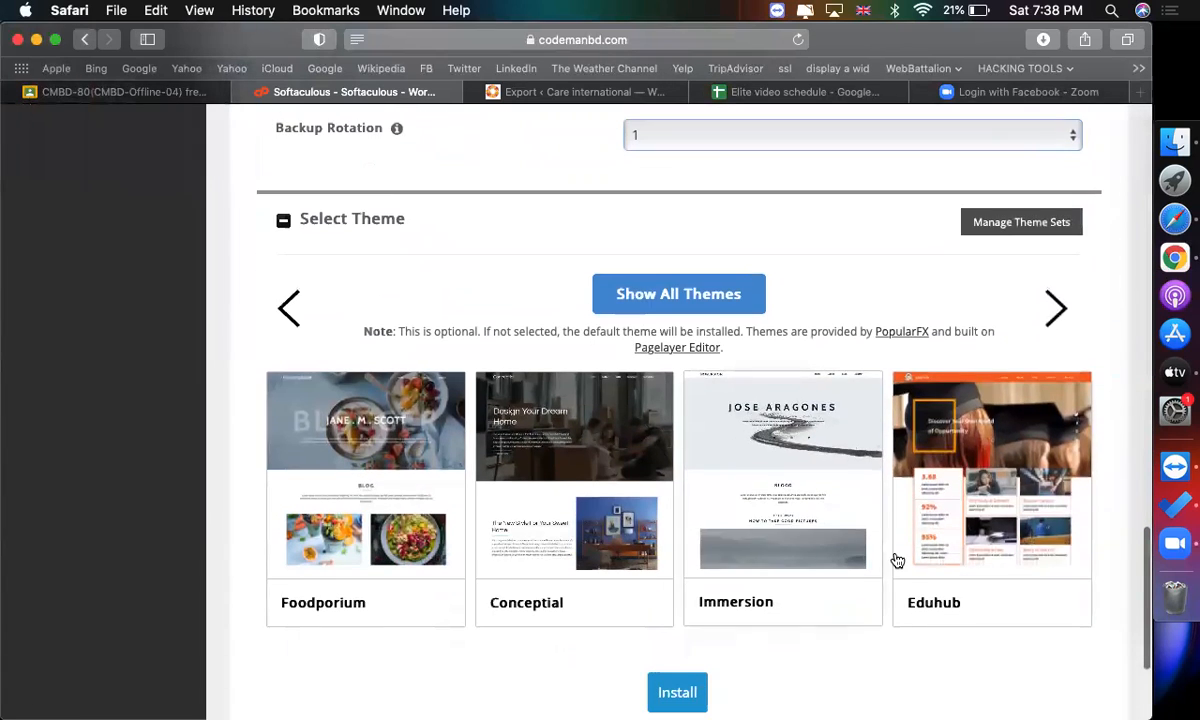
scroll(900, 563, up, 4)
scroll(897, 560, up, 5)
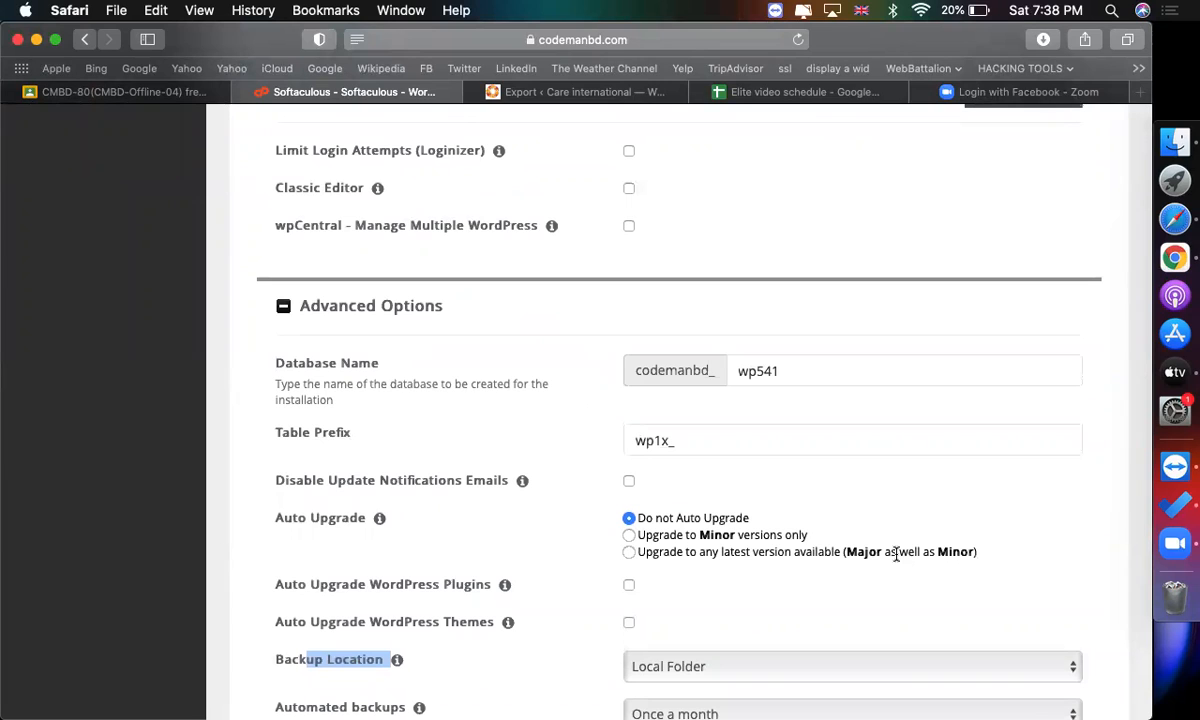
scroll(897, 556, up, 15)
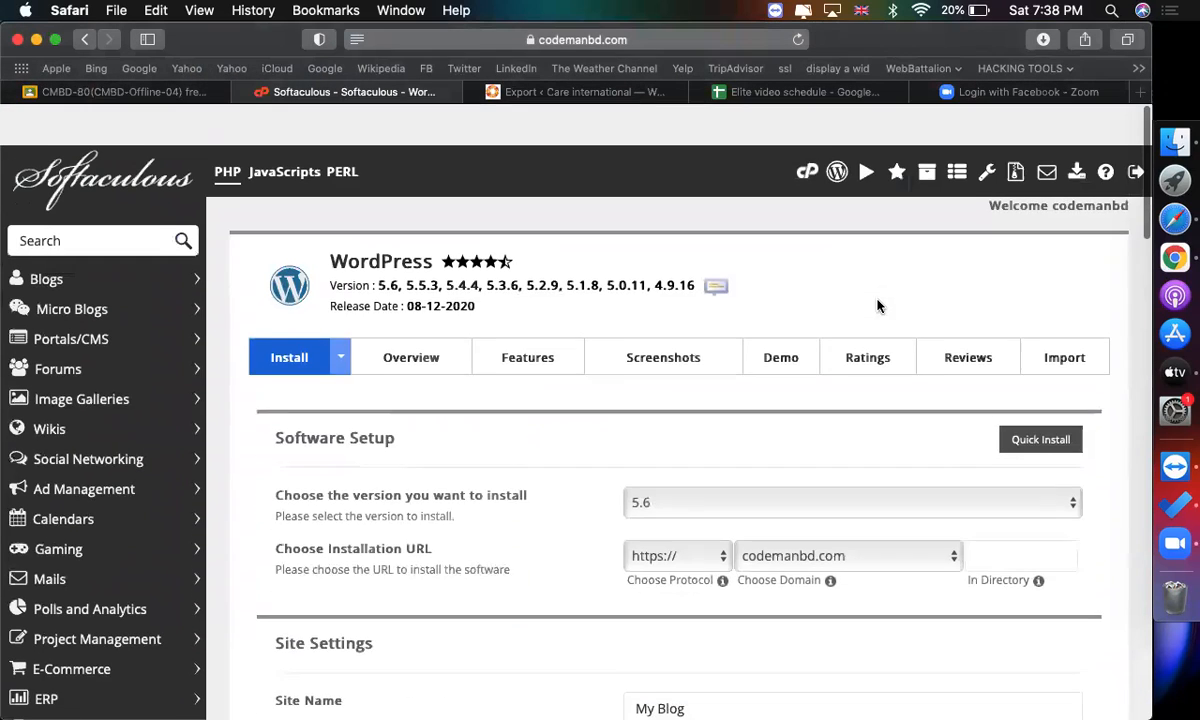
click(1013, 138)
scroll(753, 370, down, 2)
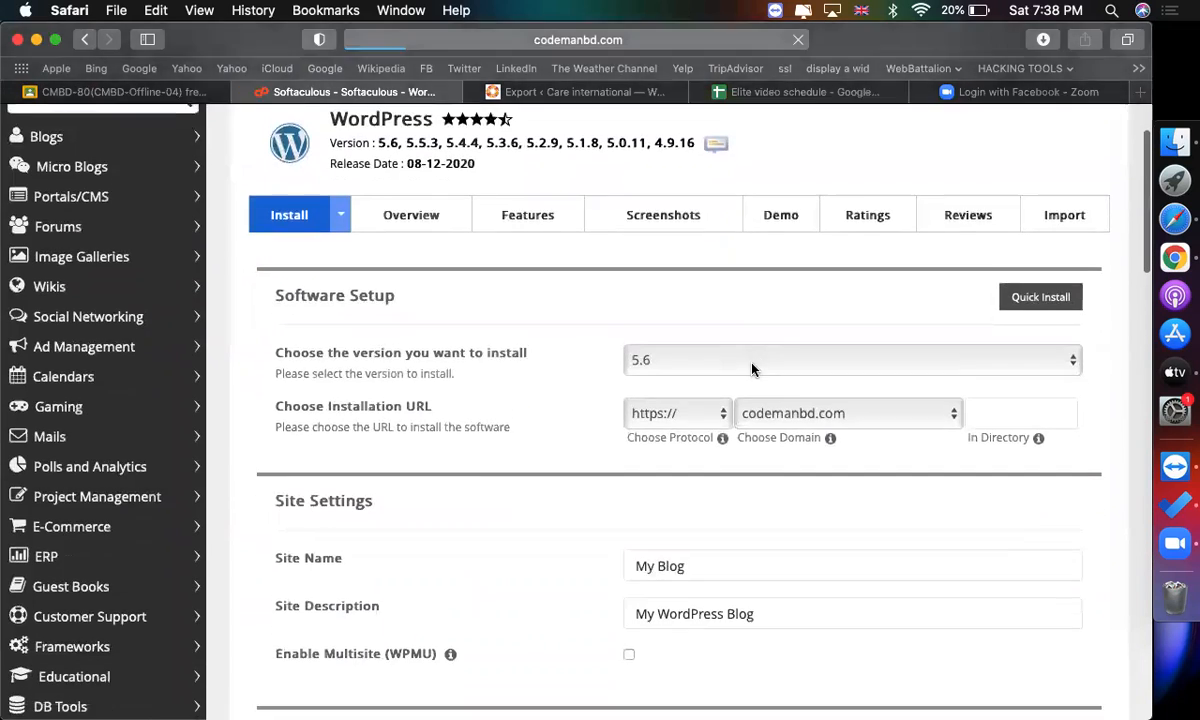
scroll(753, 370, down, 2)
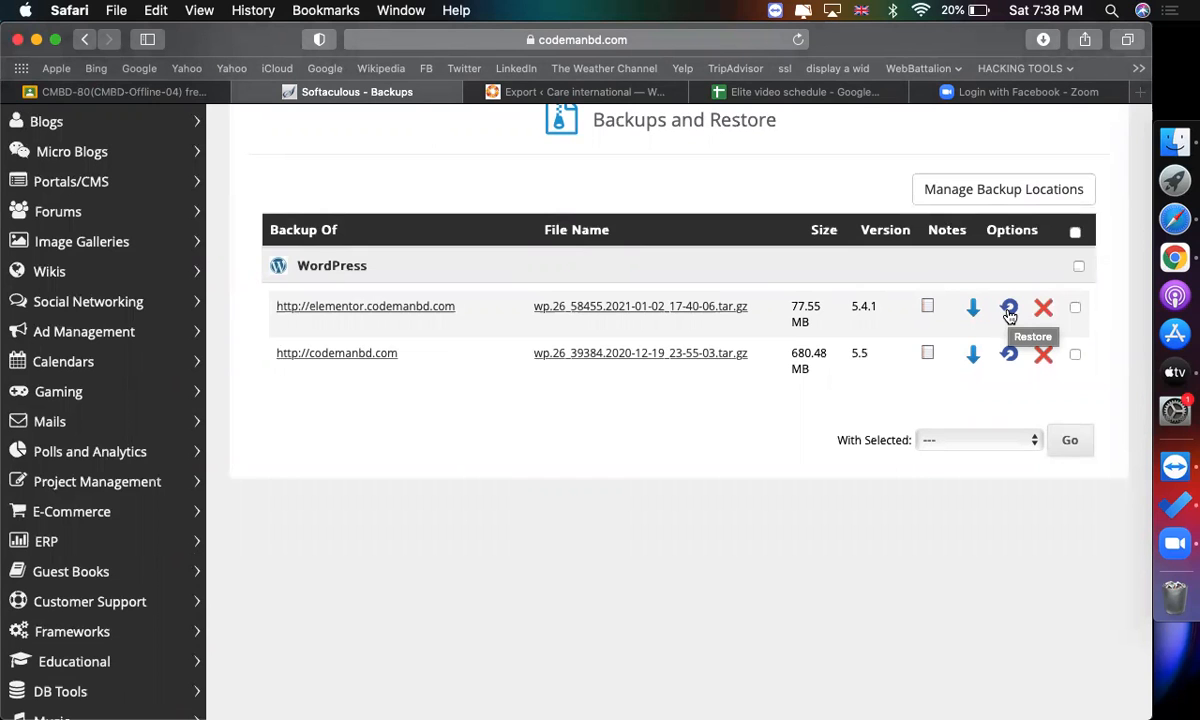
scroll(1010, 316, up, 5)
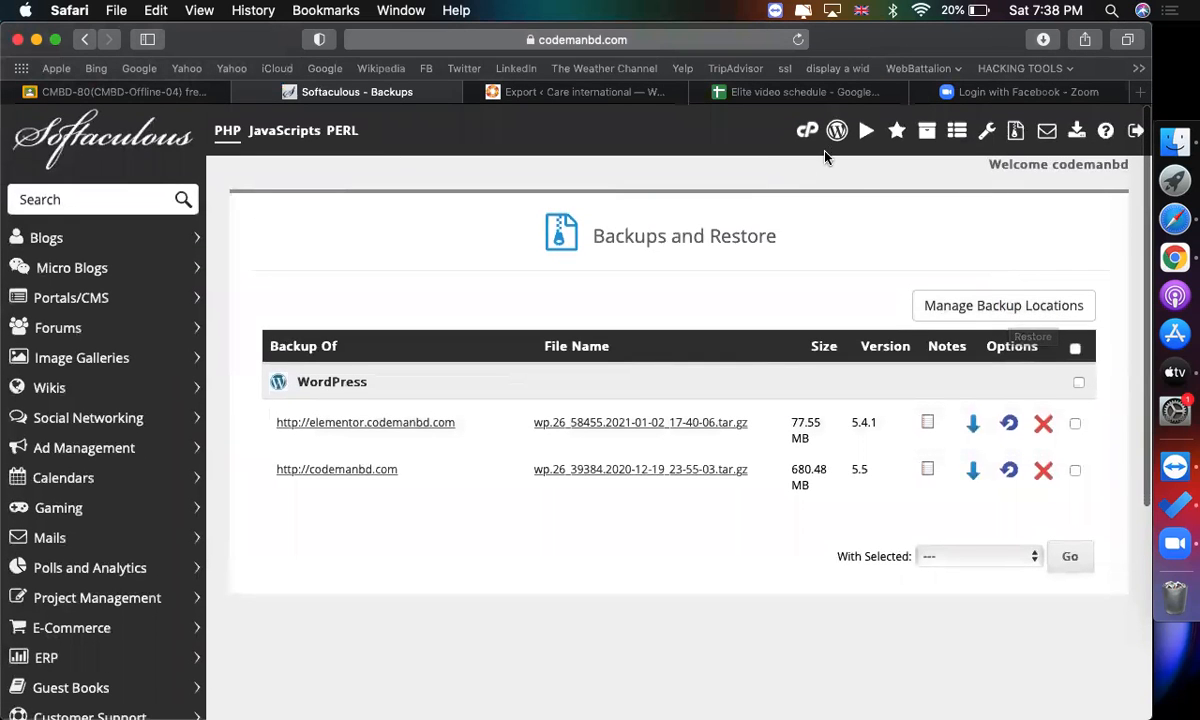
Go to cPanel's File Manager and open the softaculous_backups folder.
click(807, 131)
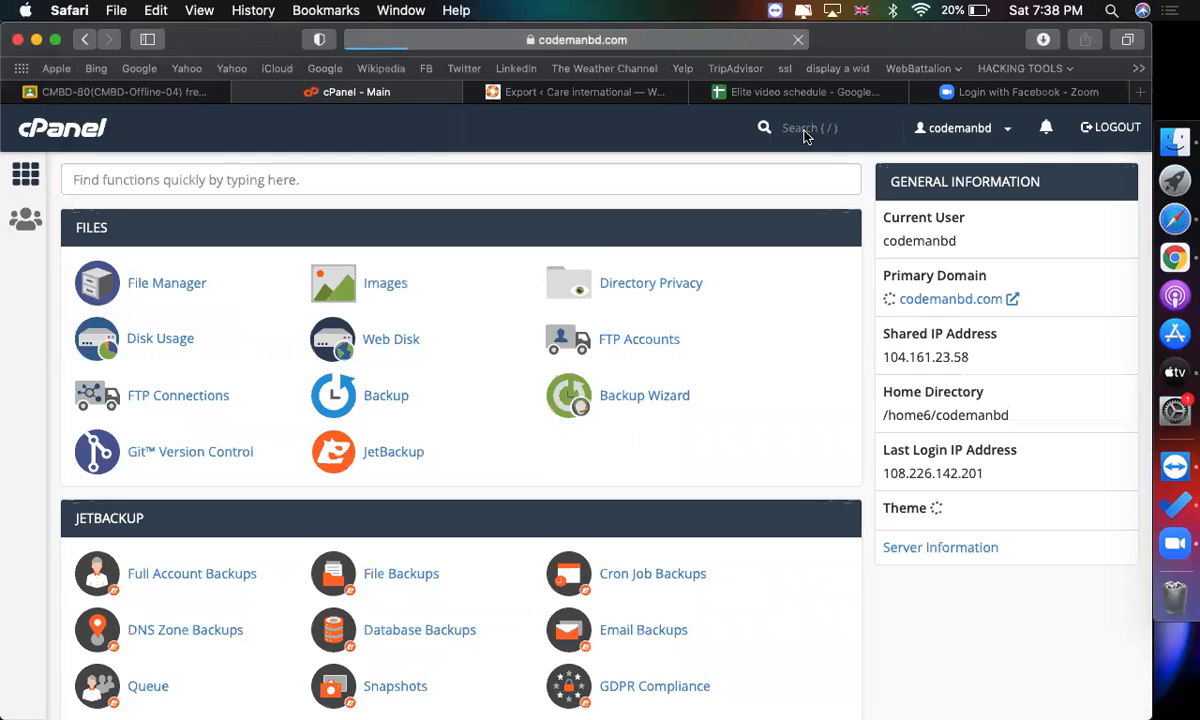
click(155, 283)
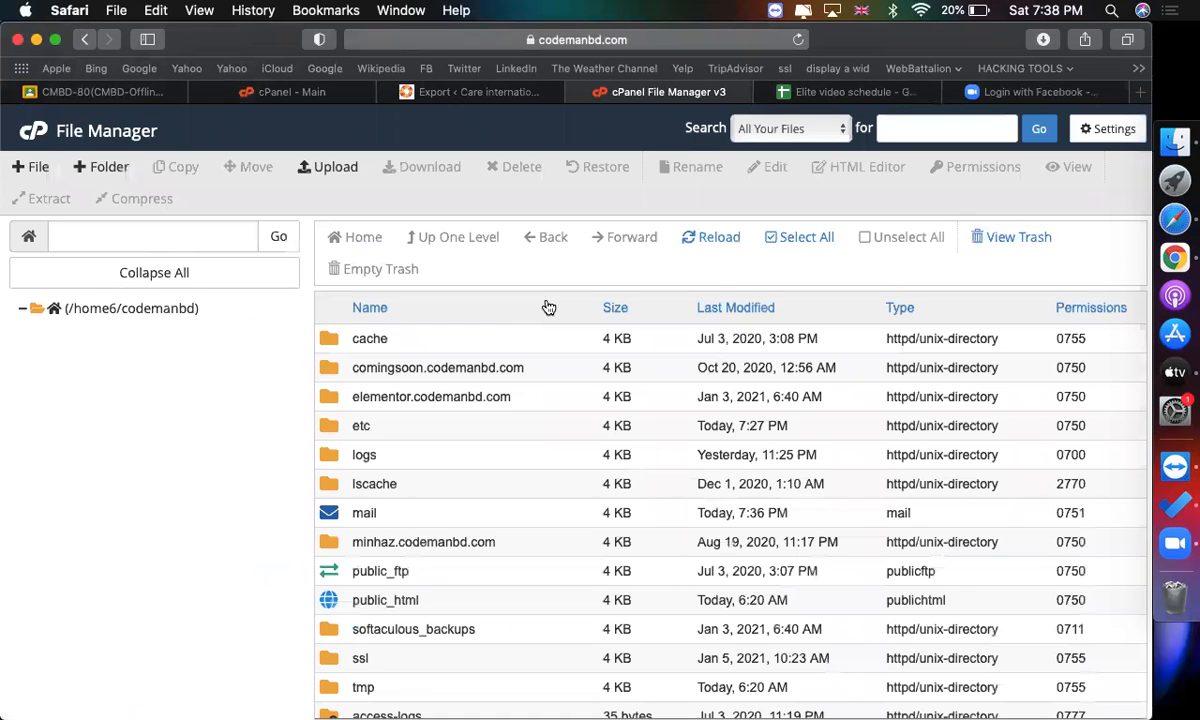
scroll(530, 408, down, 2)
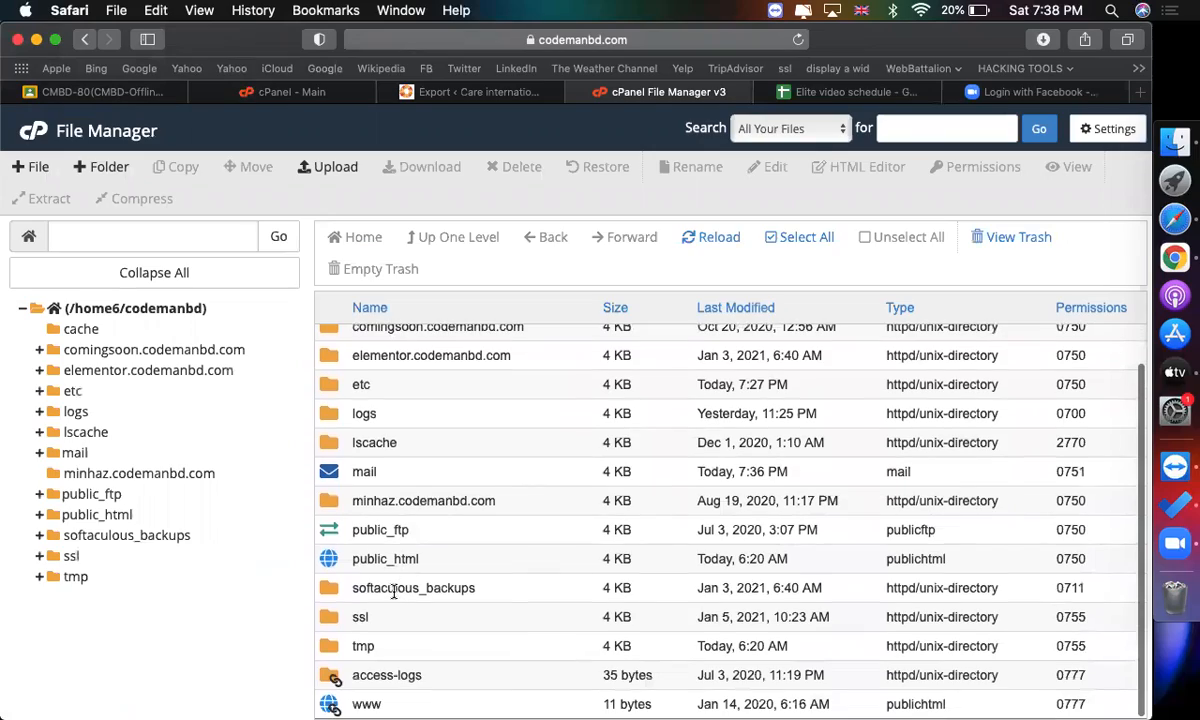
click(394, 591)
scroll(394, 591, up, 5)
scroll(394, 591, down, 7)
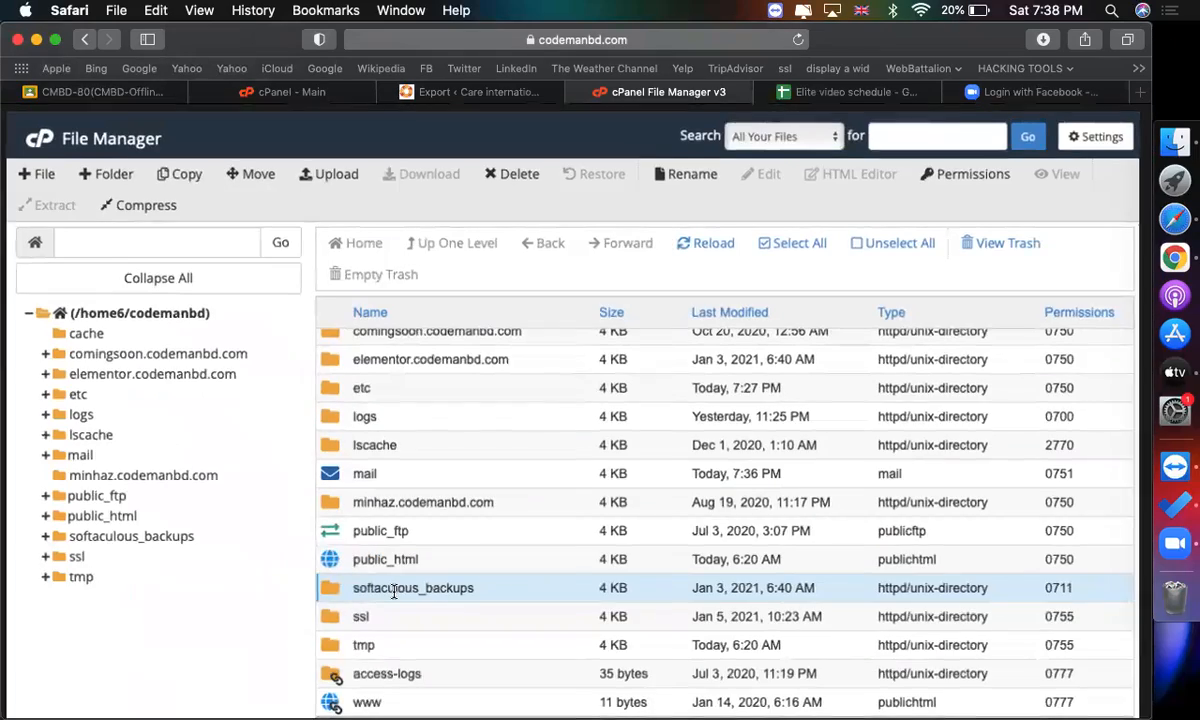
double_click(329, 587)
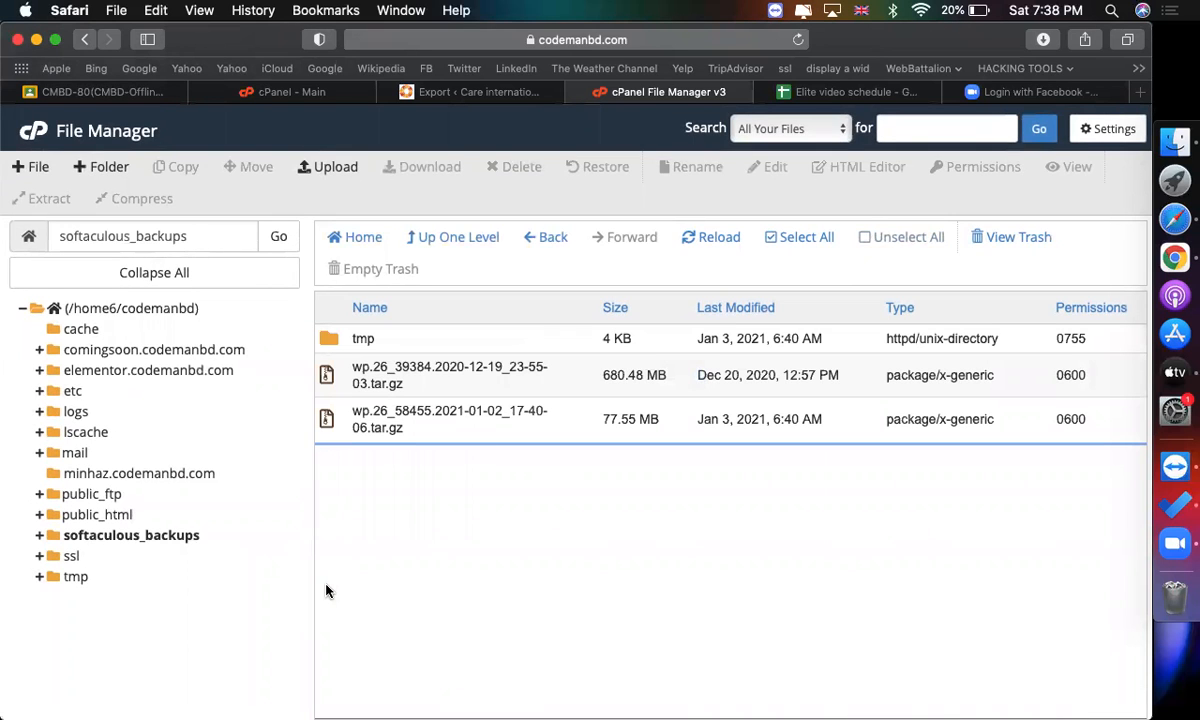
key(super+shift+backslash)
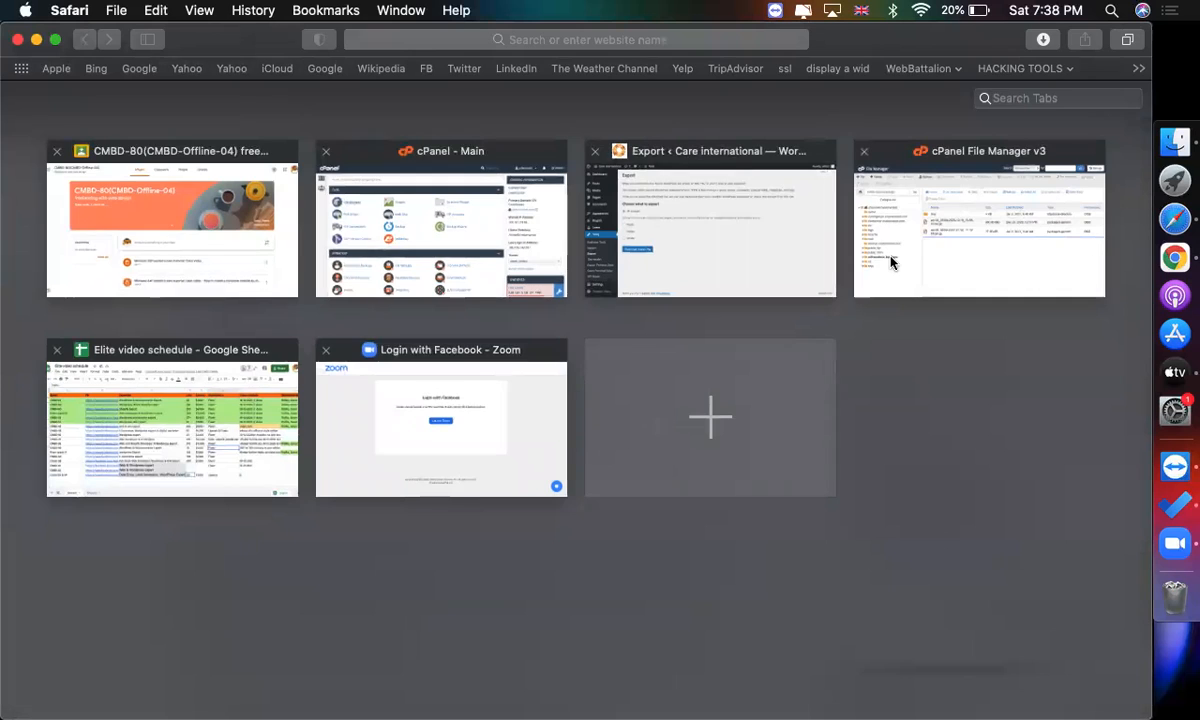
click(890, 265)
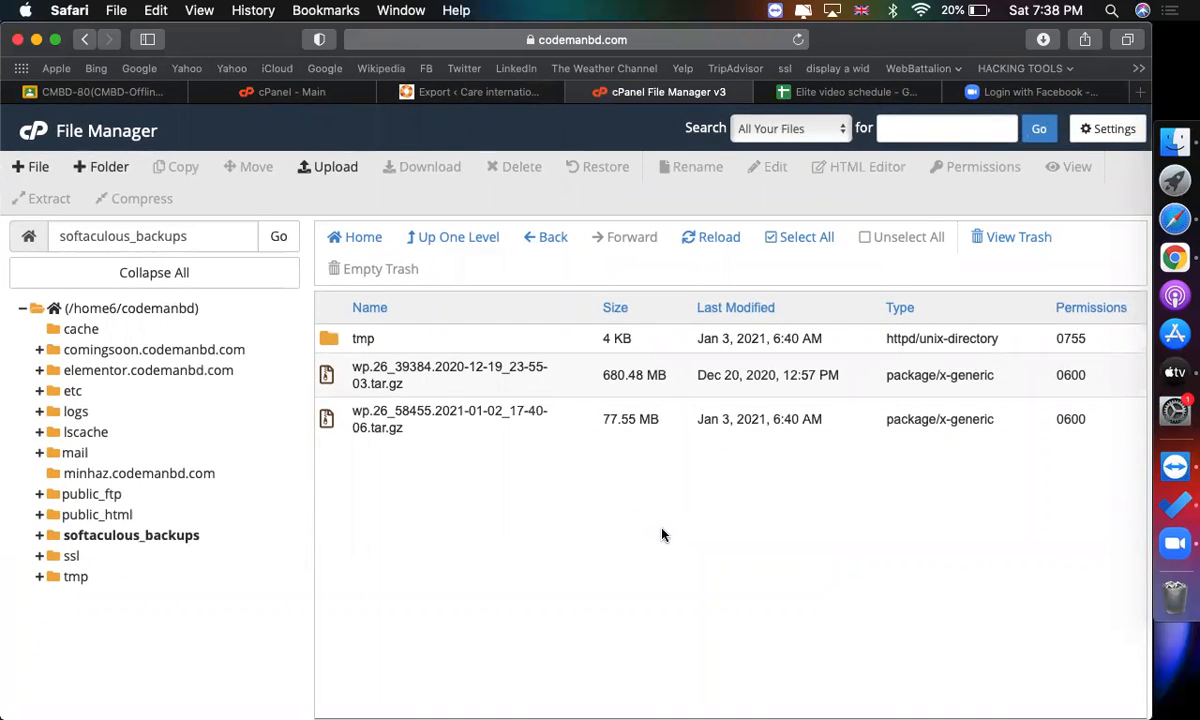
click(835, 92)
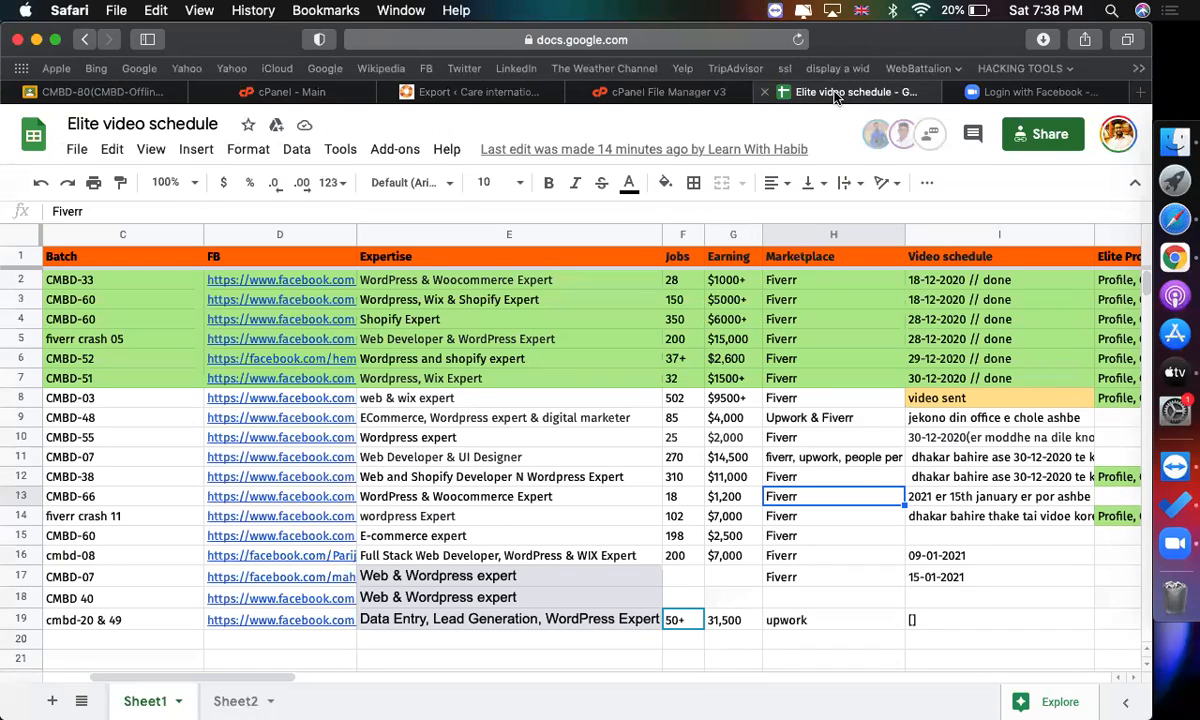
click(457, 93)
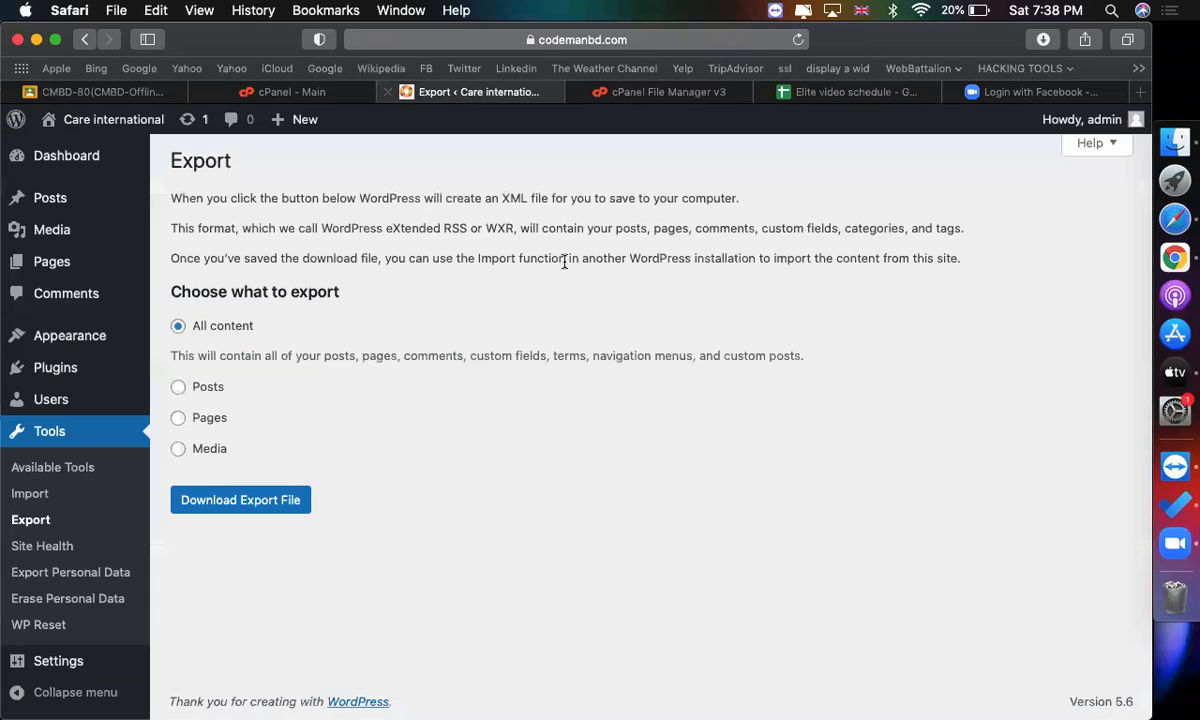
Return to cPanel and open WordPress in the Softaculous Apps Installer.
click(325, 96)
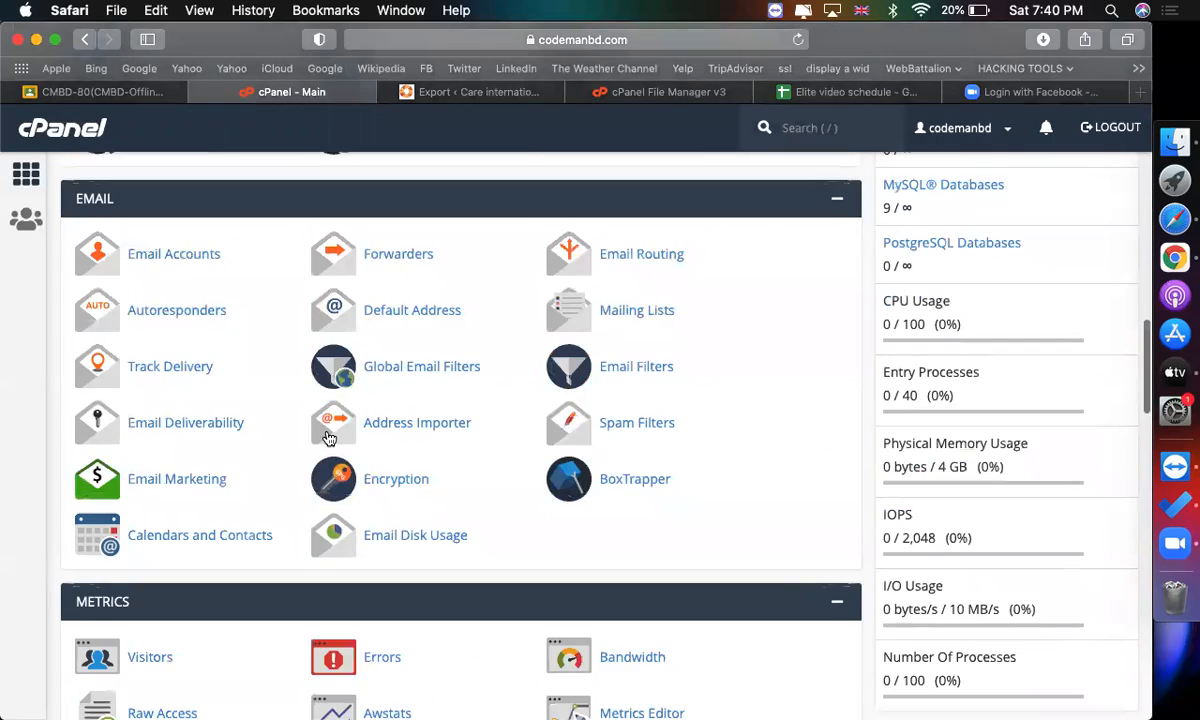
scroll(325, 437, down, 20)
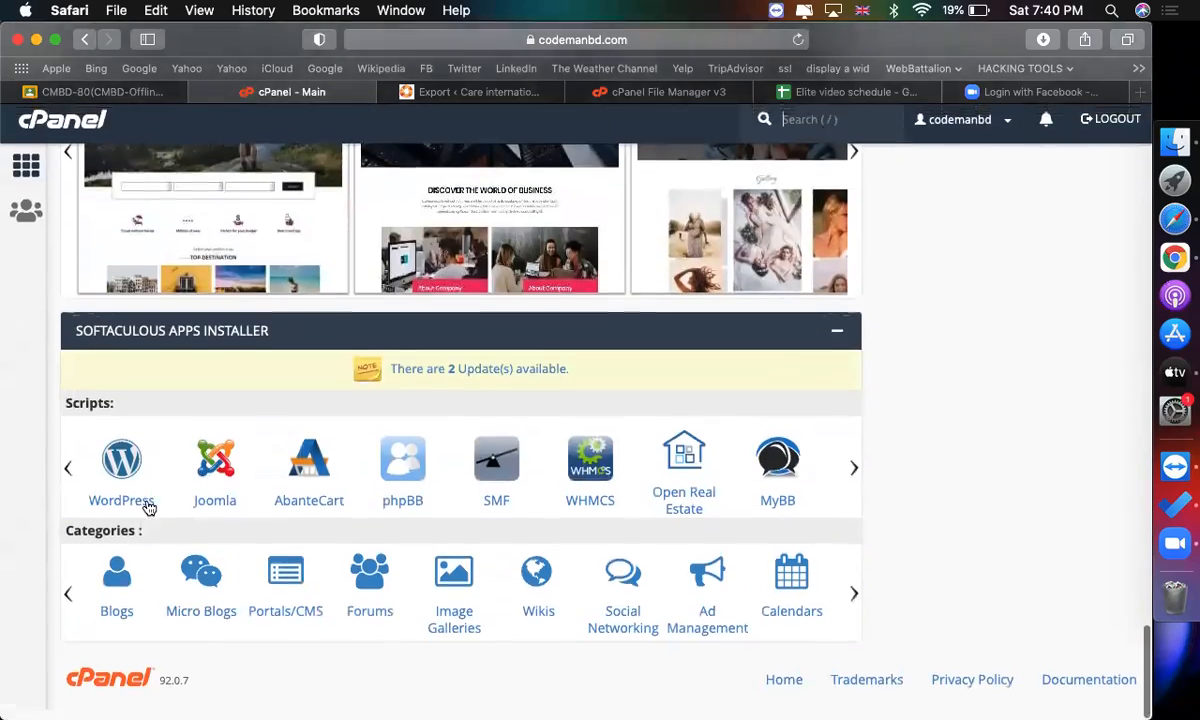
click(124, 466)
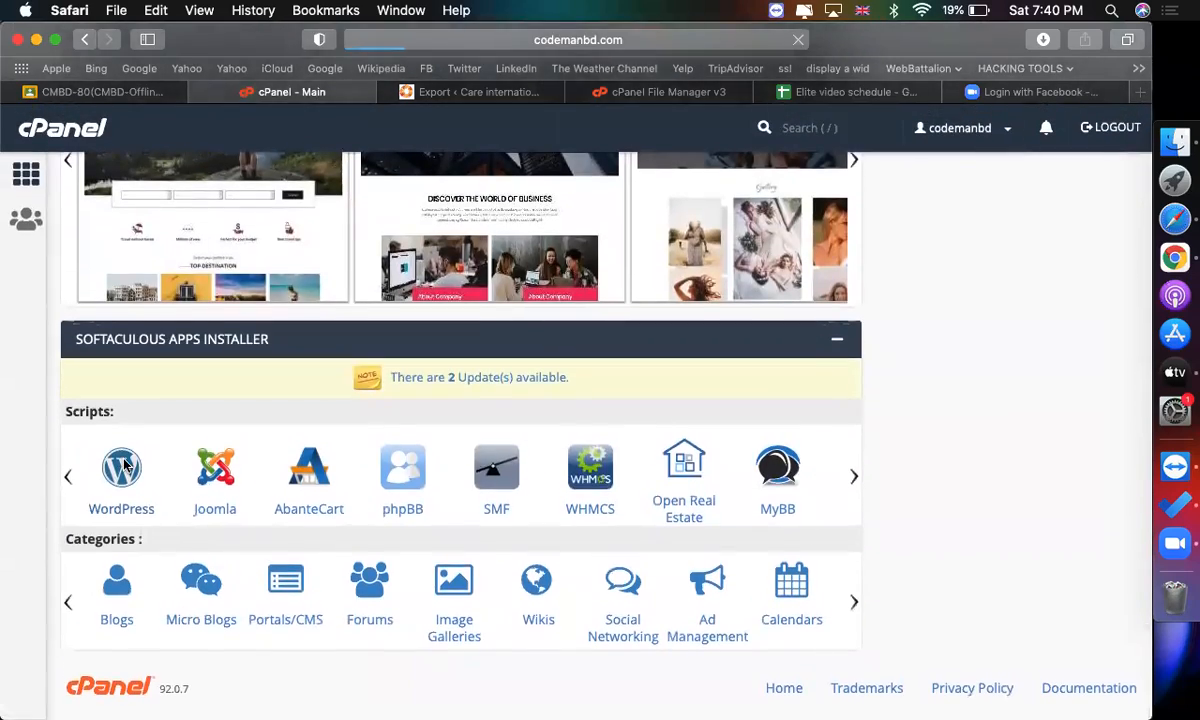
scroll(712, 688, down, 15)
scroll(522, 506, up, 3)
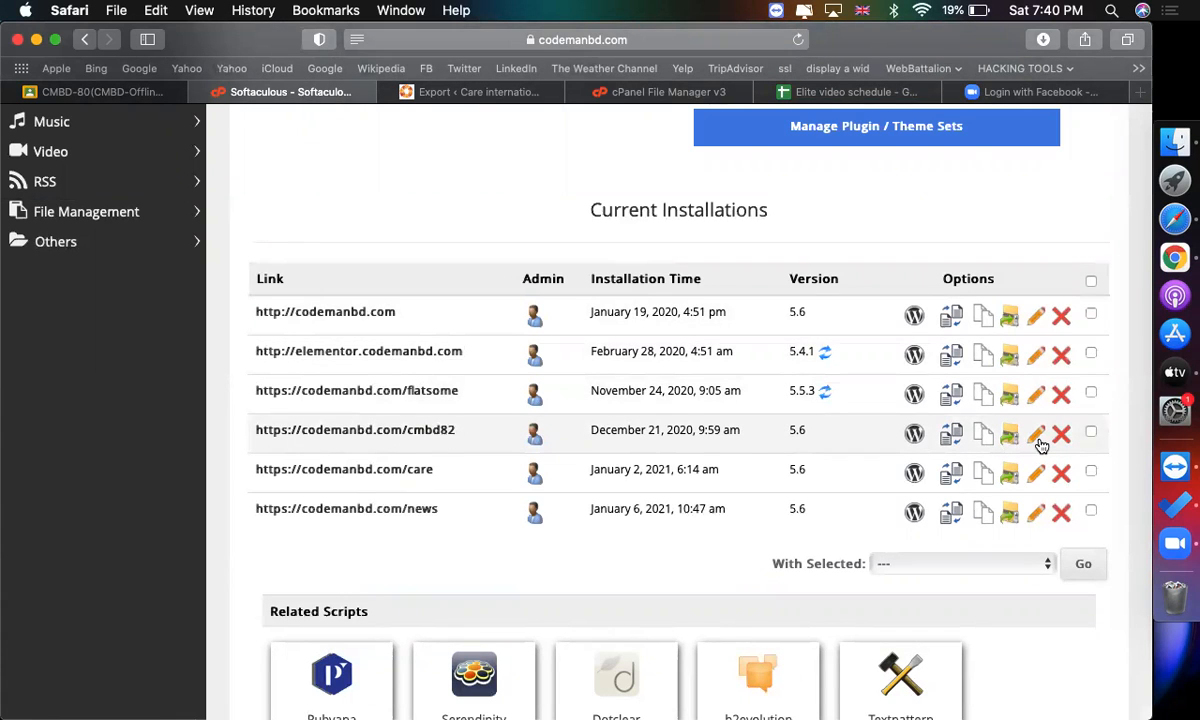
Open the edit details of the cmbd82 installation and examine its backup settings.
click(1038, 438)
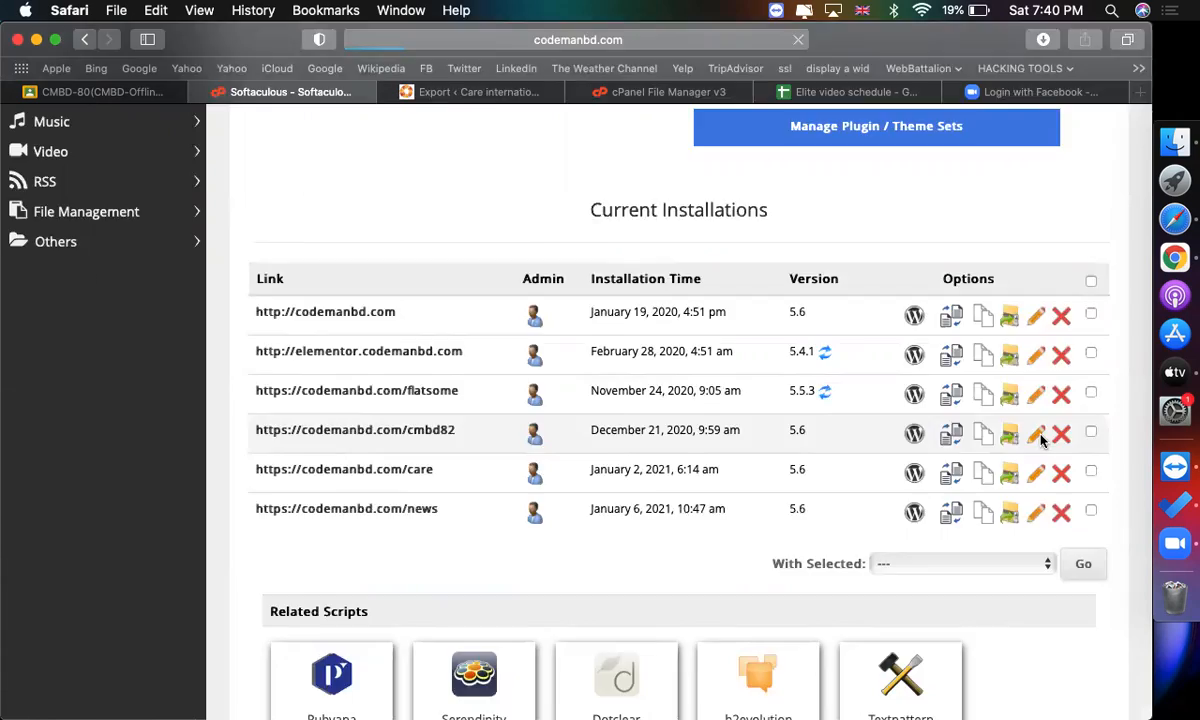
scroll(806, 455, down, 10)
scroll(692, 469, down, 5)
scroll(551, 349, up, 15)
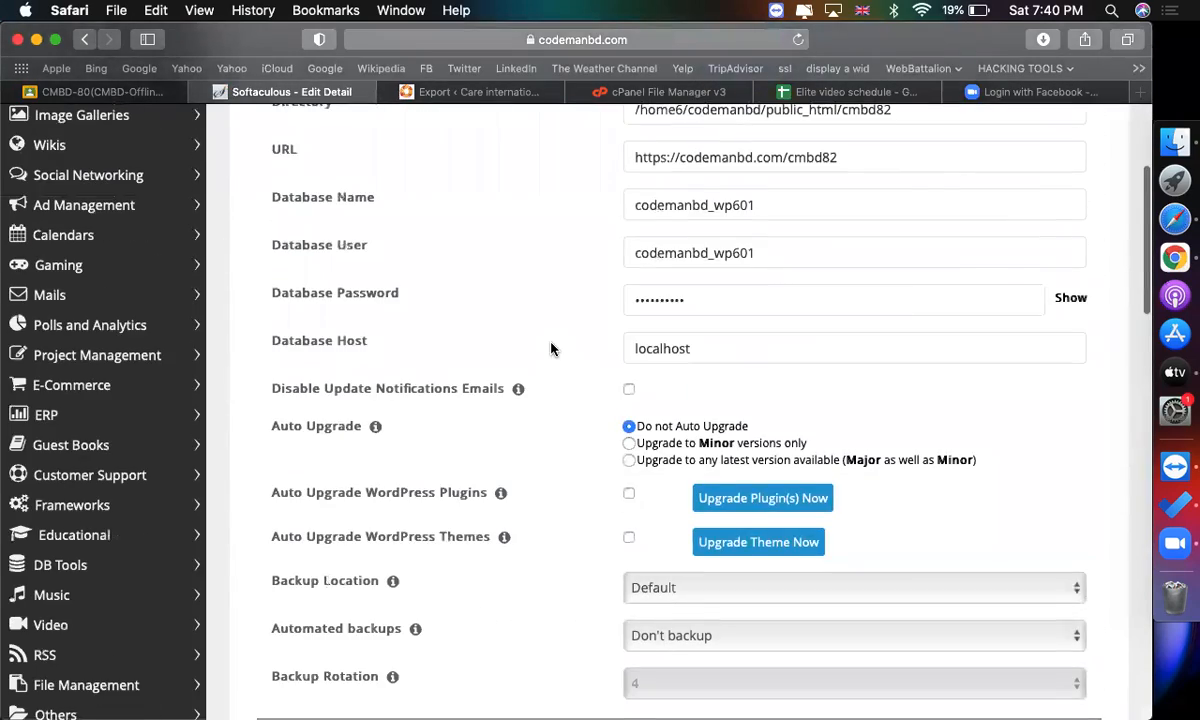
scroll(551, 349, down, 3)
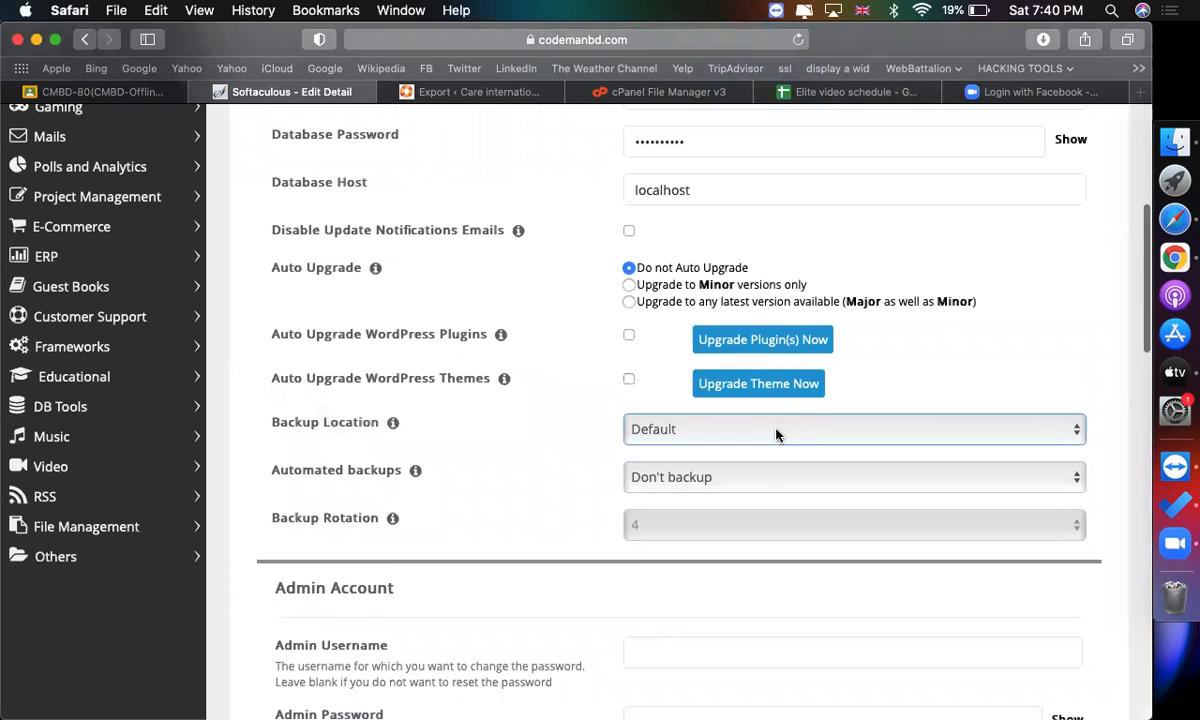
click(777, 433)
click(540, 447)
scroll(540, 447, up, 8)
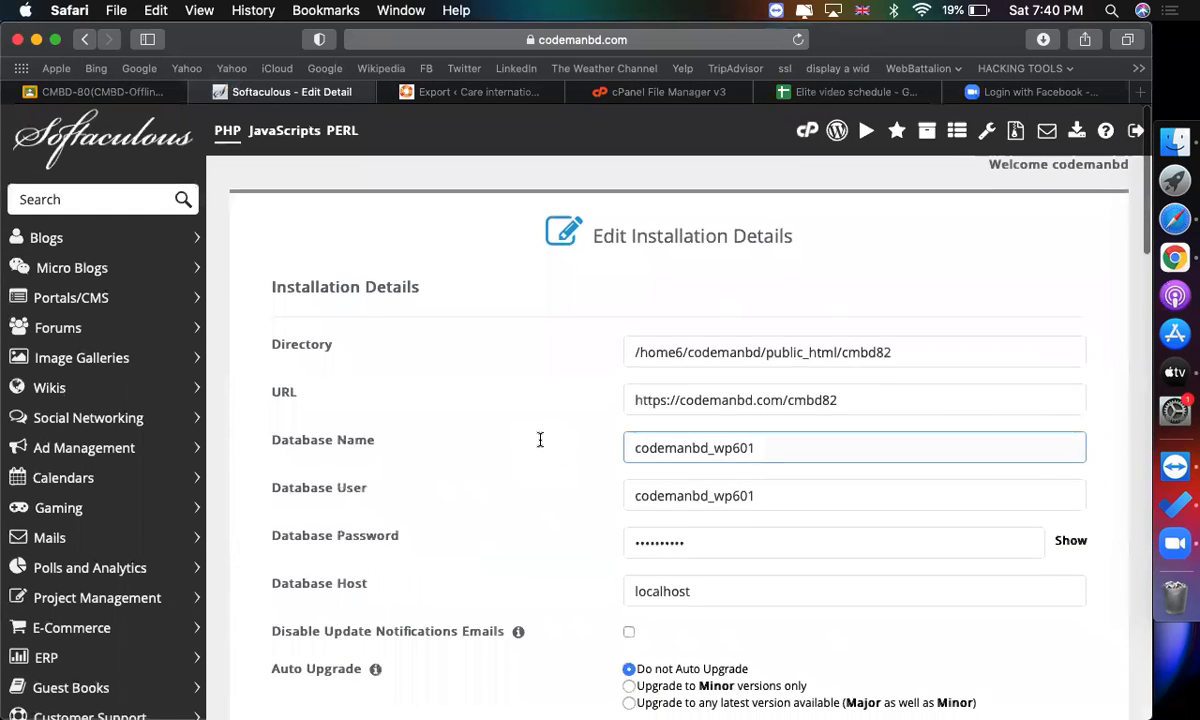
click(660, 93)
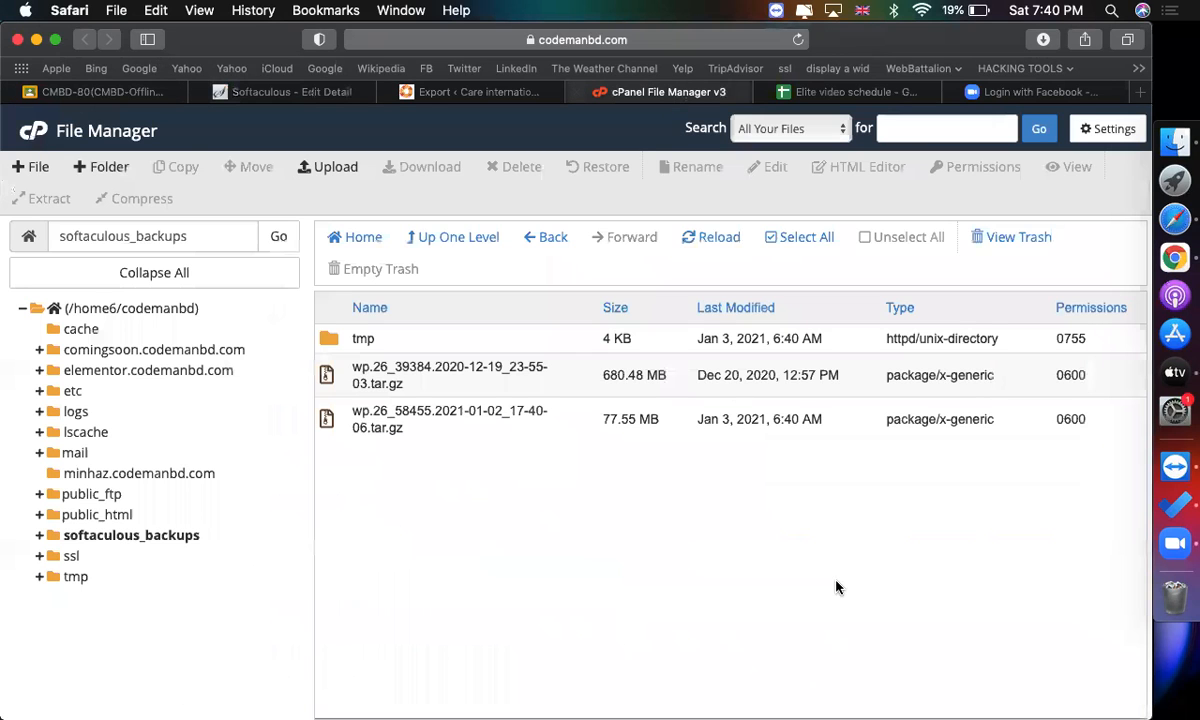
mouse_move(848, 93)
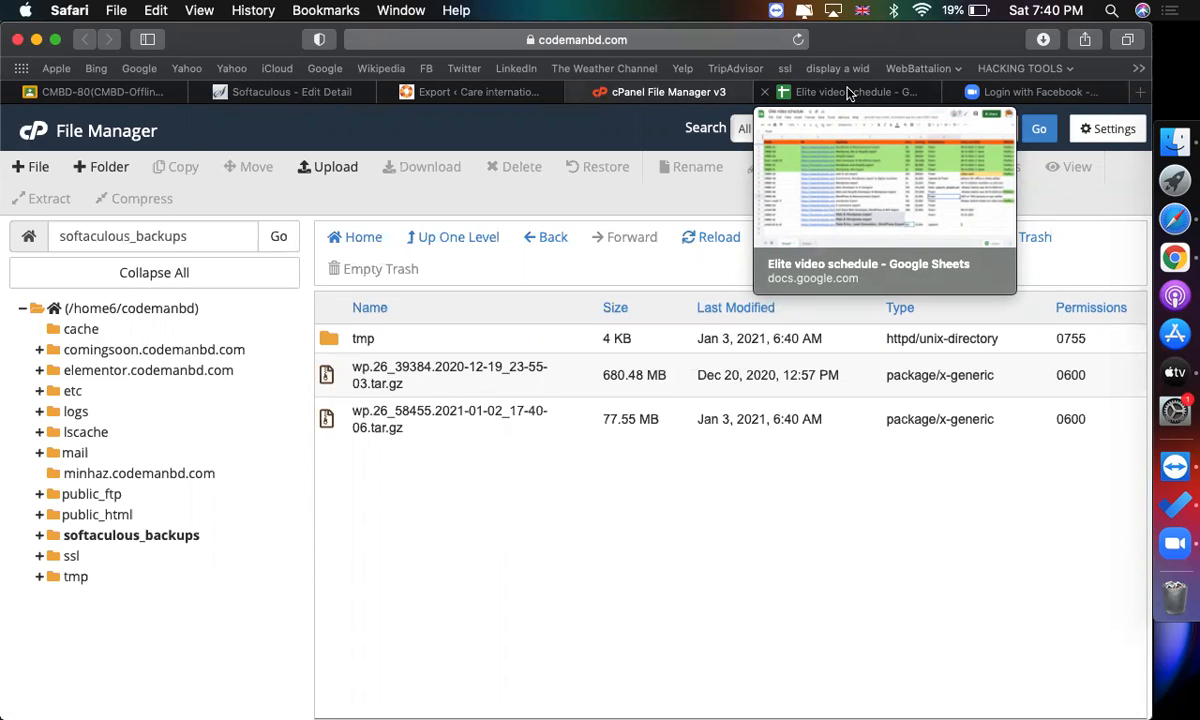
click(848, 93)
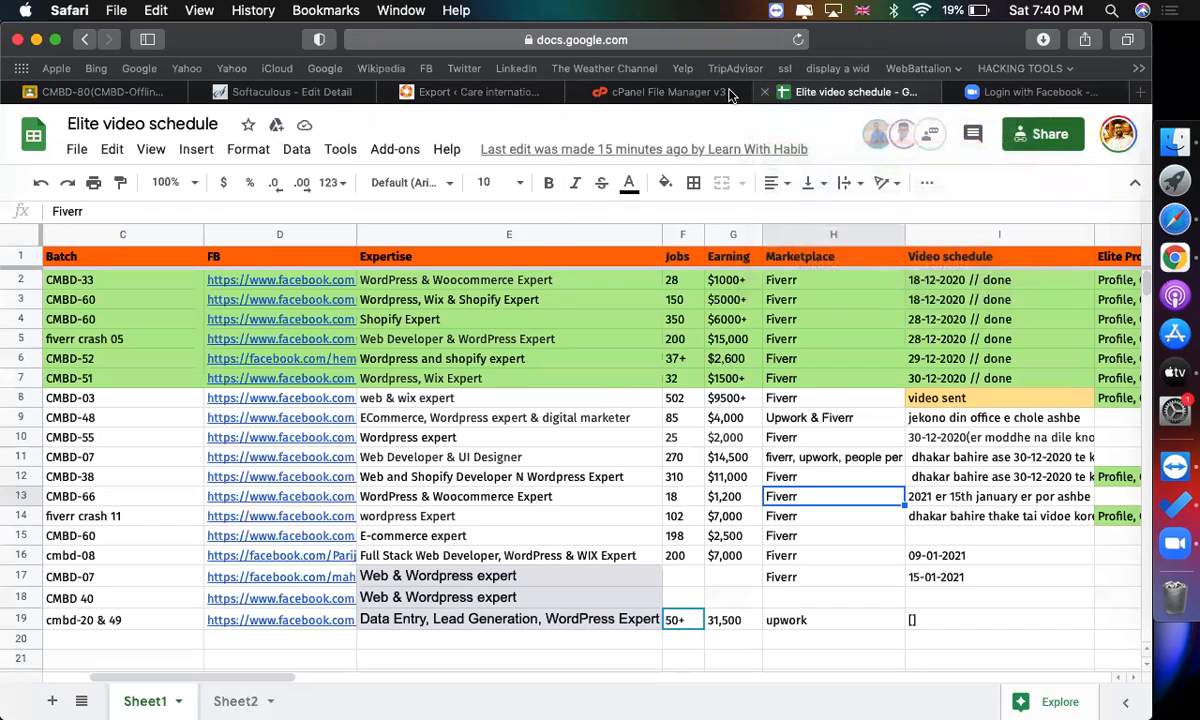
click(660, 91)
click(490, 92)
scroll(712, 352, up, 2)
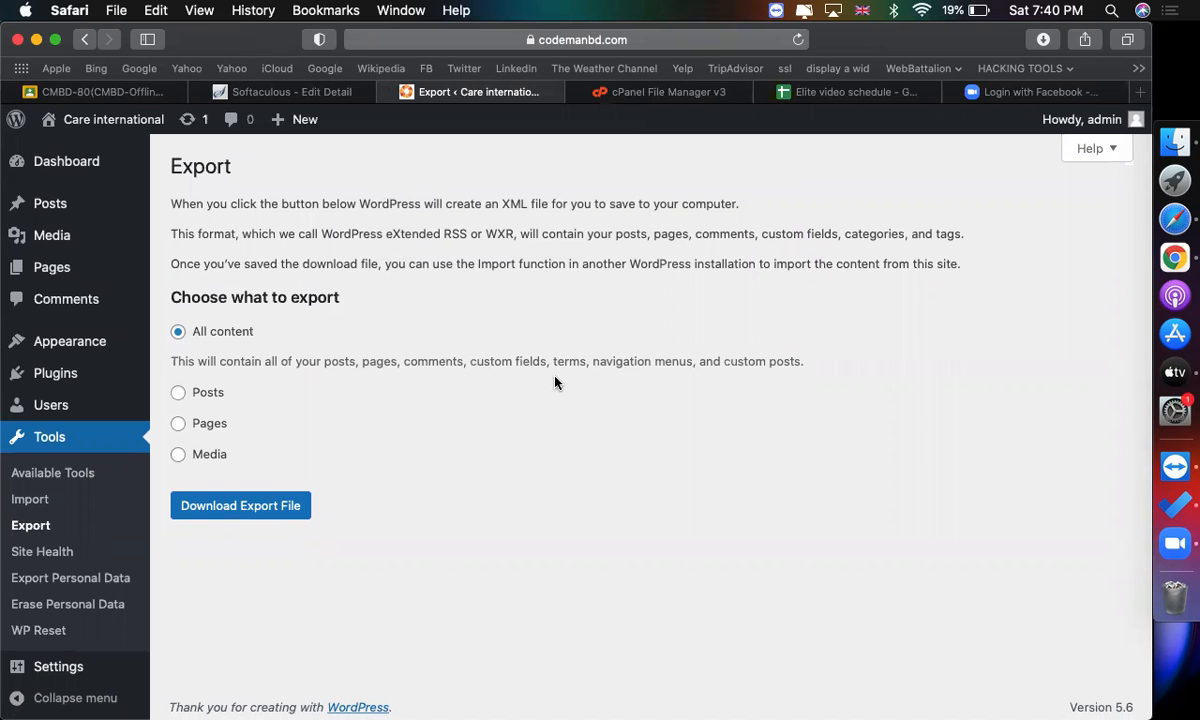
scroll(570, 693, up, 1)
scroll(570, 695, down, 1)
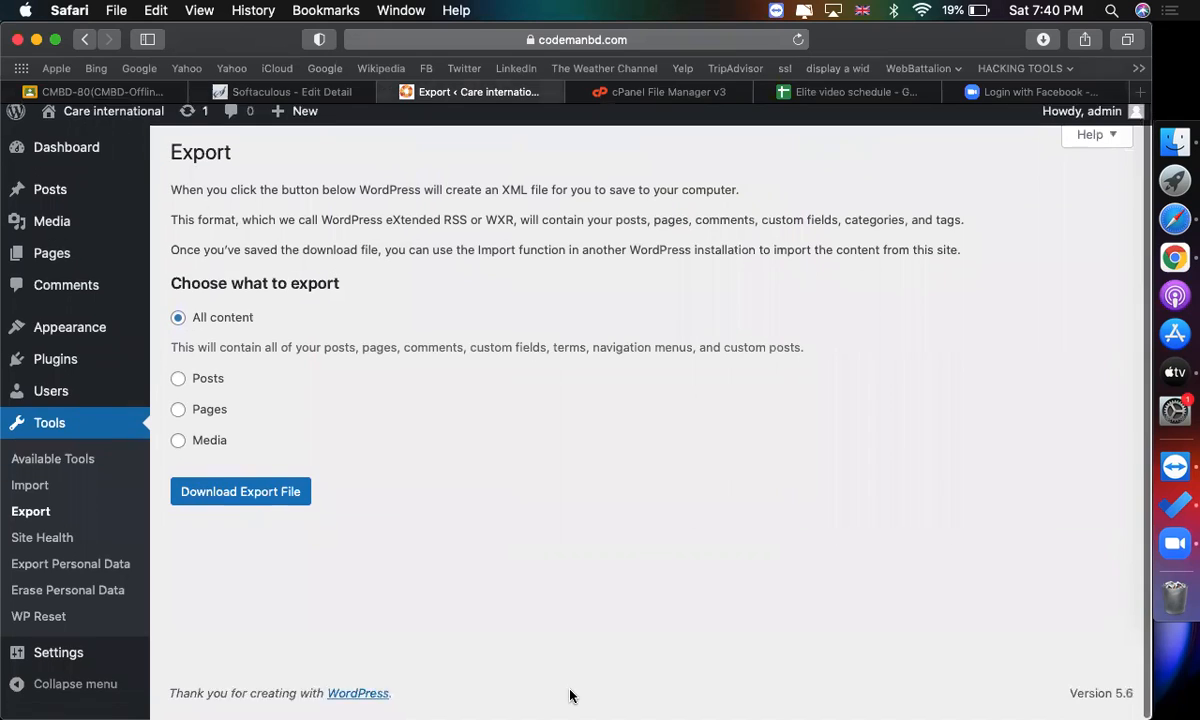
mouse_move(57, 343)
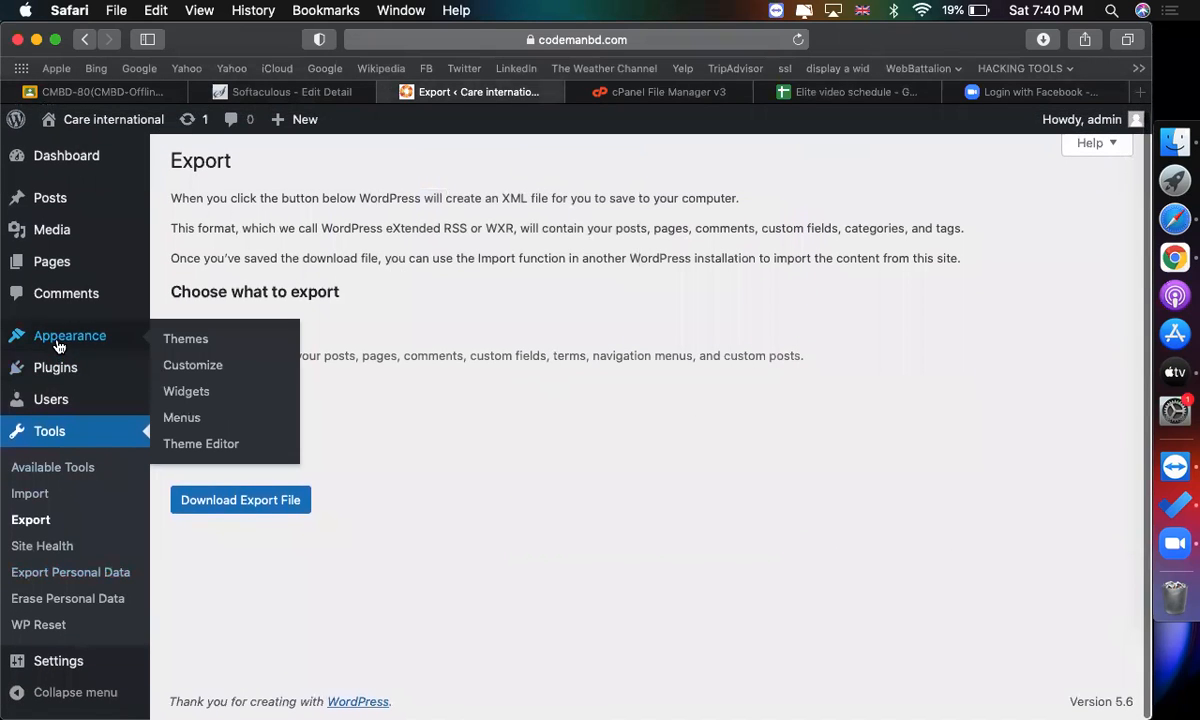
Open the installed Themes page.
click(177, 342)
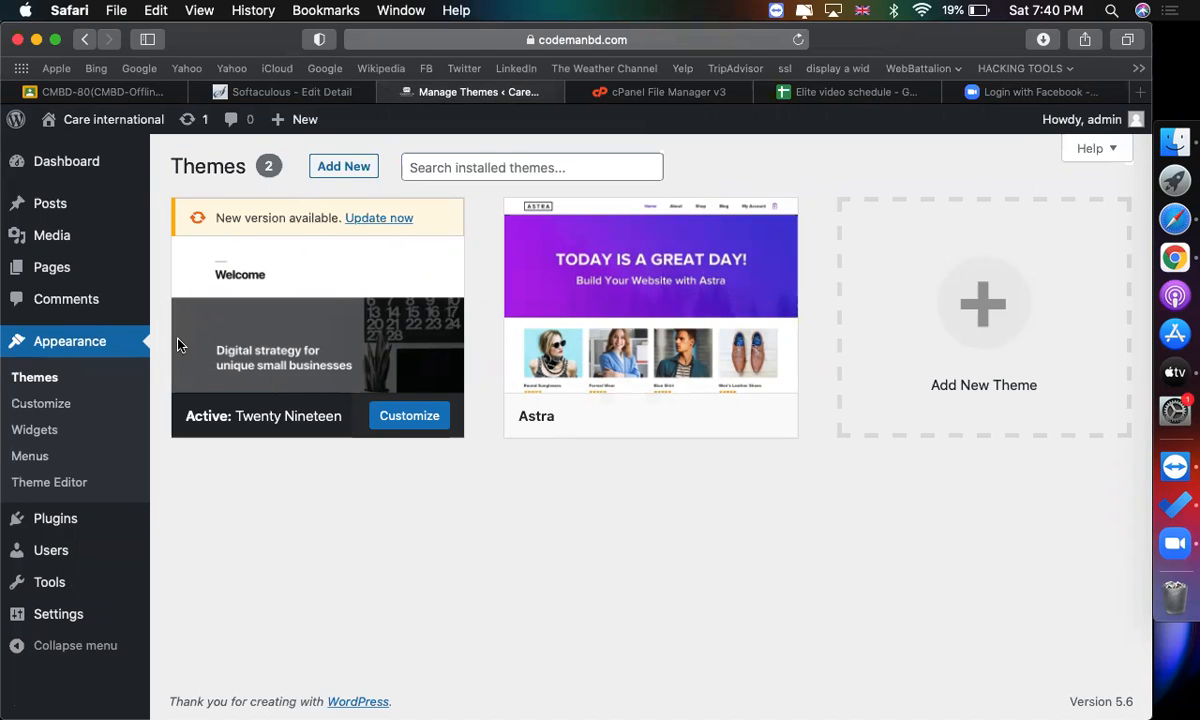
Switch to the spreadsheet tab and open aliexpress.com in it.
click(792, 88)
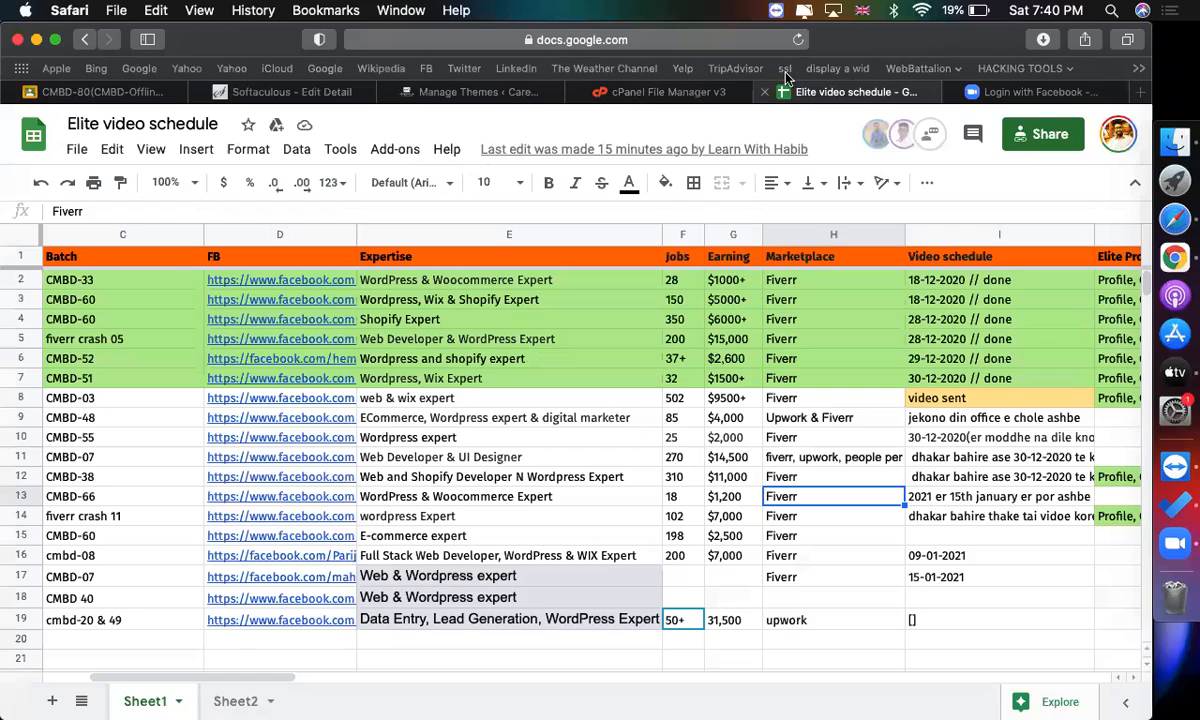
click(672, 42)
text(aliexpress)
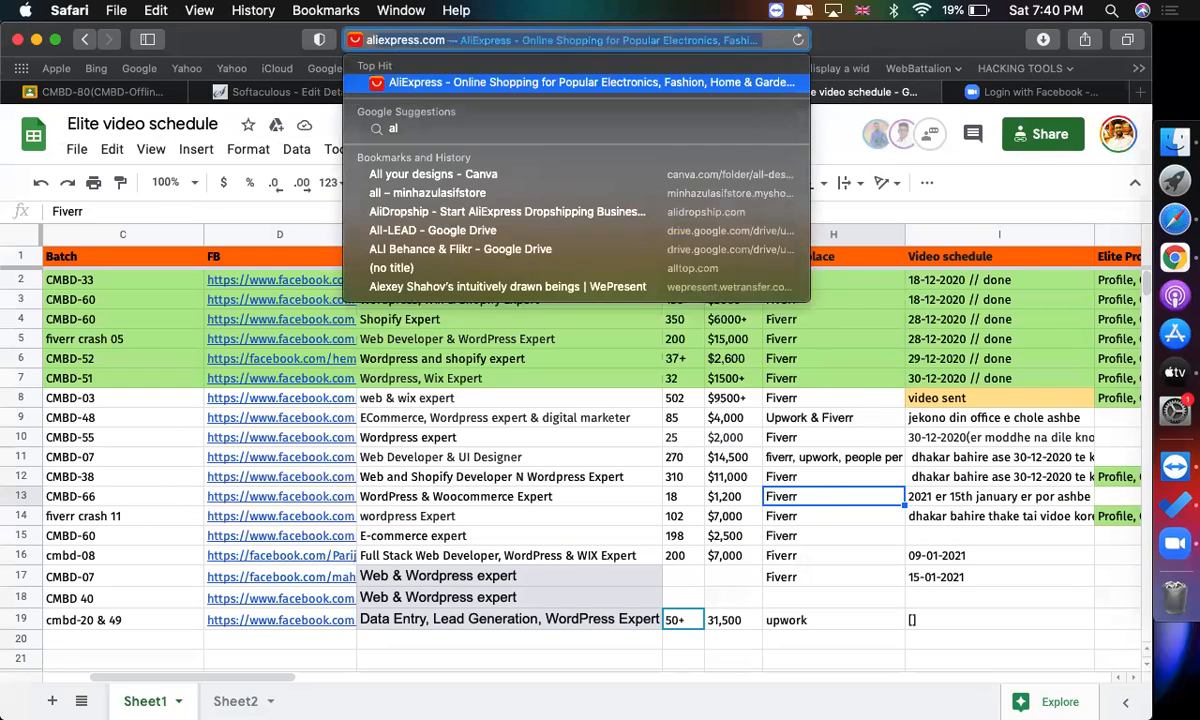
key(Return)
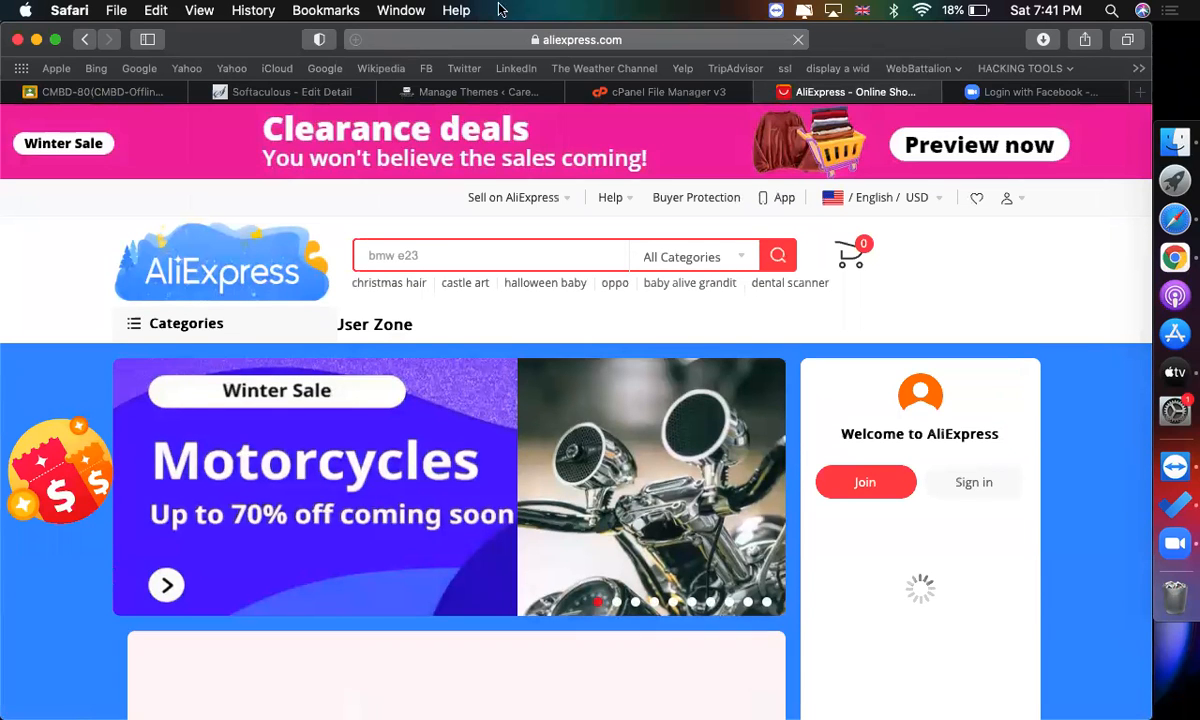
Search the theme directory for ocean wp, then install and activate the OceanWP theme.
click(458, 92)
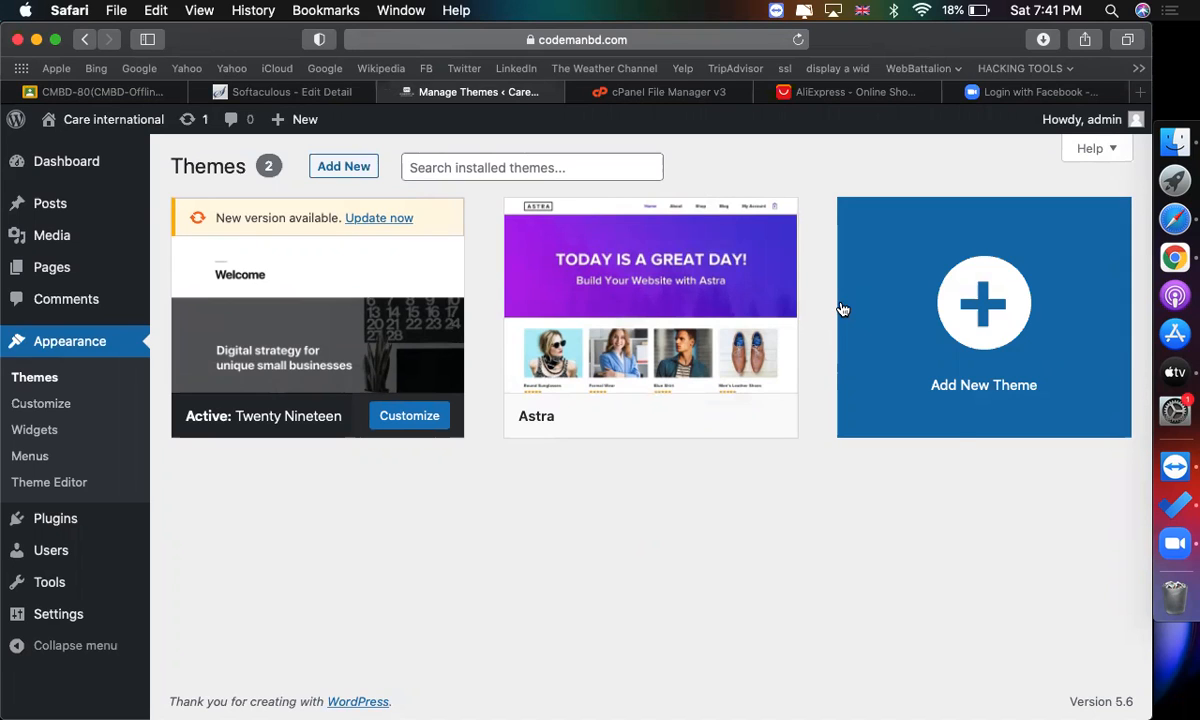
click(343, 166)
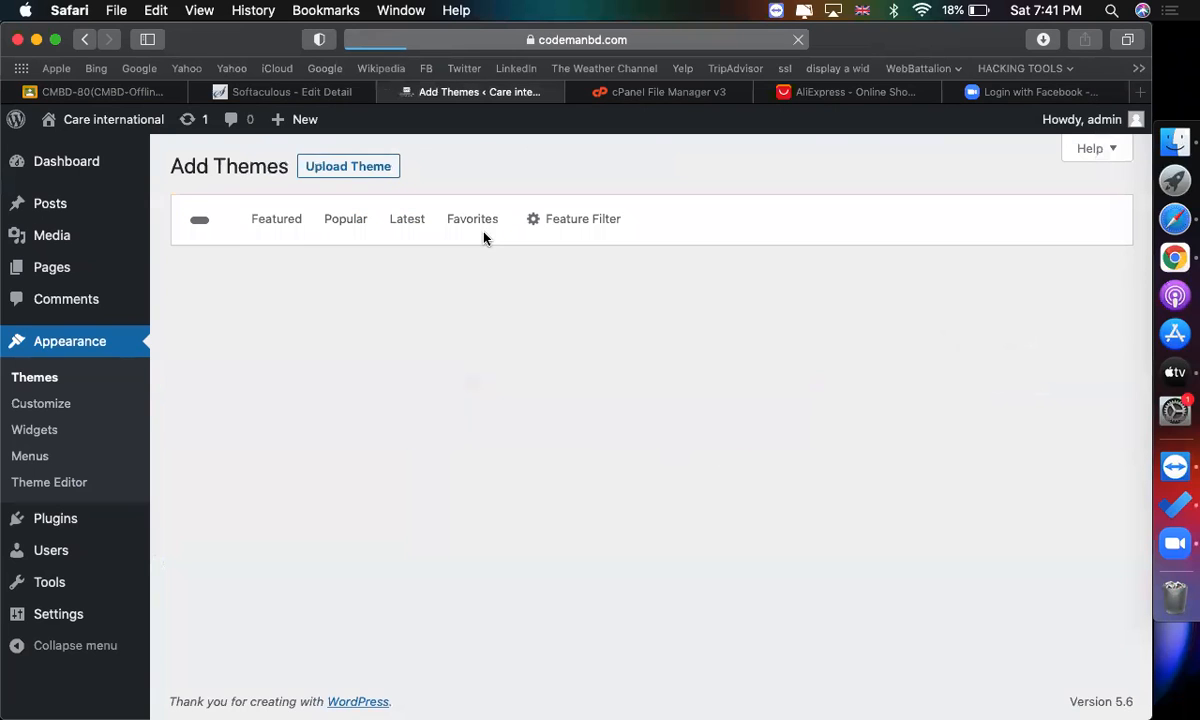
click(978, 228)
text(o)
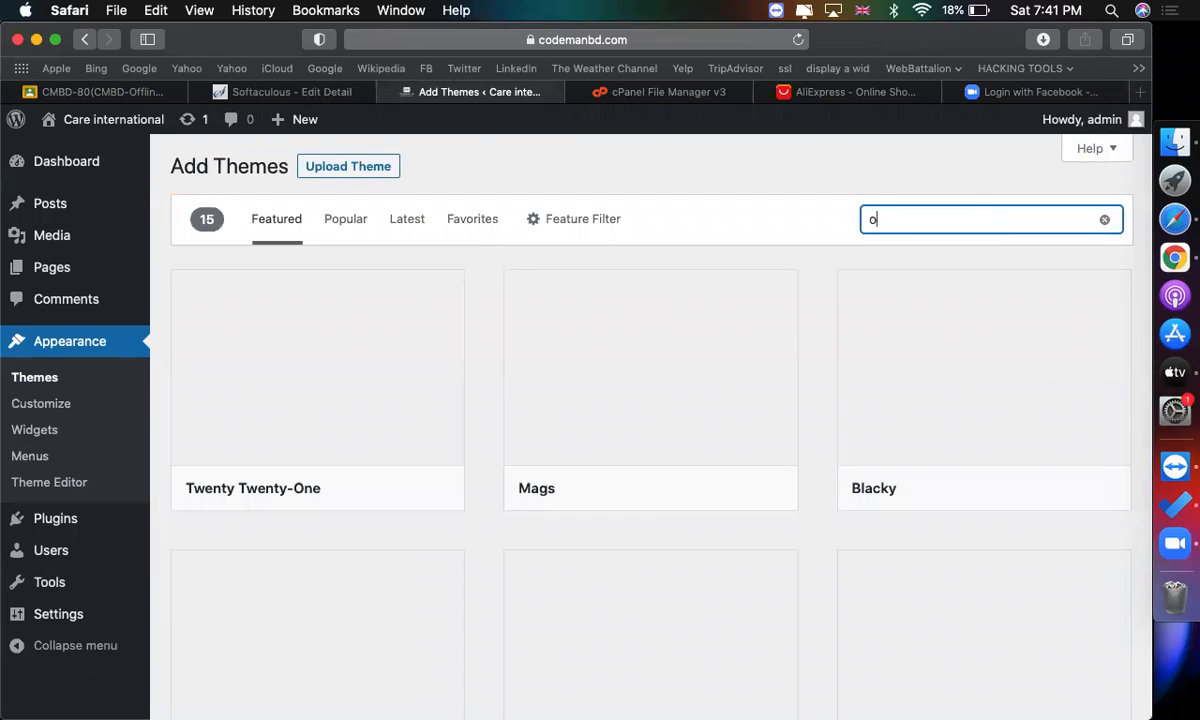
text(cean wp)
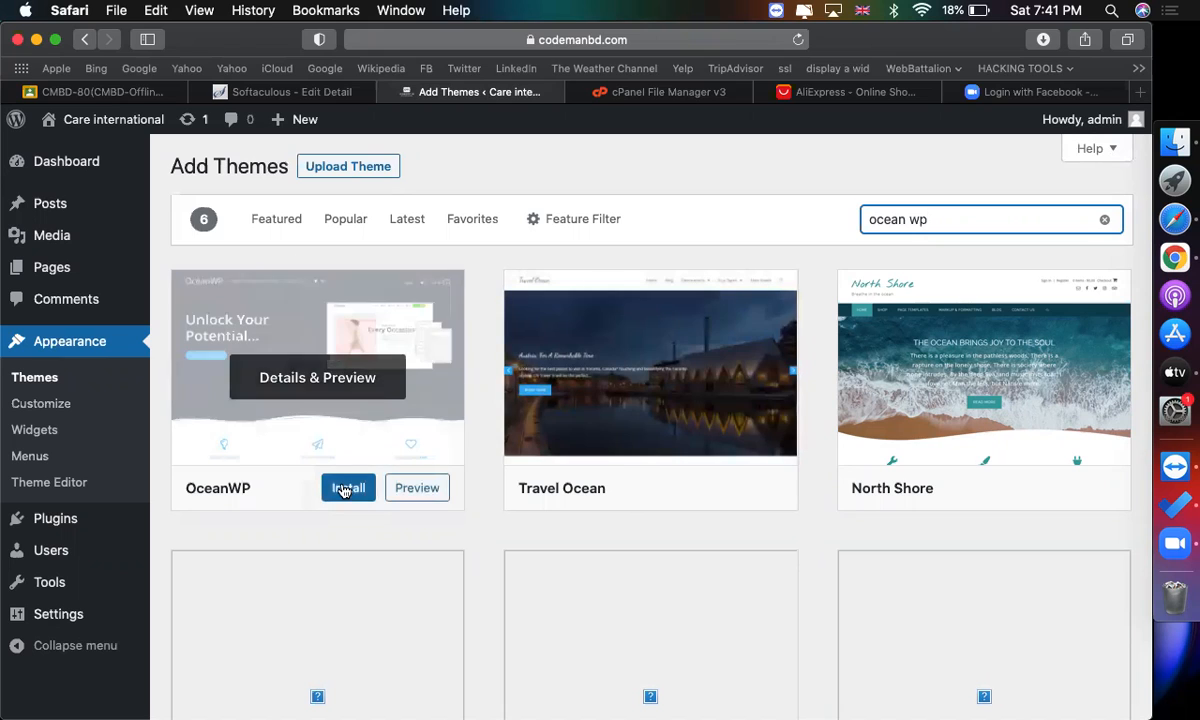
click(347, 489)
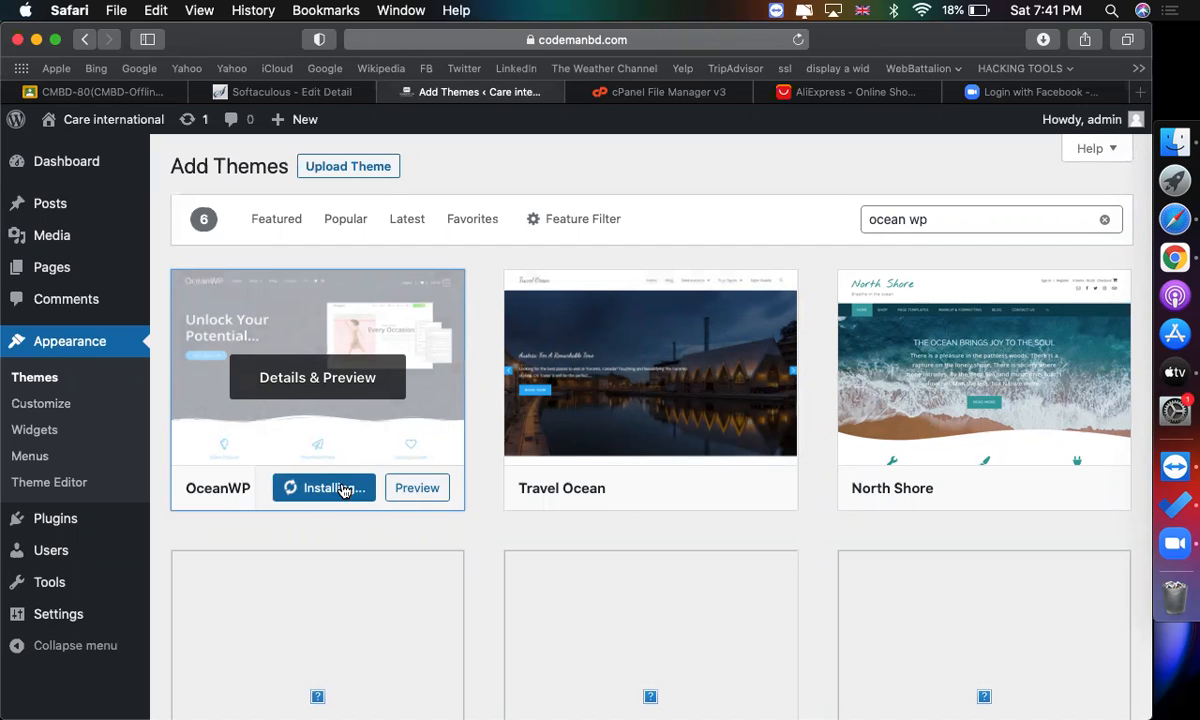
click(330, 489)
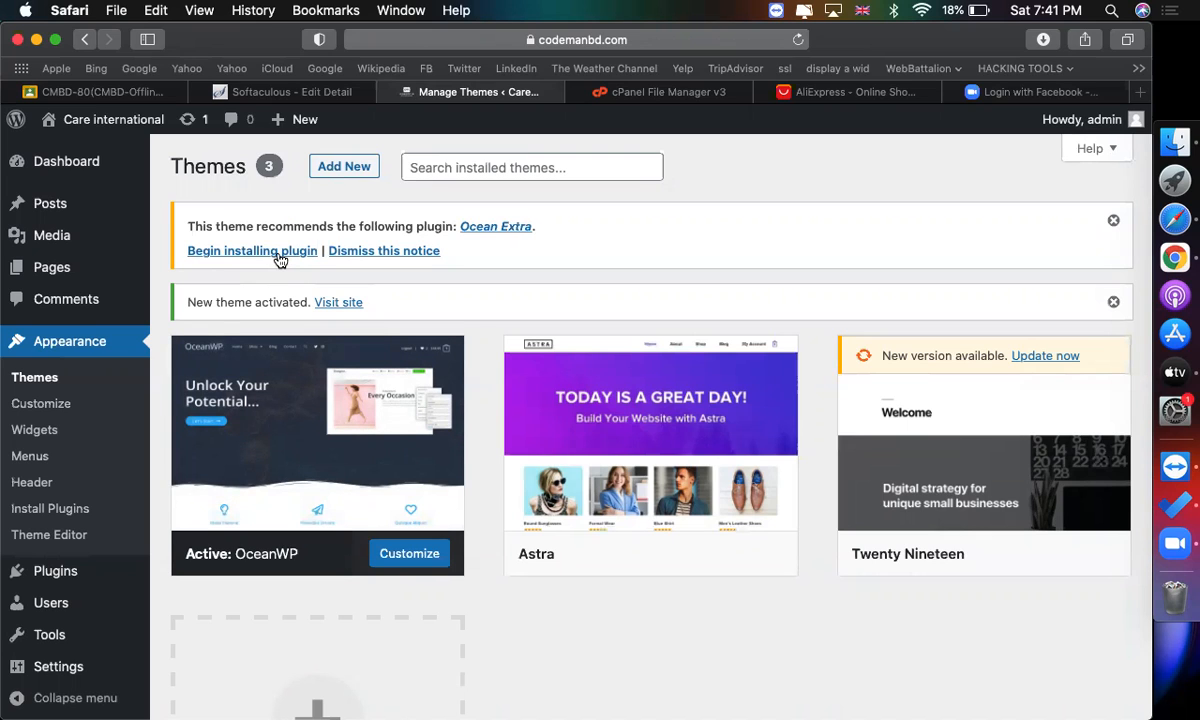
Install the recommended Ocean Extra plugin.
click(279, 255)
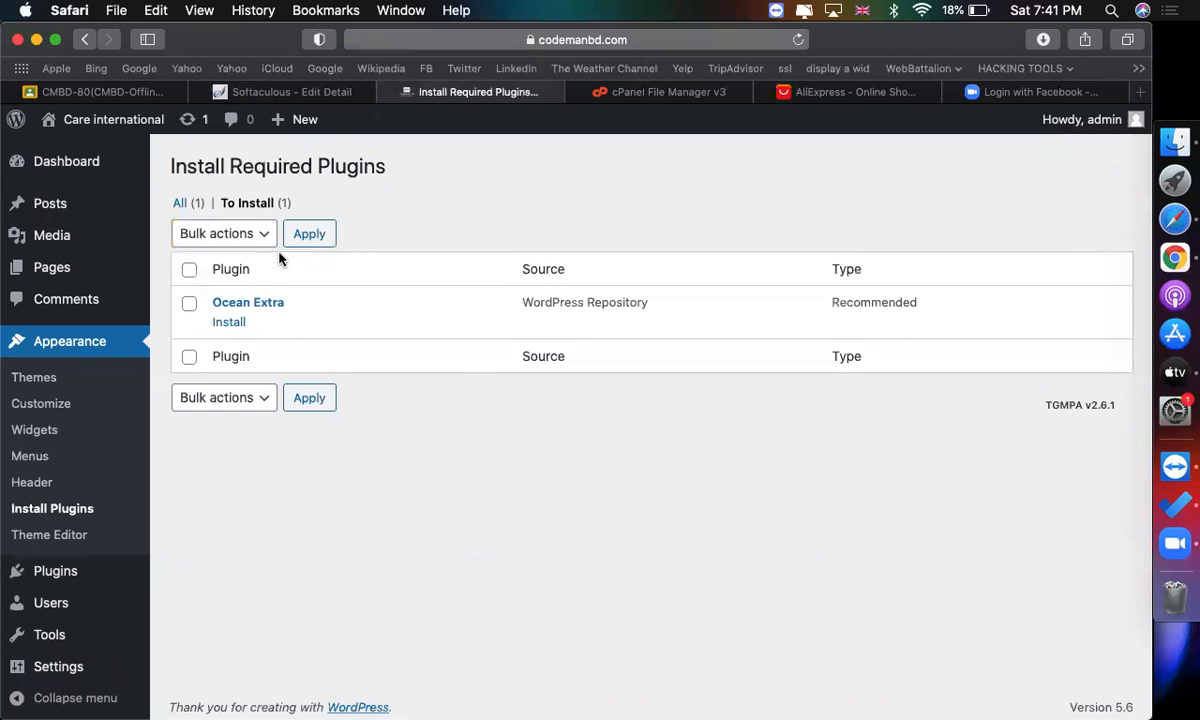
click(237, 326)
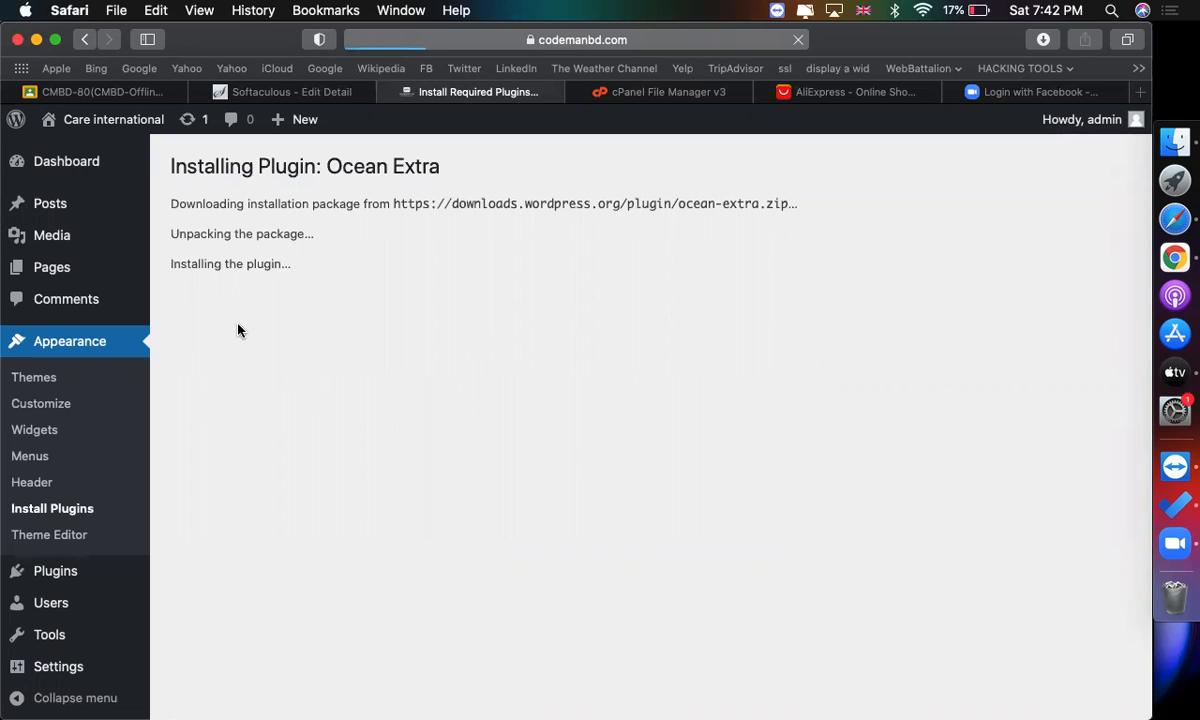
click(468, 358)
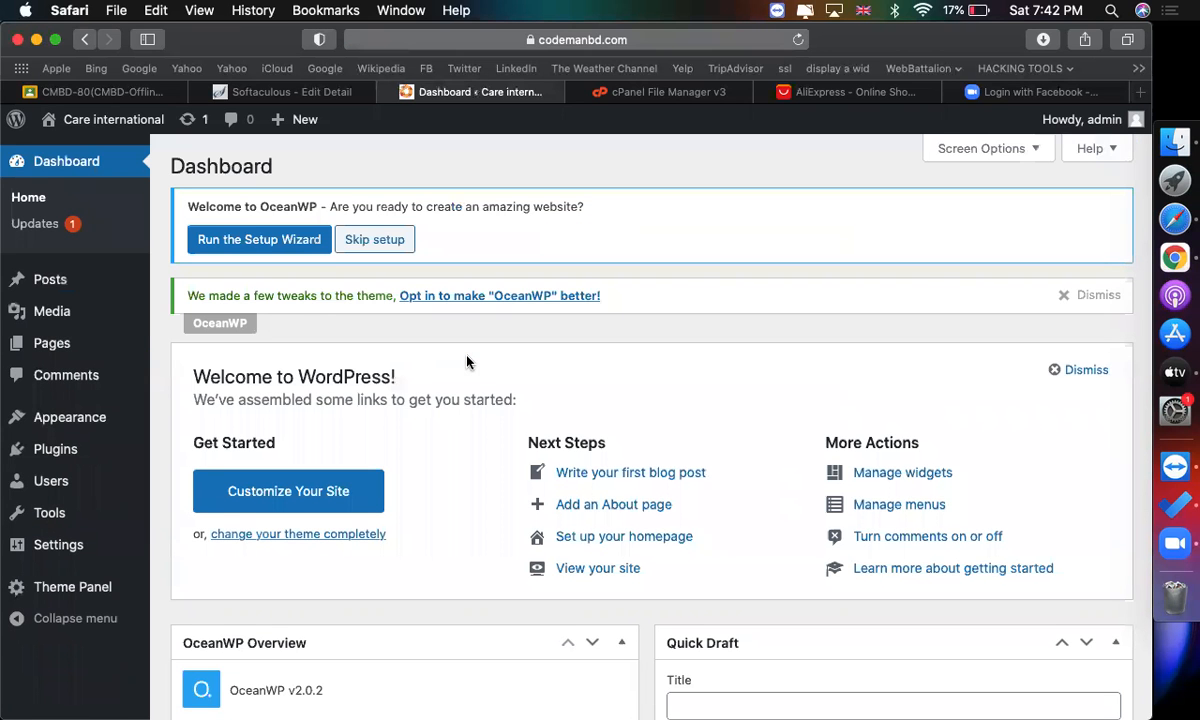
Launch the OceanWP Setup Wizard and continue past its welcome page.
scroll(265, 243, up, 5)
scroll(265, 243, down, 5)
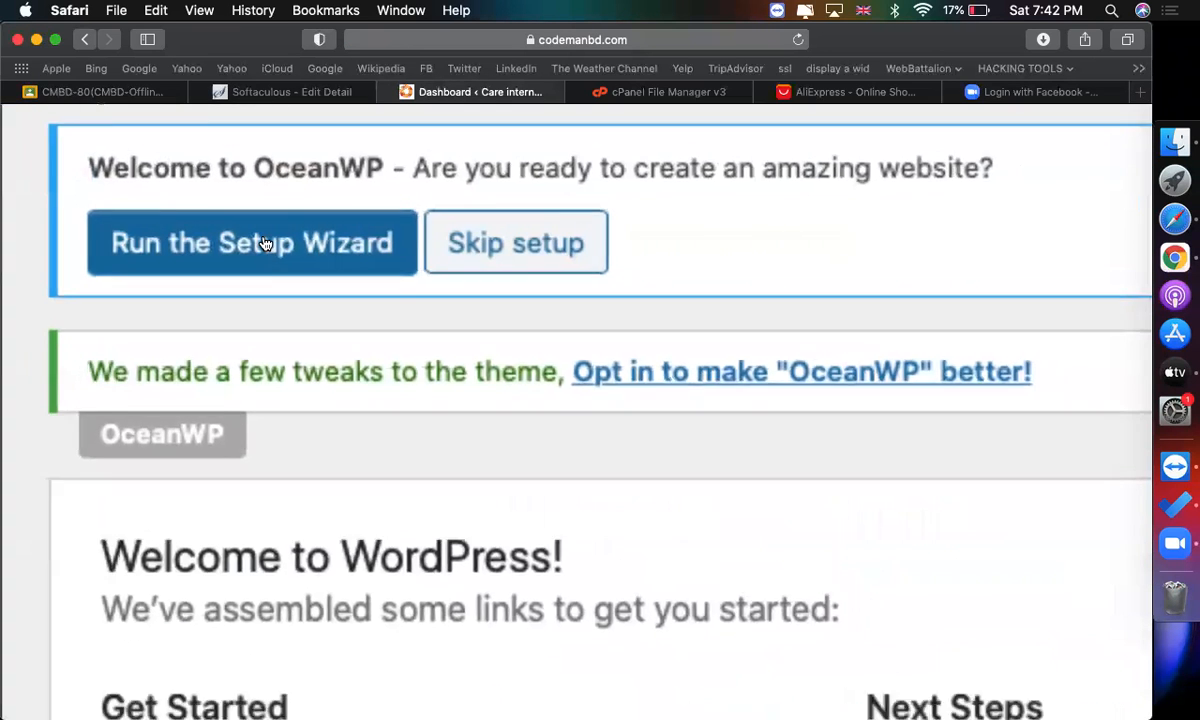
click(264, 243)
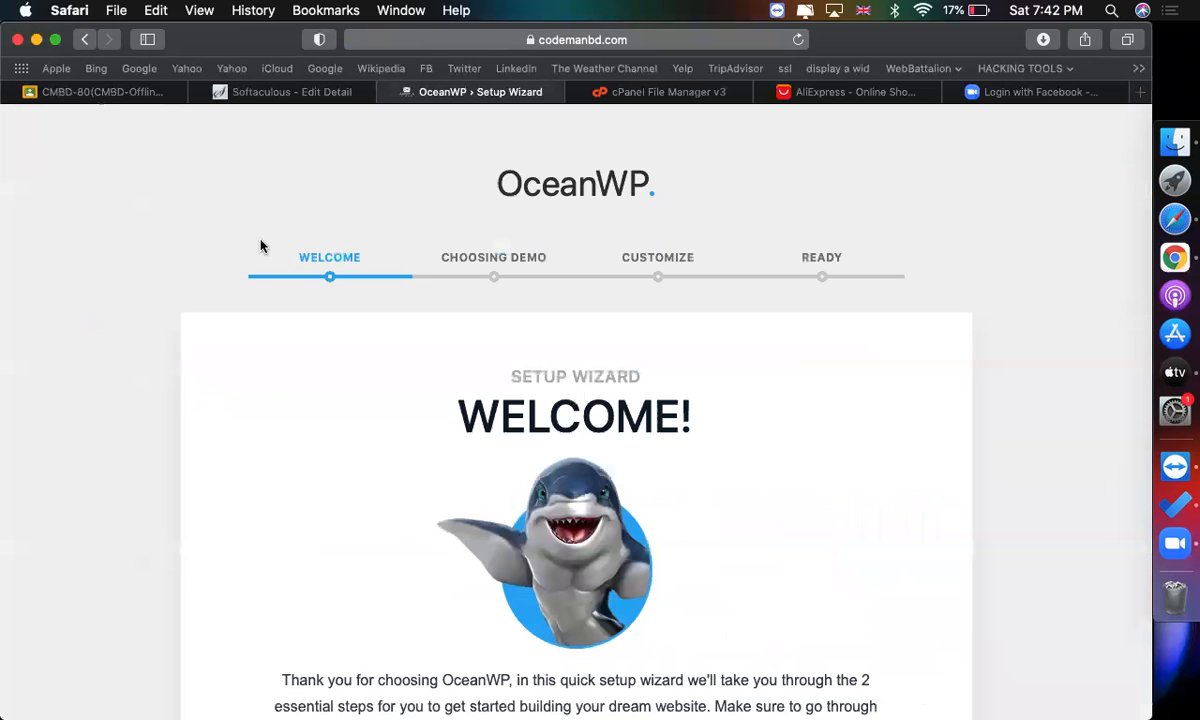
scroll(618, 418, down, 4)
key(super+shift+backslash)
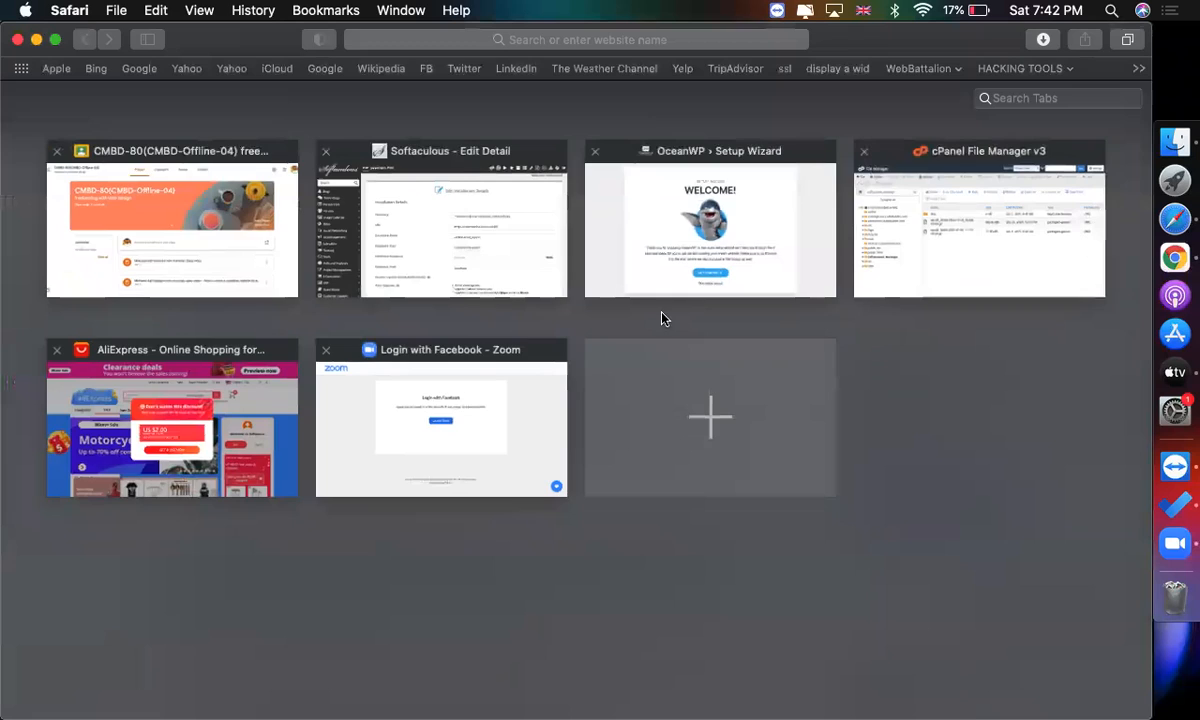
click(737, 241)
click(573, 614)
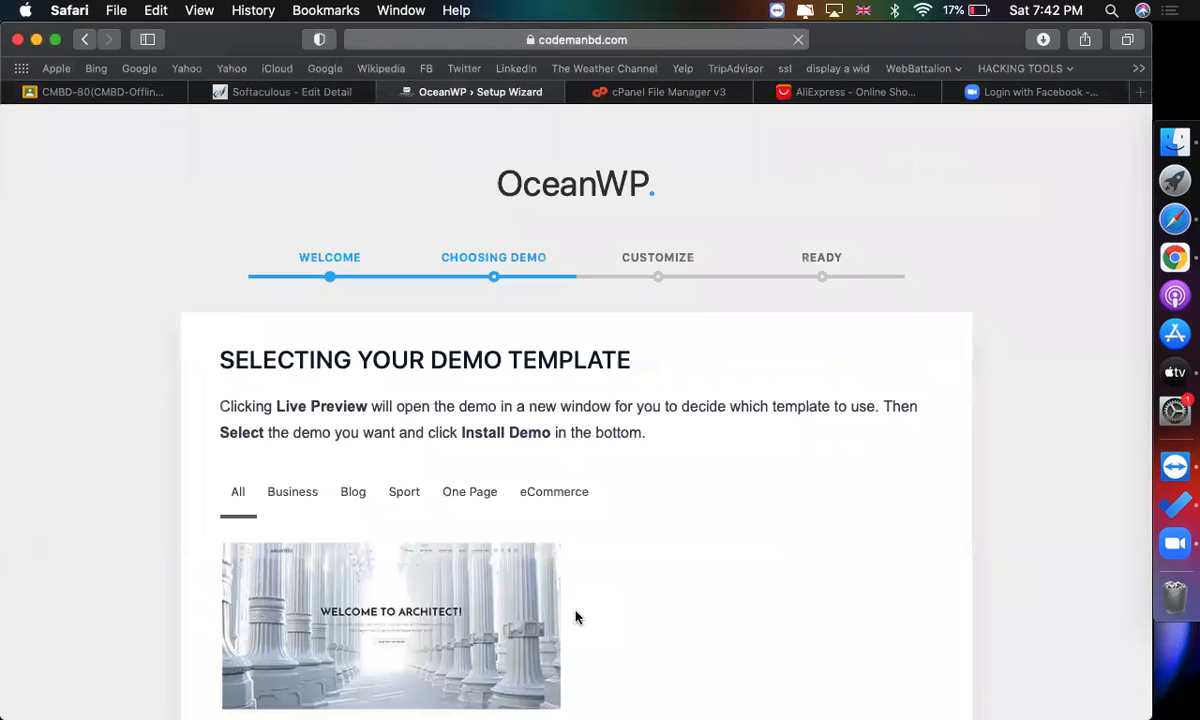
Filter the demo templates by eCommerce, select the Store demo and start installing it.
scroll(576, 617, down, 5)
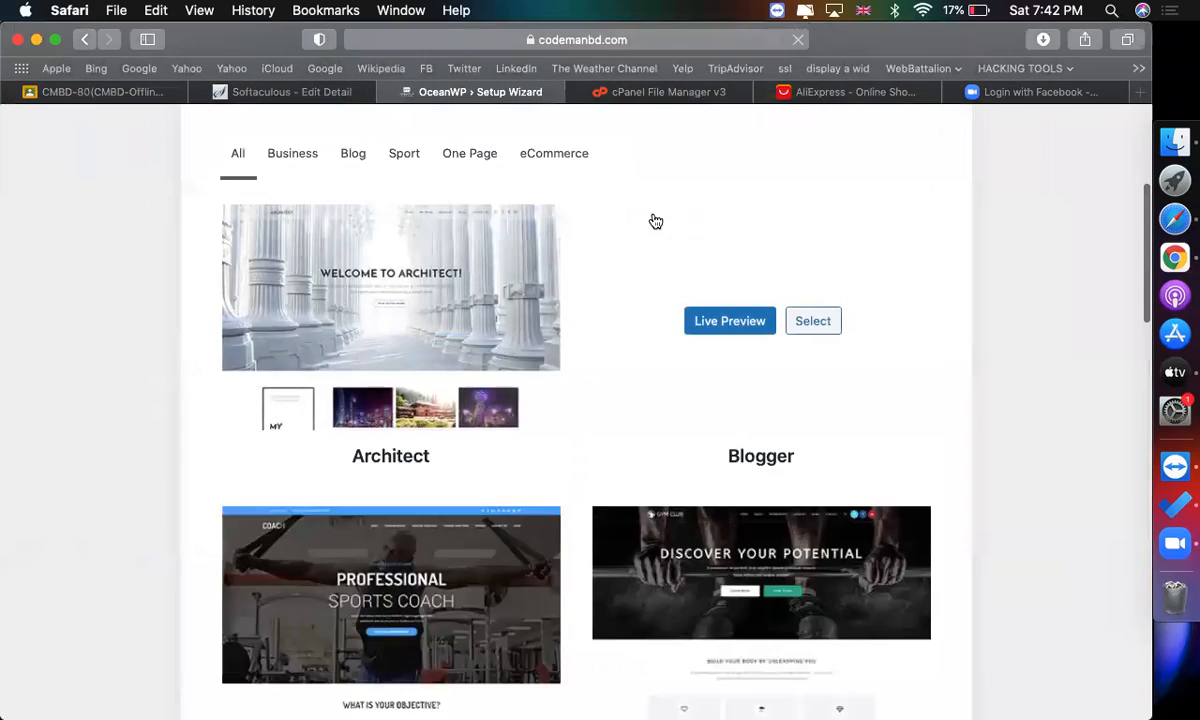
click(555, 158)
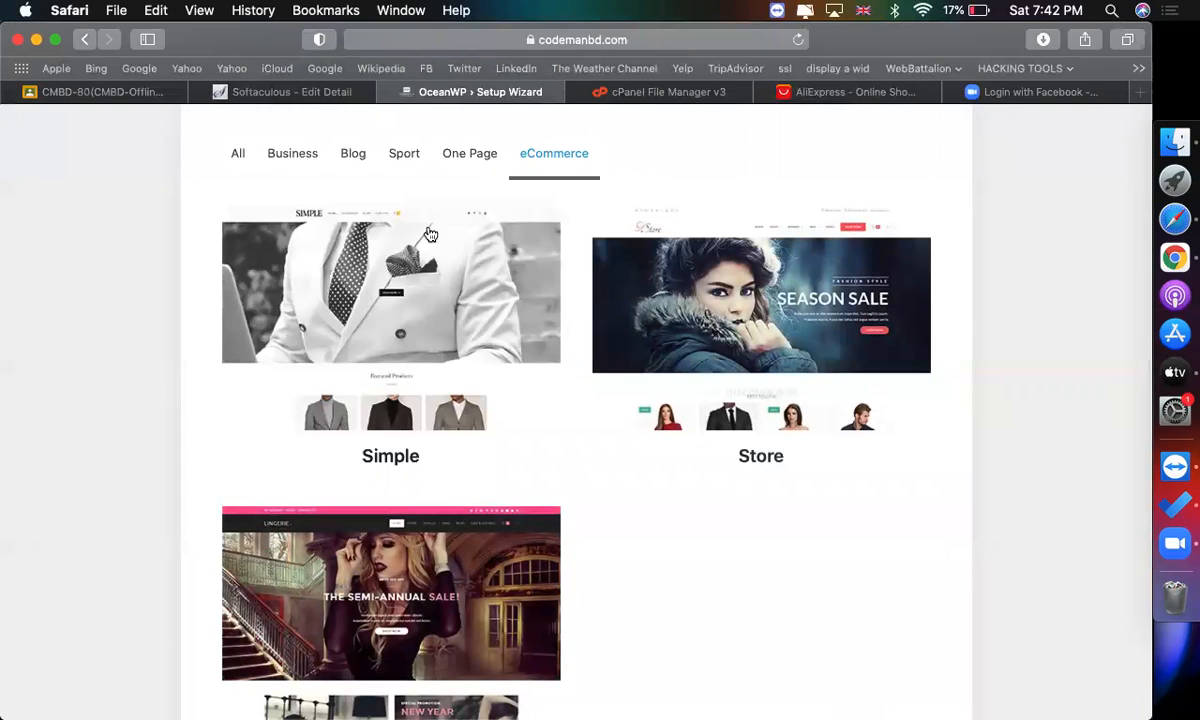
mouse_move(413, 267)
mouse_move(645, 340)
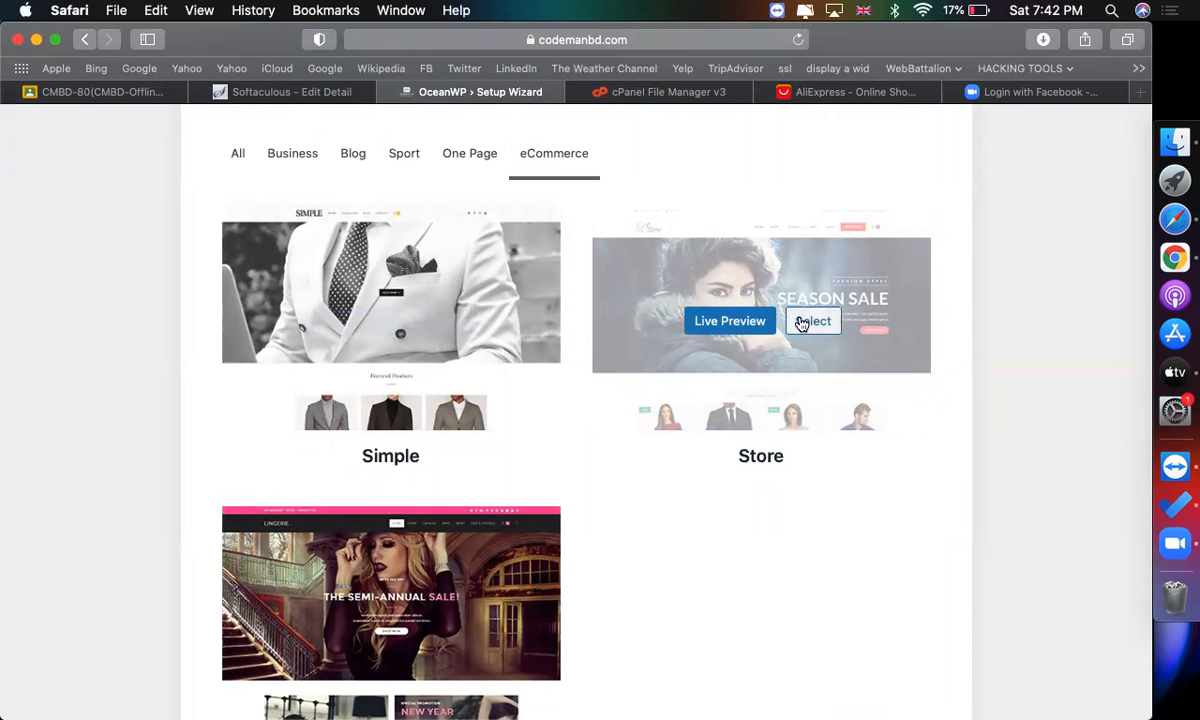
scroll(857, 476, down, 5)
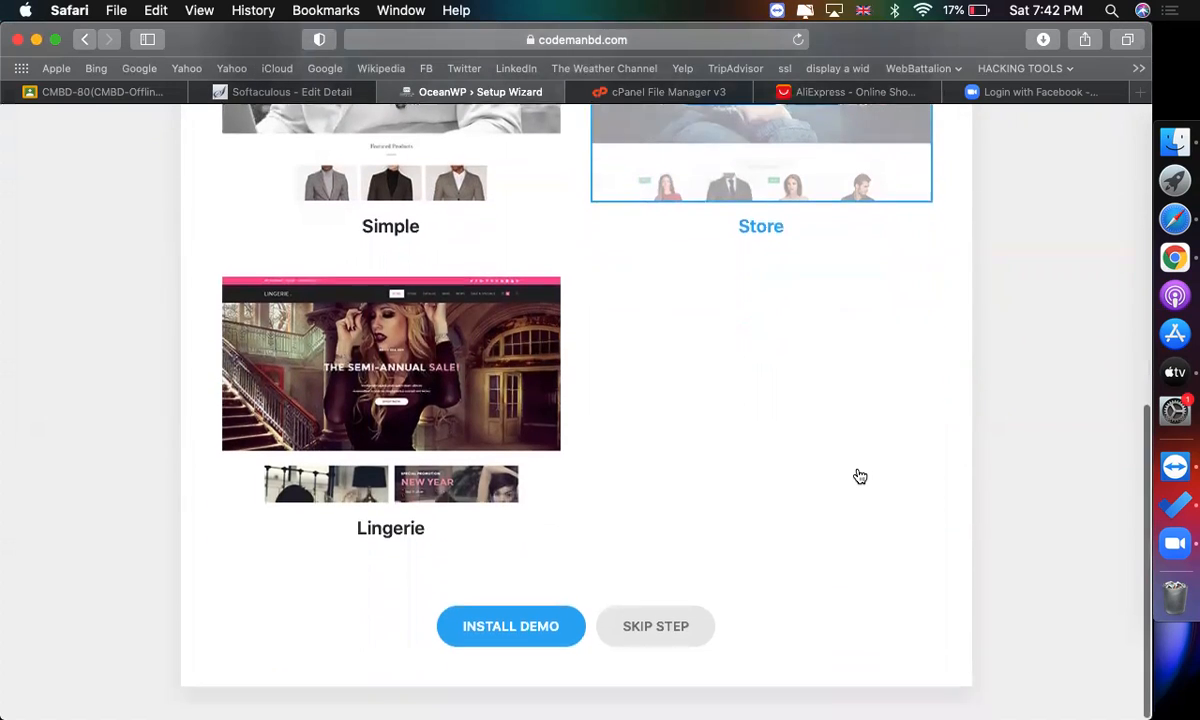
click(497, 643)
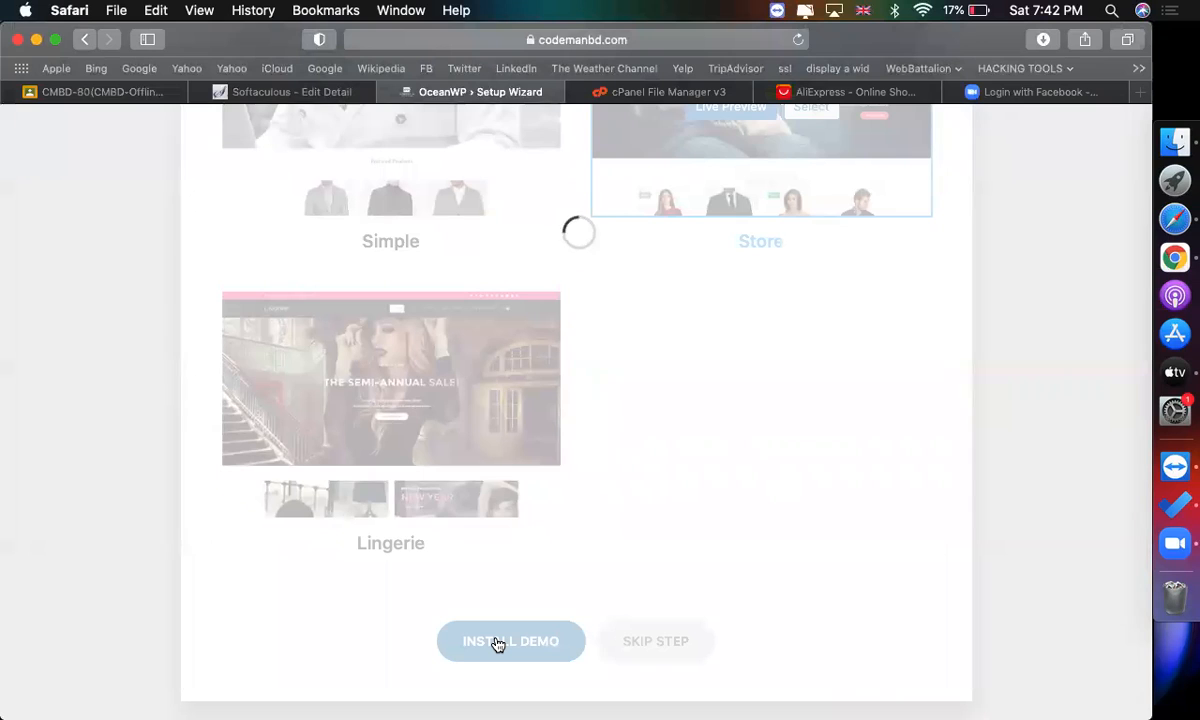
Install the Store demo's required plugins: Ocean Custom Sidebar, Product Sharing, Social Sharing, Stick Anything, Elementor, WPForms and WooCommerce.
scroll(688, 541, up, 3)
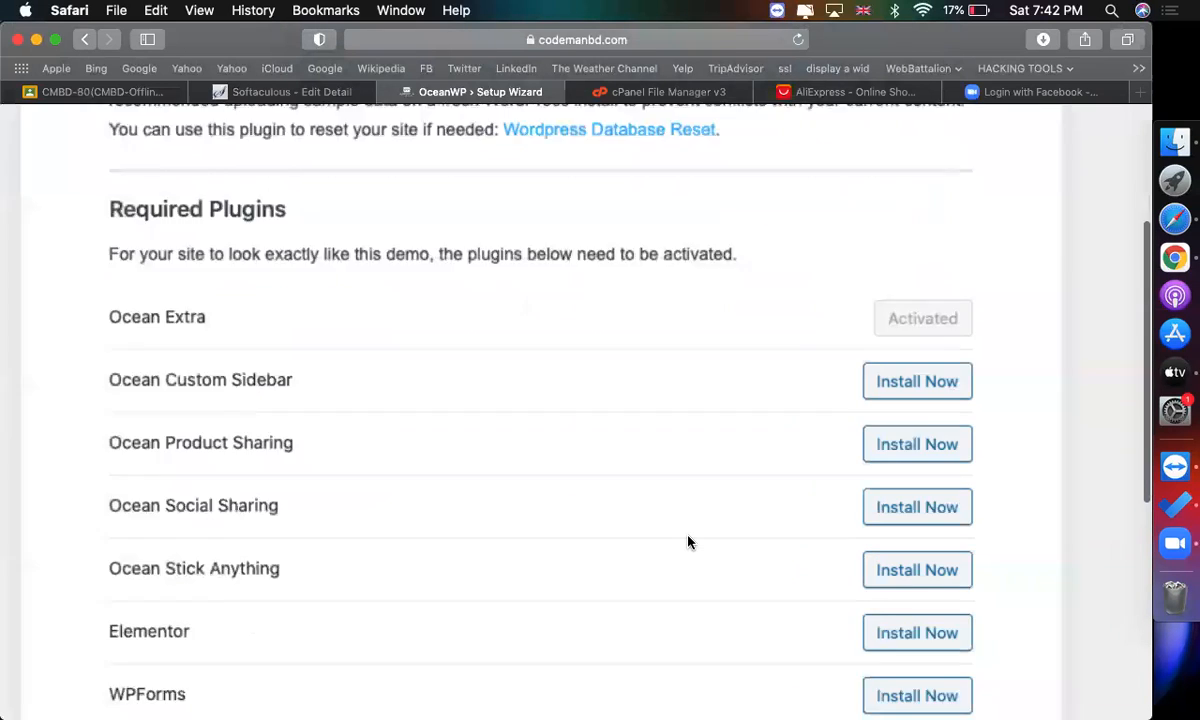
scroll(688, 541, right, 2)
click(806, 378)
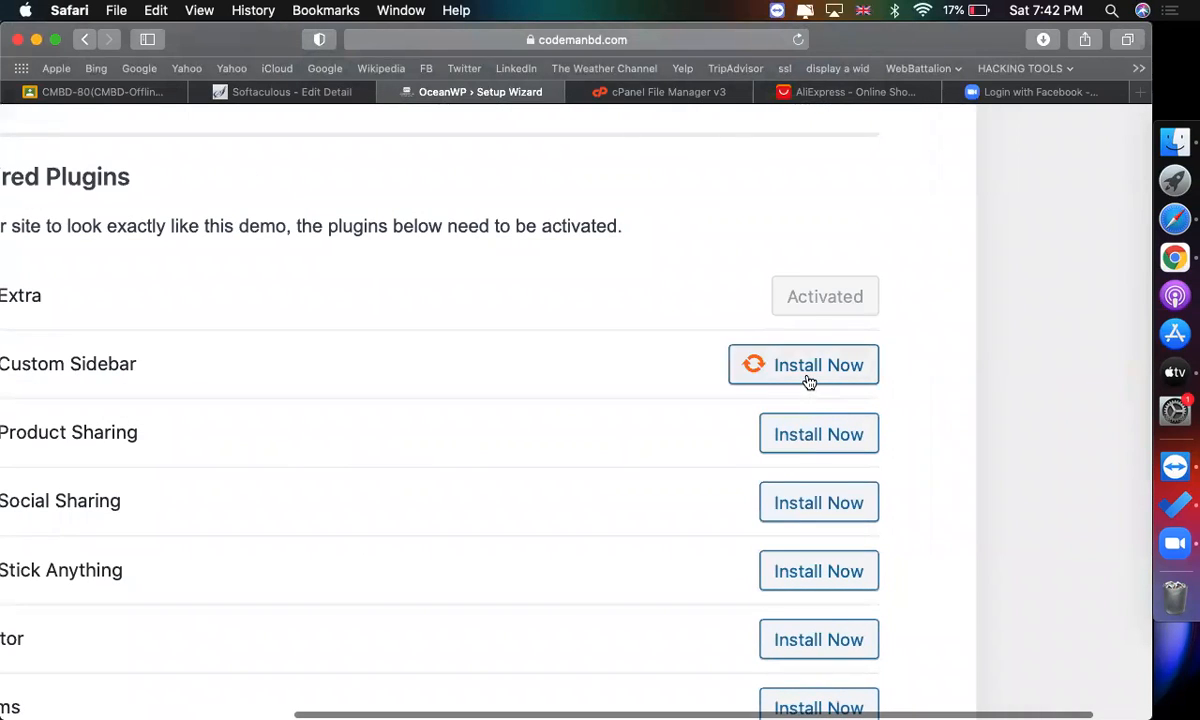
click(799, 440)
click(804, 501)
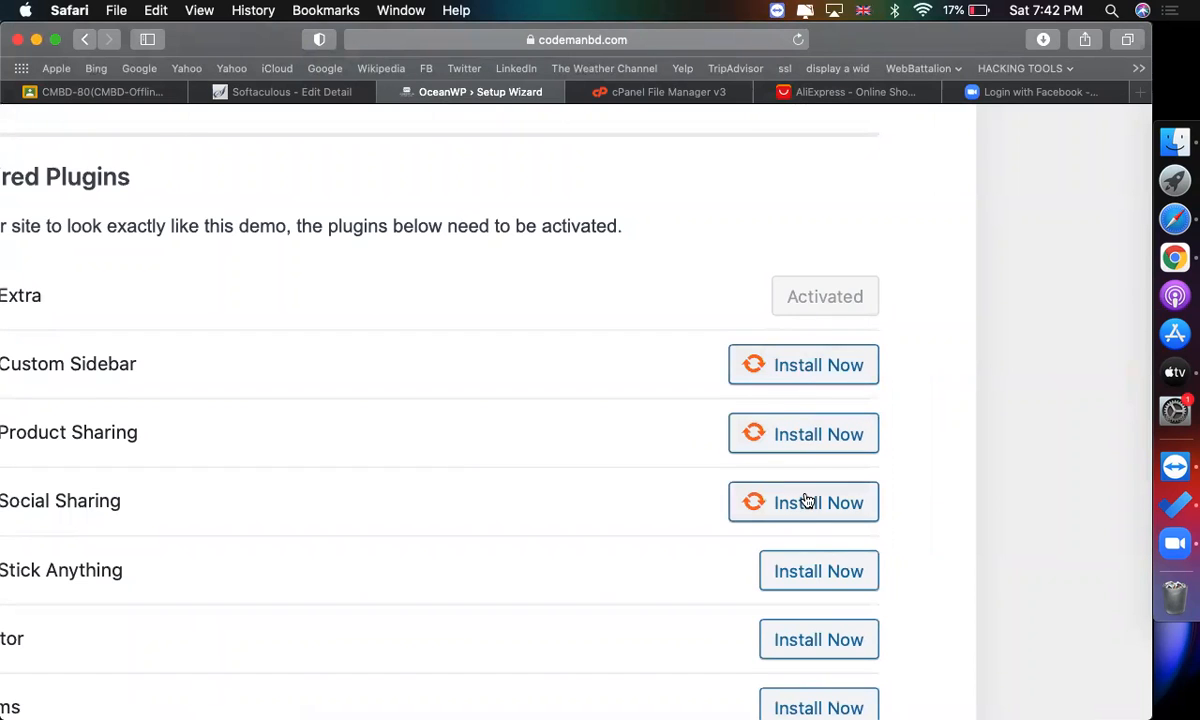
click(806, 571)
scroll(812, 600, down, 5)
click(812, 403)
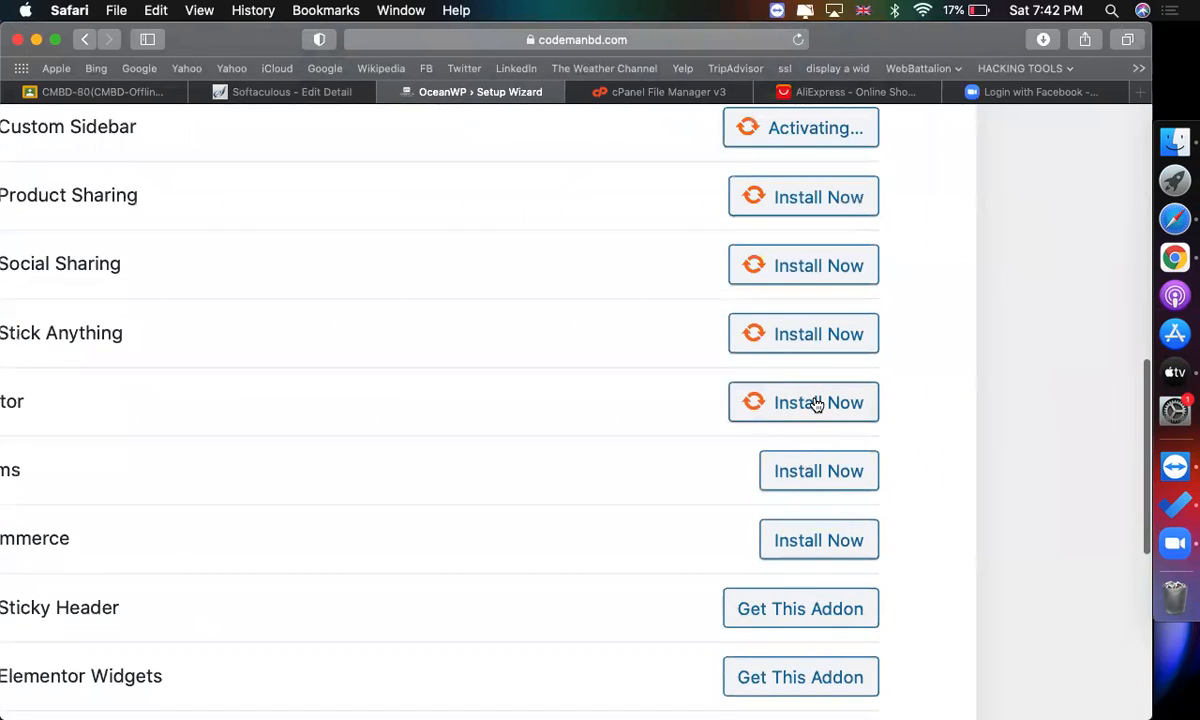
click(816, 471)
click(817, 535)
scroll(790, 281, down, 7)
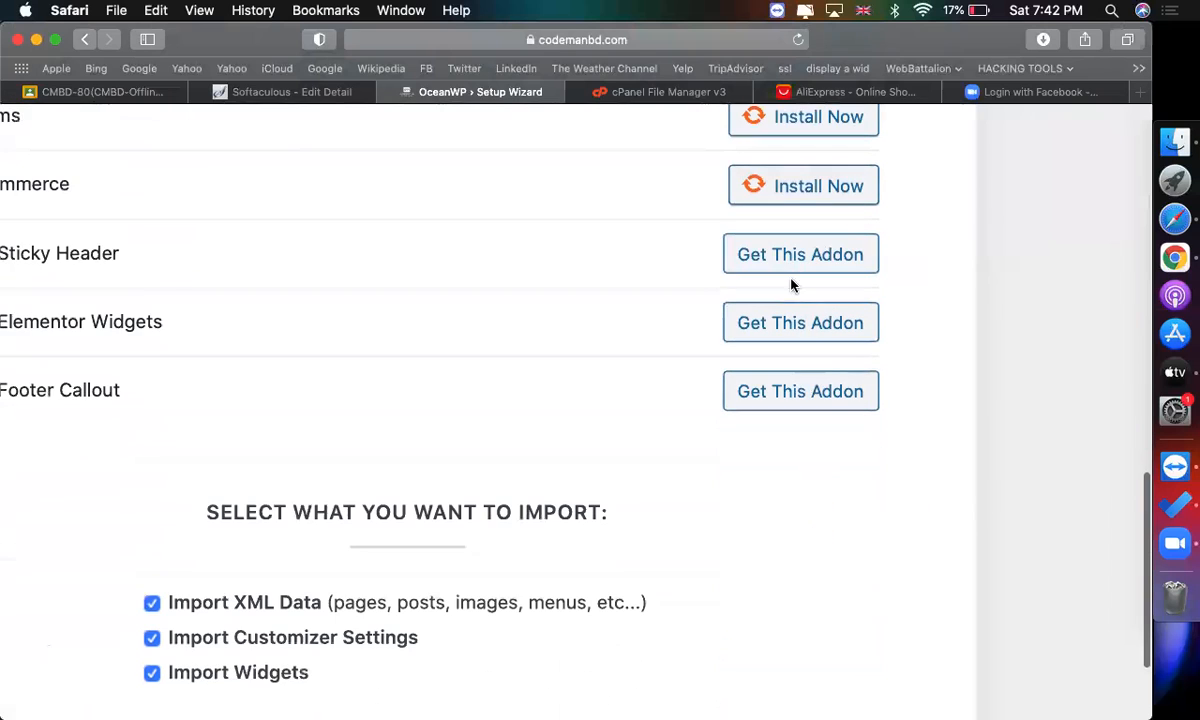
Import the Store demo with XML data, customizer settings and widgets selected.
scroll(445, 386, down, 3)
scroll(634, 320, up, 9)
scroll(640, 313, down, 3)
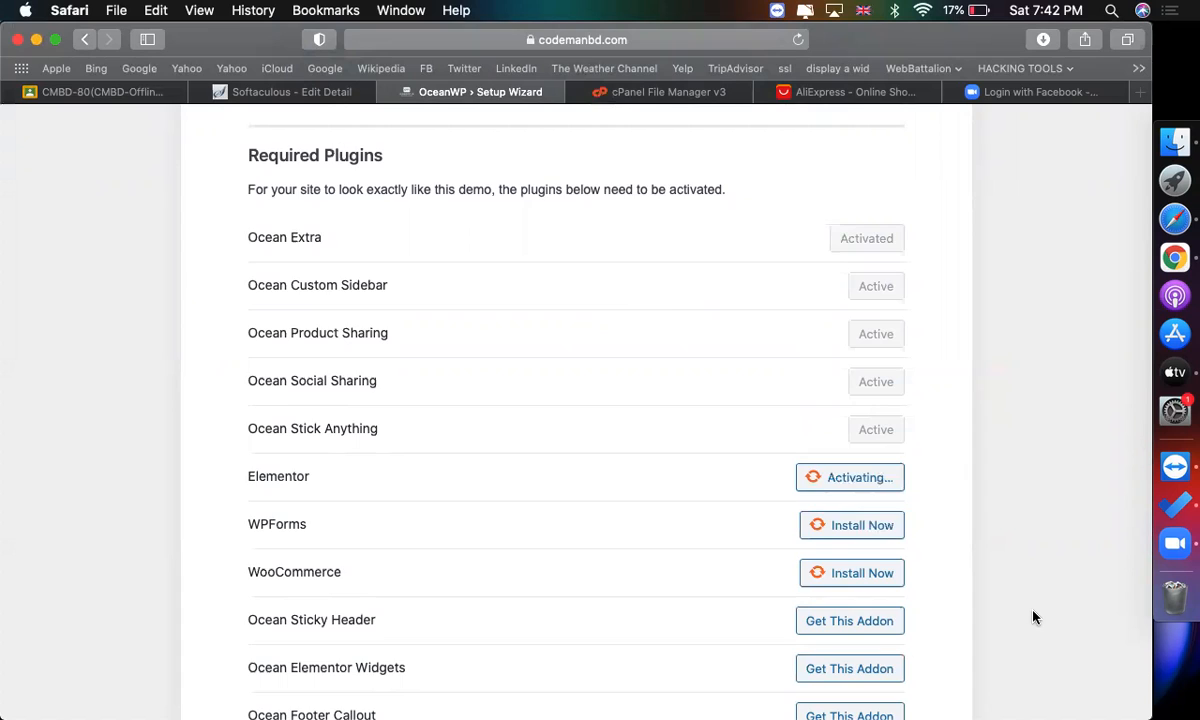
scroll(1035, 617, down, 4)
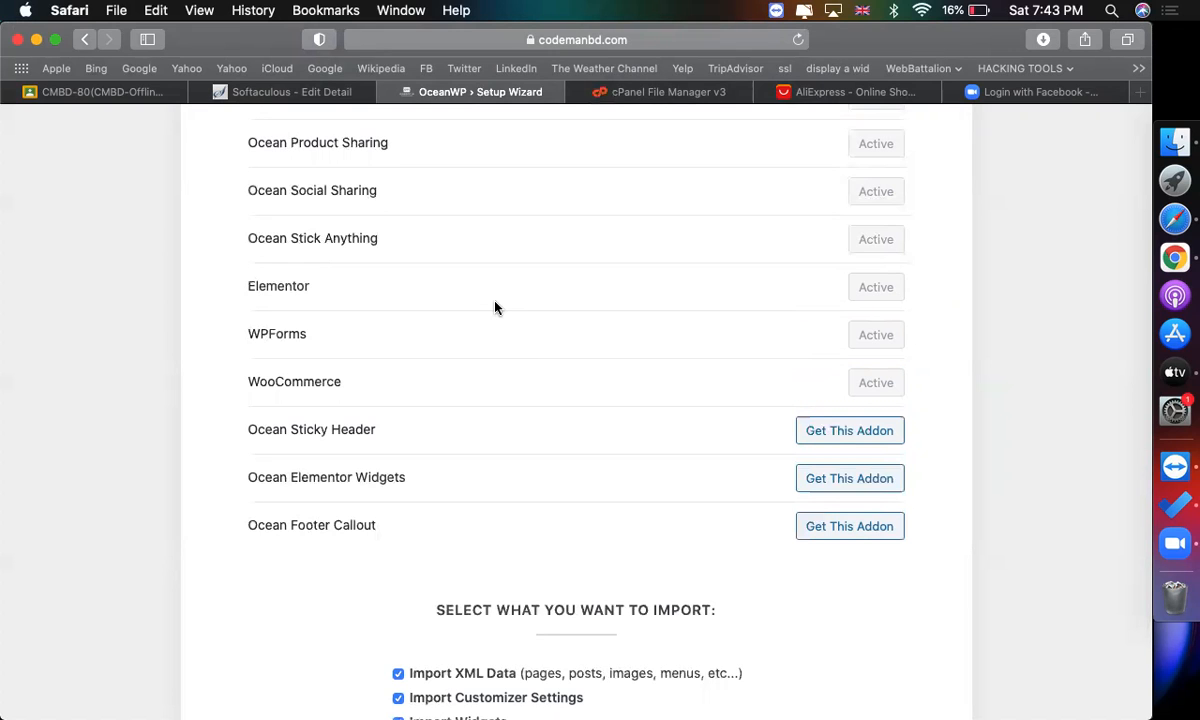
scroll(494, 307, down, 3)
click(568, 648)
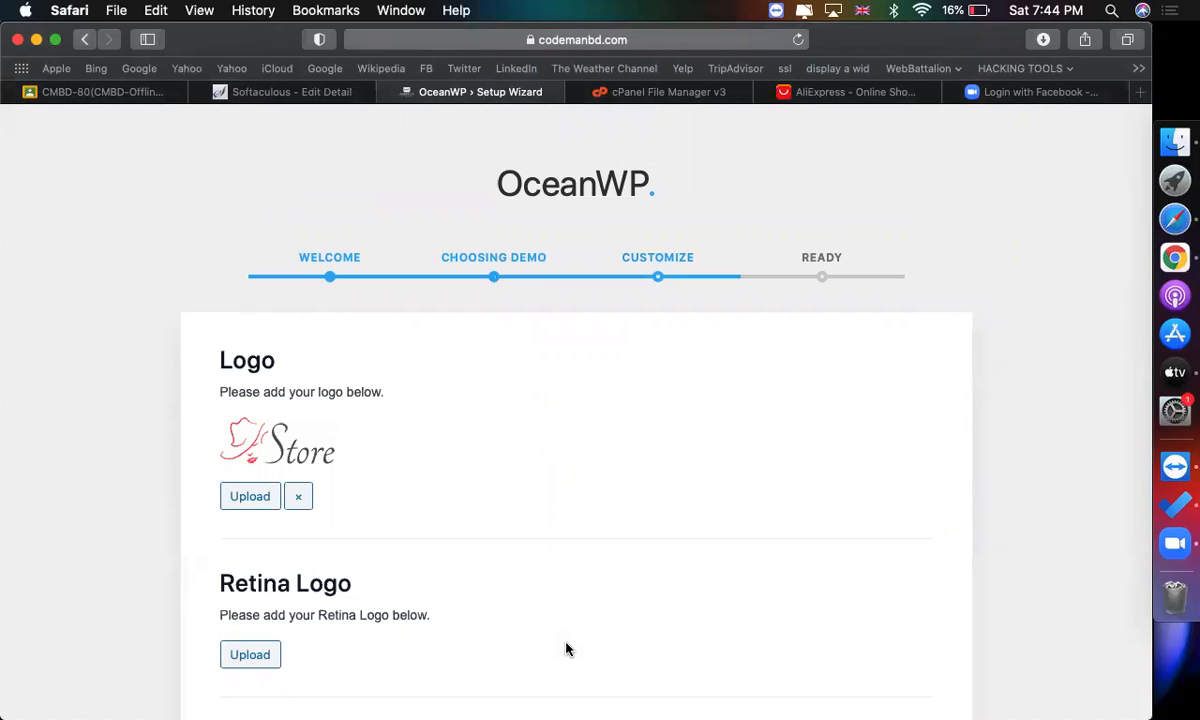
Continue past the wizard's Customize step, keeping the default logo and colours.
scroll(566, 650, down, 10)
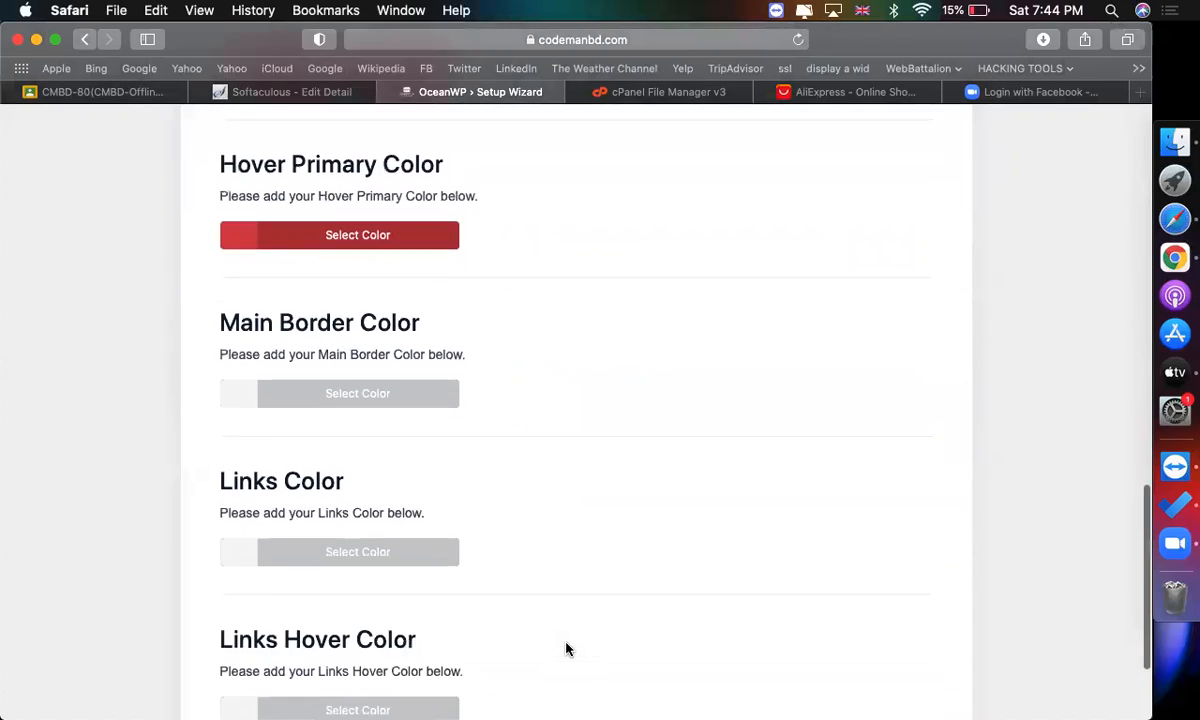
scroll(566, 650, down, 3)
click(533, 650)
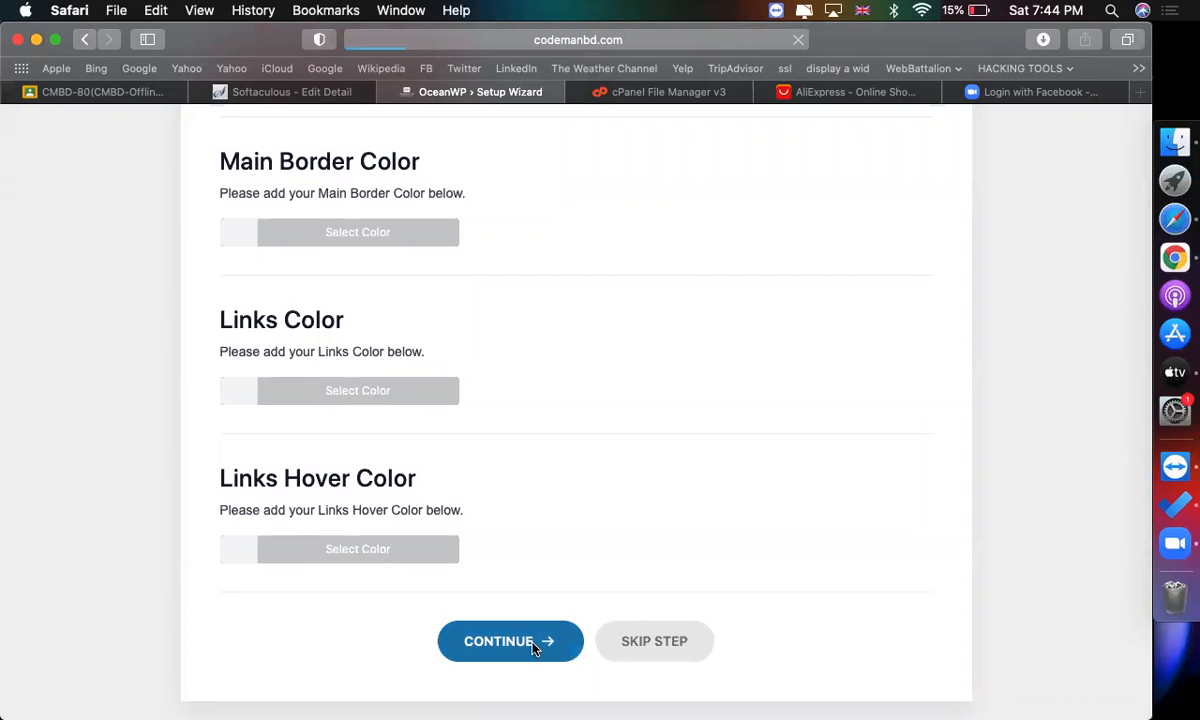
Finish the wizard and go to the website from its ready page.
scroll(533, 648, down, 4)
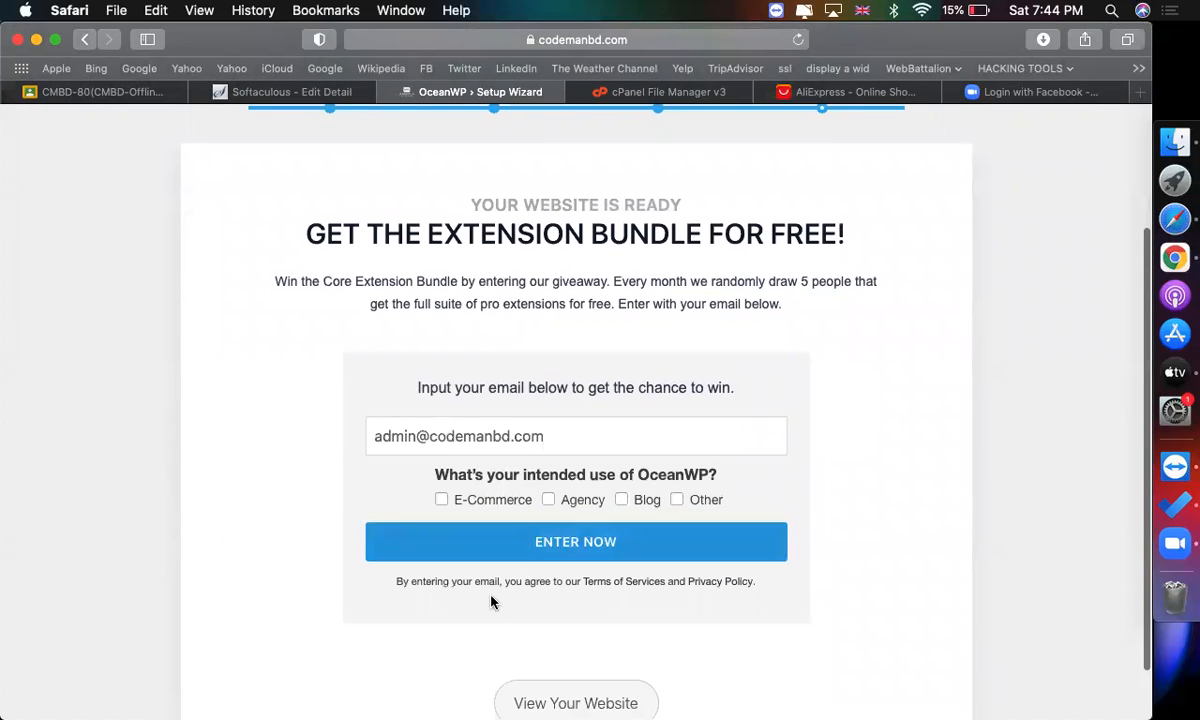
scroll(490, 603, down, 2)
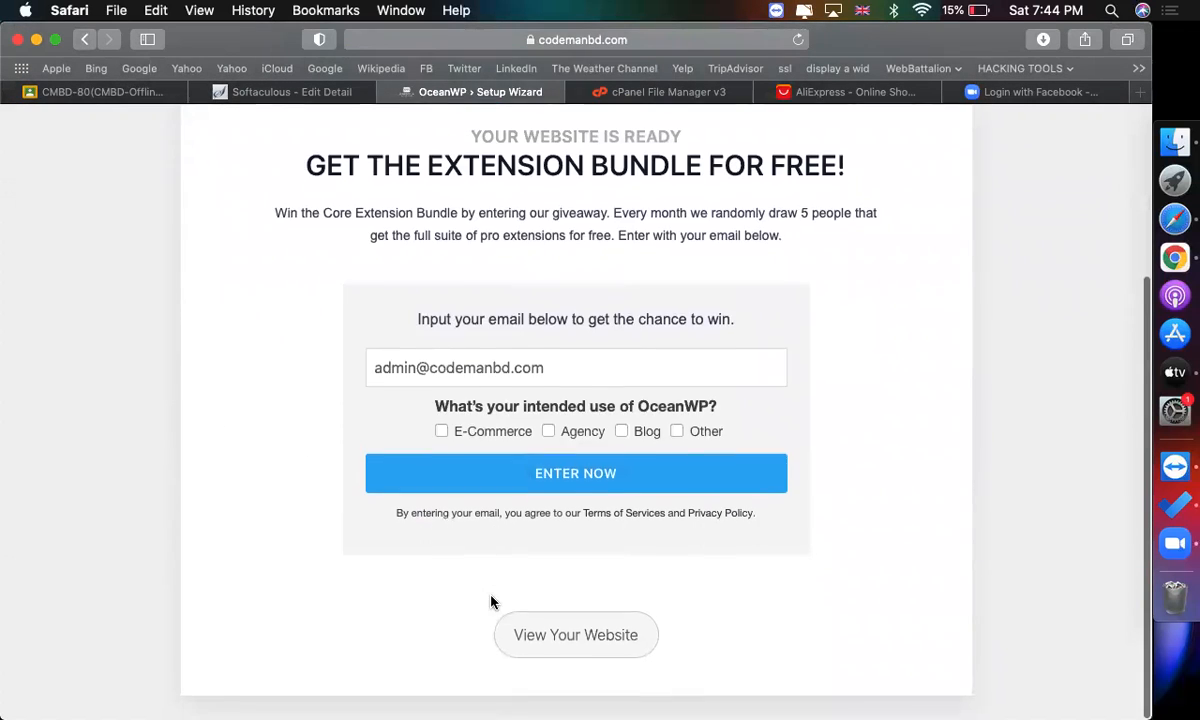
click(548, 641)
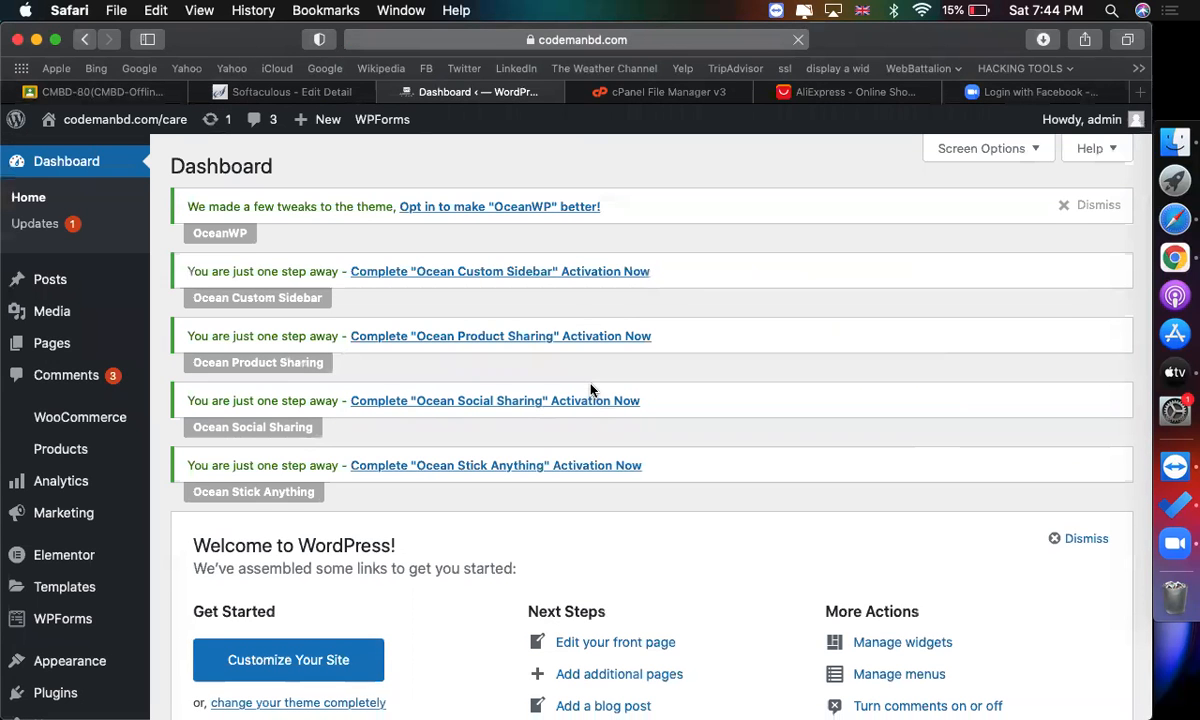
Visit the site and browse the imported Store demo homepage and its menus.
mouse_move(90, 119)
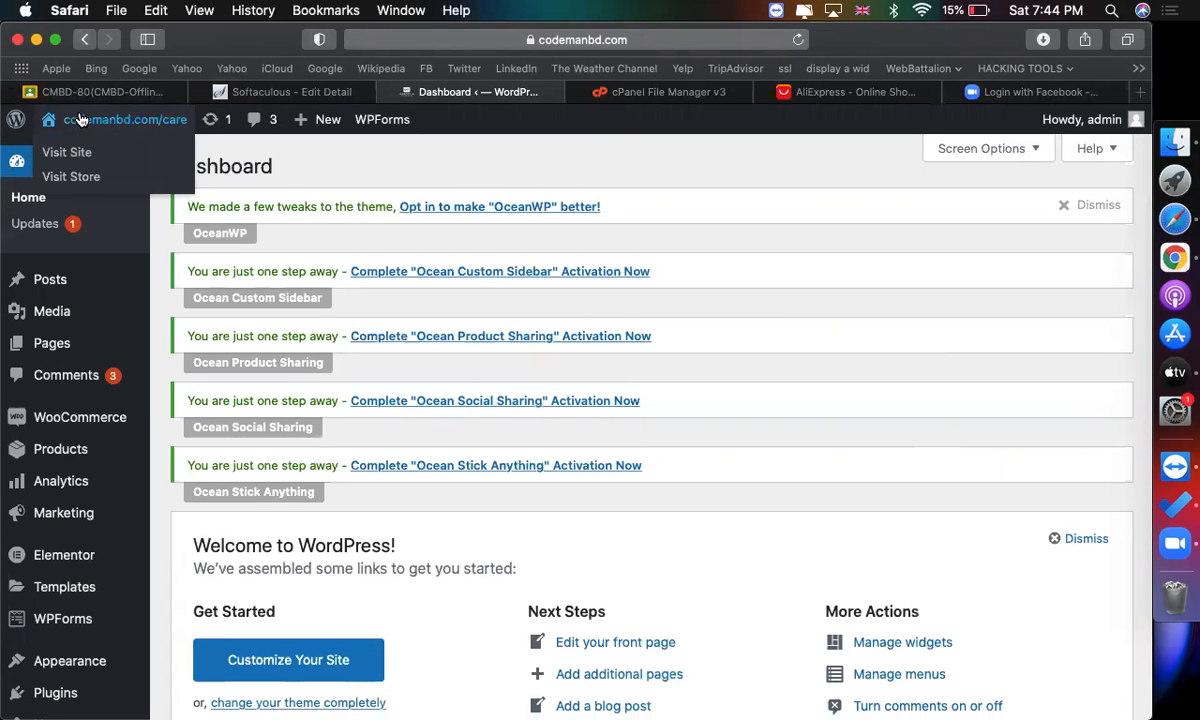
click(68, 151)
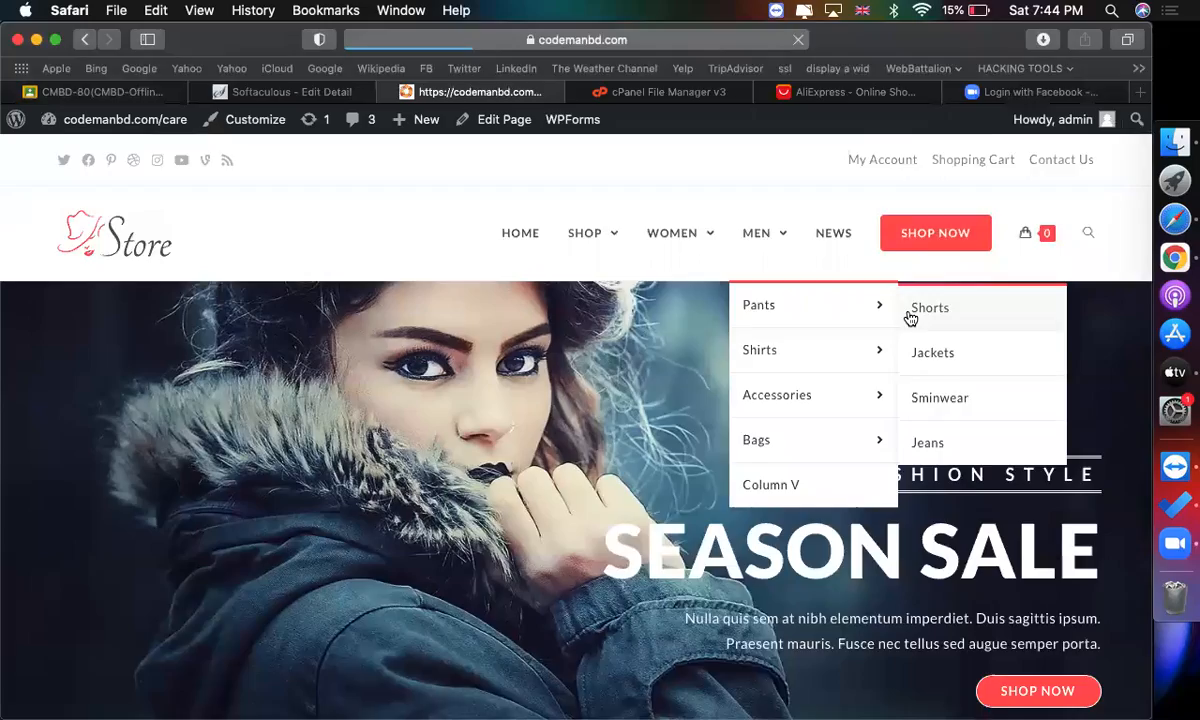
scroll(855, 372, down, 5)
scroll(770, 444, down, 15)
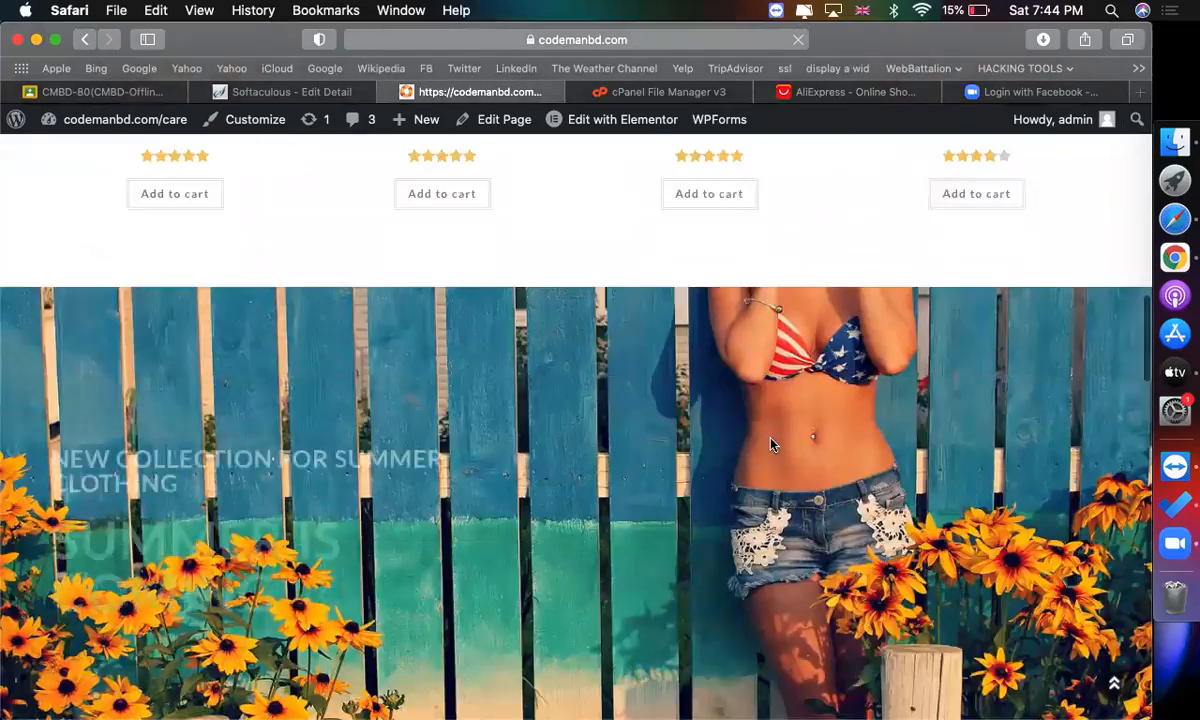
scroll(770, 444, down, 10)
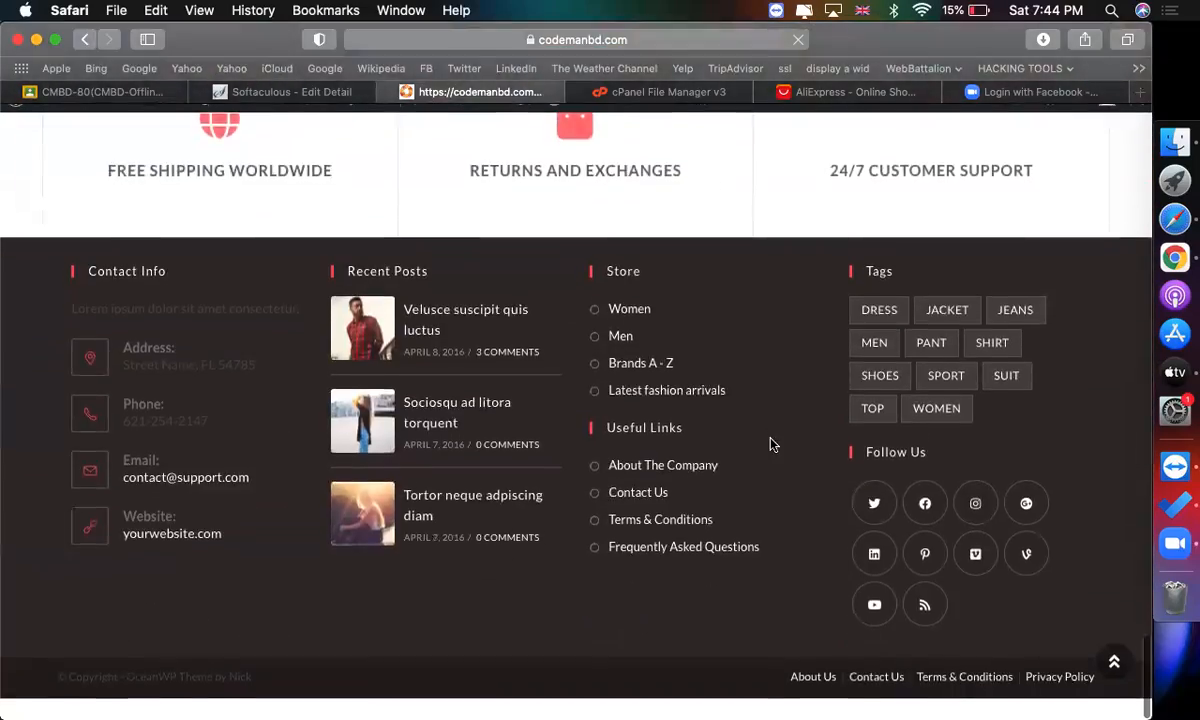
scroll(770, 444, up, 20)
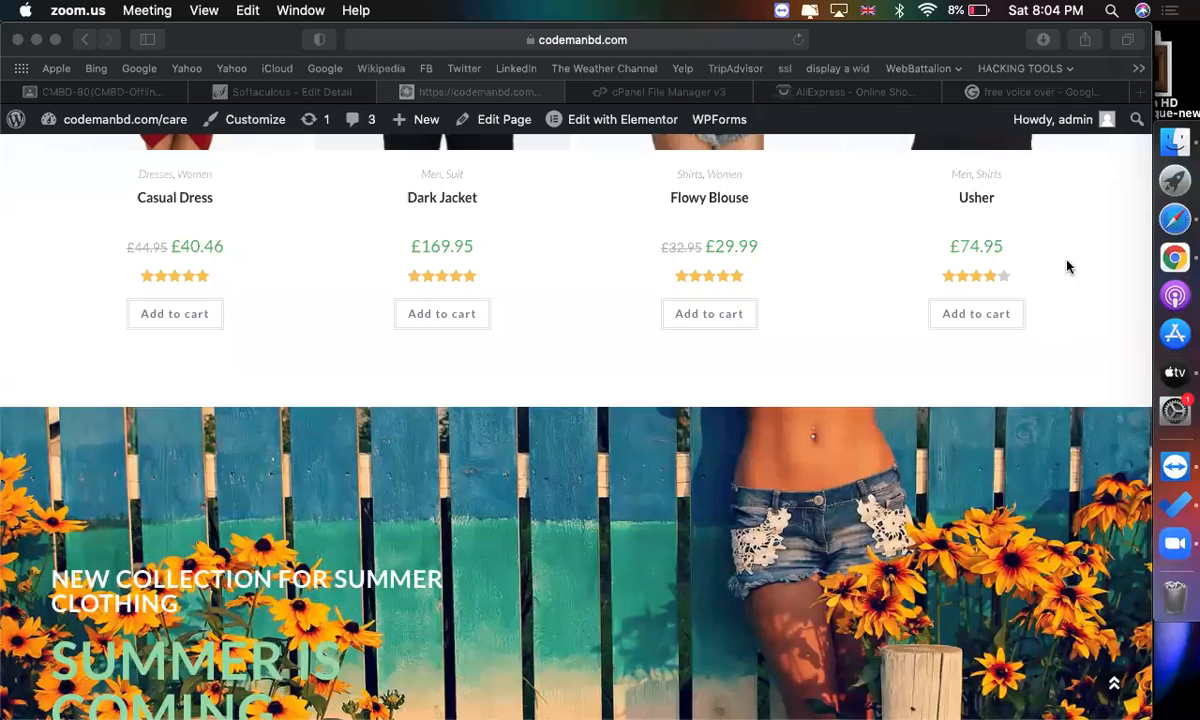
click(817, 281)
scroll(817, 281, up, 15)
scroll(481, 477, down, 1)
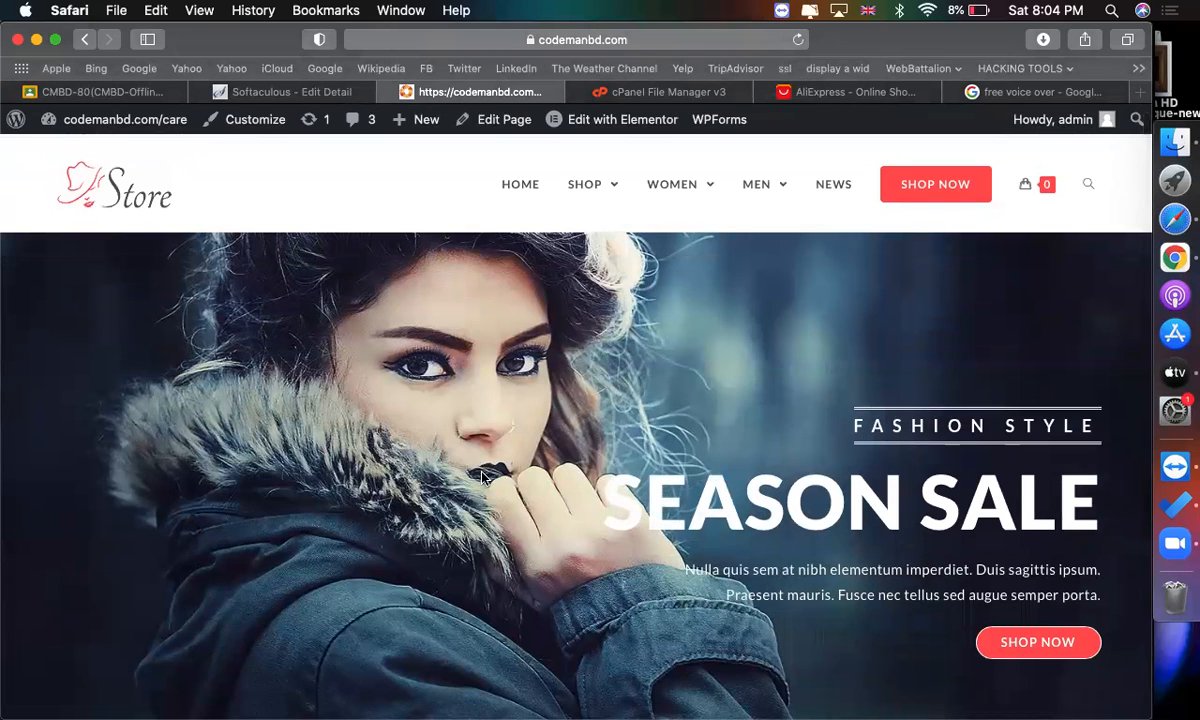
mouse_move(727, 178)
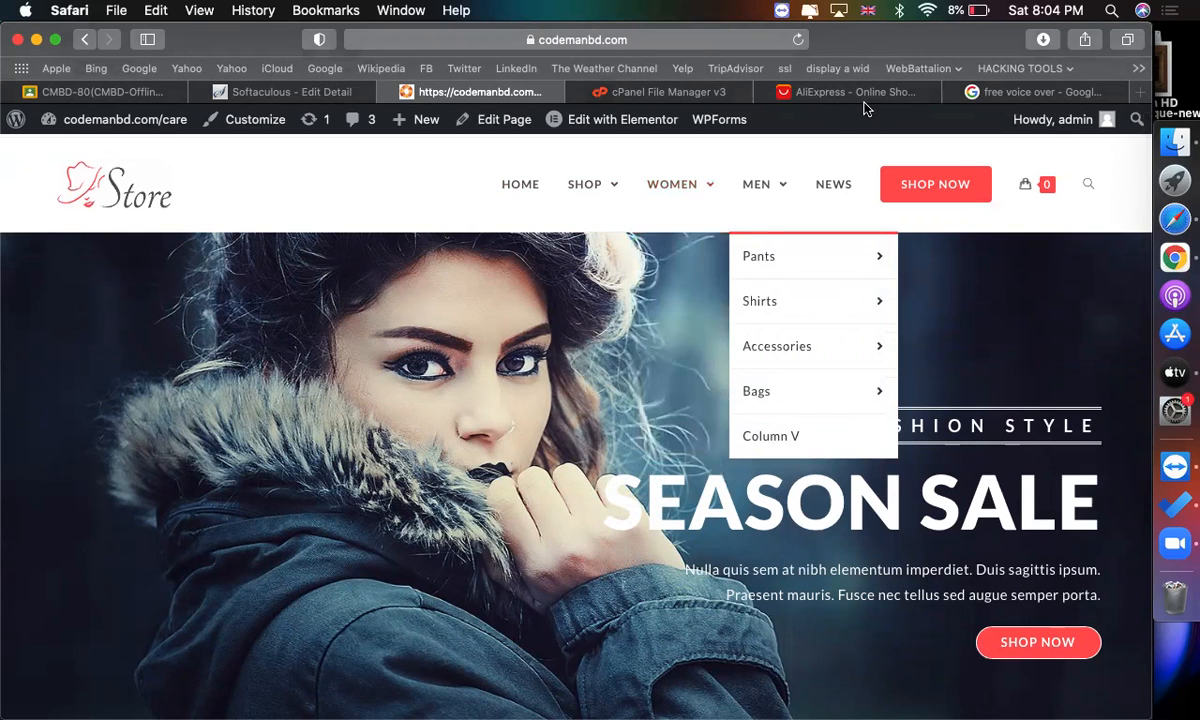
Switch to the AliExpress tab and browse its homepage and category menu.
click(795, 90)
click(737, 298)
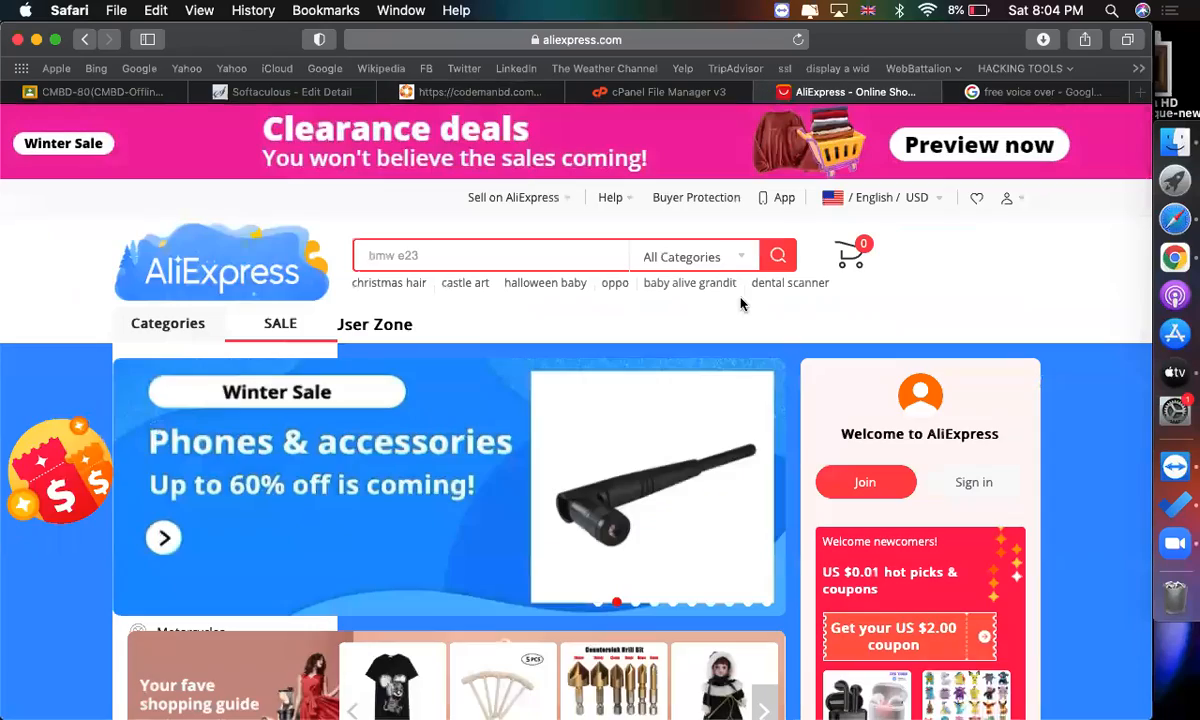
scroll(215, 308, down, 5)
scroll(200, 303, up, 5)
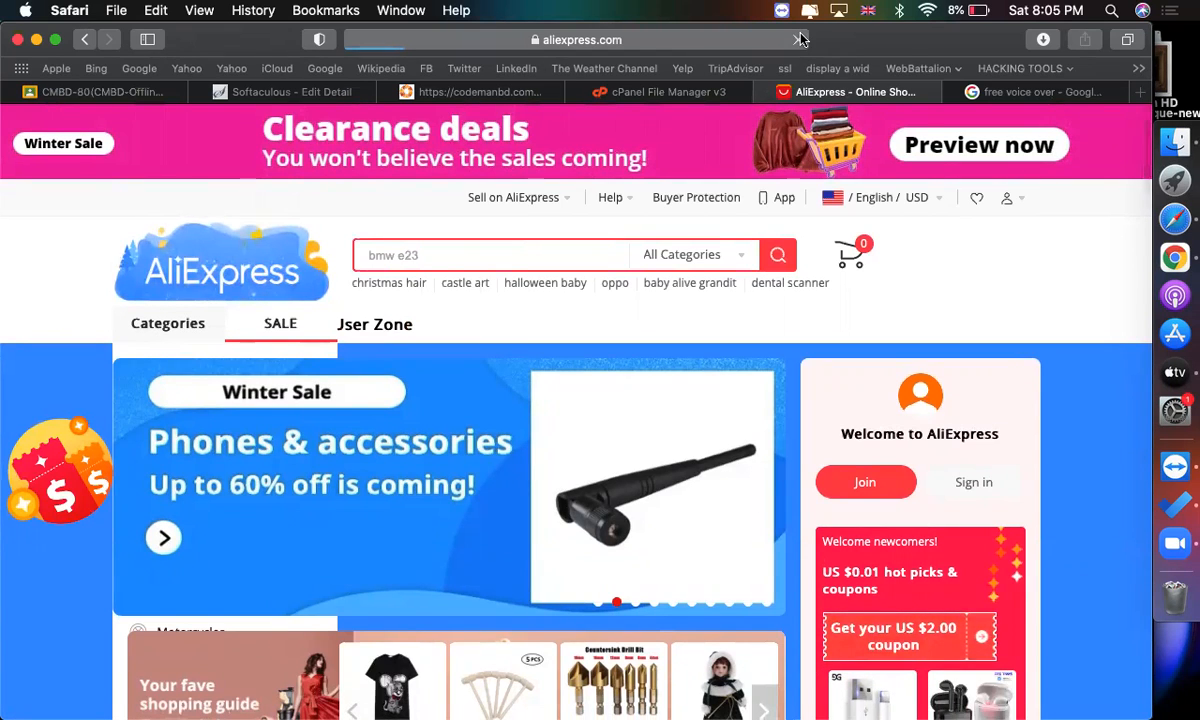
click(801, 39)
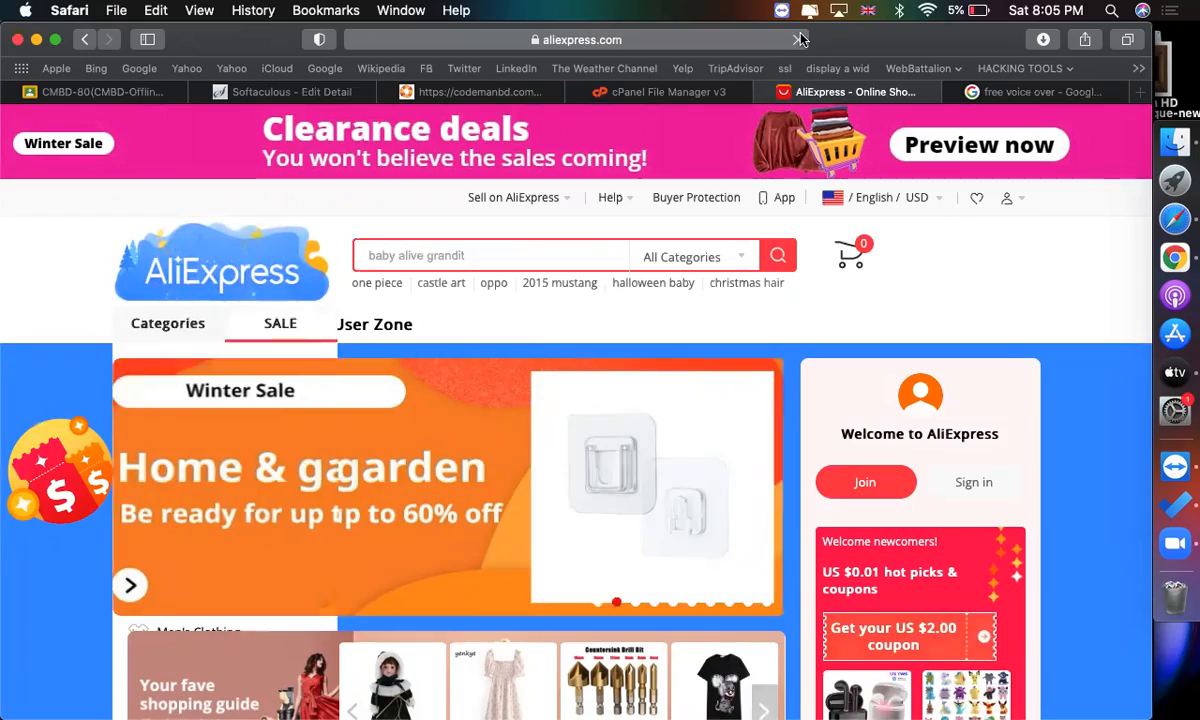
scroll(260, 708, down, 15)
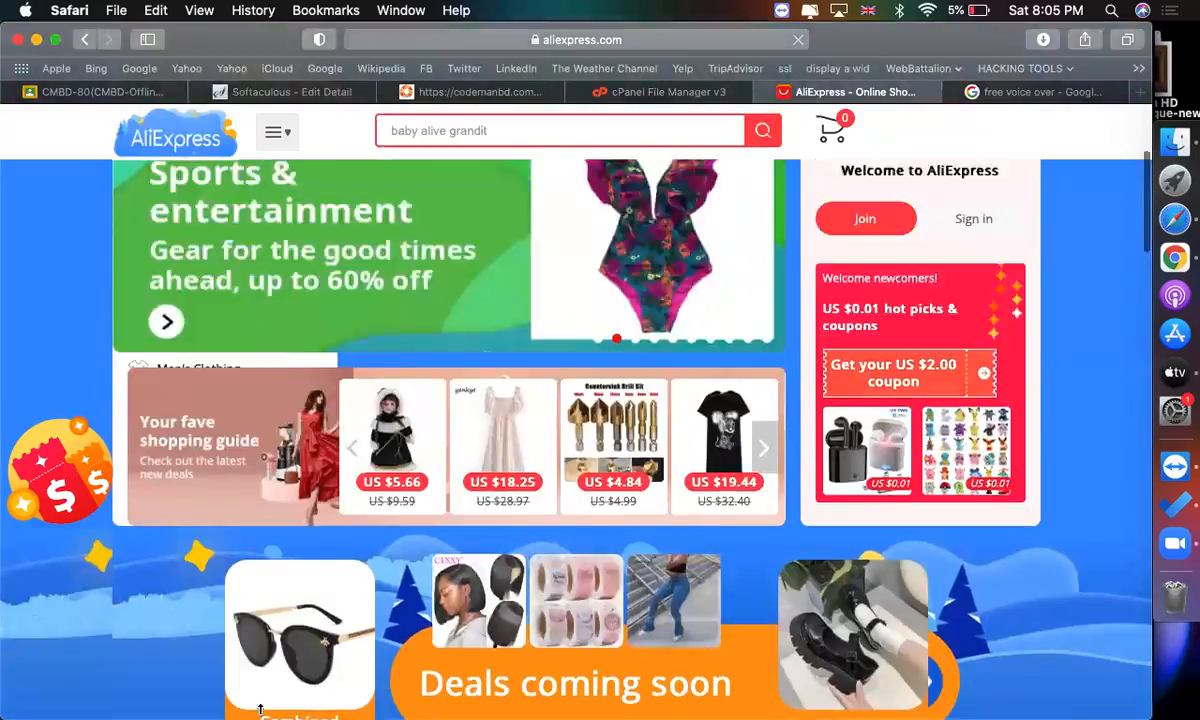
scroll(260, 708, up, 10)
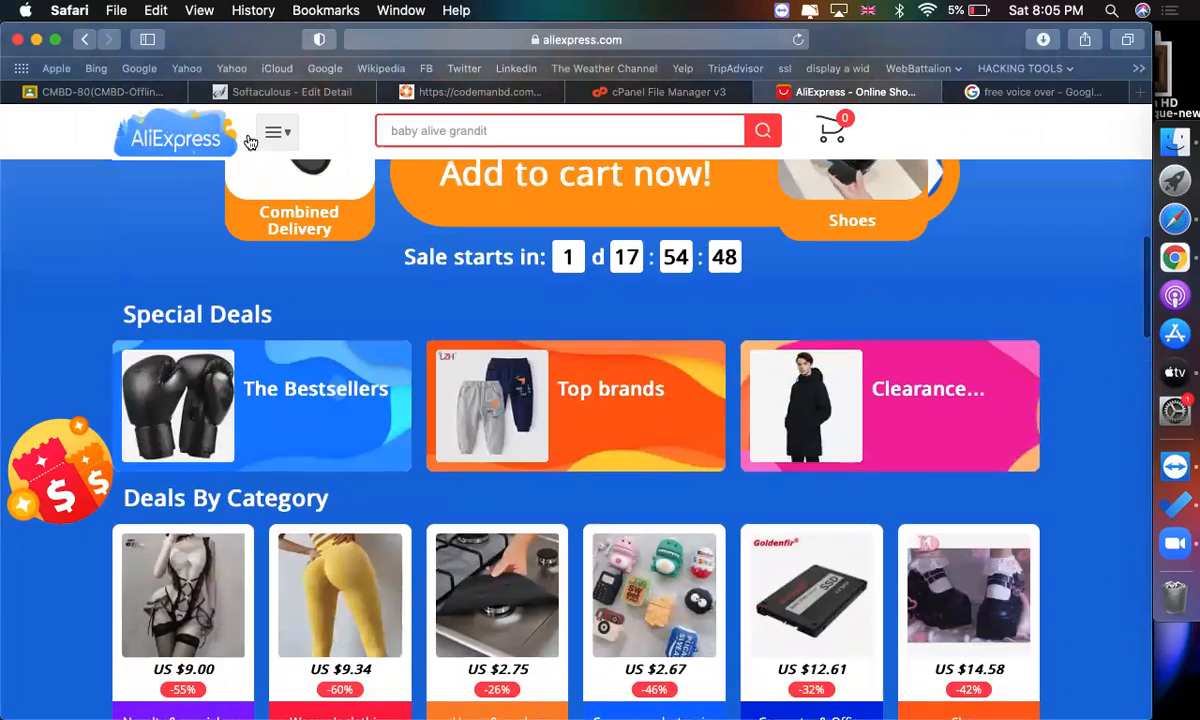
mouse_move(277, 131)
mouse_move(172, 288)
scroll(172, 288, up, 4)
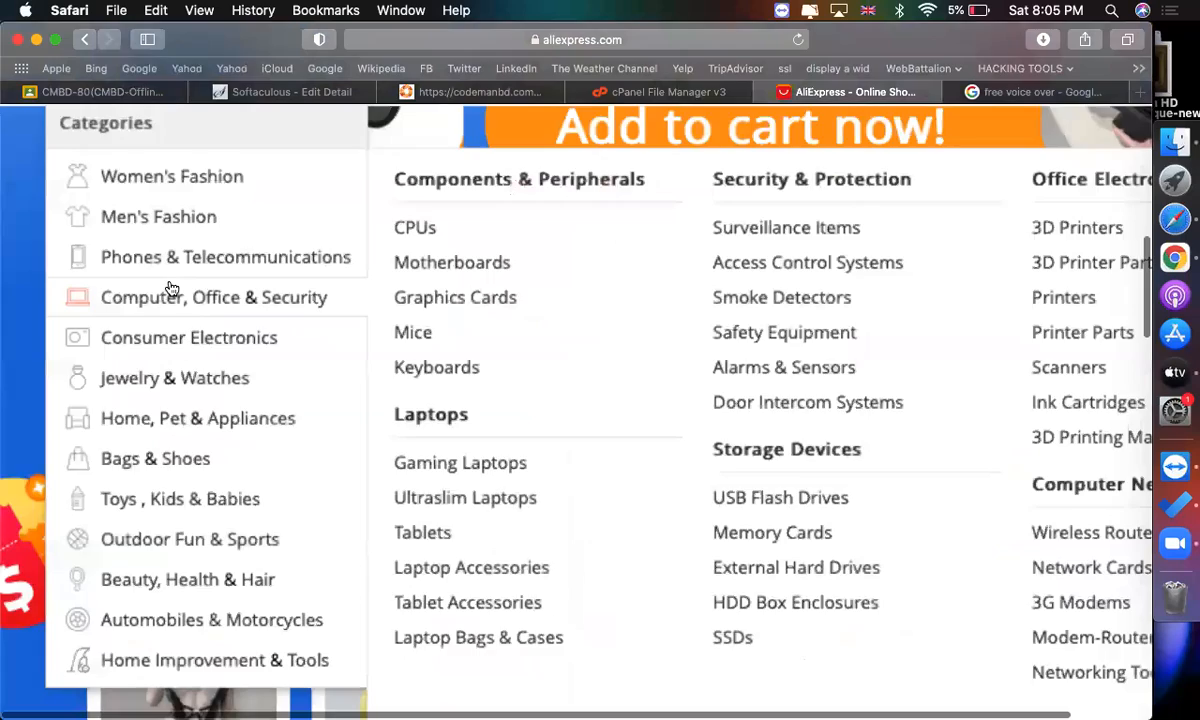
scroll(172, 288, down, 3)
scroll(170, 287, up, 3)
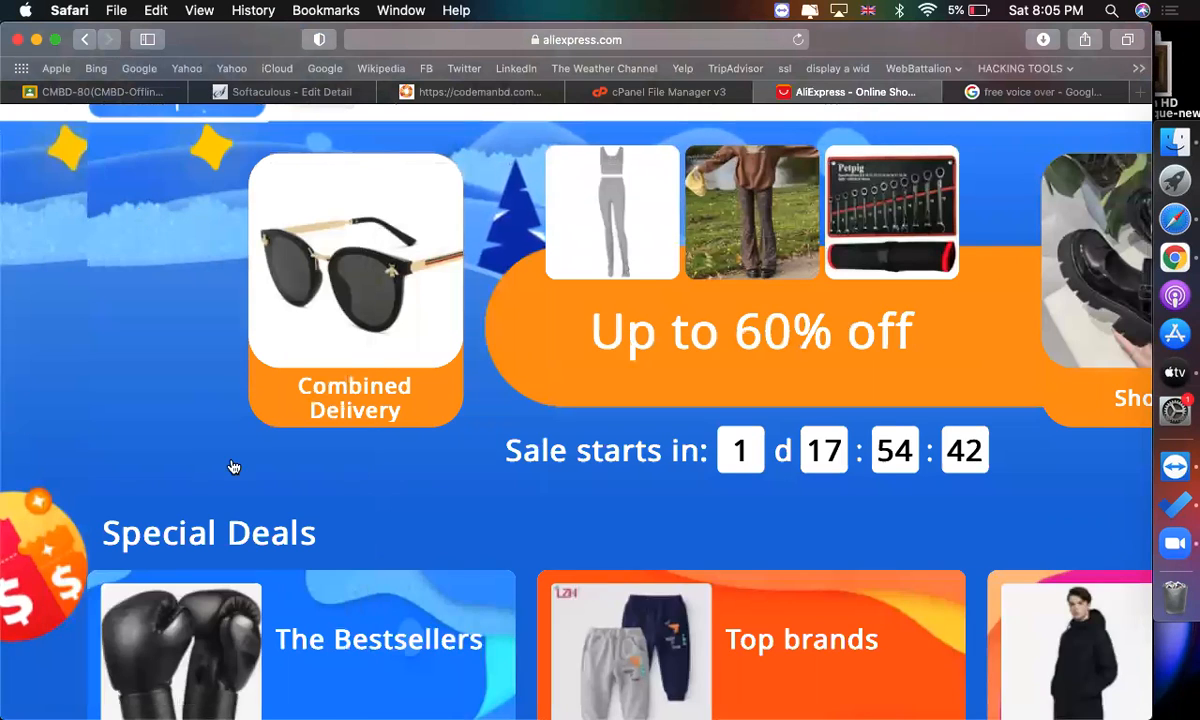
scroll(206, 236, up, 3)
mouse_move(288, 165)
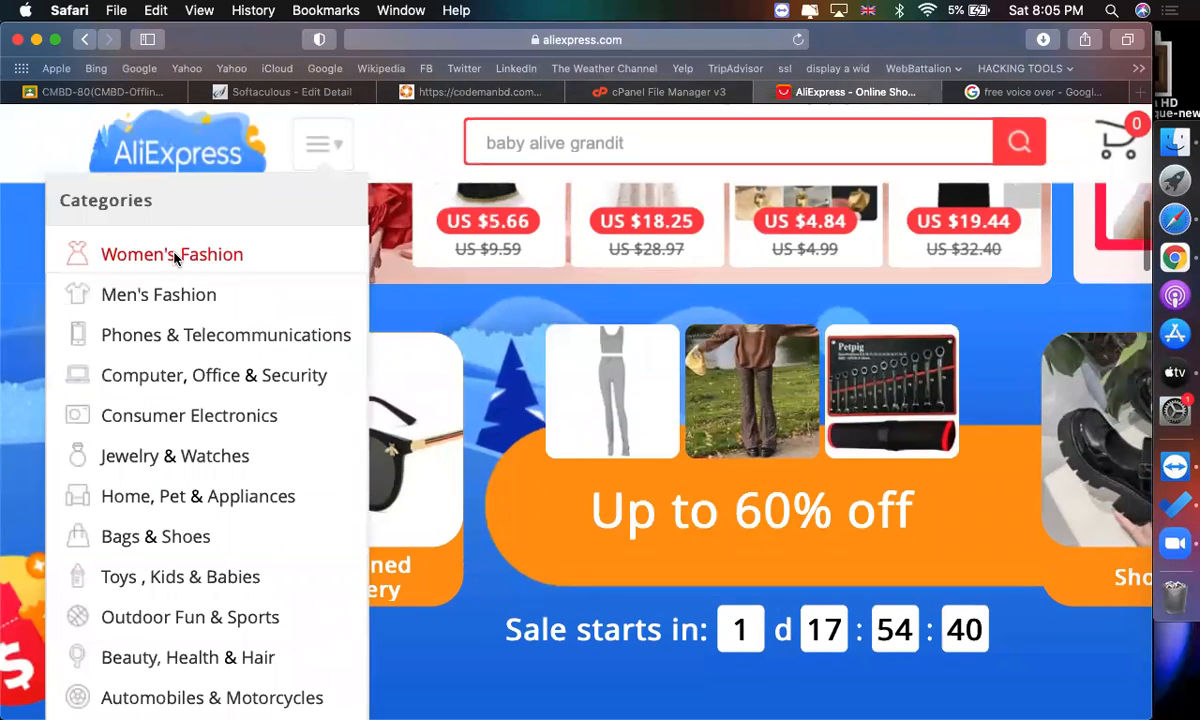
mouse_move(174, 254)
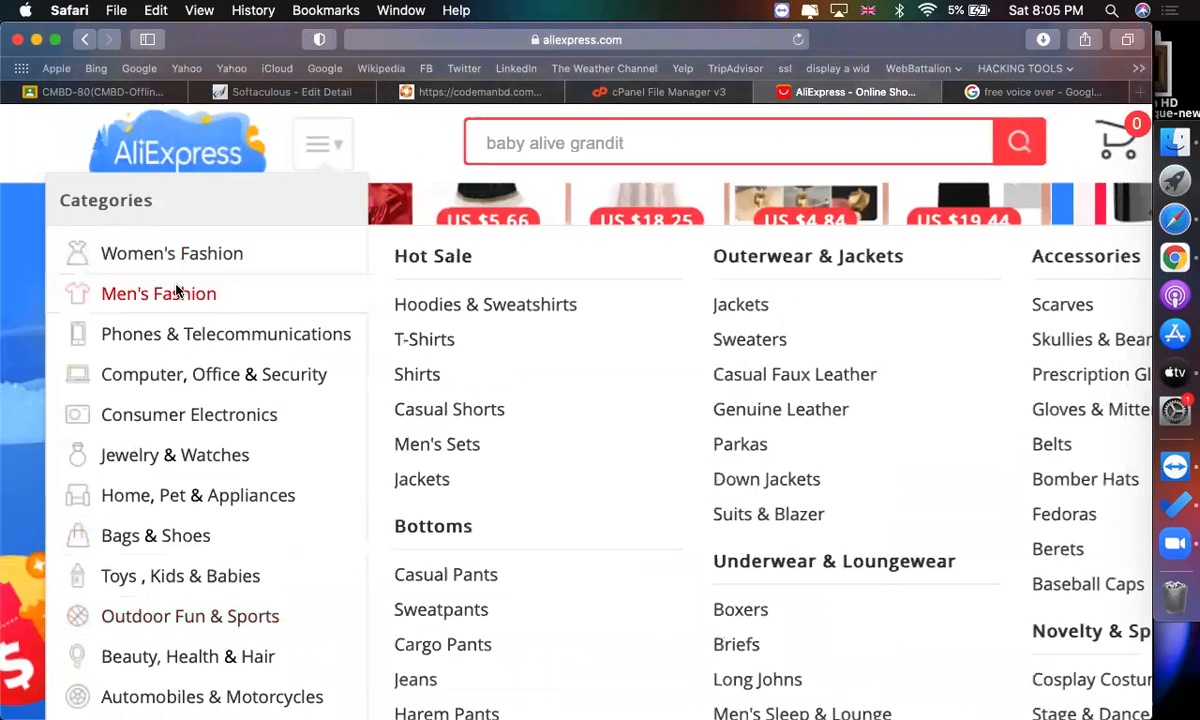
mouse_move(237, 322)
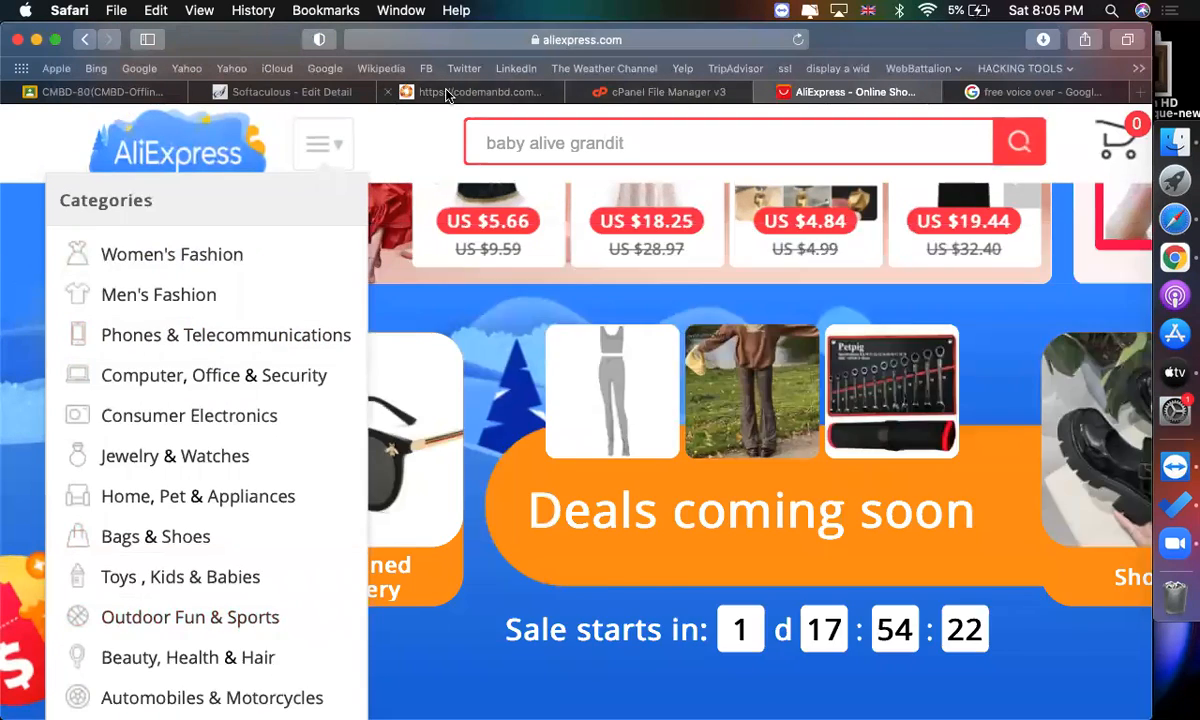
Return to the WordPress dashboard and open the All Products list.
click(470, 91)
mouse_move(568, 184)
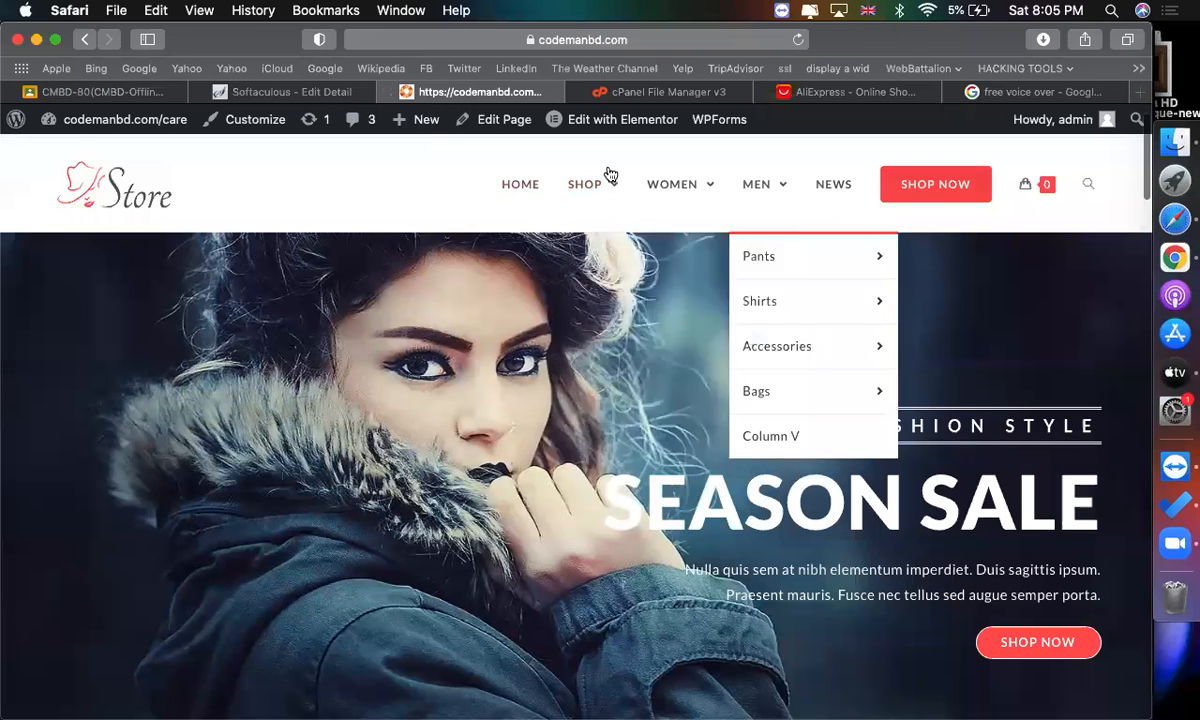
click(288, 91)
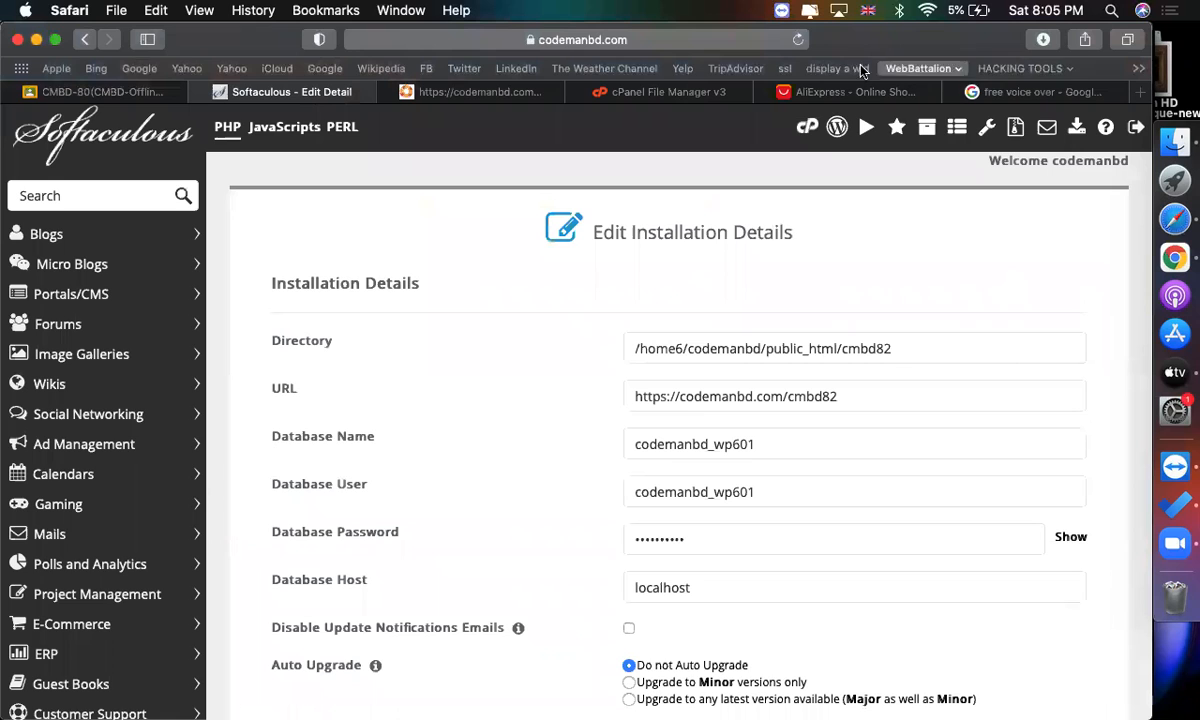
click(455, 92)
click(56, 152)
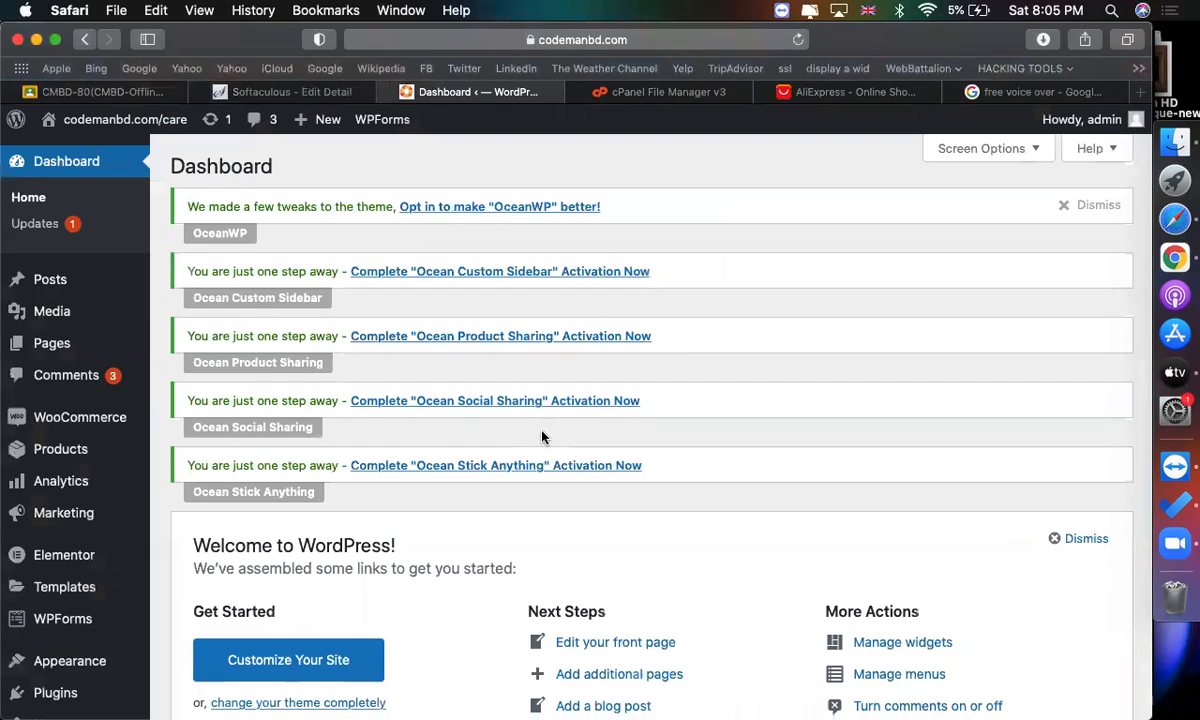
scroll(543, 437, down, 3)
mouse_move(94, 276)
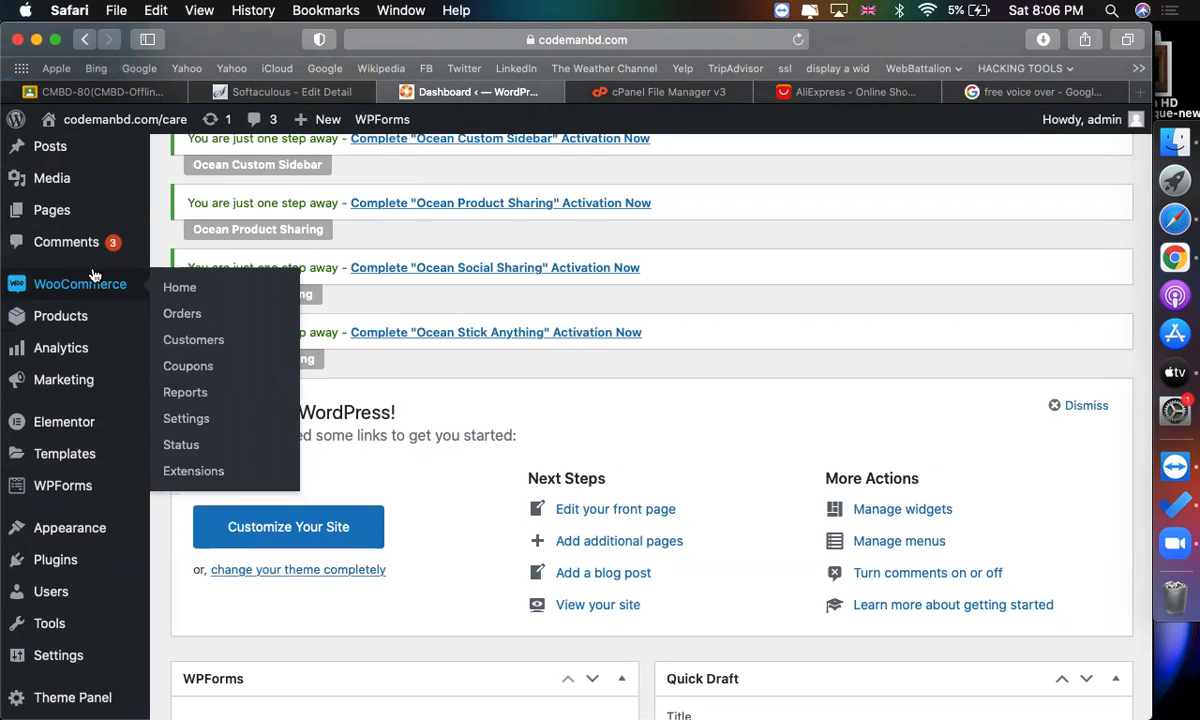
click(813, 93)
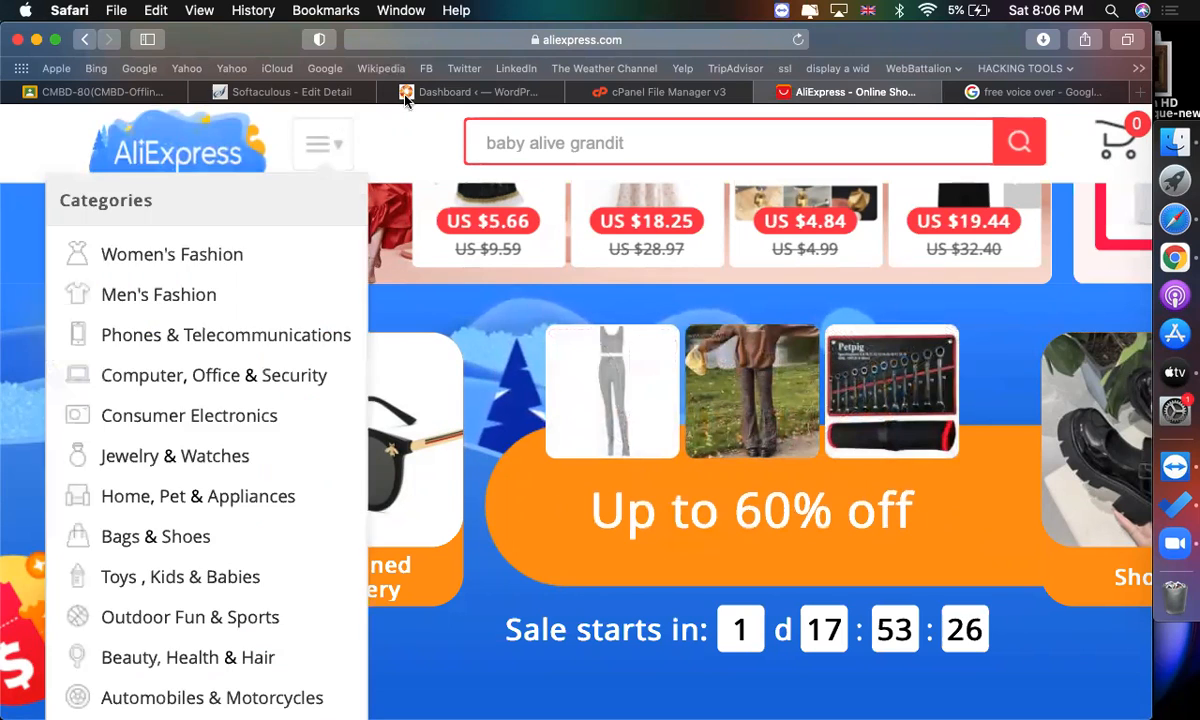
click(430, 92)
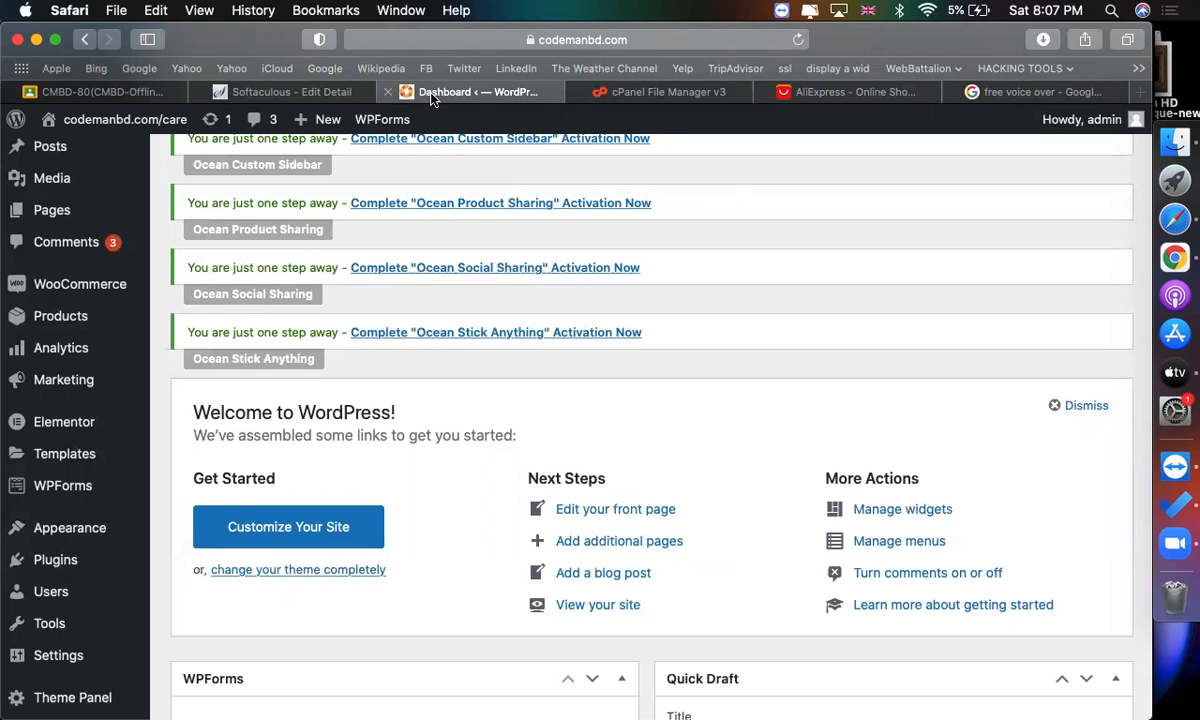
scroll(640, 208, up, 3)
scroll(440, 270, down, 3)
mouse_move(74, 313)
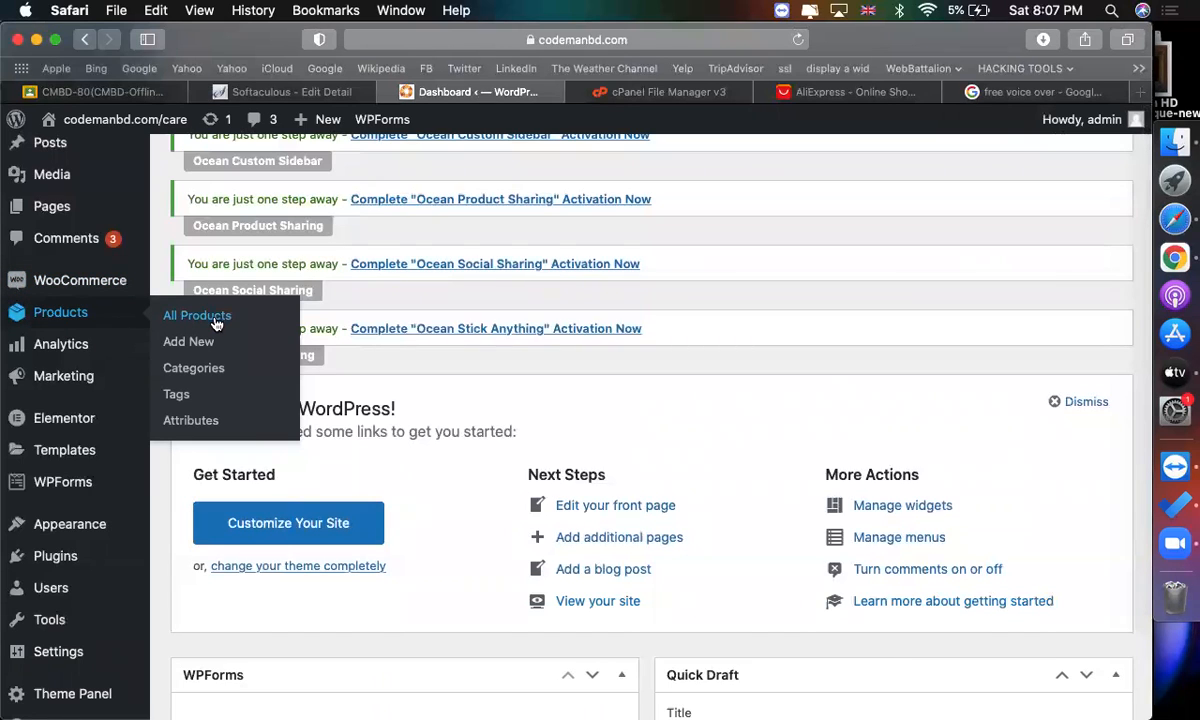
click(204, 318)
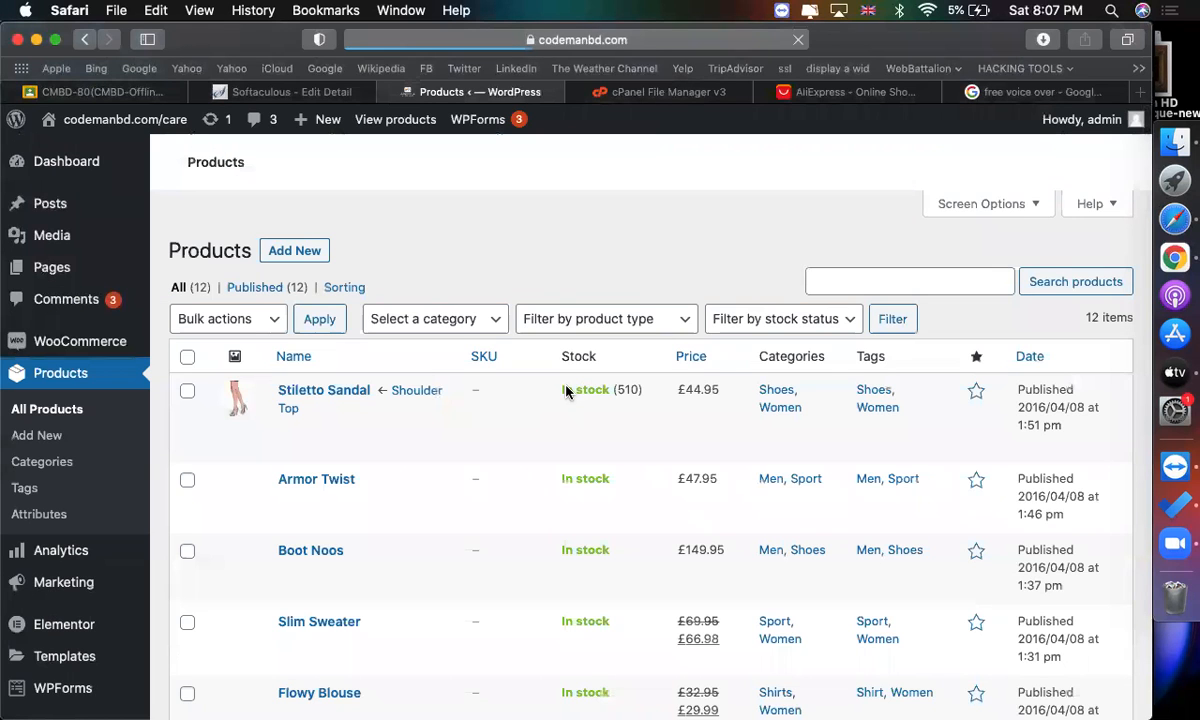
Select all products in the list and move them to the Trash with a bulk action.
scroll(442, 402, down, 3)
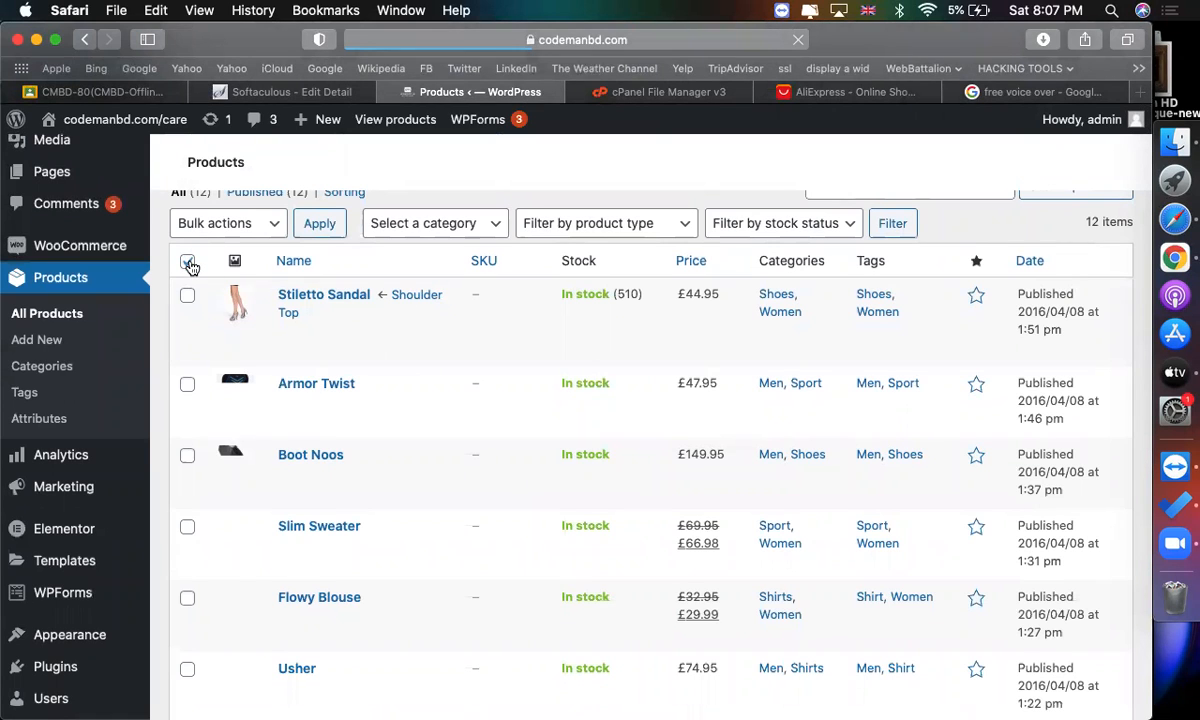
click(188, 262)
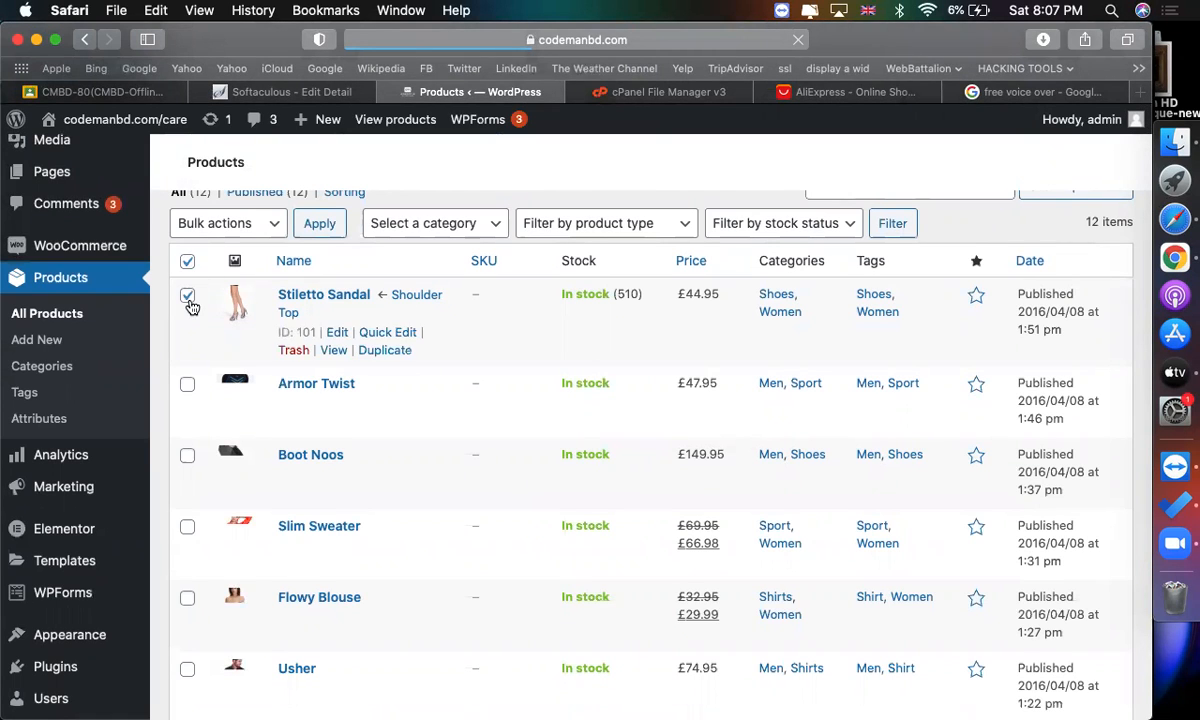
click(226, 223)
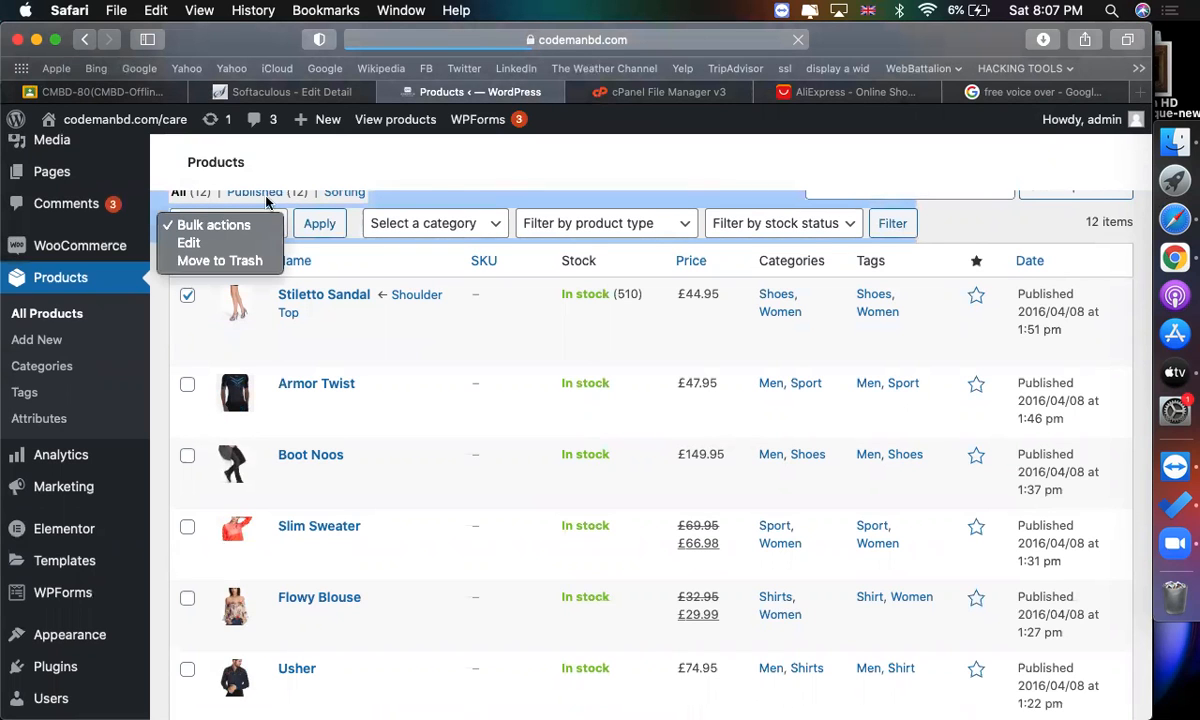
click(458, 181)
scroll(690, 199, up, 3)
click(731, 39)
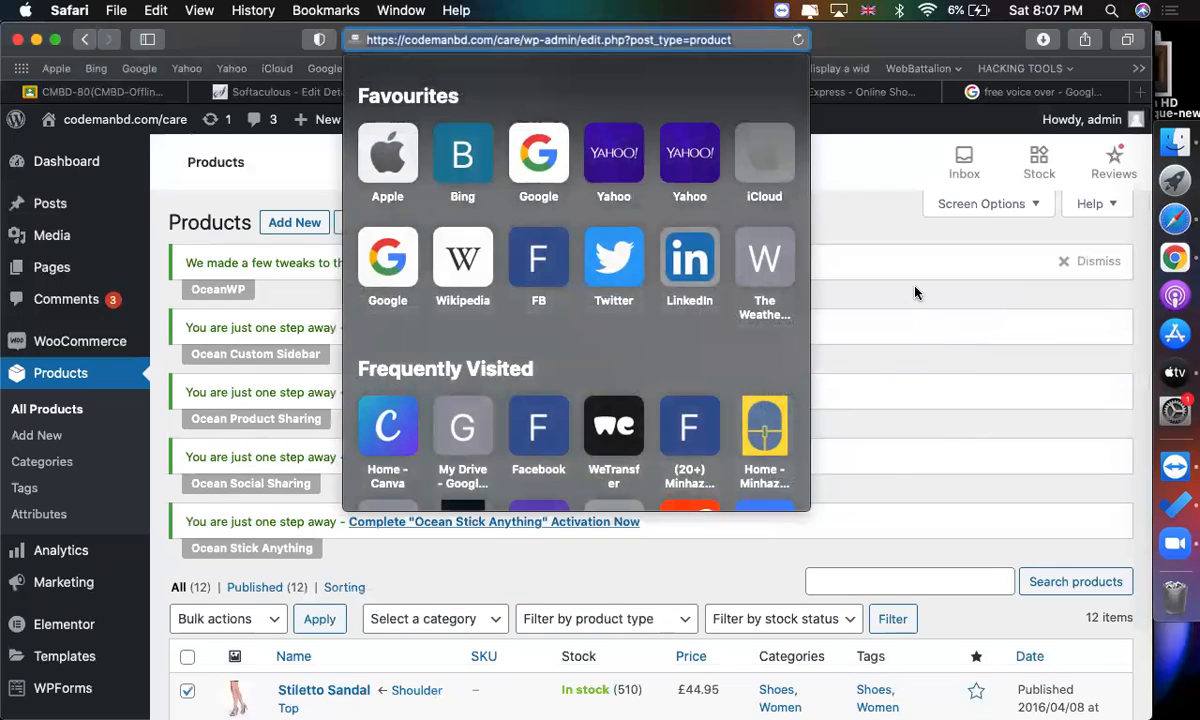
click(916, 300)
scroll(921, 340, down, 5)
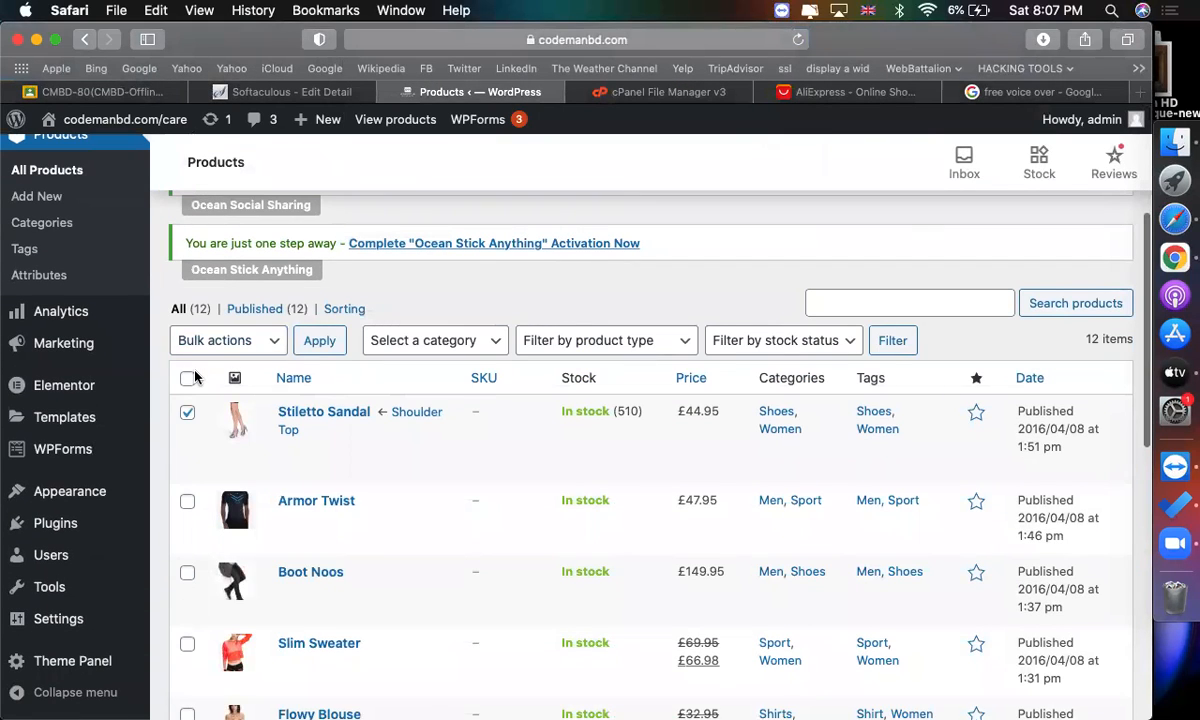
click(187, 378)
click(225, 341)
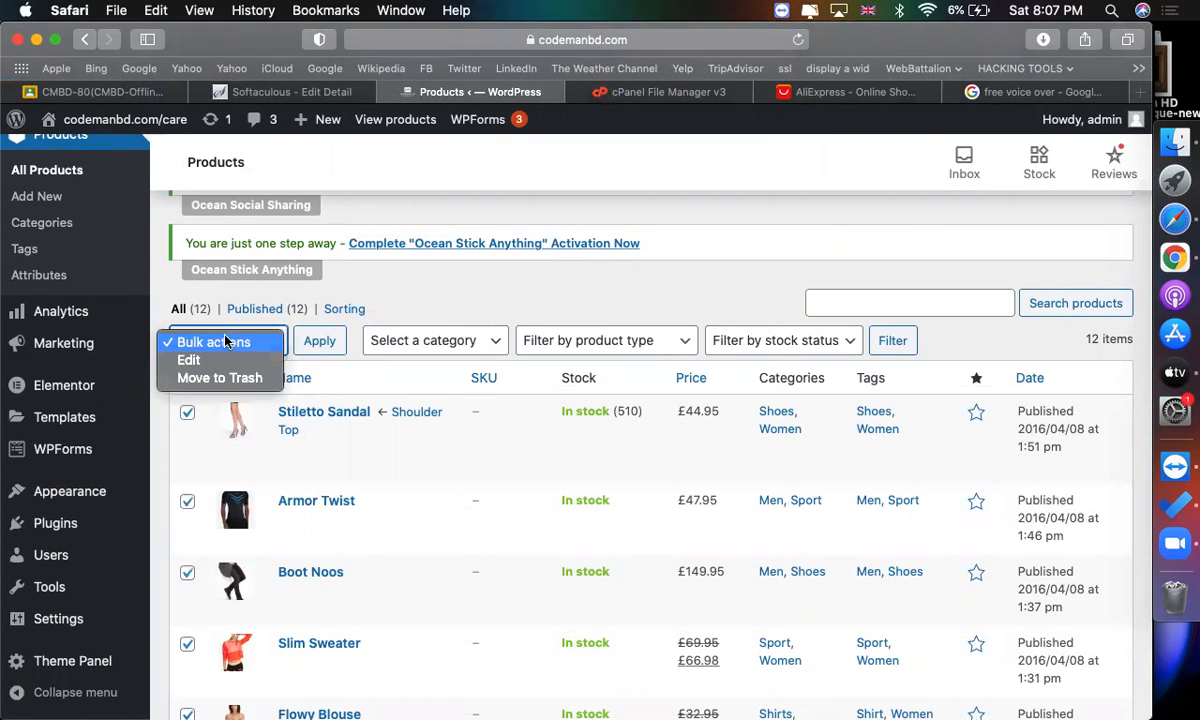
click(225, 378)
click(319, 341)
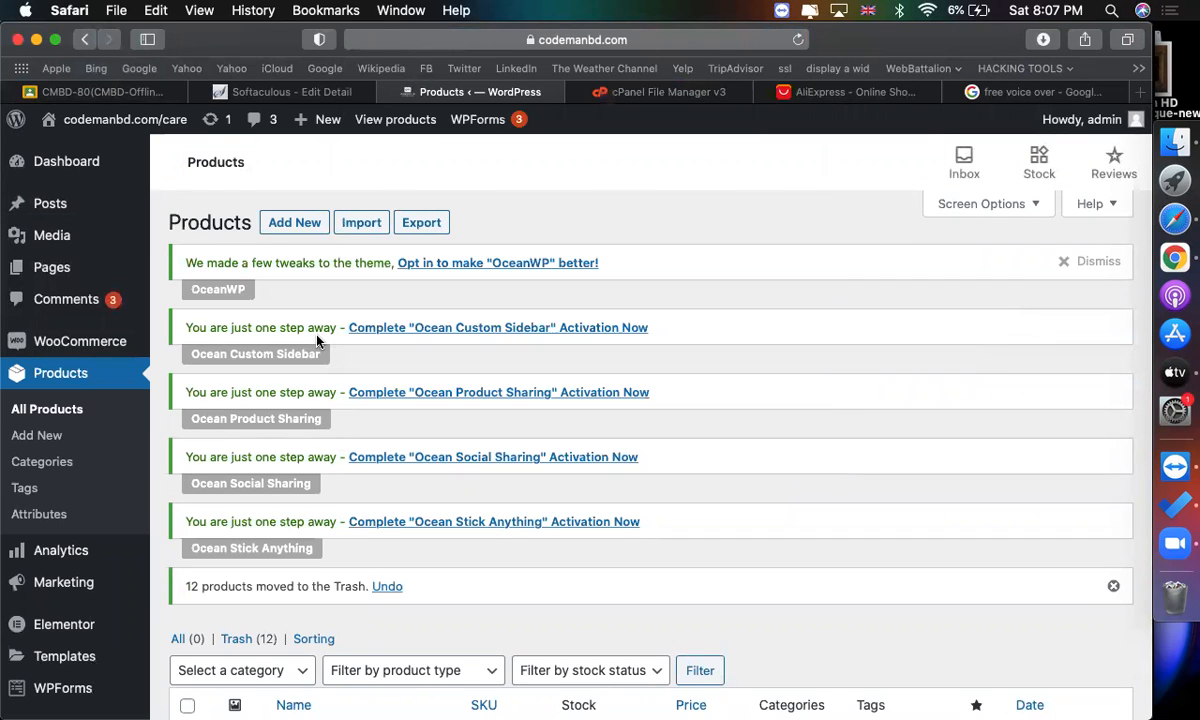
Open the product categories and delete all the demo categories with a bulk Delete action.
click(42, 462)
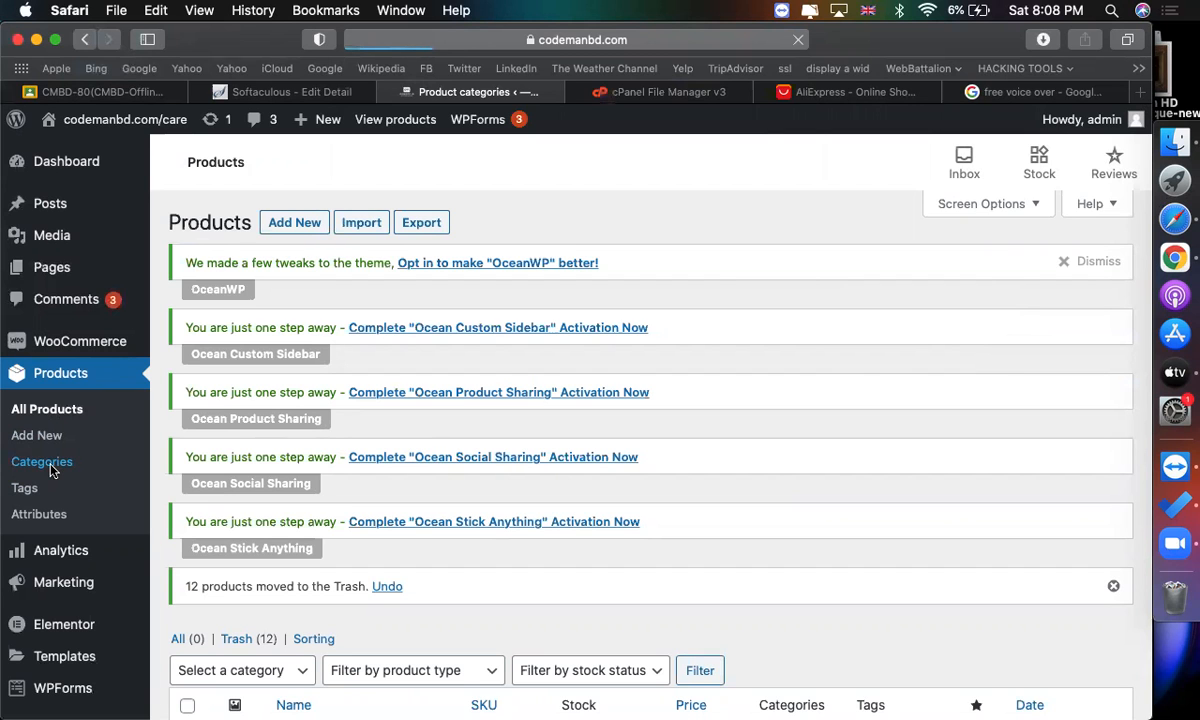
scroll(1010, 358, down, 5)
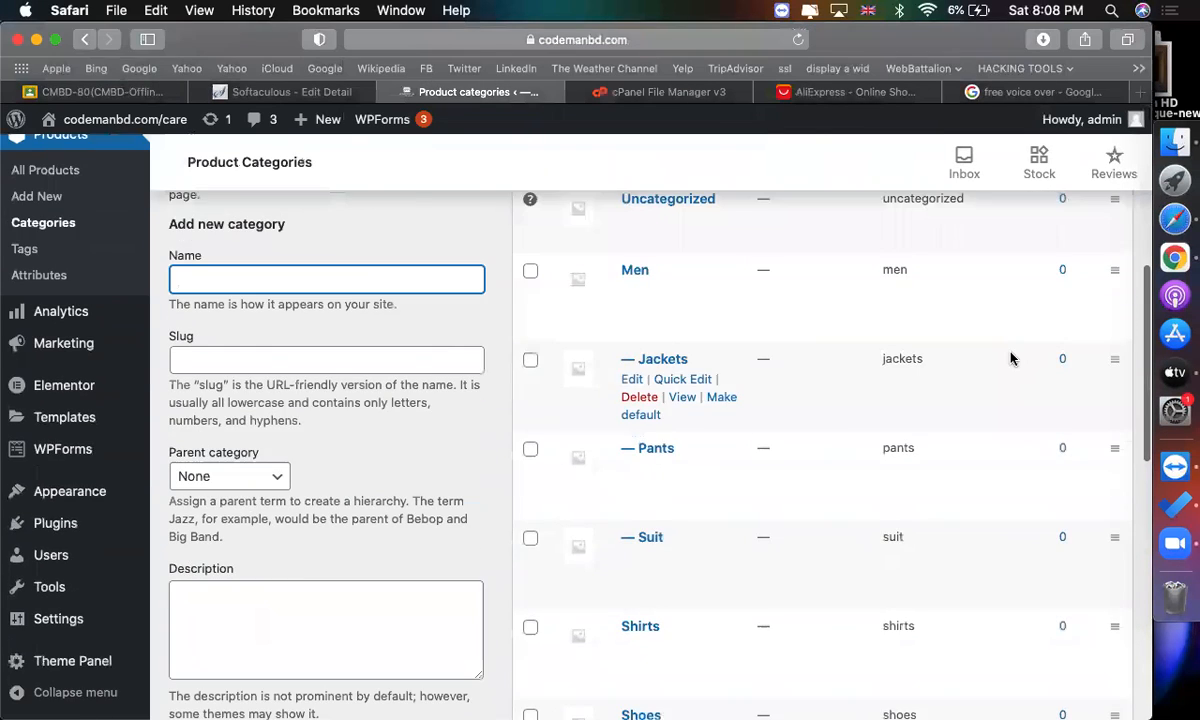
scroll(1010, 358, up, 4)
click(530, 392)
click(565, 355)
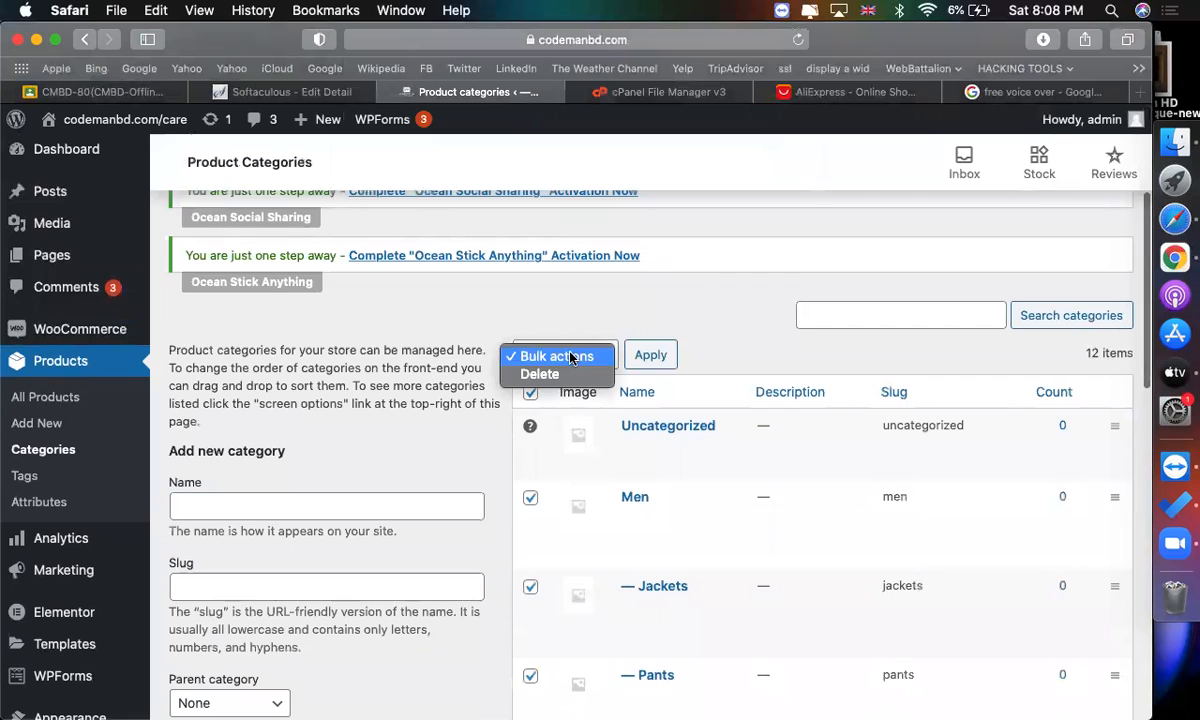
click(545, 374)
click(645, 351)
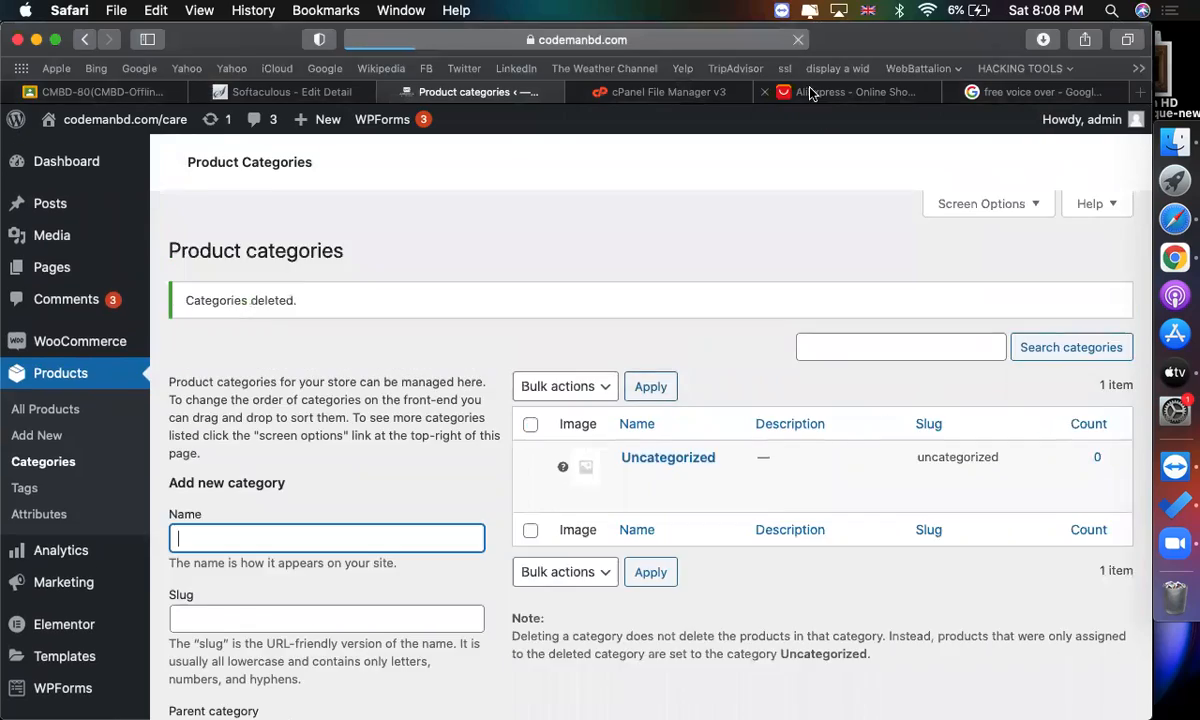
Switch to the AliExpress tab and browse its Phones & Telecommunications category menu.
click(782, 91)
scroll(600, 289, up, 5)
mouse_move(335, 140)
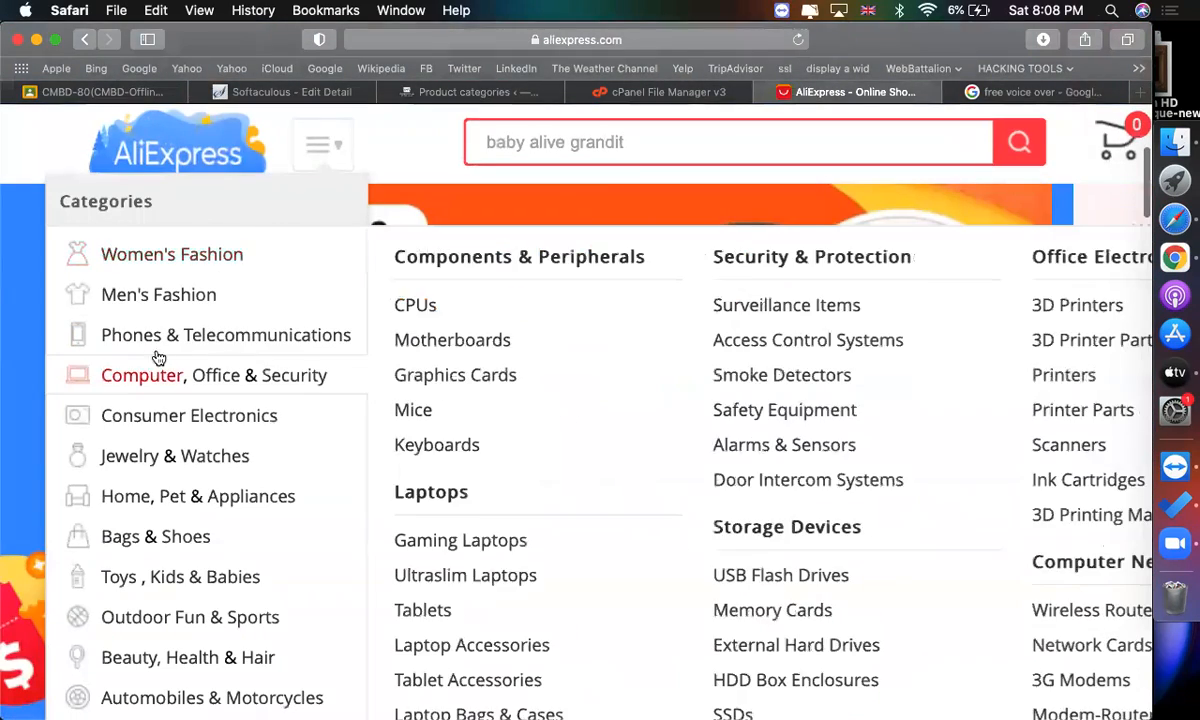
mouse_move(160, 350)
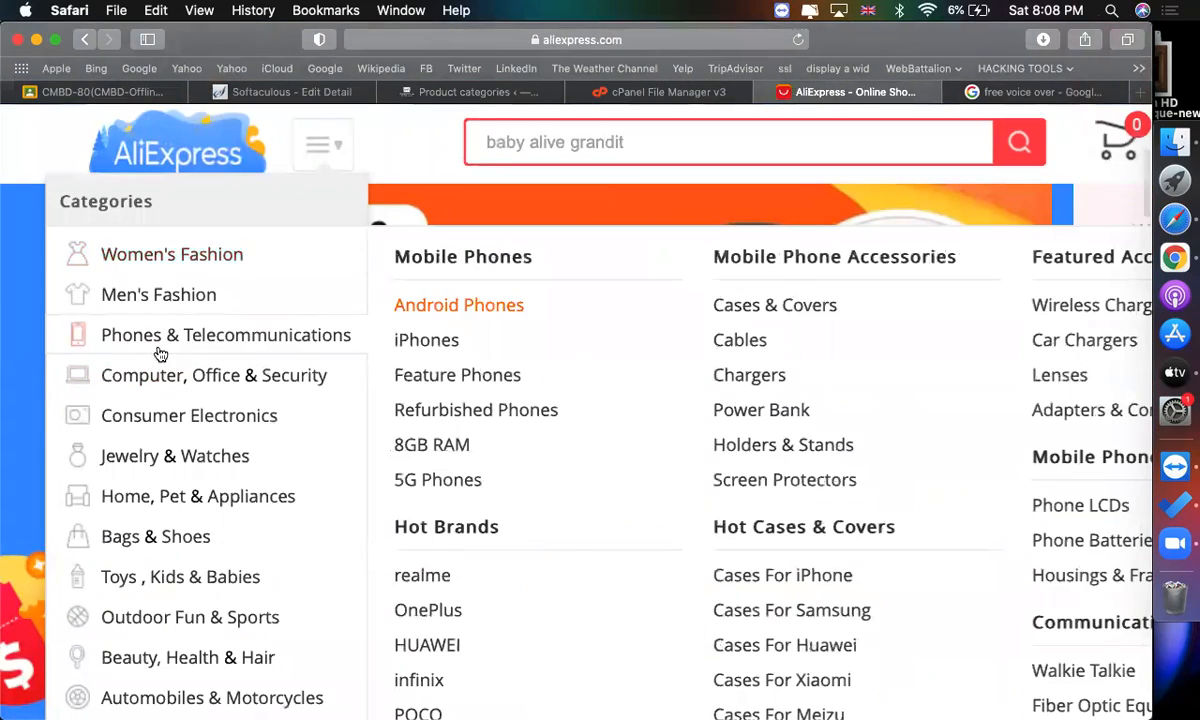
Return to the product categories and add a new category named iPhone and communication.
click(430, 92)
scroll(429, 432, down, 5)
click(255, 441)
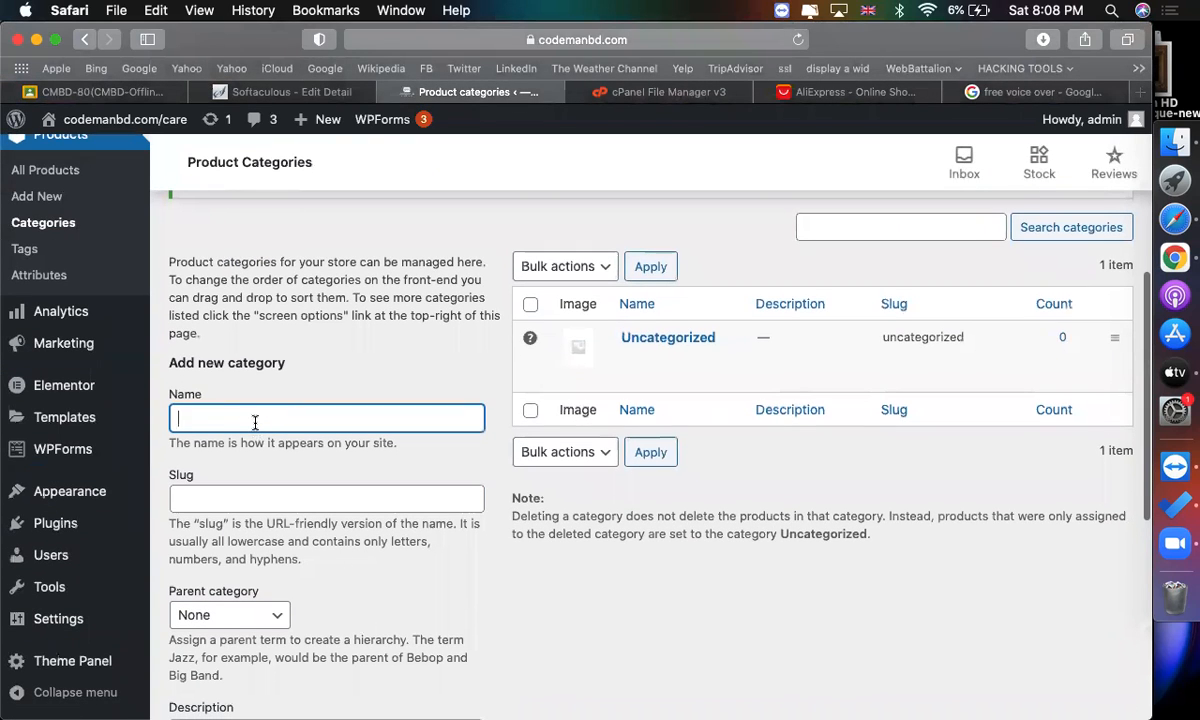
text(iphone and comm)
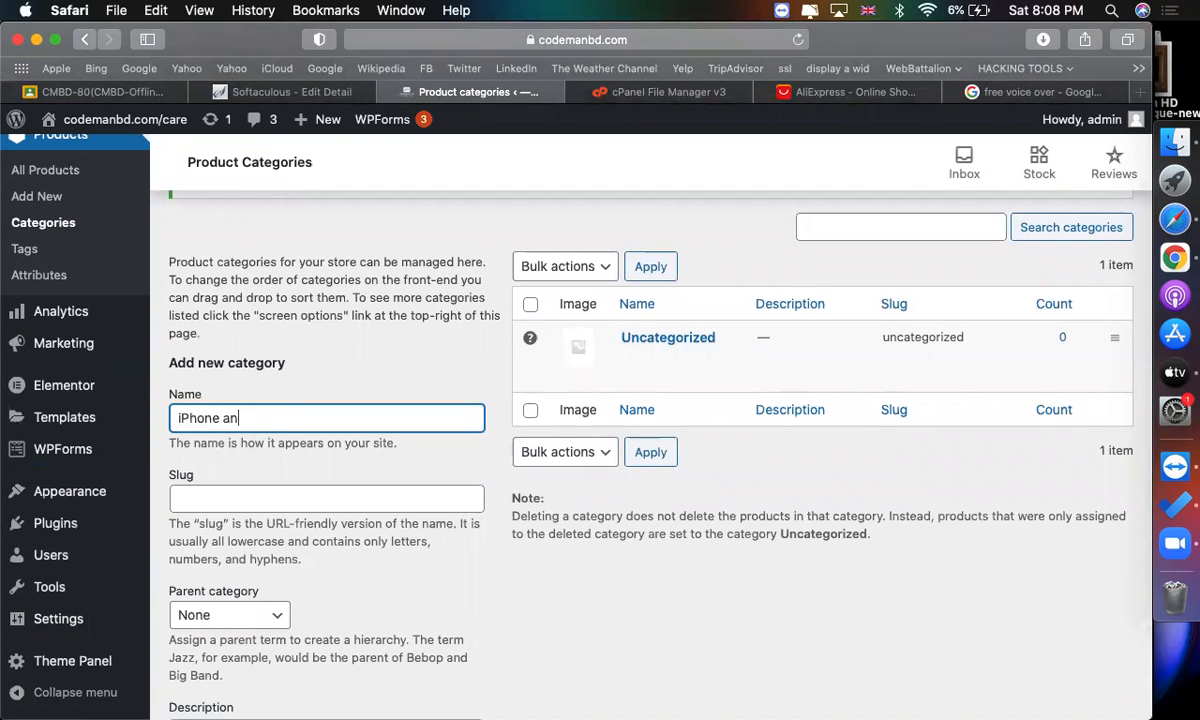
text(unication)
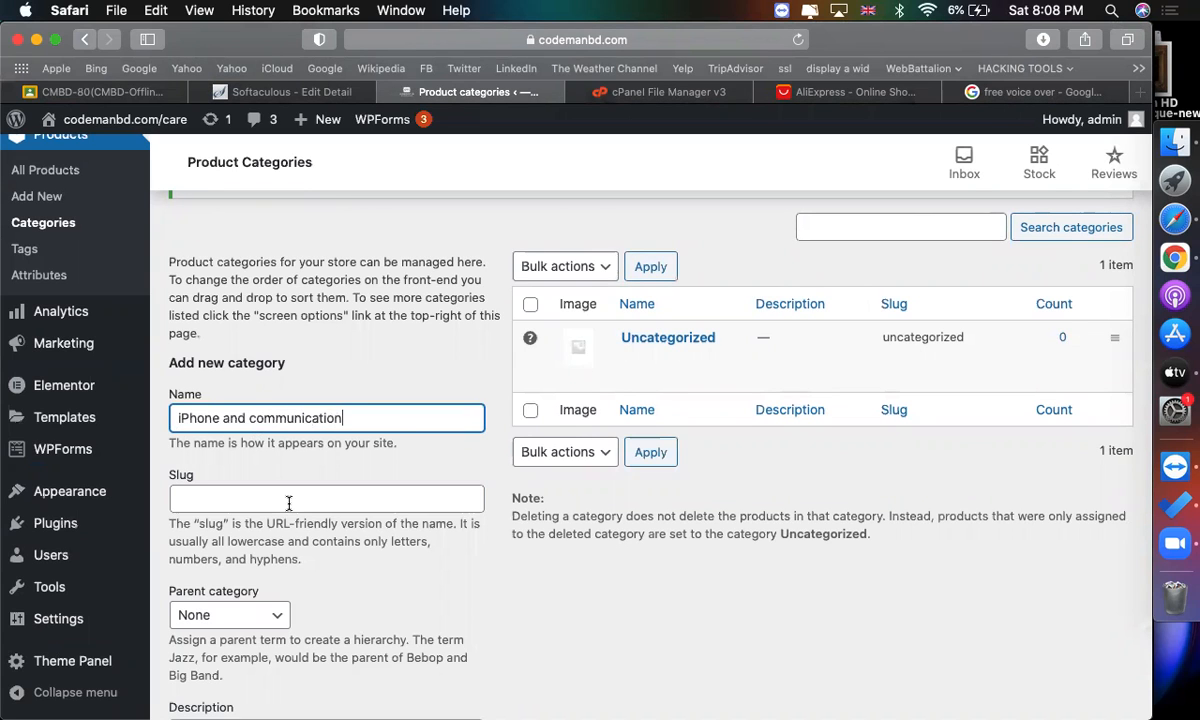
scroll(288, 560, down, 10)
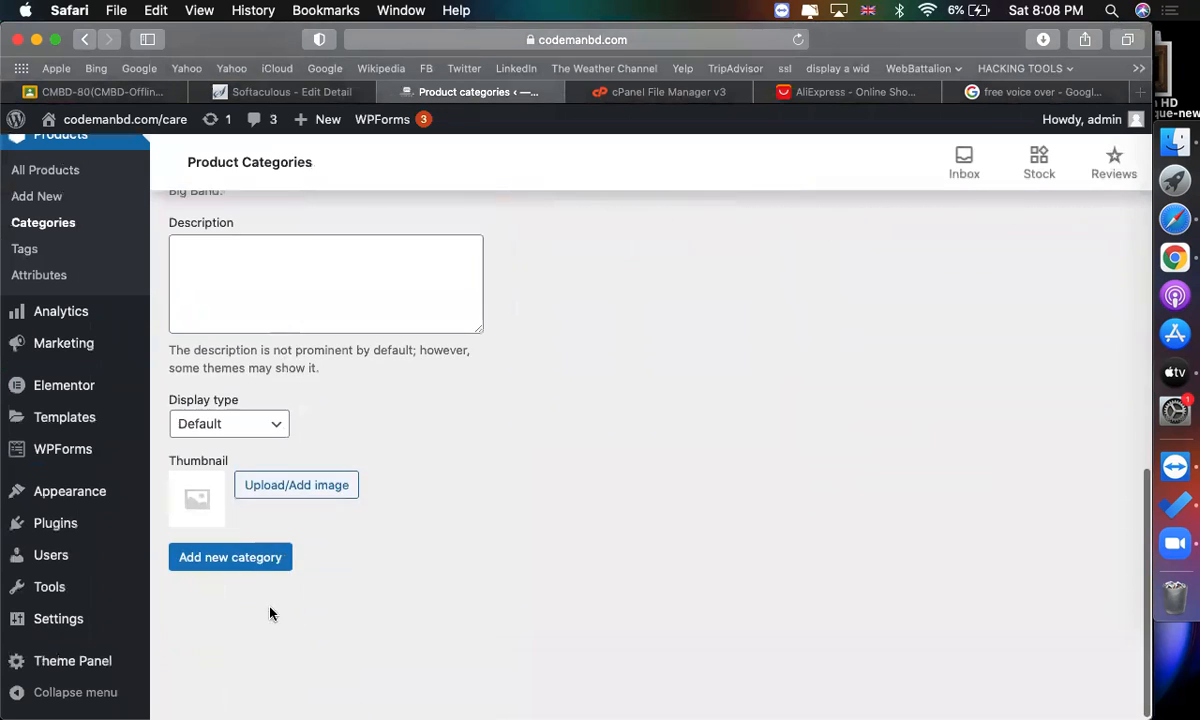
click(234, 556)
Switch to the AliExpress tab and examine the Phones & Telecommunications subcategories.
click(868, 92)
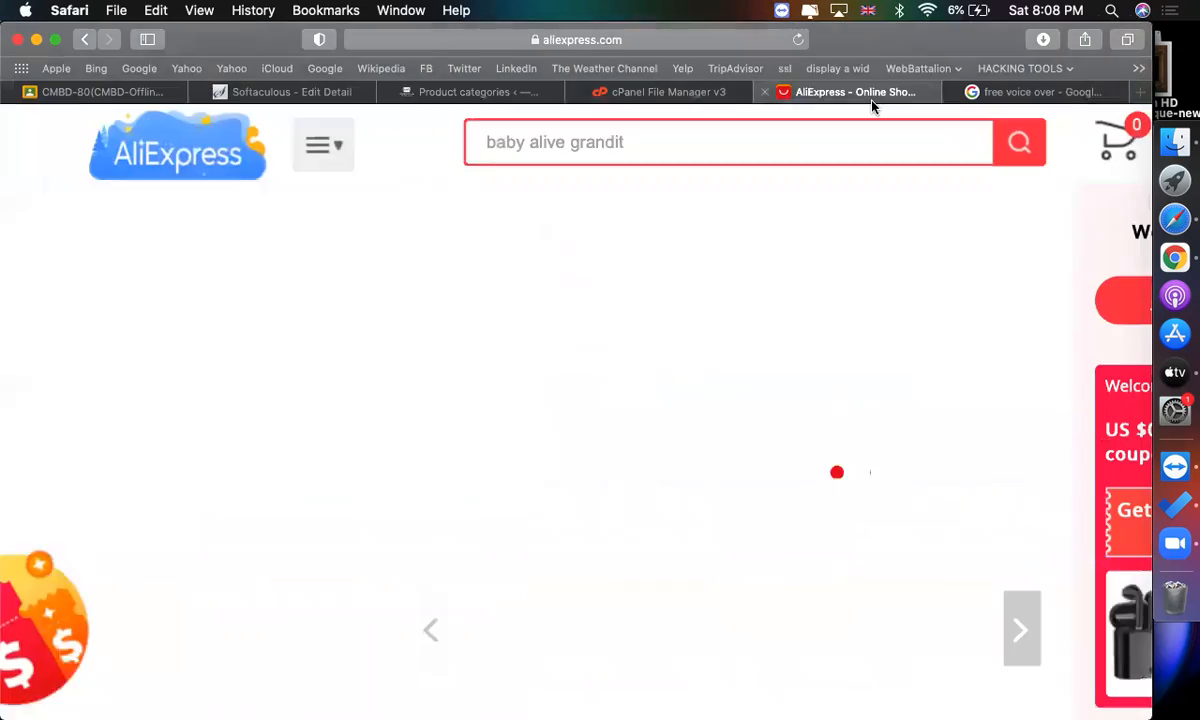
scroll(446, 460, down, 1)
scroll(446, 444, down, 4)
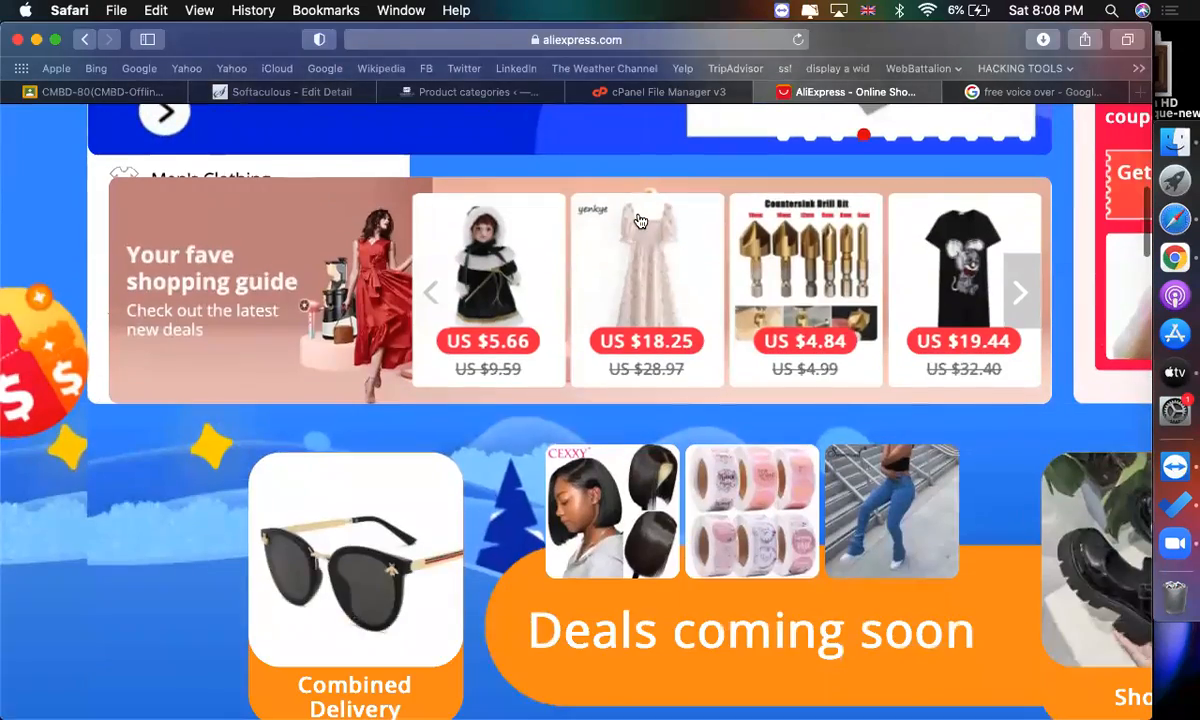
scroll(638, 222, up, 8)
scroll(349, 178, up, 2)
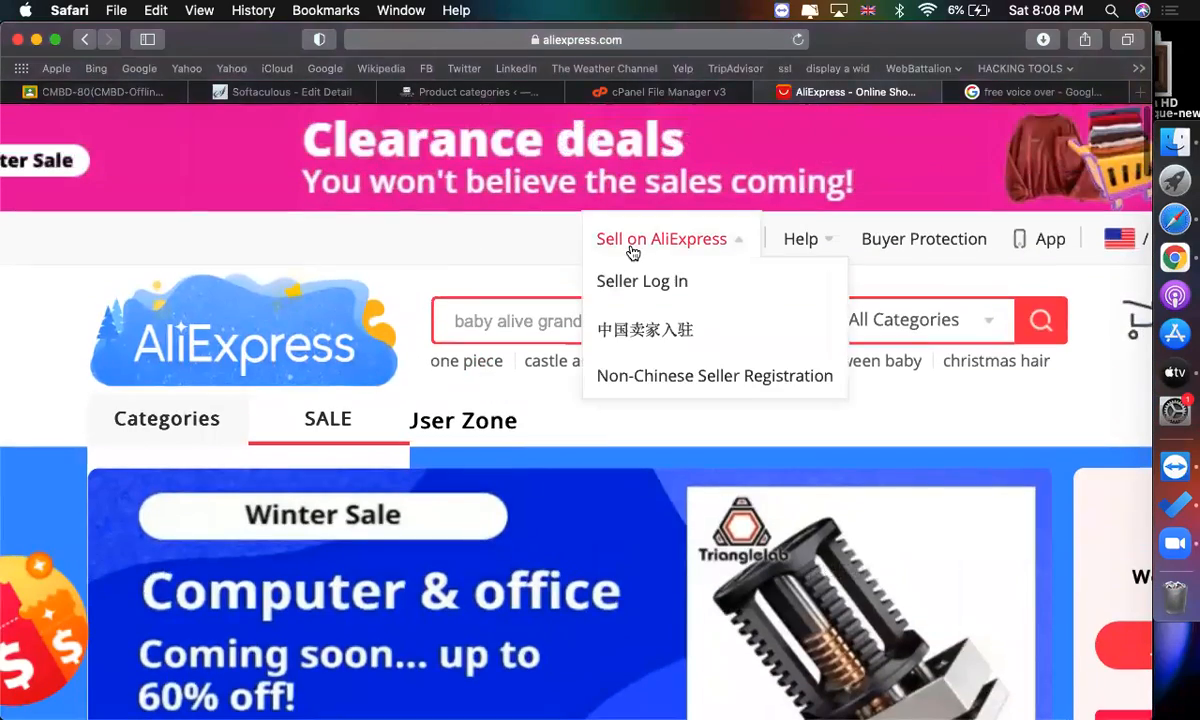
mouse_move(184, 442)
scroll(184, 442, down, 3)
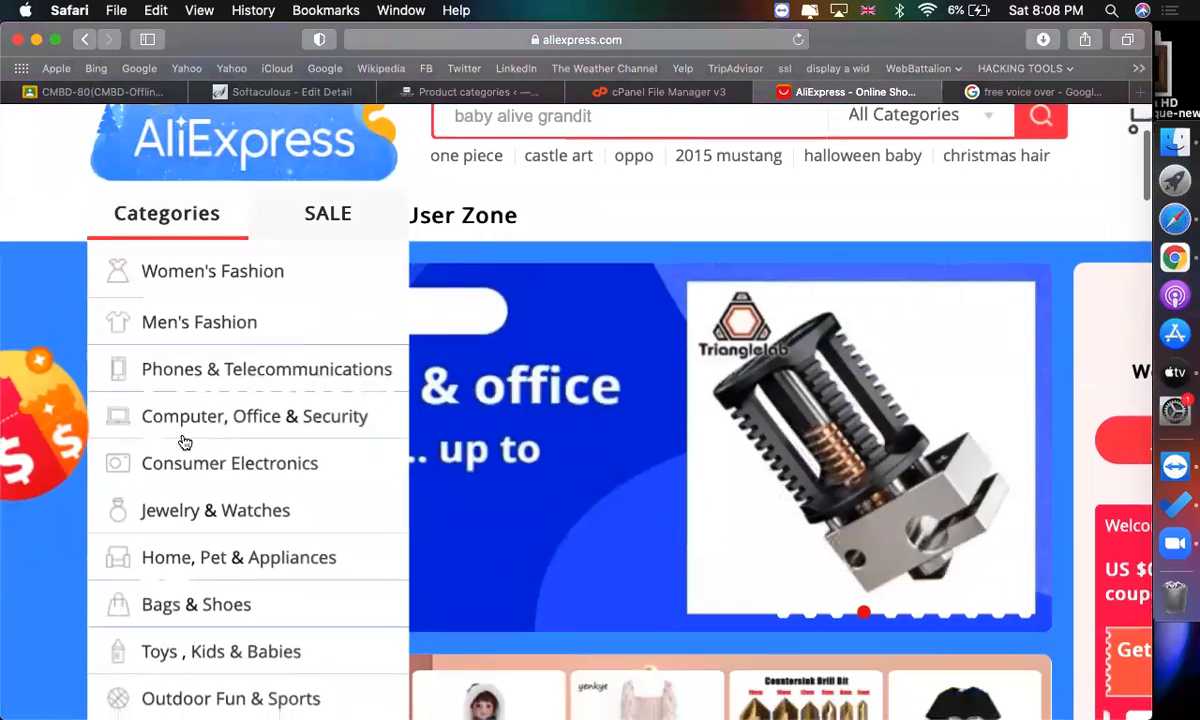
mouse_move(197, 377)
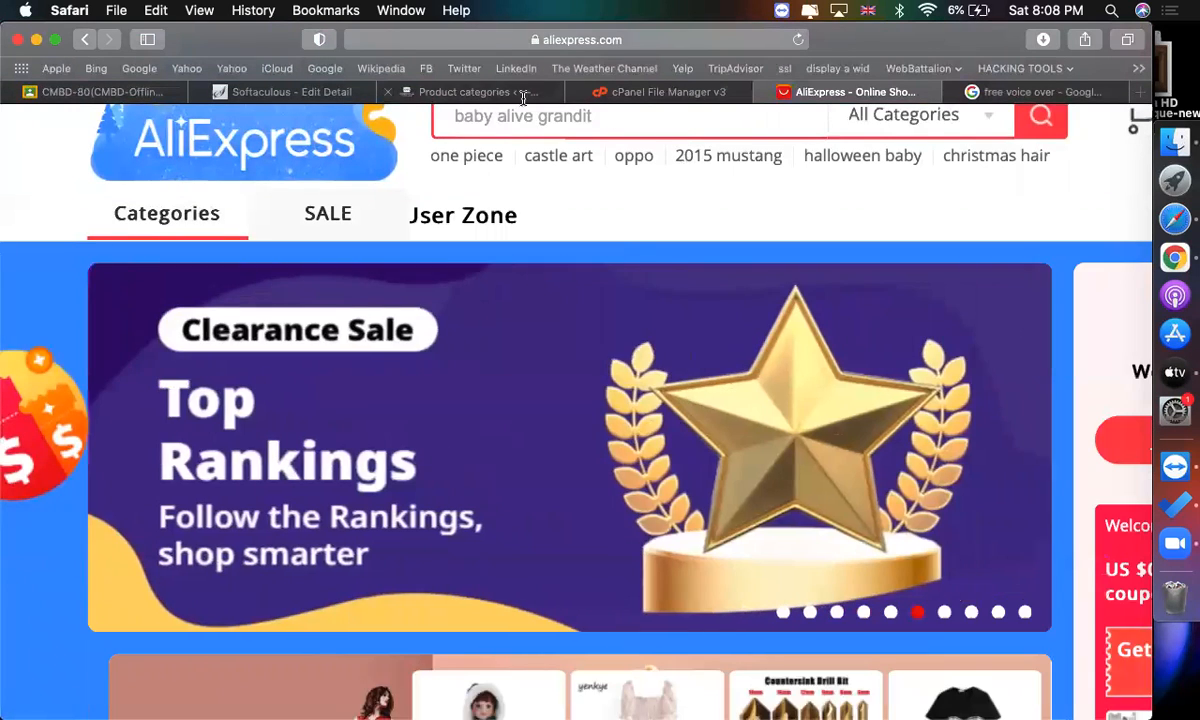
Add a category named iPhone with iPhone and communication as its parent category.
click(481, 90)
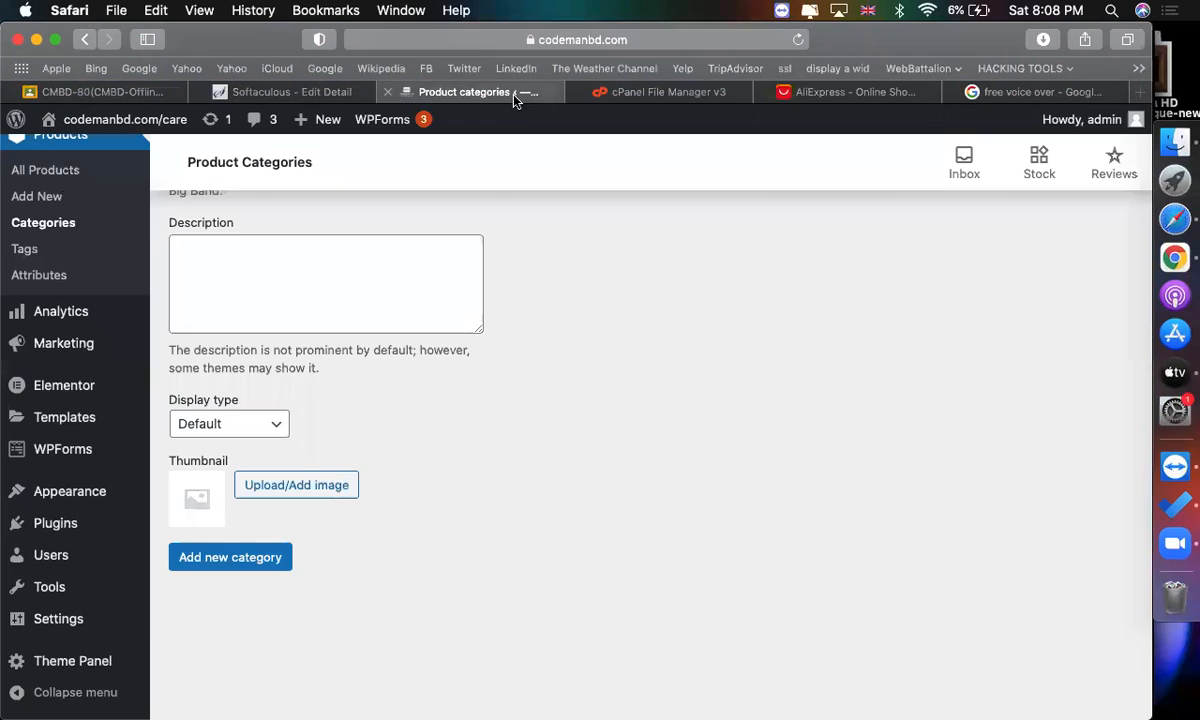
scroll(502, 447, up, 5)
scroll(502, 447, up, 6)
scroll(611, 490, down, 5)
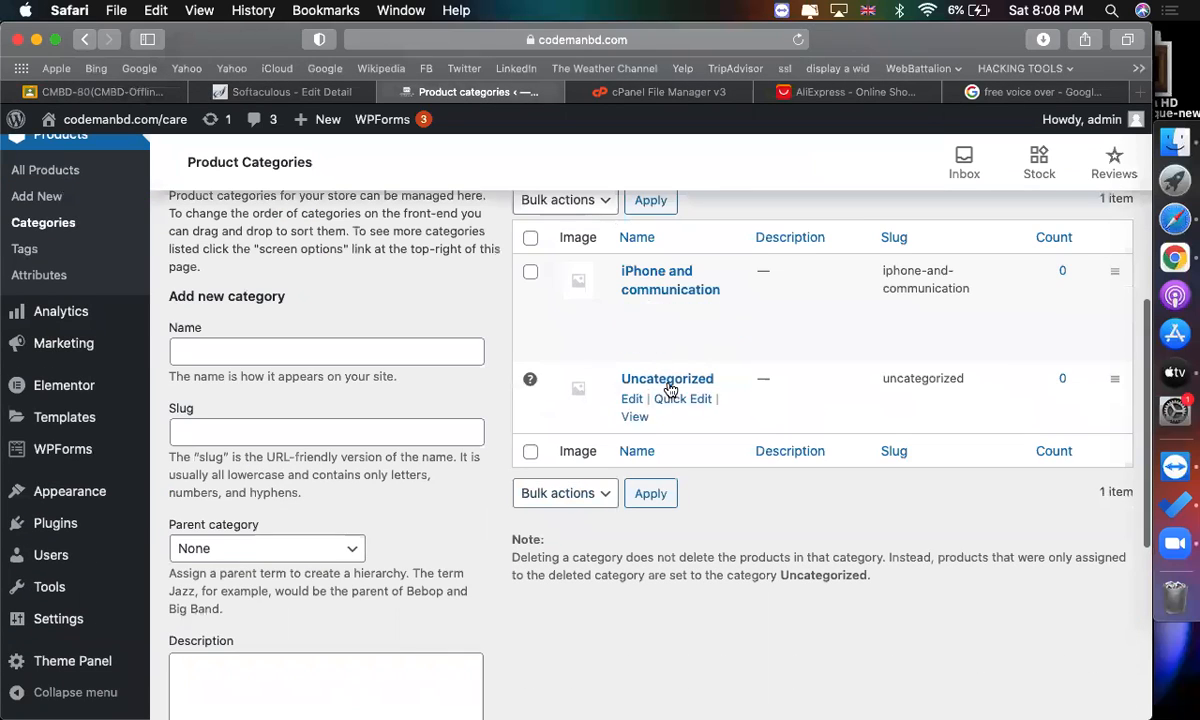
scroll(386, 348, up, 3)
click(388, 349)
text(iphob)
key(BackSpace)
text(ne)
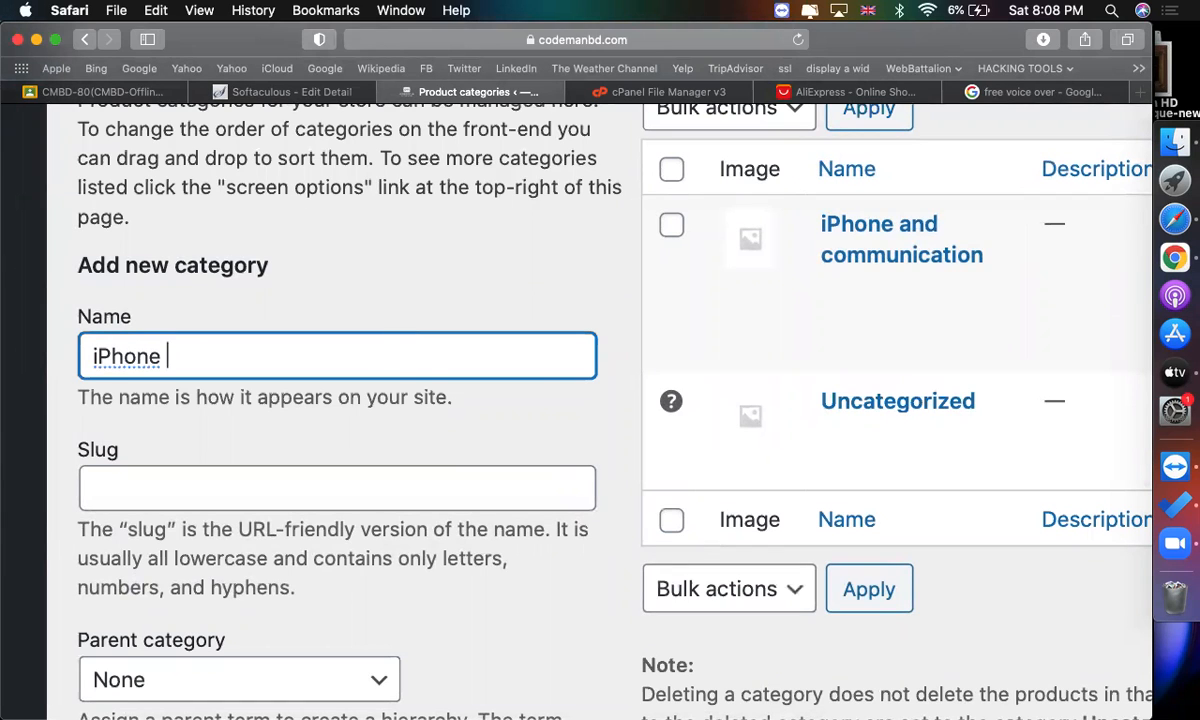
scroll(428, 386, down, 5)
click(230, 465)
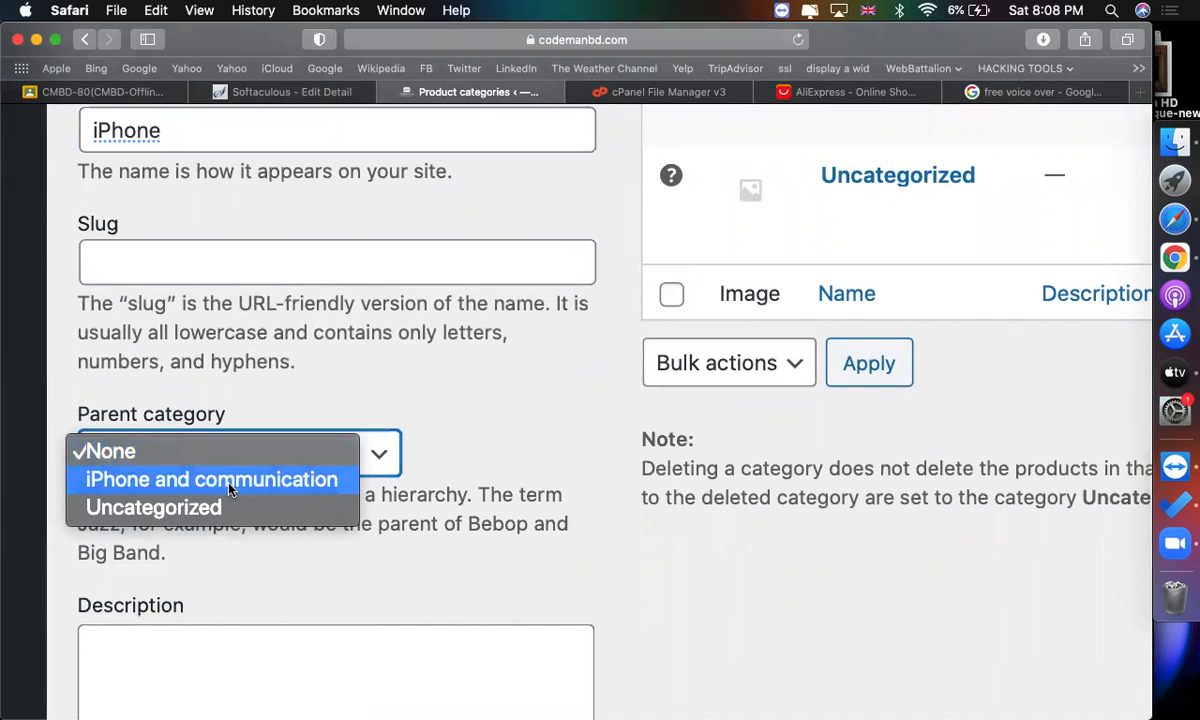
click(230, 479)
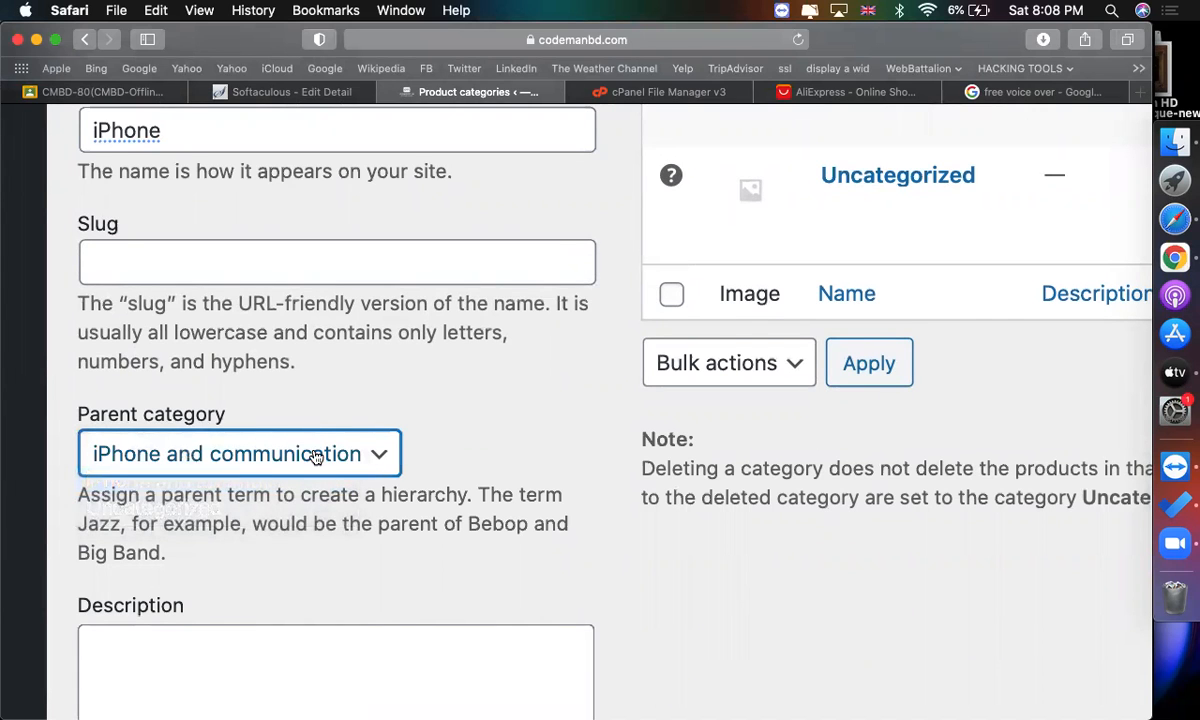
scroll(303, 450, up, 3)
click(185, 291)
scroll(442, 359, down, 10)
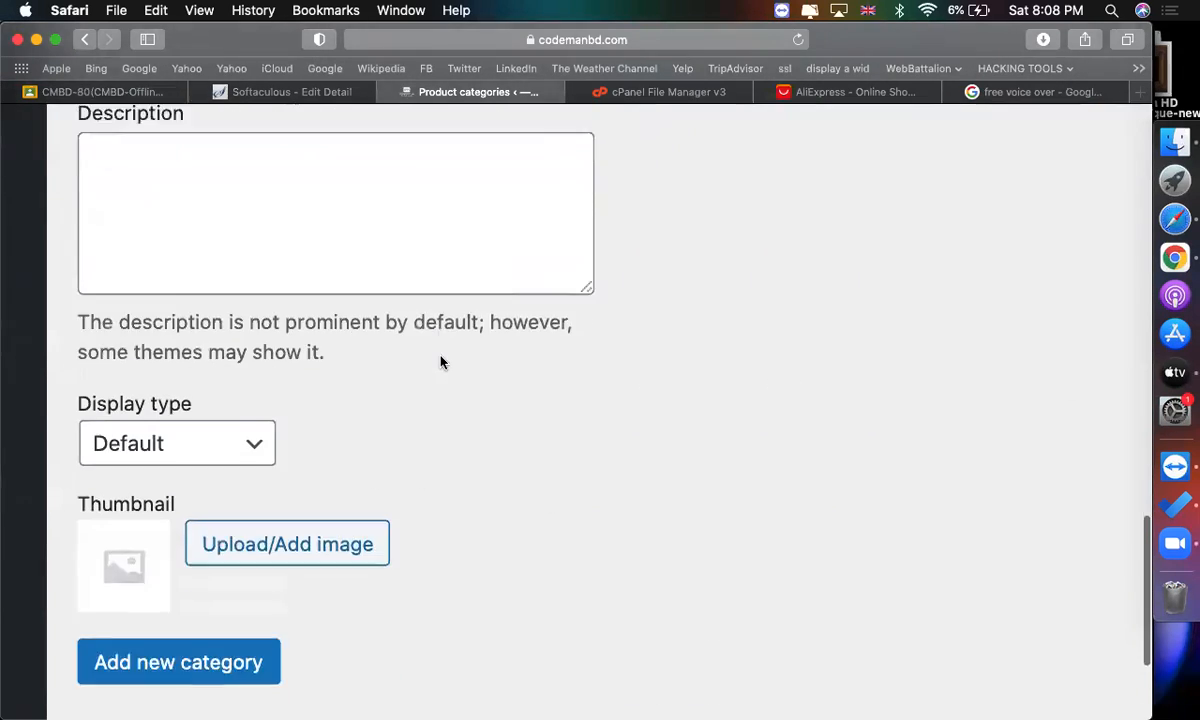
drag(195, 530, 316, 708)
scroll(316, 708, up, 15)
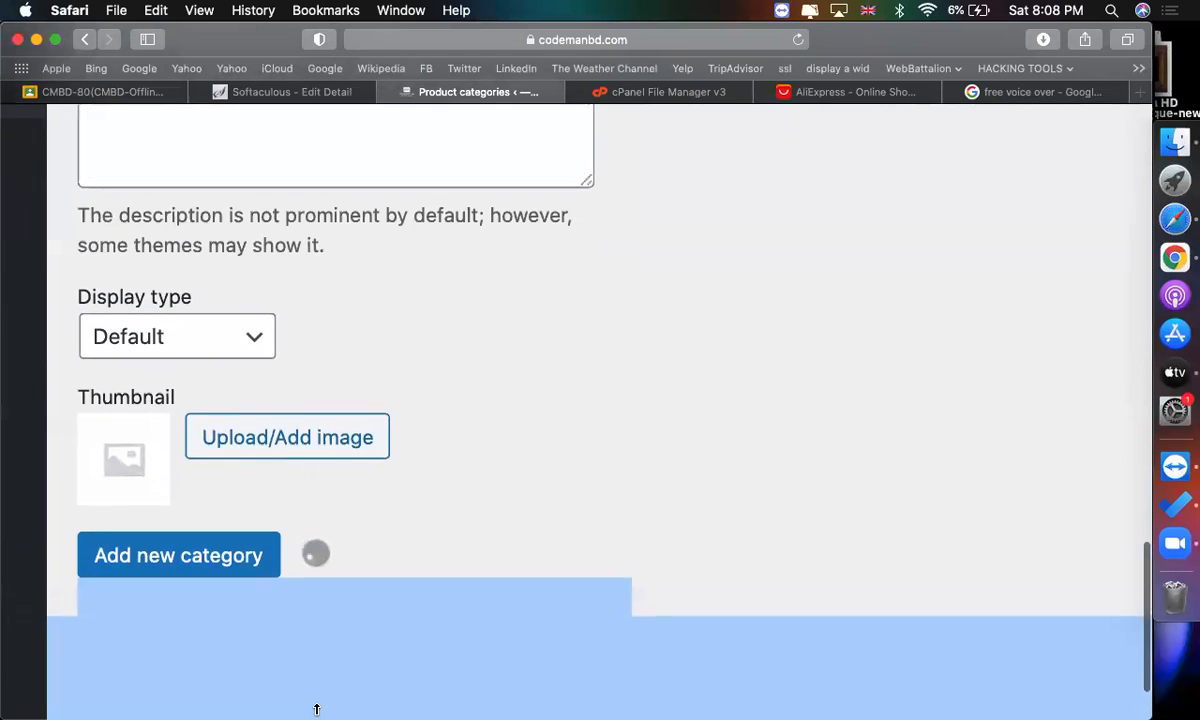
scroll(455, 670, down, 5)
scroll(497, 459, down, 1)
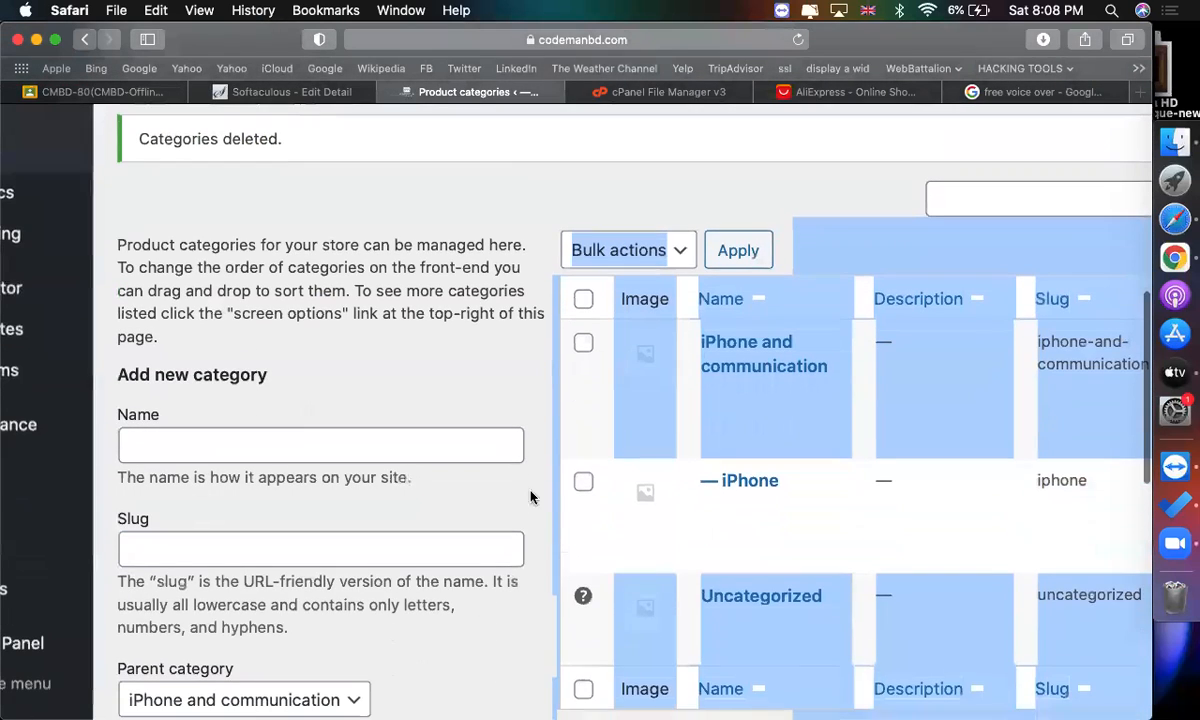
click(530, 190)
Add a category named android phone under the iPhone and communication parent.
scroll(549, 253, down, 5)
scroll(750, 175, up, 3)
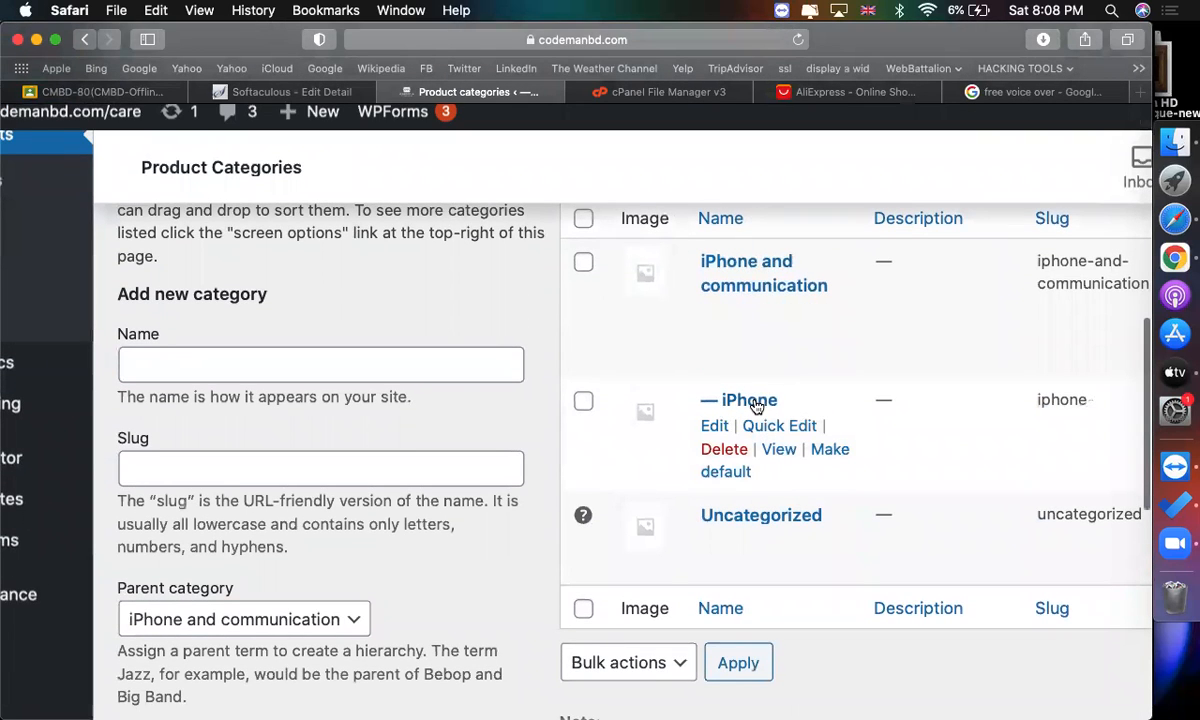
scroll(551, 384, up, 1)
click(447, 400)
text(adn)
key(BackSpace)
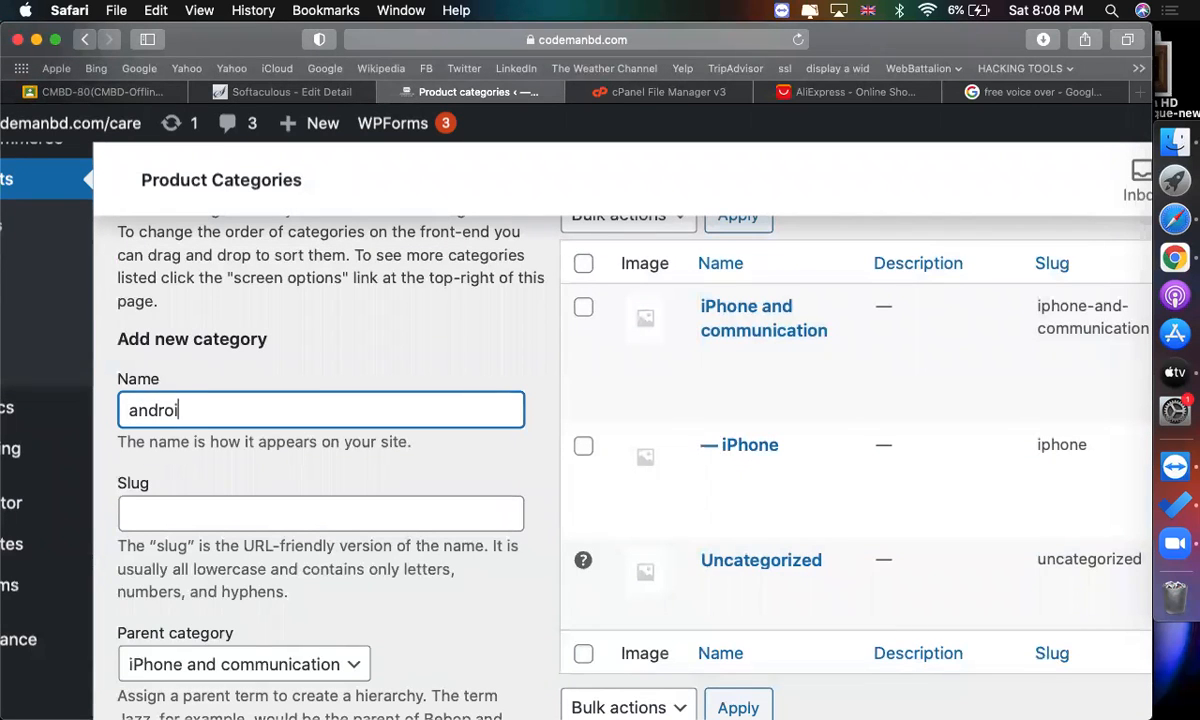
text(roid phone)
scroll(517, 444, down, 5)
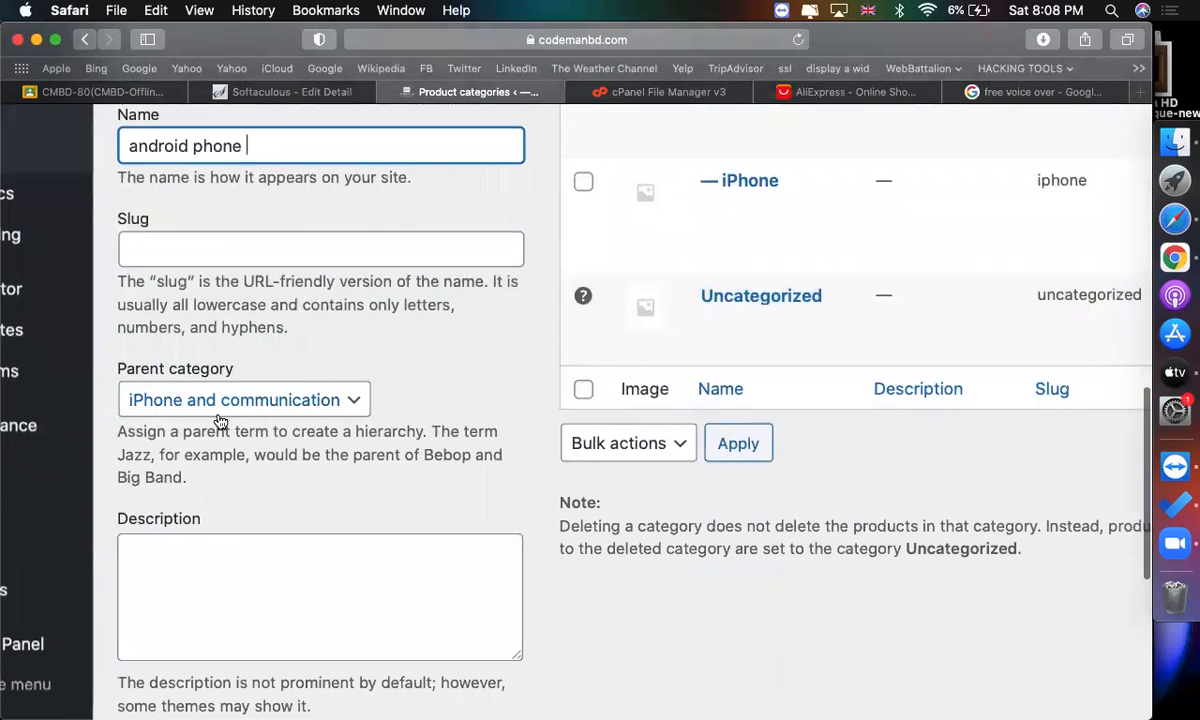
scroll(236, 415, down, 8)
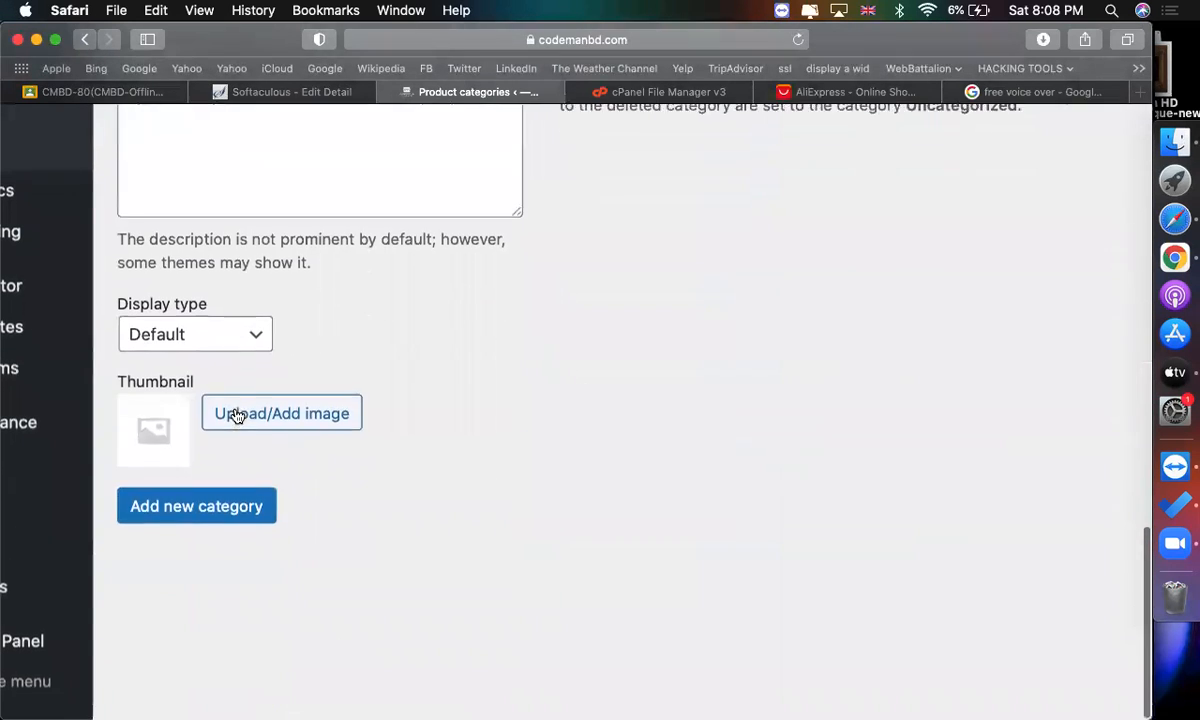
click(249, 509)
scroll(510, 494, down, 5)
scroll(510, 494, up, 10)
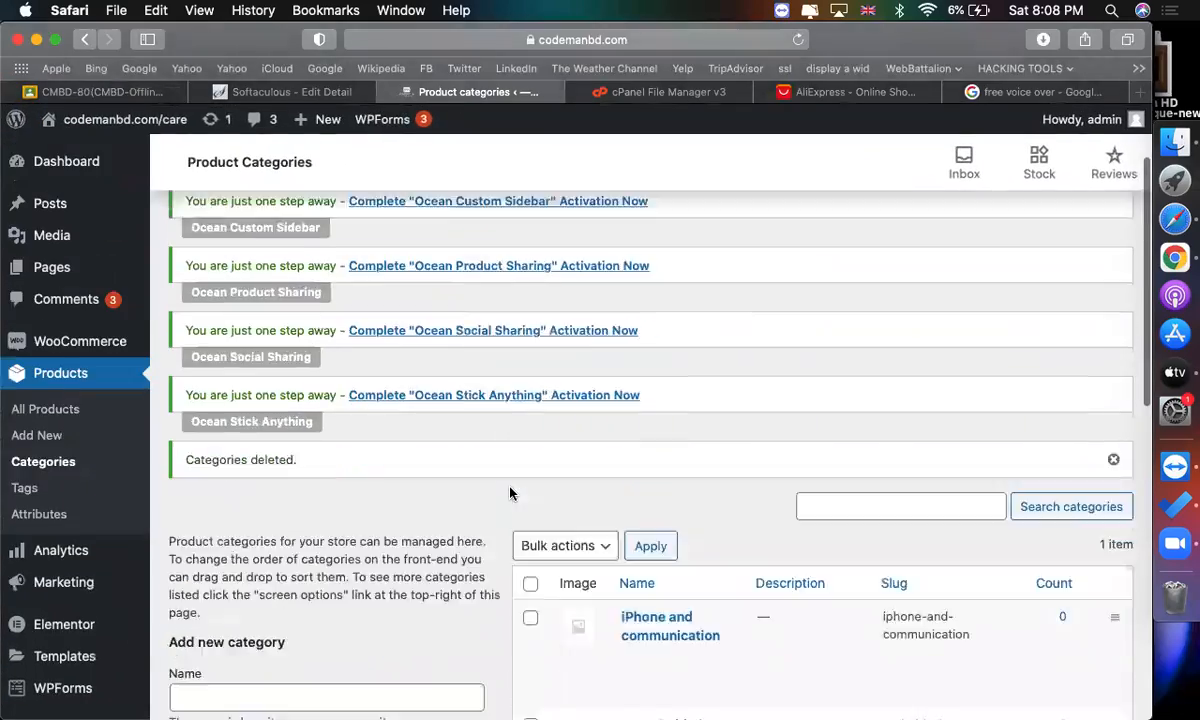
key(super+shift+backslash)
click(710, 254)
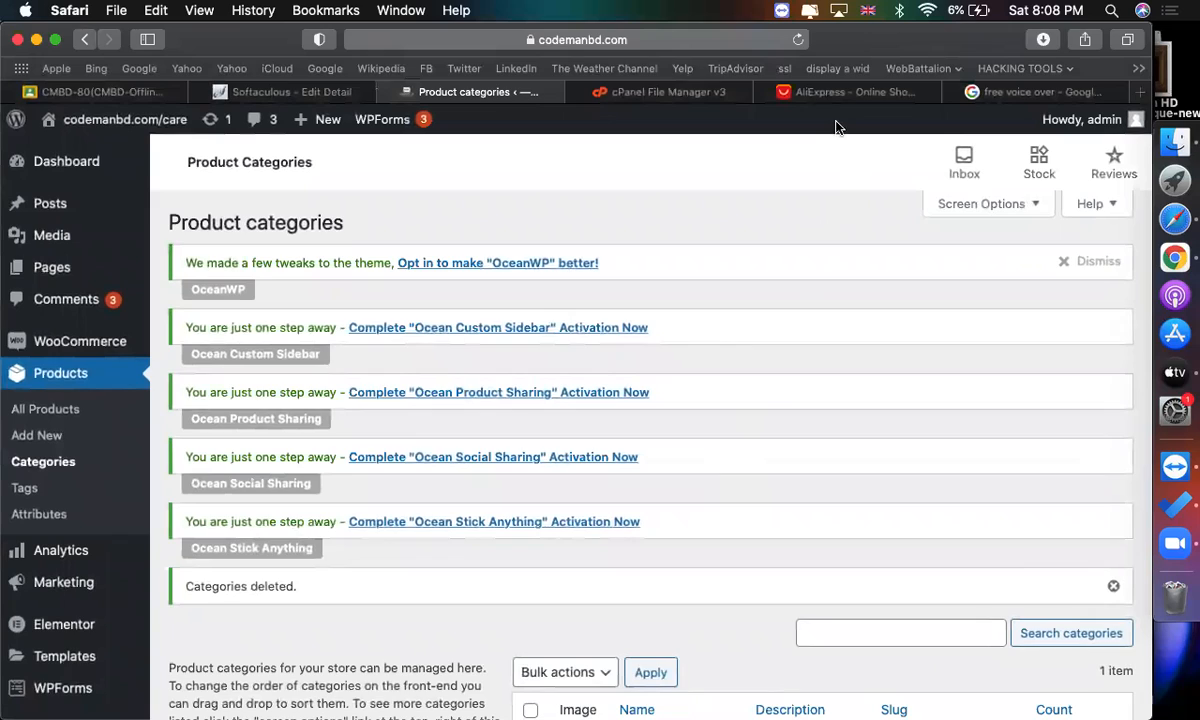
scroll(710, 543, down, 10)
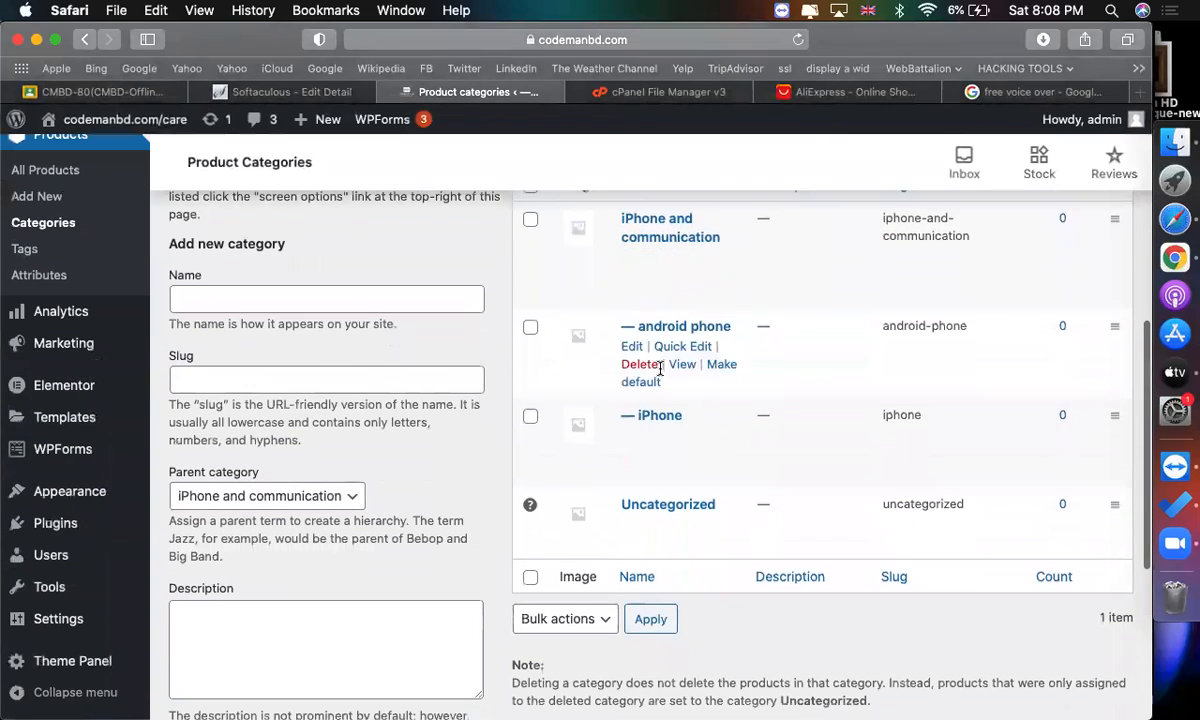
Switch to the AliExpress tab and browse the Computer, Office & Security category menu.
click(790, 91)
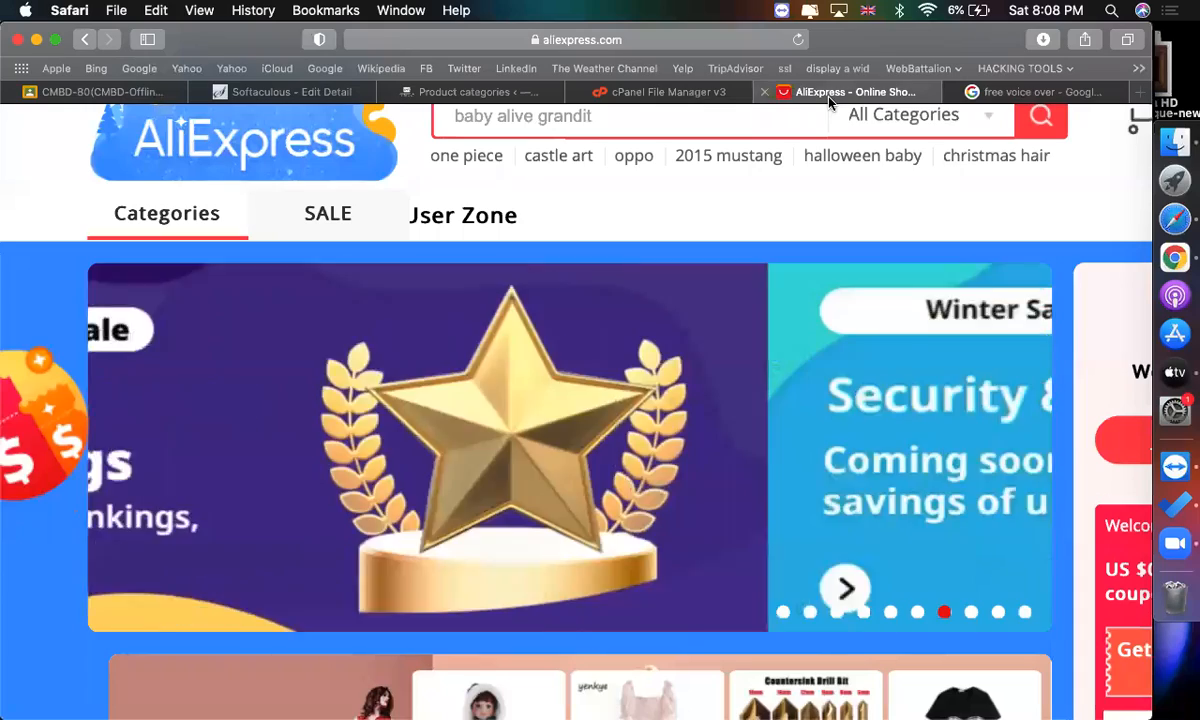
mouse_move(178, 215)
mouse_move(182, 410)
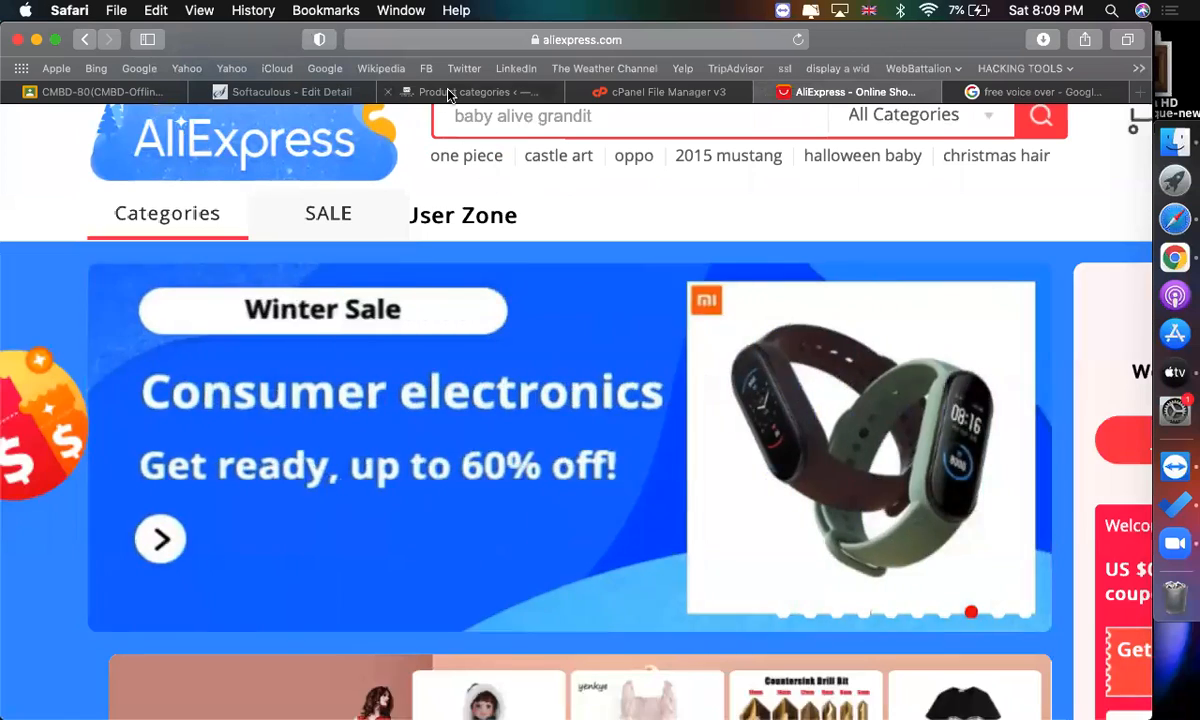
Add a top-level product category named computer office and security with no parent category.
click(458, 91)
click(296, 298)
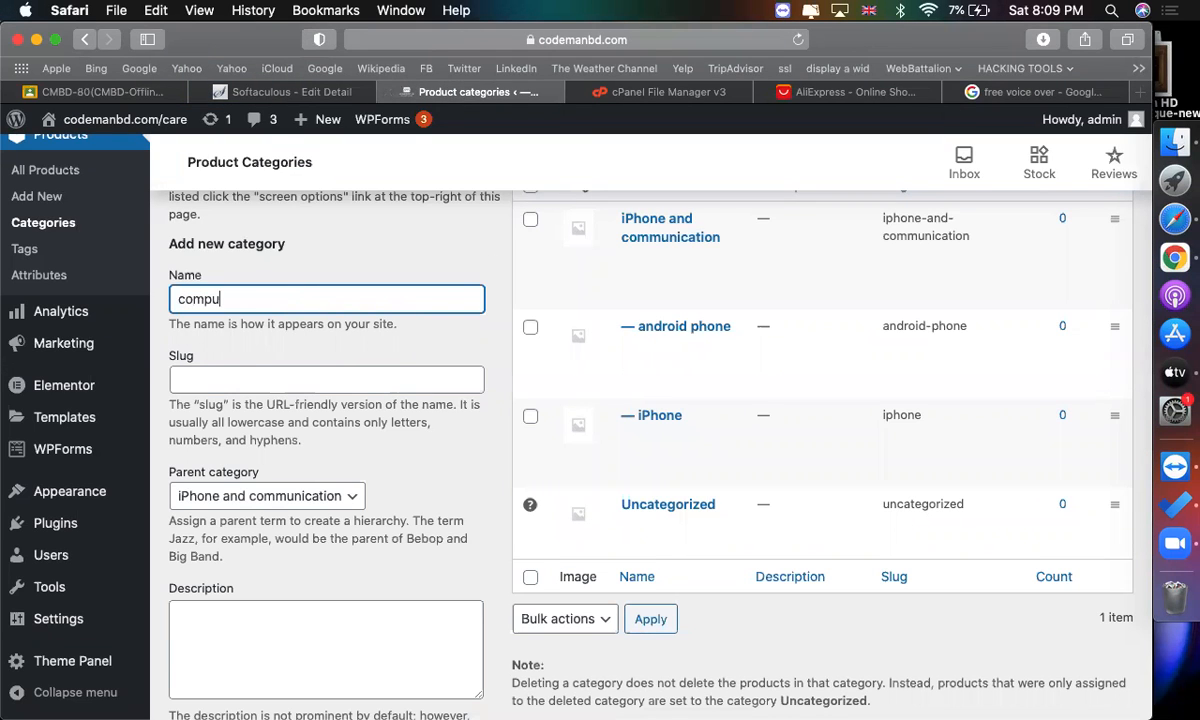
text(computer office and security)
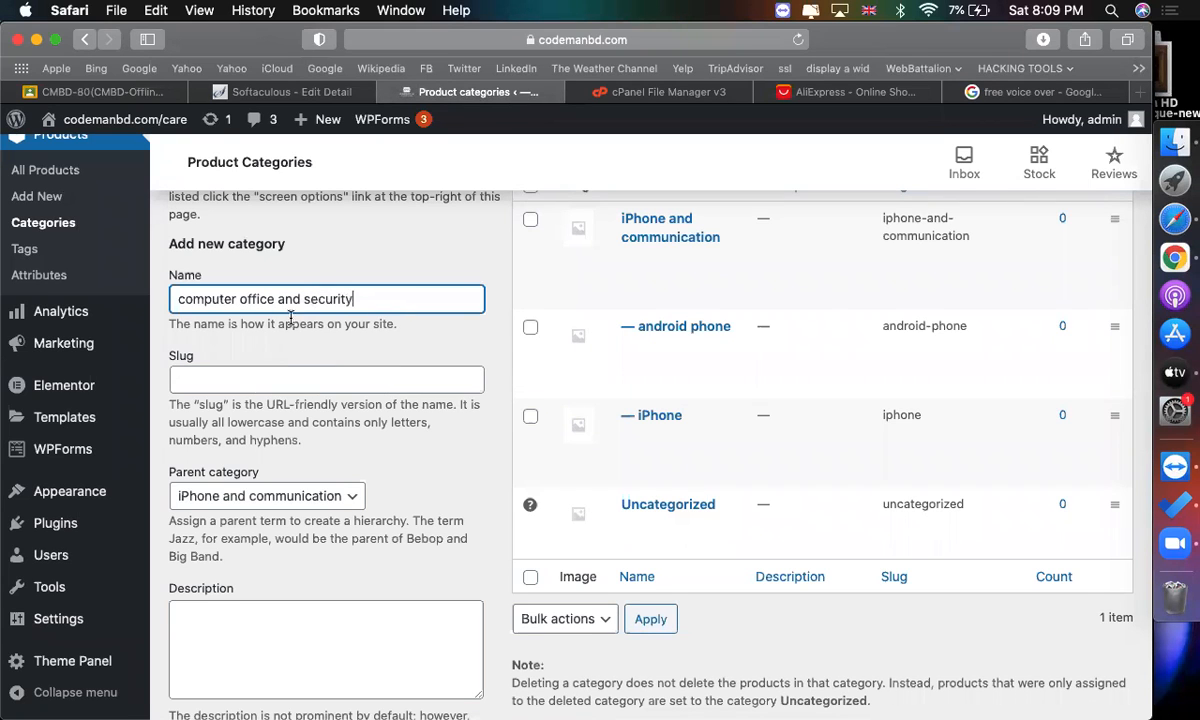
click(228, 500)
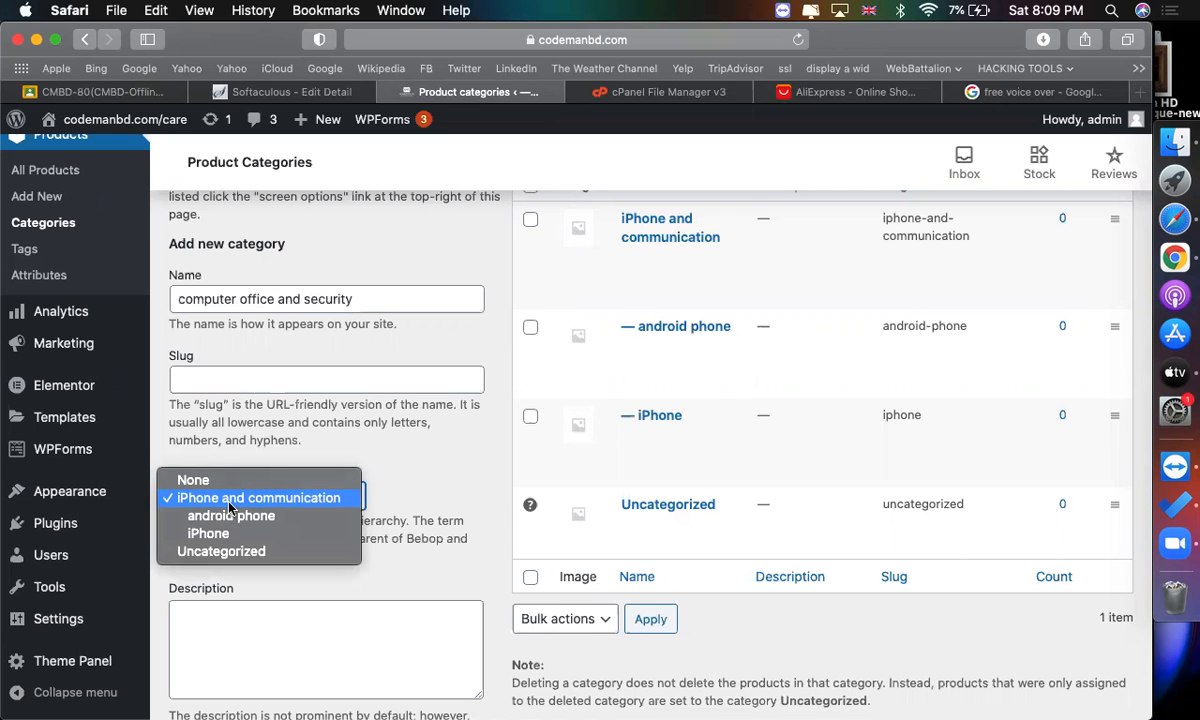
click(193, 480)
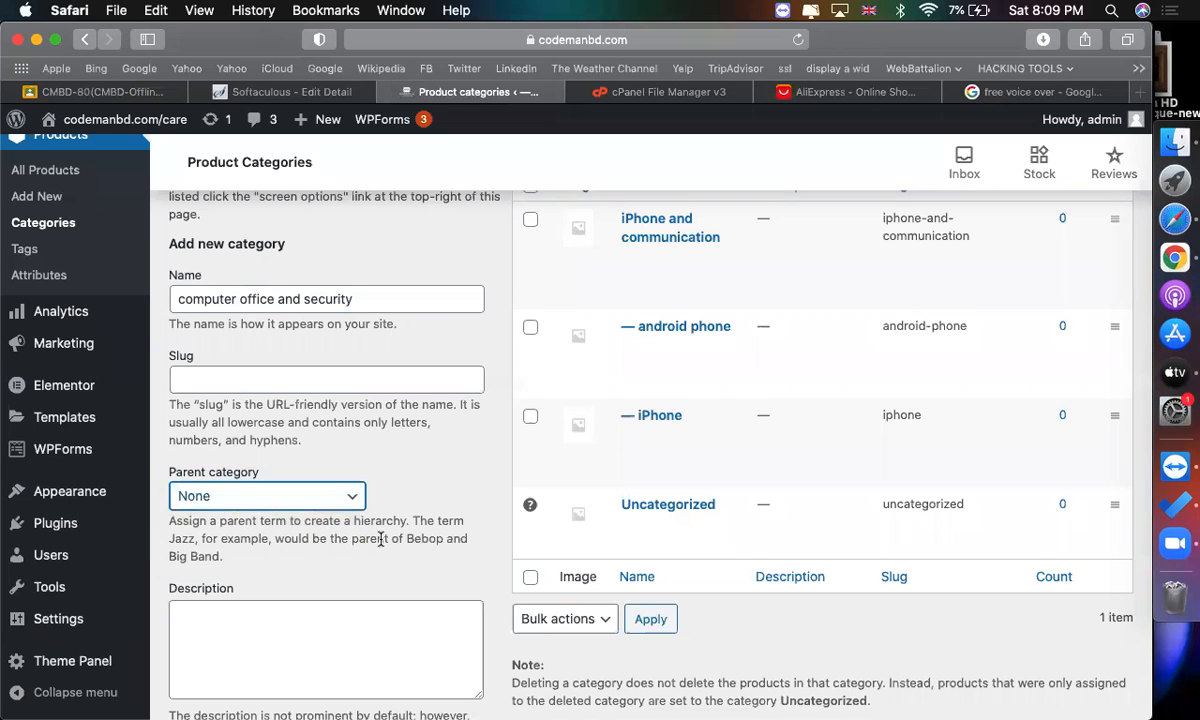
scroll(276, 545, down, 5)
click(276, 544)
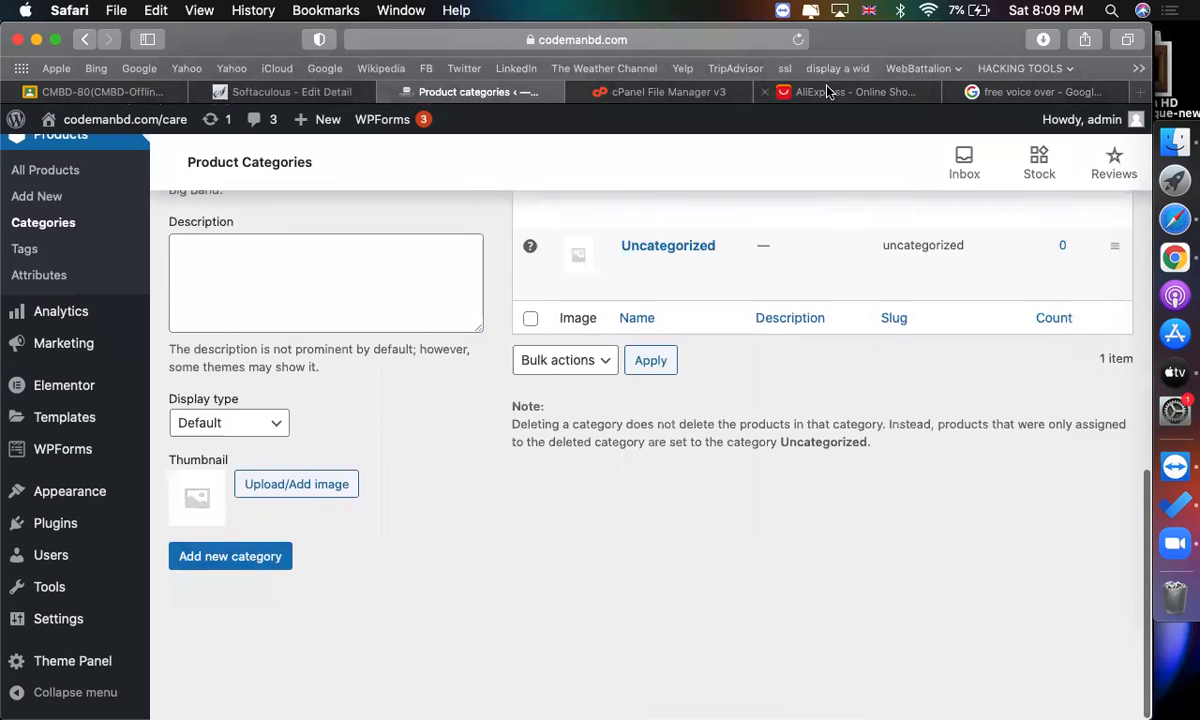
scroll(849, 199, up, 8)
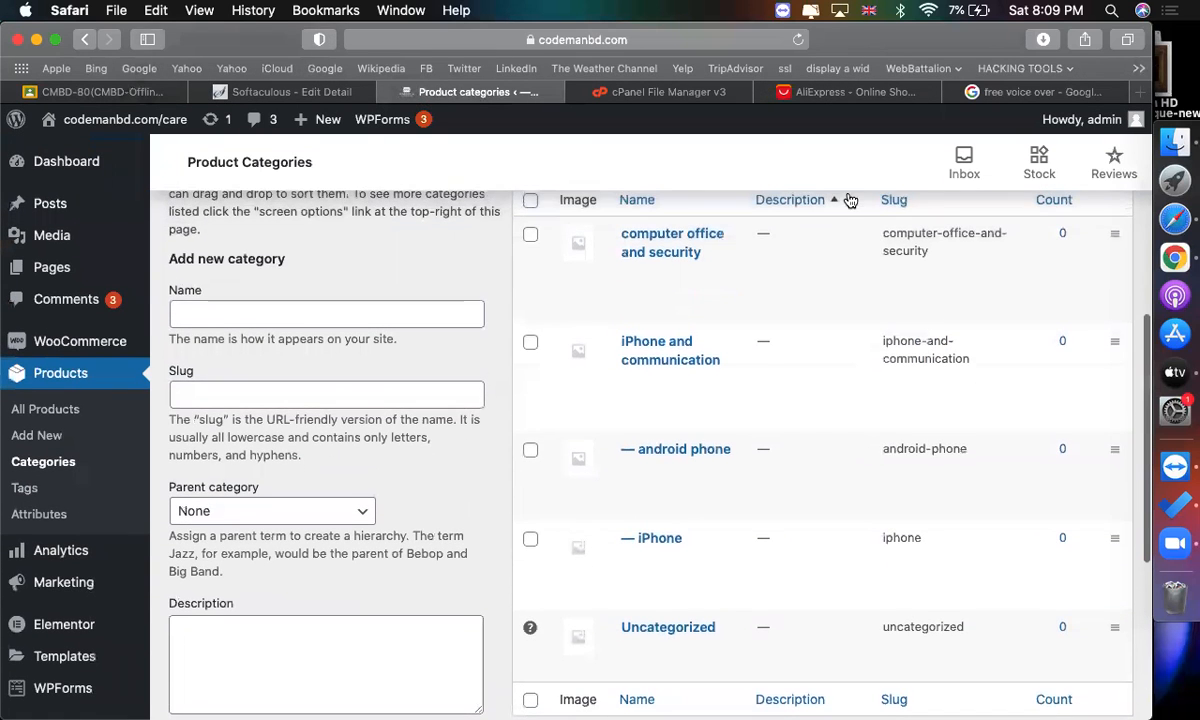
Add a category named desktop with computer office and security as its parent category.
scroll(545, 300, up, 1)
click(356, 348)
text(desktop)
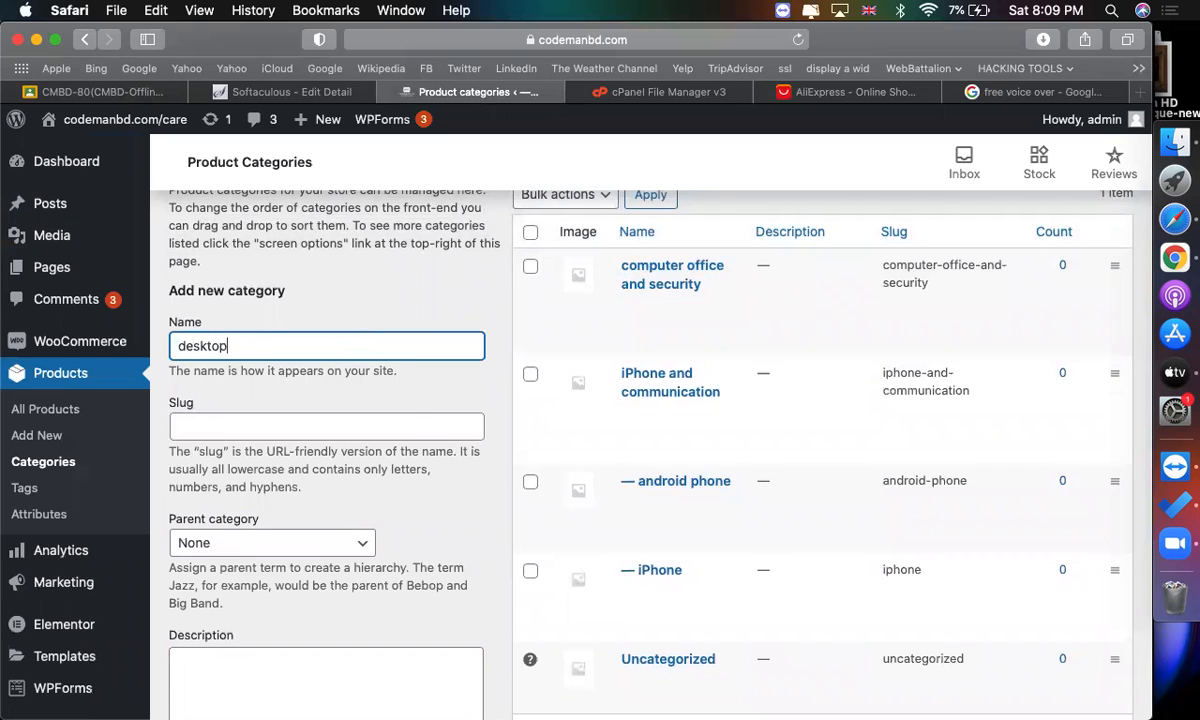
scroll(280, 380, down, 4)
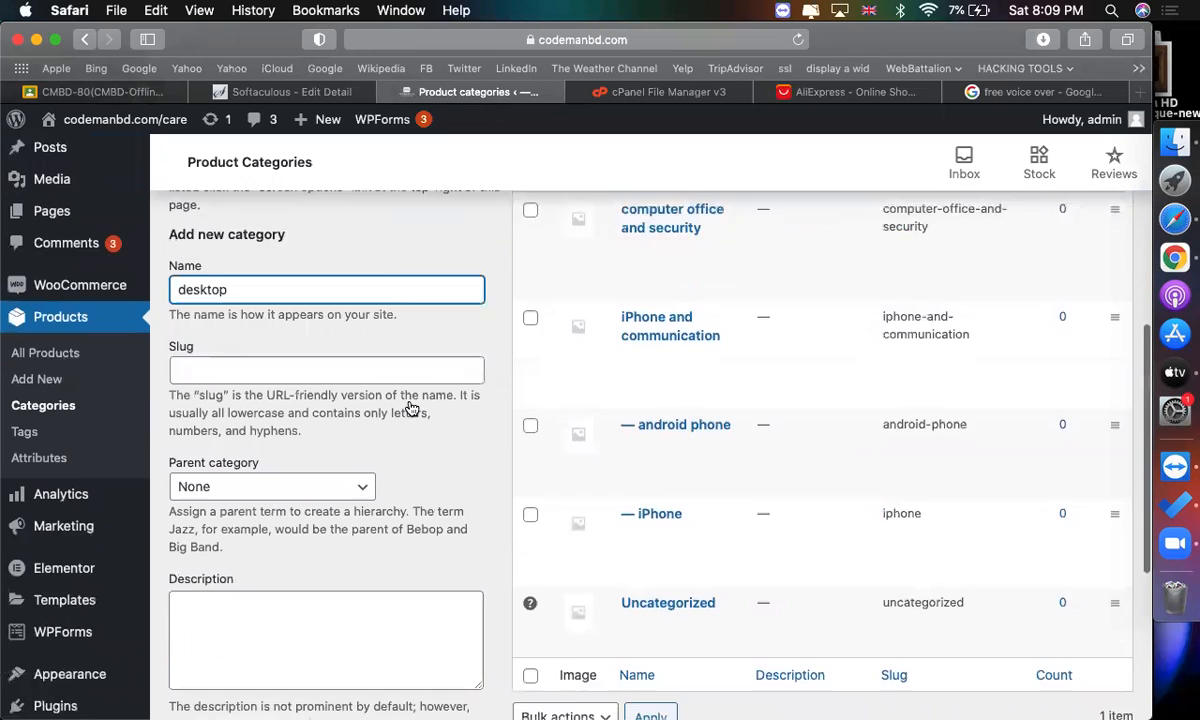
click(275, 374)
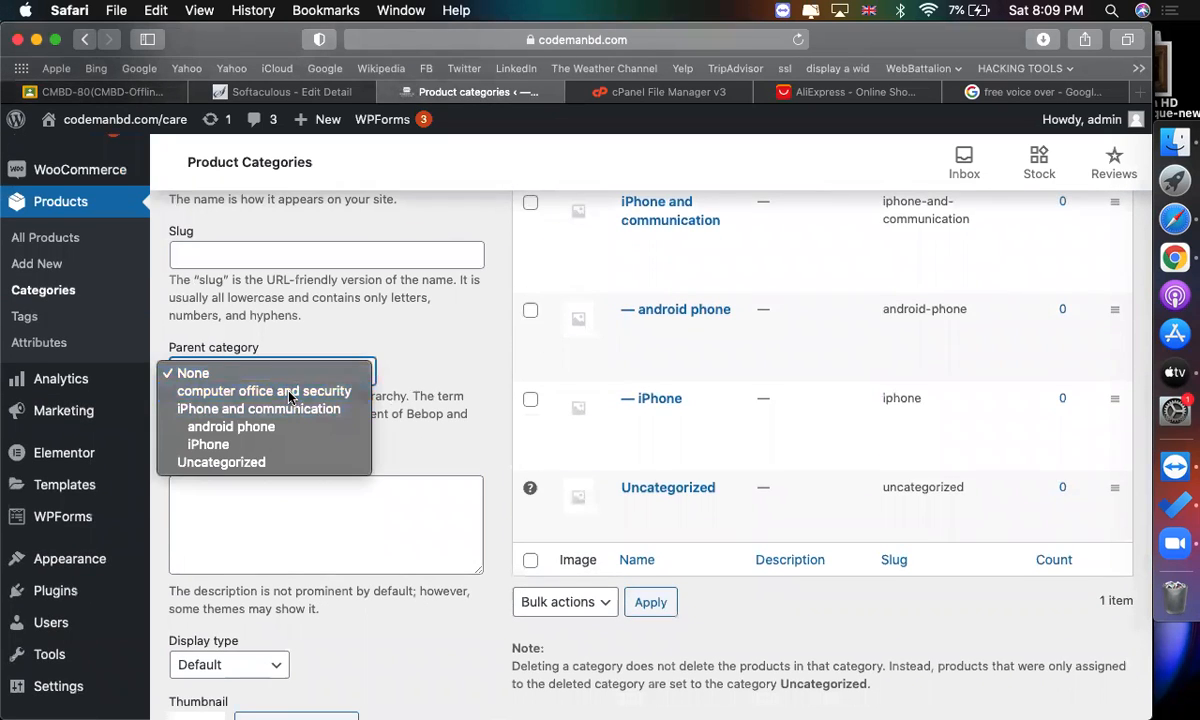
click(264, 391)
scroll(340, 540, down, 4)
click(232, 634)
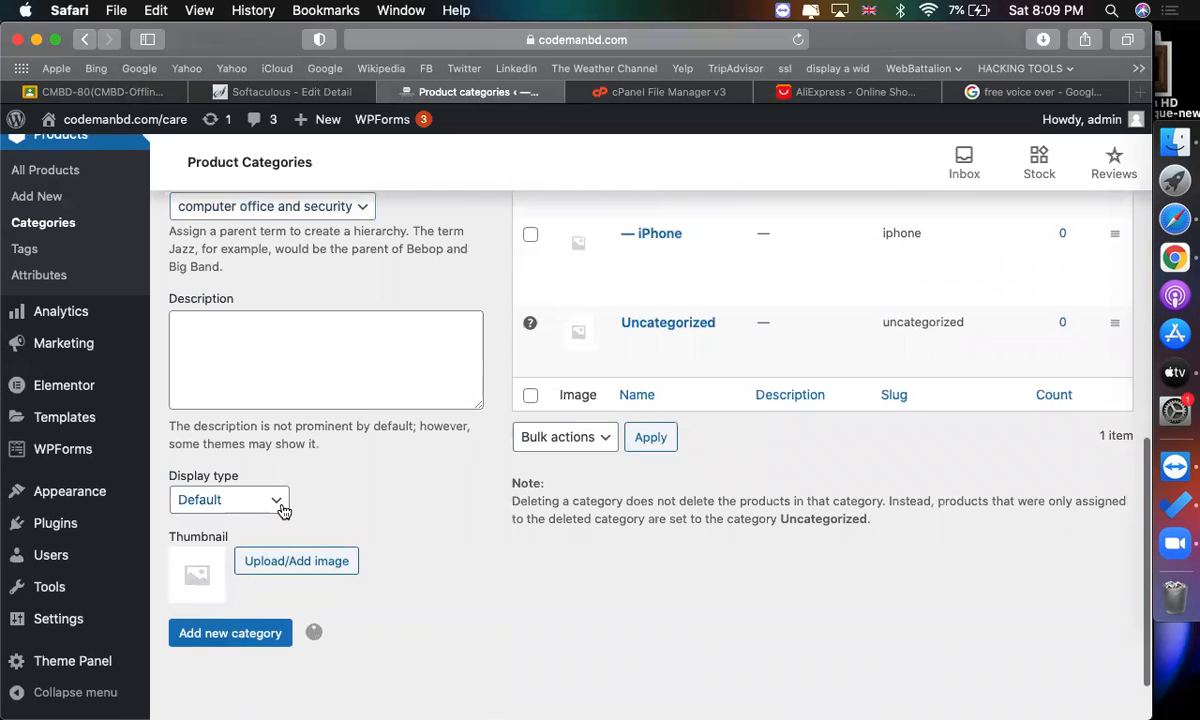
scroll(356, 324, up, 5)
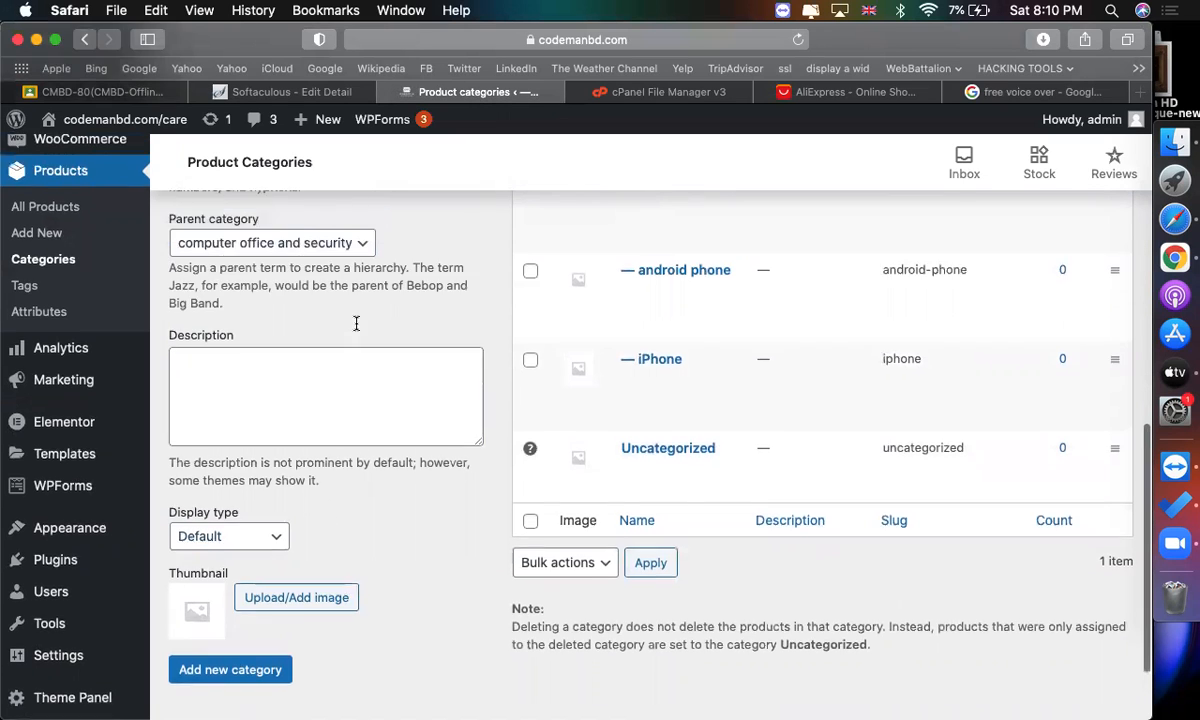
Add a category named laptop under the computer office and security parent.
click(300, 279)
text(d)
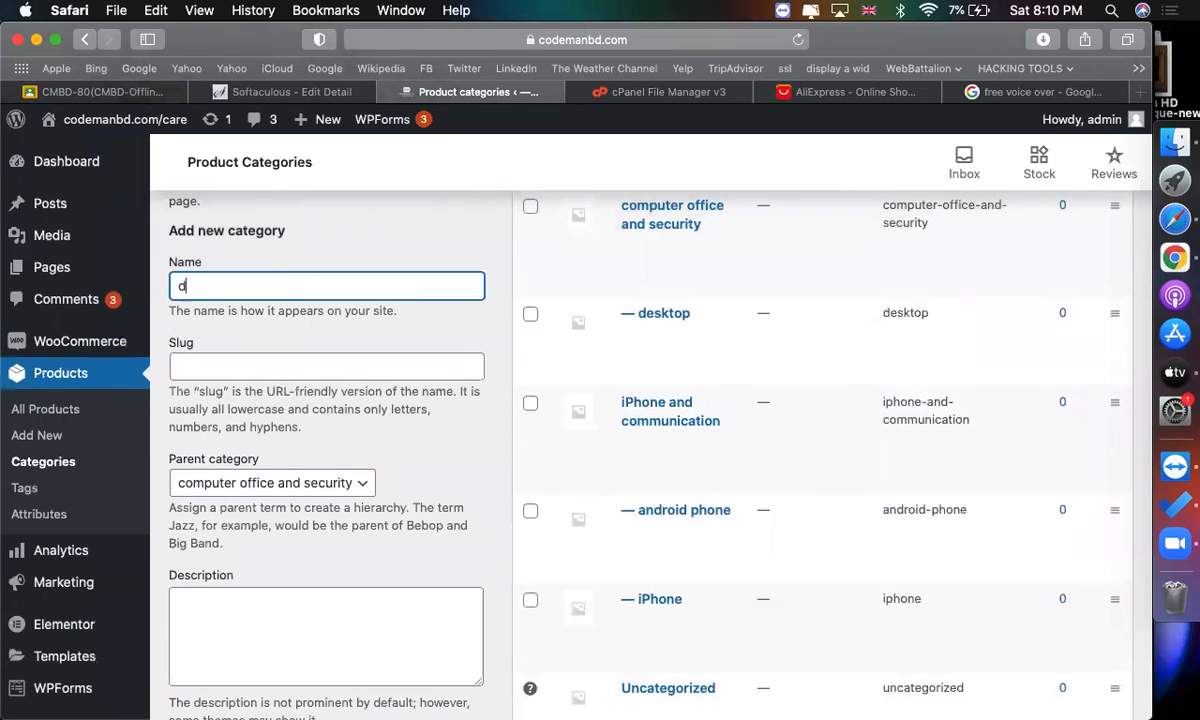
text(esktp)
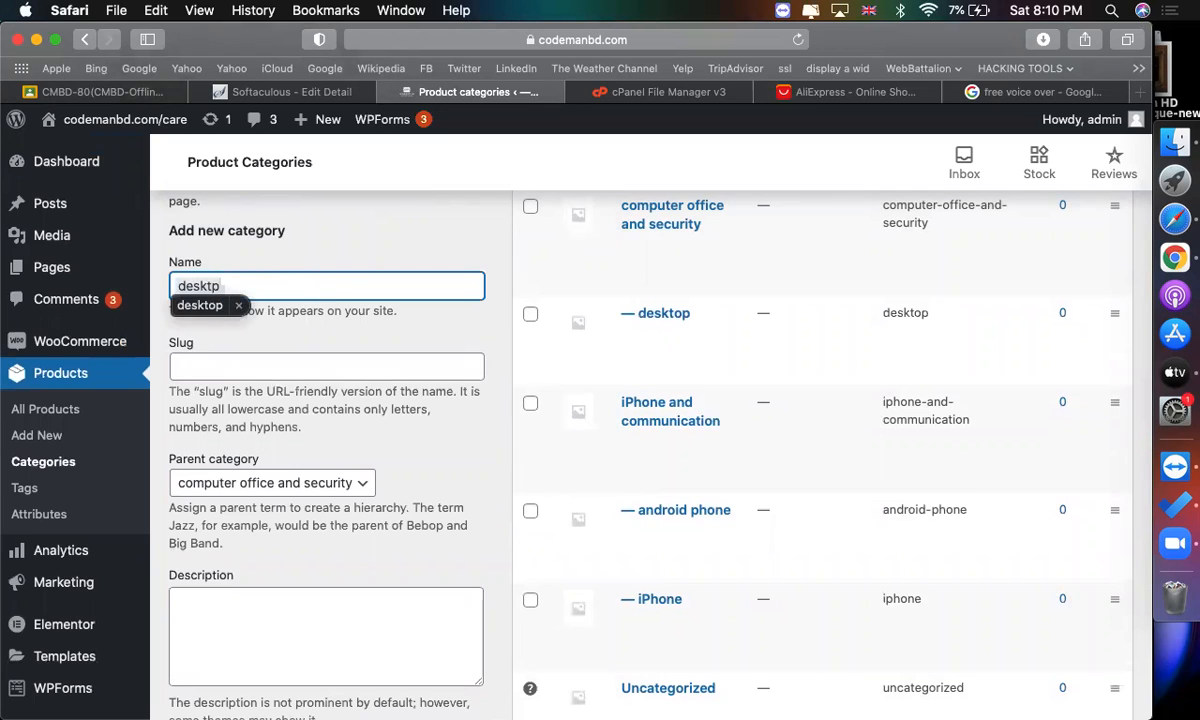
key(super+a)
text(lap)
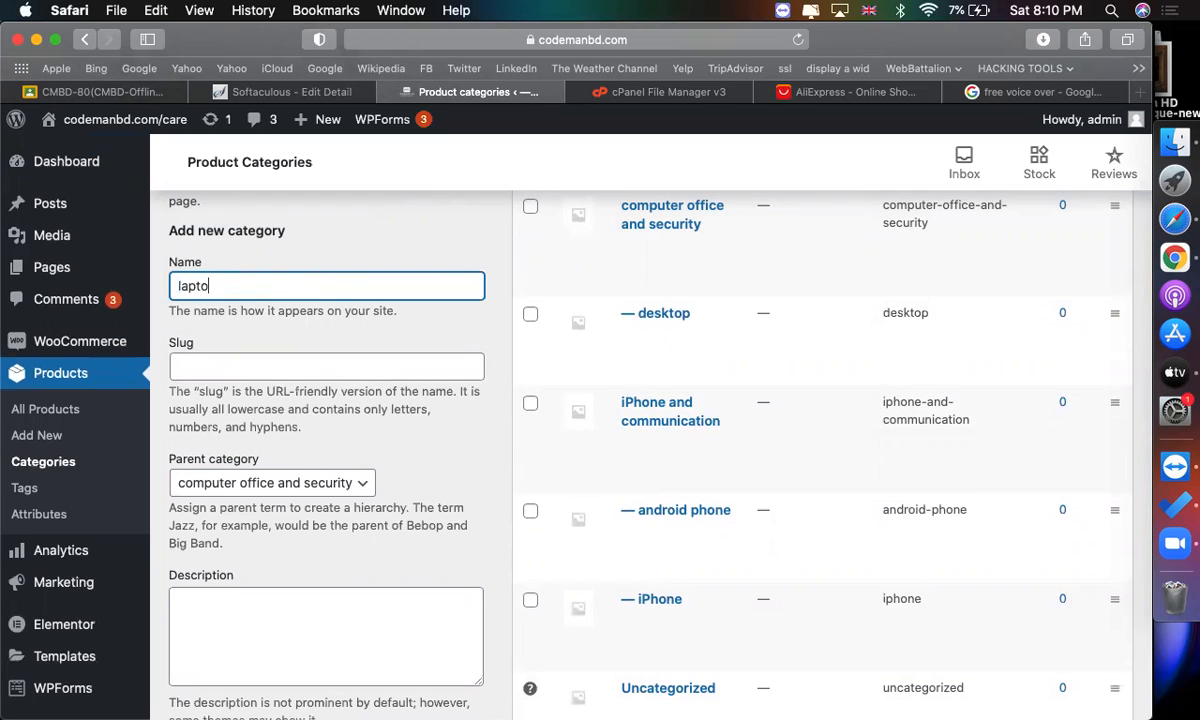
scroll(327, 411, down, 5)
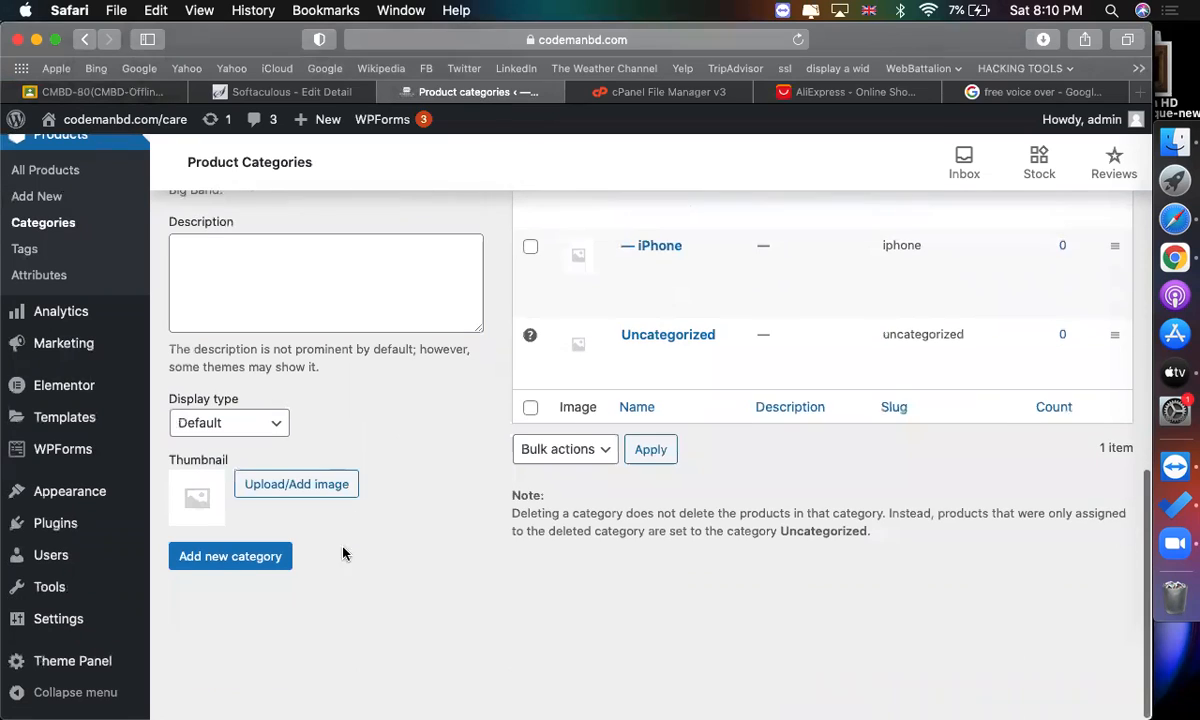
click(215, 557)
scroll(399, 584, down, 8)
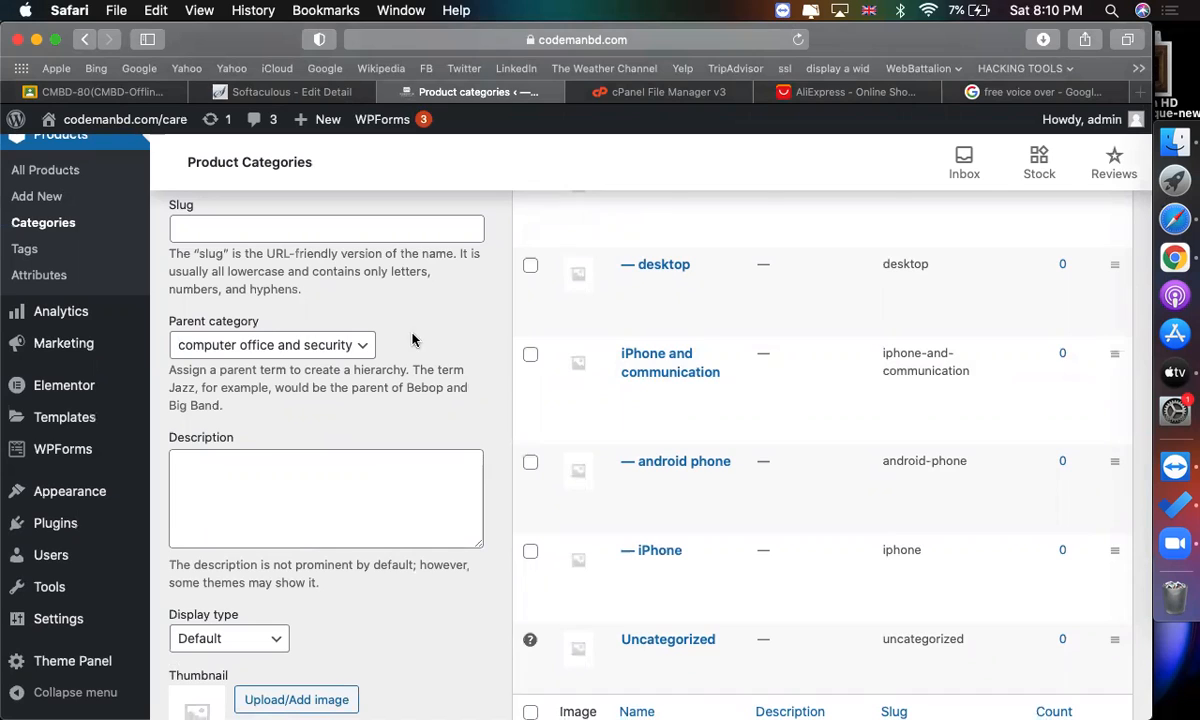
scroll(412, 337, up, 10)
scroll(412, 339, down, 2)
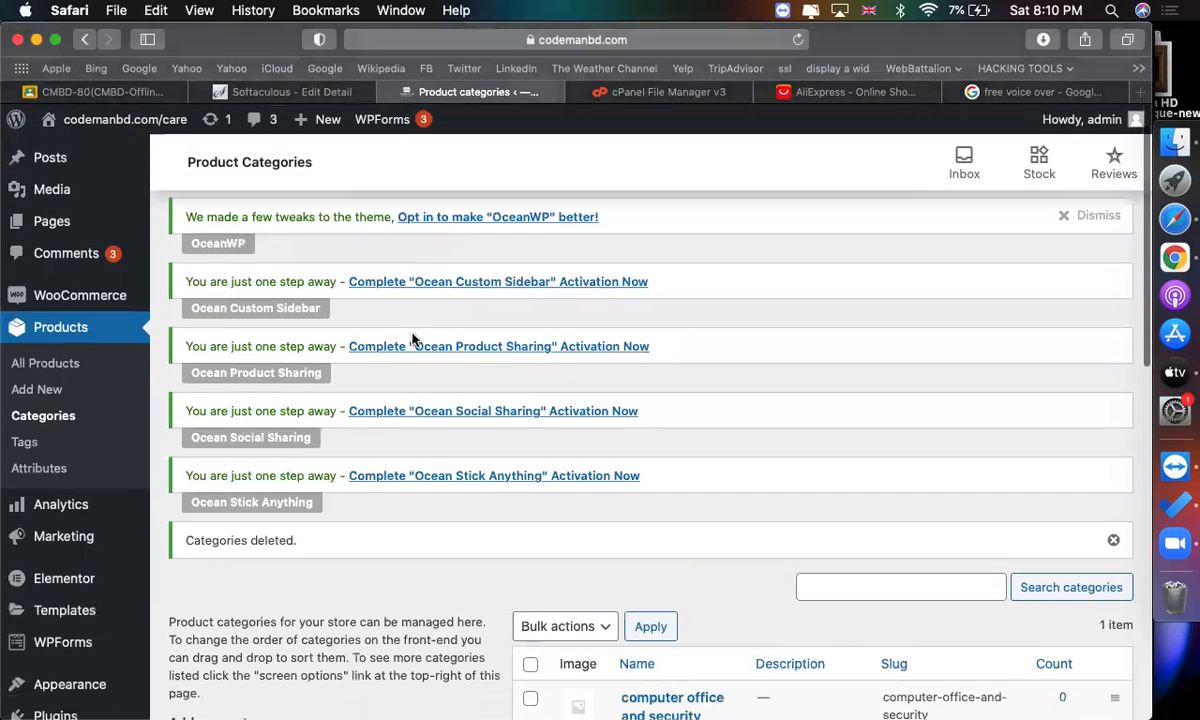
click(282, 90)
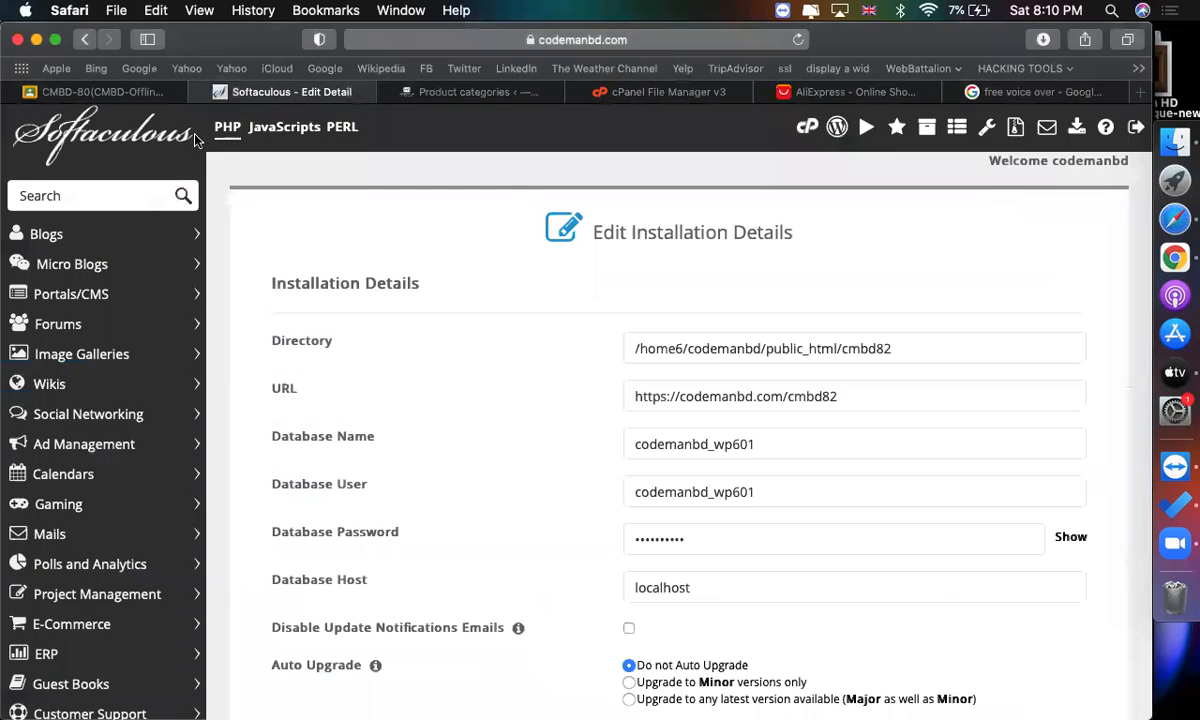
click(468, 93)
Open the site's front end in a new tab and examine its header menu.
mouse_move(75, 120)
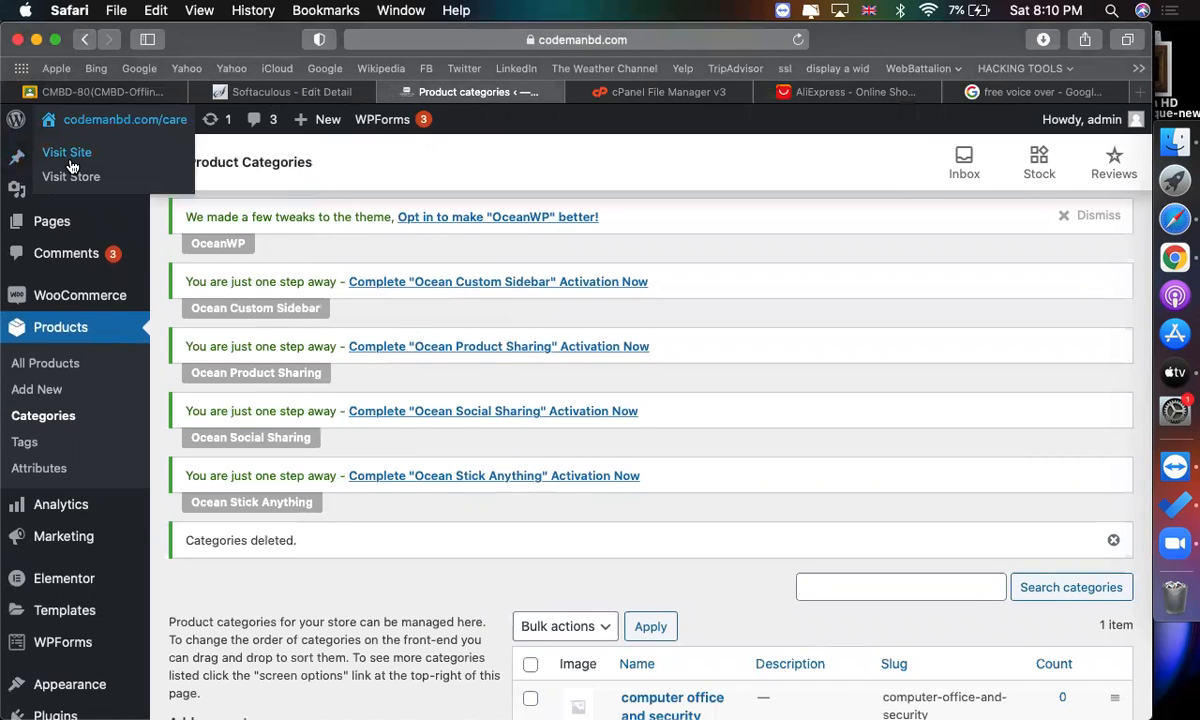
right_click(72, 160)
click(125, 172)
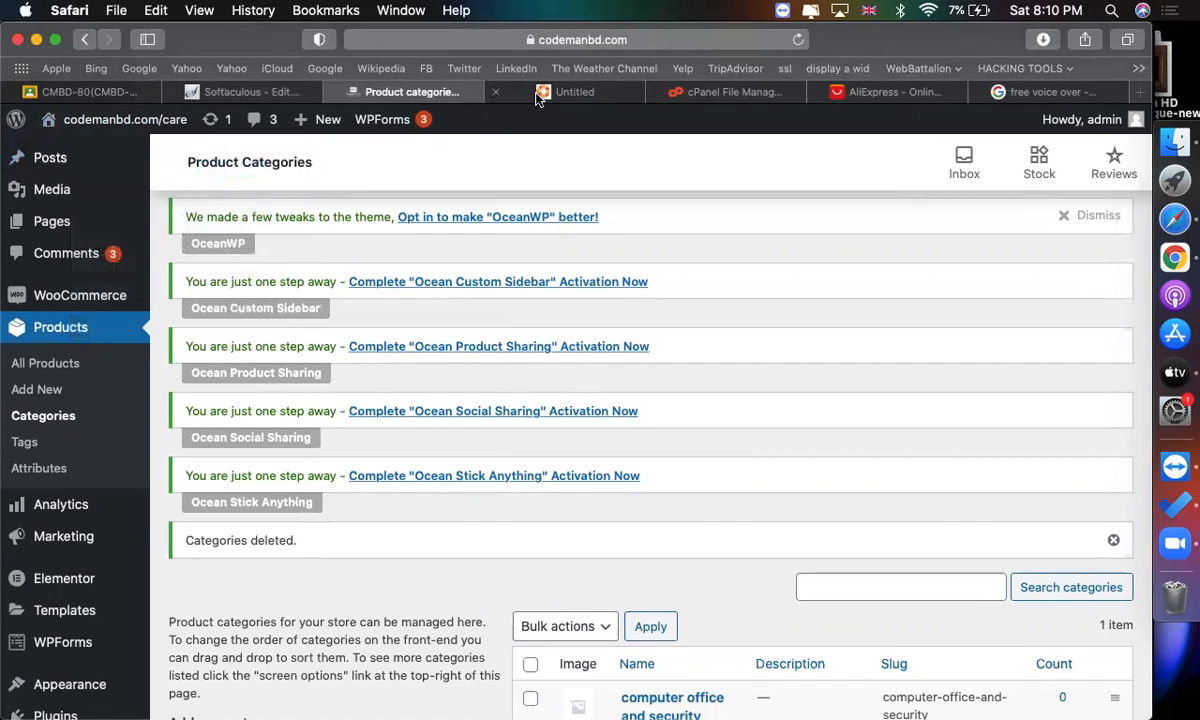
click(502, 86)
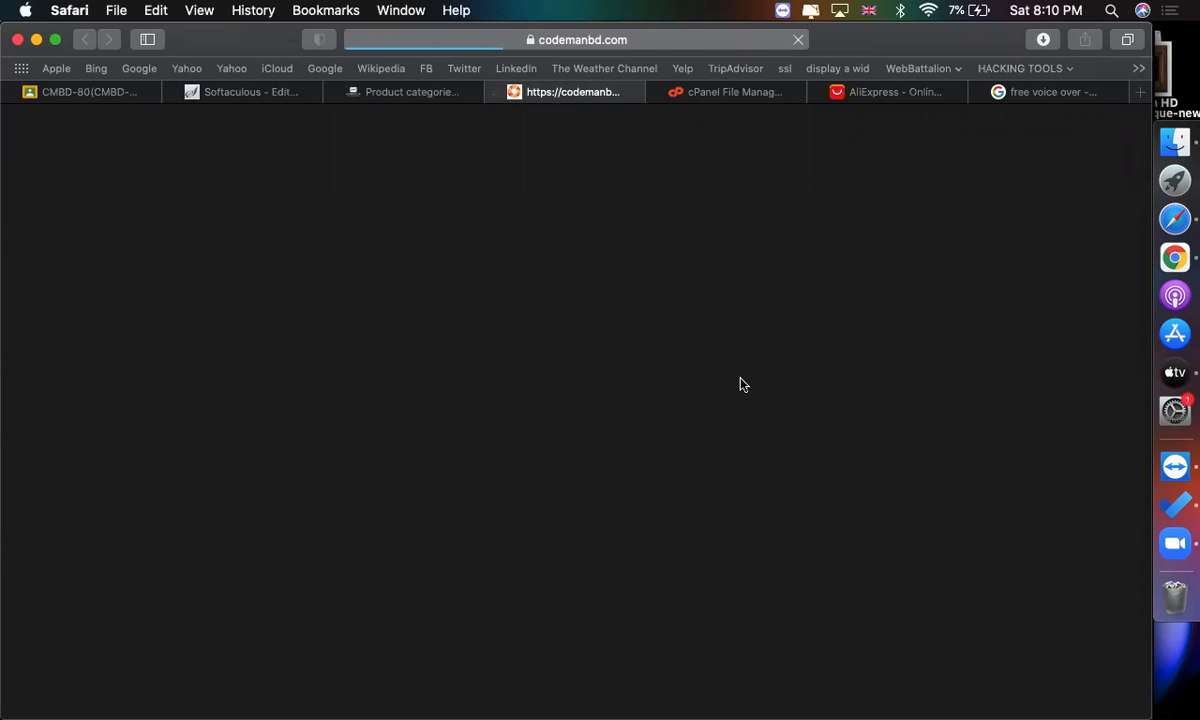
scroll(603, 472, down, 4)
scroll(603, 472, up, 3)
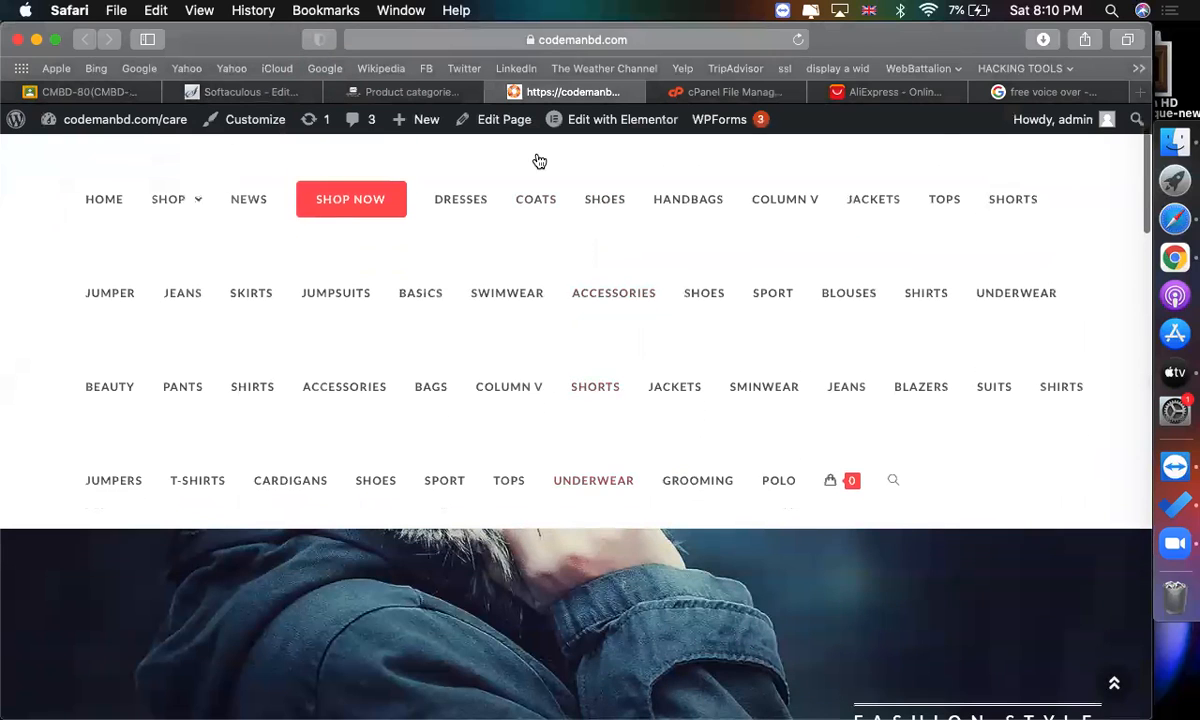
Go to the Menus screen and delete the Footer Menu.
click(418, 95)
scroll(350, 320, down, 5)
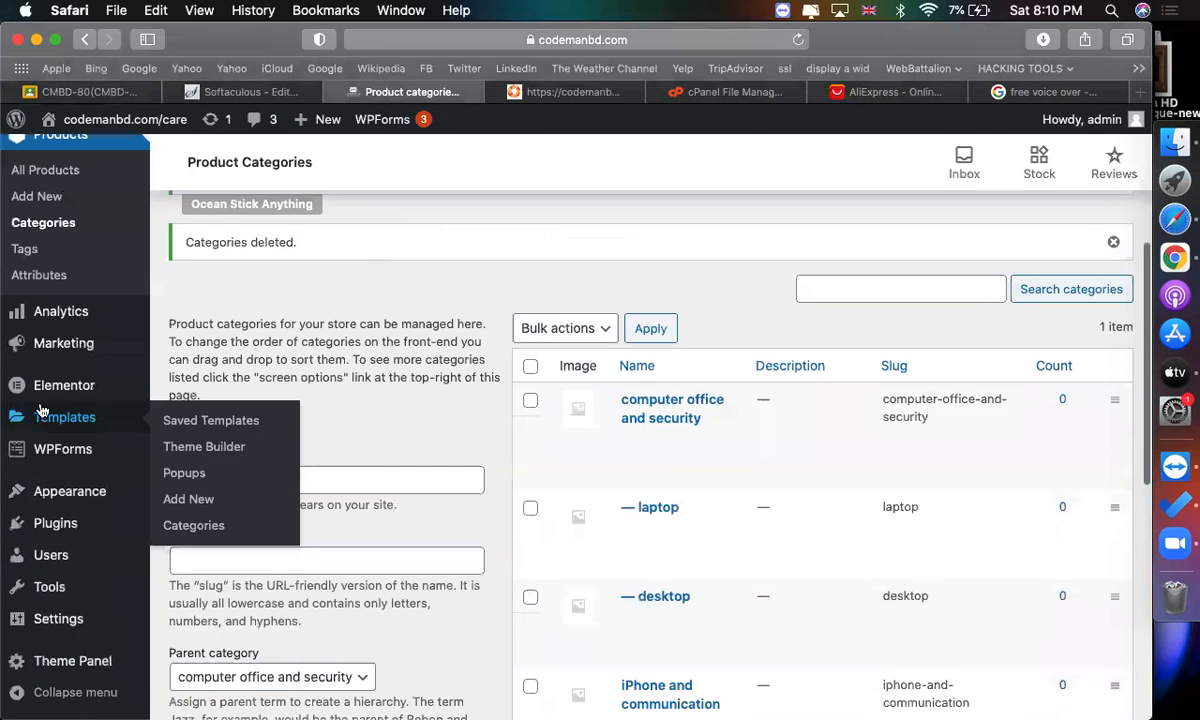
mouse_move(69, 491)
click(192, 576)
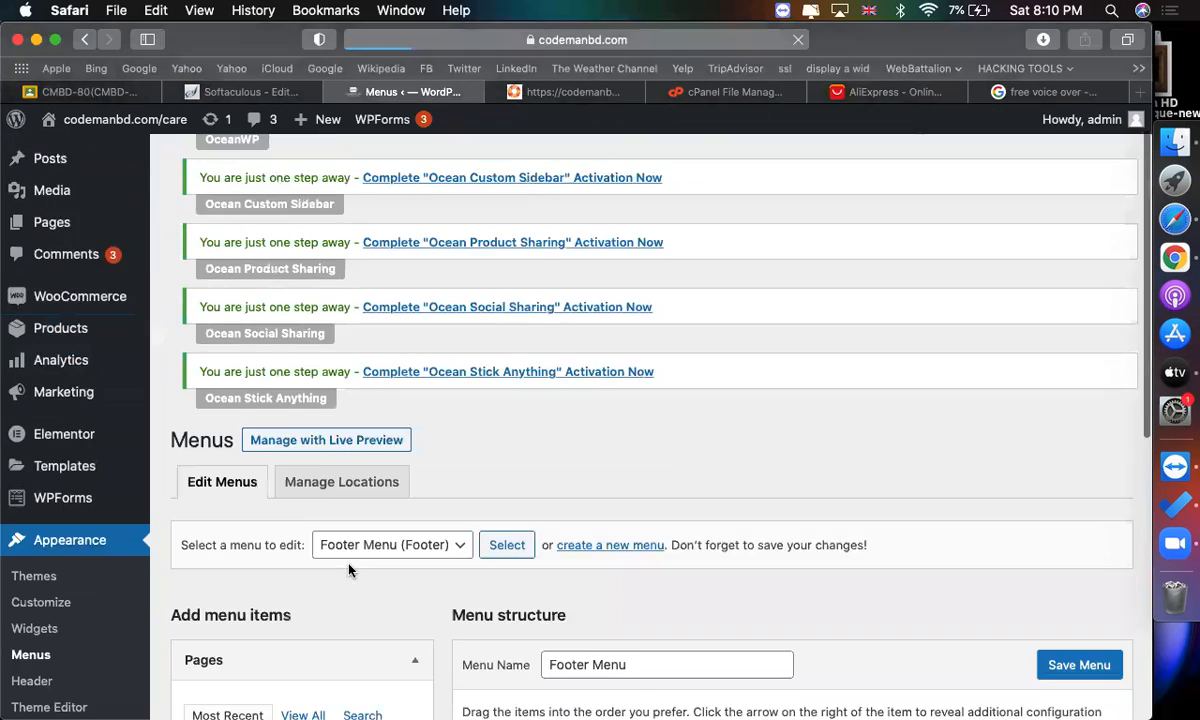
scroll(330, 530, down, 6)
scroll(336, 342, up, 3)
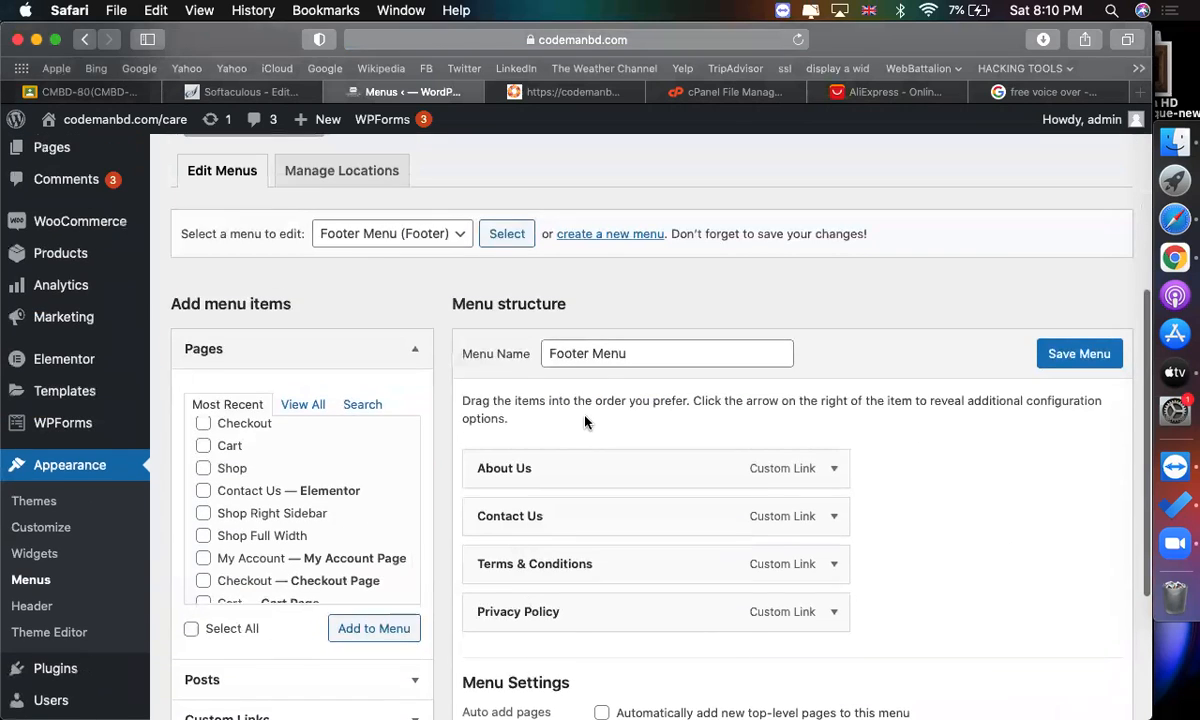
scroll(596, 366, down, 5)
scroll(596, 366, up, 2)
scroll(596, 366, down, 2)
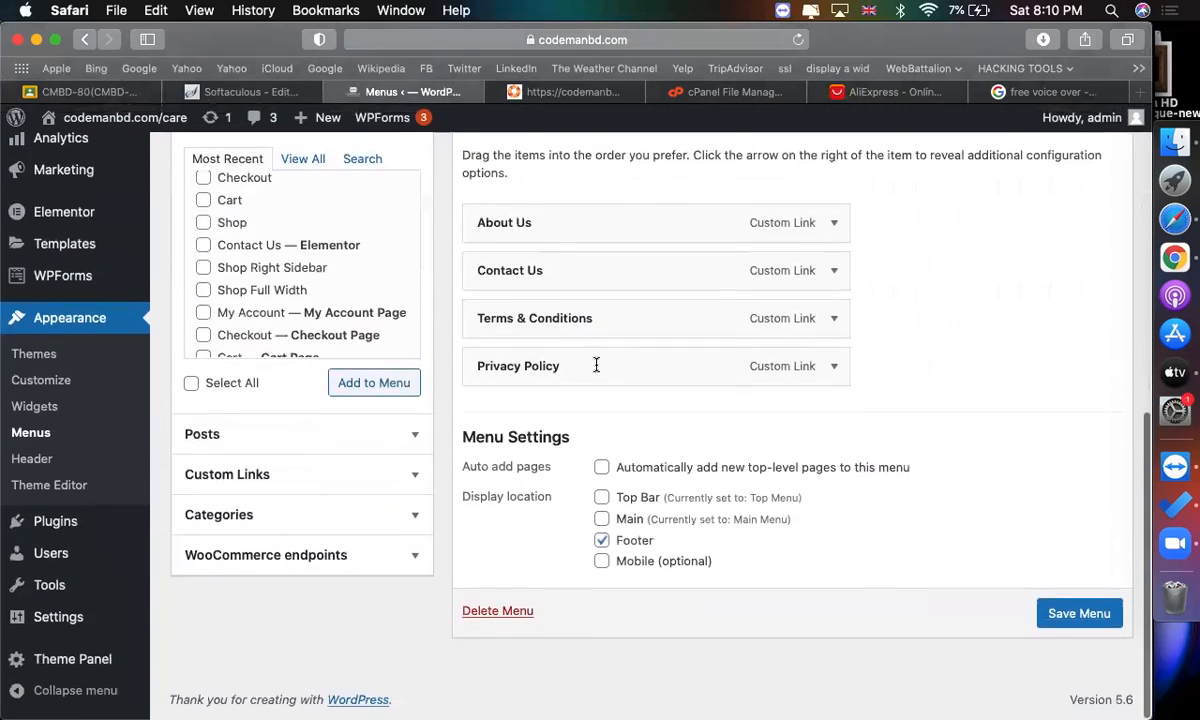
scroll(570, 434, up, 1)
scroll(540, 520, down, 1)
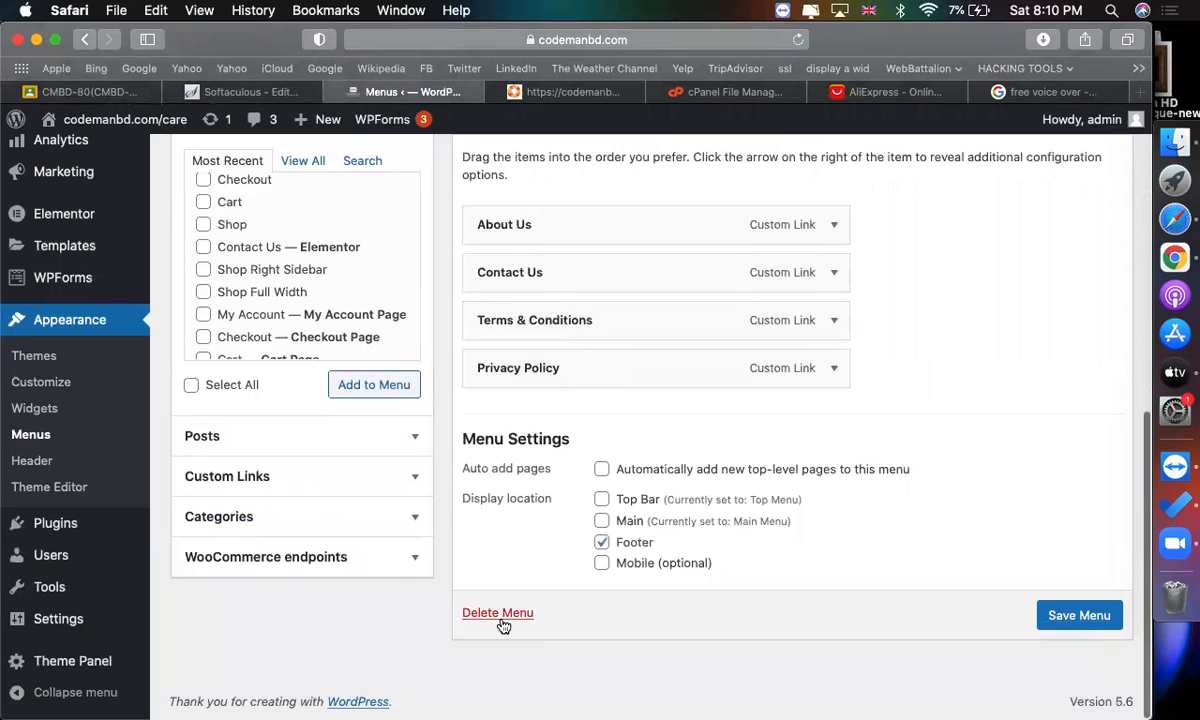
click(497, 613)
click(749, 407)
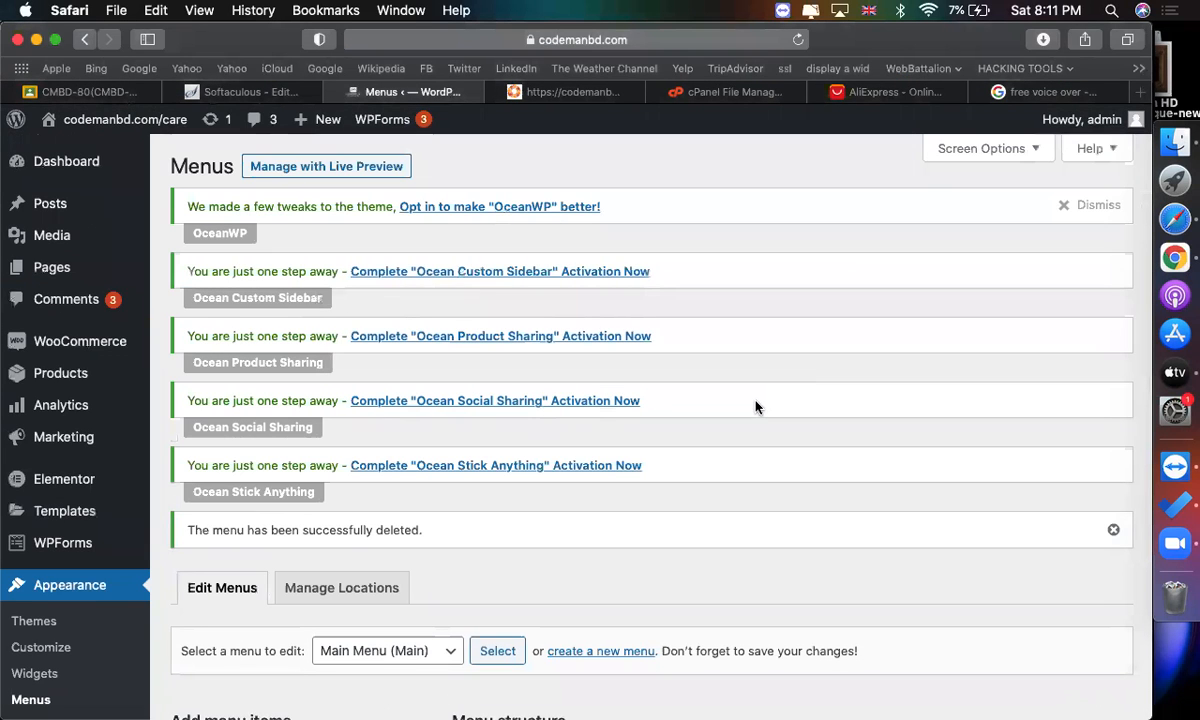
Delete the Main Menu.
scroll(757, 403, down, 10)
scroll(757, 403, up, 3)
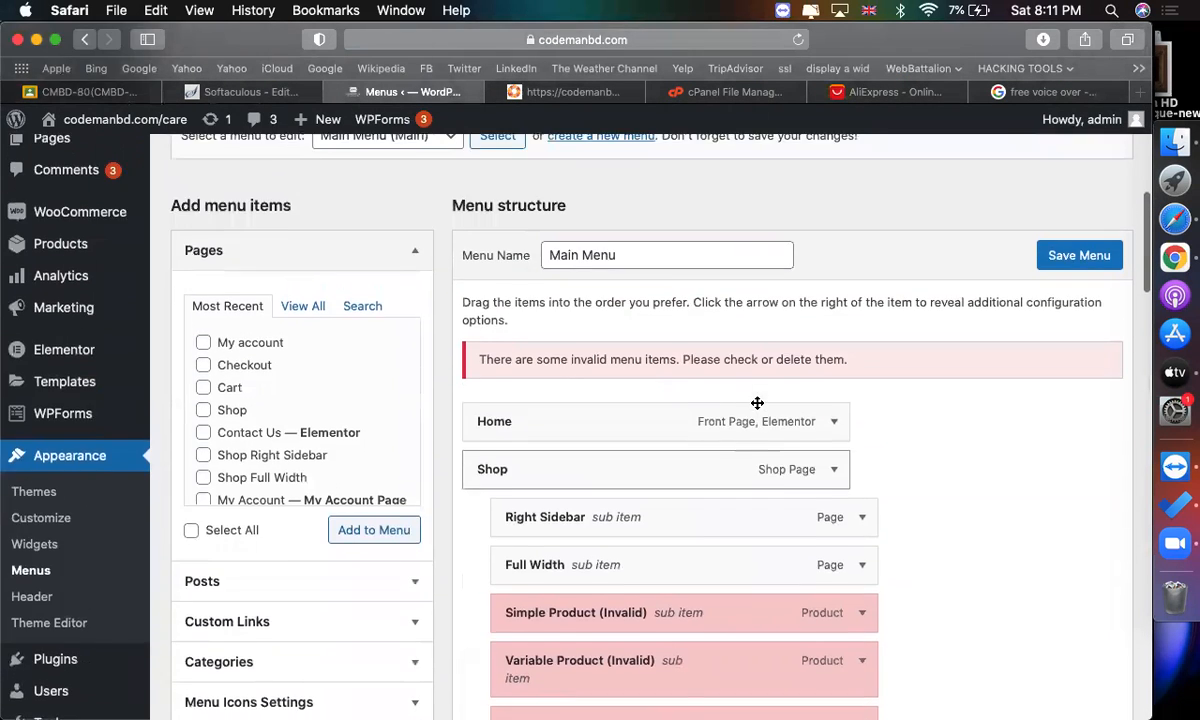
scroll(611, 262, down, 10)
scroll(592, 651, down, 15)
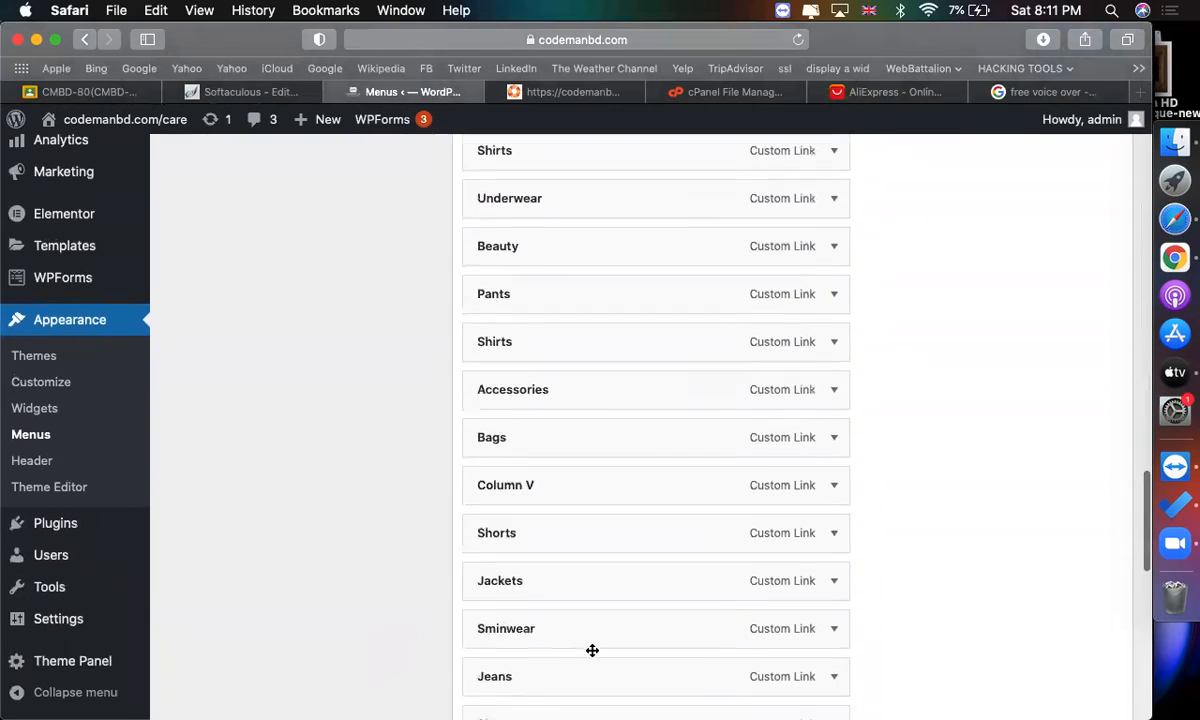
click(496, 611)
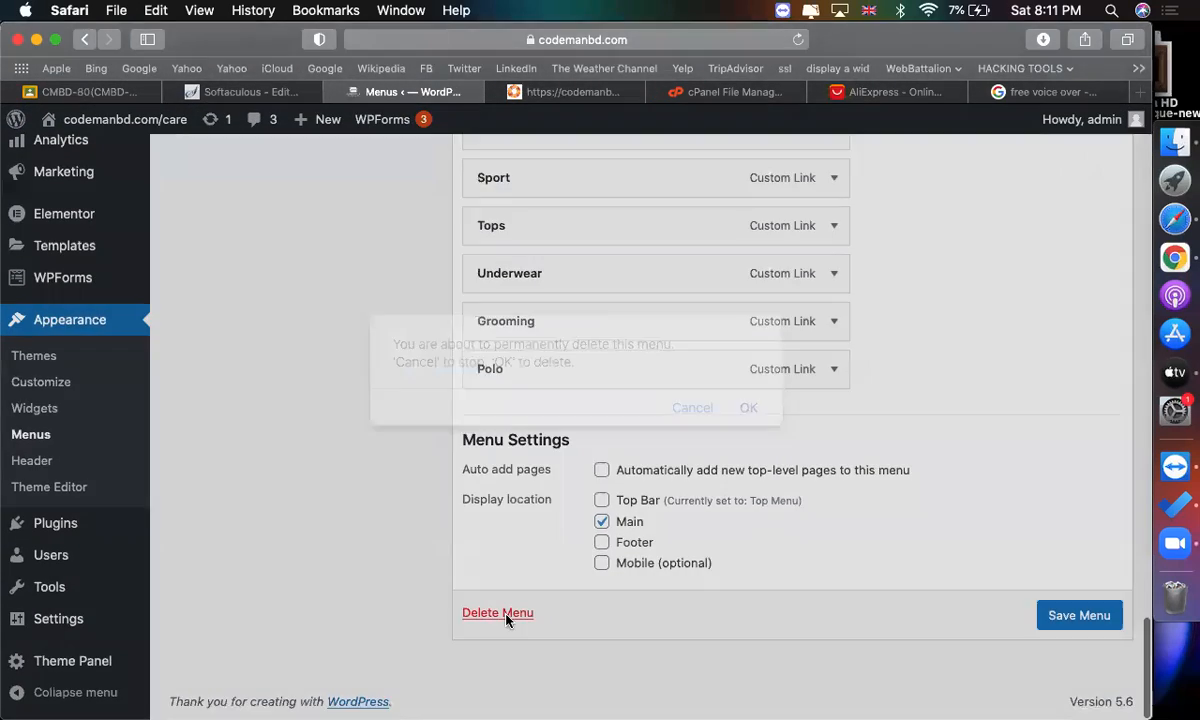
click(749, 409)
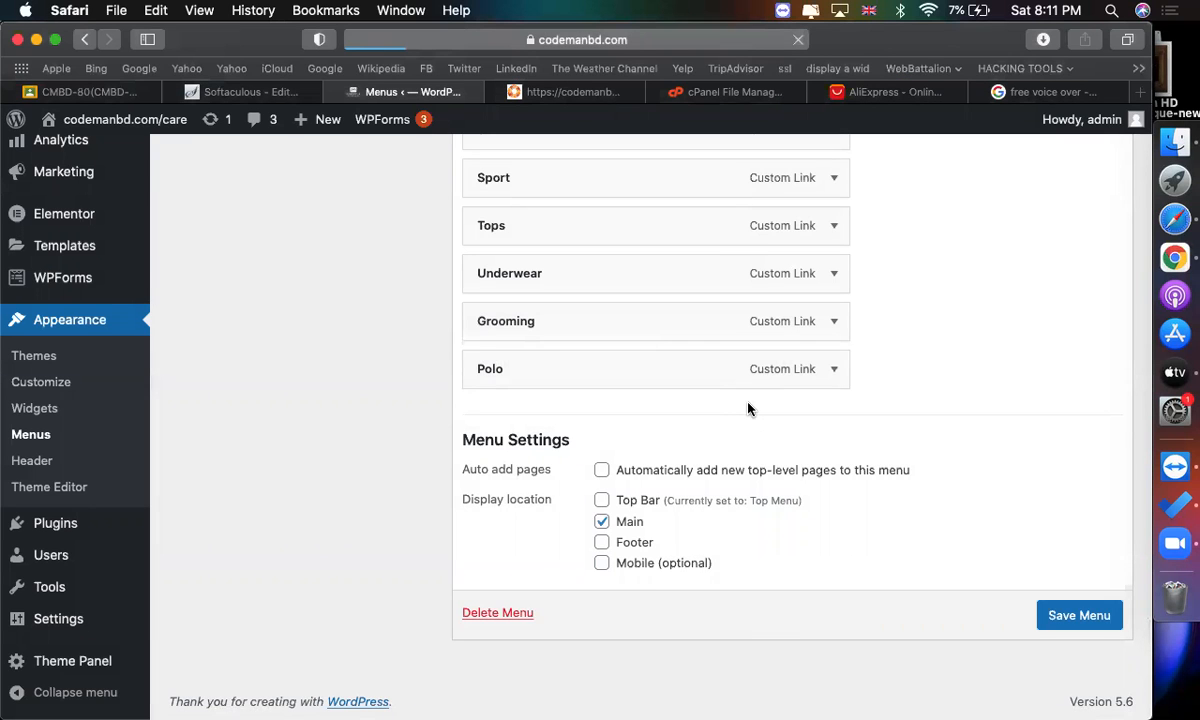
Delete the Top Menu.
scroll(740, 395, down, 8)
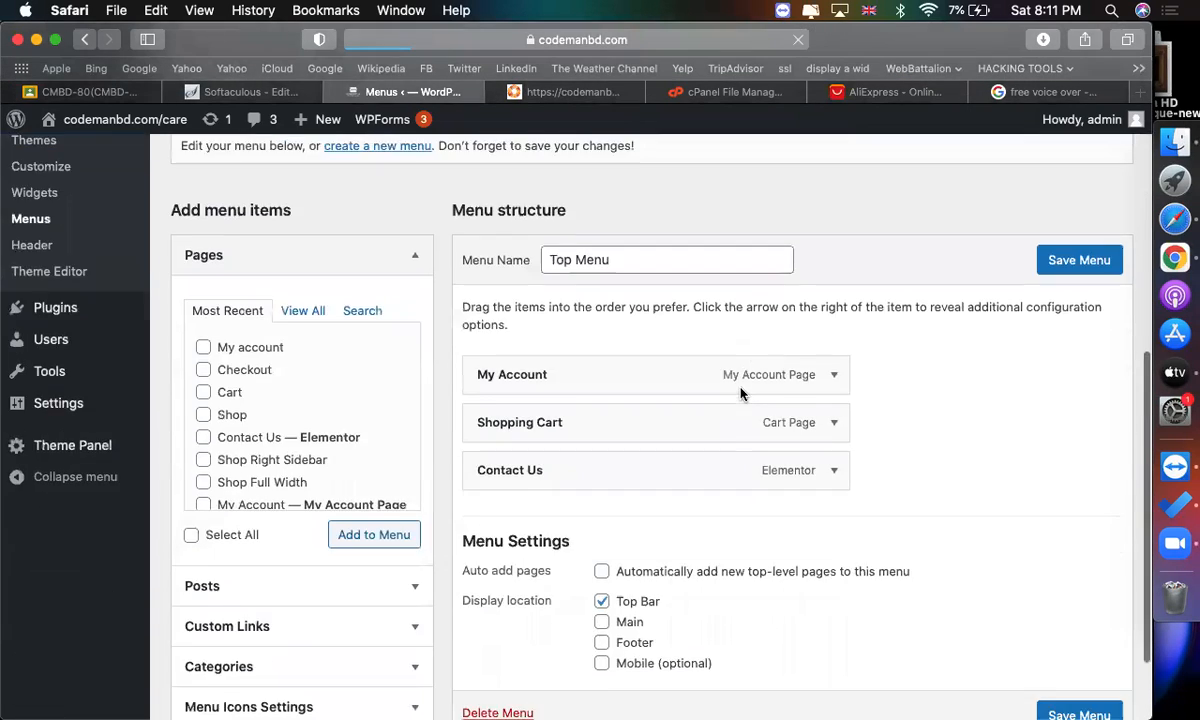
scroll(685, 390, up, 1)
scroll(685, 390, down, 4)
click(497, 603)
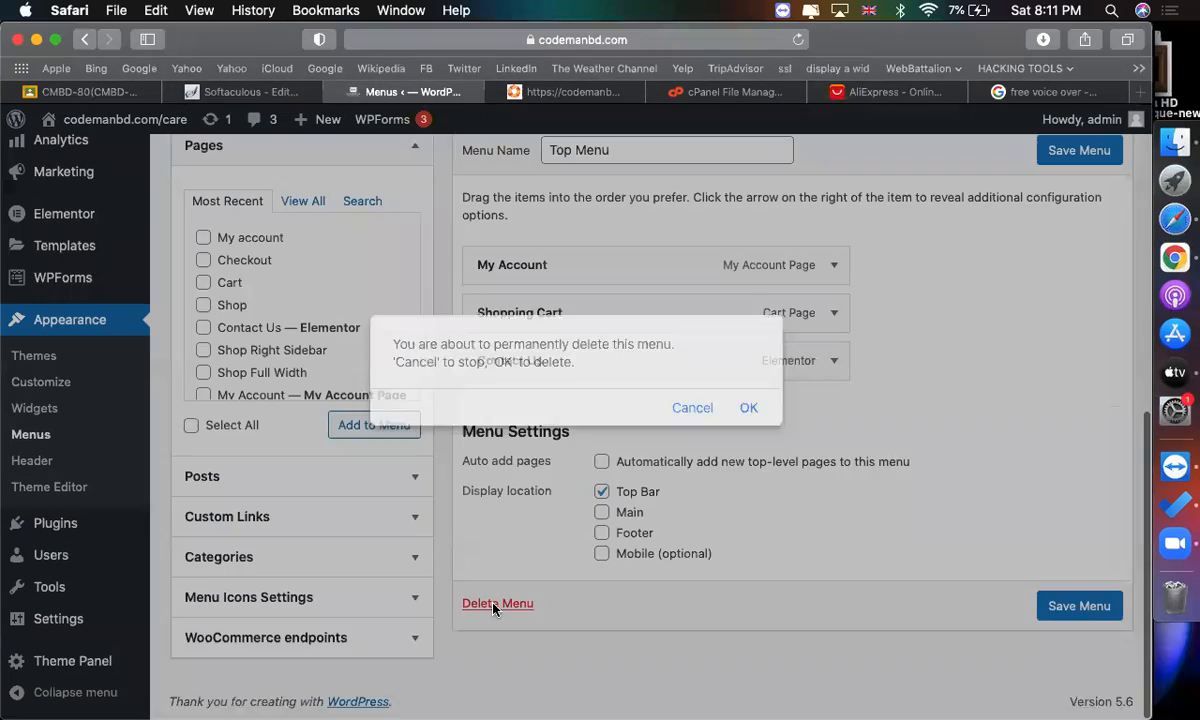
click(749, 408)
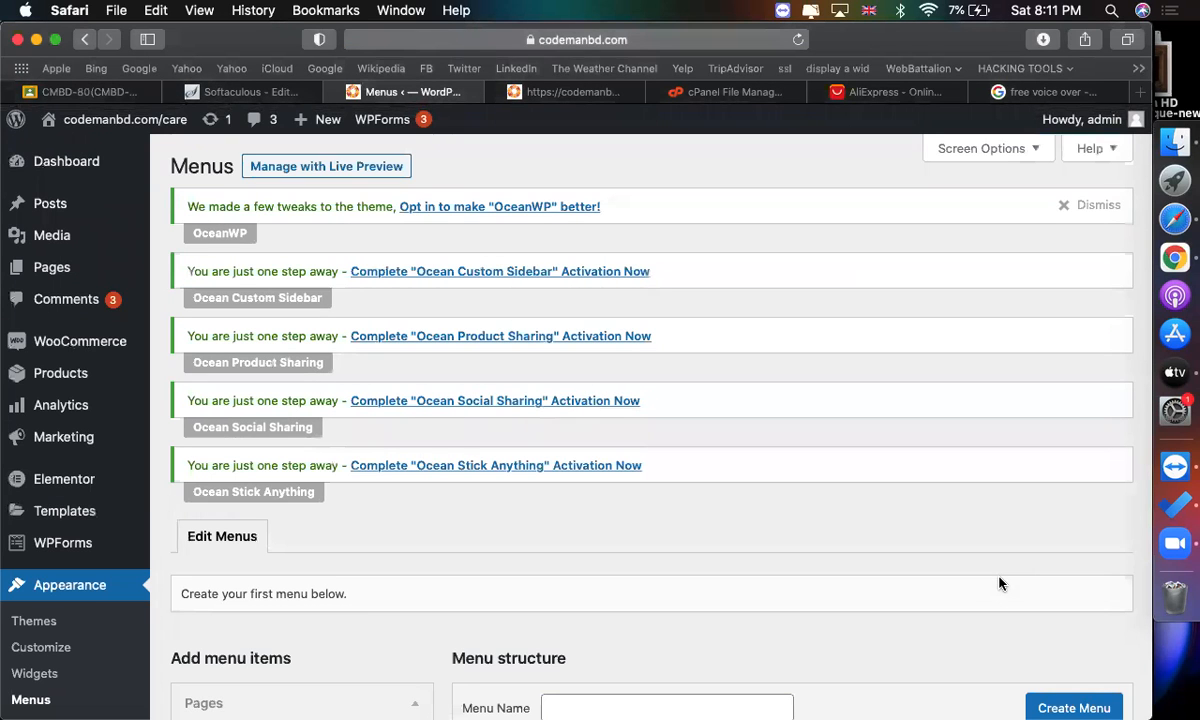
Create a new menu named "main menu".
scroll(998, 583, down, 8)
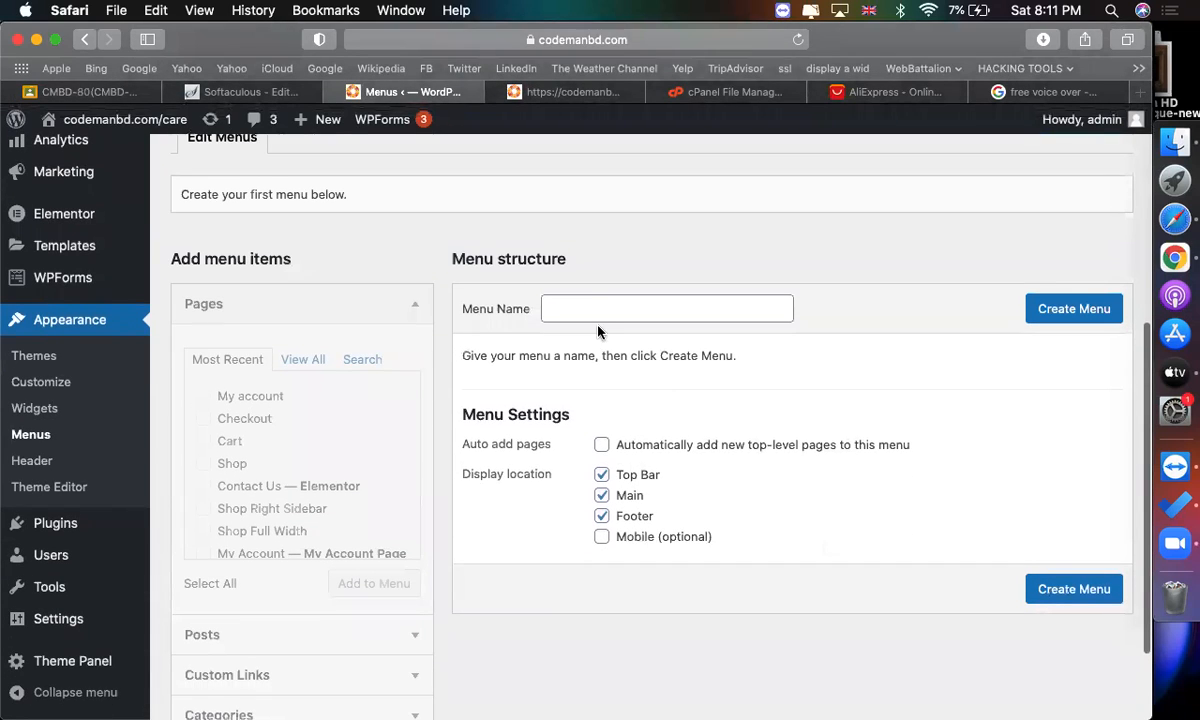
click(592, 308)
text(main me)
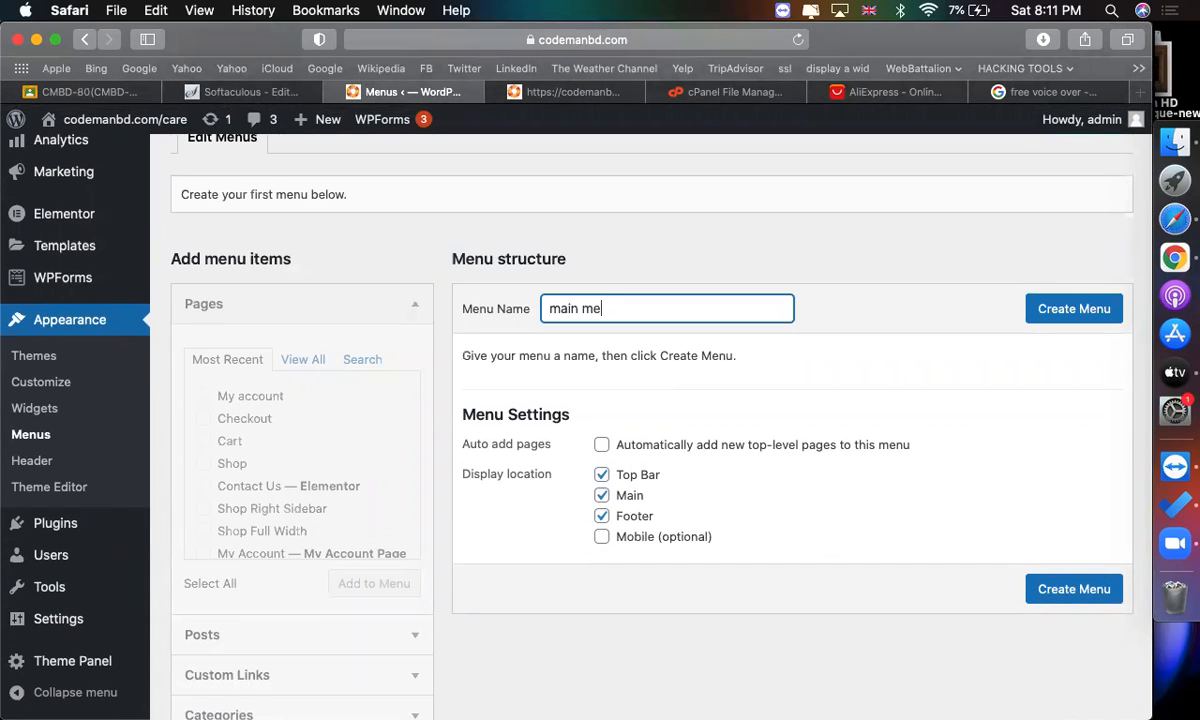
text(nu)
click(1068, 318)
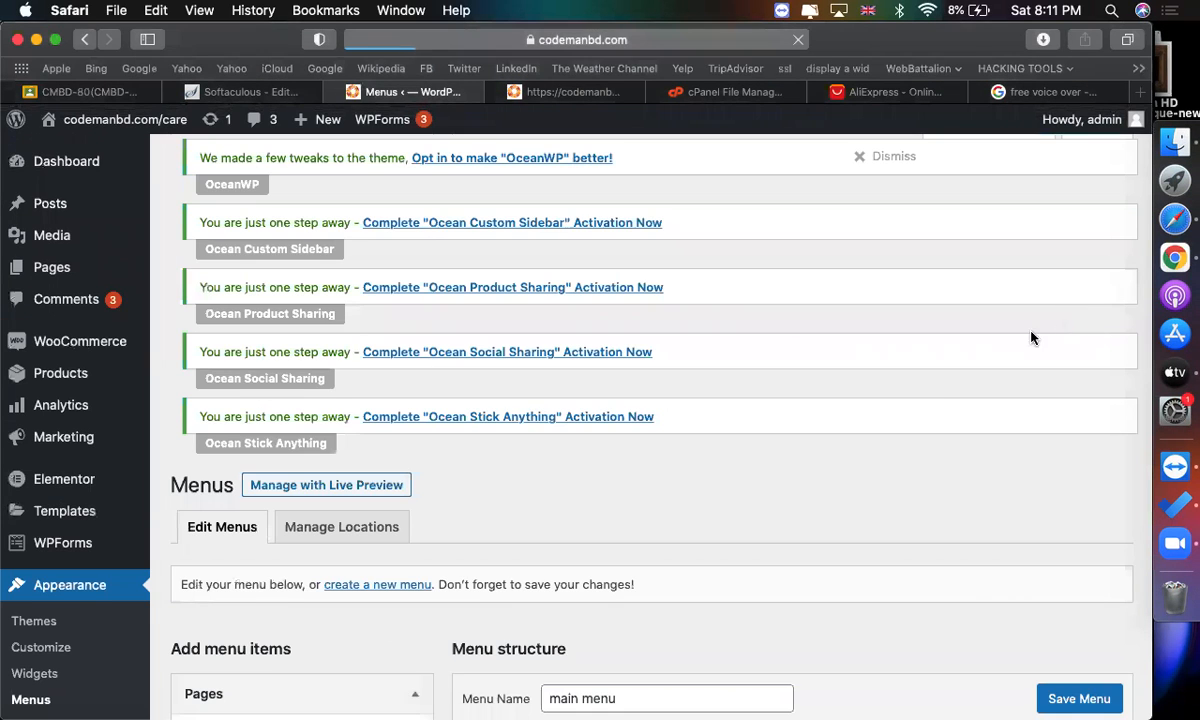
Add the Home page to the main menu from the full pages list.
scroll(1031, 338, down, 5)
scroll(290, 300, up, 1)
click(303, 324)
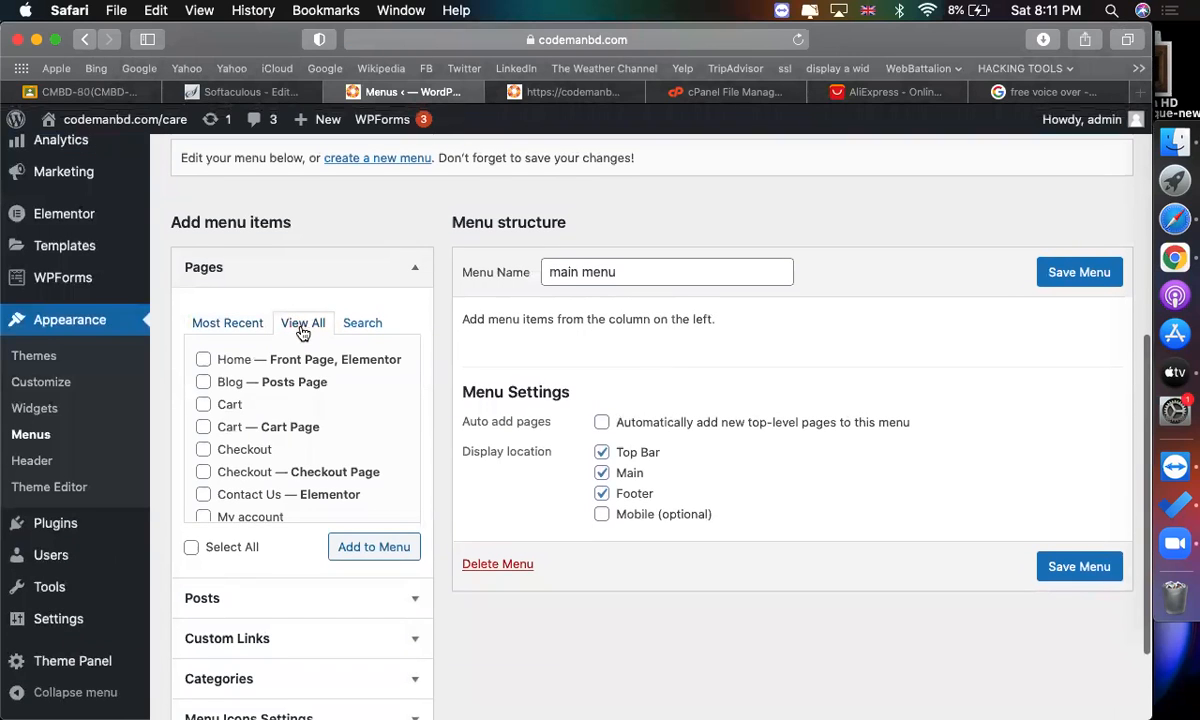
click(204, 359)
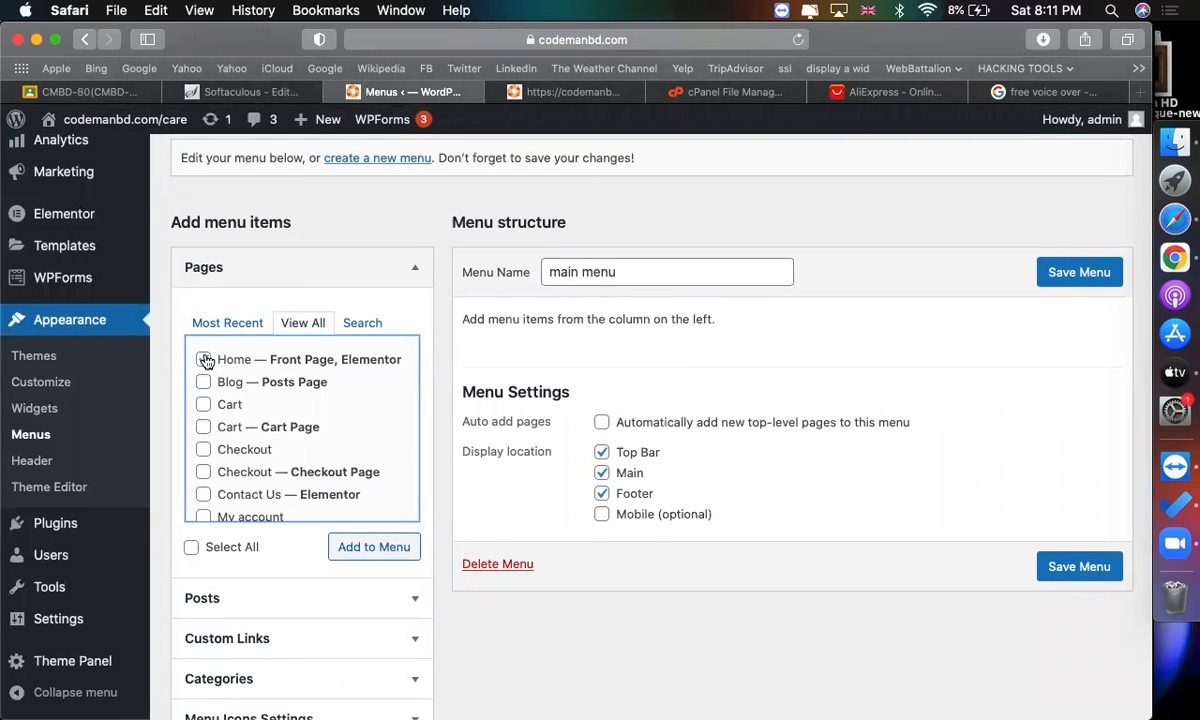
click(204, 359)
click(388, 550)
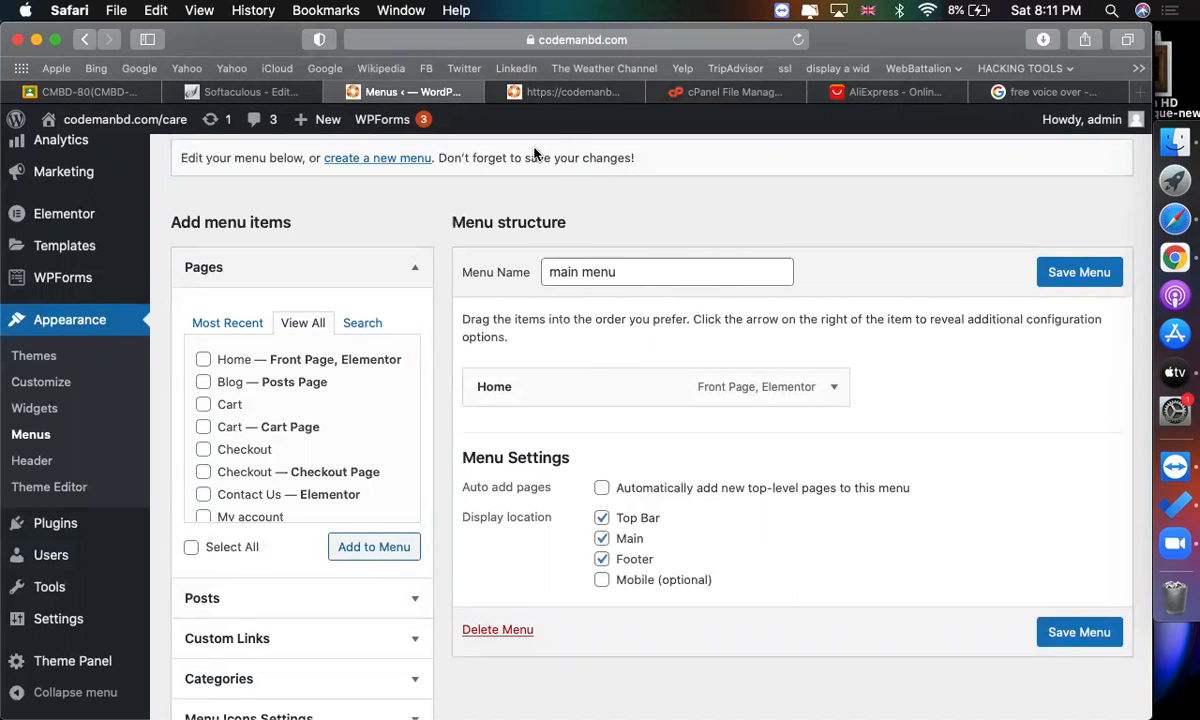
In the front-end tab, open the dashboard and go to the Product Categories screen.
click(572, 92)
mouse_move(80, 115)
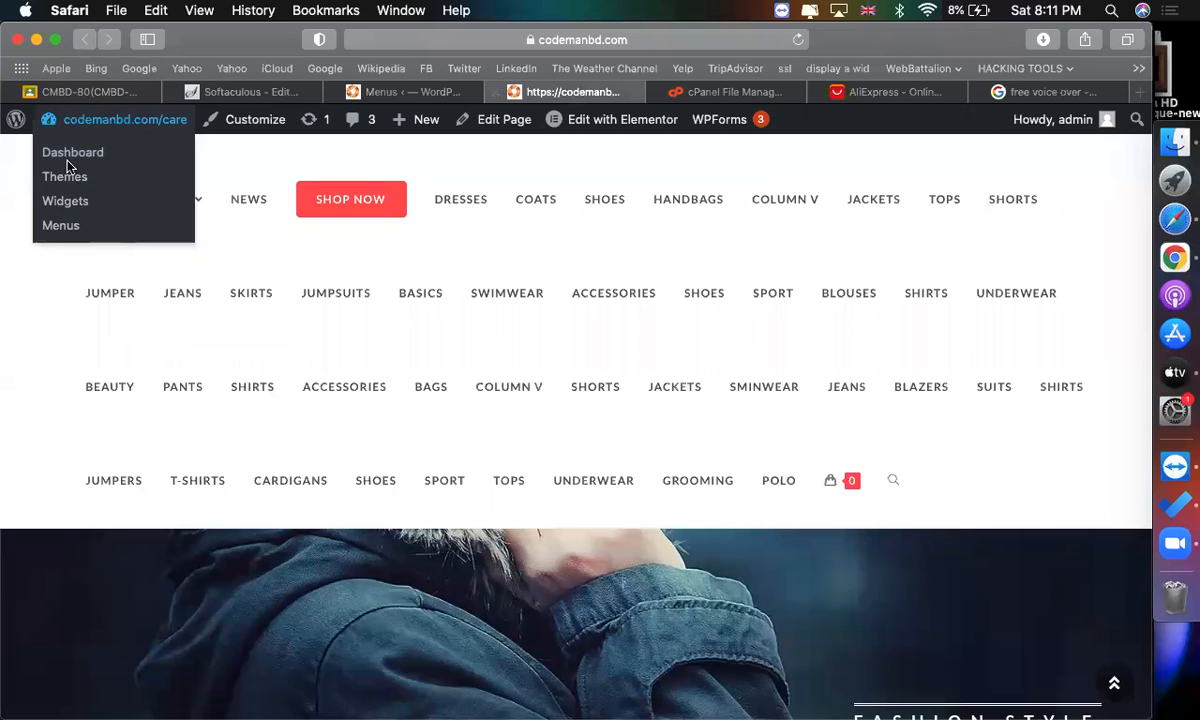
click(66, 155)
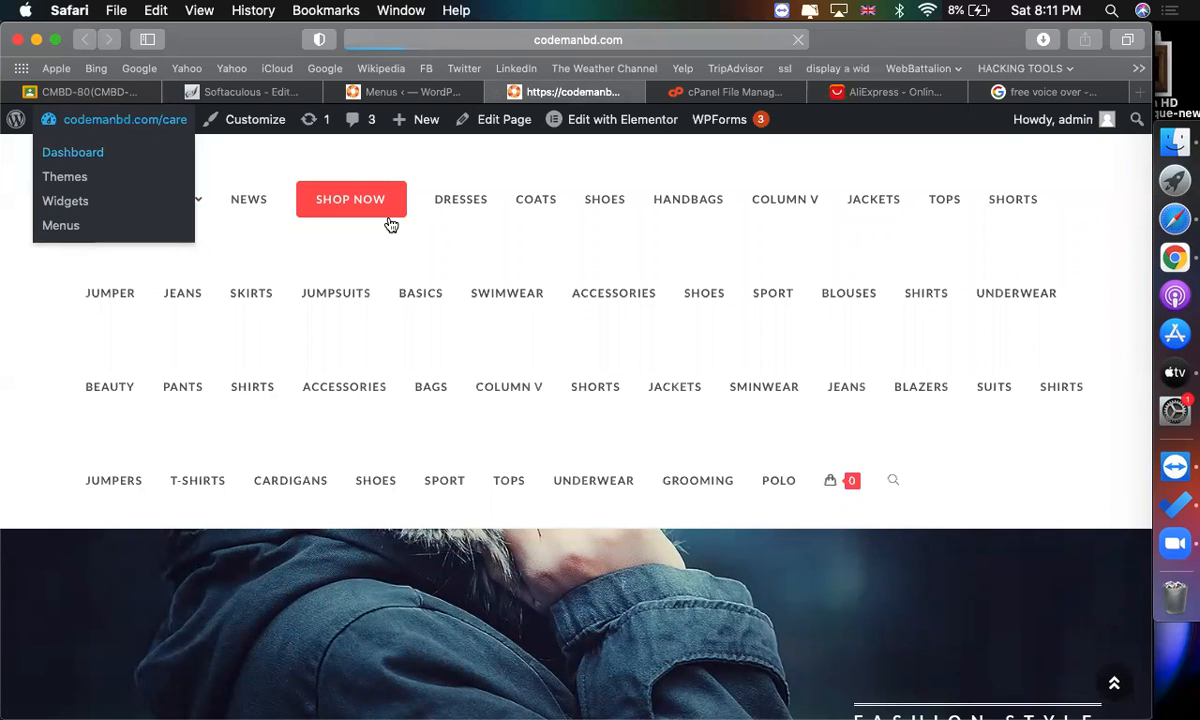
scroll(710, 348, down, 5)
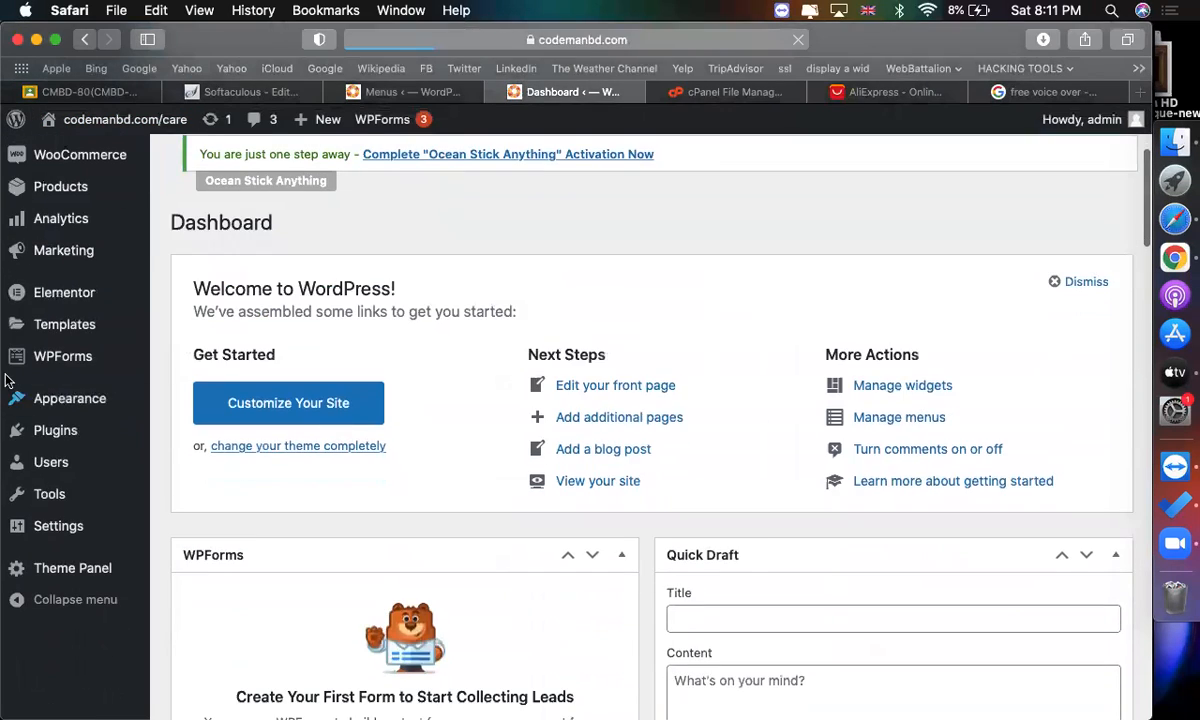
scroll(5, 380, up, 3)
mouse_move(66, 355)
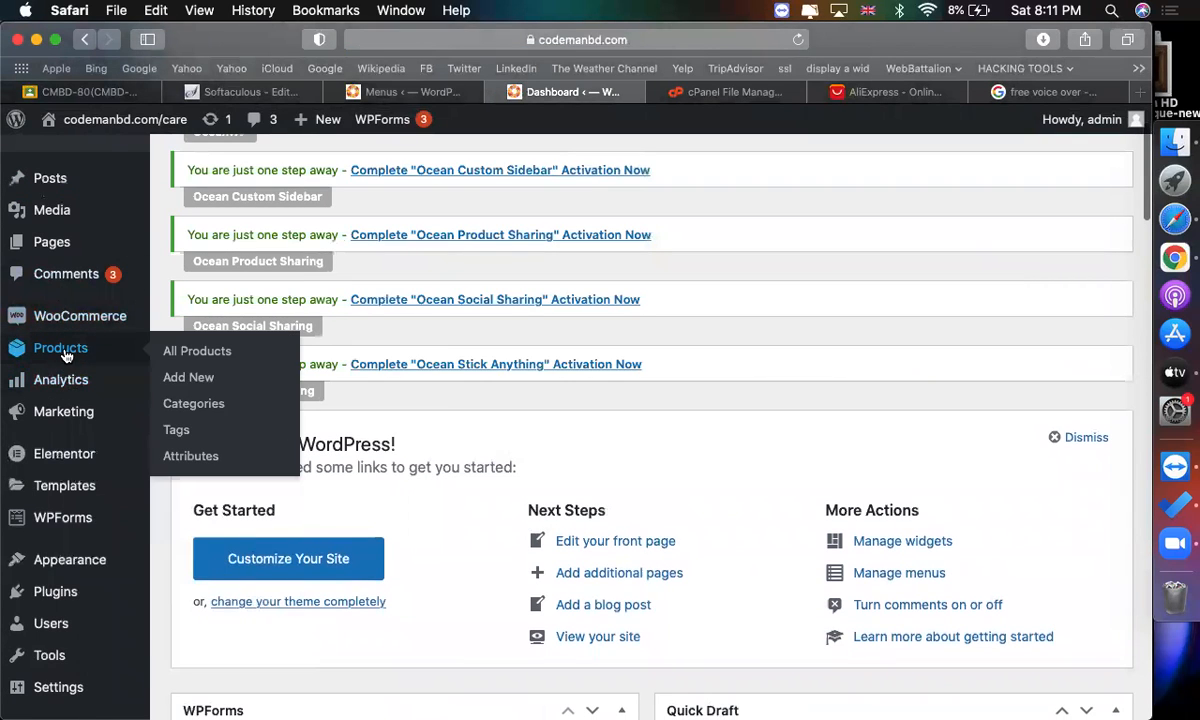
click(170, 404)
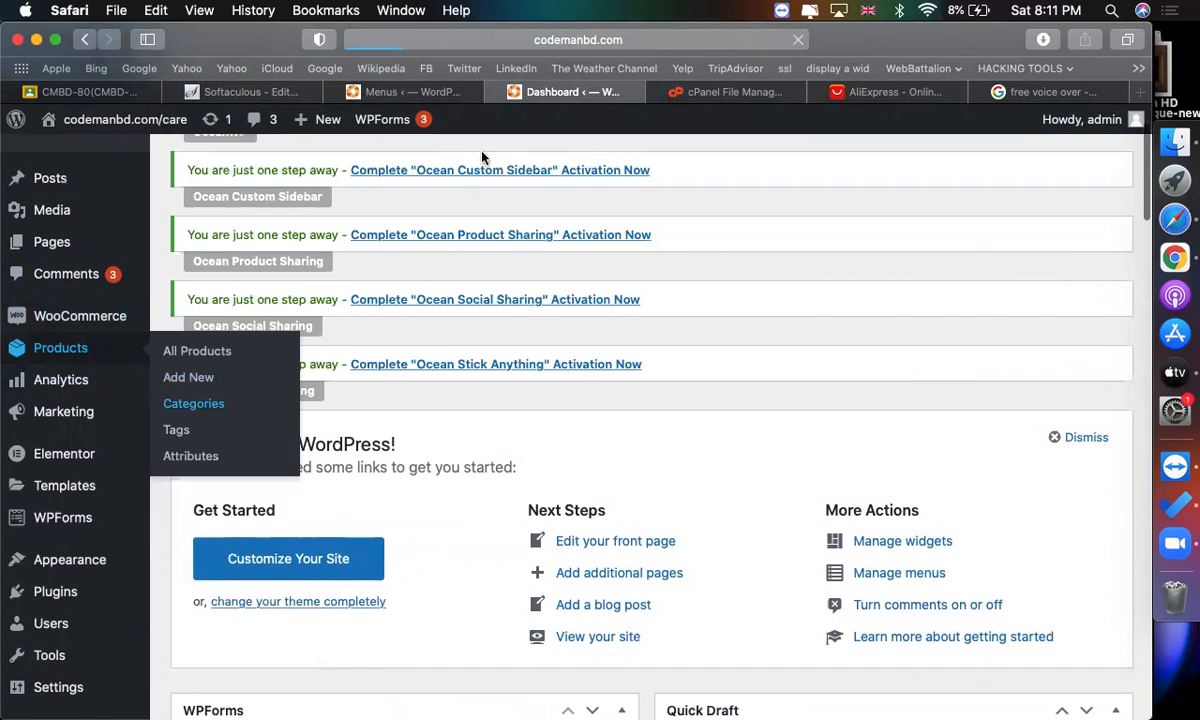
Examine the full list of categories available in the menu editor's Categories panel.
click(436, 98)
scroll(340, 536, down, 3)
click(300, 547)
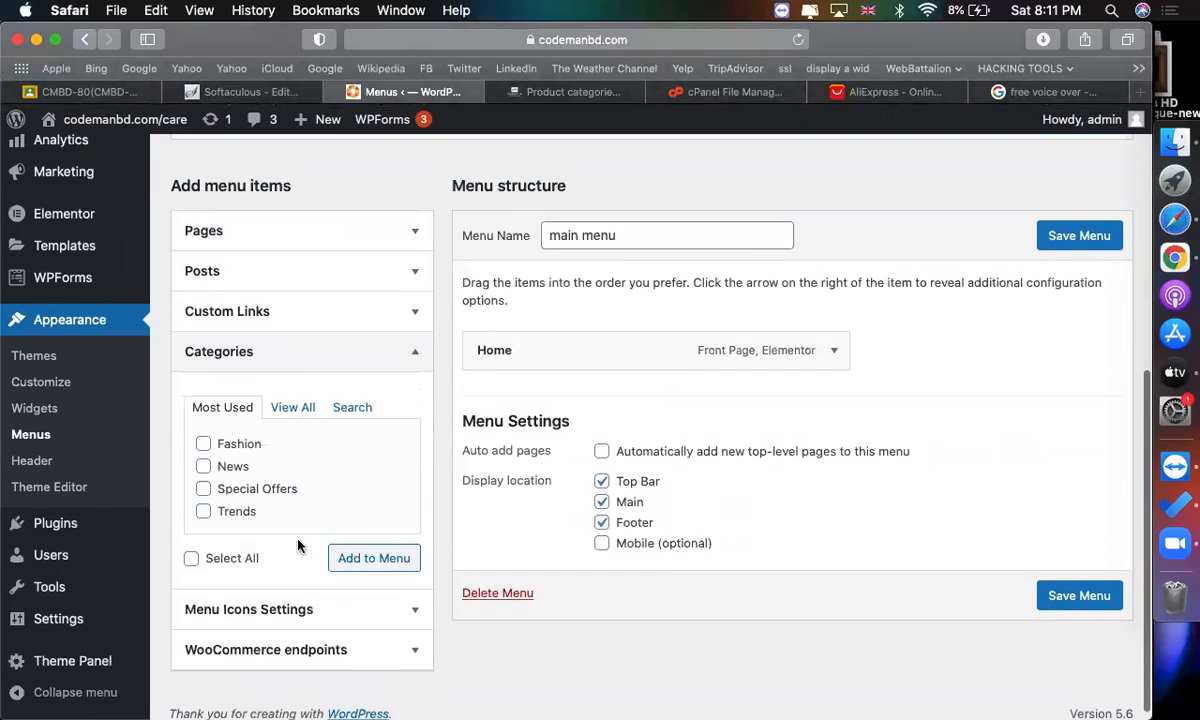
click(290, 394)
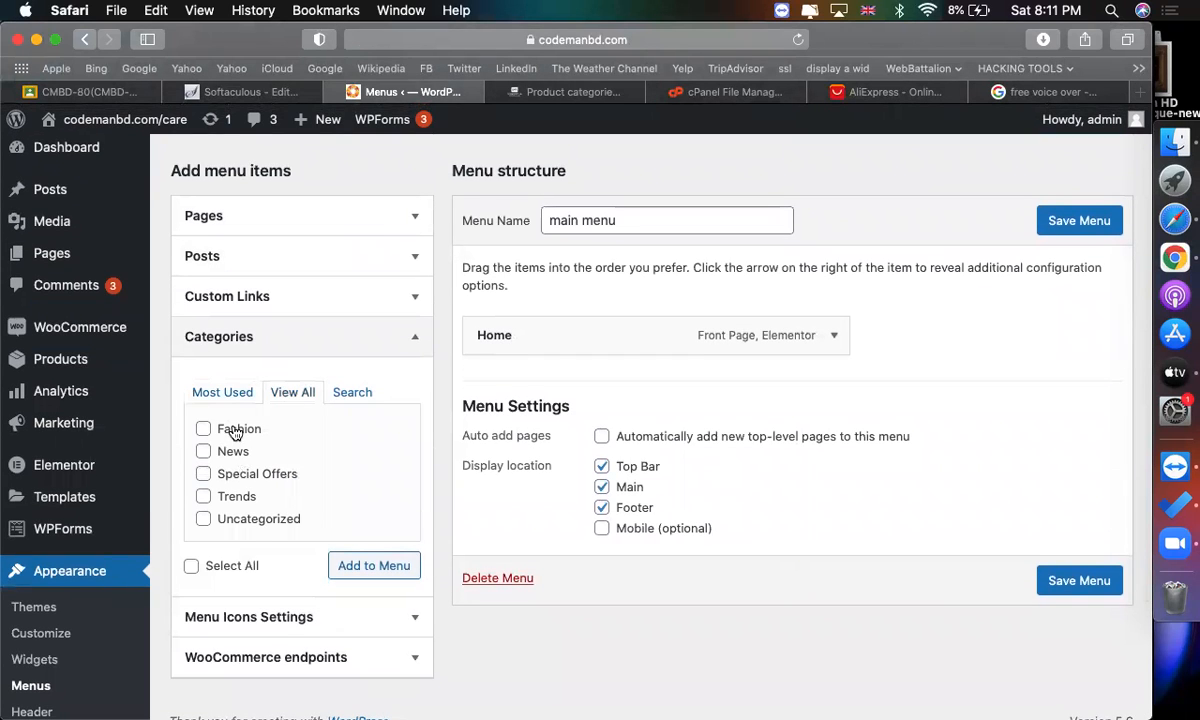
click(283, 456)
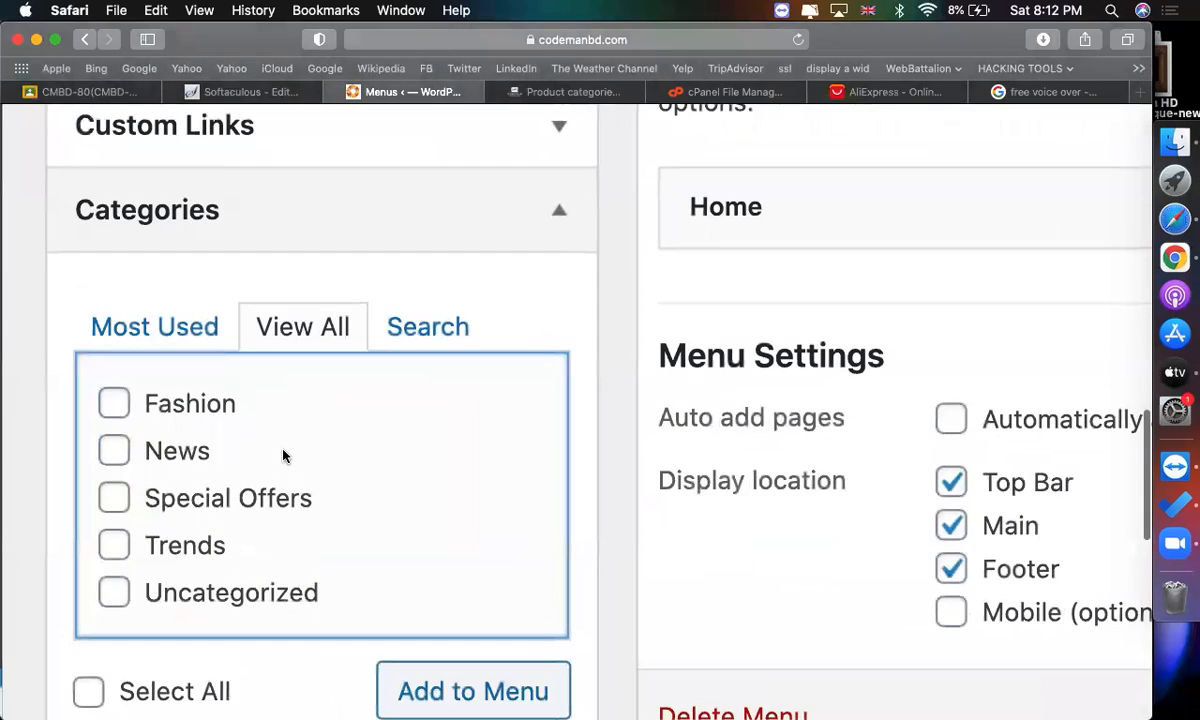
scroll(283, 456, up, 4)
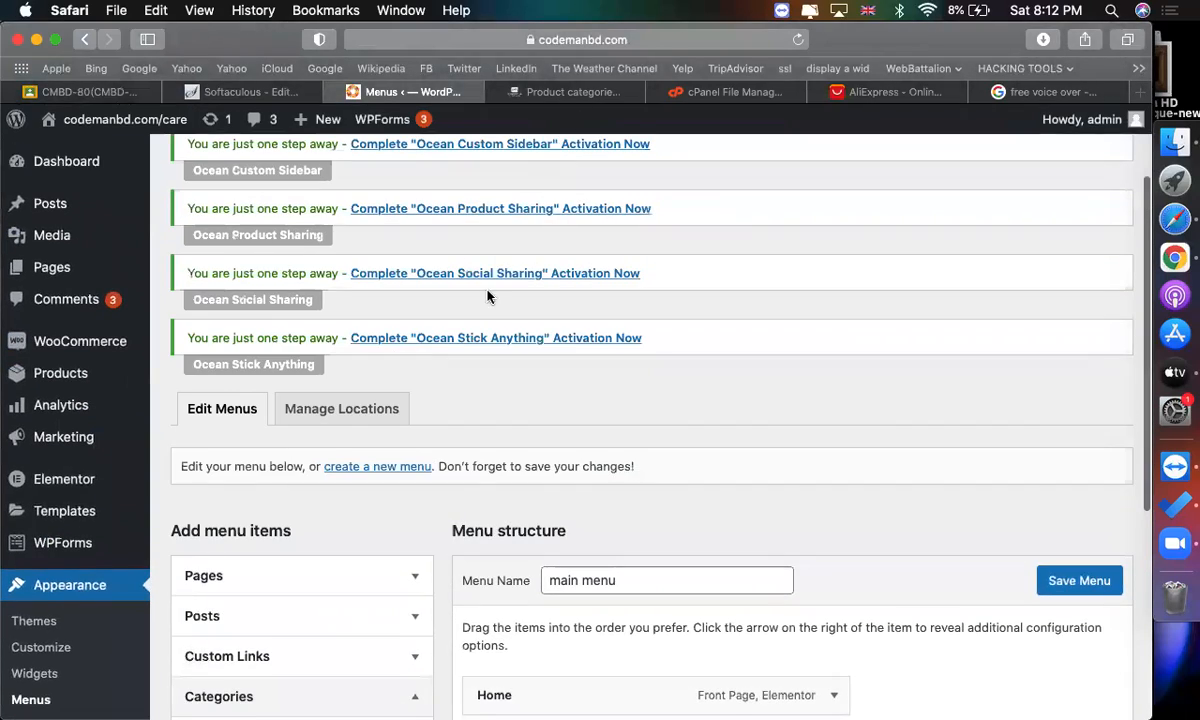
scroll(488, 295, down, 2)
Open Custom Links and paste the view URL of the "computer office and security" product category as the link URL.
click(295, 426)
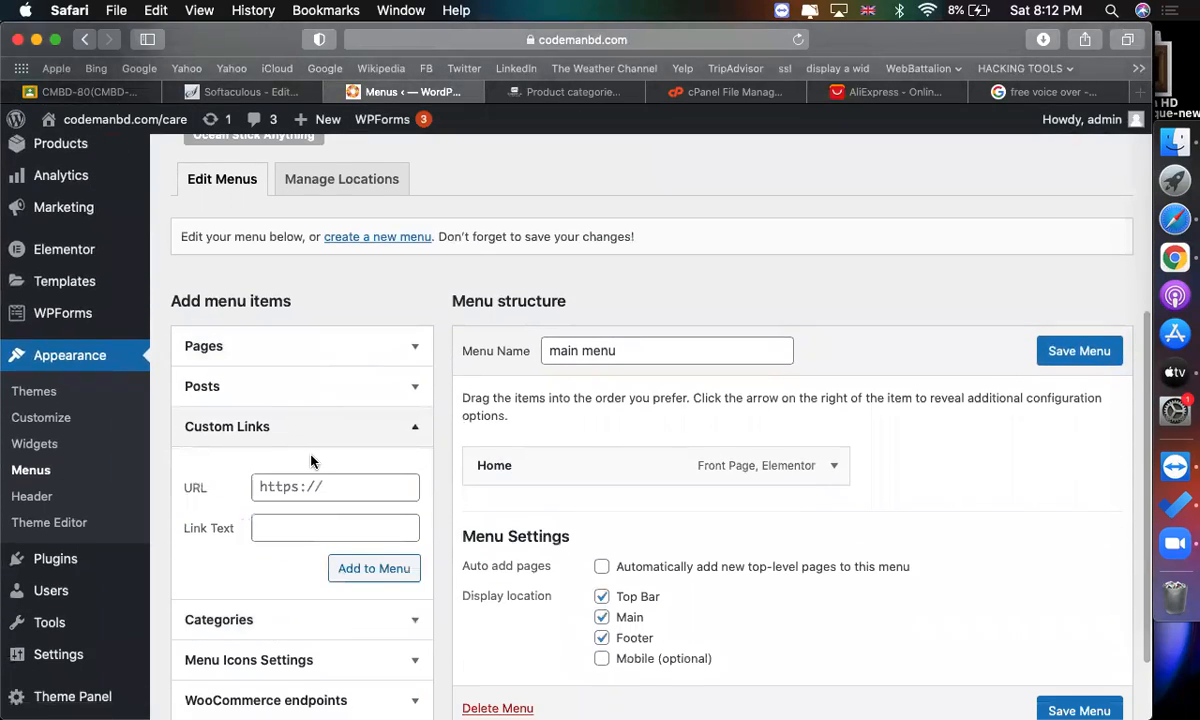
scroll(311, 458, down, 2)
scroll(377, 420, up, 2)
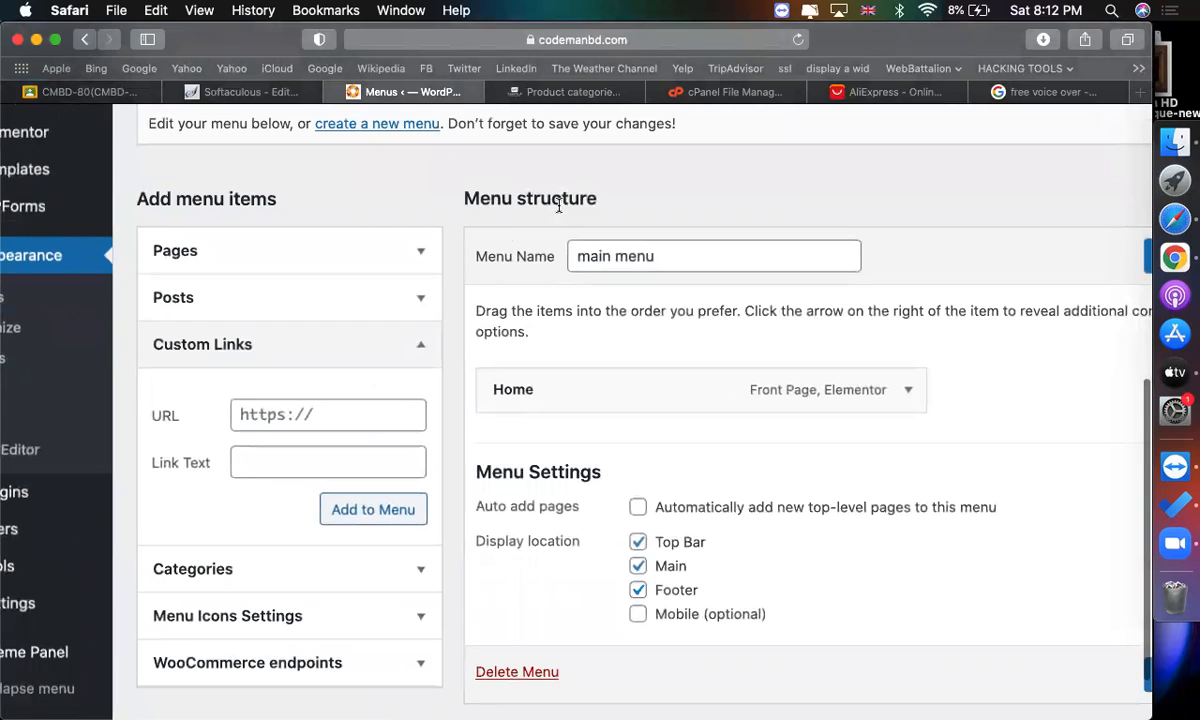
click(567, 92)
scroll(555, 398, down, 5)
scroll(702, 383, up, 1)
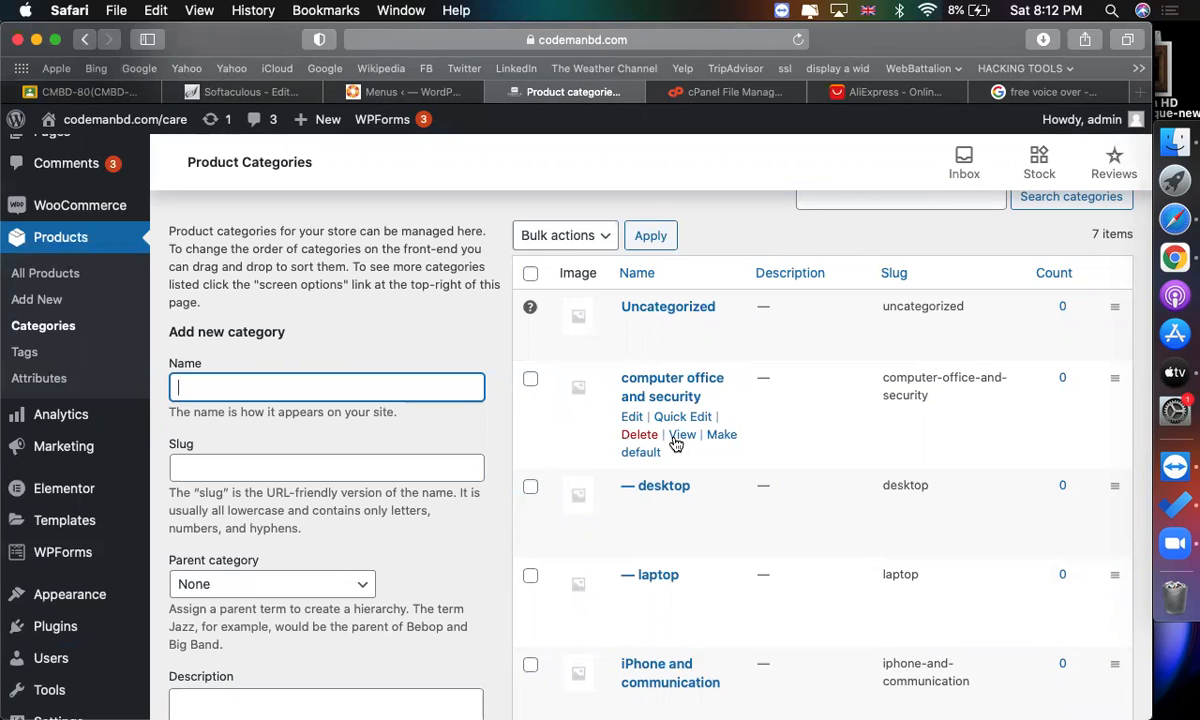
right_click(676, 438)
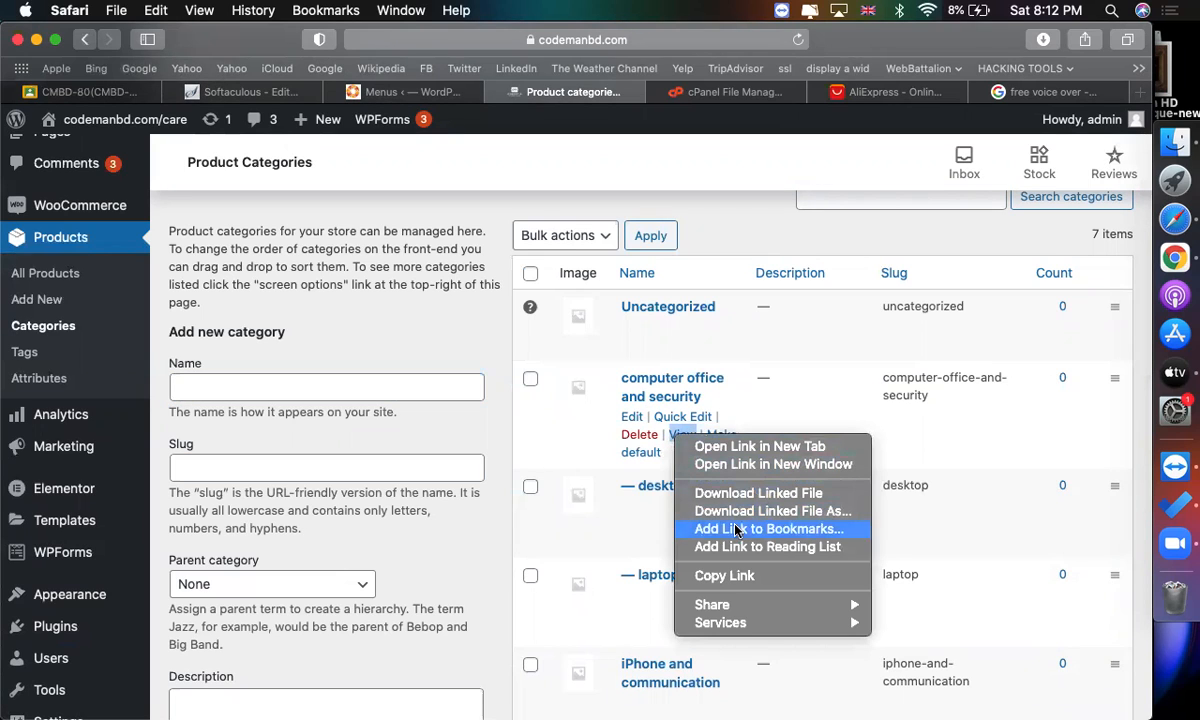
click(723, 576)
click(395, 95)
click(322, 410)
key(super+v)
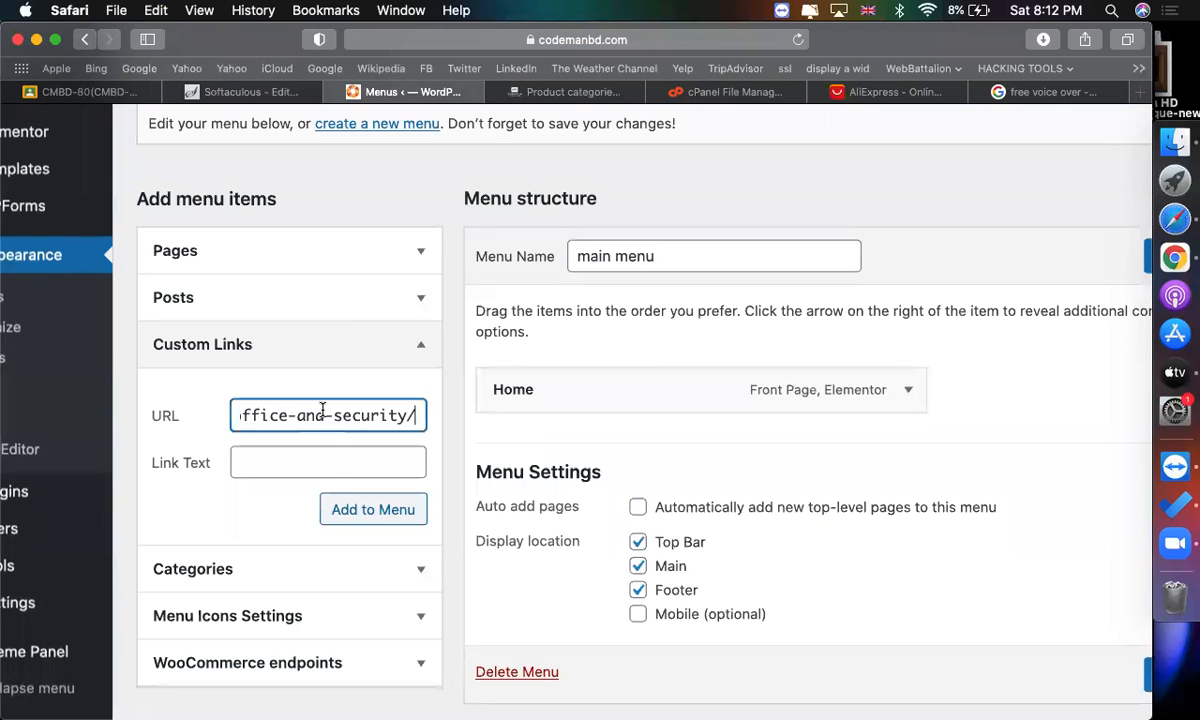
Copy the category name "computer office and security" into the link text and add the custom link to the menu.
click(334, 475)
click(590, 98)
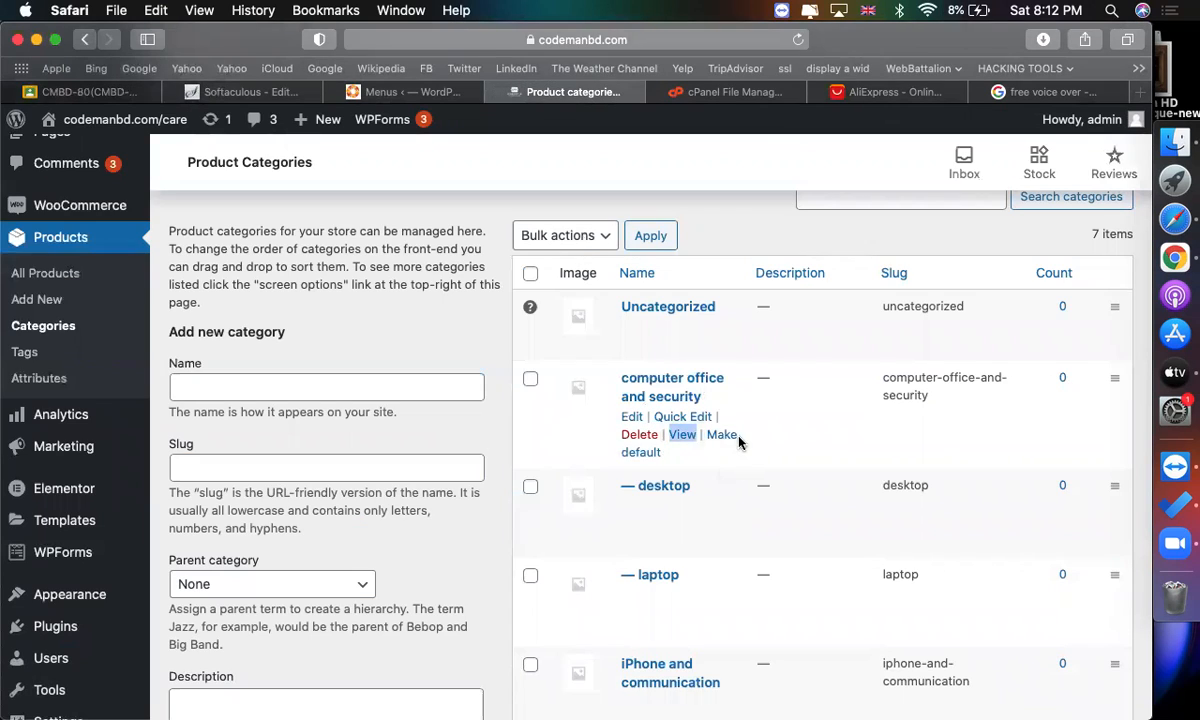
drag(704, 401, 615, 375)
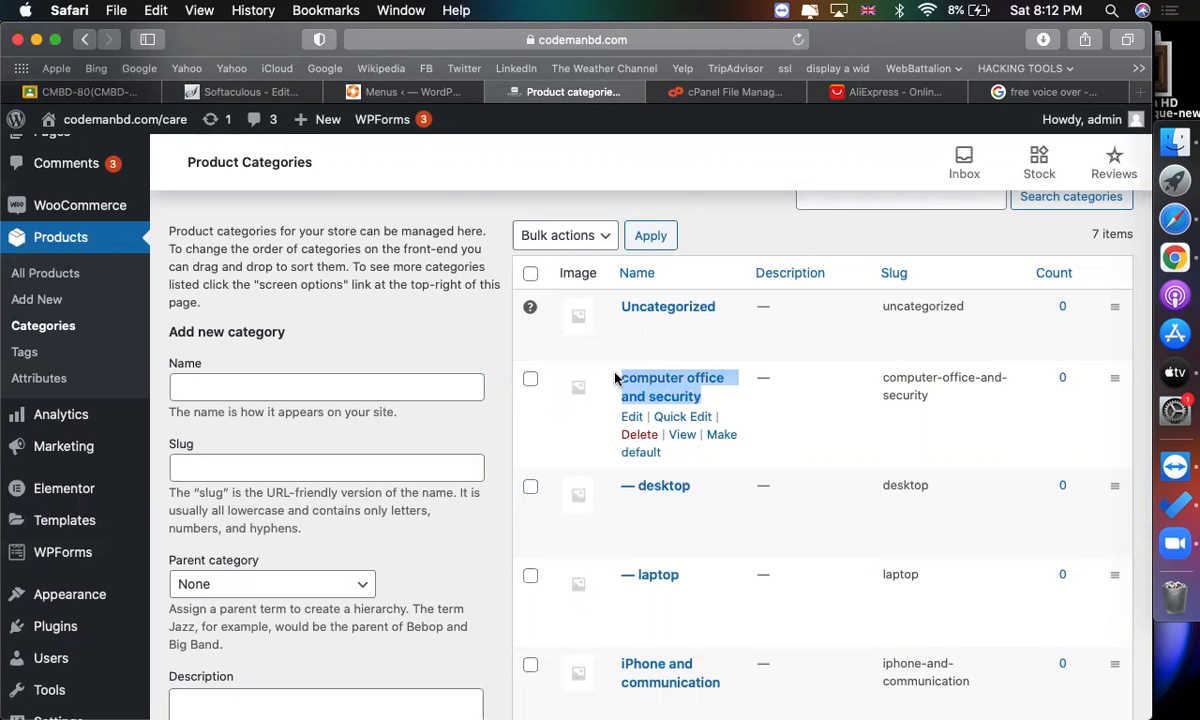
click(401, 91)
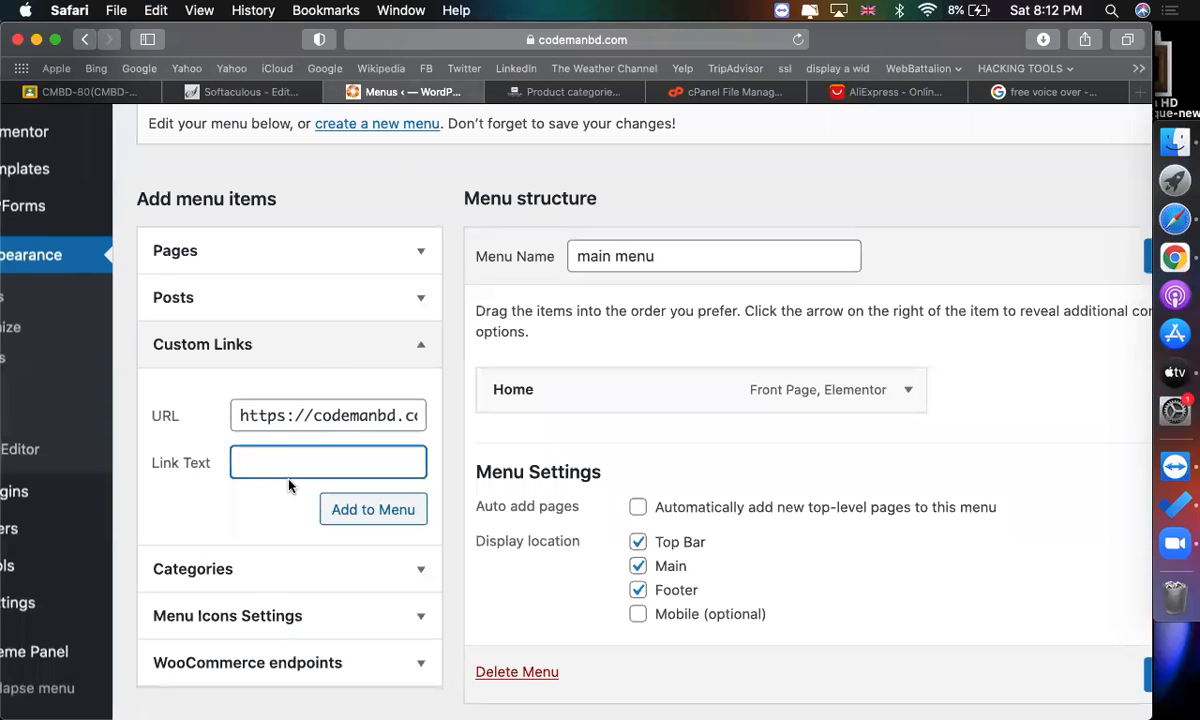
key(ctrl+v)
click(338, 510)
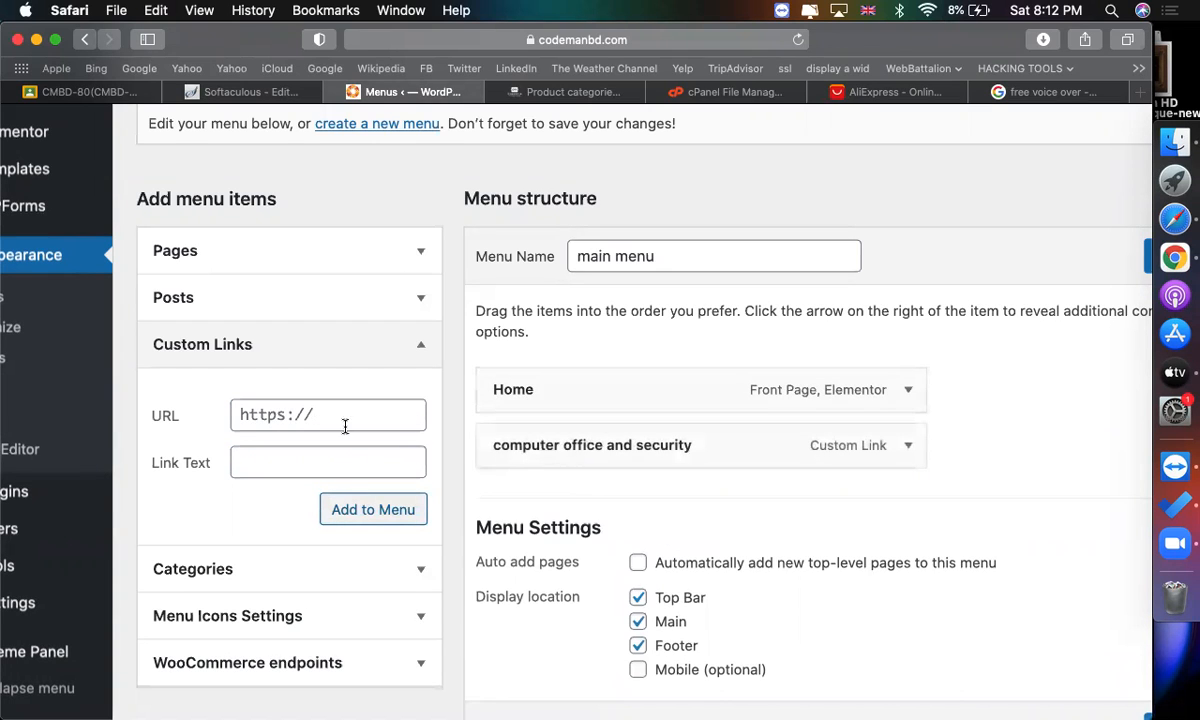
Add a custom link to the desktop category's view URL and nest it under "computer office and security" as a sub item.
click(567, 95)
scroll(600, 327, down, 2)
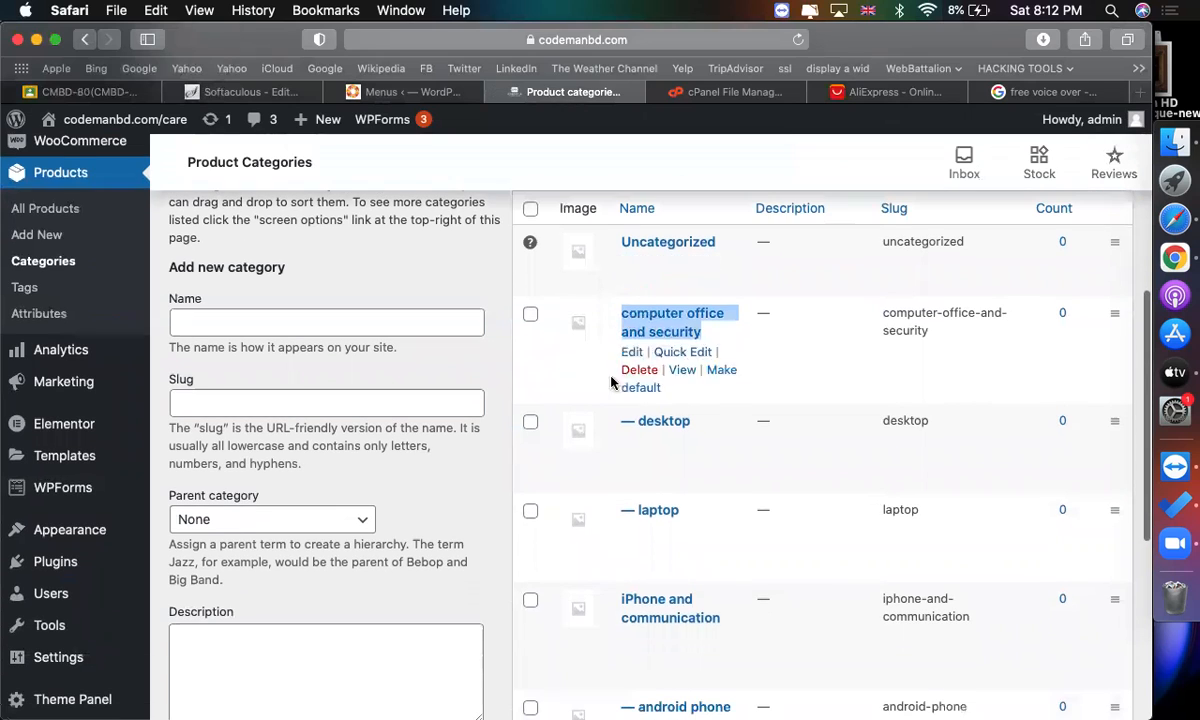
right_click(673, 465)
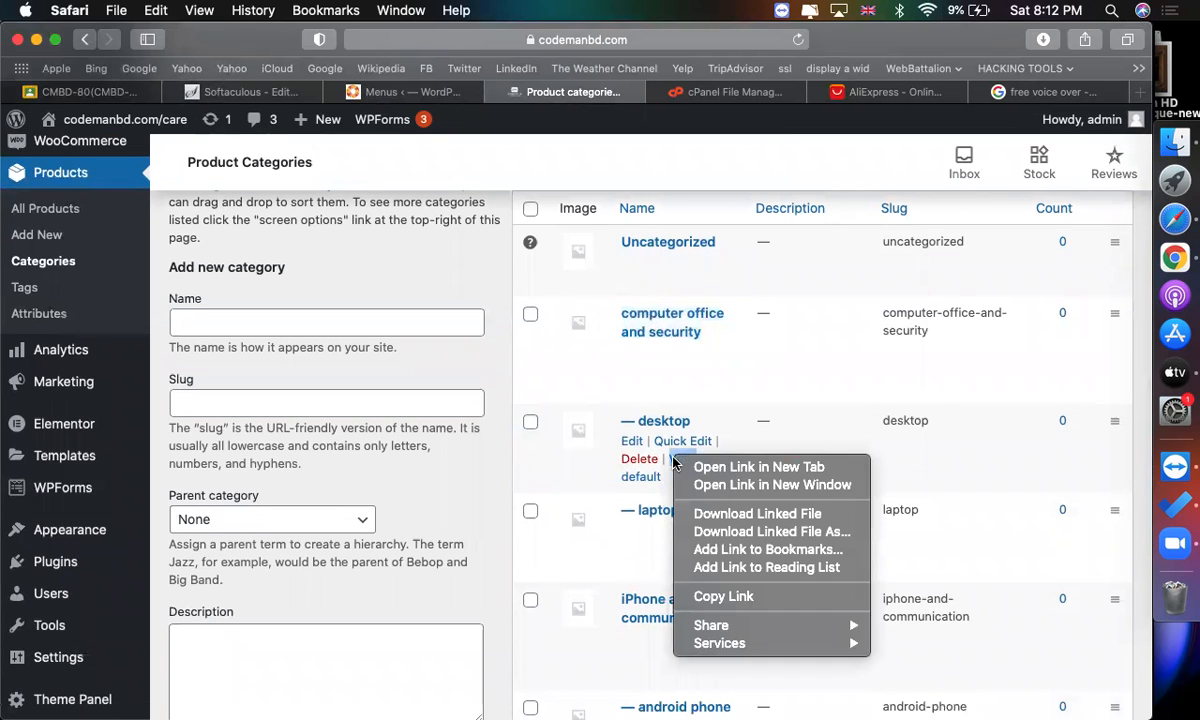
click(712, 595)
scroll(444, 113, up, 5)
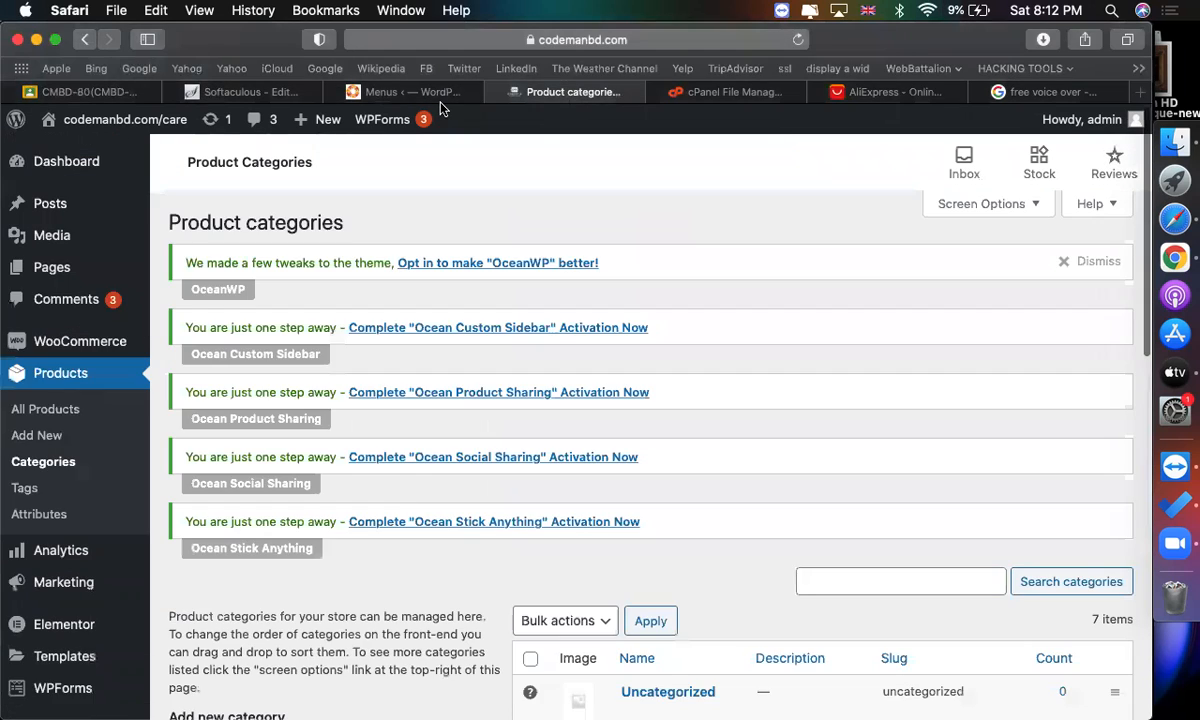
scroll(386, 516, down, 4)
scroll(367, 482, down, 2)
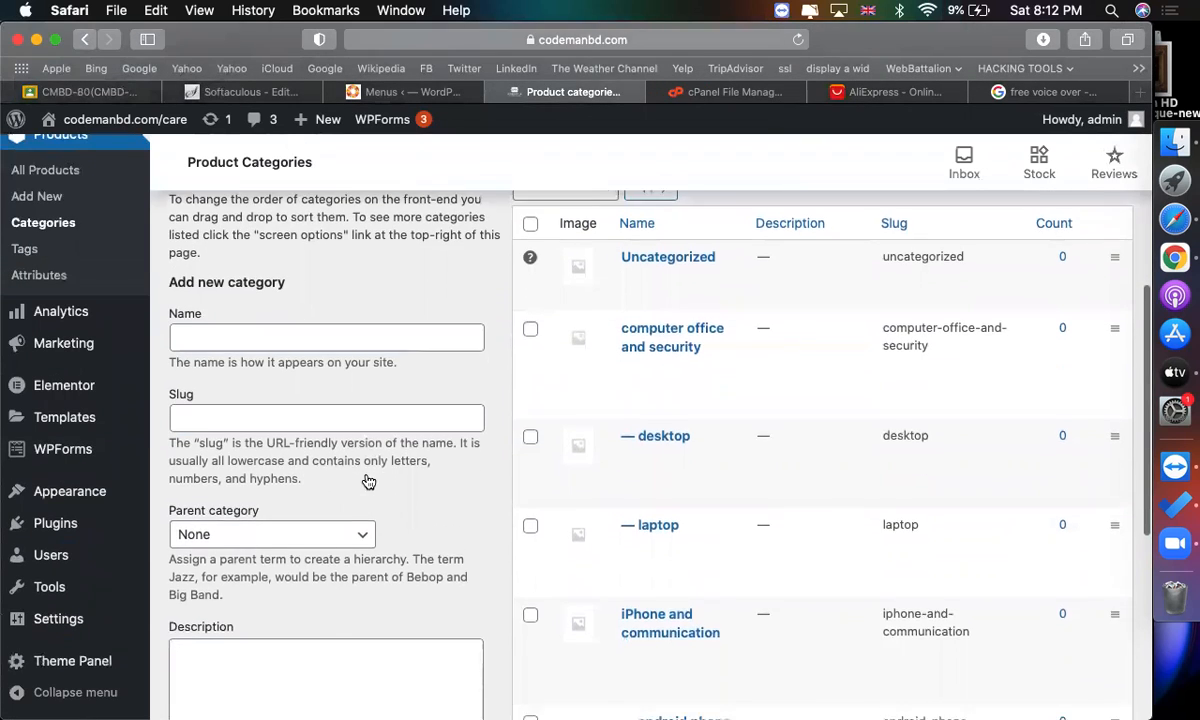
scroll(447, 203, up, 3)
click(410, 92)
click(316, 410)
key(super+v)
click(278, 469)
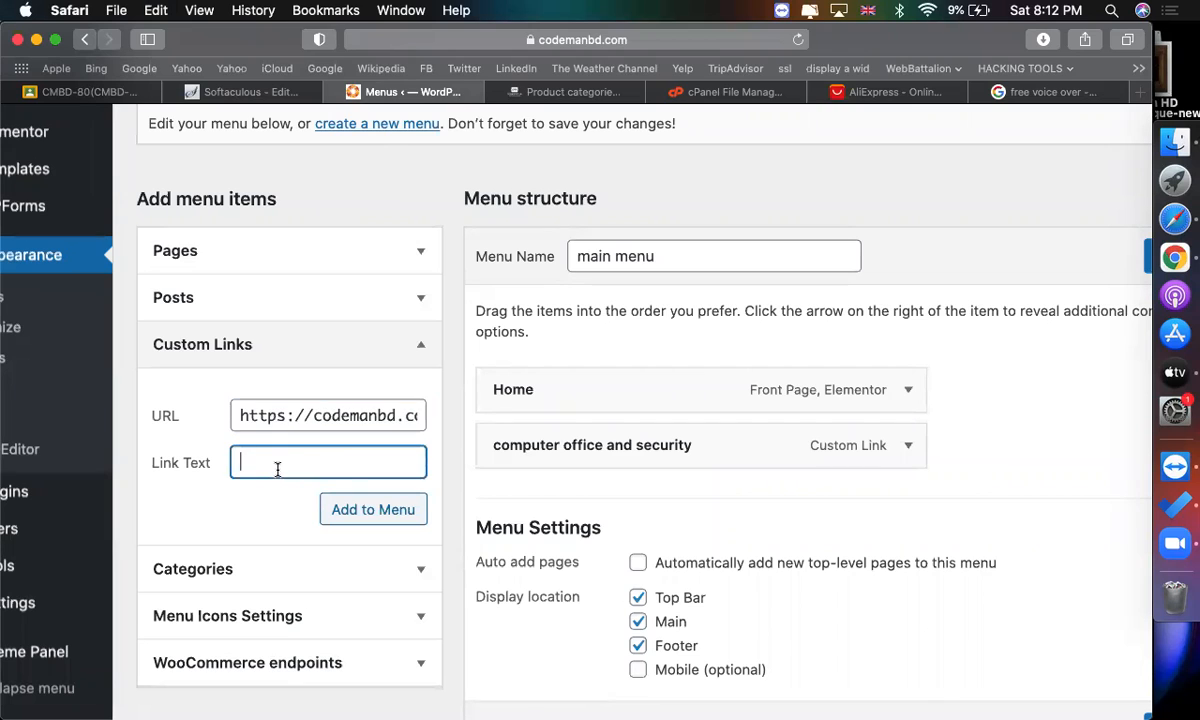
click(378, 512)
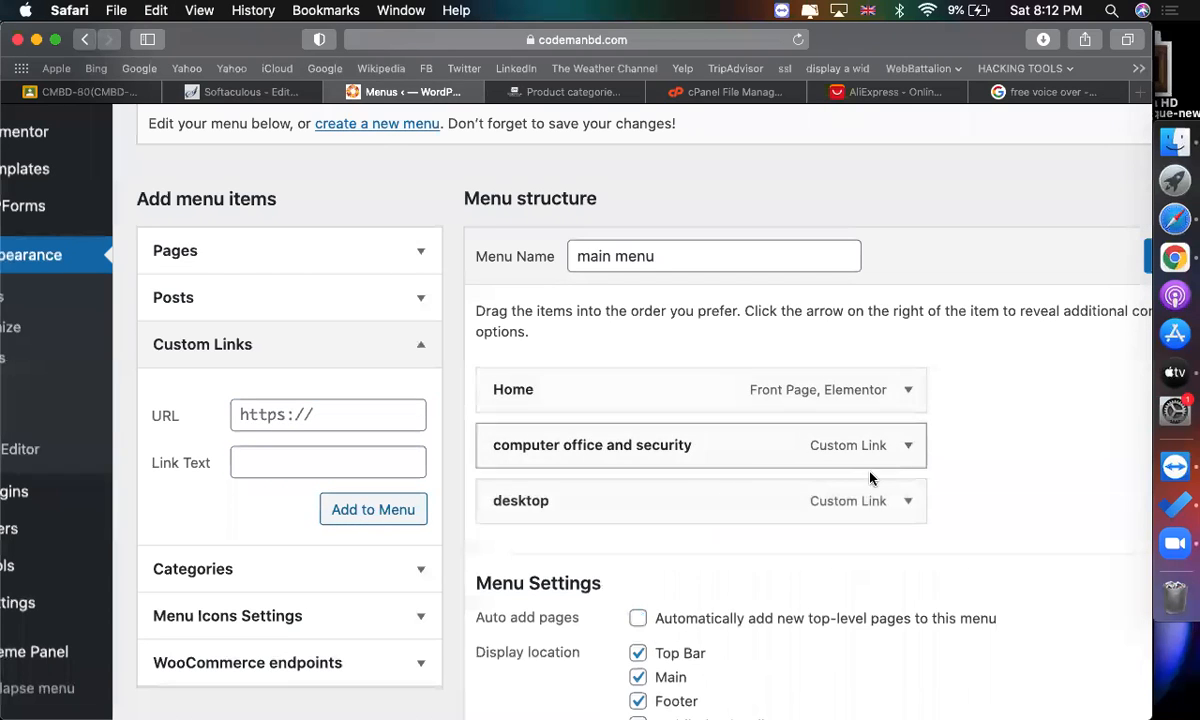
drag(761, 490, 815, 489)
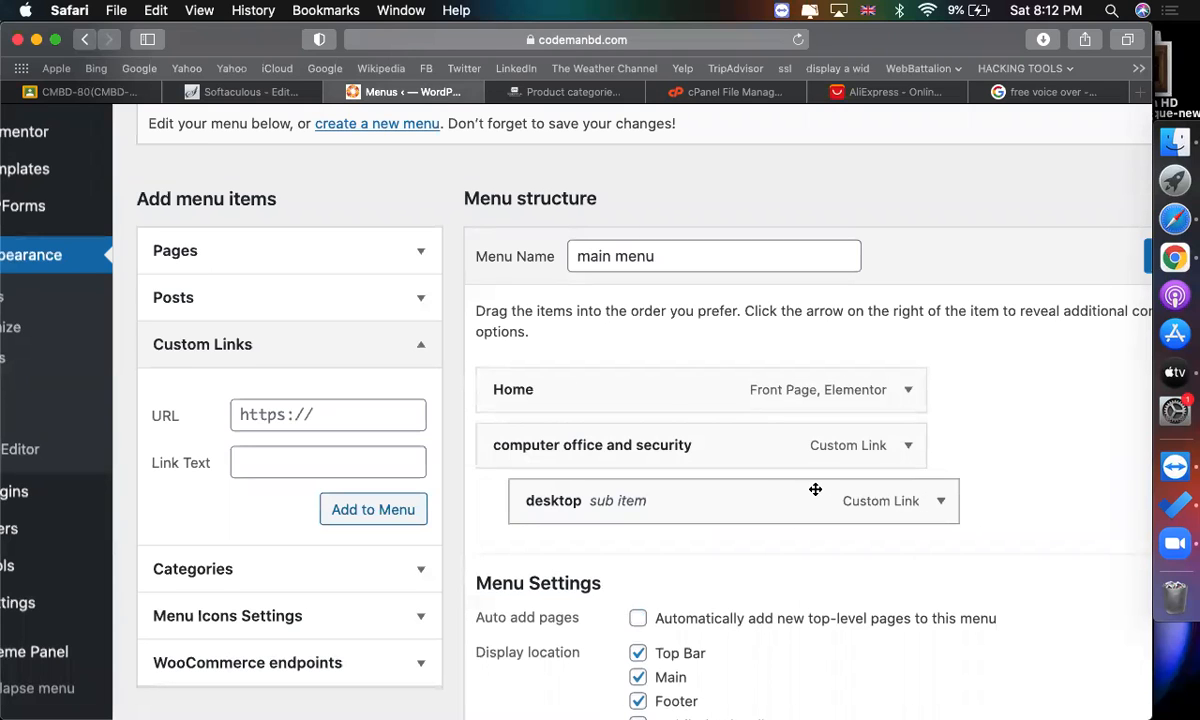
Expand the "computer office and security" menu item and inspect its full URL.
scroll(815, 489, down, 2)
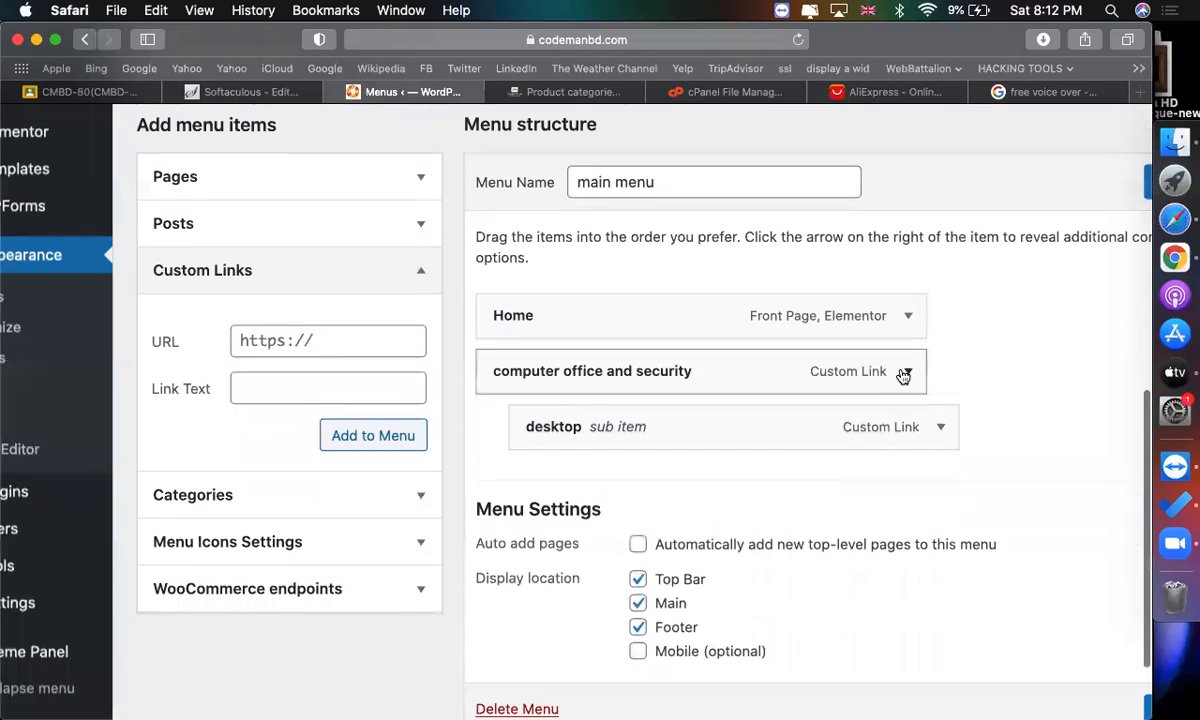
click(907, 371)
scroll(784, 449, down, 1)
click(643, 397)
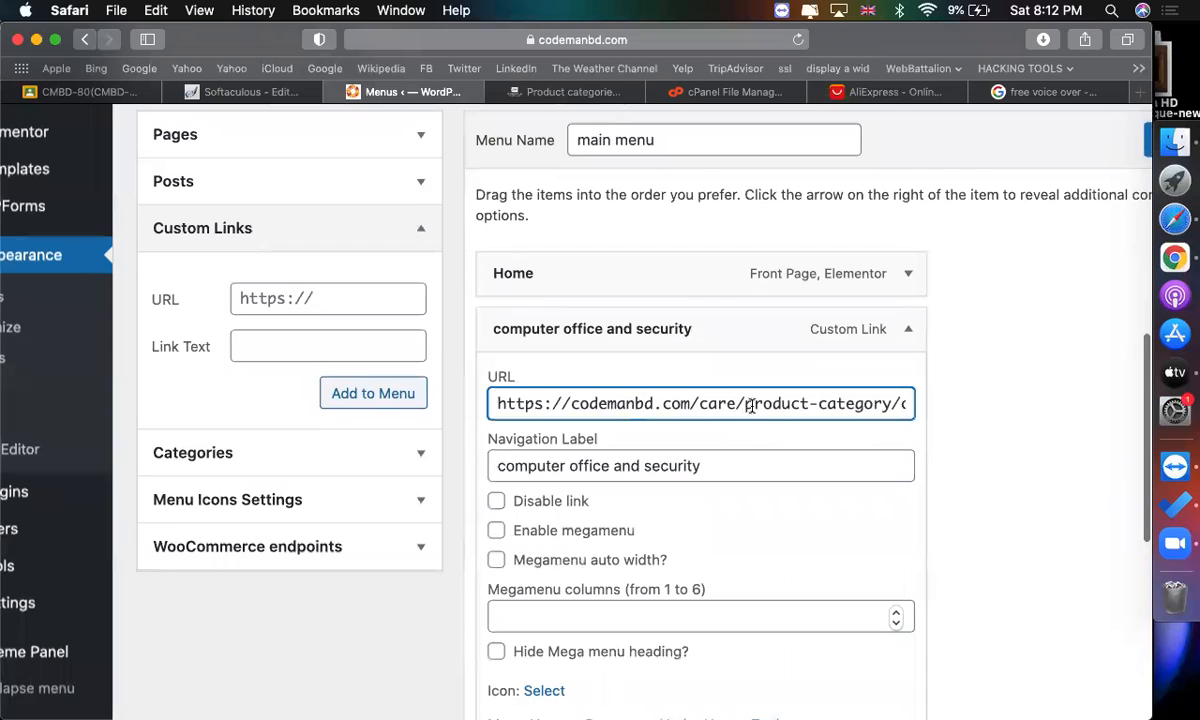
drag(745, 404, 868, 404)
key(Right)
key(Right)
key(Right)
key(Right)
key(Right)
key(Right)
key(Right)
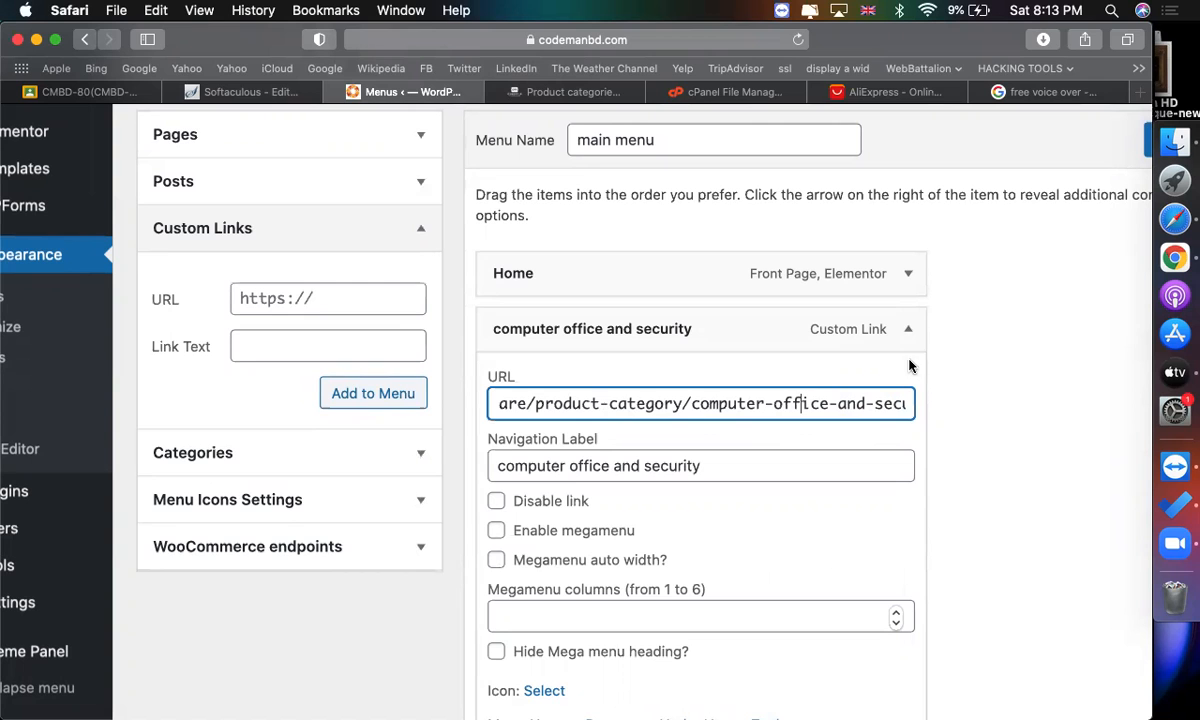
click(569, 93)
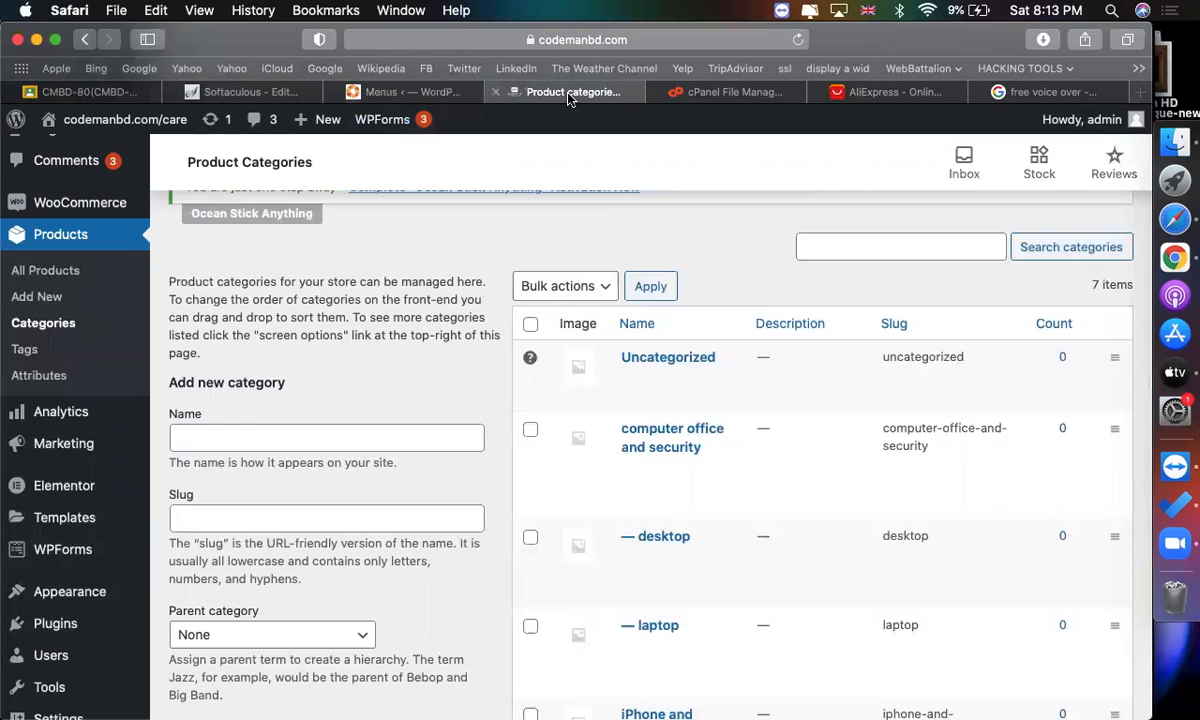
Add a custom link to the laptop category's view URL with the link text "LAPTOP" to the menu.
scroll(569, 204, down, 5)
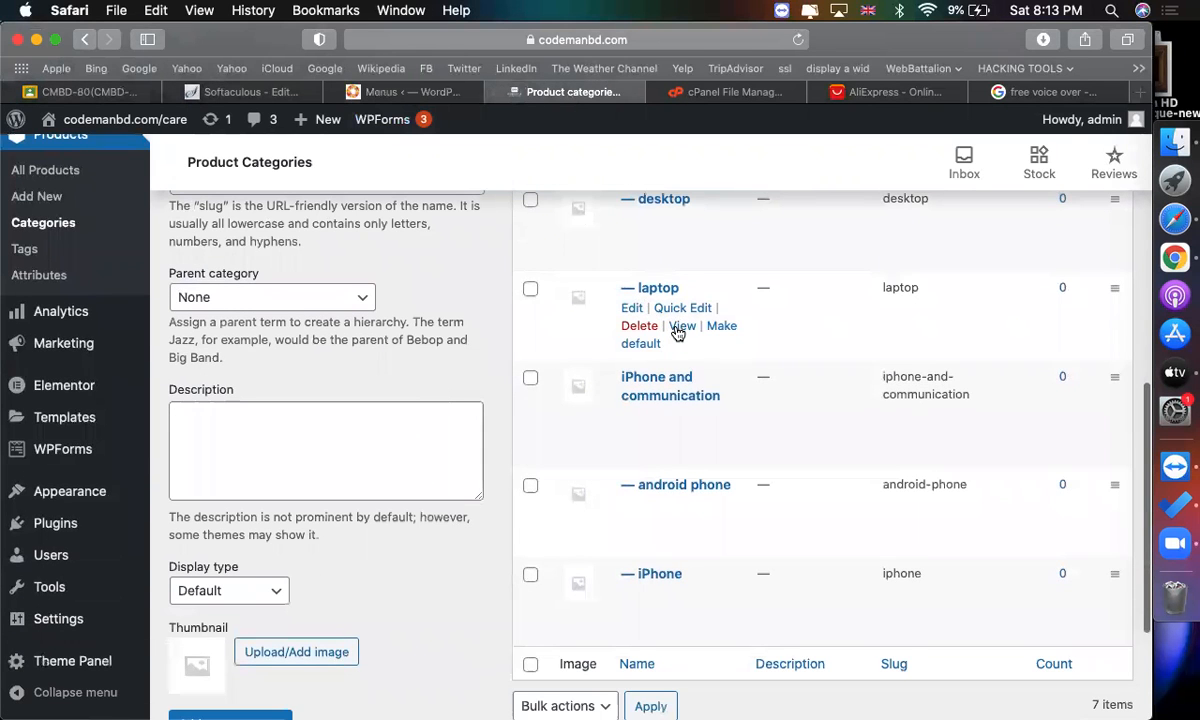
right_click(678, 332)
click(690, 440)
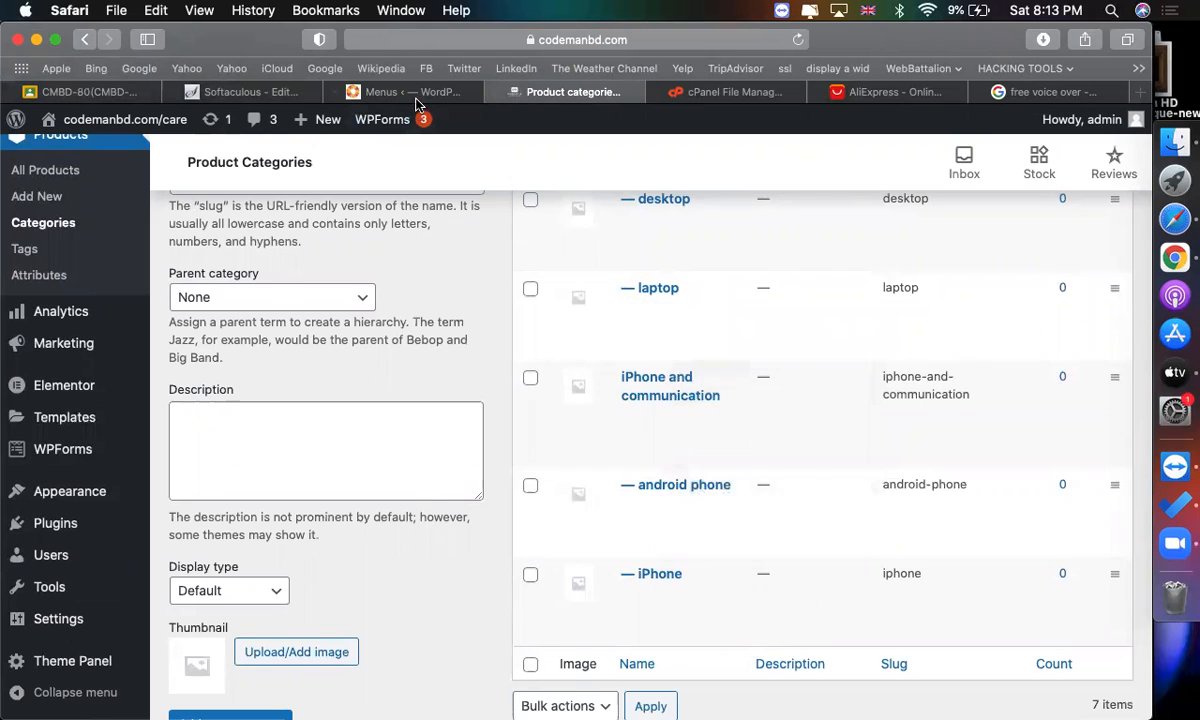
click(410, 92)
click(351, 284)
key(super+v)
key(Tab)
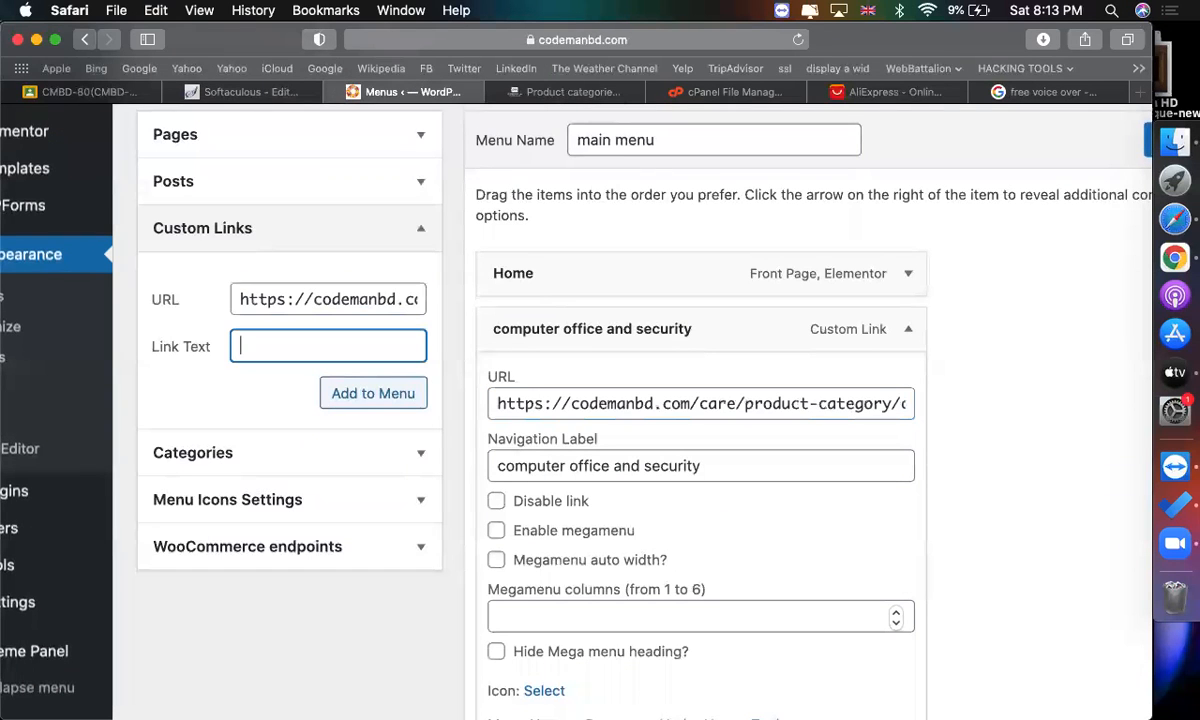
text(LAPTOP)
click(383, 393)
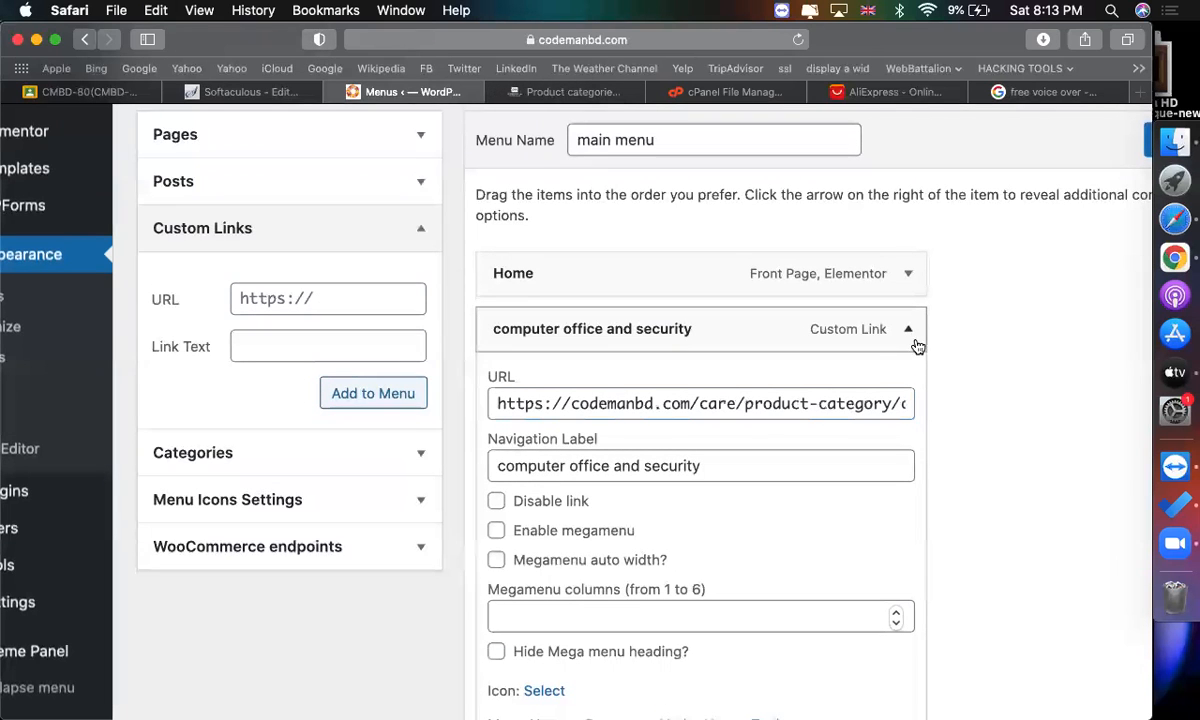
Collapse the "computer office and security" item and nest LAPTOP under it as a sub item.
click(850, 330)
scroll(748, 430, down, 2)
drag(744, 406, 763, 407)
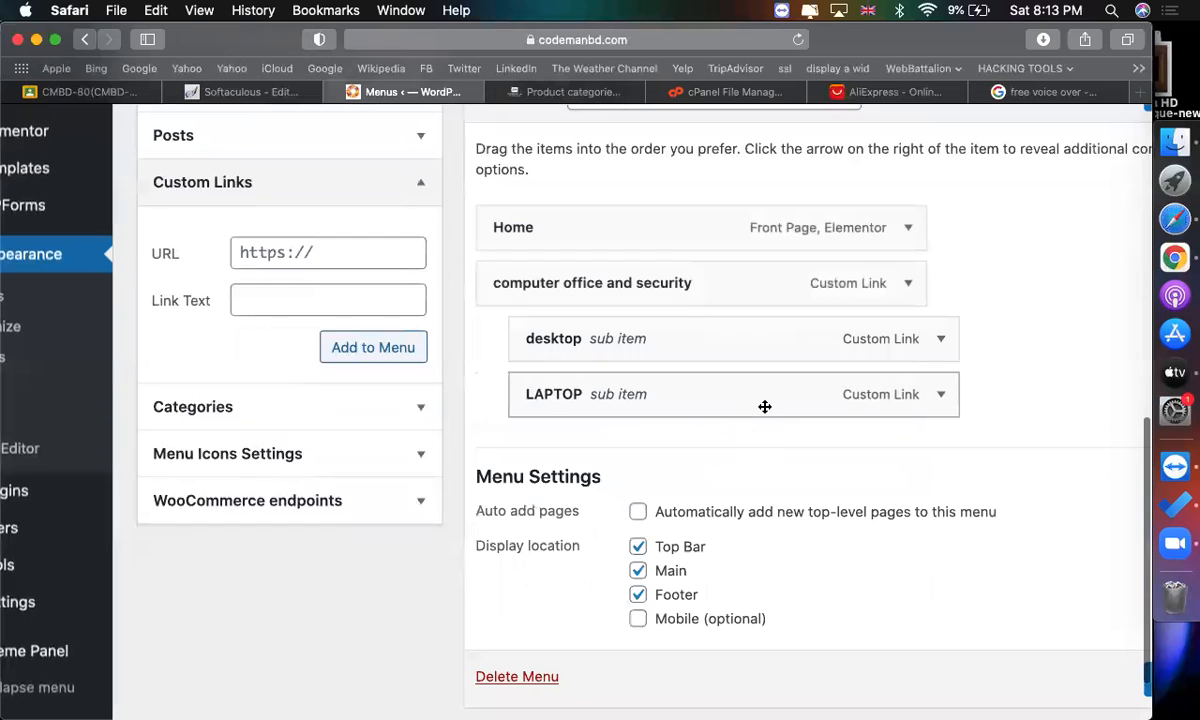
Copy the "iPhone and communication" category's view URL into the custom link URL field.
click(584, 91)
scroll(540, 300, down, 1)
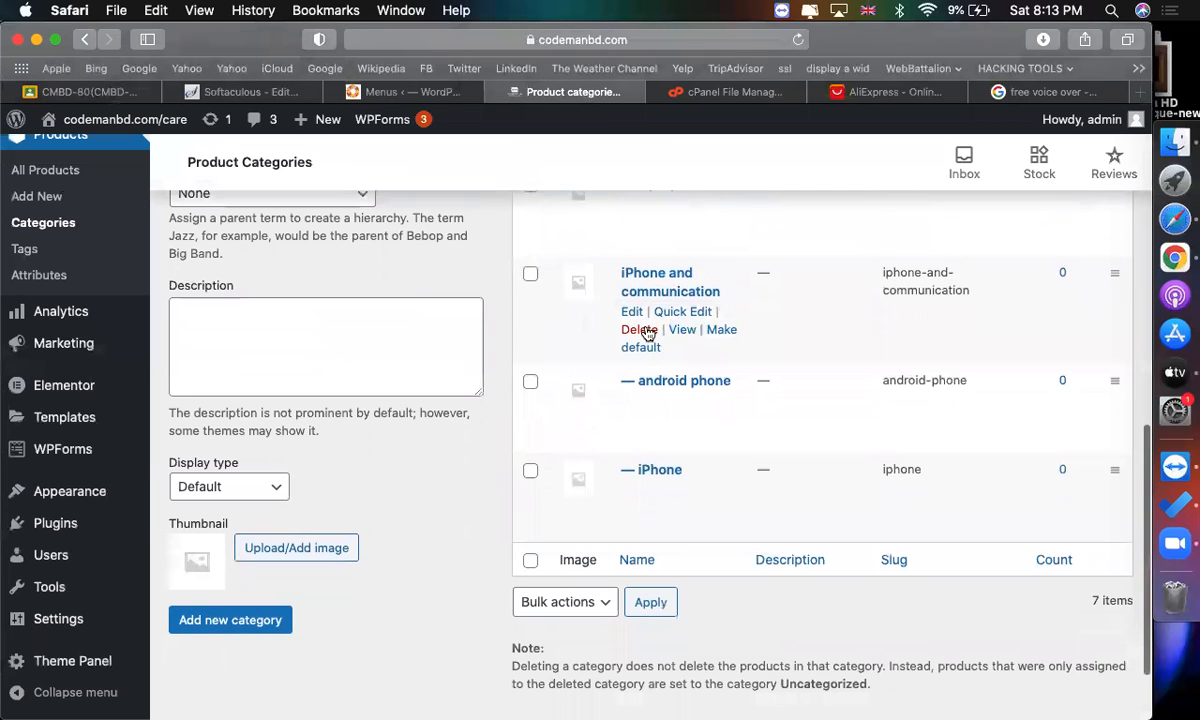
right_click(680, 331)
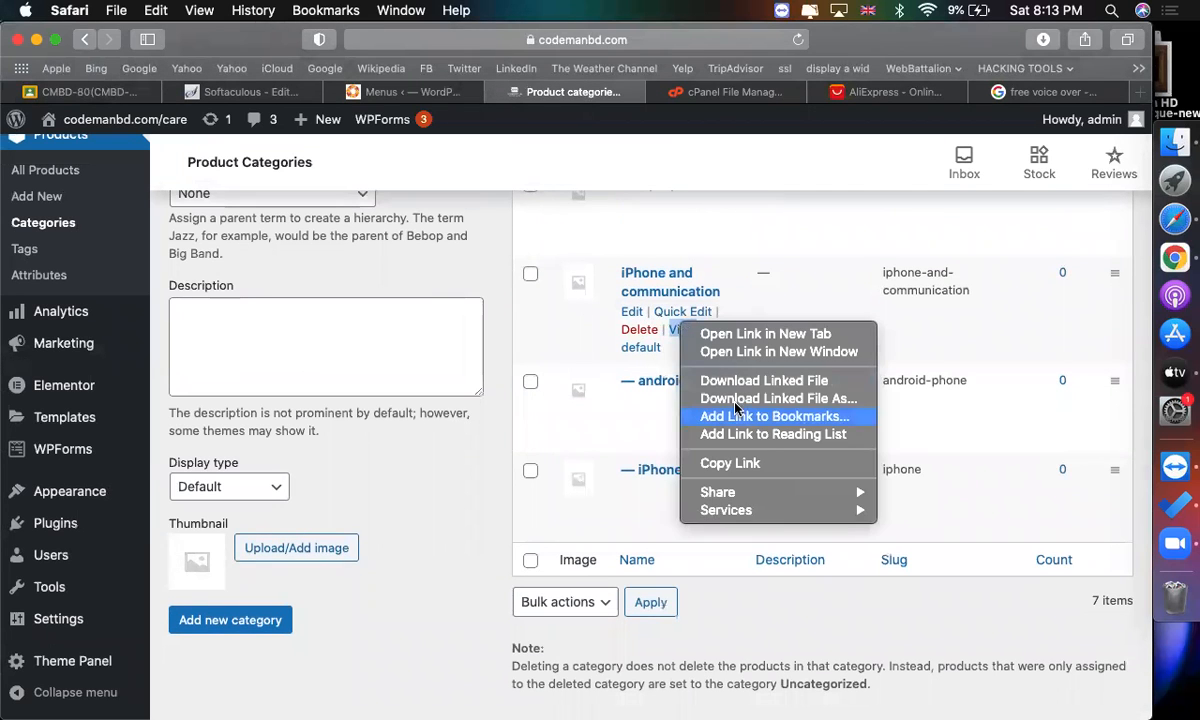
click(740, 468)
click(380, 92)
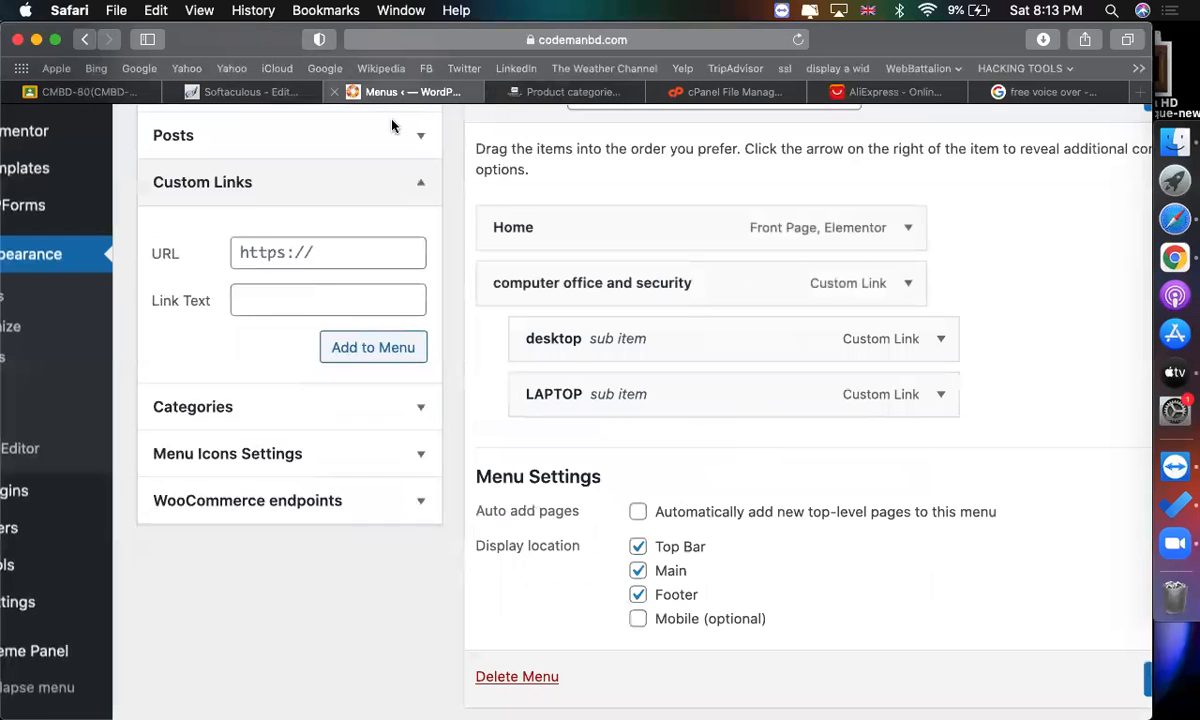
click(304, 257)
key(super+v)
click(305, 296)
Copy the category name "iPhone and communication" into the link text and add the custom link to the menu.
click(576, 94)
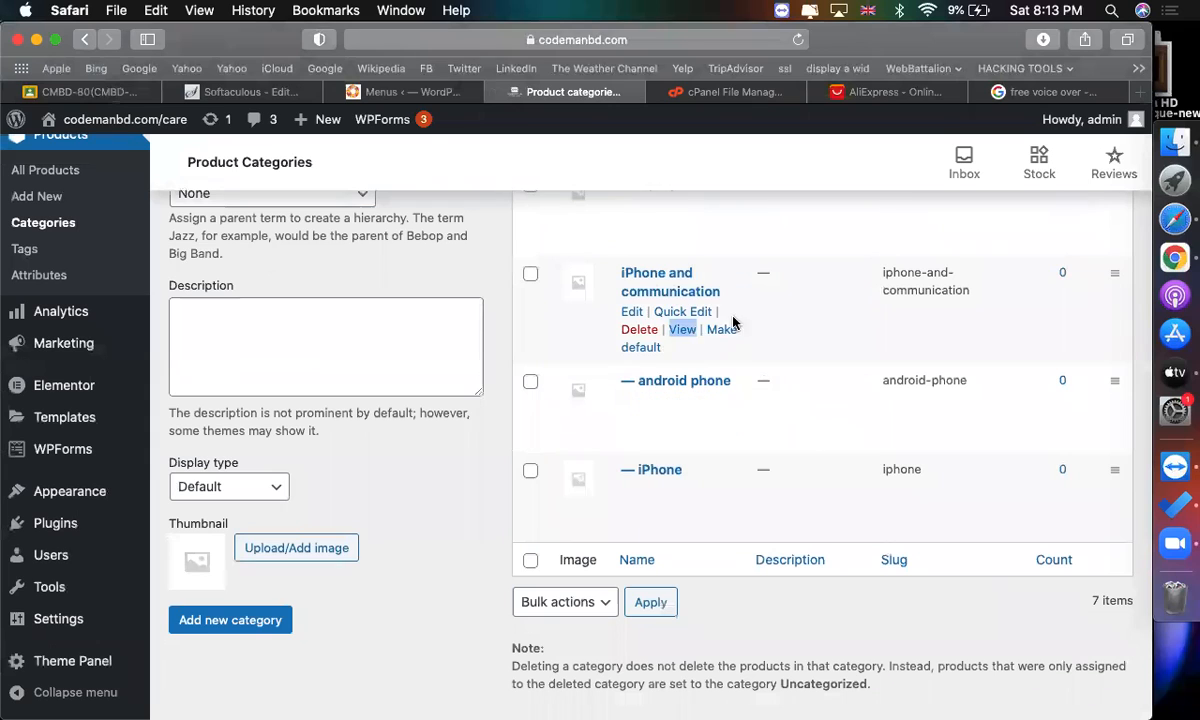
drag(738, 290, 630, 268)
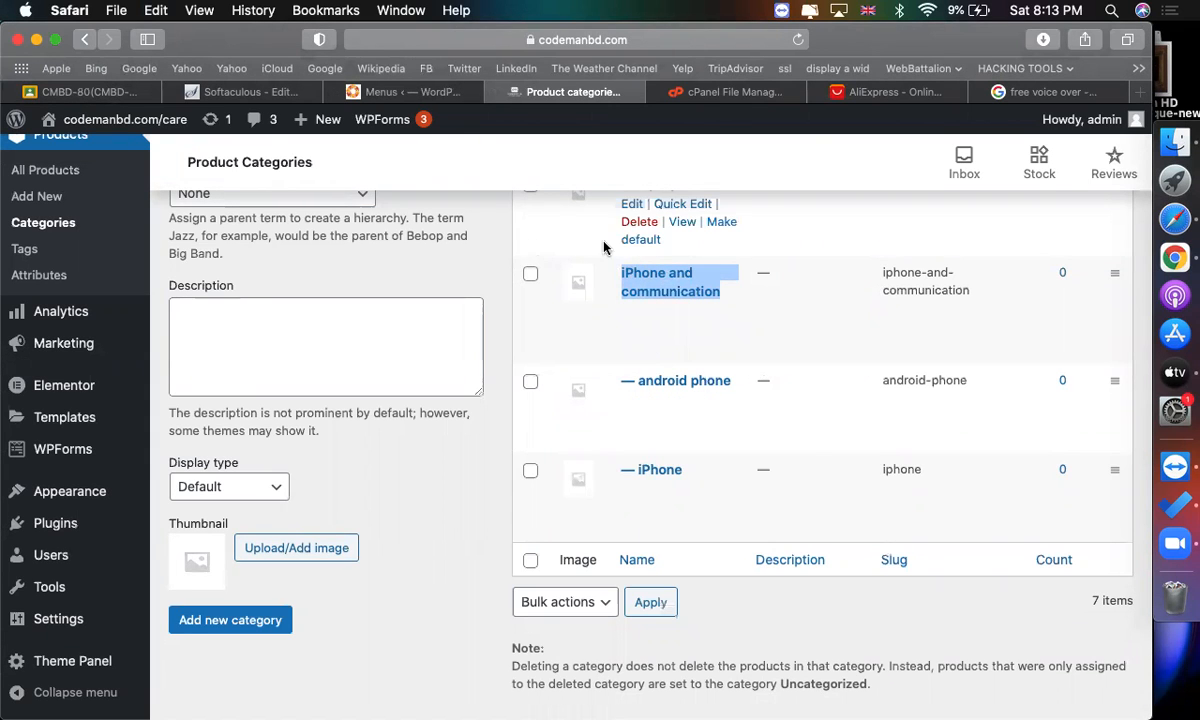
click(360, 92)
click(321, 305)
key(super+v)
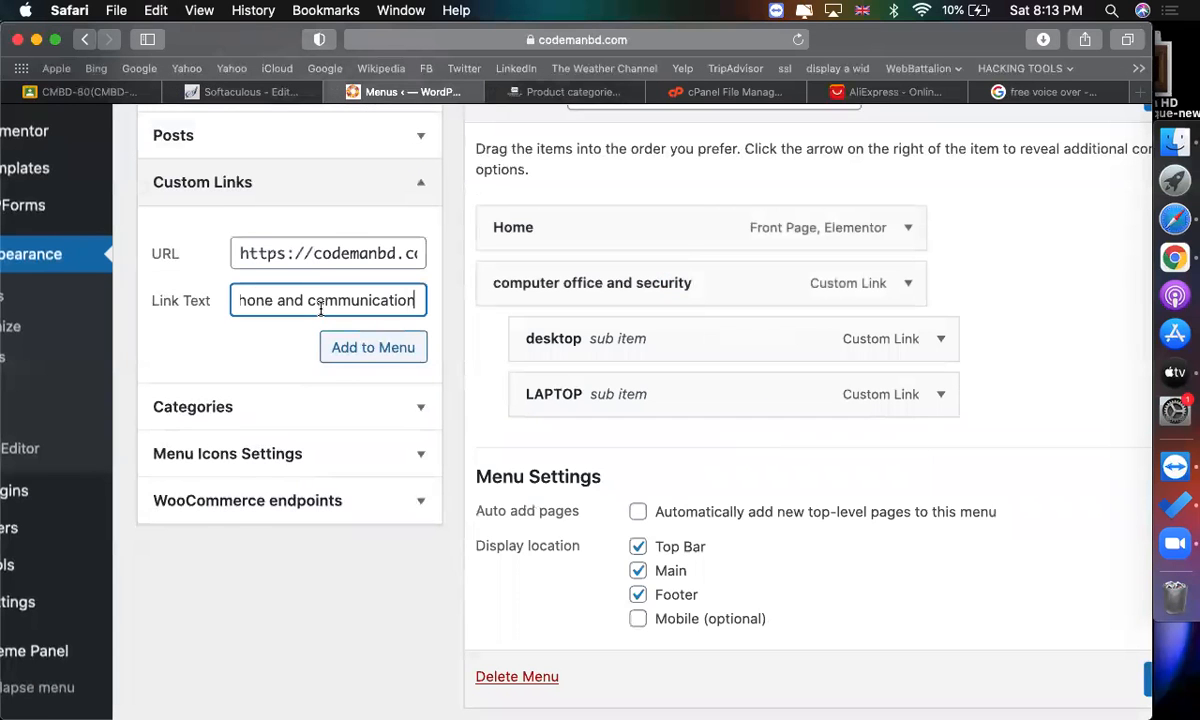
click(345, 345)
Paste the android phone category's view URL into the custom link URL field.
click(547, 91)
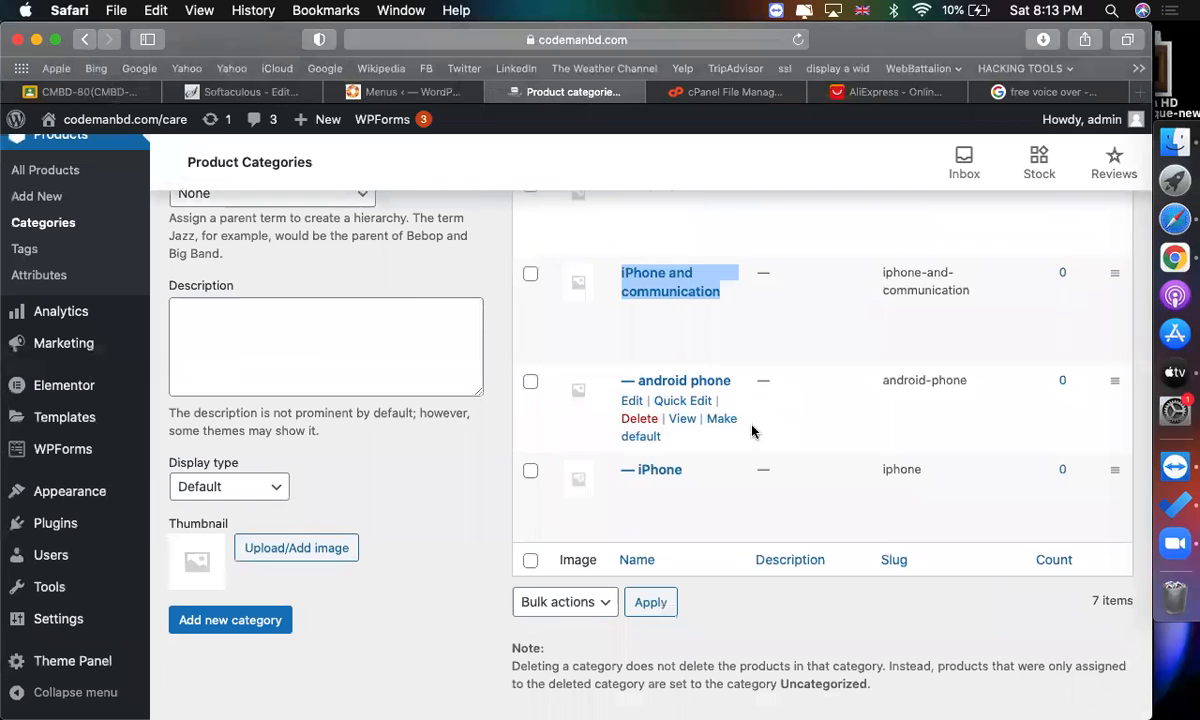
double_click(690, 420)
right_click(690, 422)
click(720, 554)
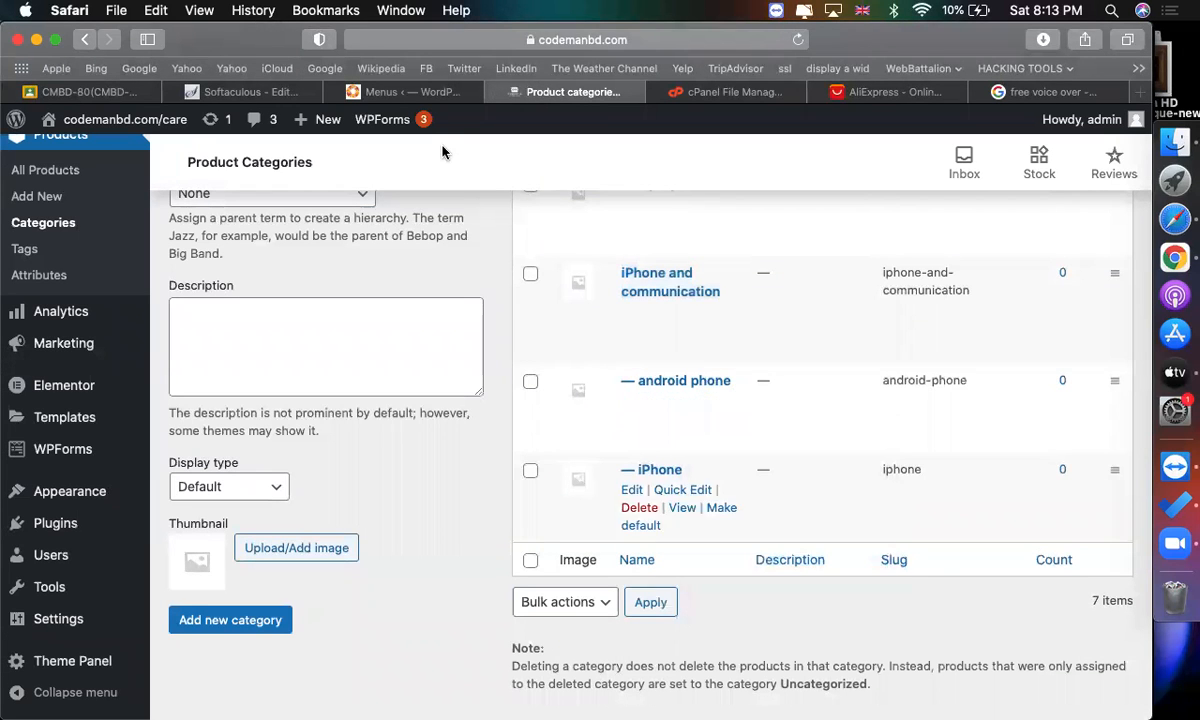
click(417, 93)
triple_click(318, 250)
key(super+v)
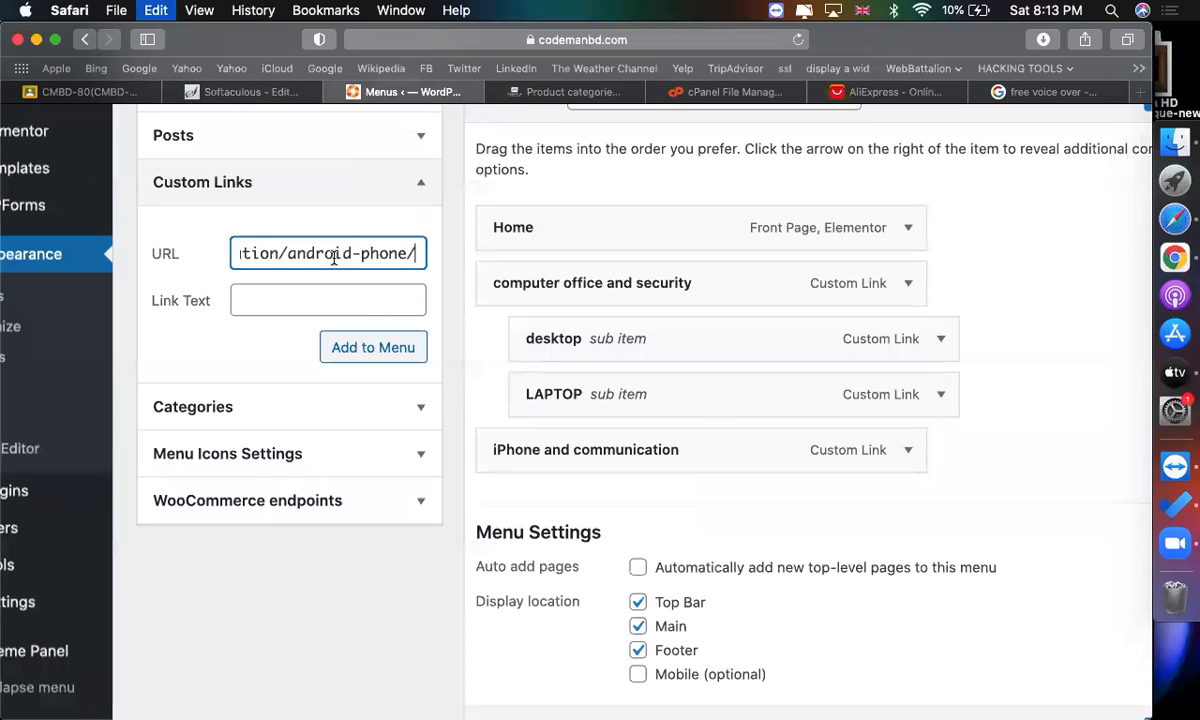
drag(288, 257, 400, 257)
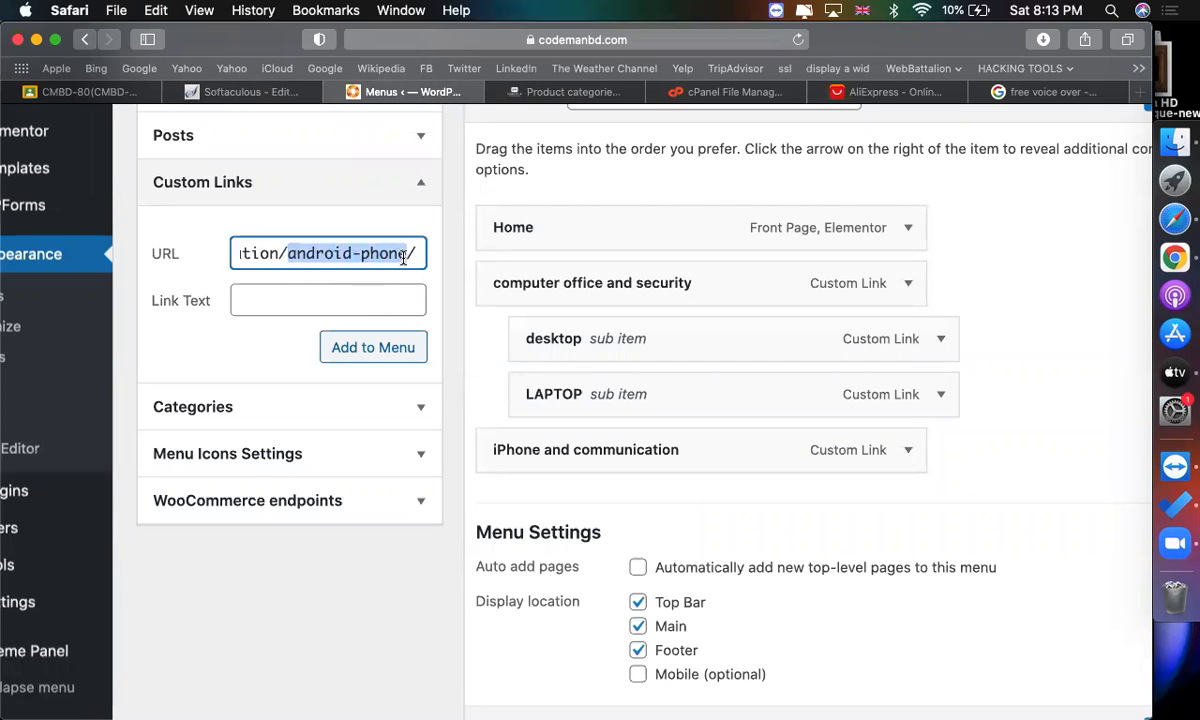
Enter "android phone" as the link text and add the custom link to the menu.
click(397, 301)
key(super+v)
key(super+space)
key(Escape)
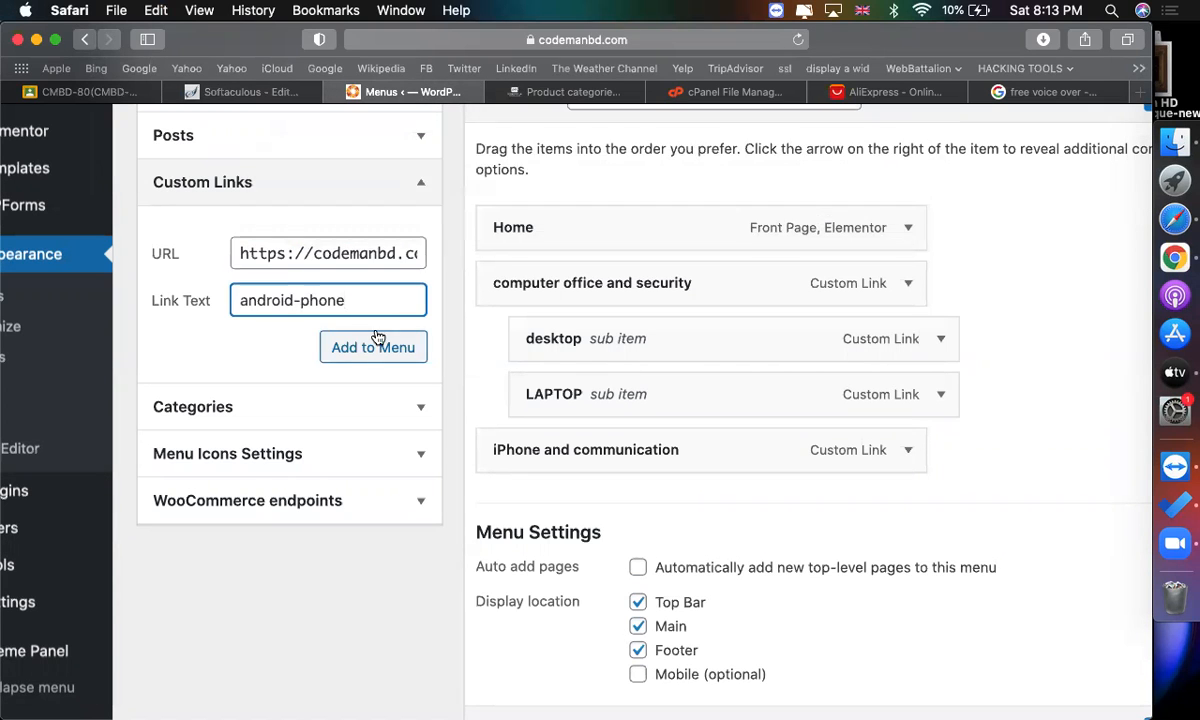
key(BackSpace)
text(N)
key(BackSpace)
click(399, 348)
Add a custom link to the iPhone category's view URL with the link text "iPhone" to the menu.
click(565, 91)
scroll(662, 303, down, 2)
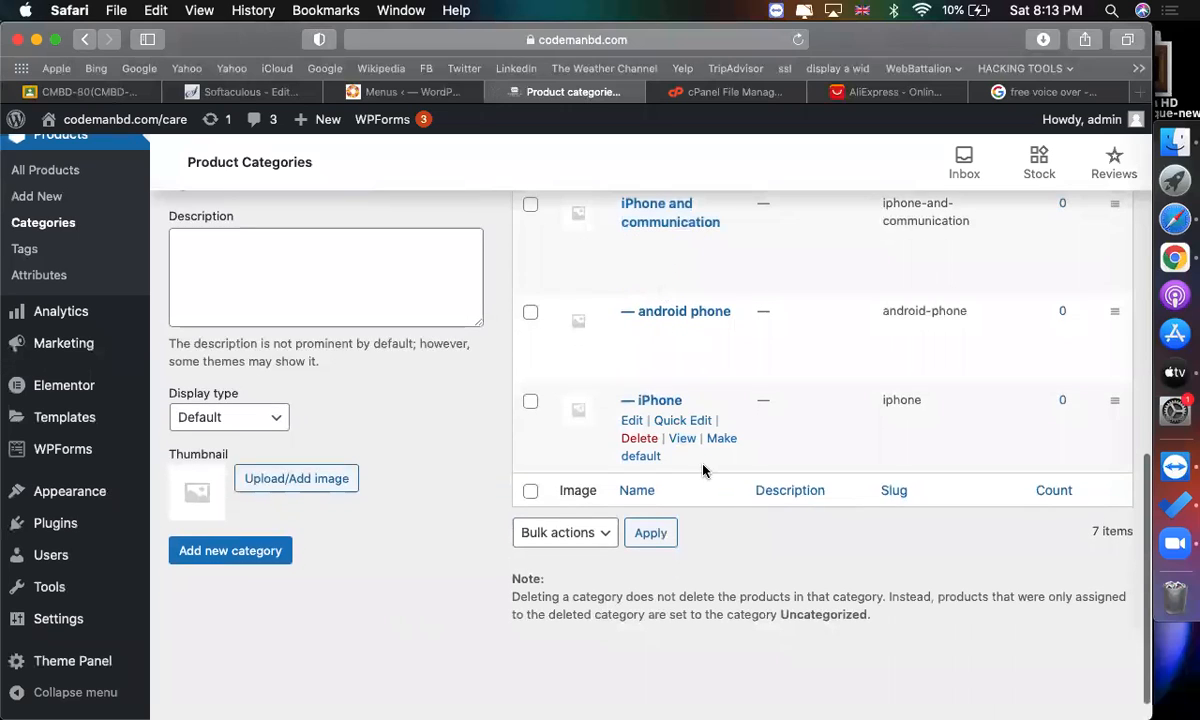
right_click(688, 447)
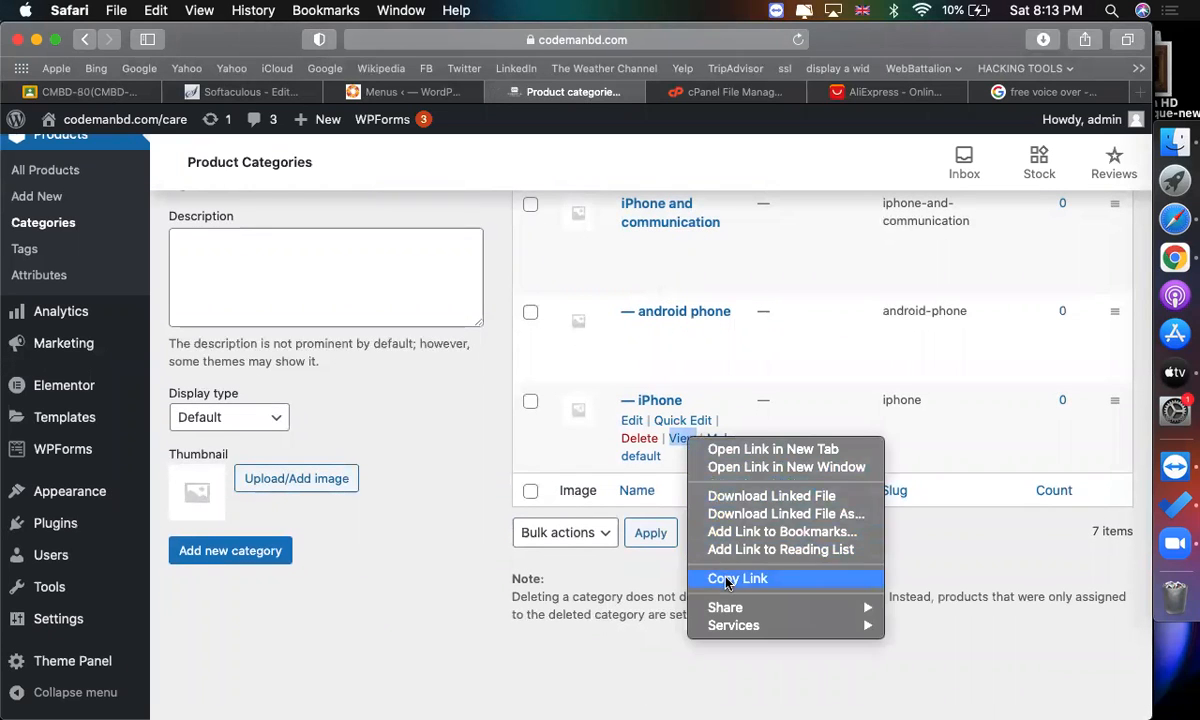
click(718, 576)
click(434, 95)
click(396, 237)
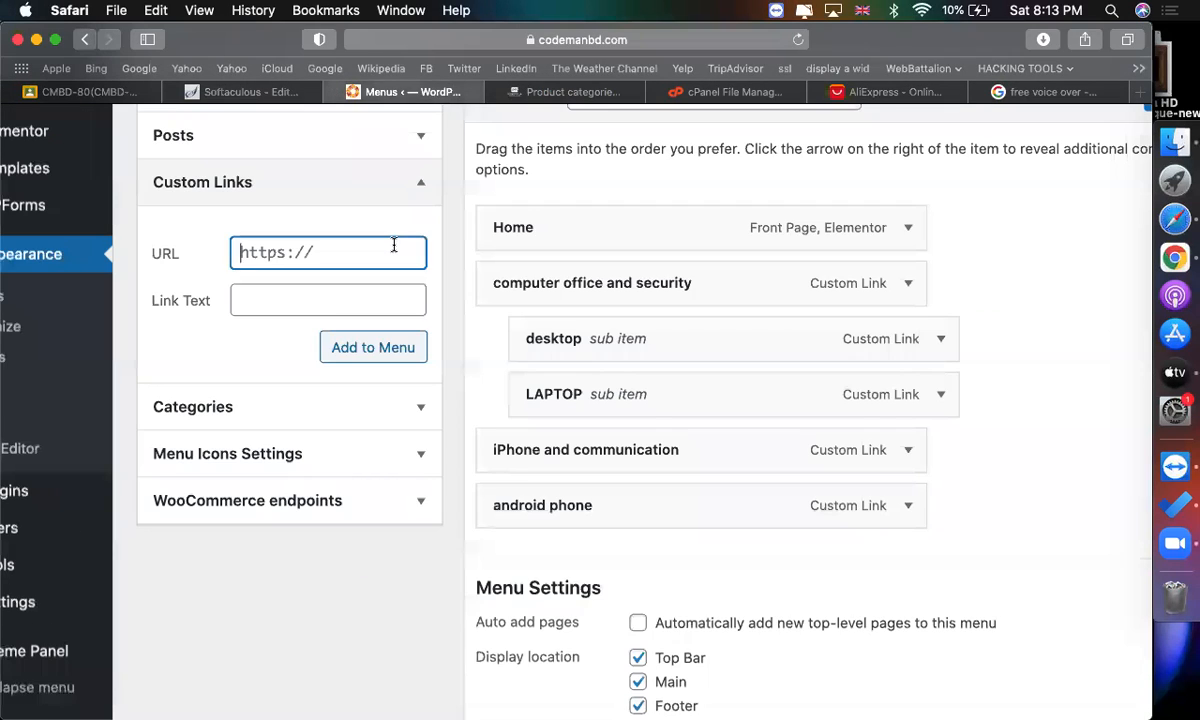
key(super+v)
click(341, 308)
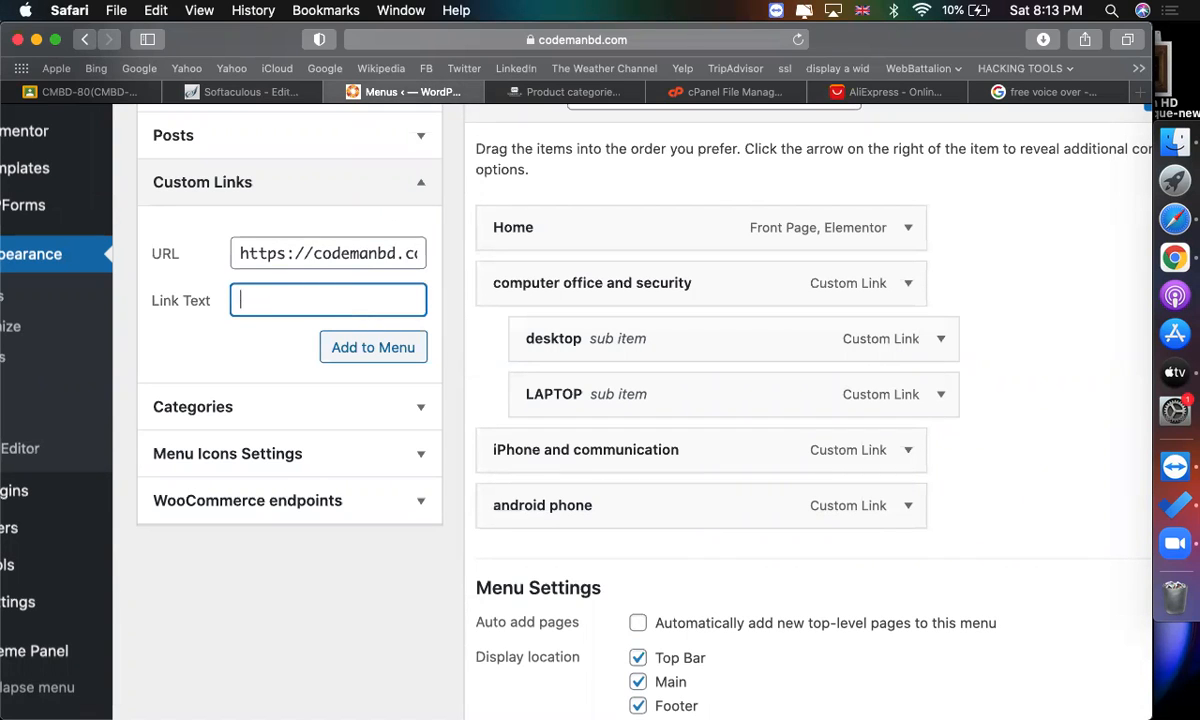
text(iphone)
click(378, 352)
Nest android phone and iPhone as sub items under "iPhone and communication".
scroll(557, 423, down, 3)
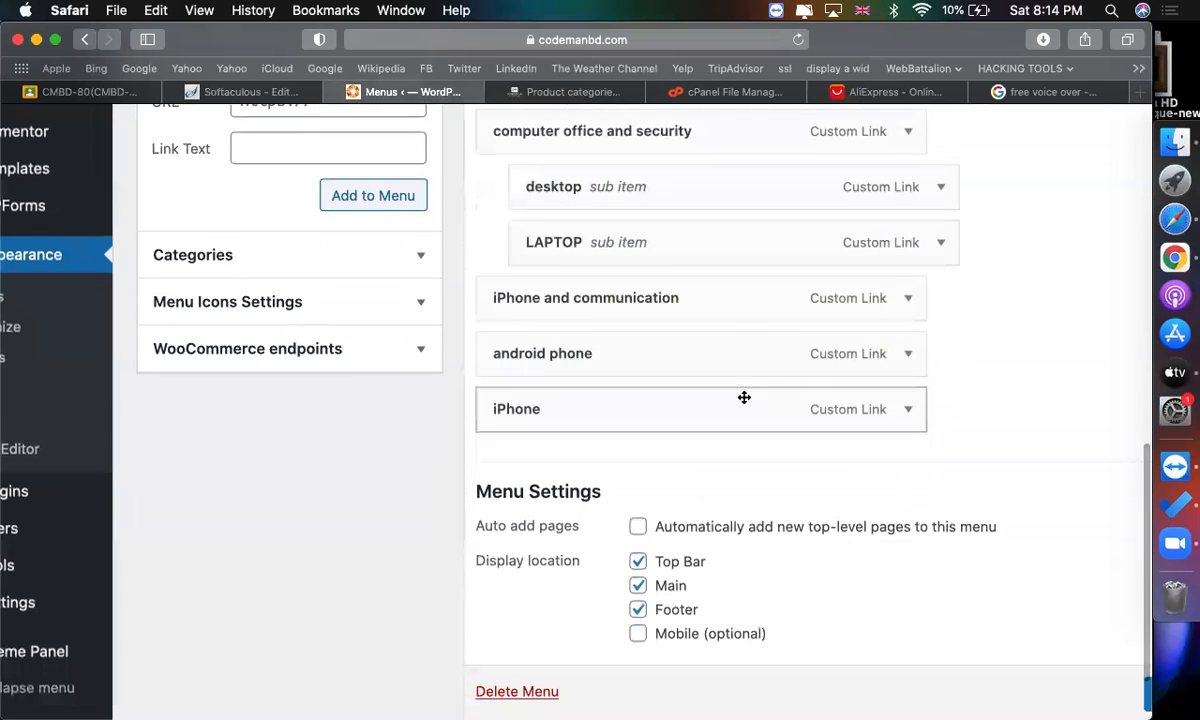
drag(651, 364, 771, 364)
drag(715, 421, 740, 421)
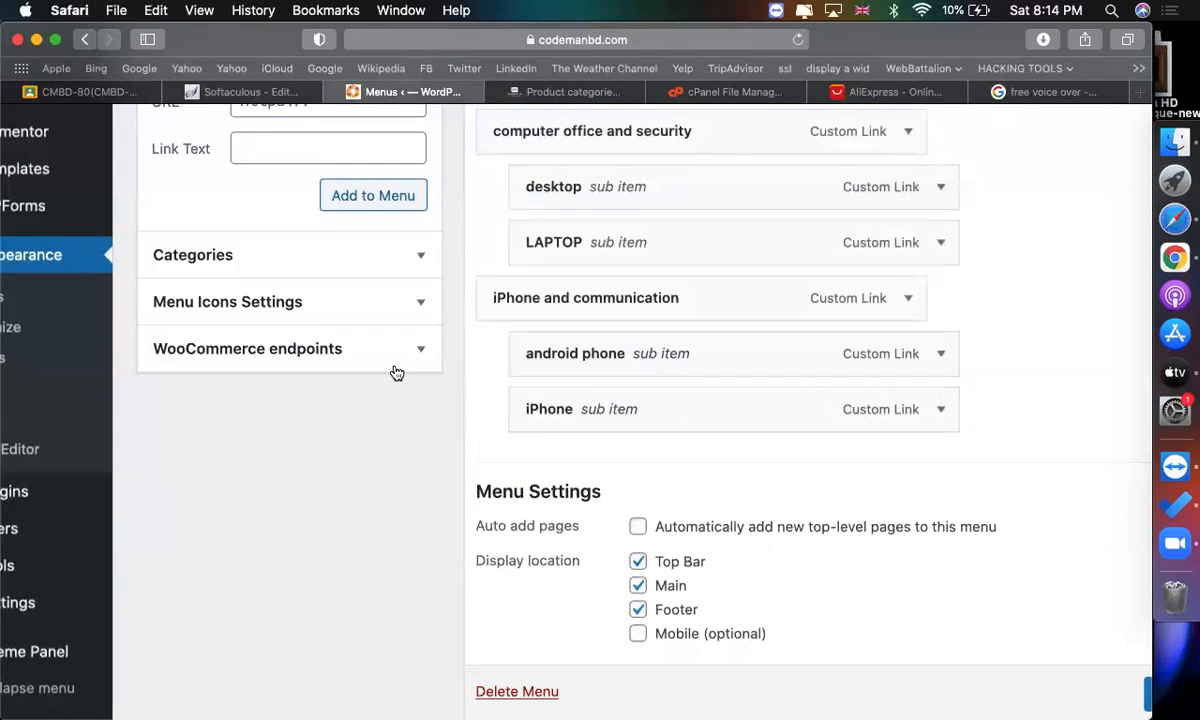
Select the My account and Shop pages in the Pages list and add them to the menu.
scroll(394, 372, up, 8)
scroll(430, 410, up, 2)
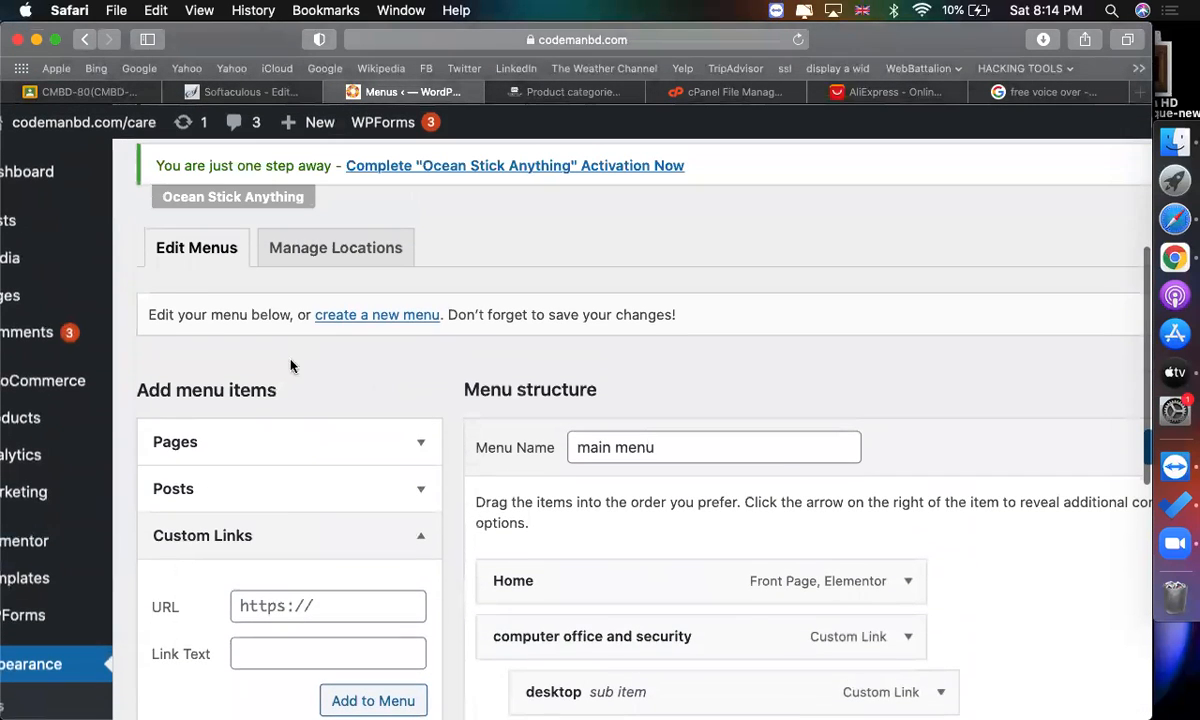
click(249, 452)
scroll(252, 457, down, 4)
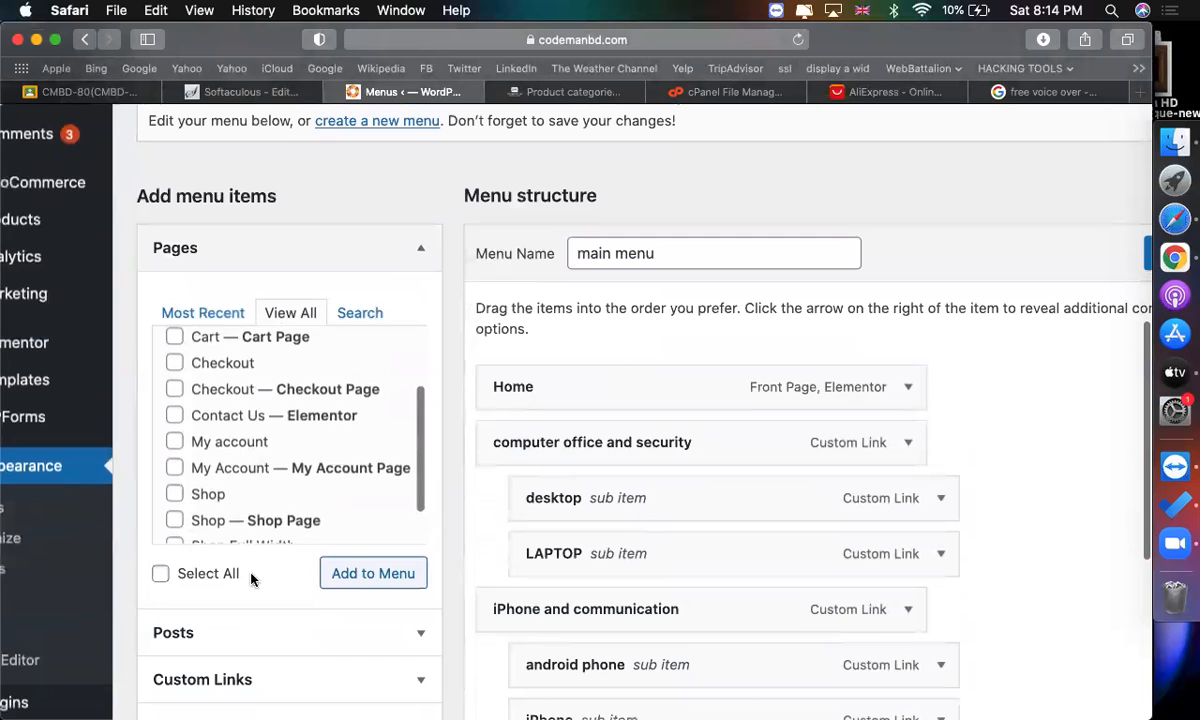
scroll(289, 429, up, 5)
scroll(290, 430, down, 2)
scroll(290, 430, down, 4)
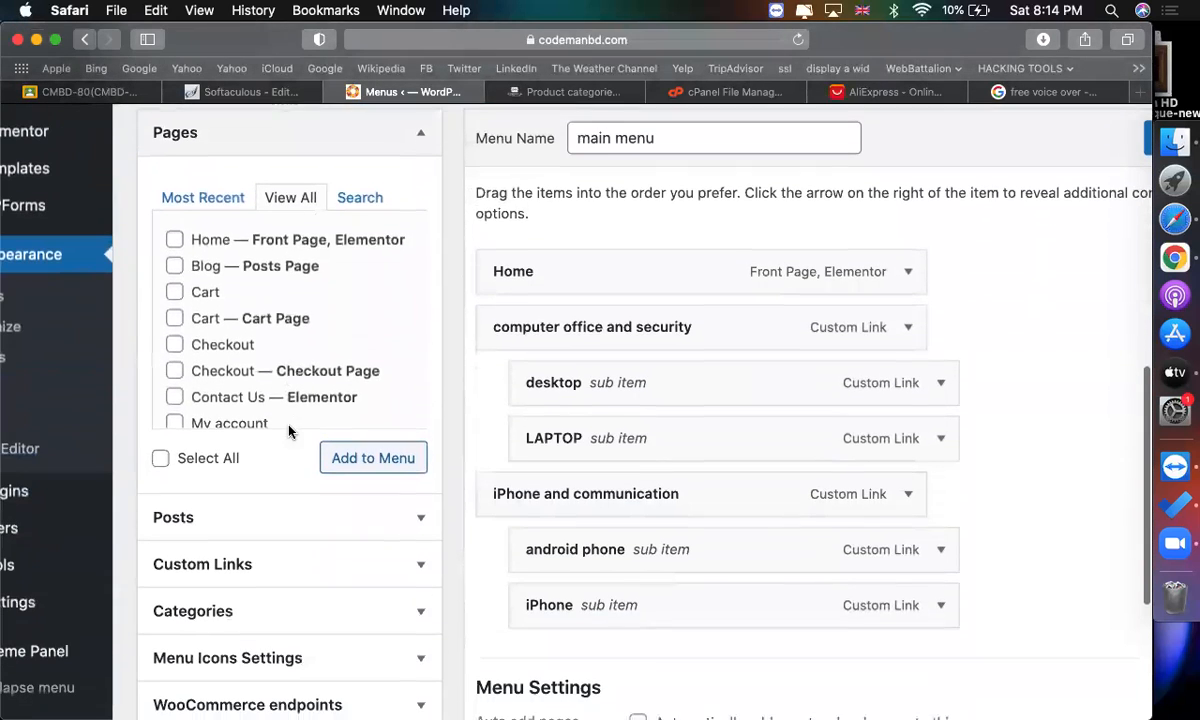
scroll(279, 364, down, 2)
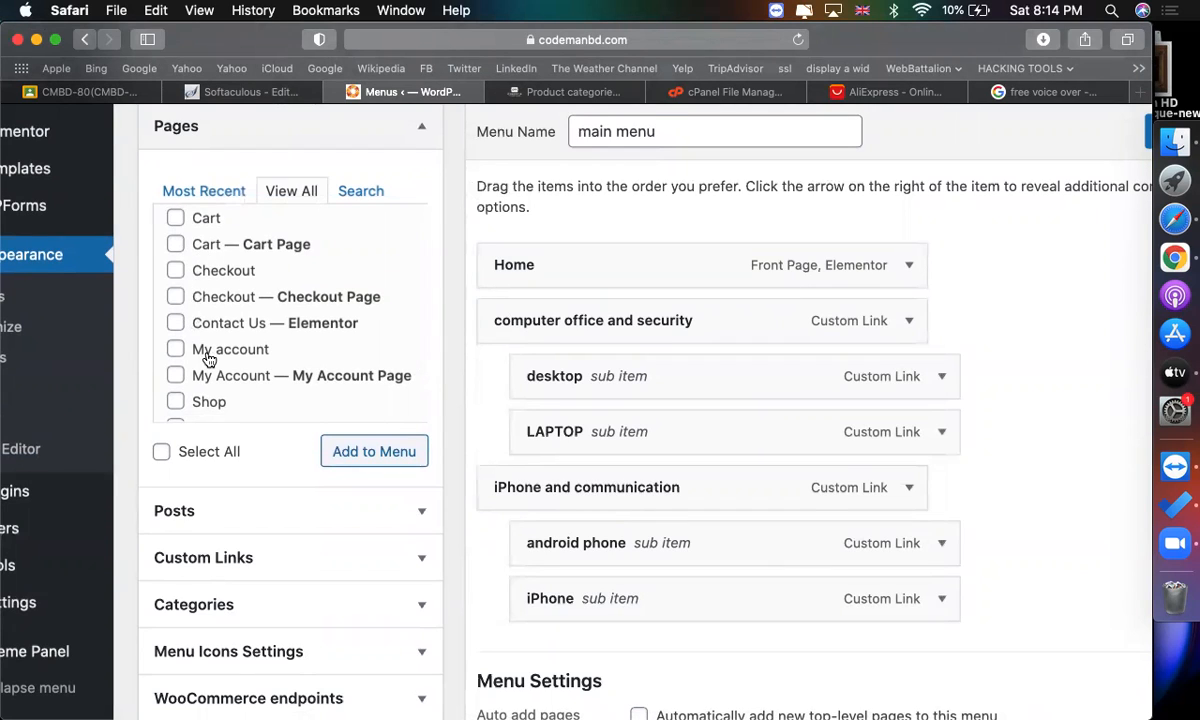
click(175, 349)
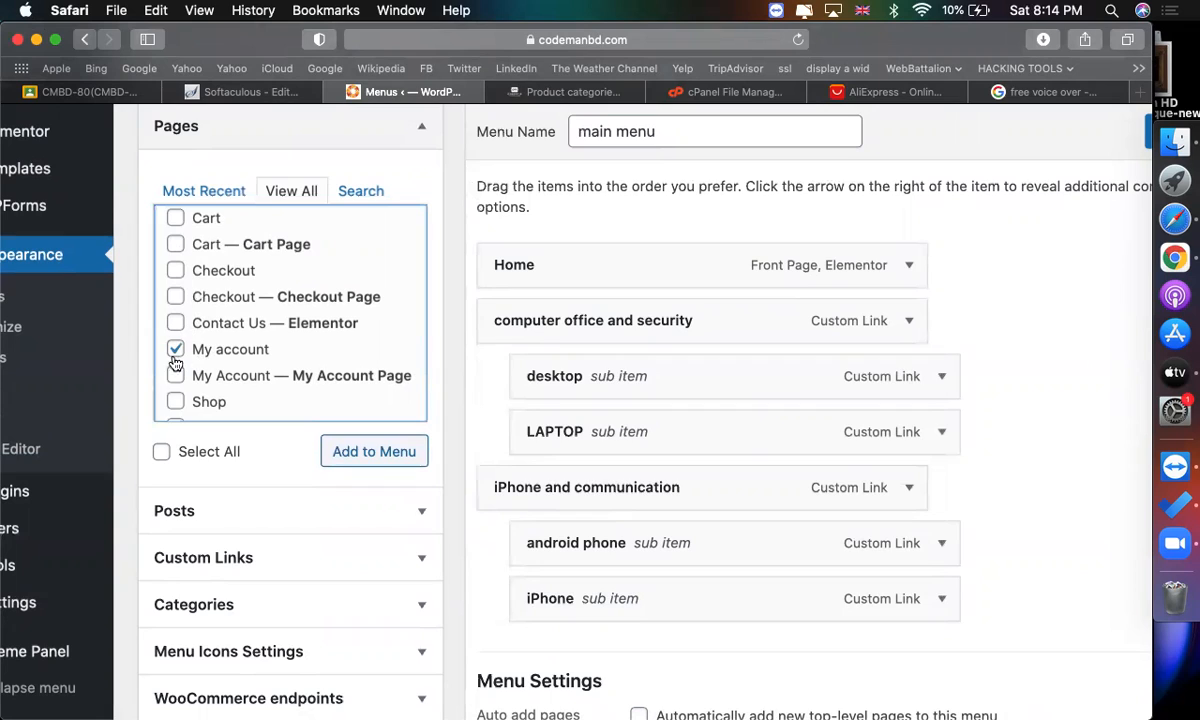
click(175, 402)
click(412, 456)
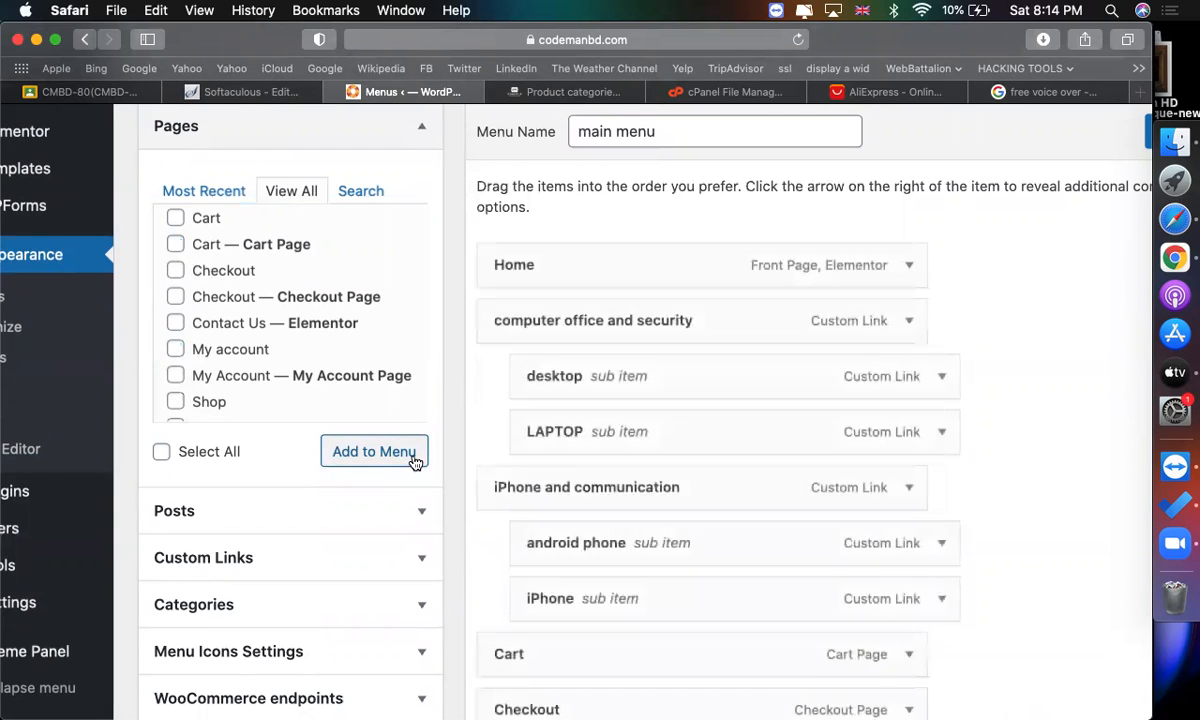
Nest Checkout and My account as sub items under Cart.
scroll(774, 436, down, 3)
scroll(774, 439, down, 2)
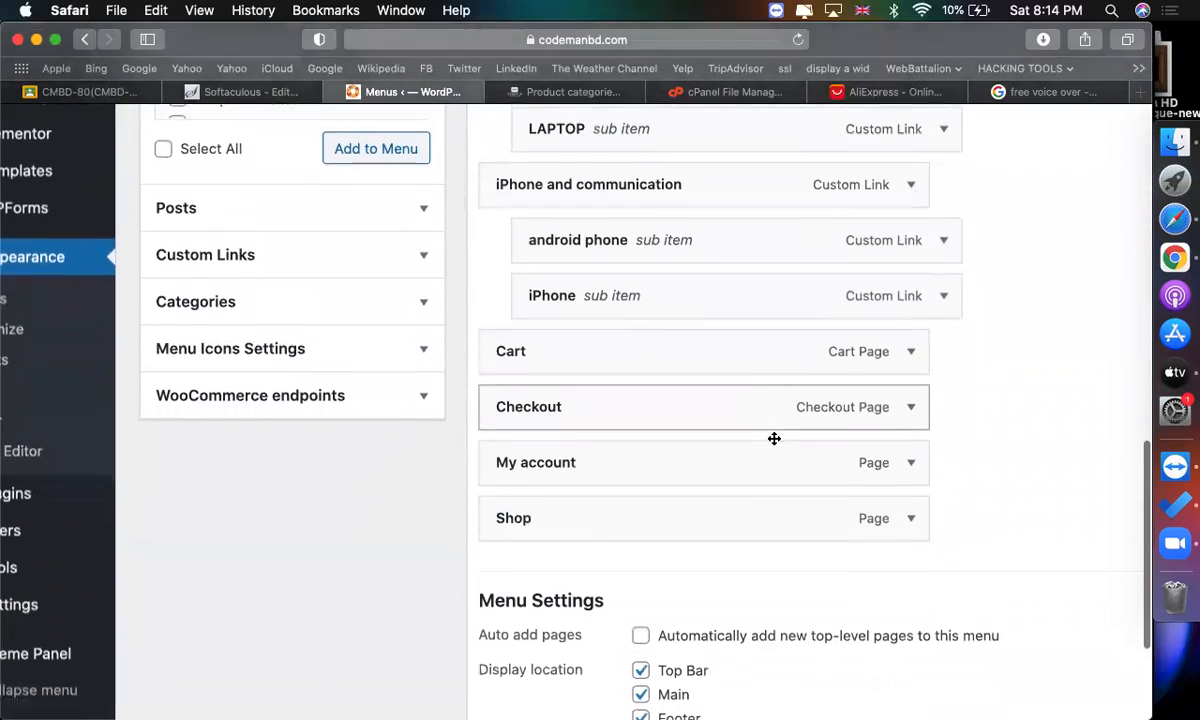
drag(718, 442, 750, 438)
drag(710, 475, 748, 472)
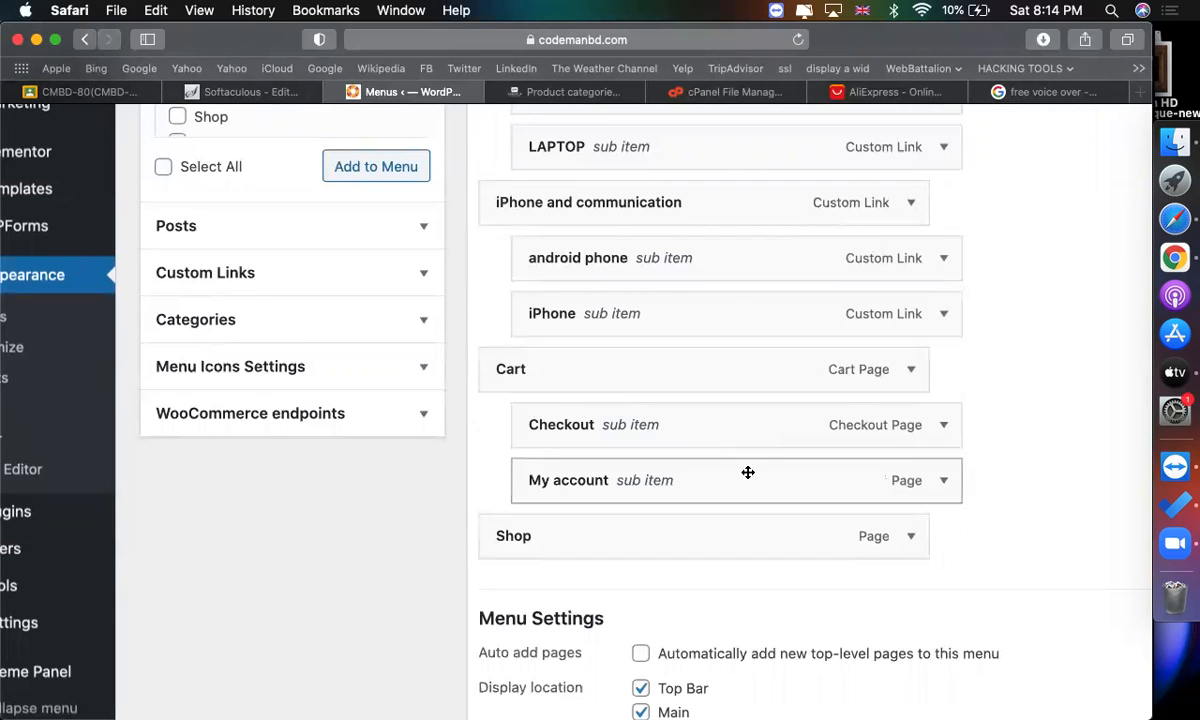
Move the Shop item up to sit directly below Home in the menu.
scroll(748, 473, up, 3)
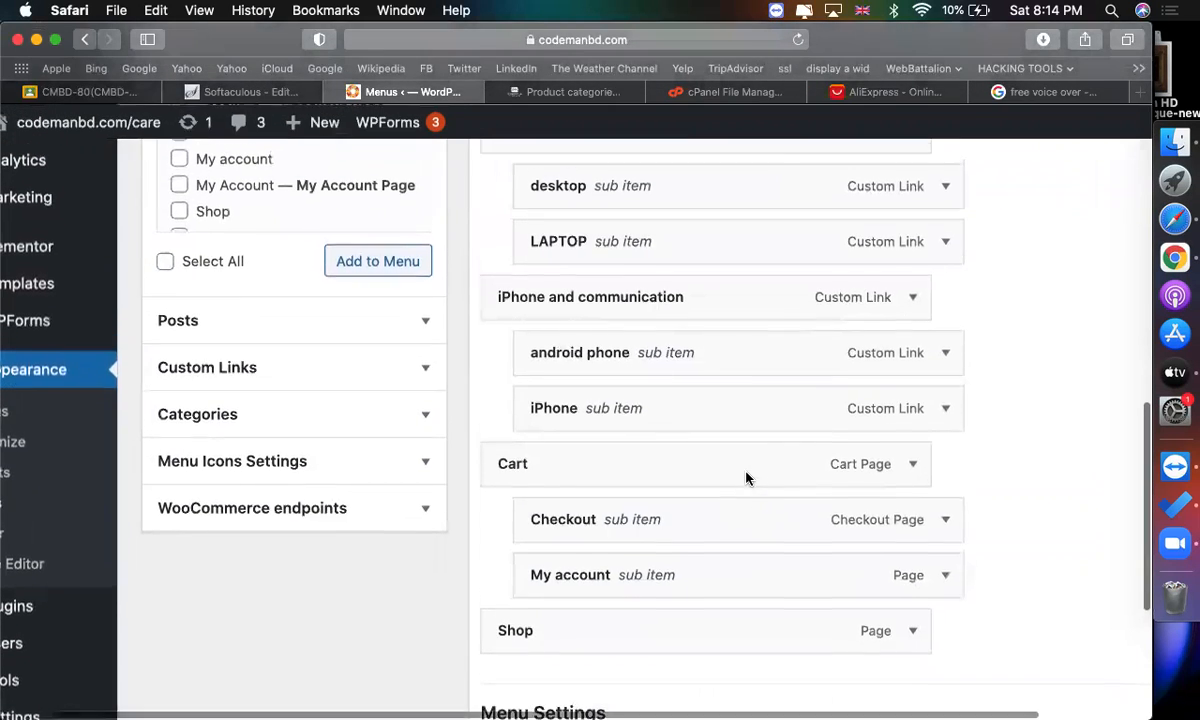
drag(672, 632, 782, 632)
scroll(708, 633, down, 3)
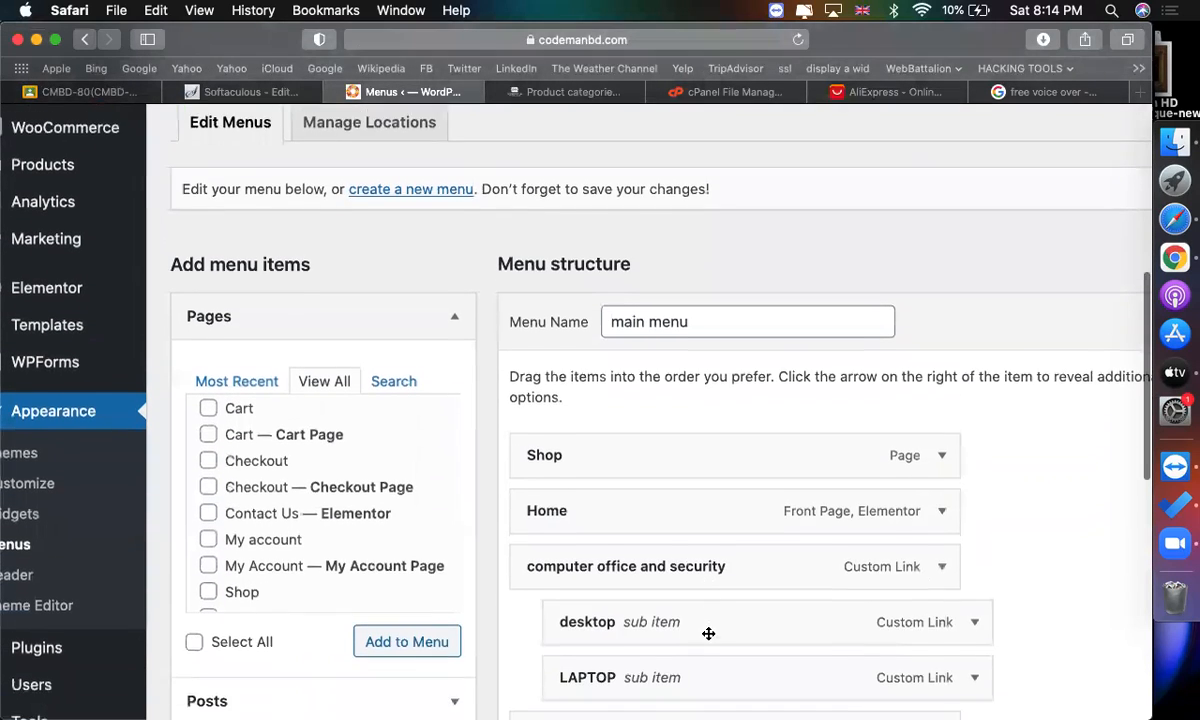
drag(648, 420, 651, 453)
scroll(651, 453, down, 4)
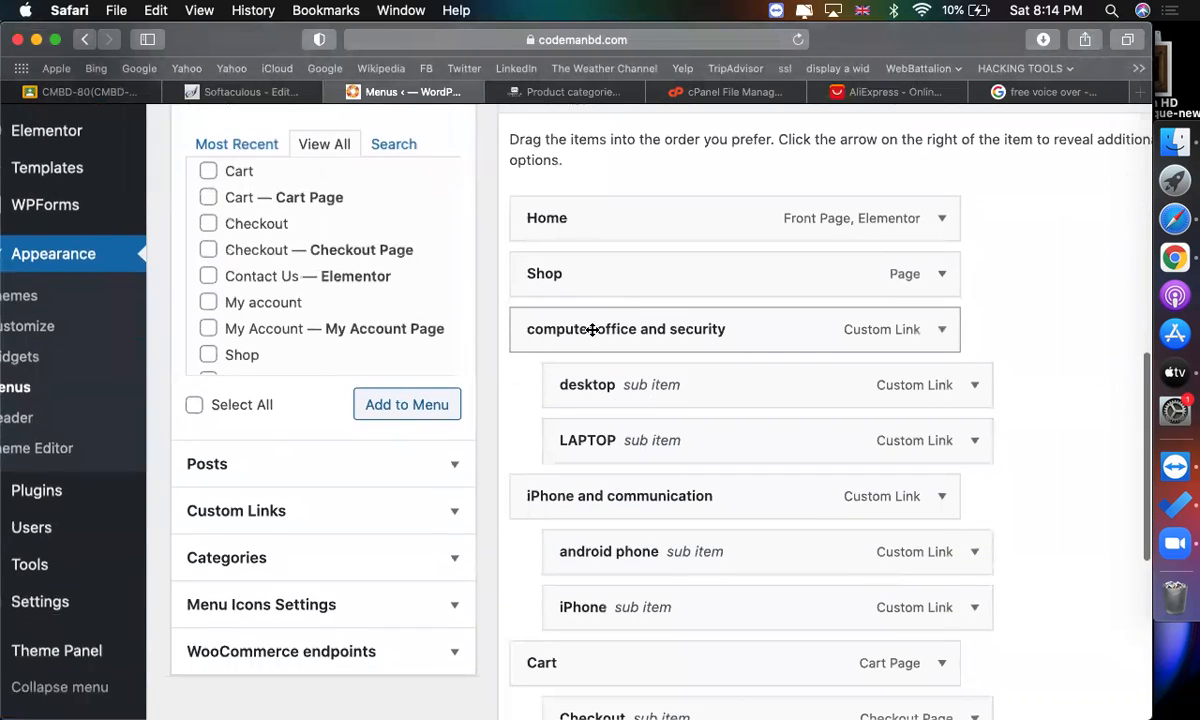
scroll(592, 329, down, 5)
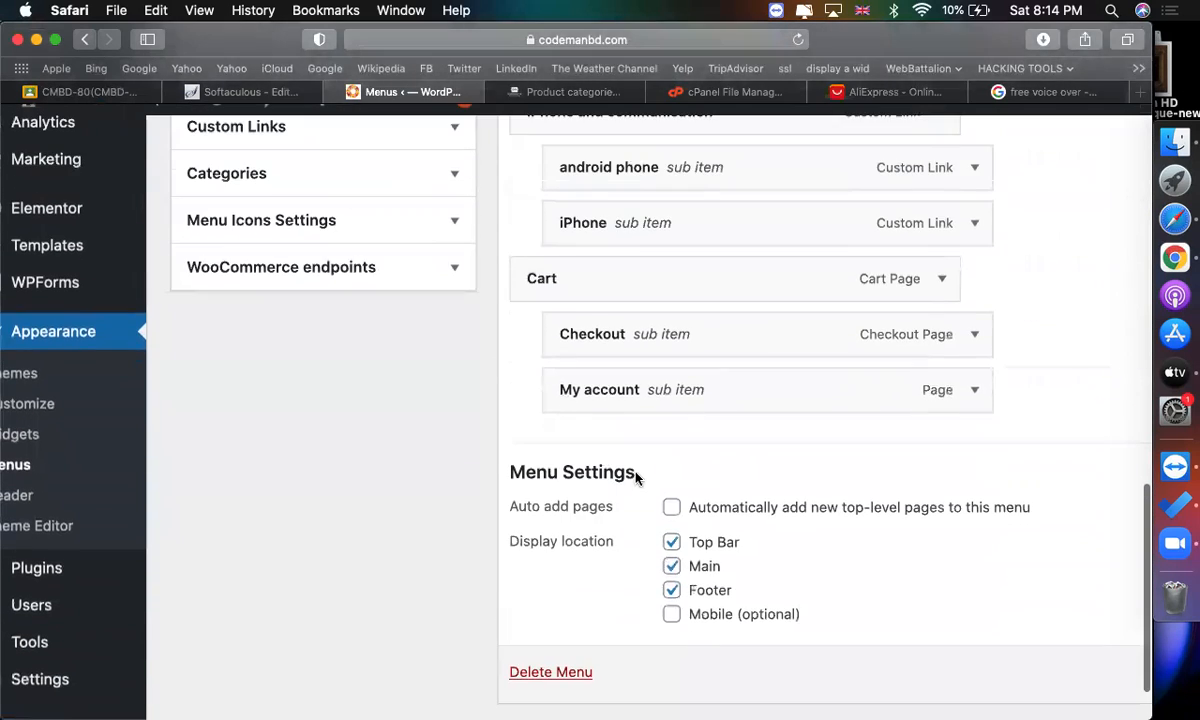
scroll(447, 437, down, 2)
scroll(390, 521, up, 6)
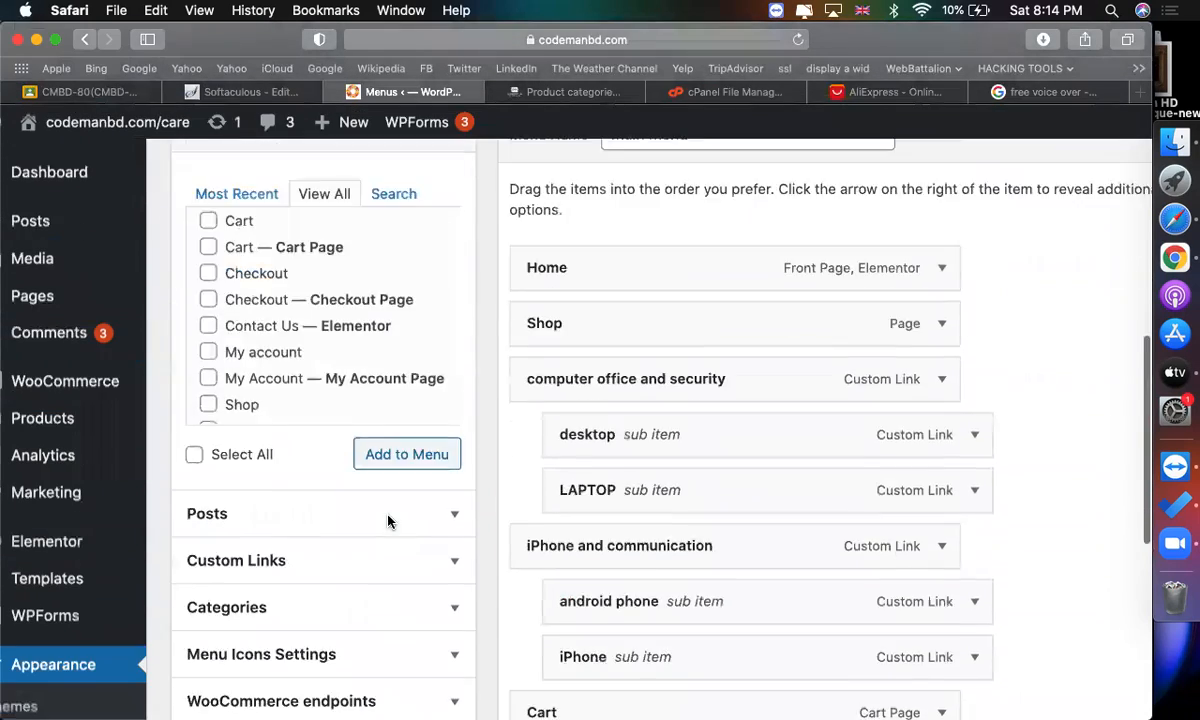
Save the main menu.
scroll(389, 521, up, 5)
scroll(930, 313, down, 3)
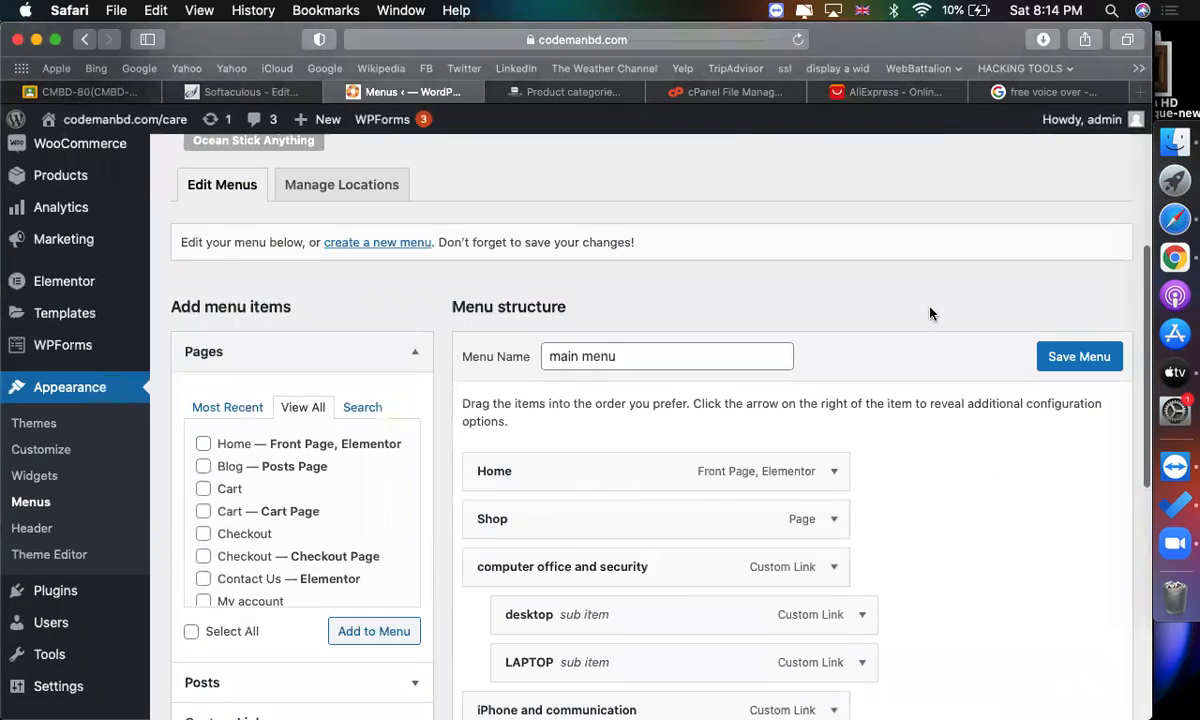
click(1080, 352)
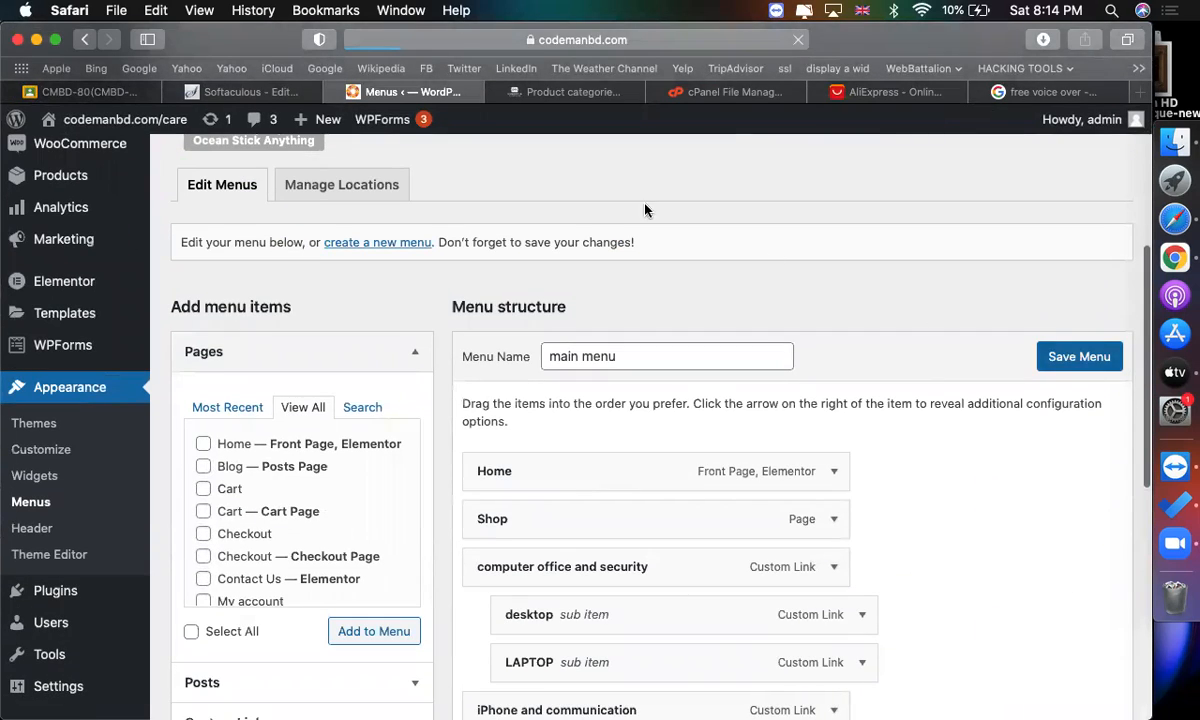
Browse the AliExpress tab's home page and flash deals page for category reference.
click(873, 94)
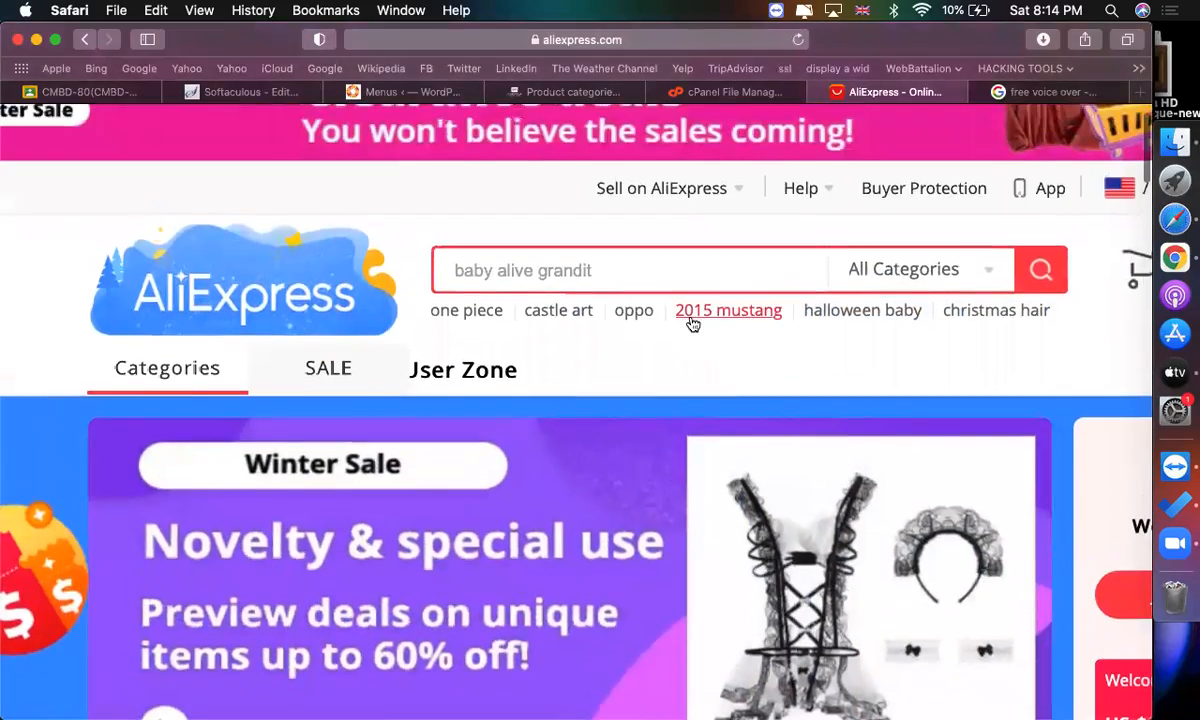
scroll(686, 324, down, 10)
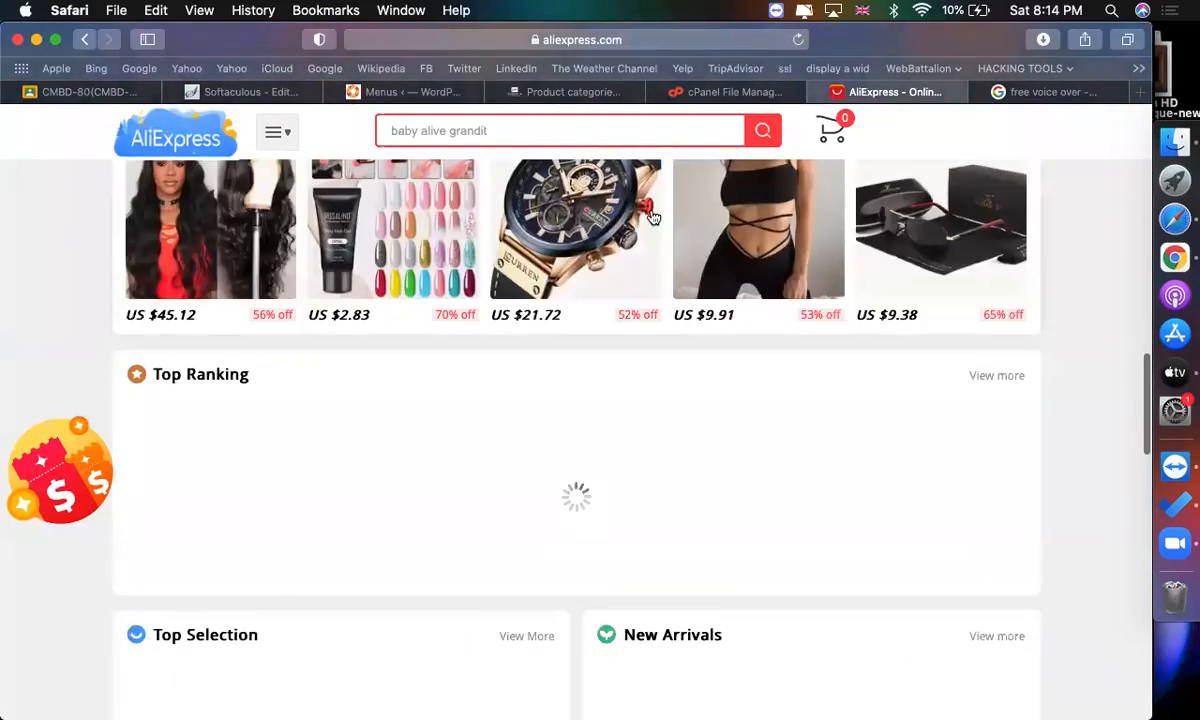
click(582, 226)
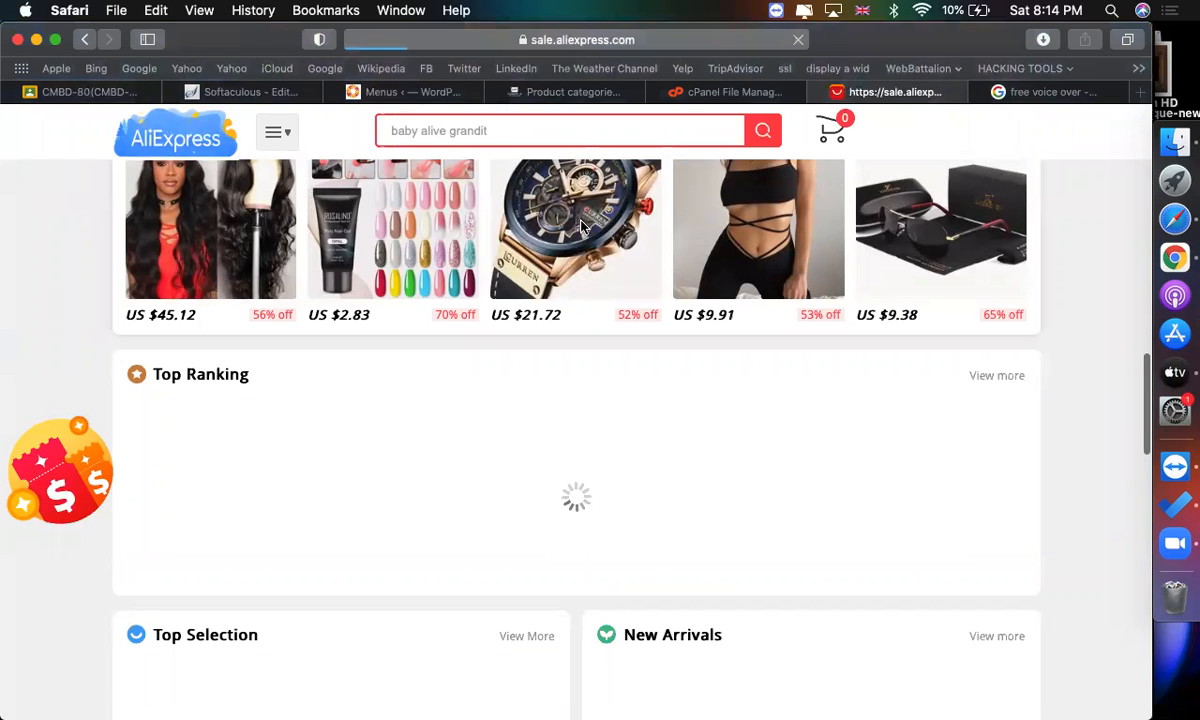
scroll(611, 387, down, 2)
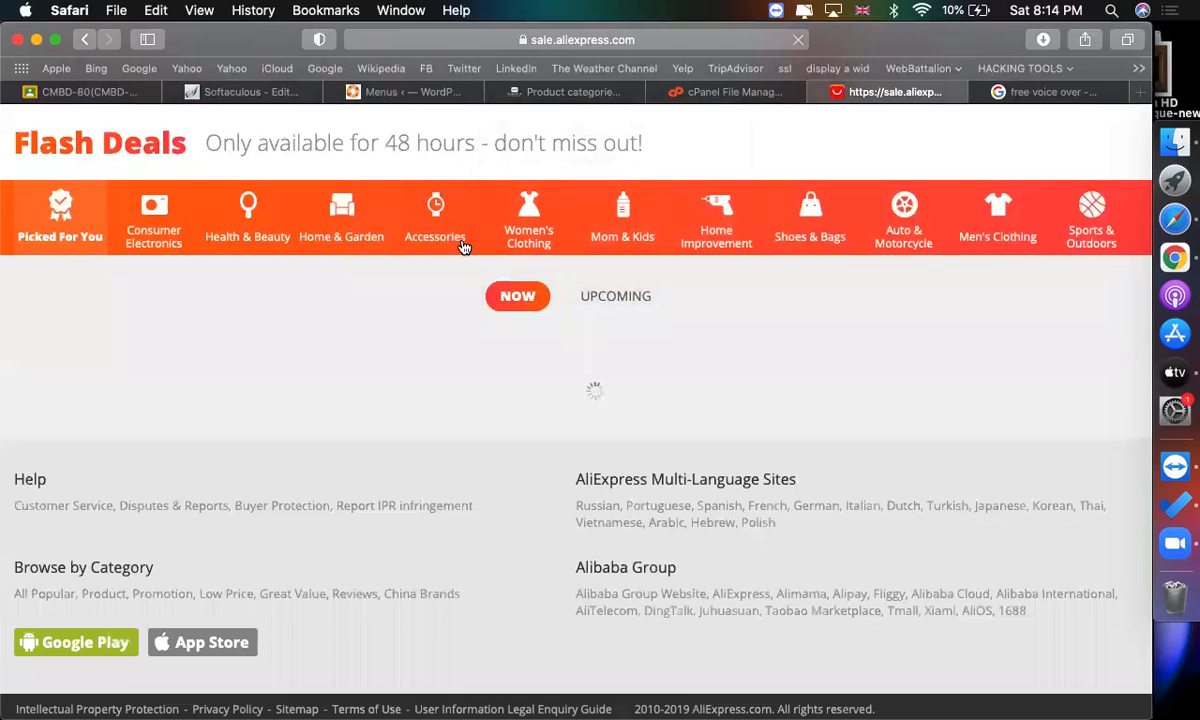
scroll(455, 235, up, 2)
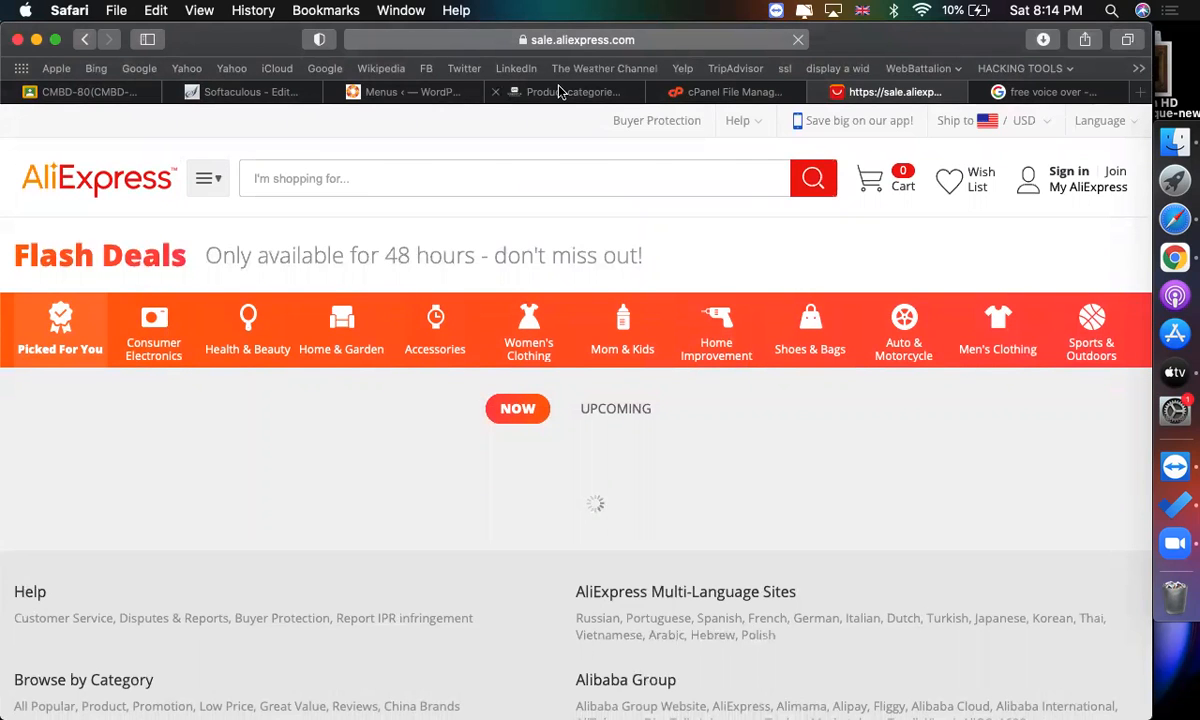
Open the live site from the dashboard and review the product categories list in its tab.
click(526, 88)
click(378, 91)
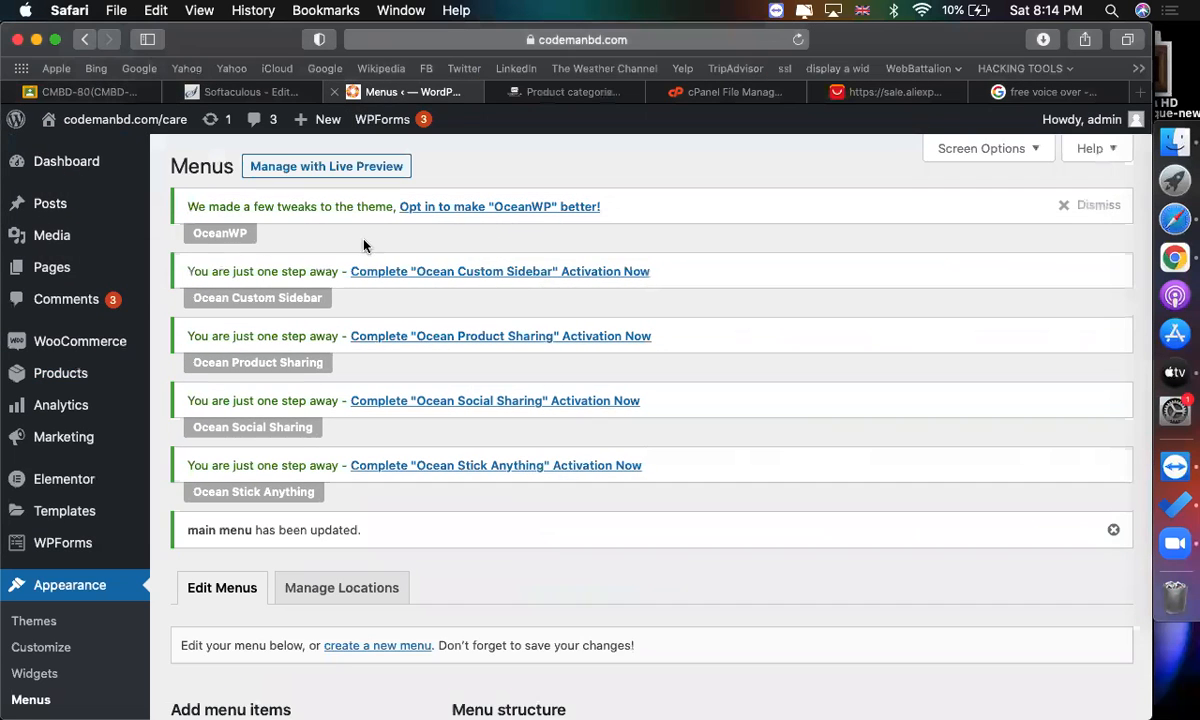
mouse_move(100, 118)
click(67, 152)
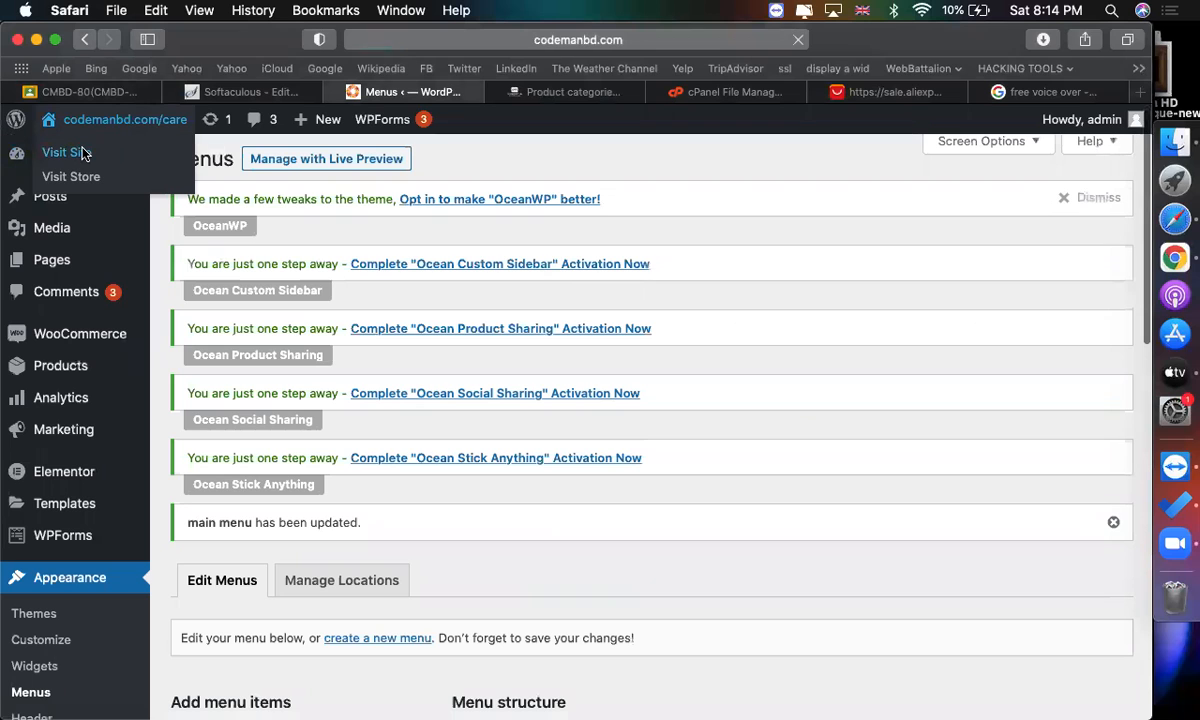
click(553, 91)
scroll(683, 372, down, 5)
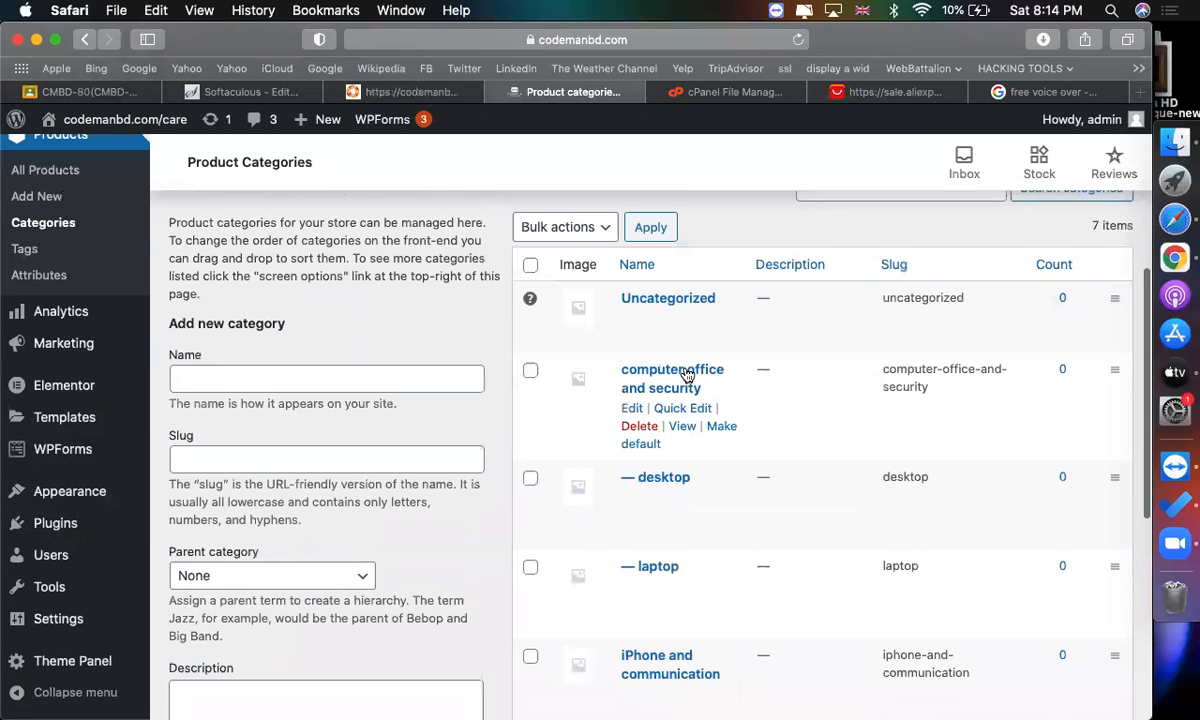
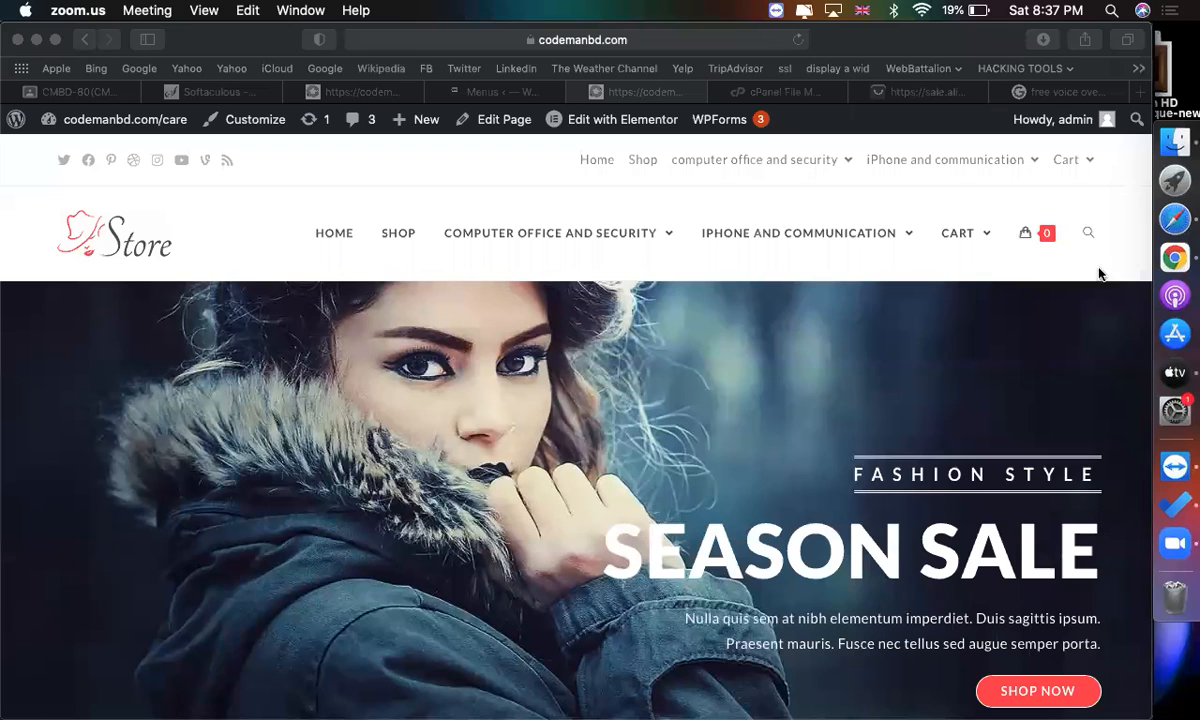
Review the live site's header menu with the new category items.
click(793, 305)
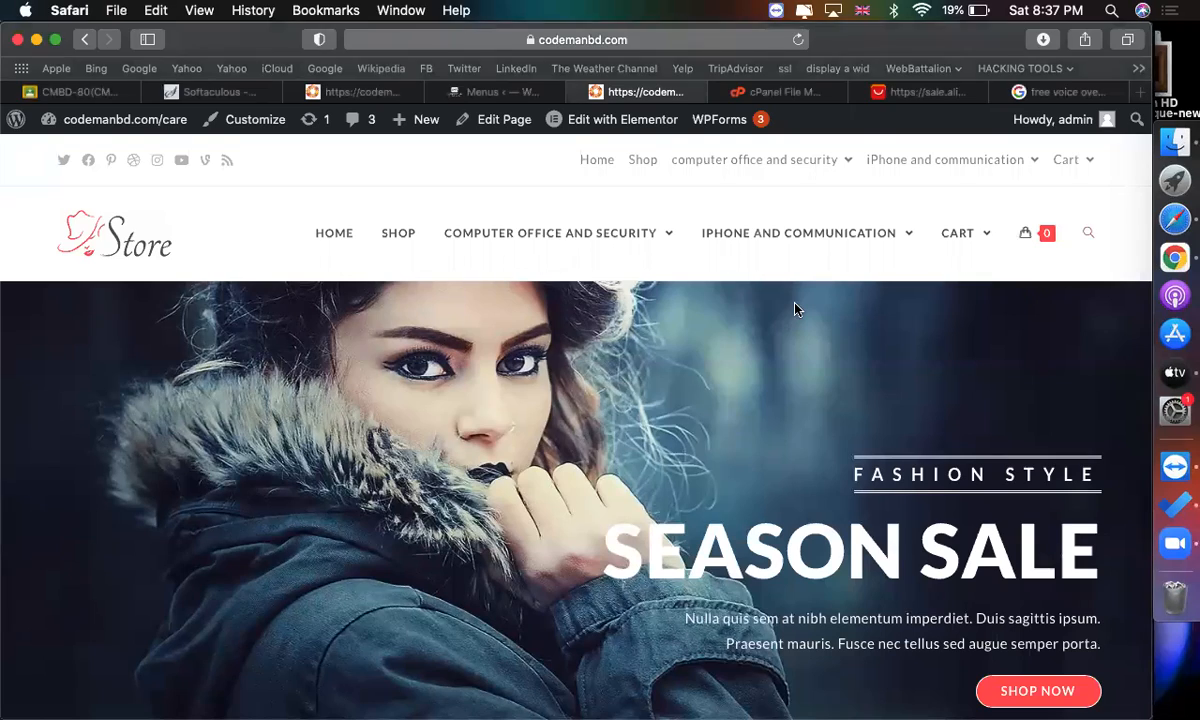
scroll(795, 310, down, 10)
scroll(795, 310, up, 10)
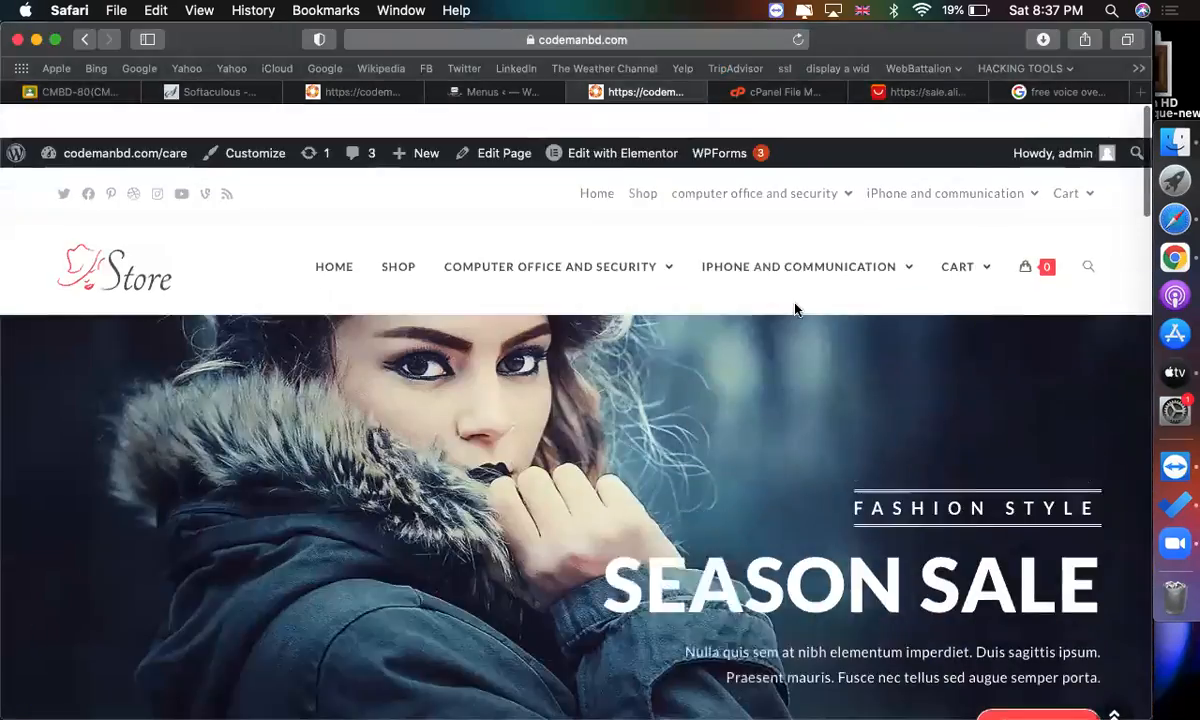
Open the AliExpress Phones & Telecommunications category, dismiss the popup, and browse its product listings.
click(910, 93)
mouse_move(210, 183)
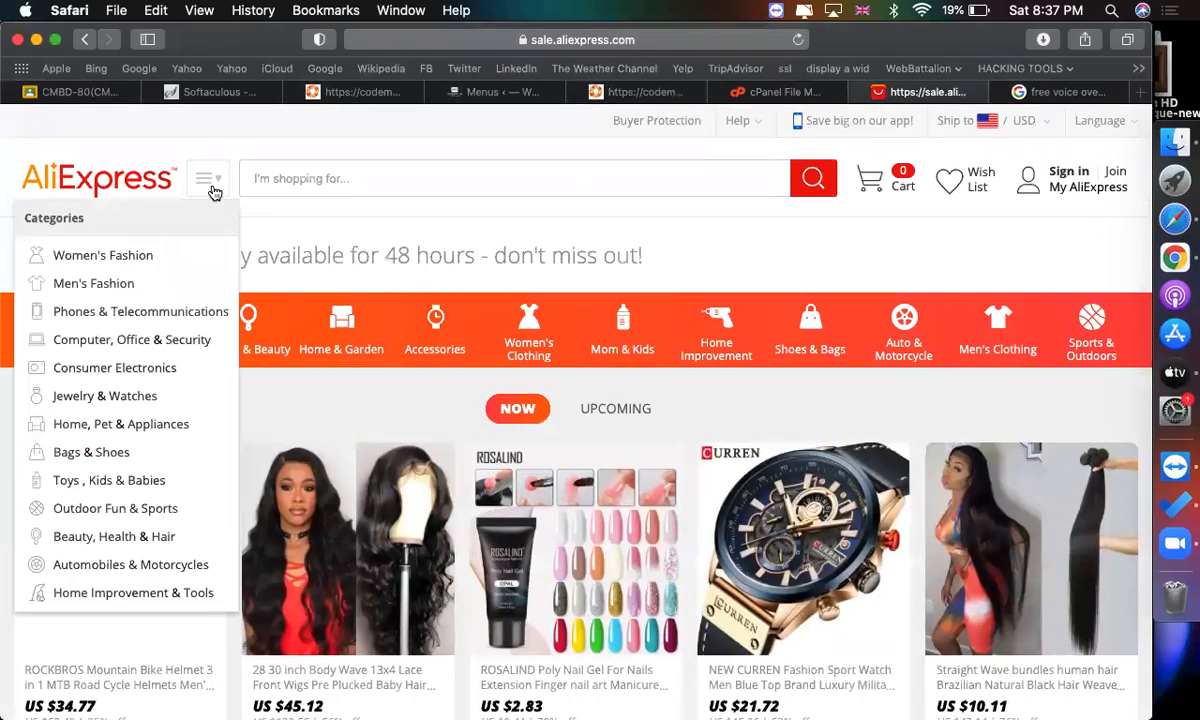
click(137, 318)
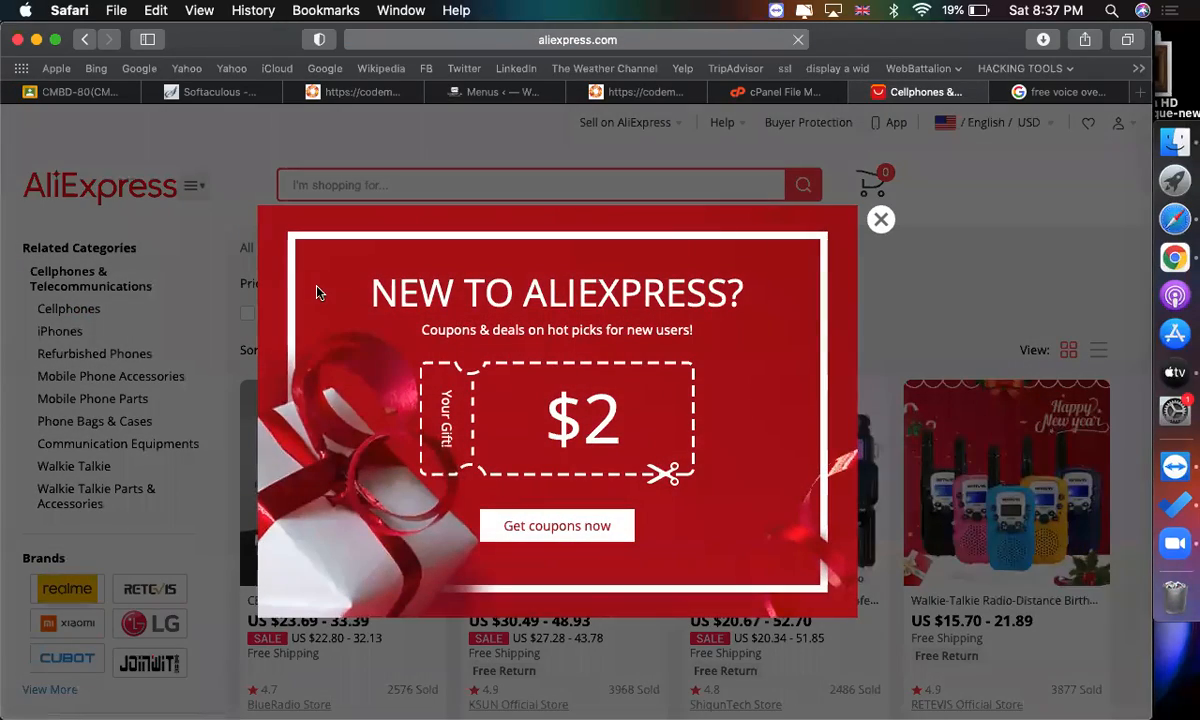
click(881, 219)
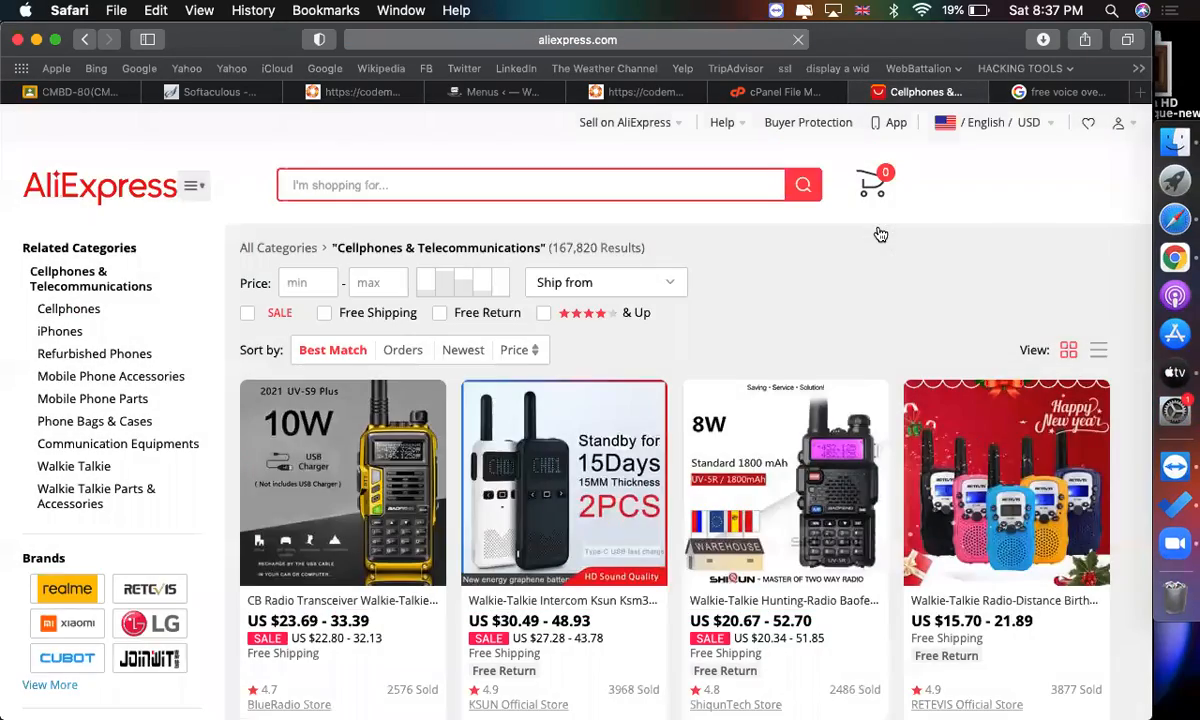
scroll(713, 330, down, 2)
scroll(713, 330, down, 2)
scroll(616, 362, down, 4)
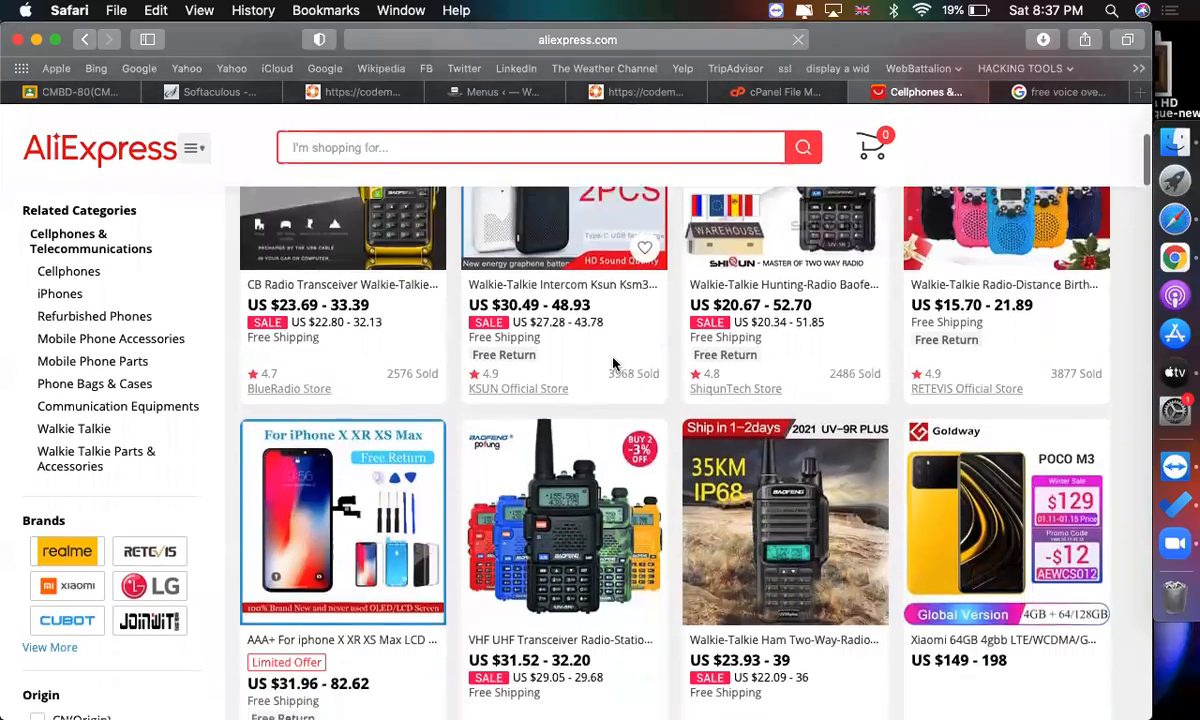
scroll(560, 335, down, 3)
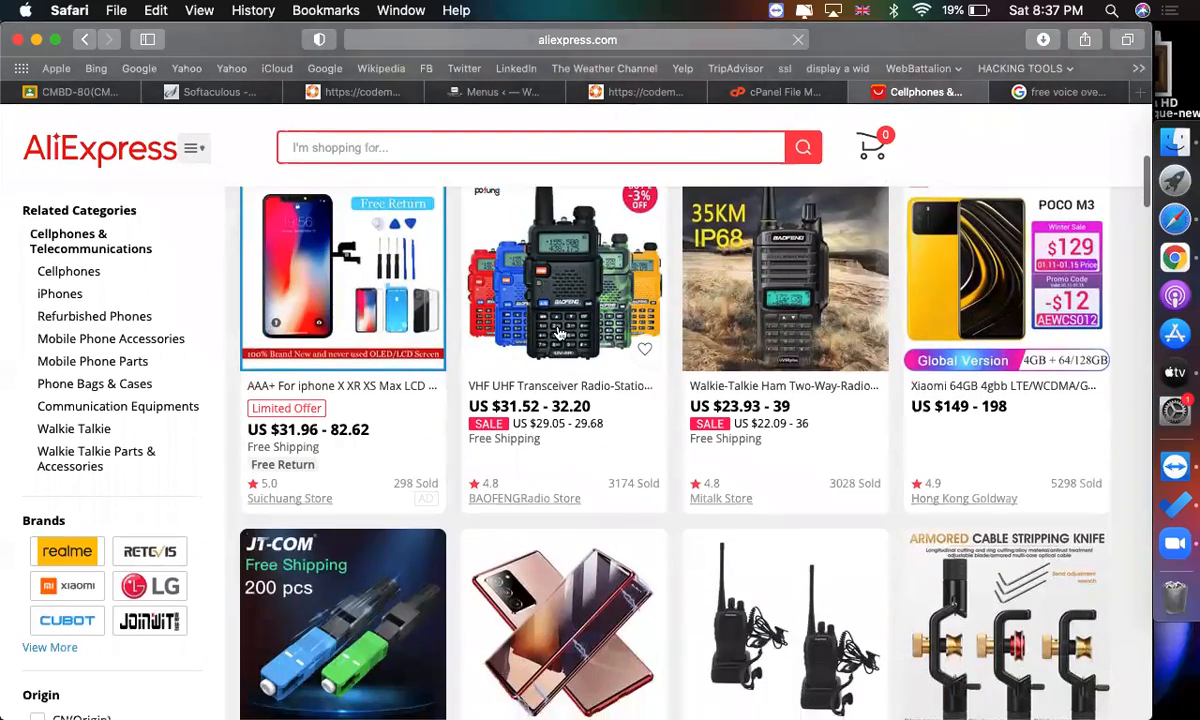
scroll(560, 335, up, 1)
scroll(740, 380, down, 3)
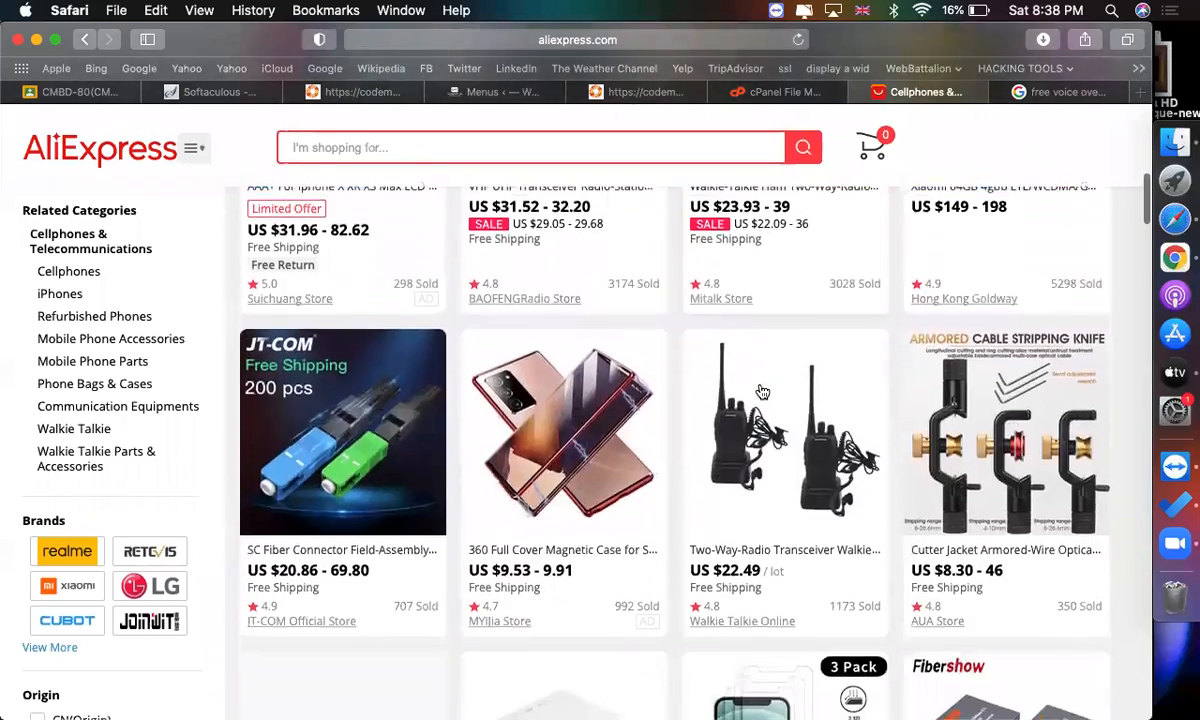
scroll(760, 390, down, 3)
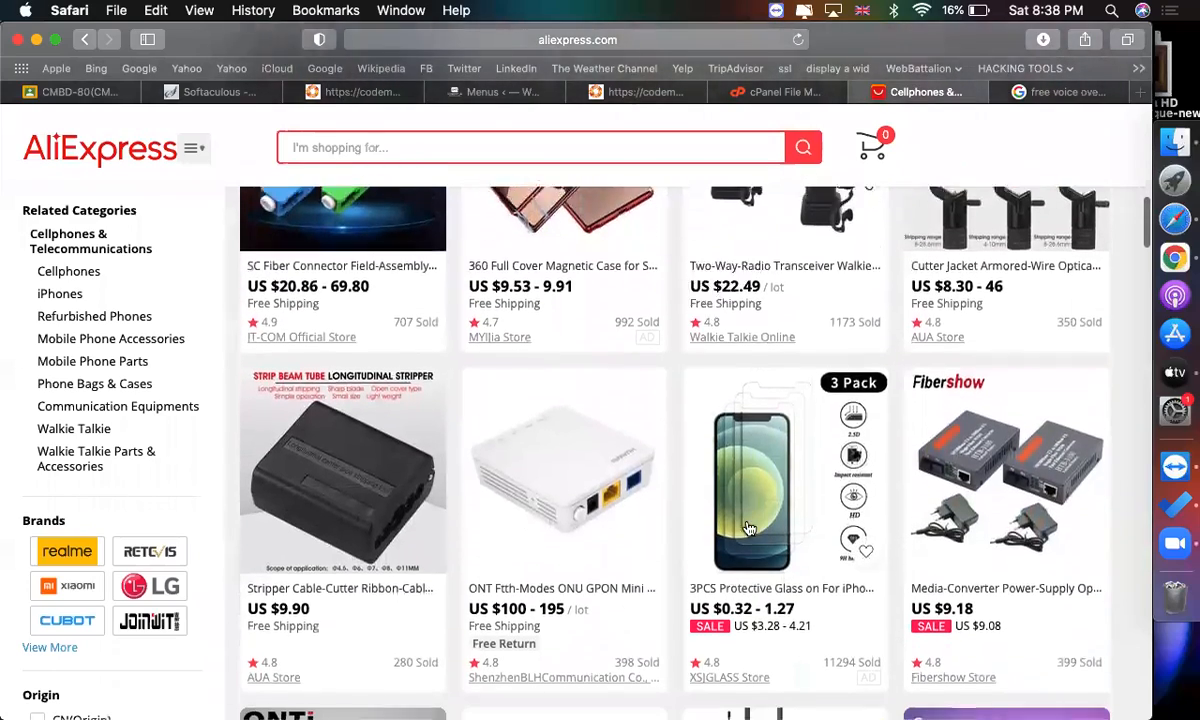
scroll(748, 528, down, 2)
Open the 3-pack iPhone protective glass product in a new tab and switch to it.
right_click(760, 507)
click(775, 508)
click(945, 96)
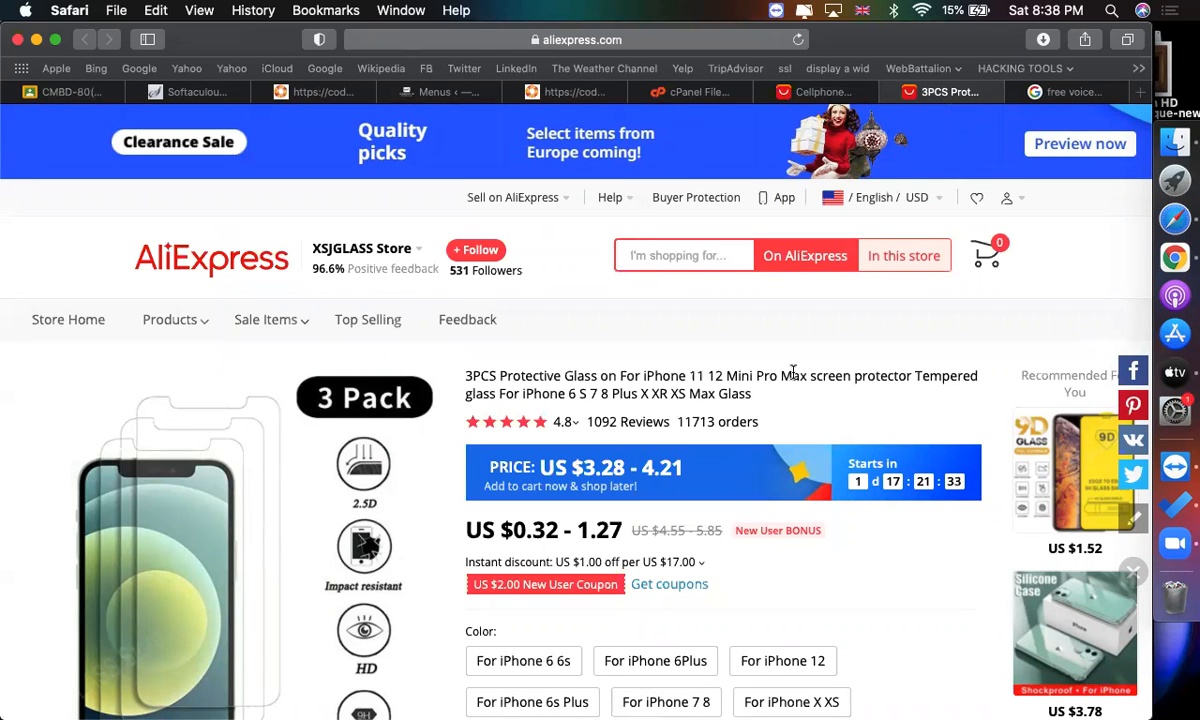
Copy the product title portion "3PCS Protective Glass on For iPhone 11 12 Mini Pro".
scroll(683, 368, down, 2)
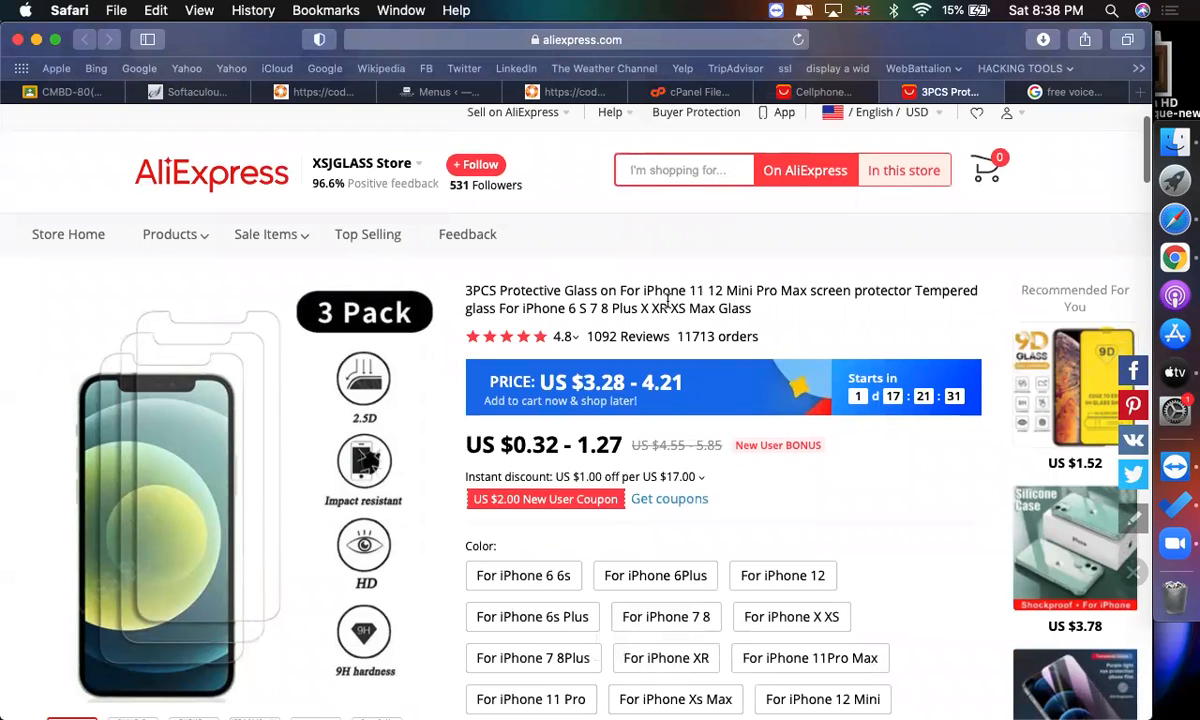
drag(465, 290, 786, 292)
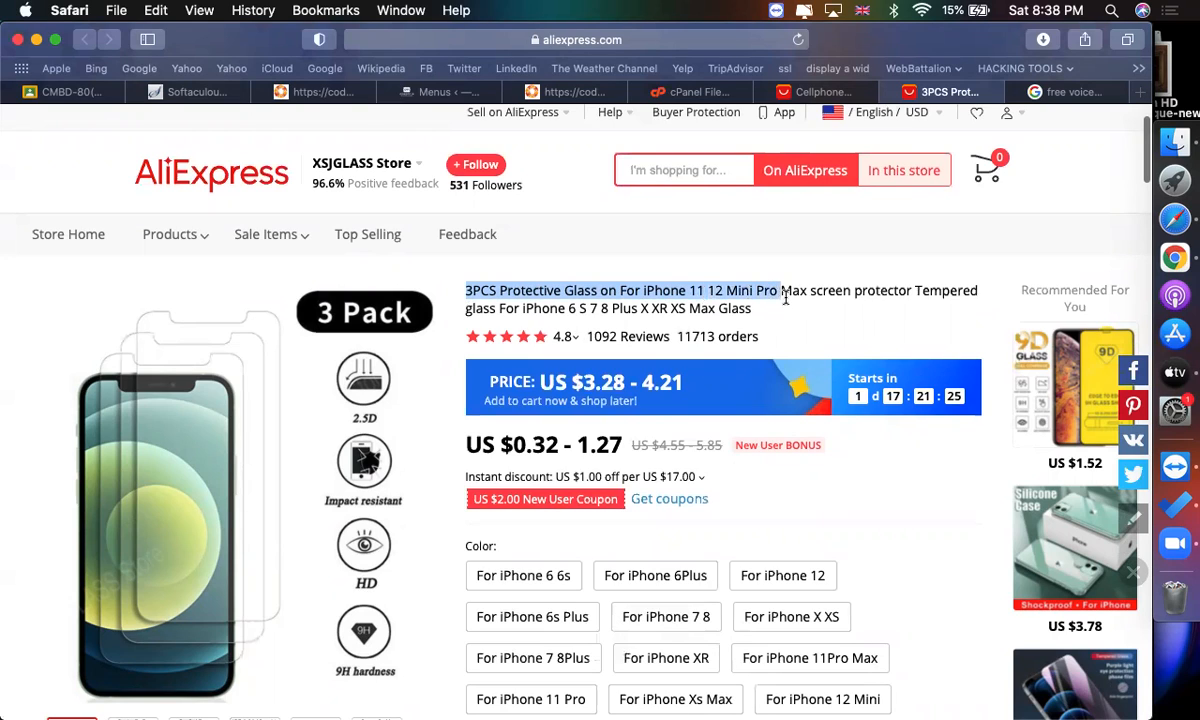
key(super+c)
Return to the WordPress menu editor and review the main menu's item structure.
scroll(780, 295, up, 5)
scroll(780, 295, down, 5)
click(430, 91)
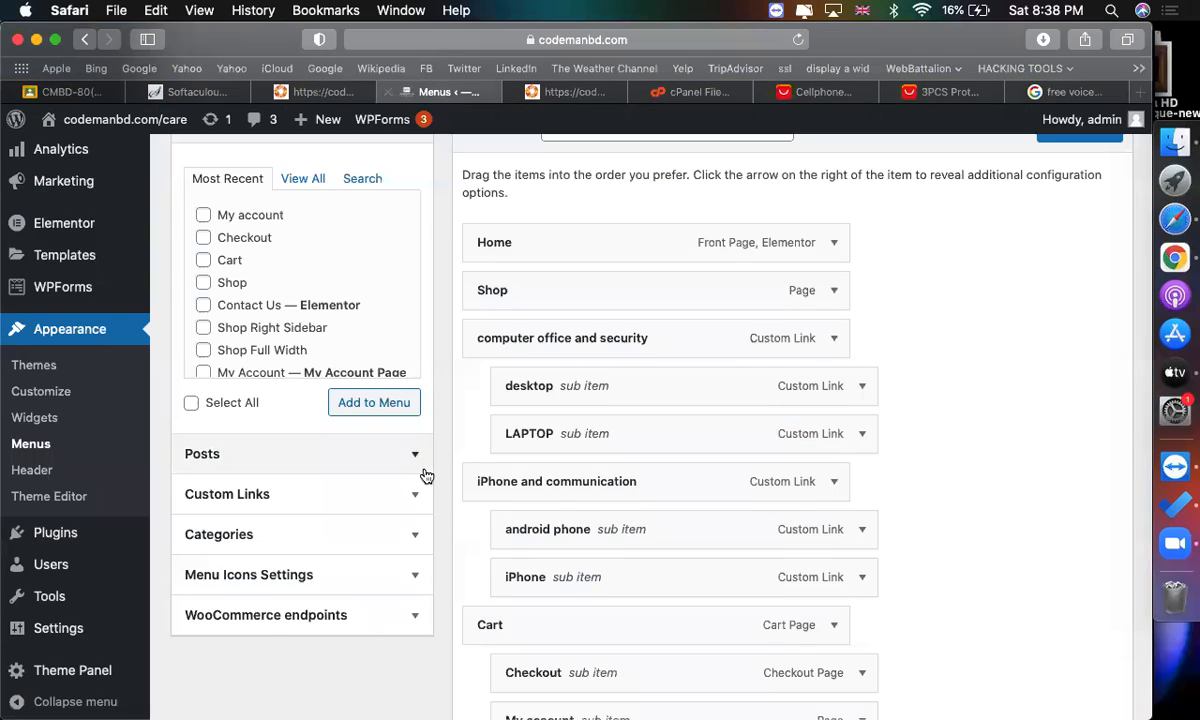
scroll(300, 430, down, 2)
scroll(95, 480, down, 1)
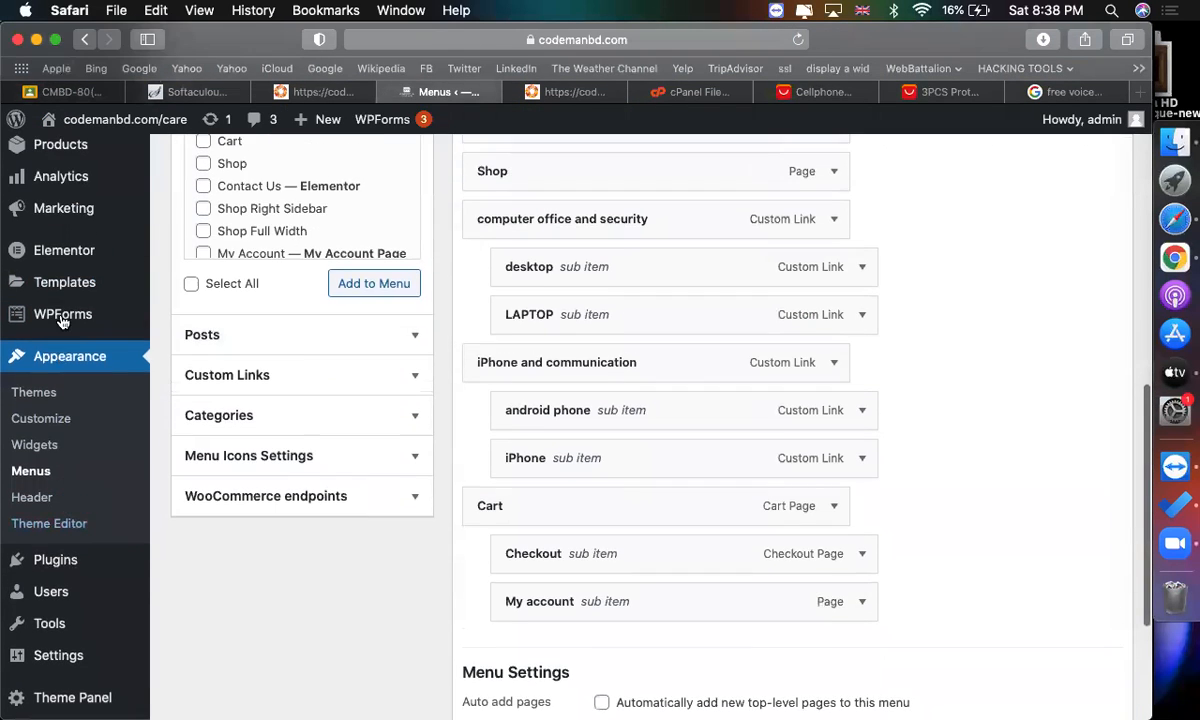
scroll(50, 320, up, 5)
Start a new WooCommerce product and paste "3PCS Protective Glass on For iPhone 11 12 Mini Pro" as its name.
click(58, 373)
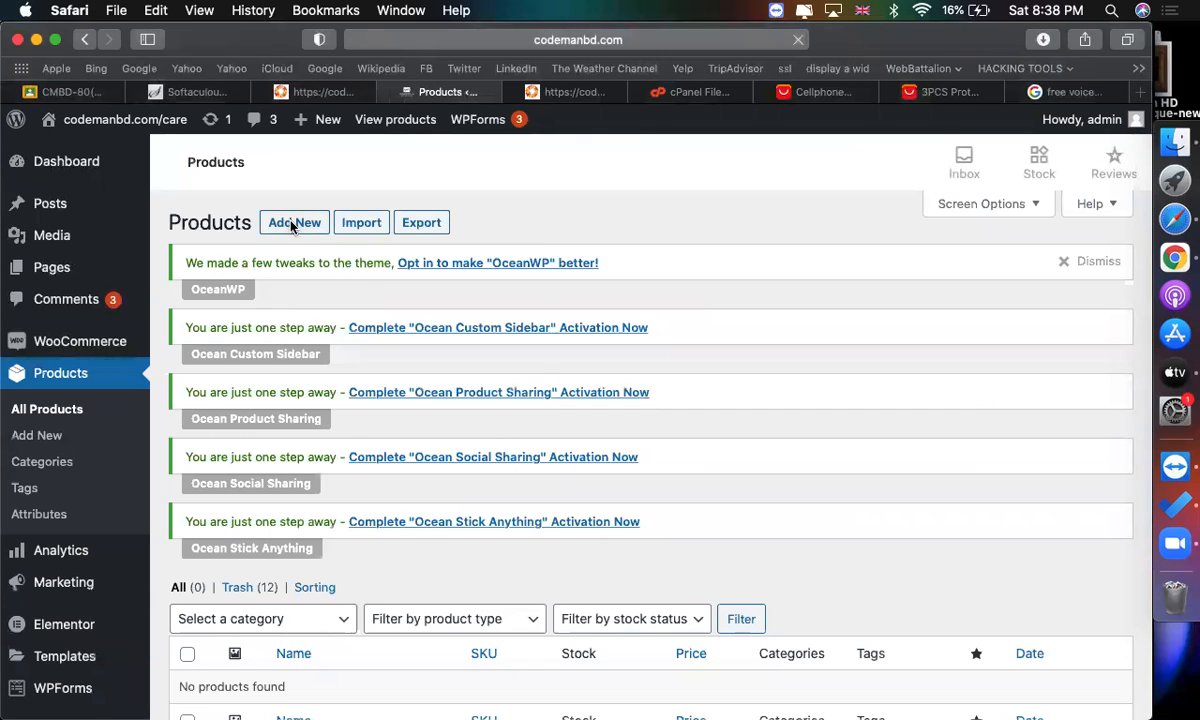
click(291, 226)
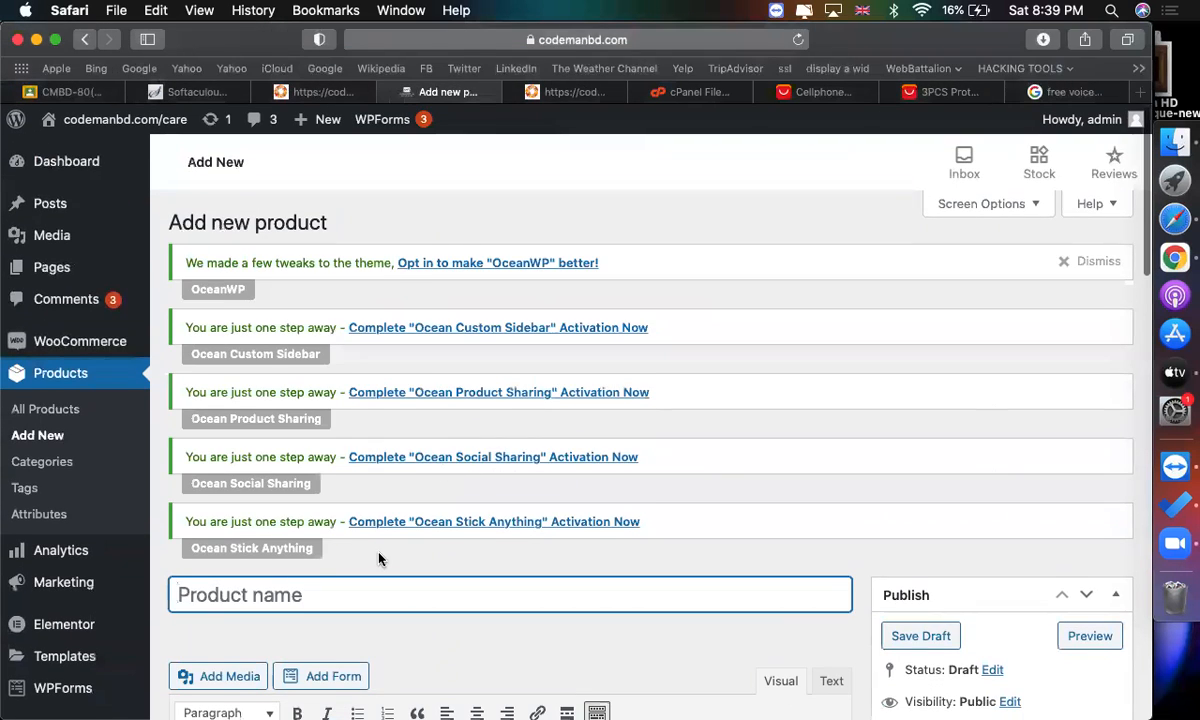
scroll(379, 558, down, 3)
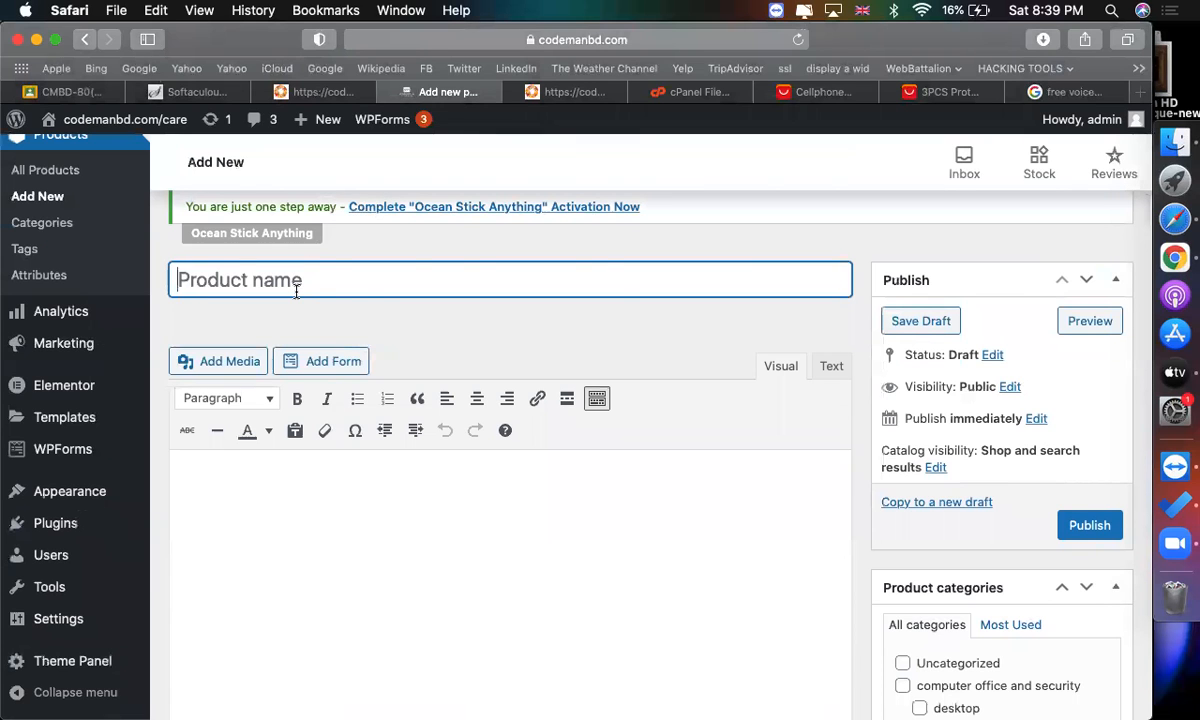
key(super+v)
scroll(637, 503, down, 2)
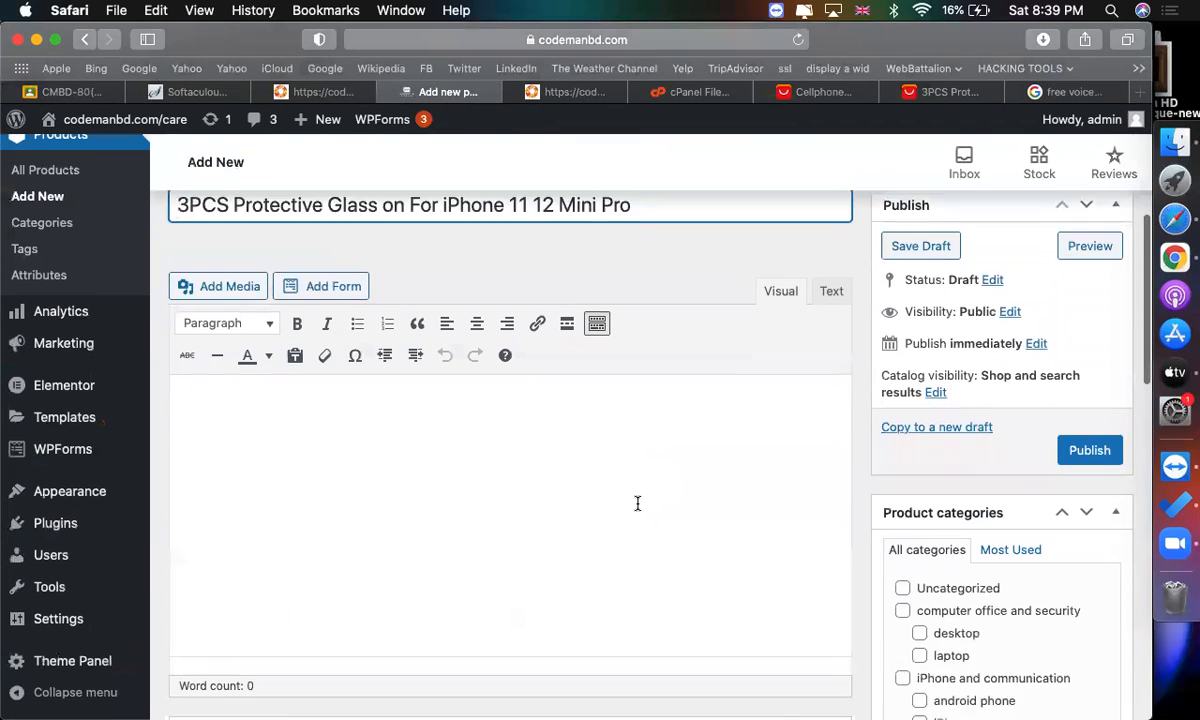
click(508, 445)
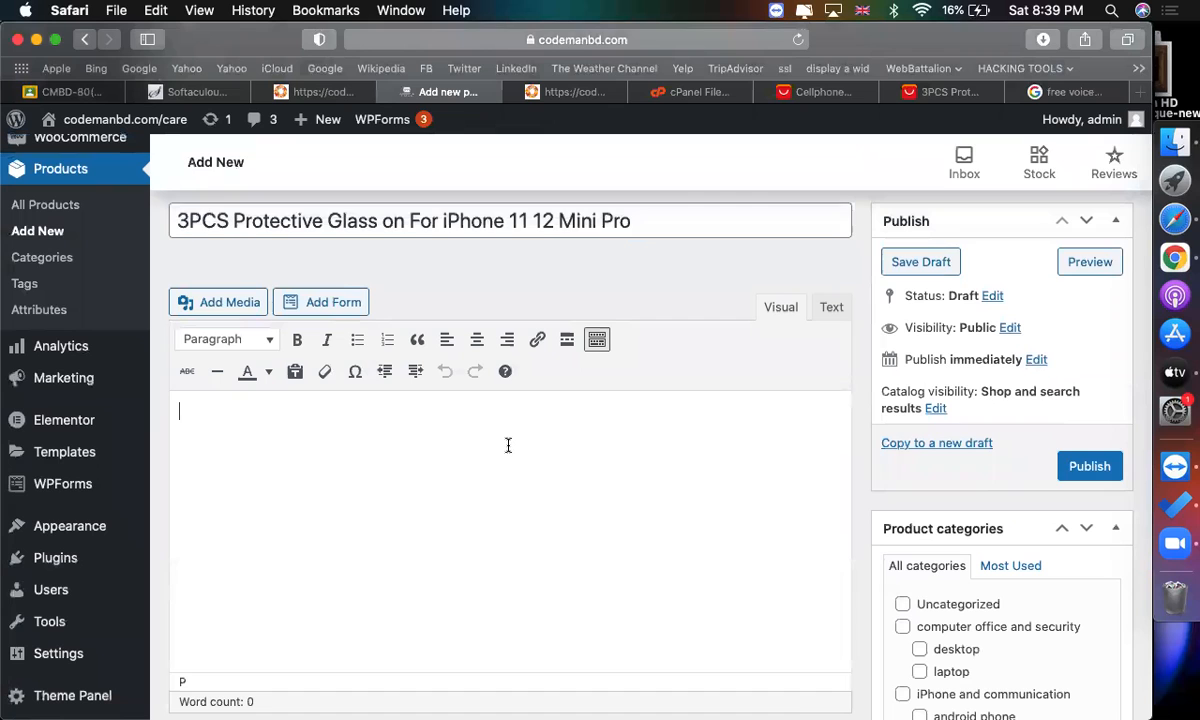
Examine the AliExpress product page's options, store section and description images.
click(977, 98)
scroll(818, 270, down, 5)
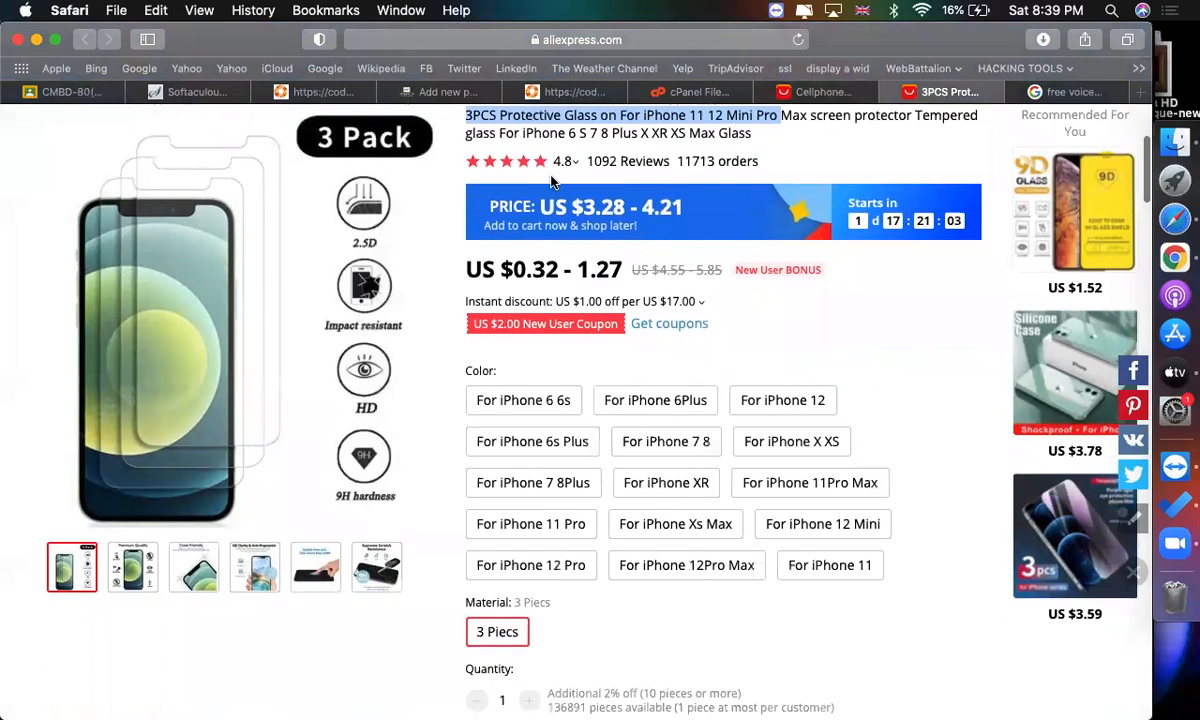
scroll(555, 175, up, 1)
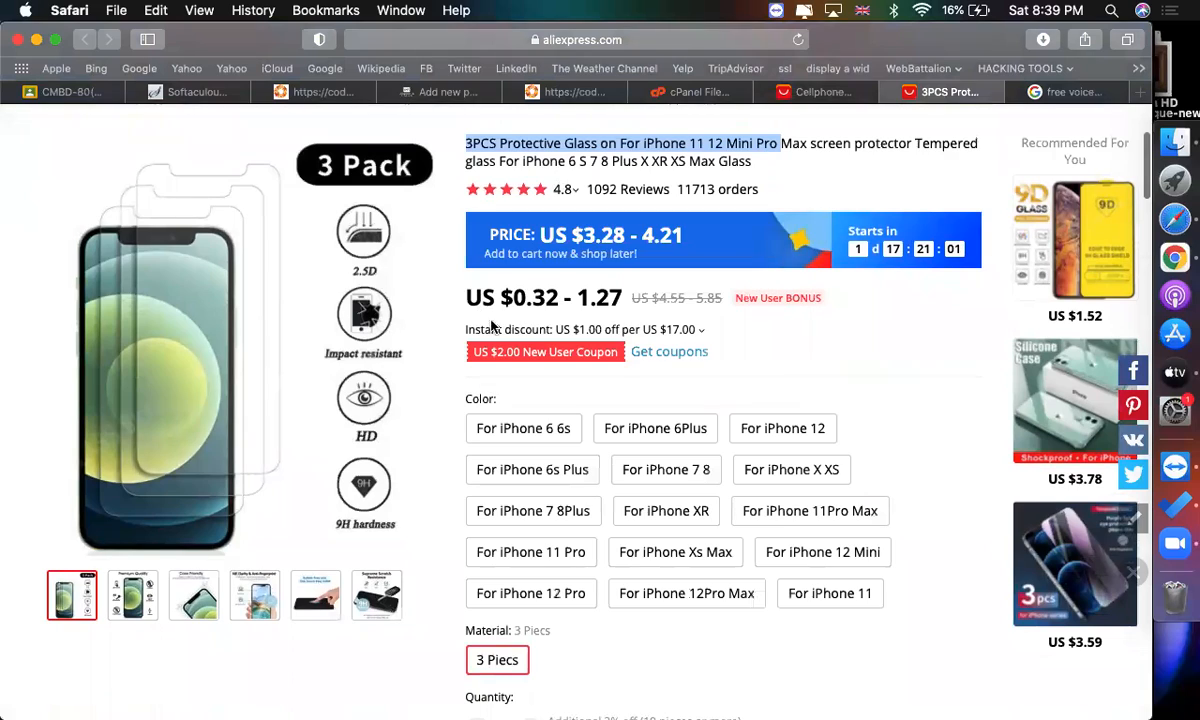
scroll(580, 378, down, 10)
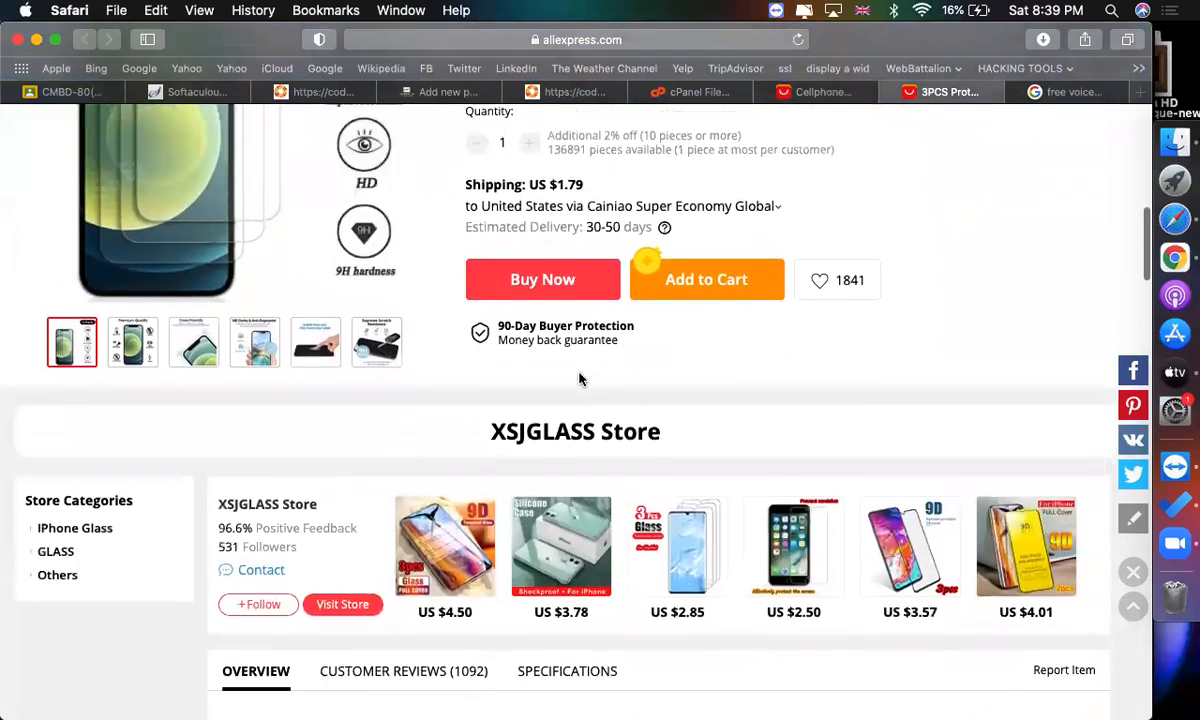
scroll(580, 378, up, 5)
scroll(580, 378, up, 1)
scroll(580, 378, down, 2)
scroll(580, 378, up, 2)
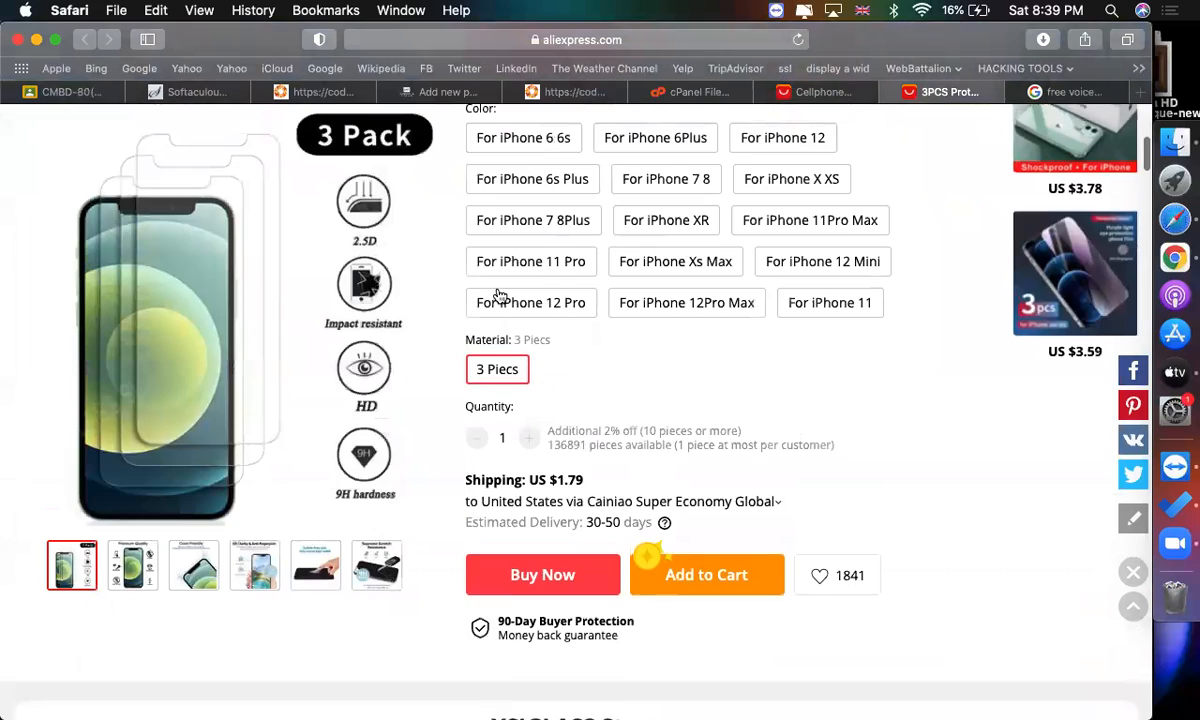
click(448, 92)
scroll(527, 463, down, 3)
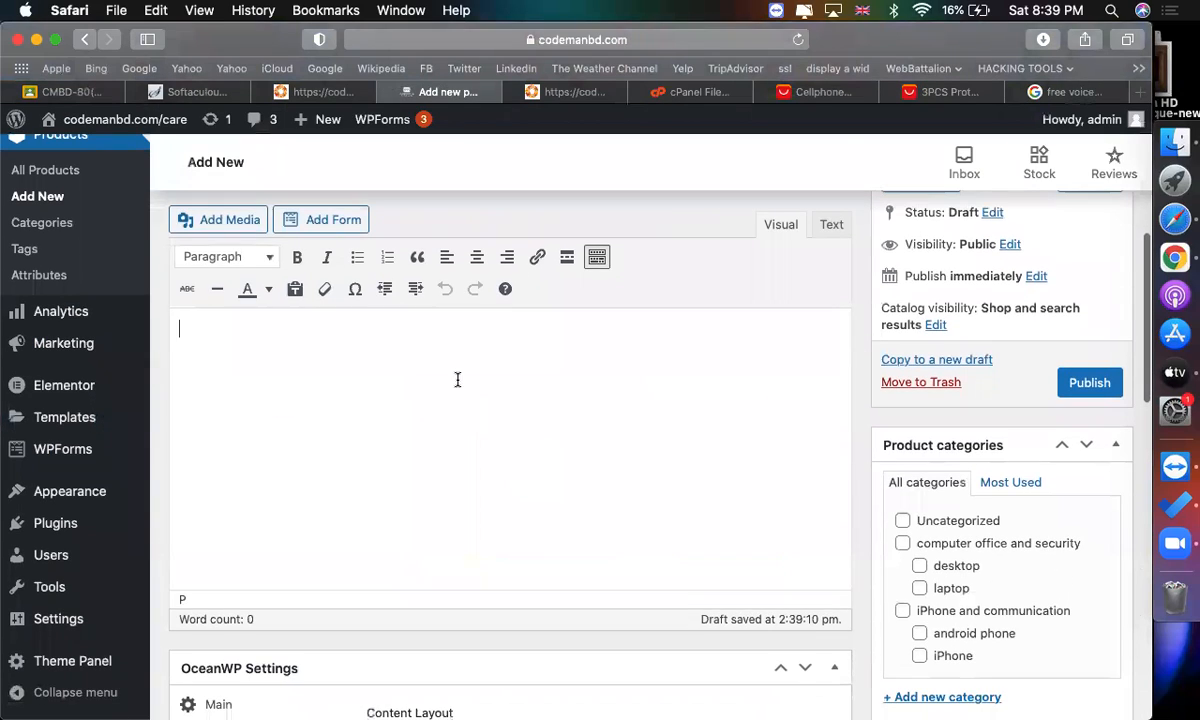
click(950, 92)
scroll(733, 340, down, 15)
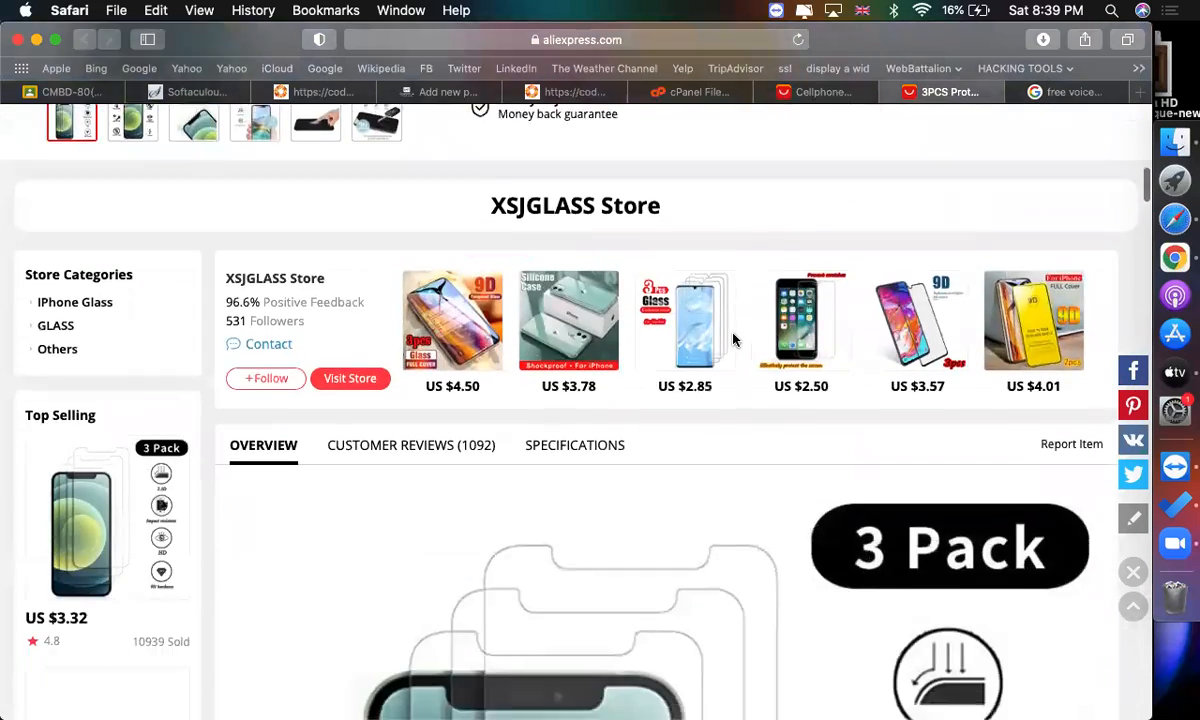
scroll(733, 340, down, 20)
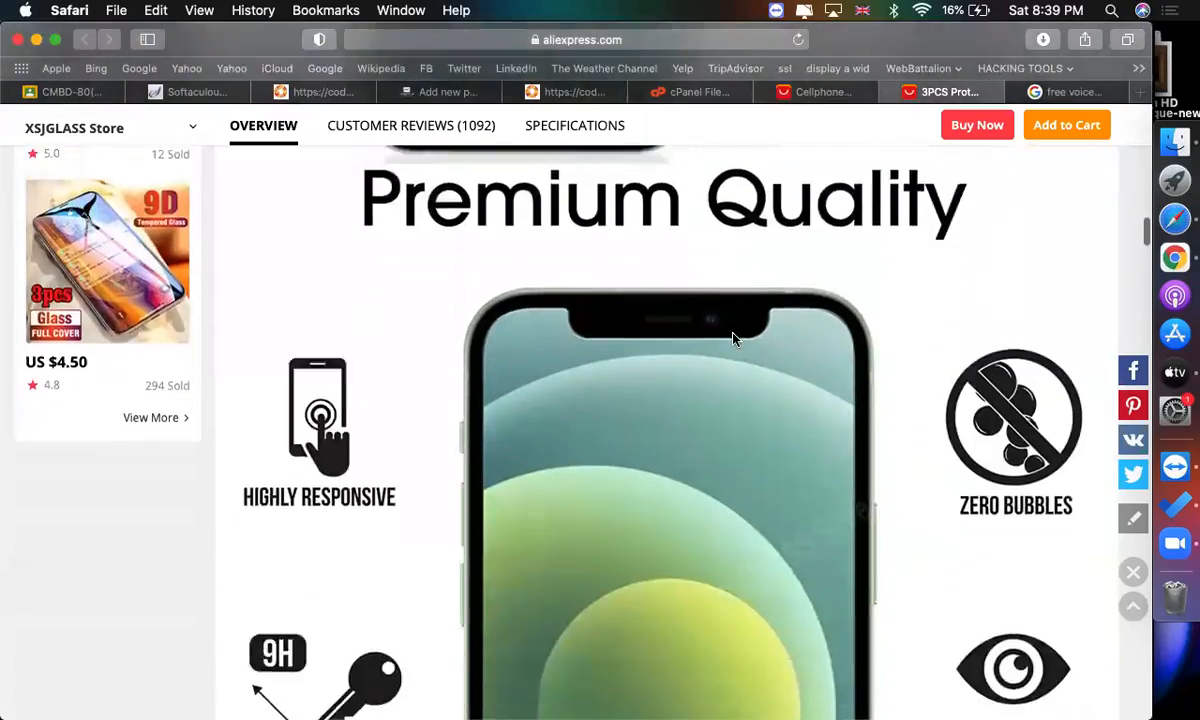
scroll(733, 340, down, 20)
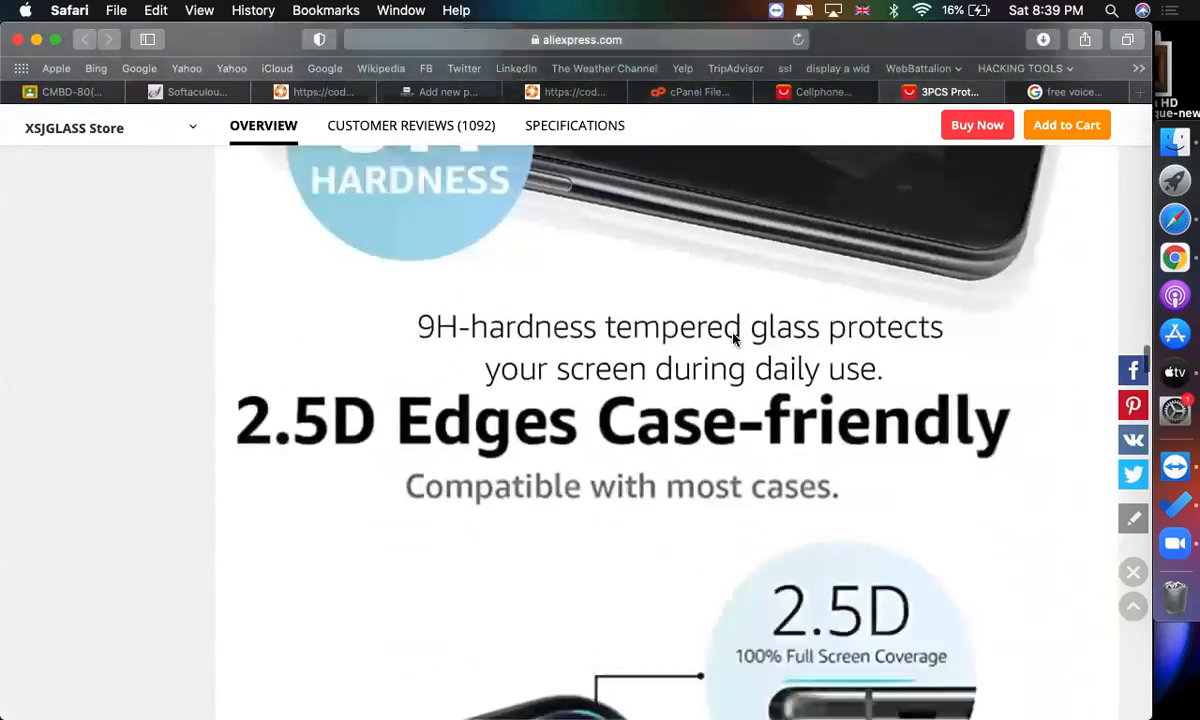
scroll(733, 340, down, 20)
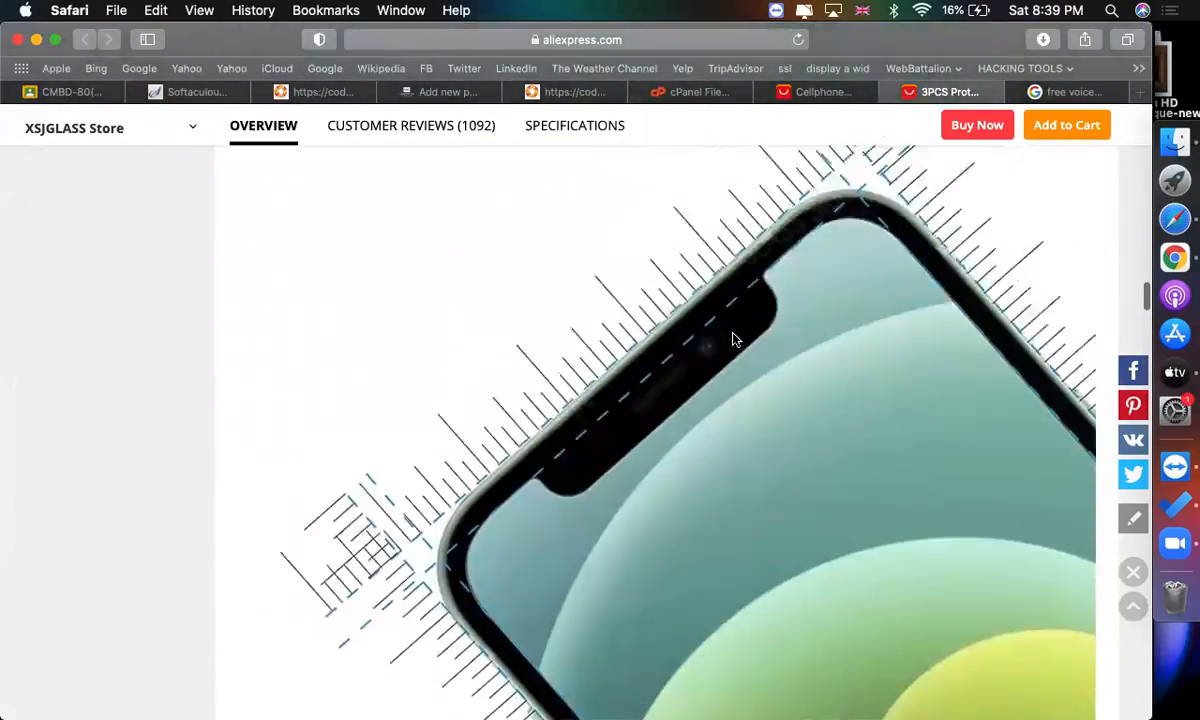
scroll(733, 340, up, 20)
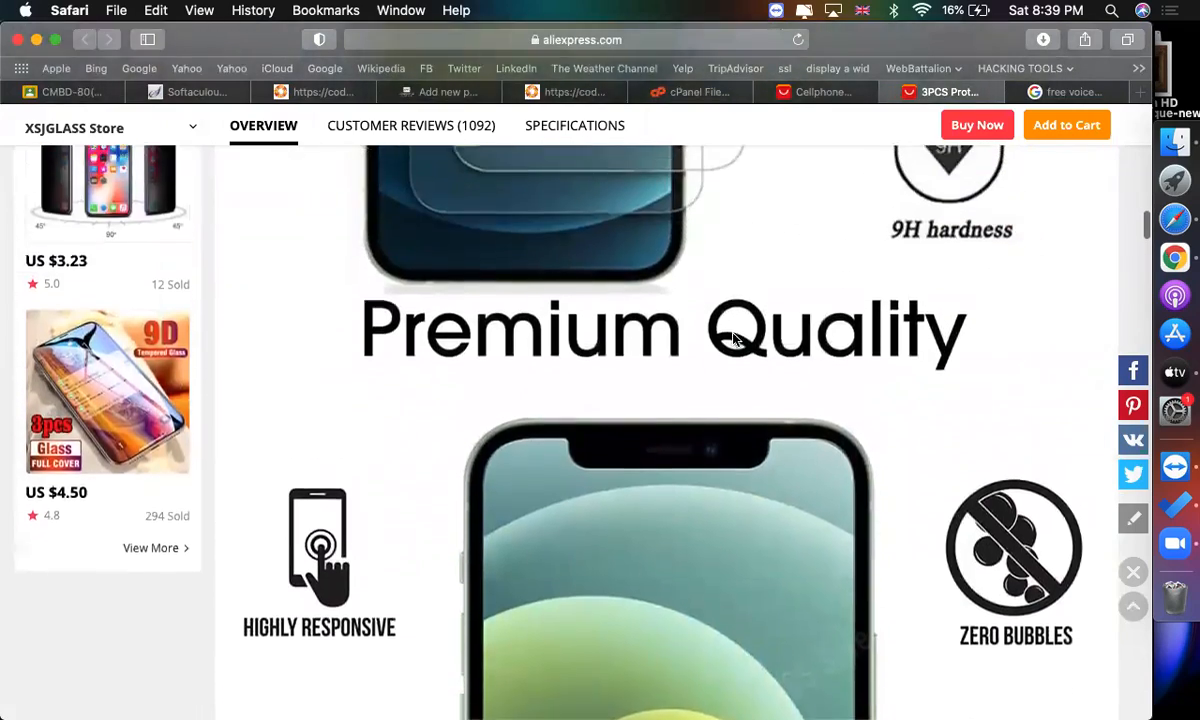
scroll(550, 310, down, 5)
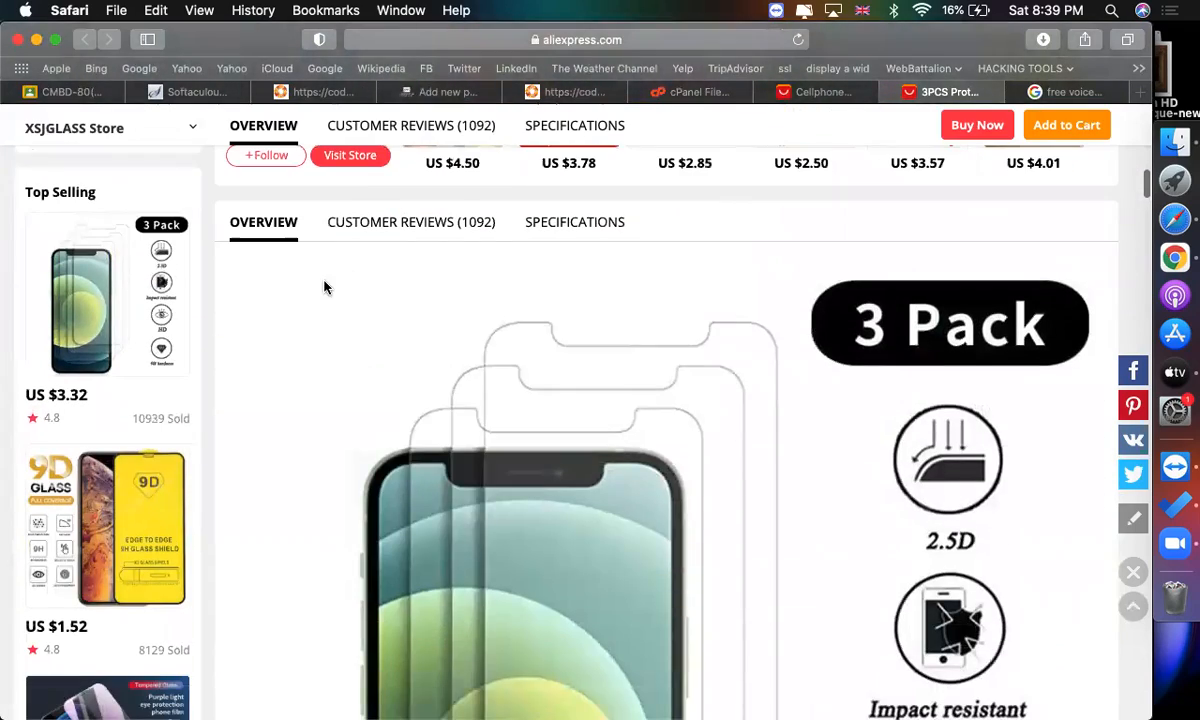
scroll(560, 450, down, 8)
scroll(402, 396, up, 8)
scroll(407, 393, down, 5)
Copy the first AliExpress description image's address and insert it into the product description from URL.
right_click(516, 350)
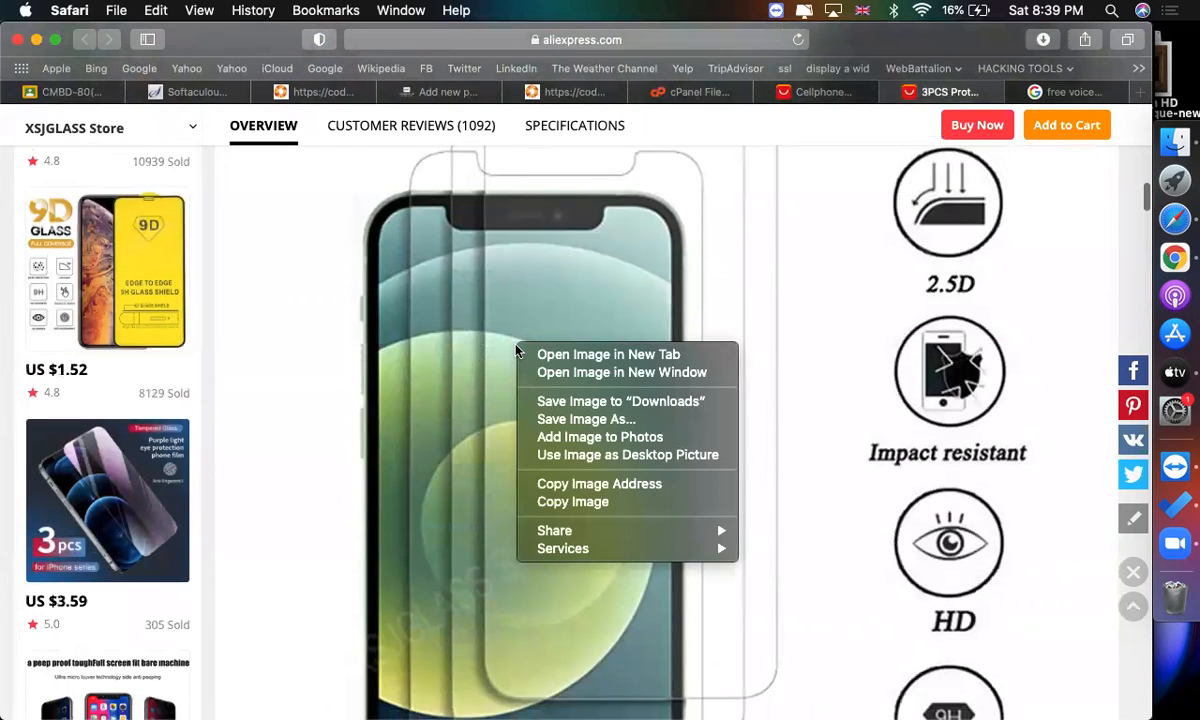
click(640, 488)
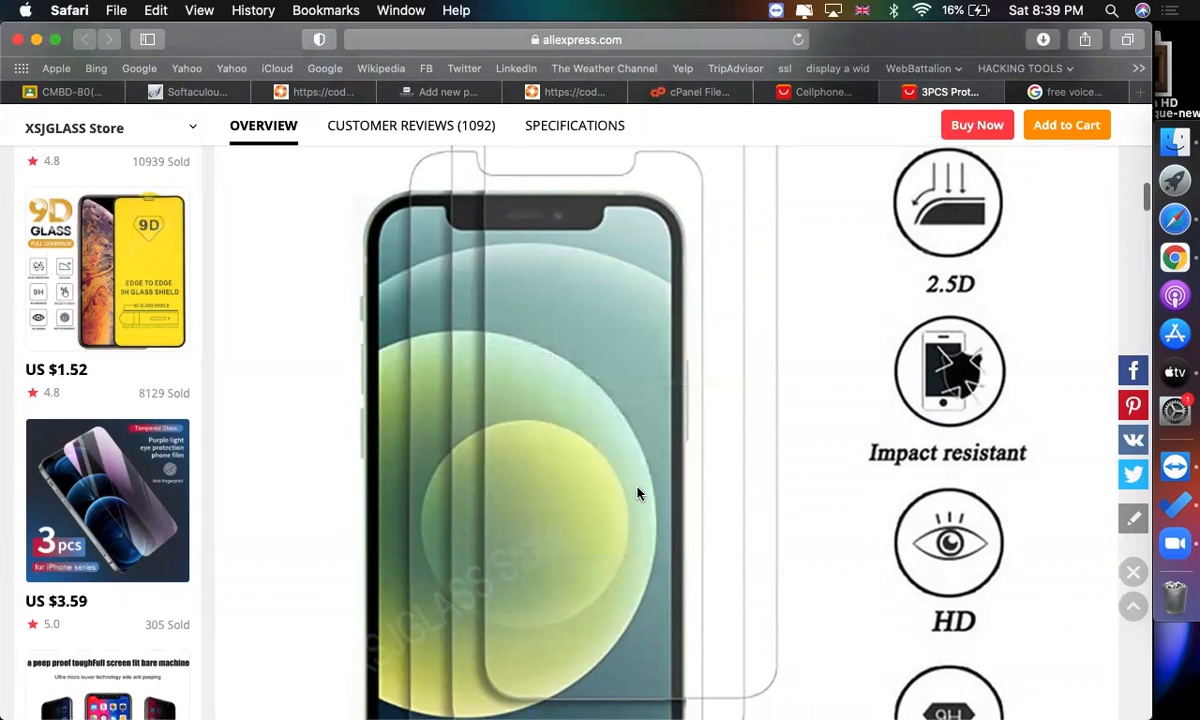
click(449, 92)
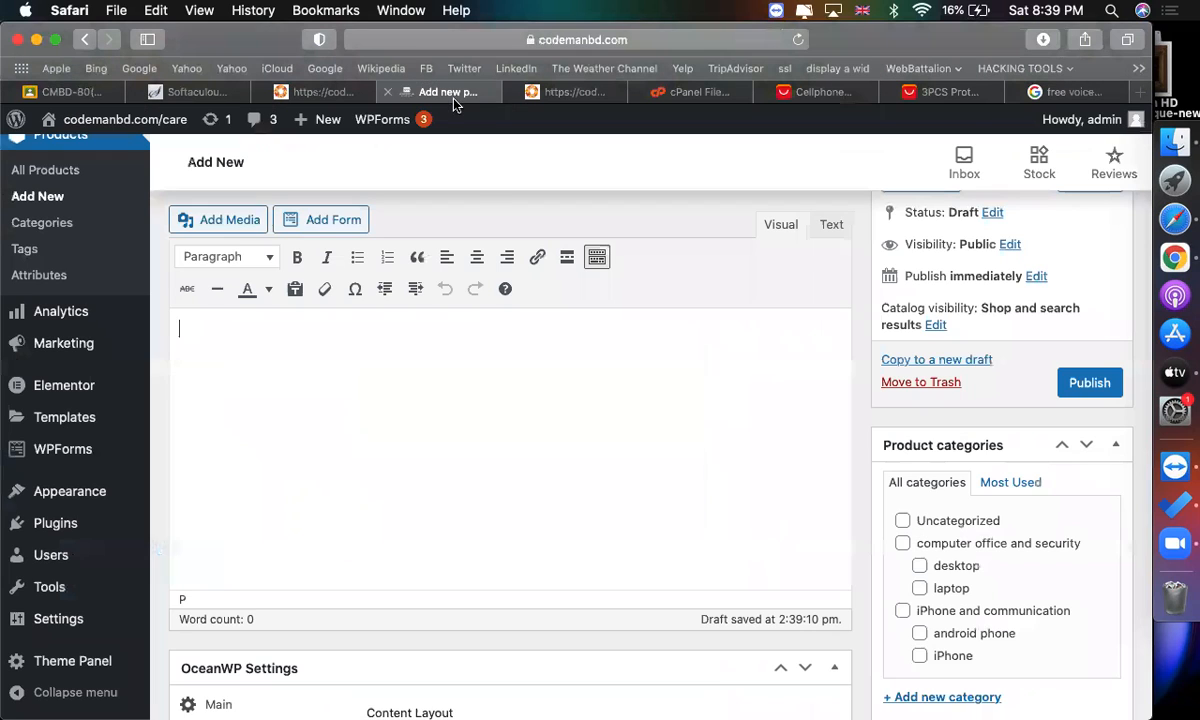
click(220, 221)
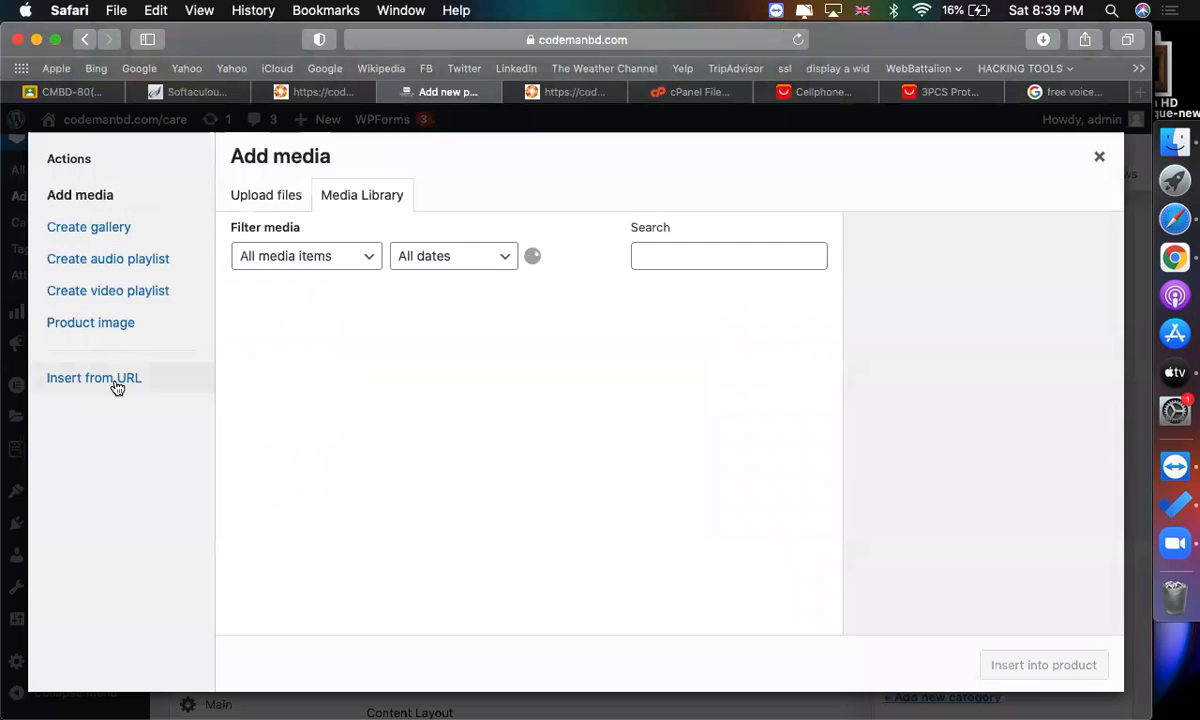
click(95, 378)
click(360, 236)
key(super+v)
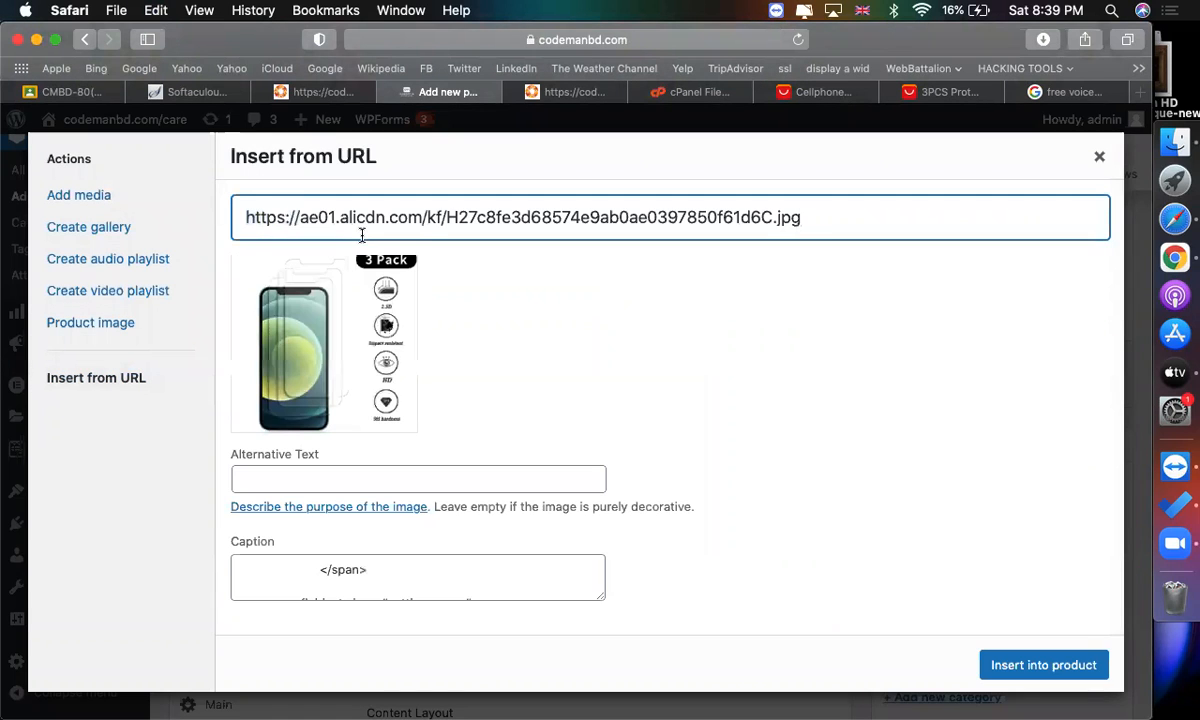
click(1046, 665)
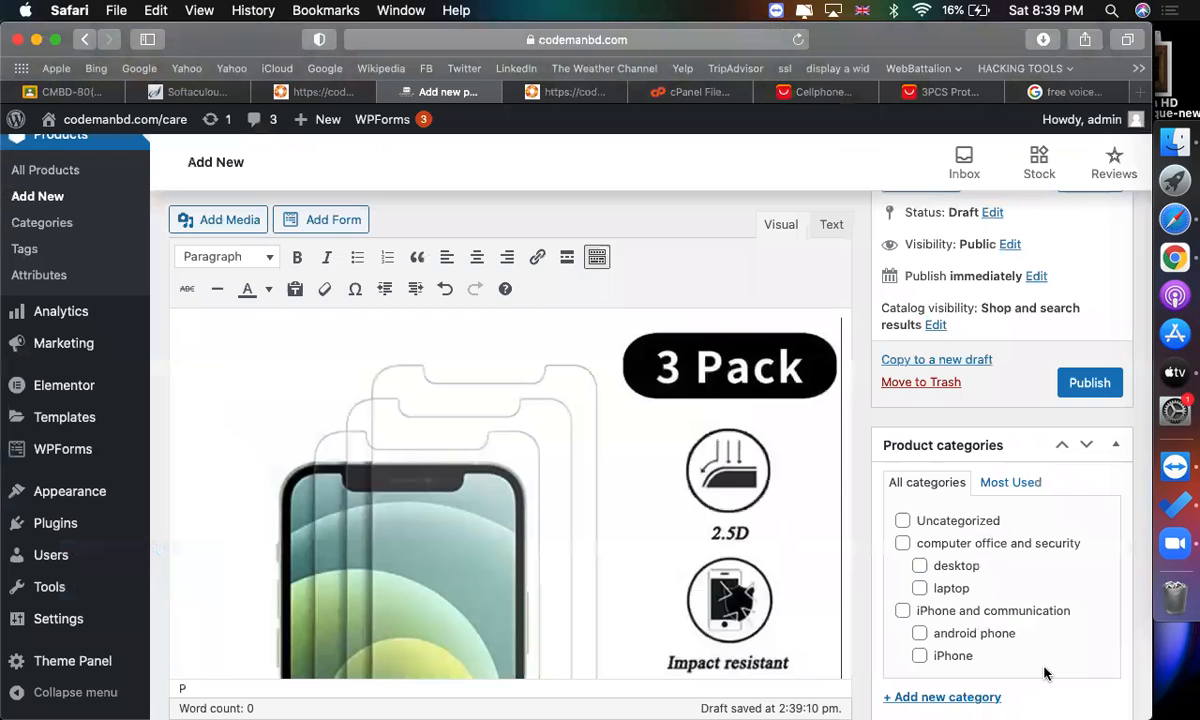
Copy the address of the "Premium Quality" description image on the AliExpress page.
scroll(855, 507, down, 3)
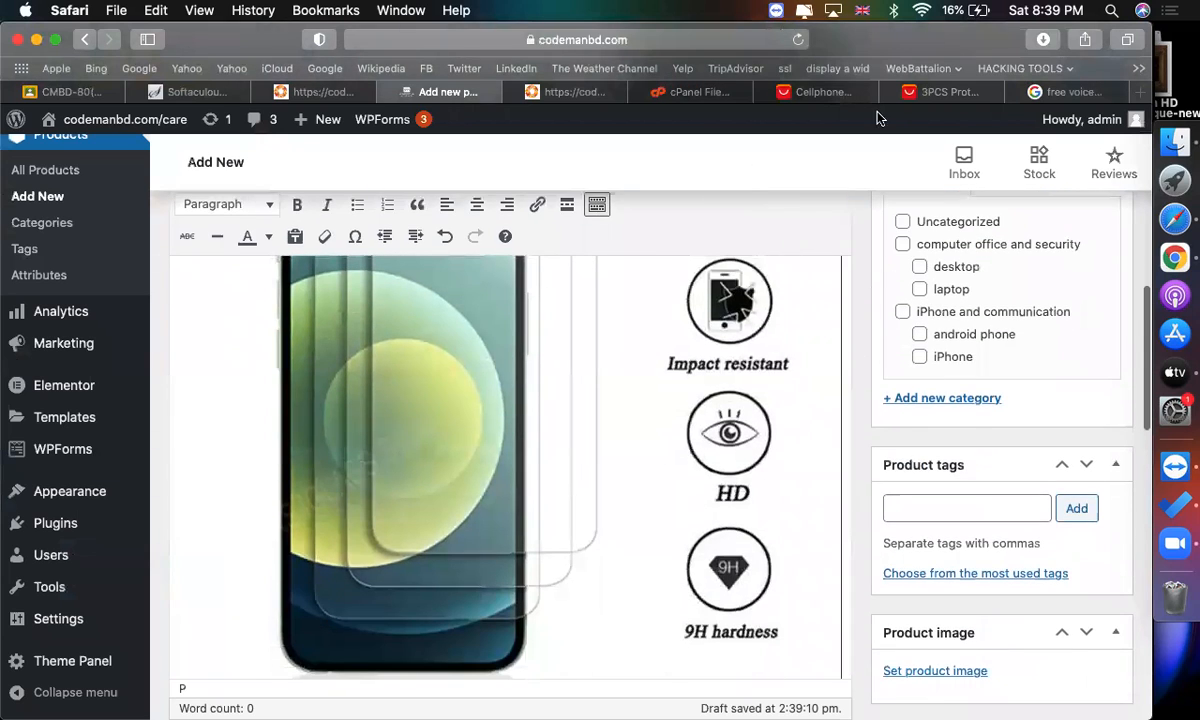
click(930, 93)
scroll(664, 467, down, 5)
scroll(664, 467, down, 2)
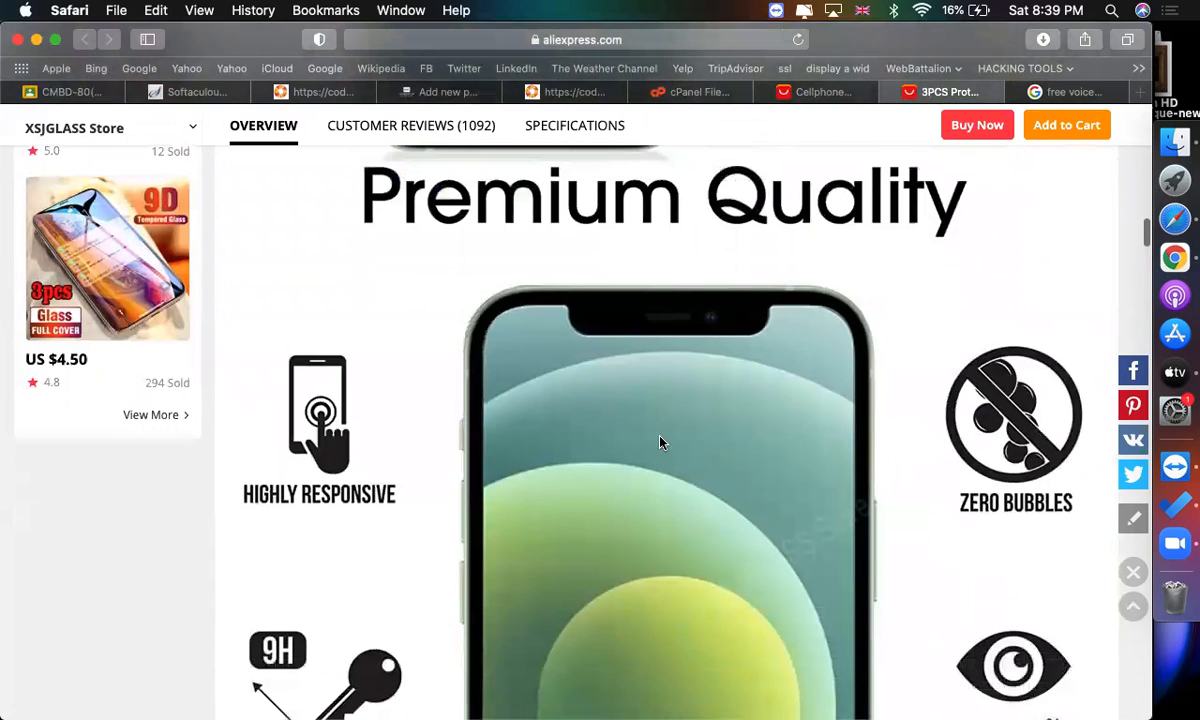
right_click(646, 396)
click(720, 532)
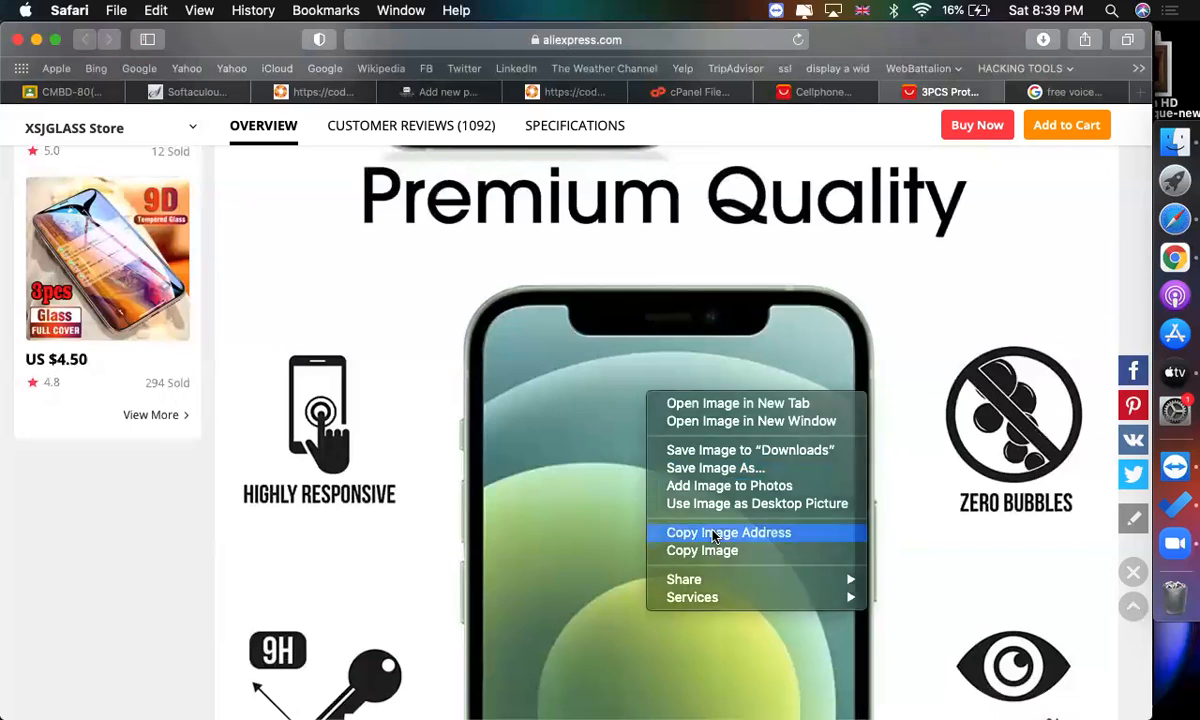
Place the cursor after the first image in the product description and add two blank lines.
click(414, 91)
click(527, 400)
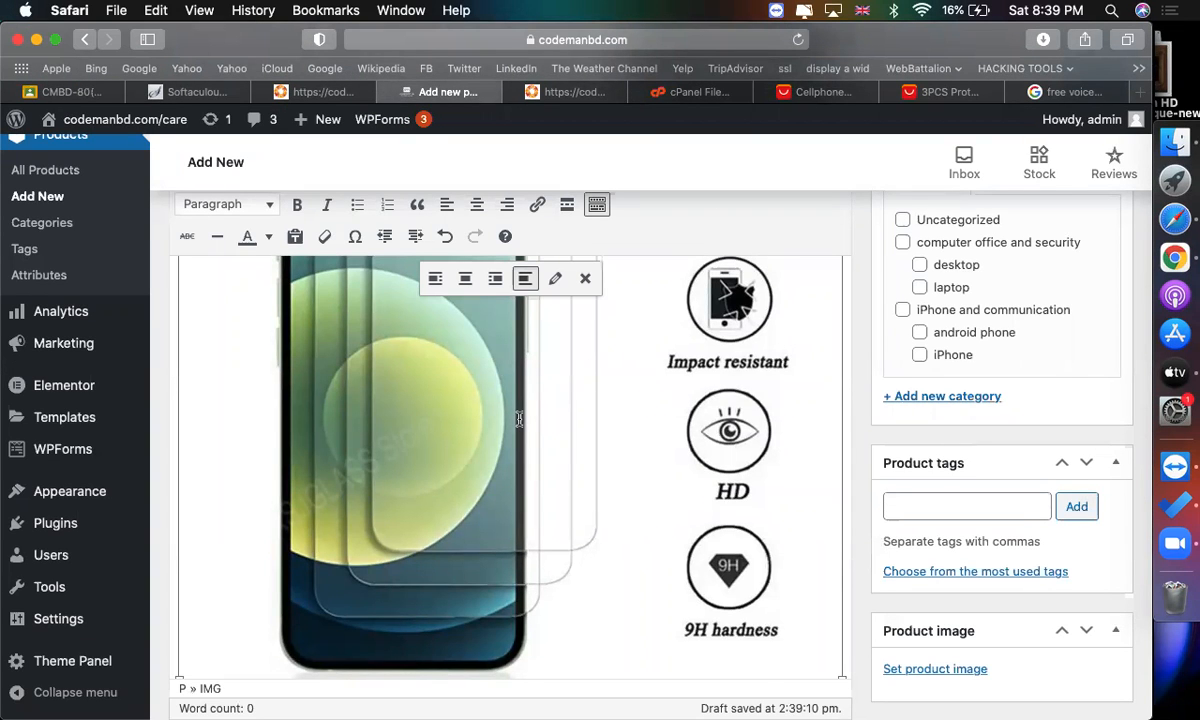
scroll(519, 419, up, 2)
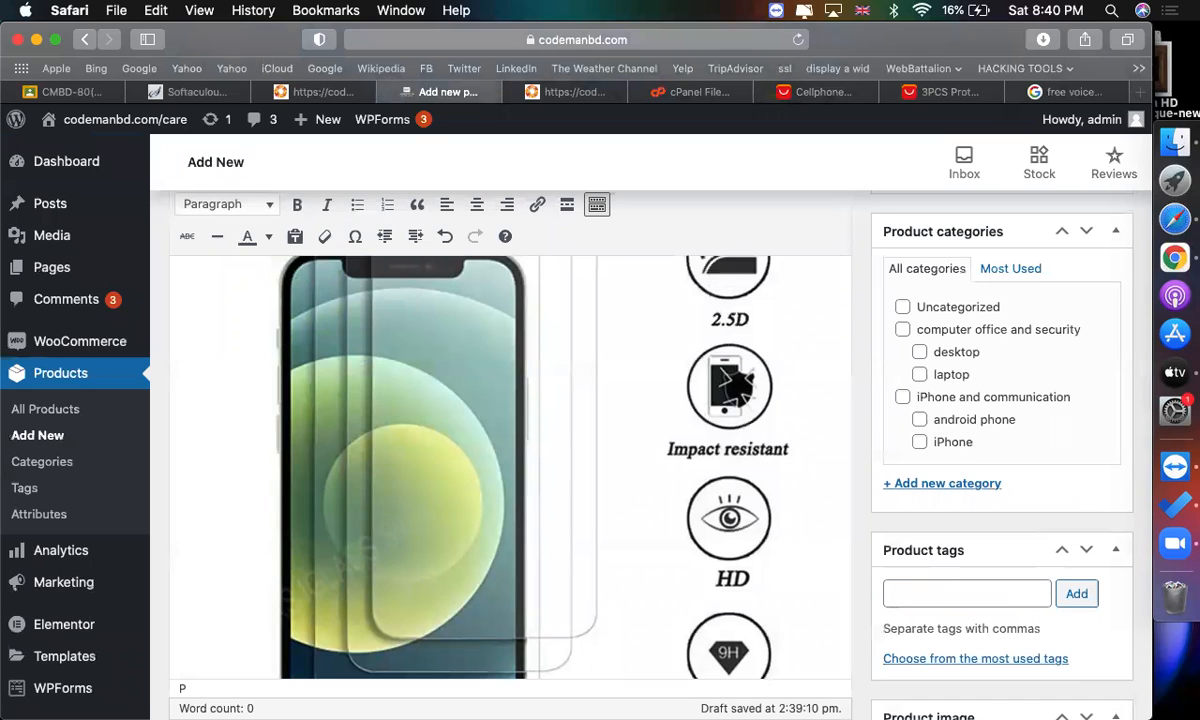
key(Return)
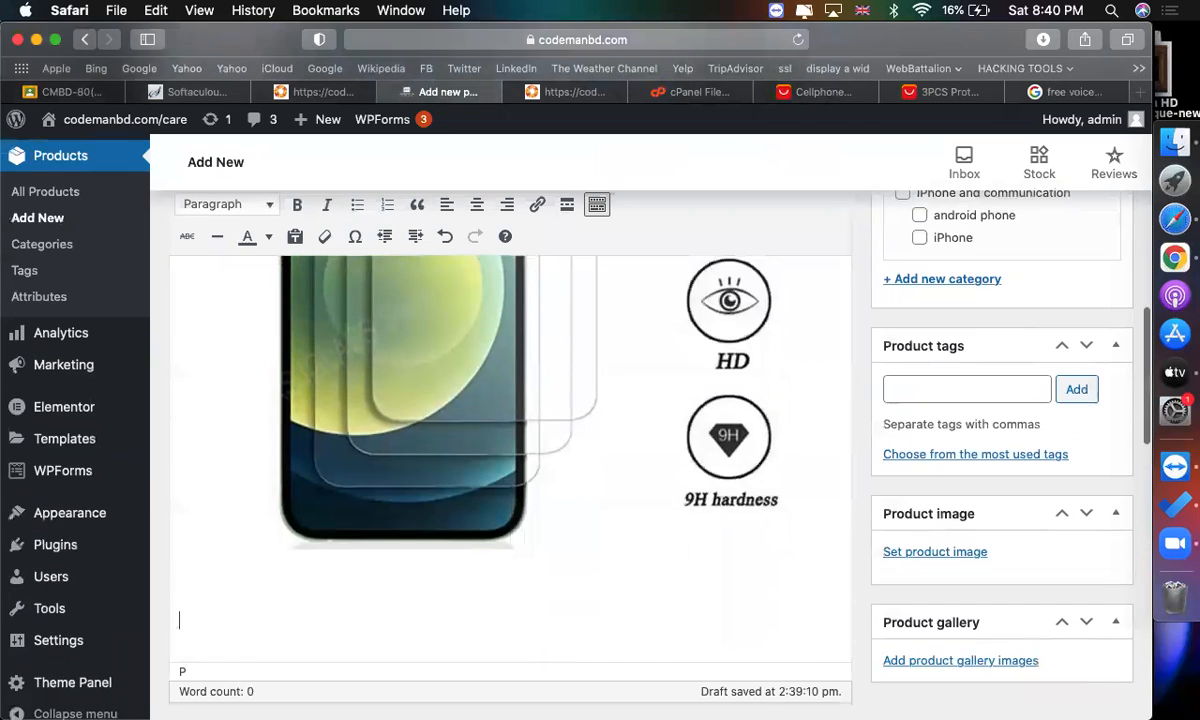
key(Return)
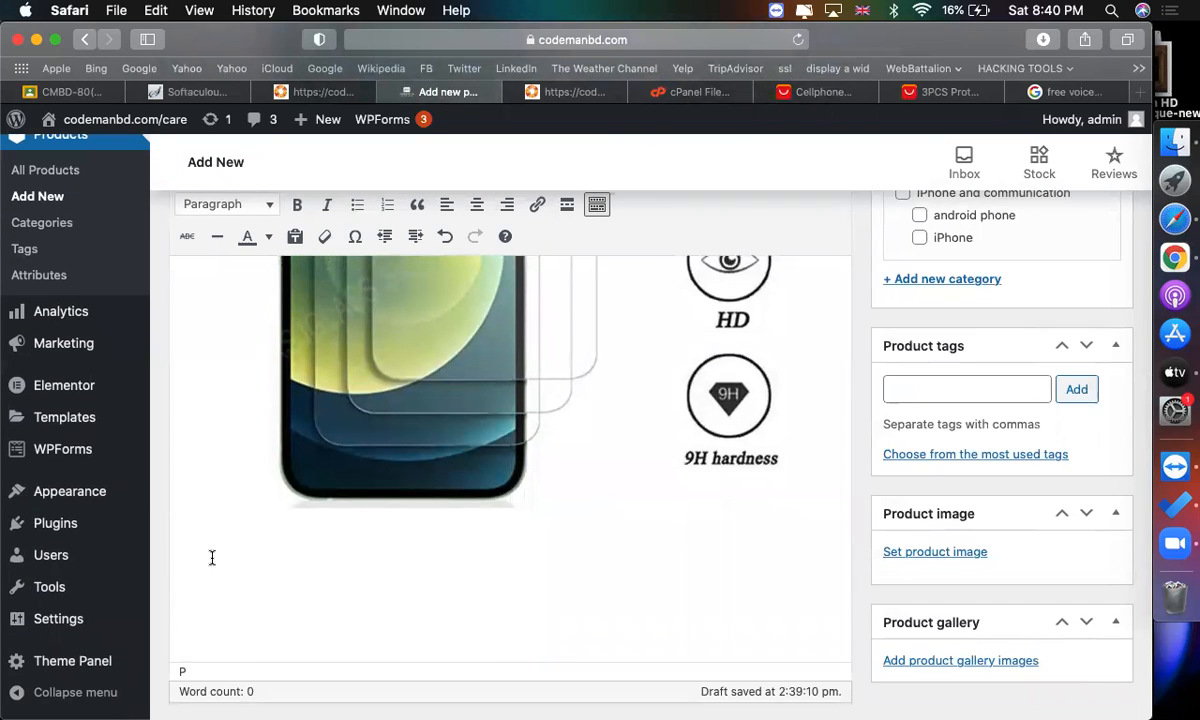
Insert the copied "Premium Quality" image into the product description from URL.
scroll(265, 284, up, 2)
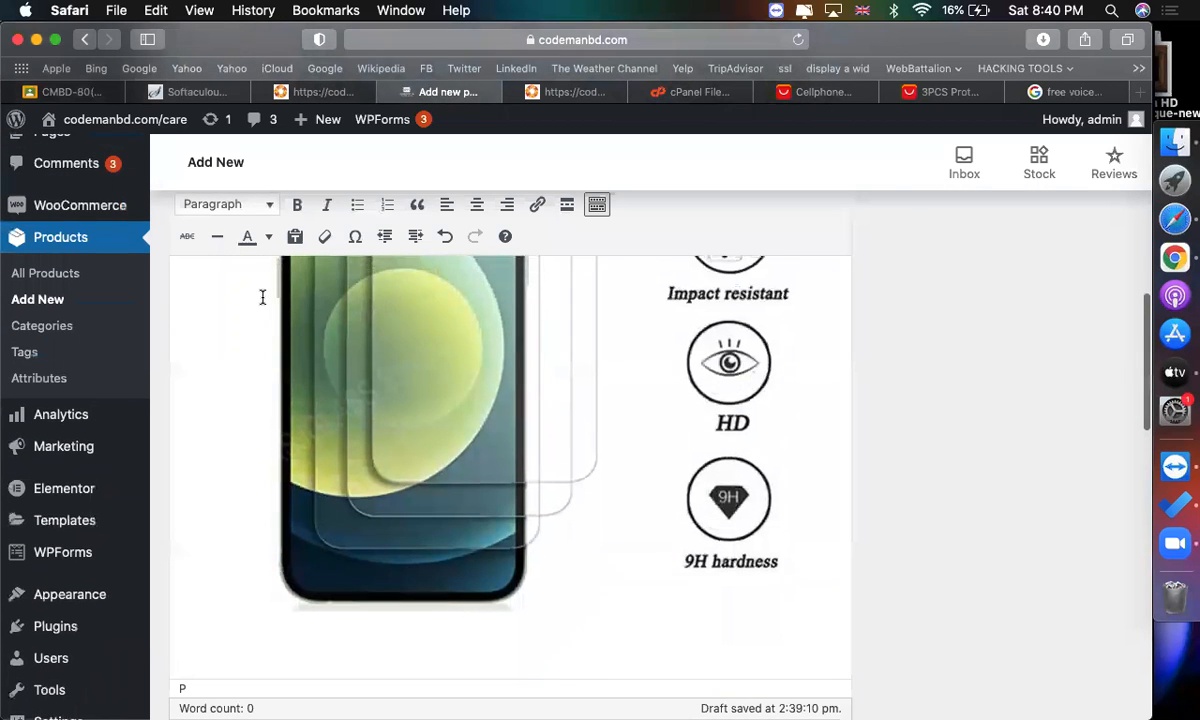
scroll(267, 380, down, 2)
scroll(254, 474, up, 4)
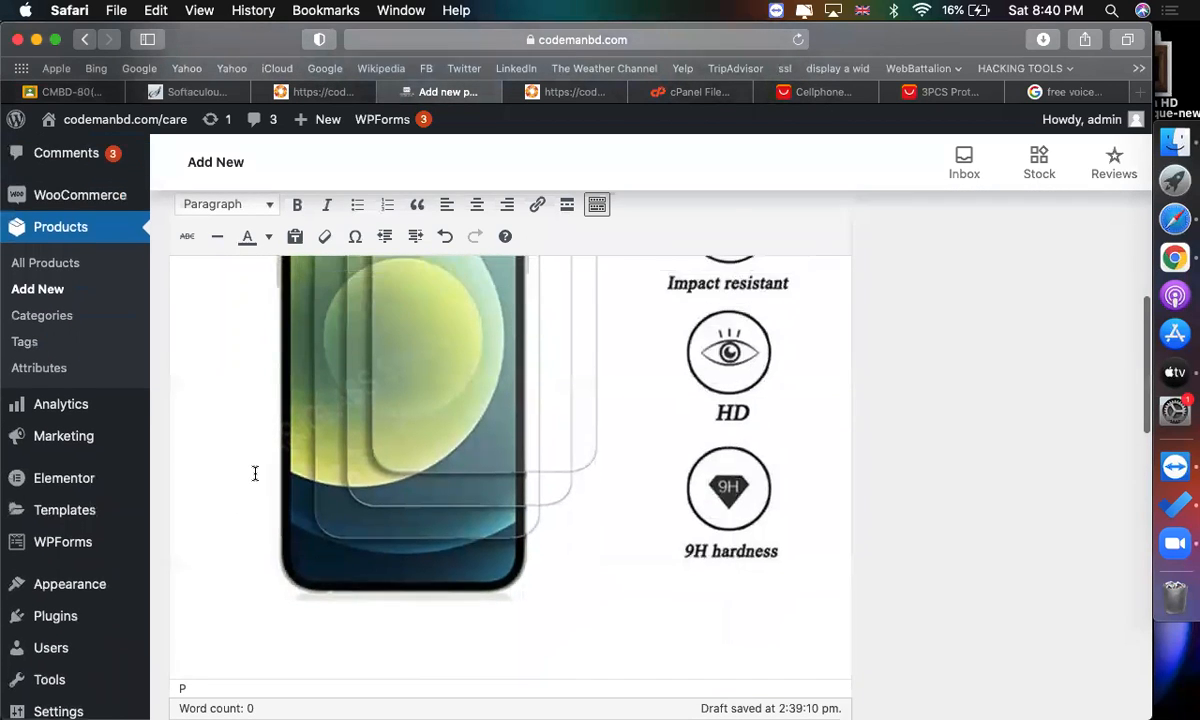
scroll(585, 215, up, 5)
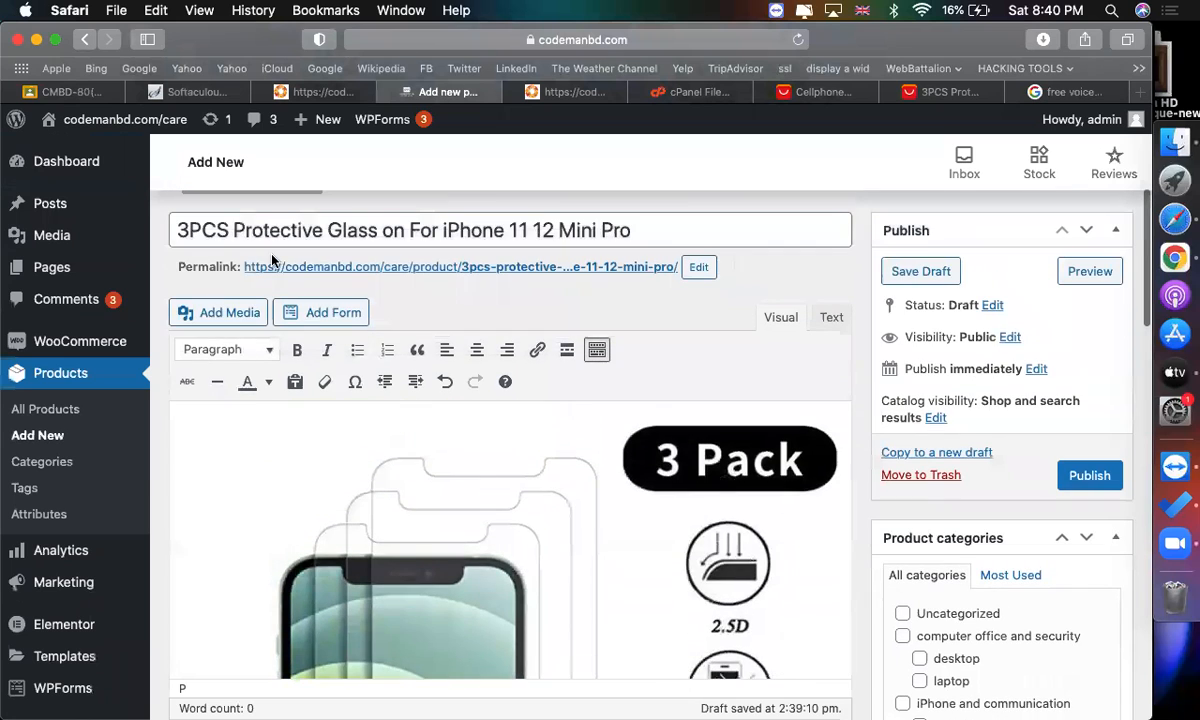
click(216, 304)
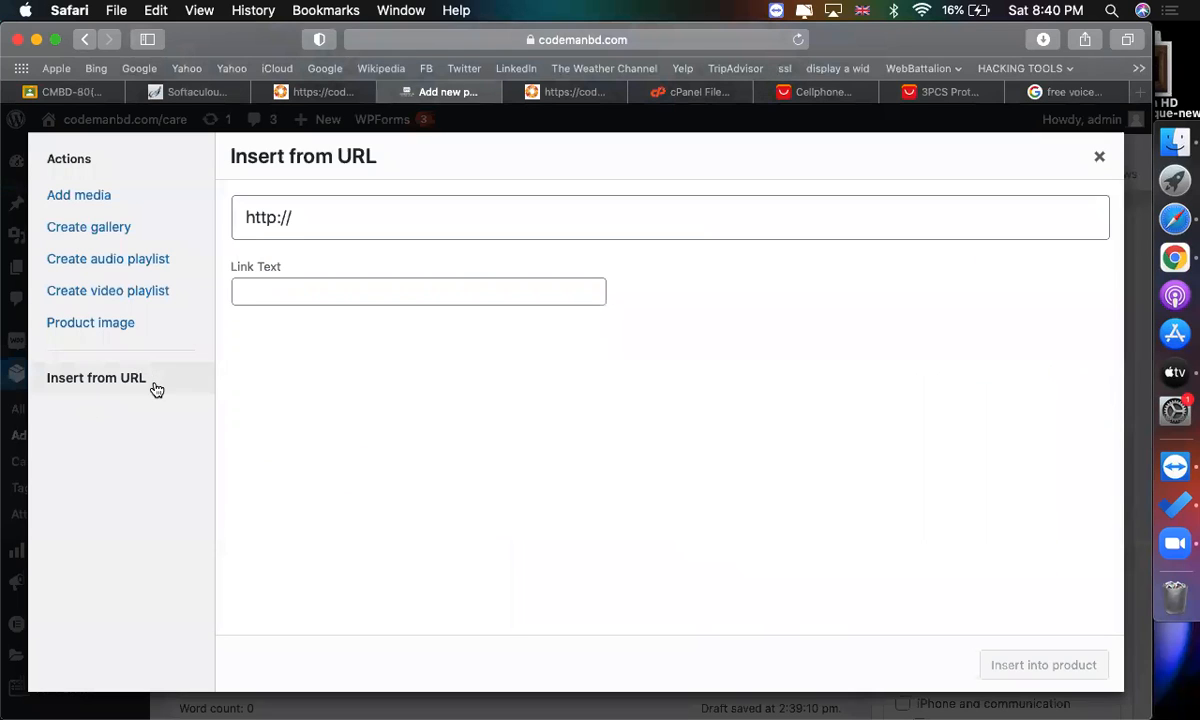
click(517, 198)
key(super+v)
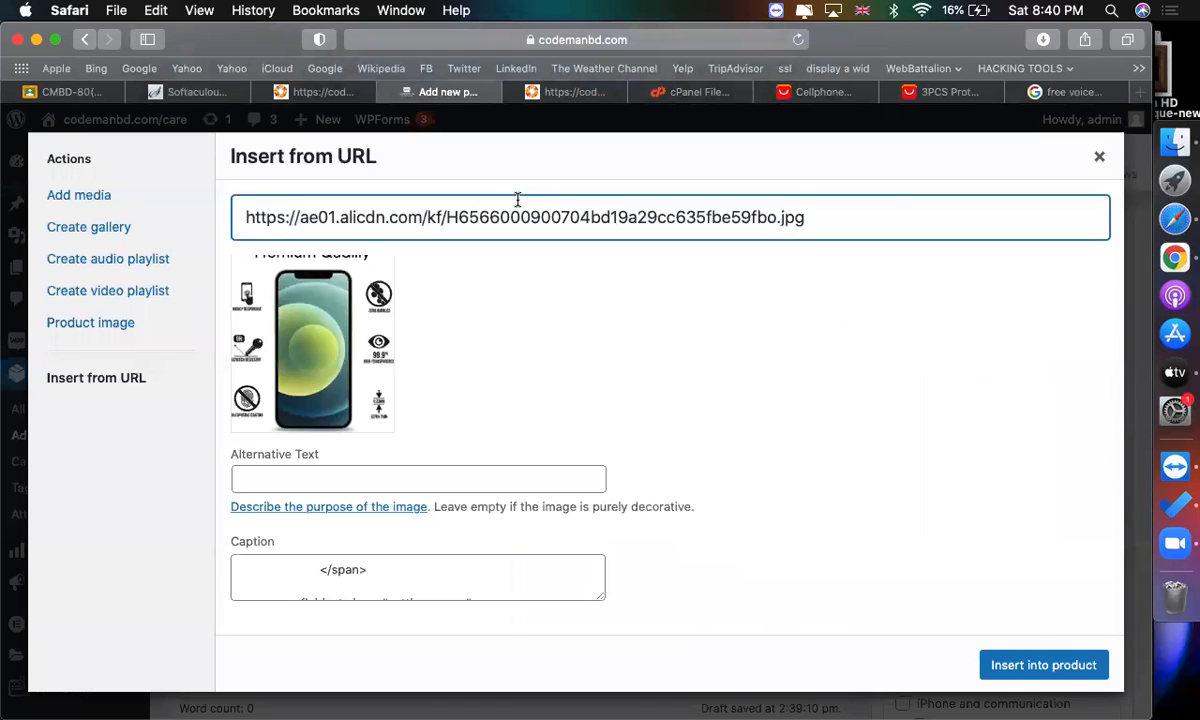
click(1020, 670)
Review the inserted description images and the AliExpress product page.
scroll(778, 568, down, 8)
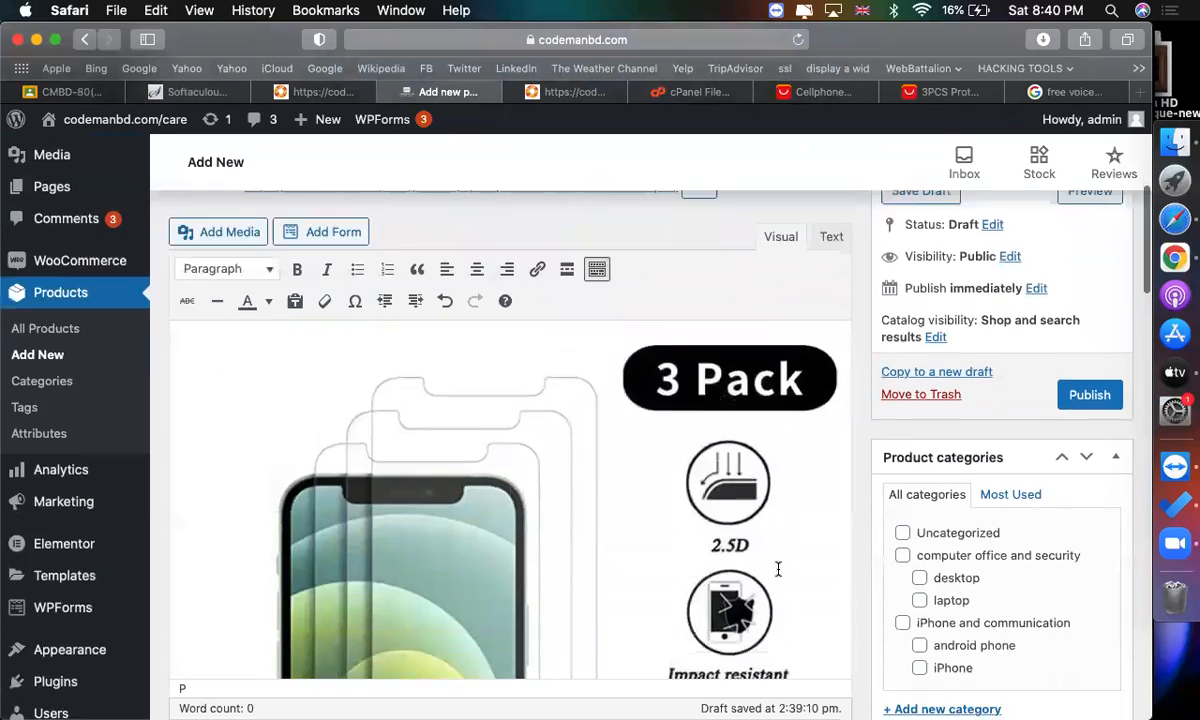
scroll(778, 568, down, 5)
scroll(778, 568, up, 10)
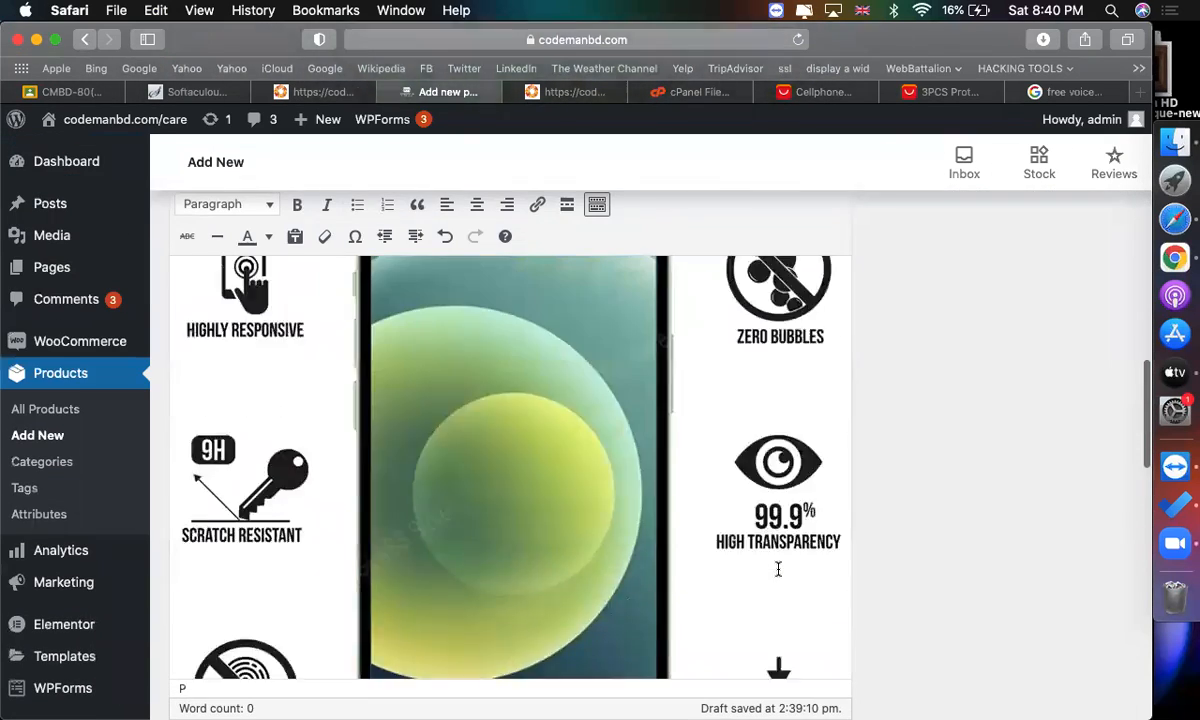
scroll(727, 455, up, 9)
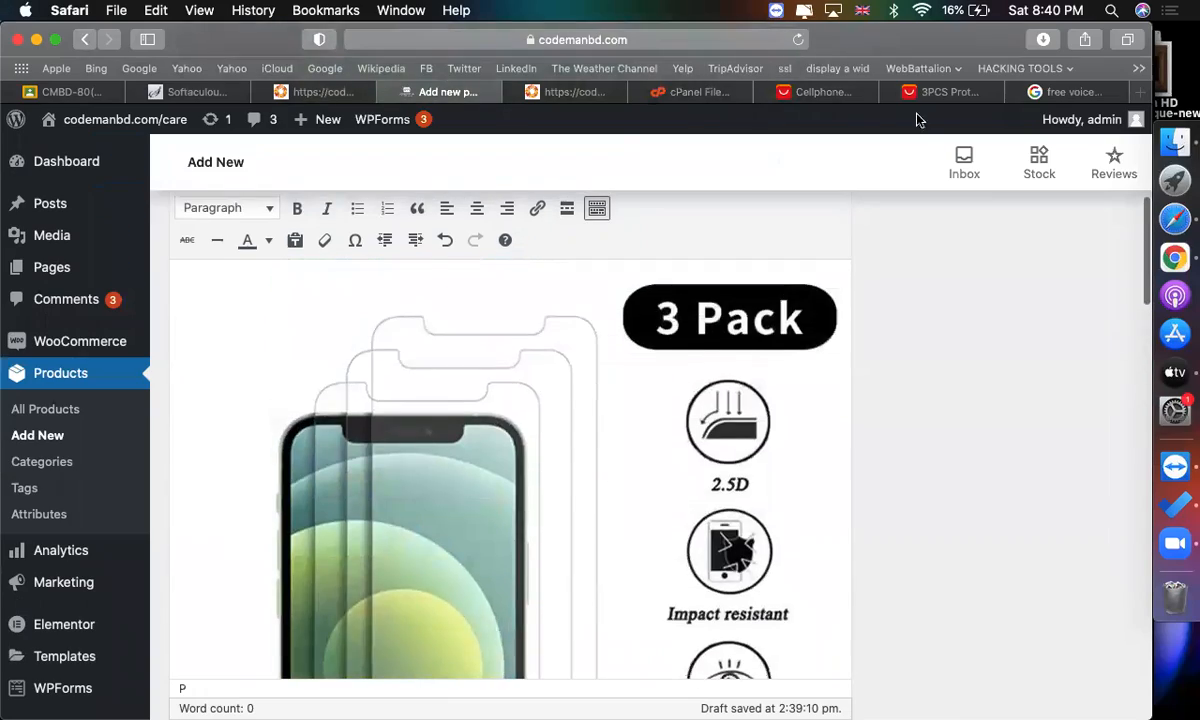
click(947, 92)
scroll(790, 415, up, 10)
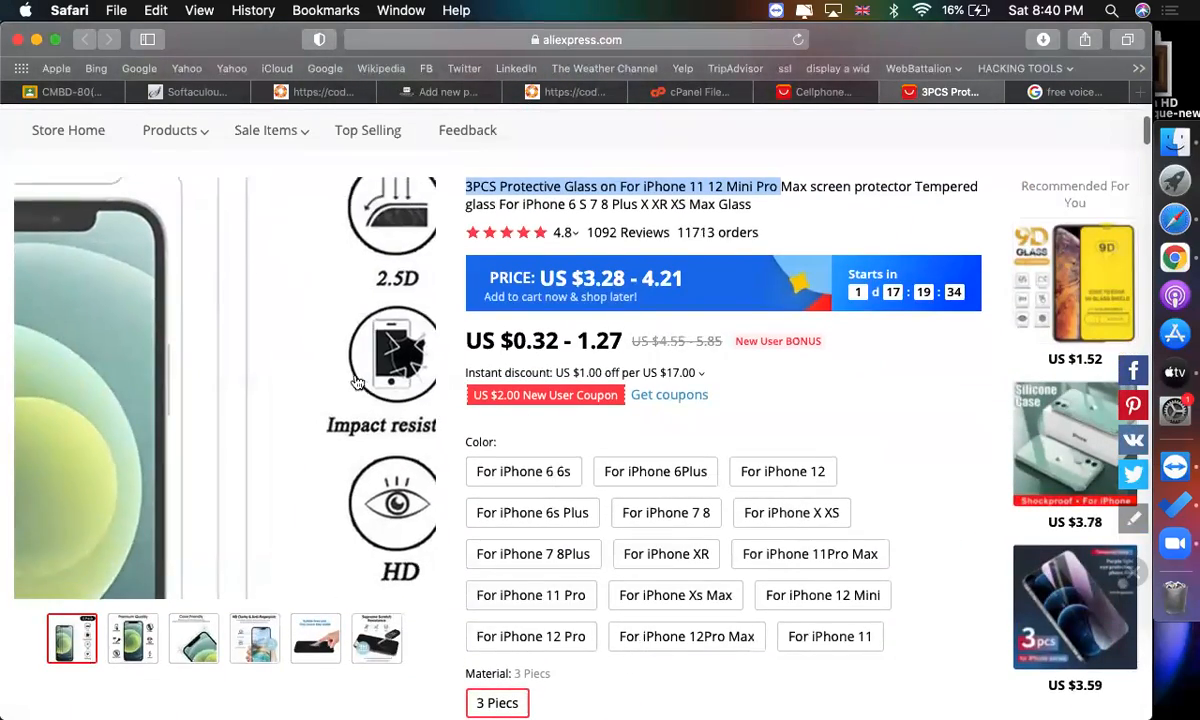
scroll(655, 443, down, 15)
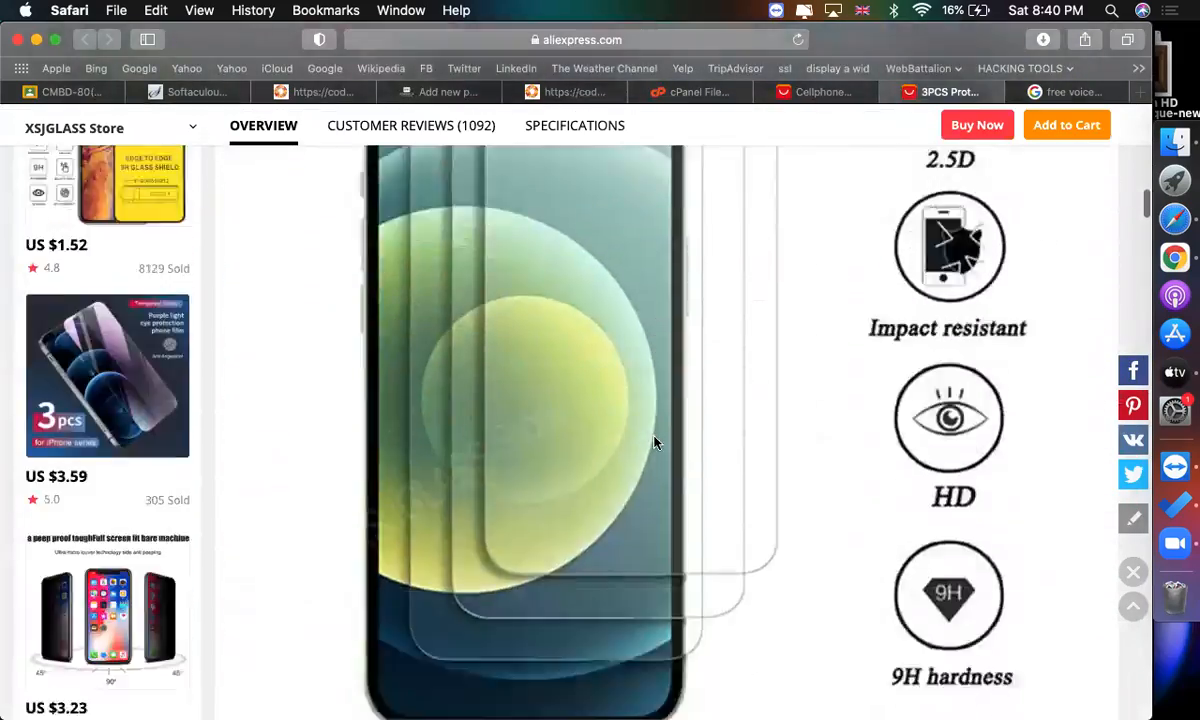
scroll(655, 443, up, 10)
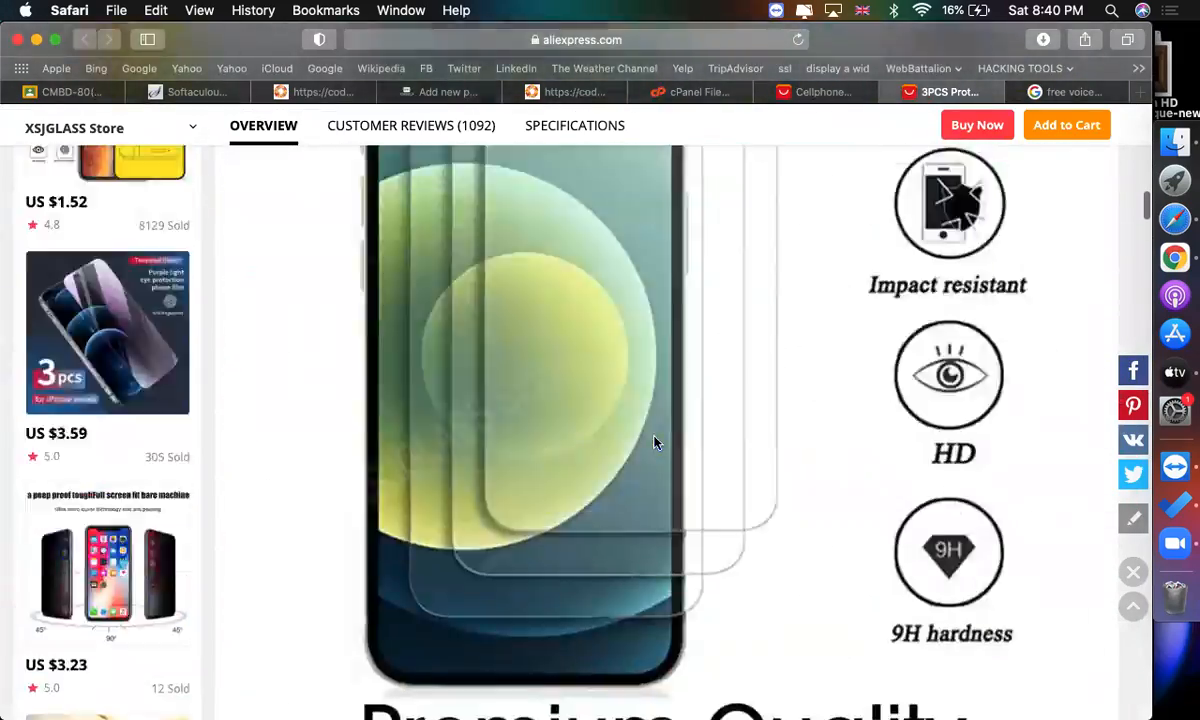
scroll(655, 443, up, 10)
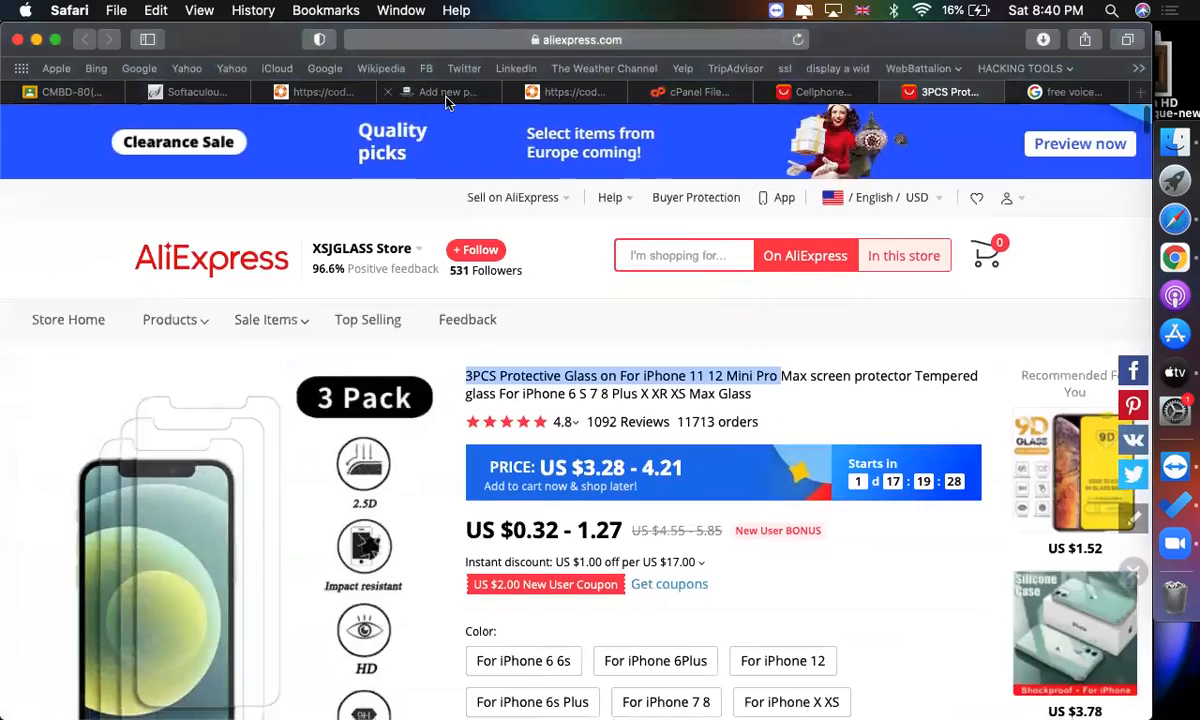
Assign the product to the iPhone category.
click(446, 91)
scroll(577, 436, up, 10)
scroll(577, 436, down, 5)
click(443, 476)
scroll(443, 476, down, 10)
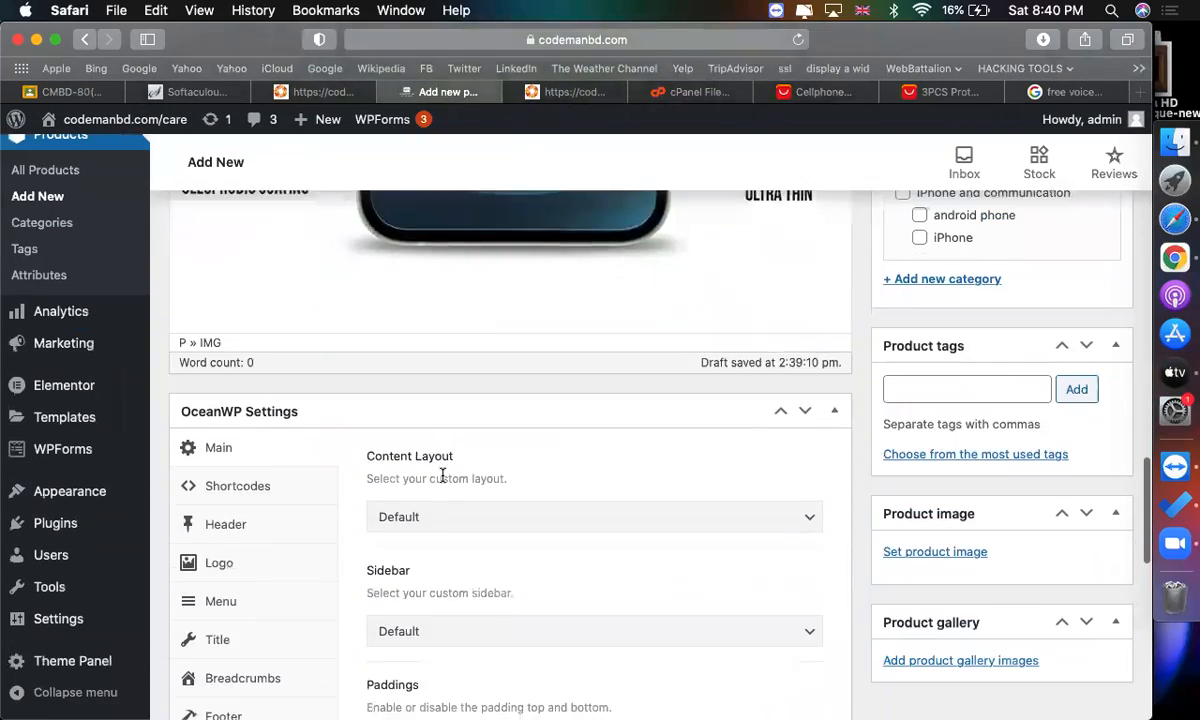
scroll(945, 490, up, 8)
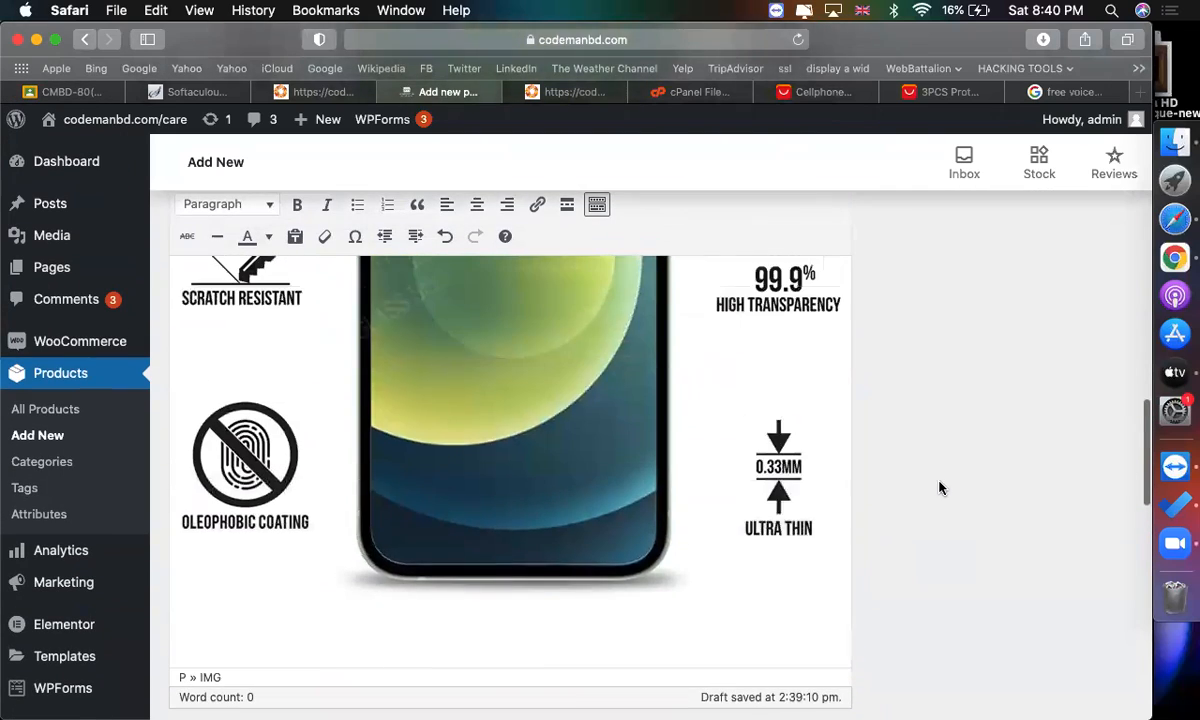
scroll(686, 531, up, 8)
scroll(806, 426, down, 5)
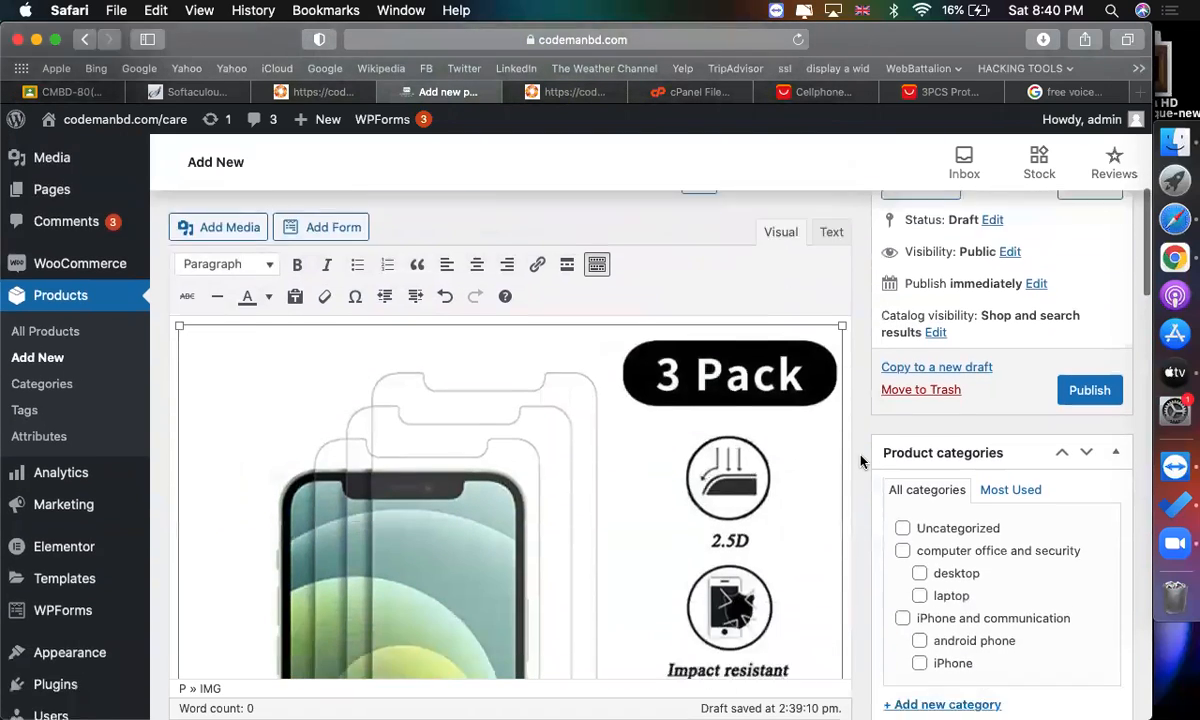
scroll(948, 470, down, 2)
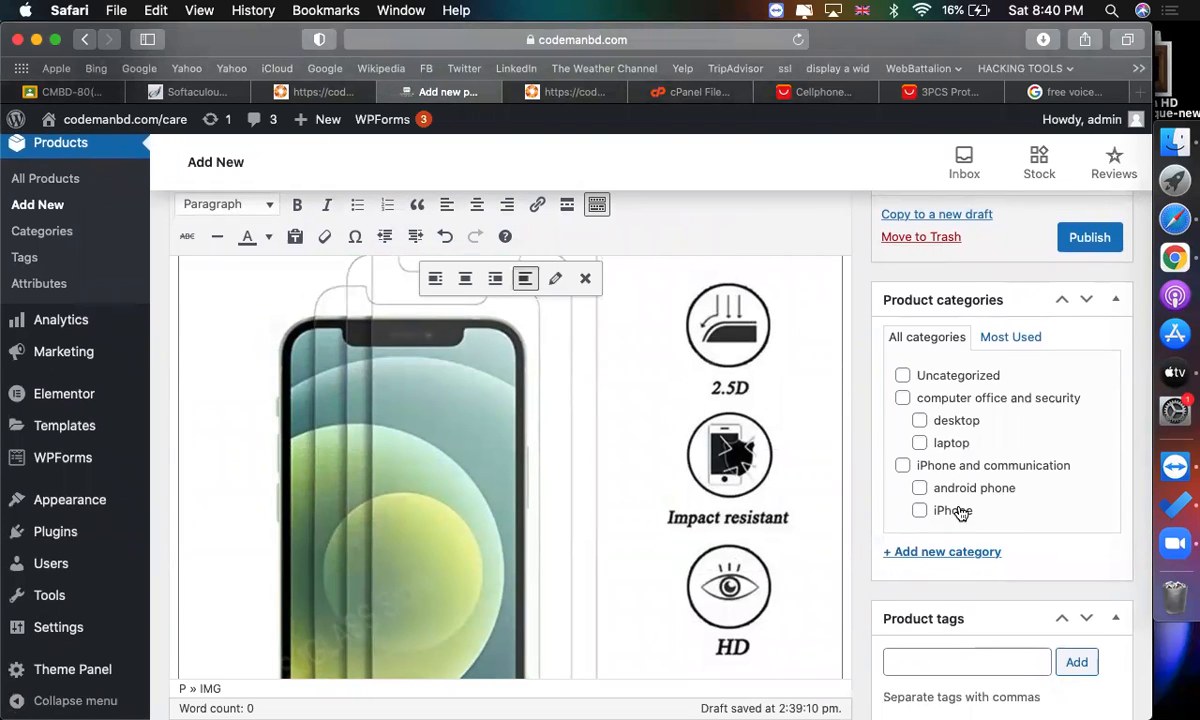
click(960, 511)
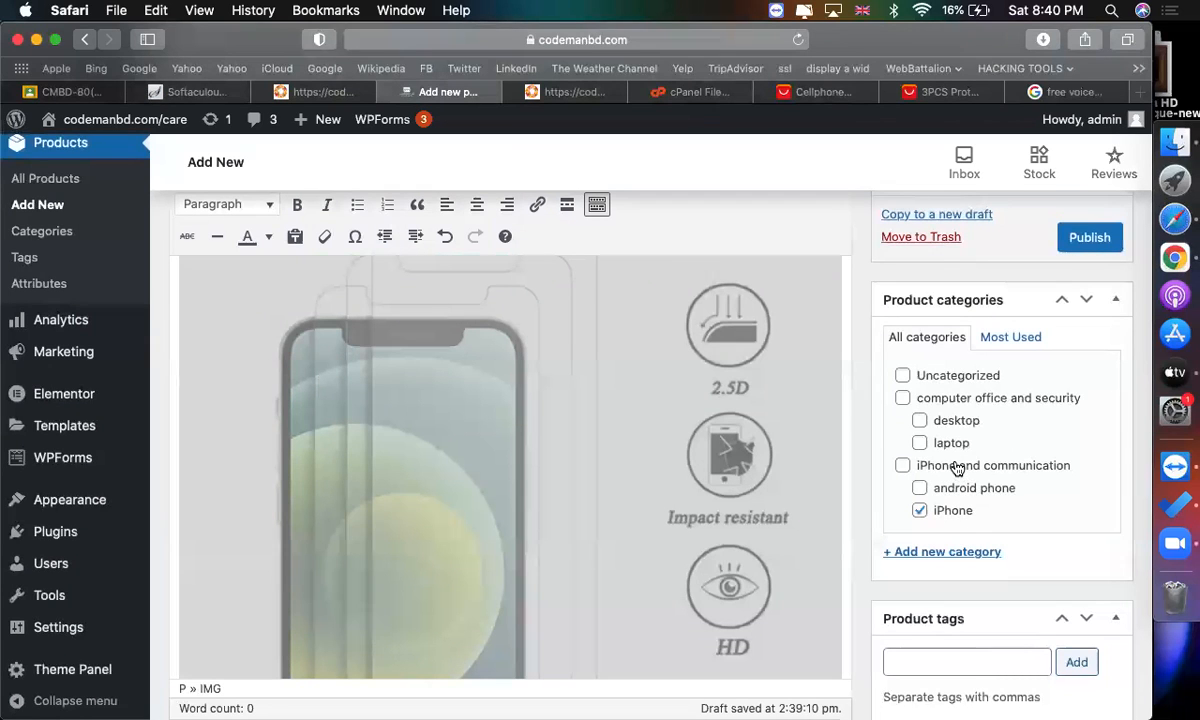
Take a screenshot of the main 3 Pack product image on the AliExpress listing page.
scroll(940, 508, down, 5)
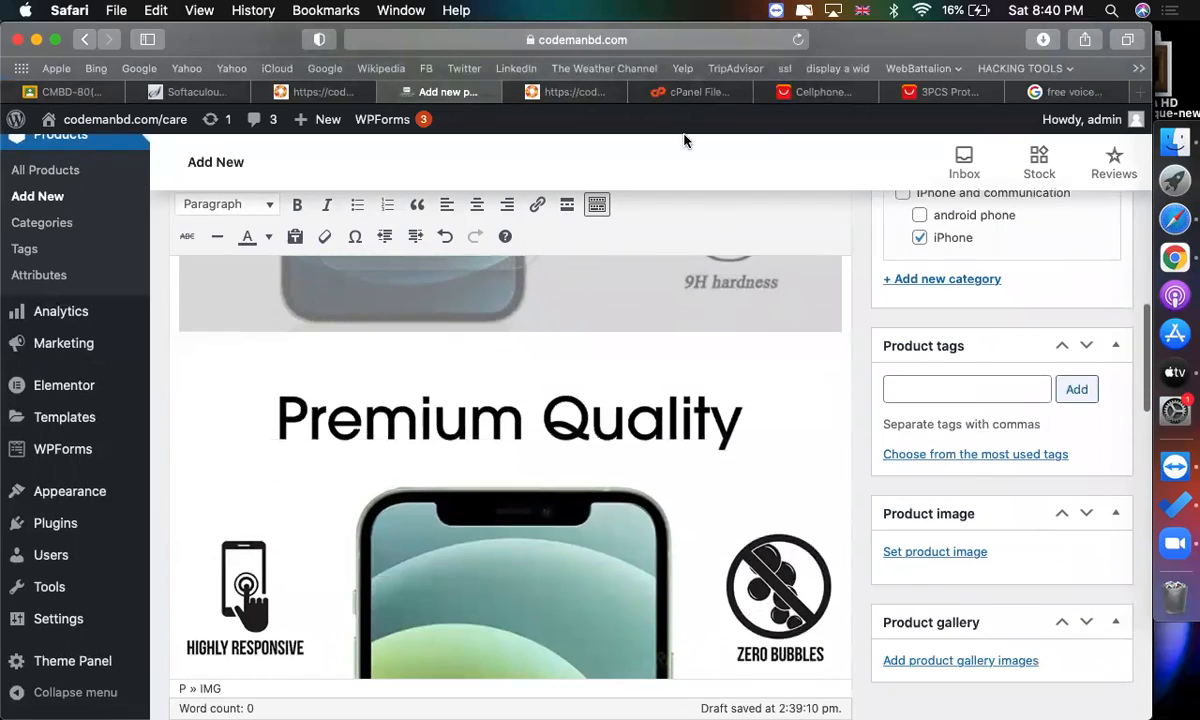
click(935, 91)
scroll(302, 390, down, 5)
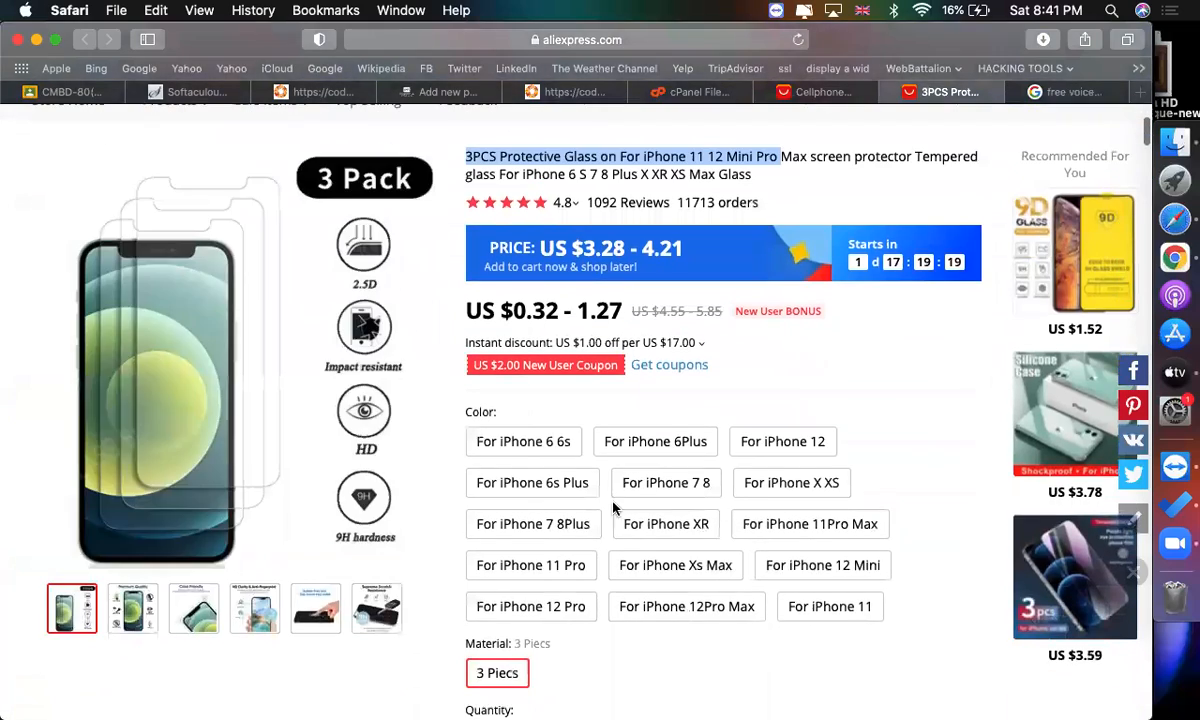
scroll(184, 612, up, 1)
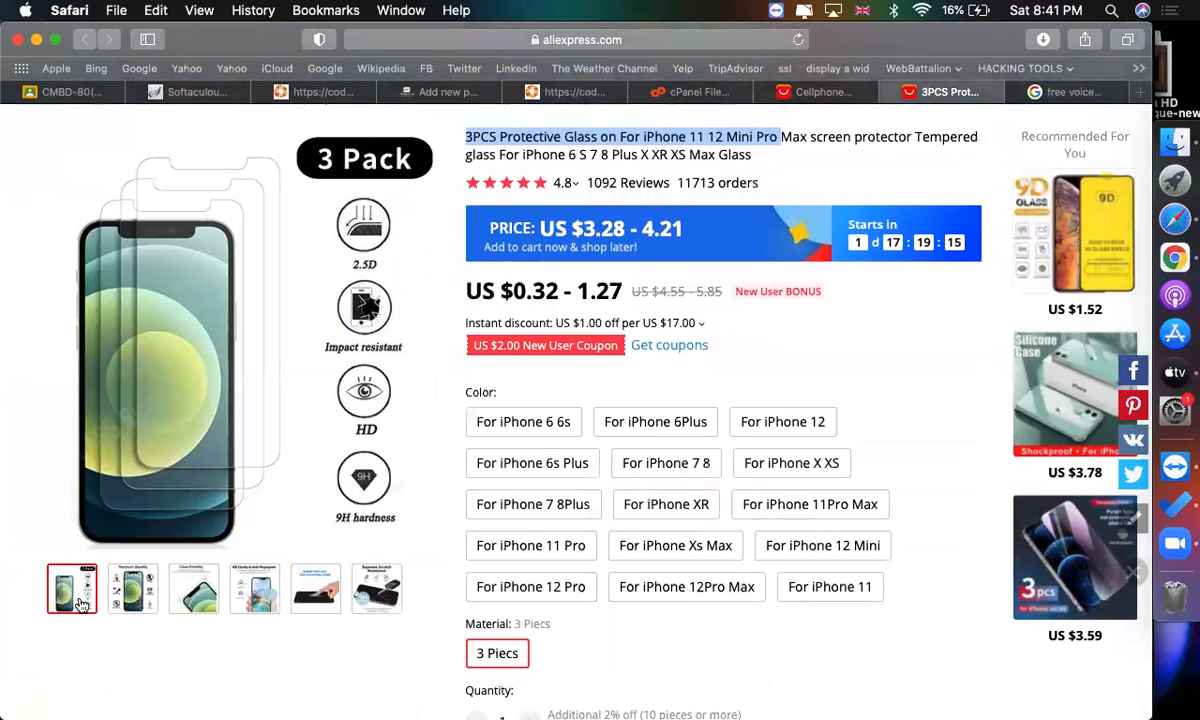
key(super+shift+5)
drag(857, 281, 208, 157)
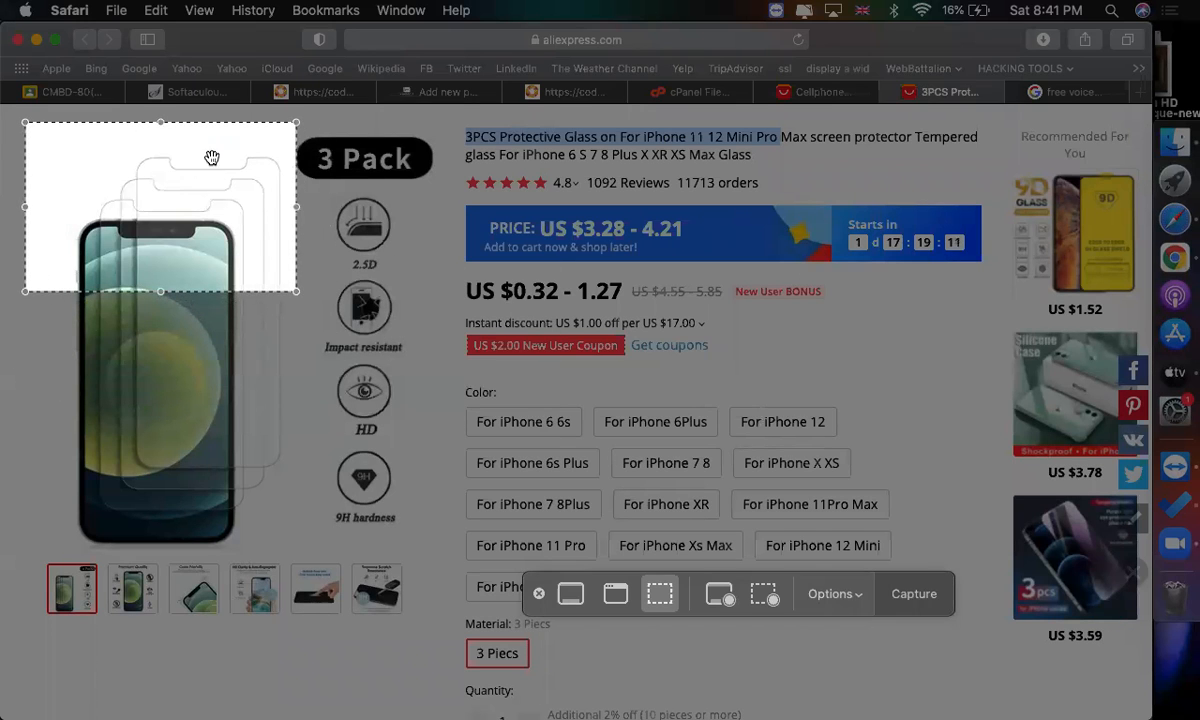
drag(290, 290, 421, 551)
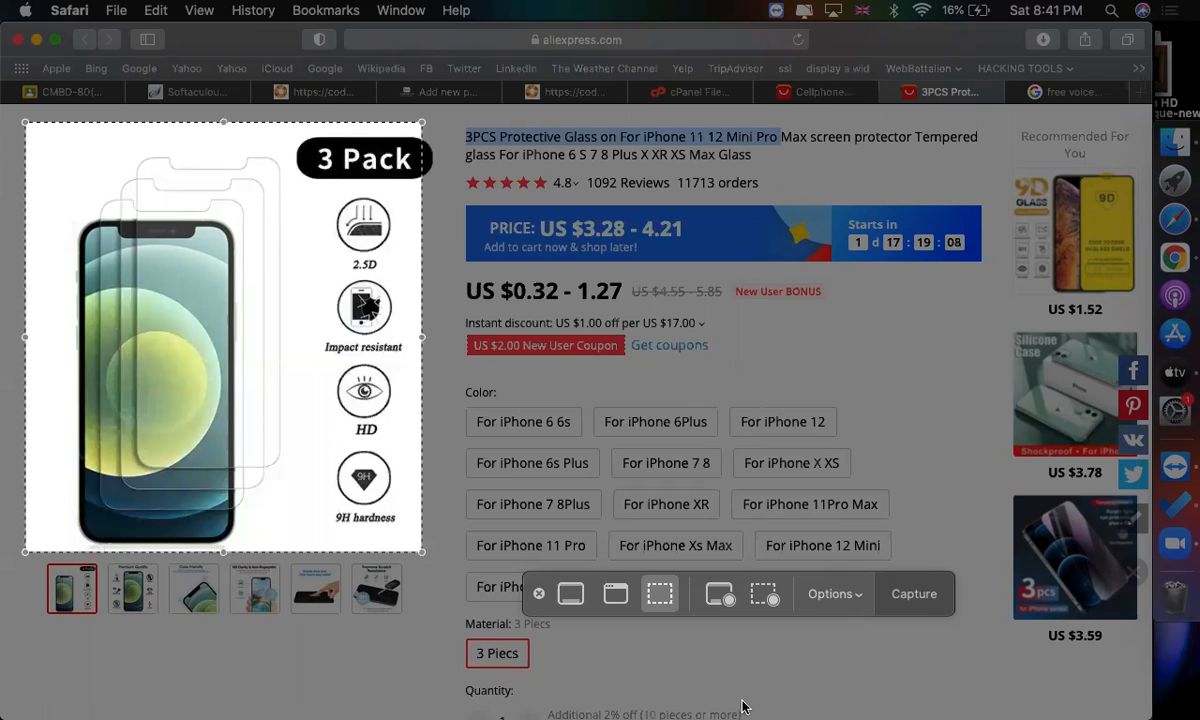
click(914, 593)
Upload the captured product screenshot from the Desktop and set it as the product image.
click(562, 91)
click(447, 92)
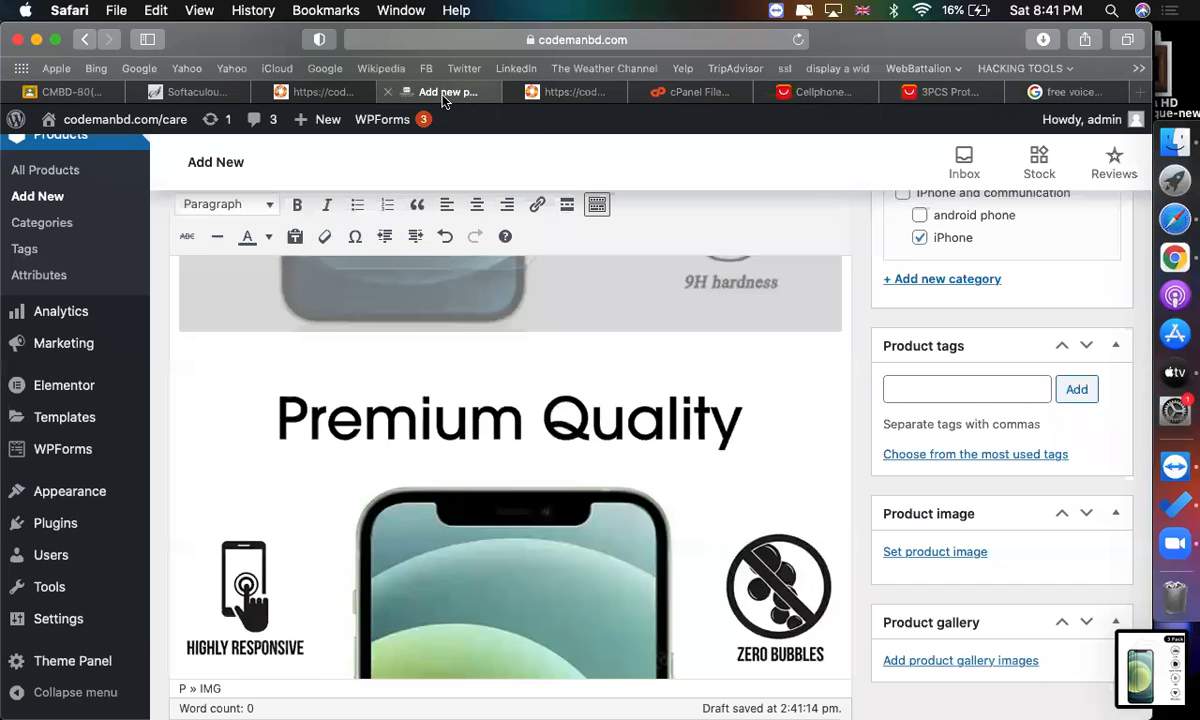
click(936, 552)
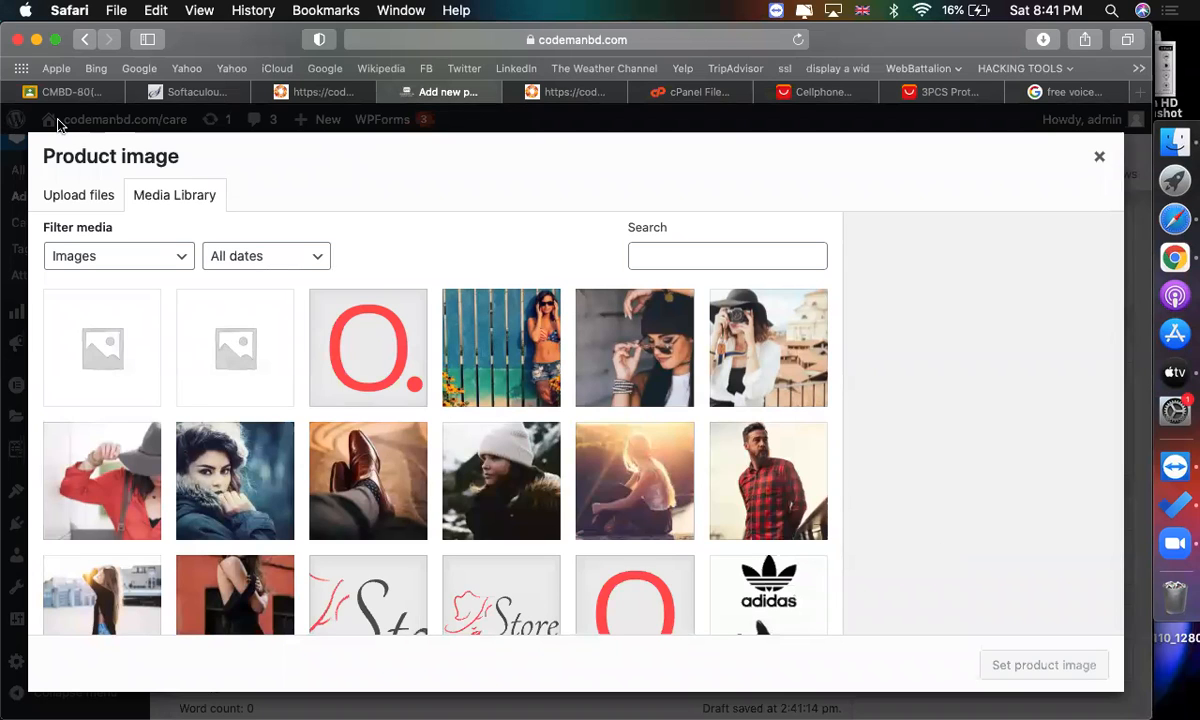
scroll(206, 311, down, 2)
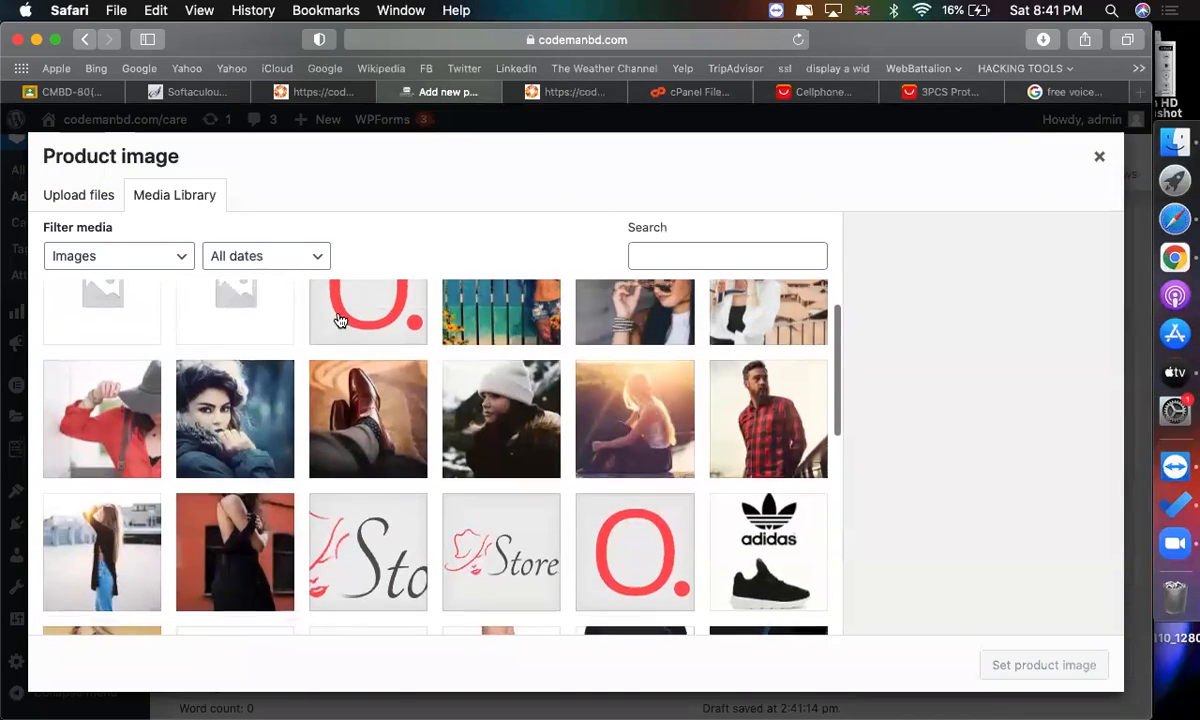
scroll(340, 320, up, 3)
click(485, 352)
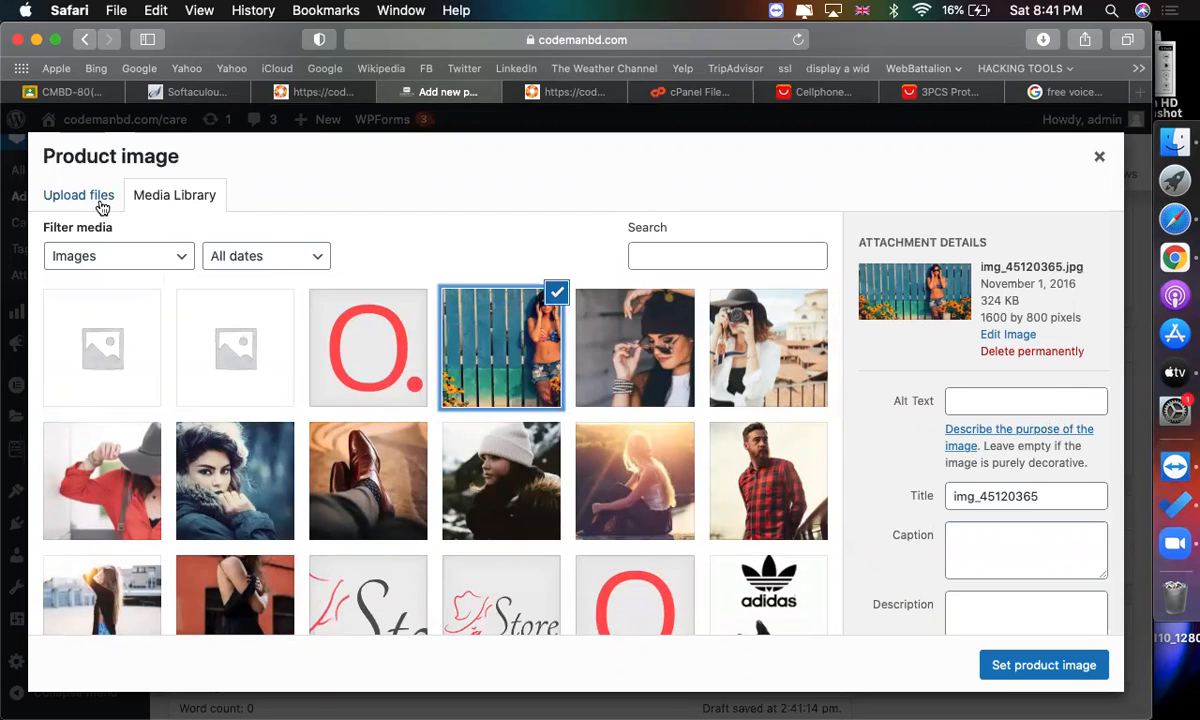
click(88, 192)
click(552, 434)
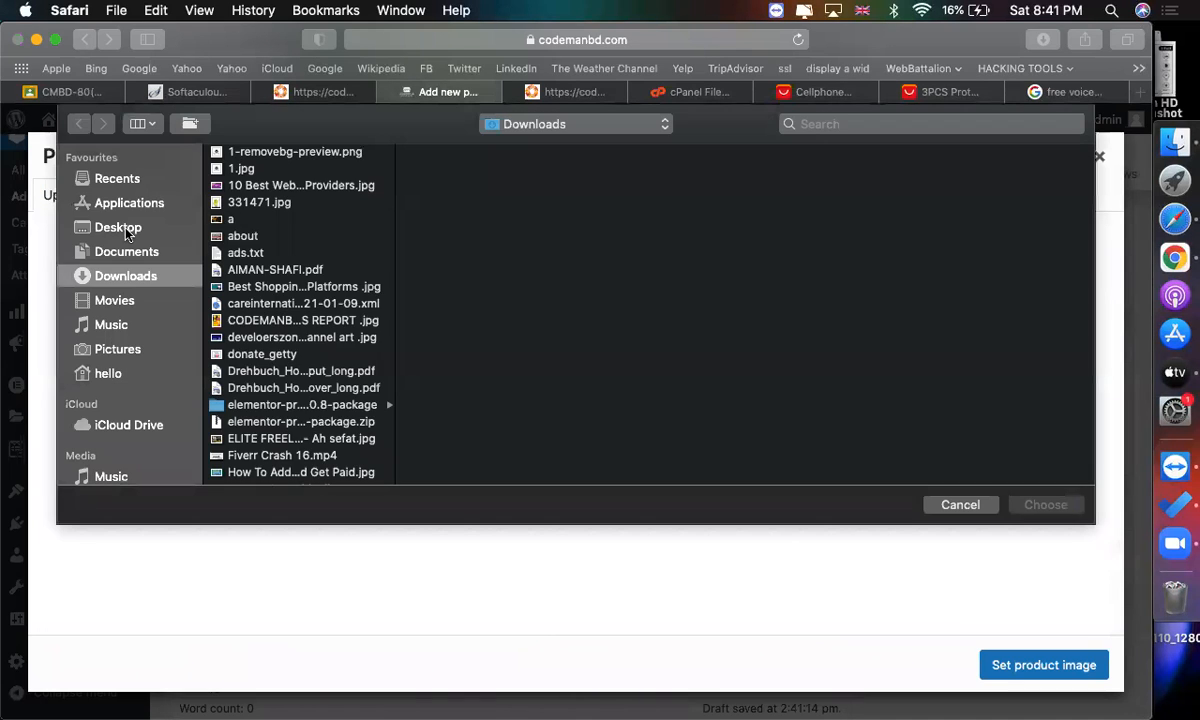
click(118, 227)
scroll(265, 473, down, 10)
click(240, 420)
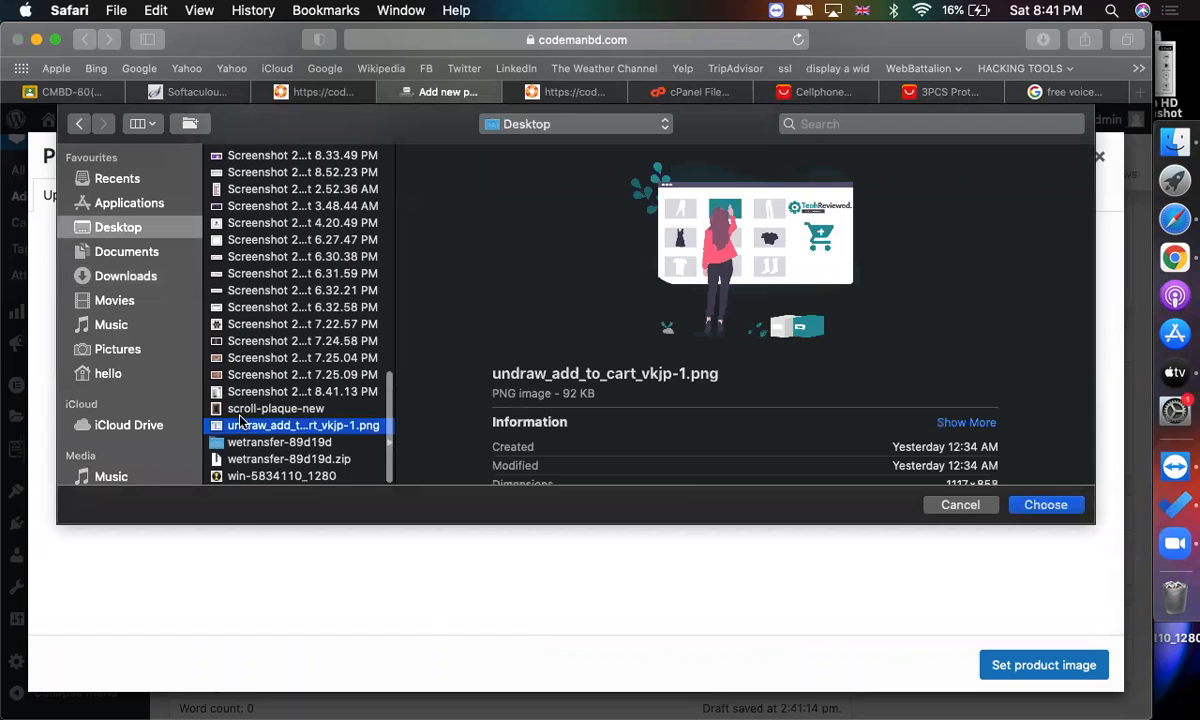
key(Up)
key(Down)
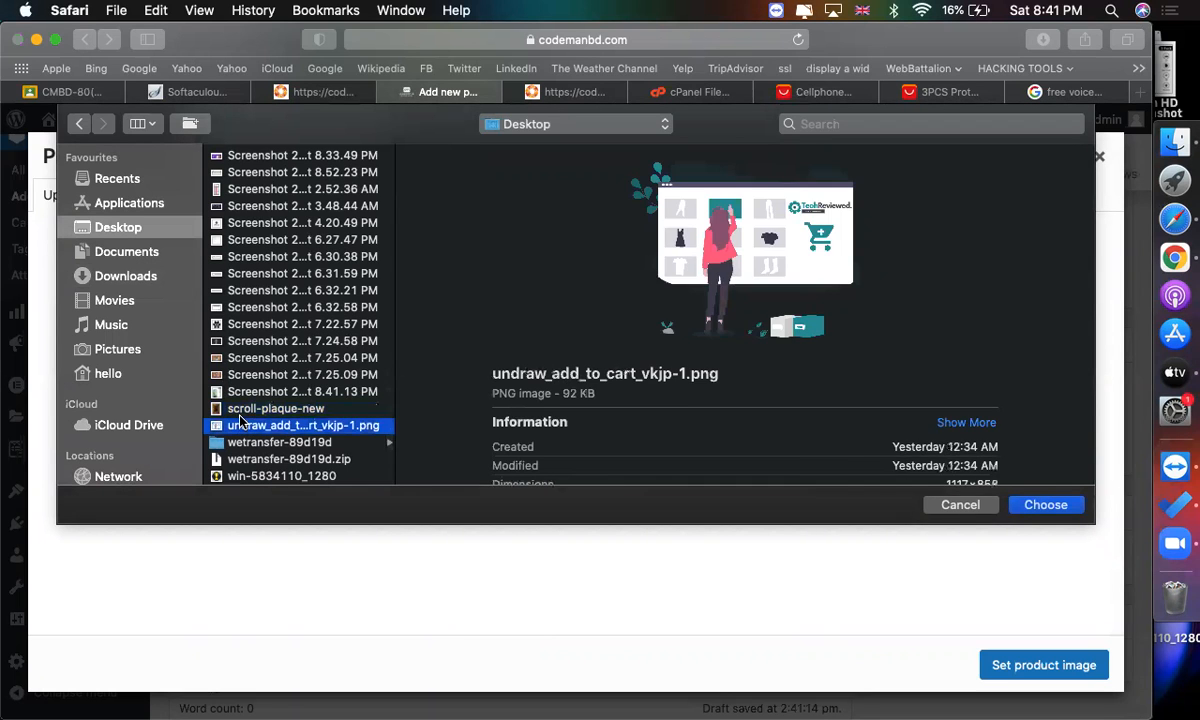
key(Up)
key(Up)
key(Return)
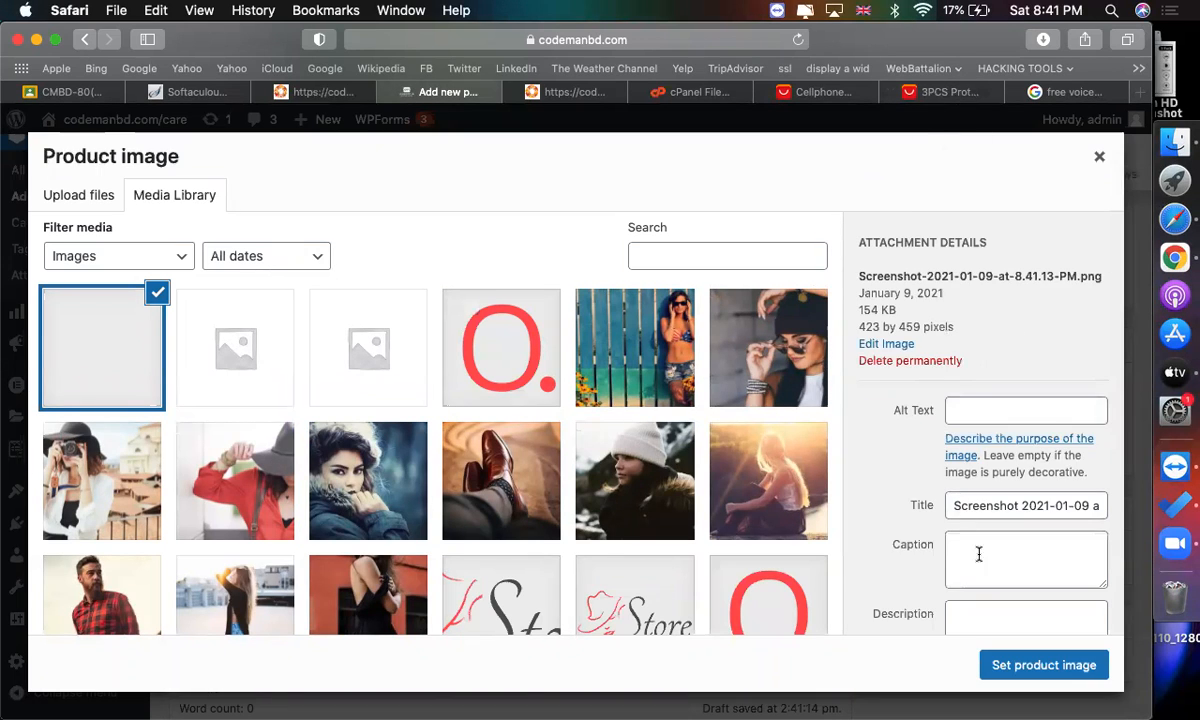
click(1000, 664)
Capture screenshots of the Supreme Scratch Resistance and Bubble-Free gallery images on the AliExpress listing.
scroll(822, 487, up, 3)
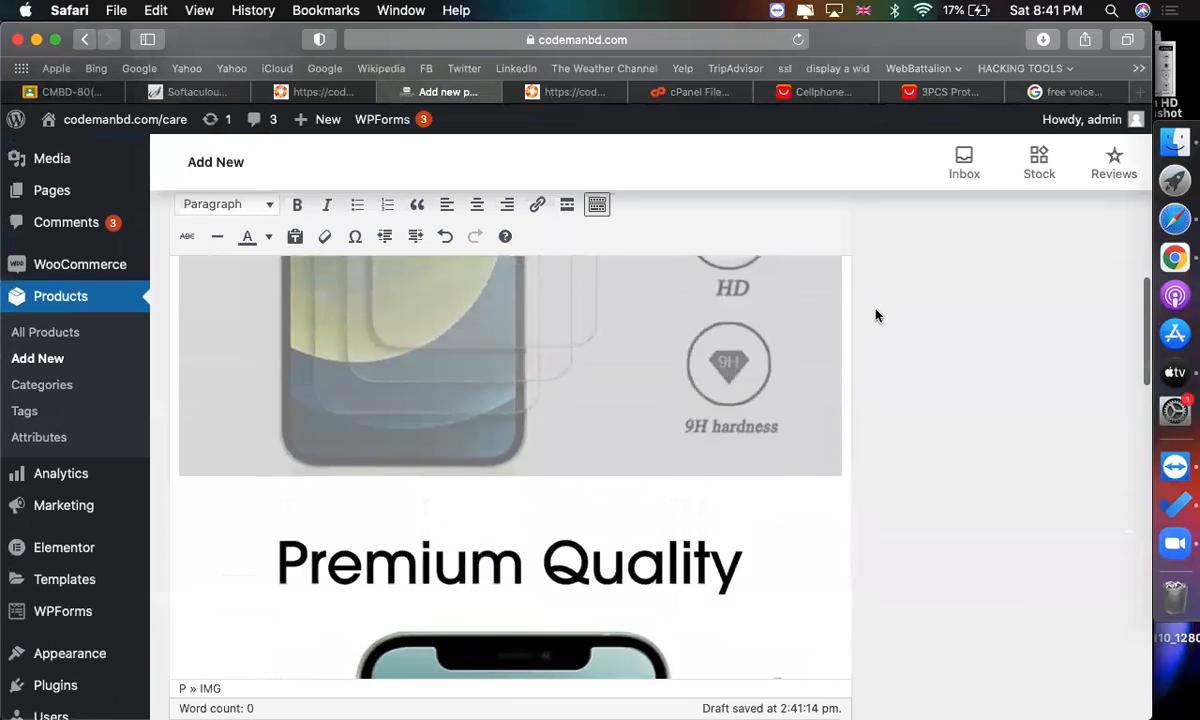
click(910, 91)
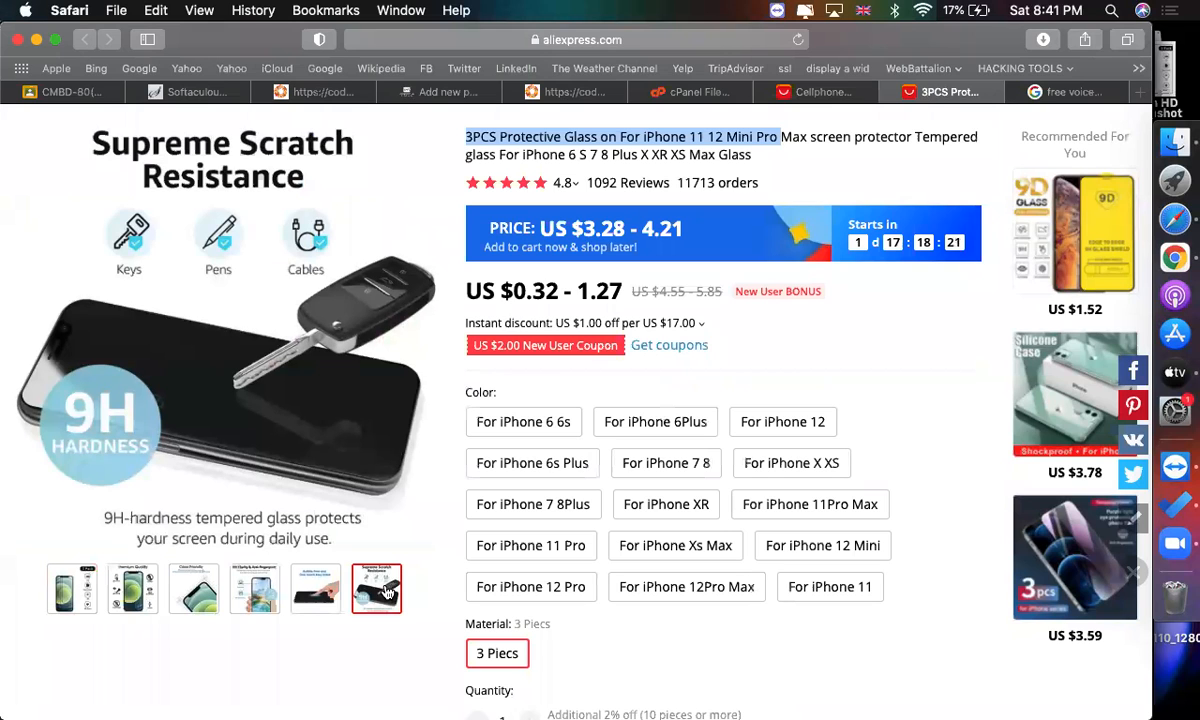
key(super+shift+5)
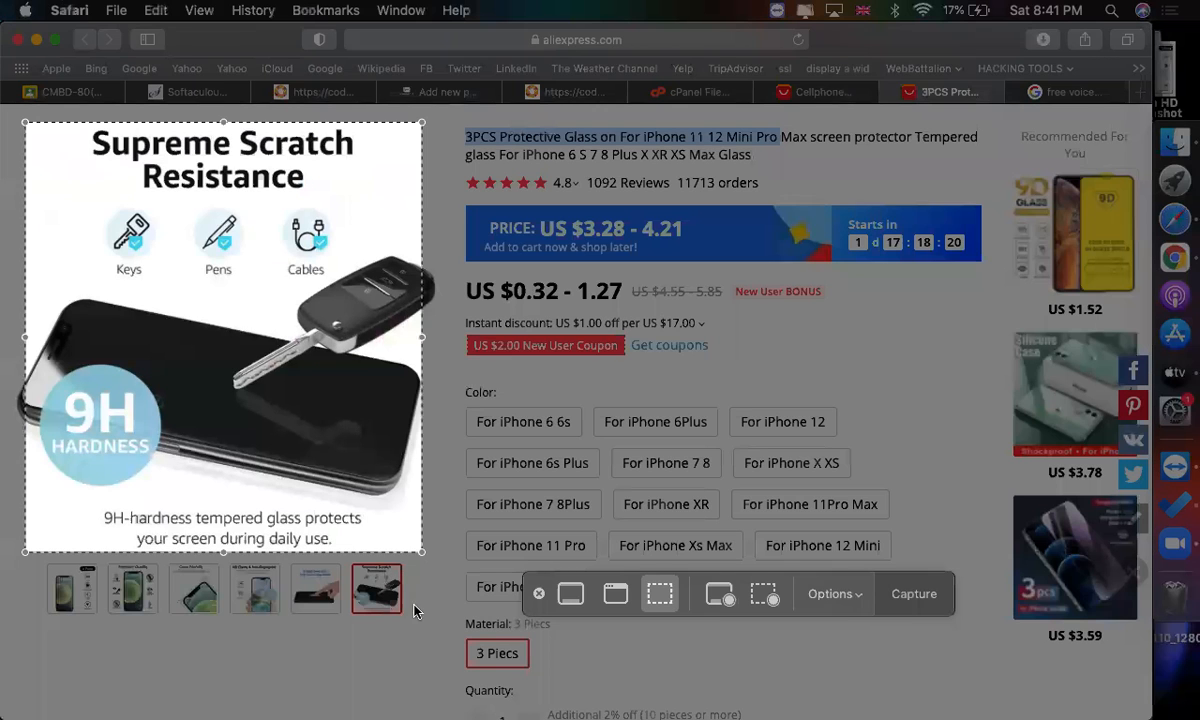
click(922, 607)
key(super+shift+5)
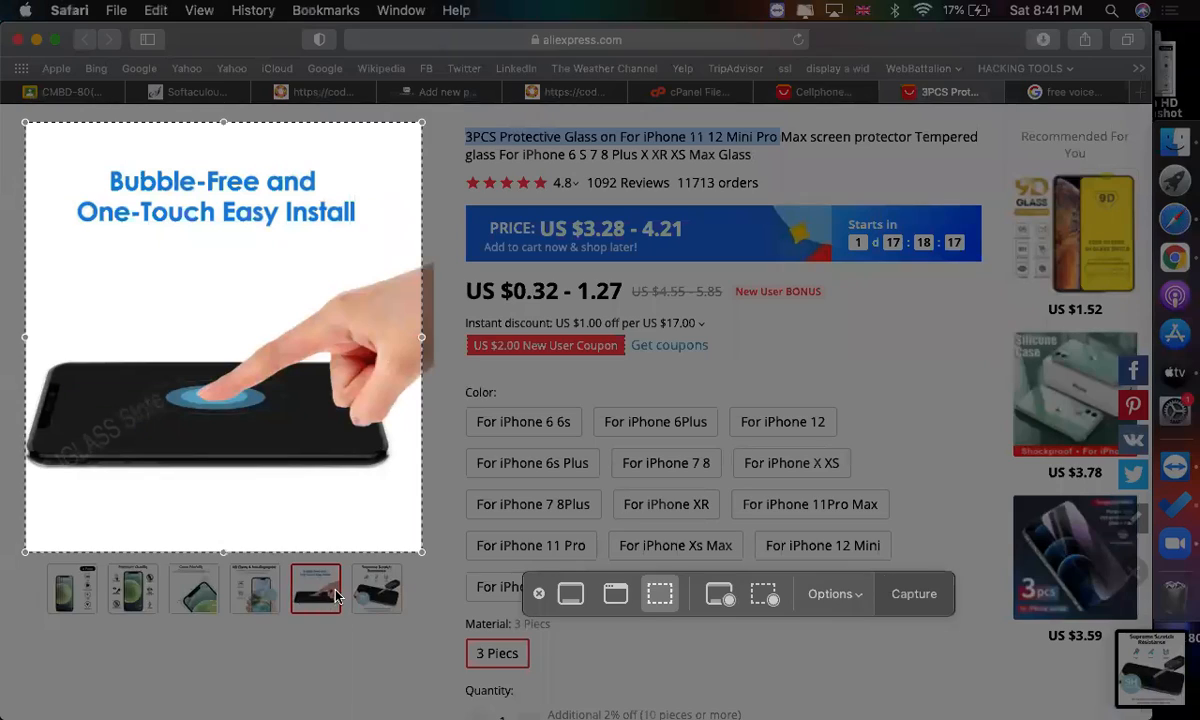
click(915, 592)
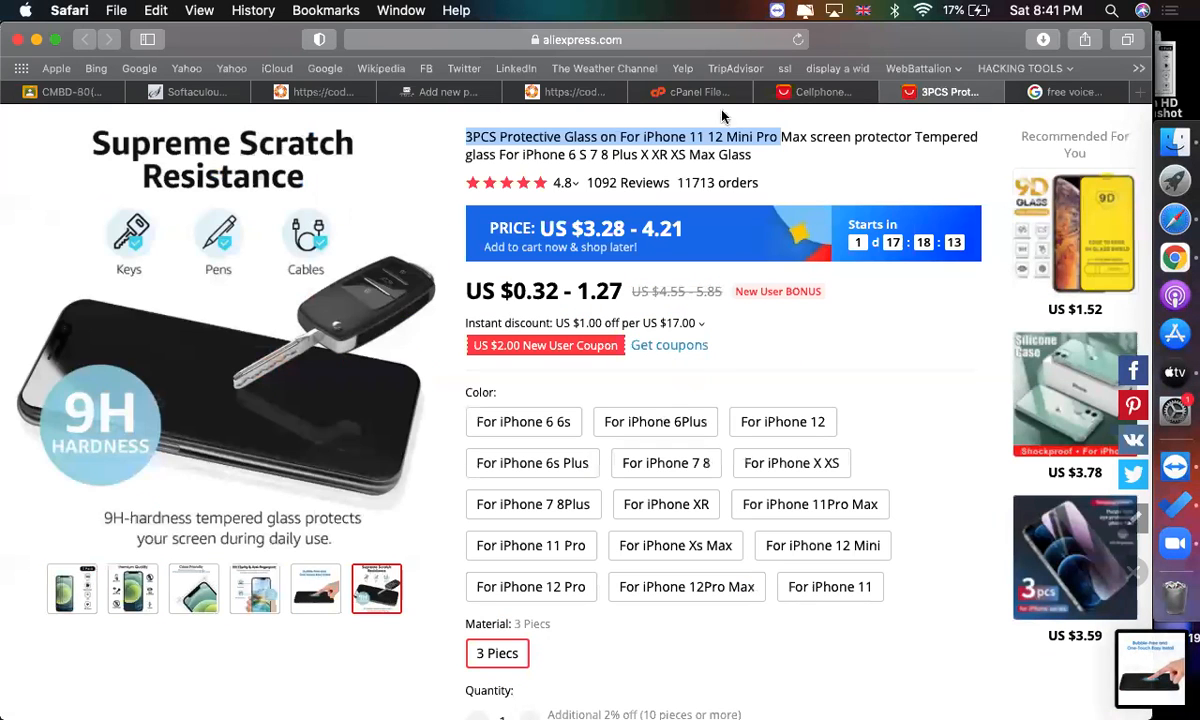
Upload the two new screenshots from the Desktop and add them to the product gallery.
click(780, 92)
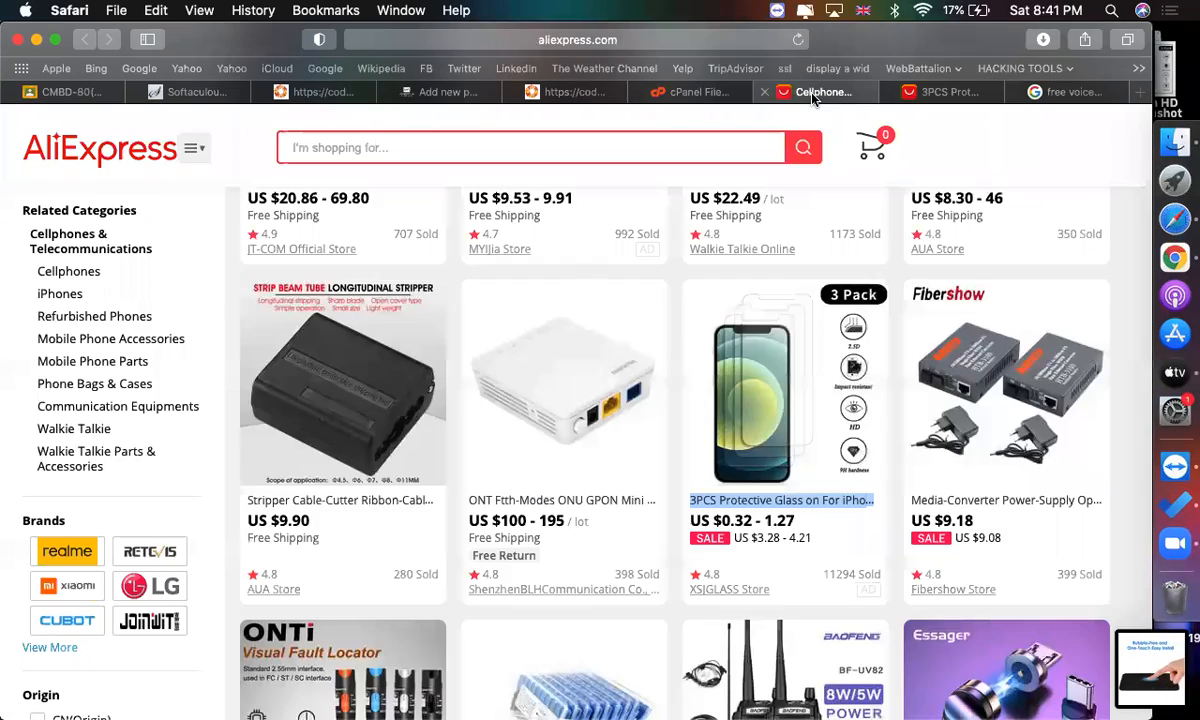
click(385, 93)
click(621, 279)
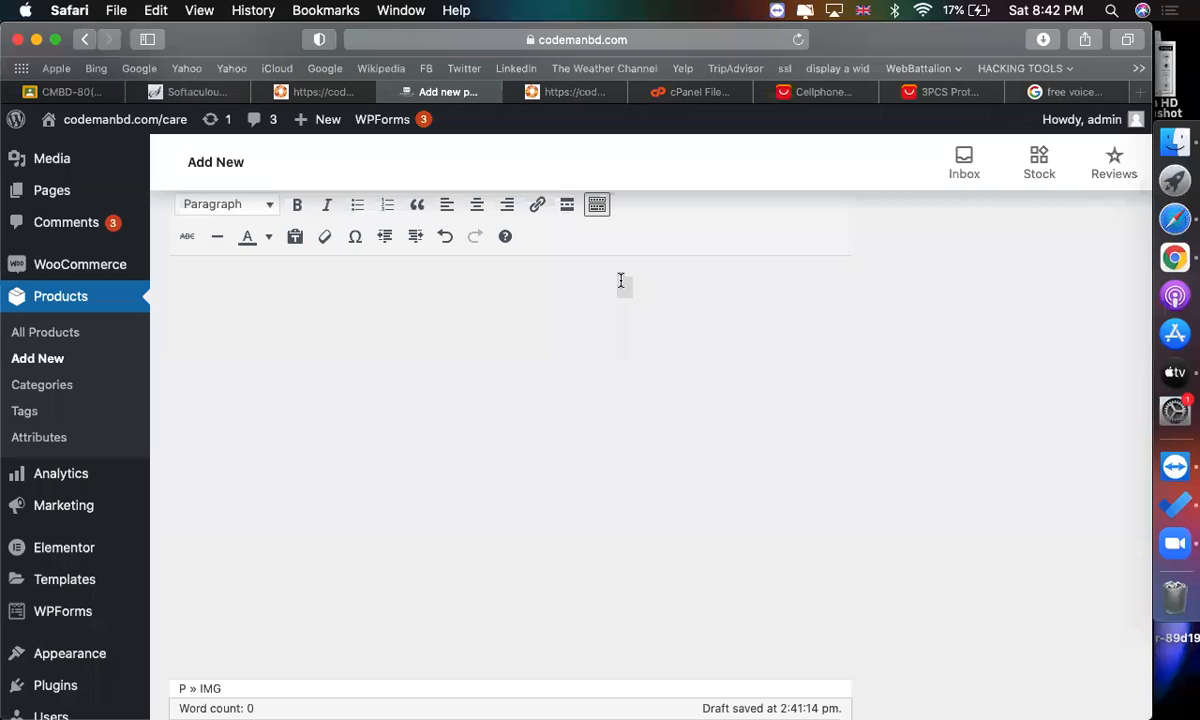
scroll(785, 552, down, 5)
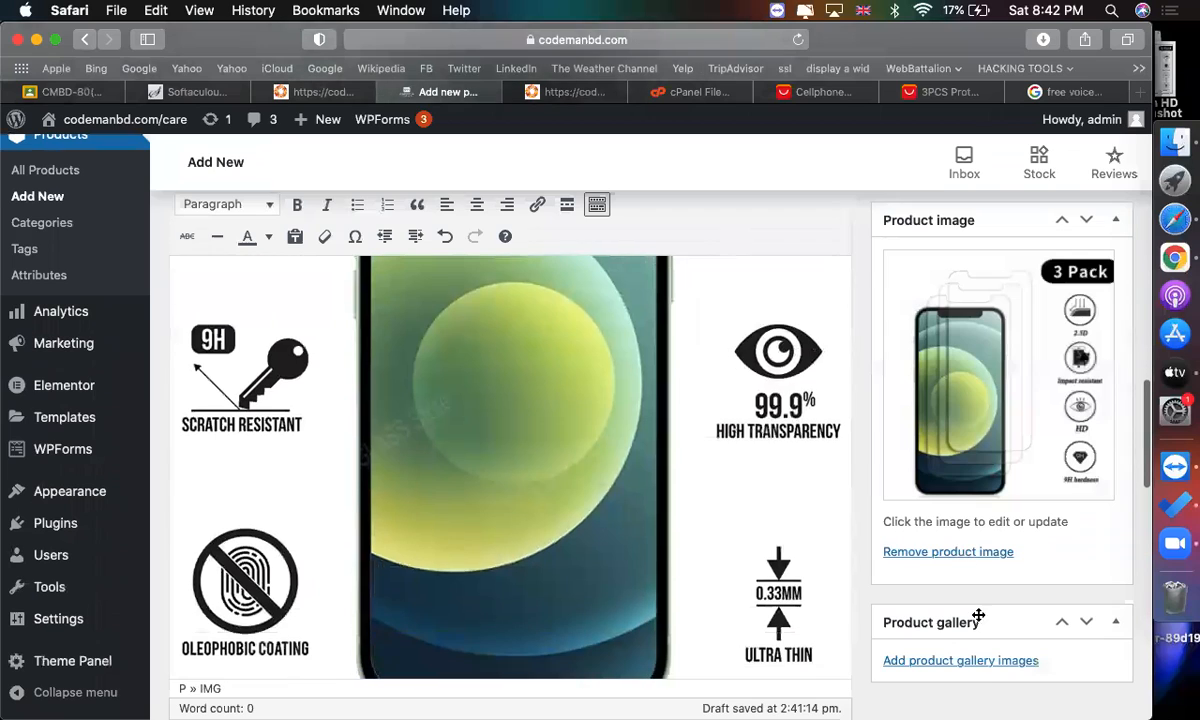
scroll(980, 664, up, 5)
scroll(980, 664, down, 1)
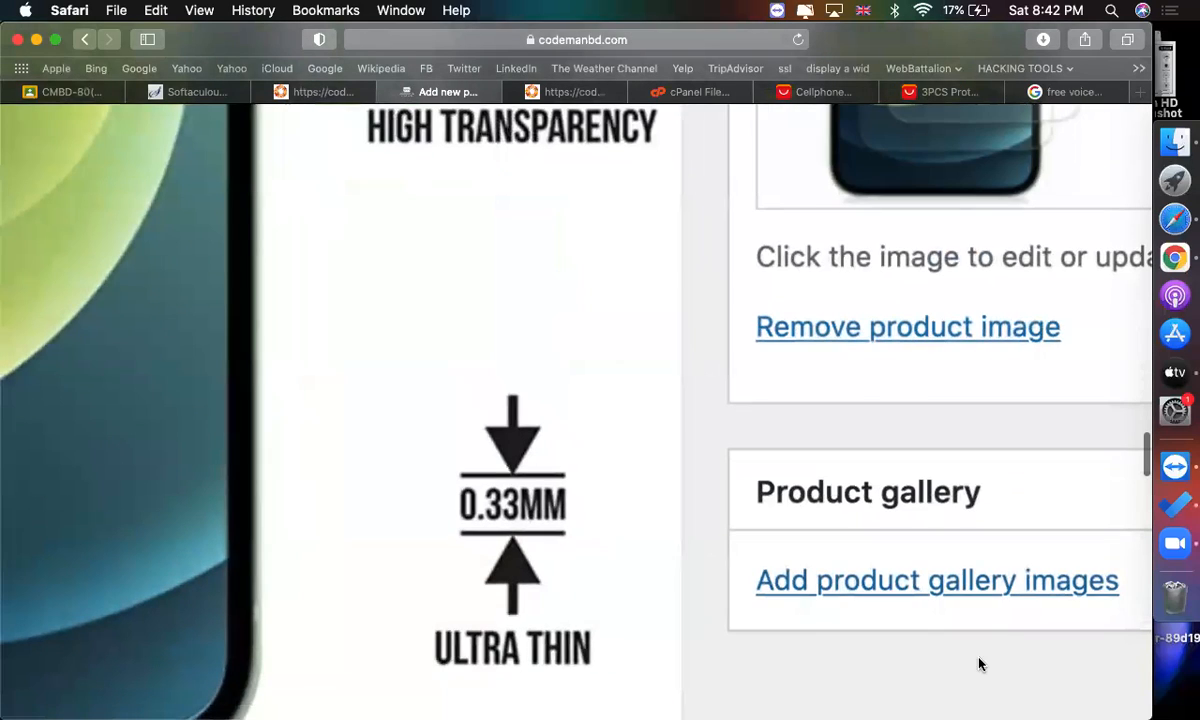
click(951, 588)
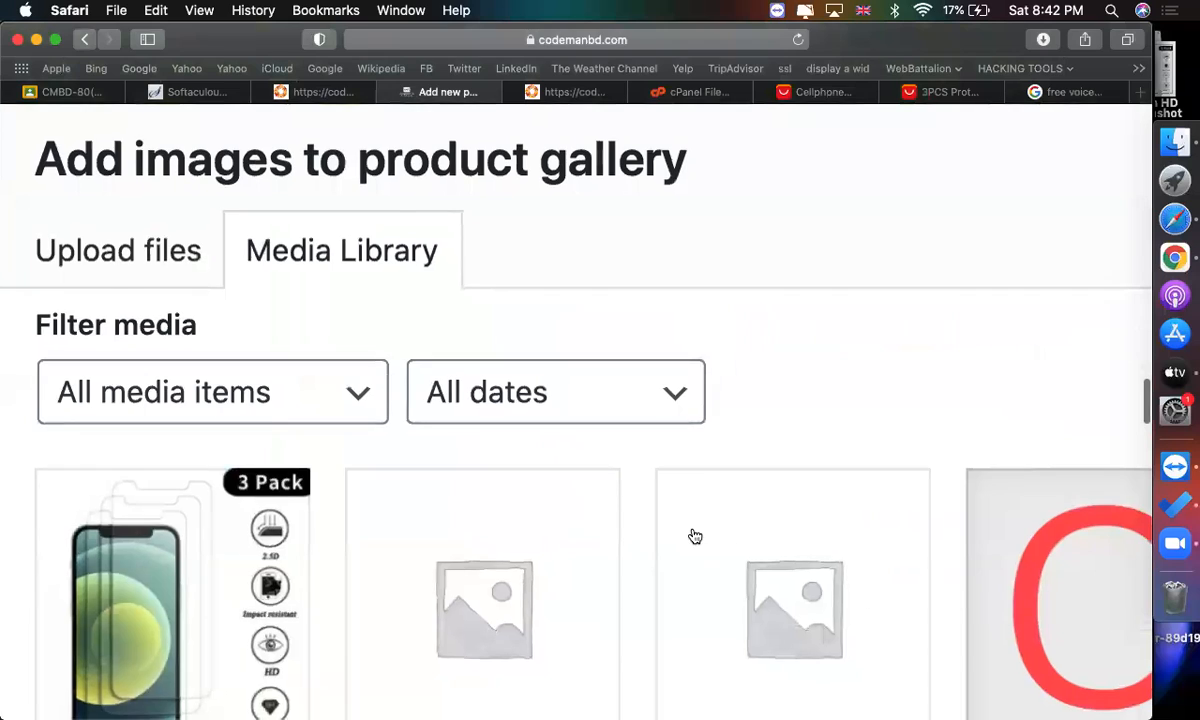
scroll(691, 536, down, 5)
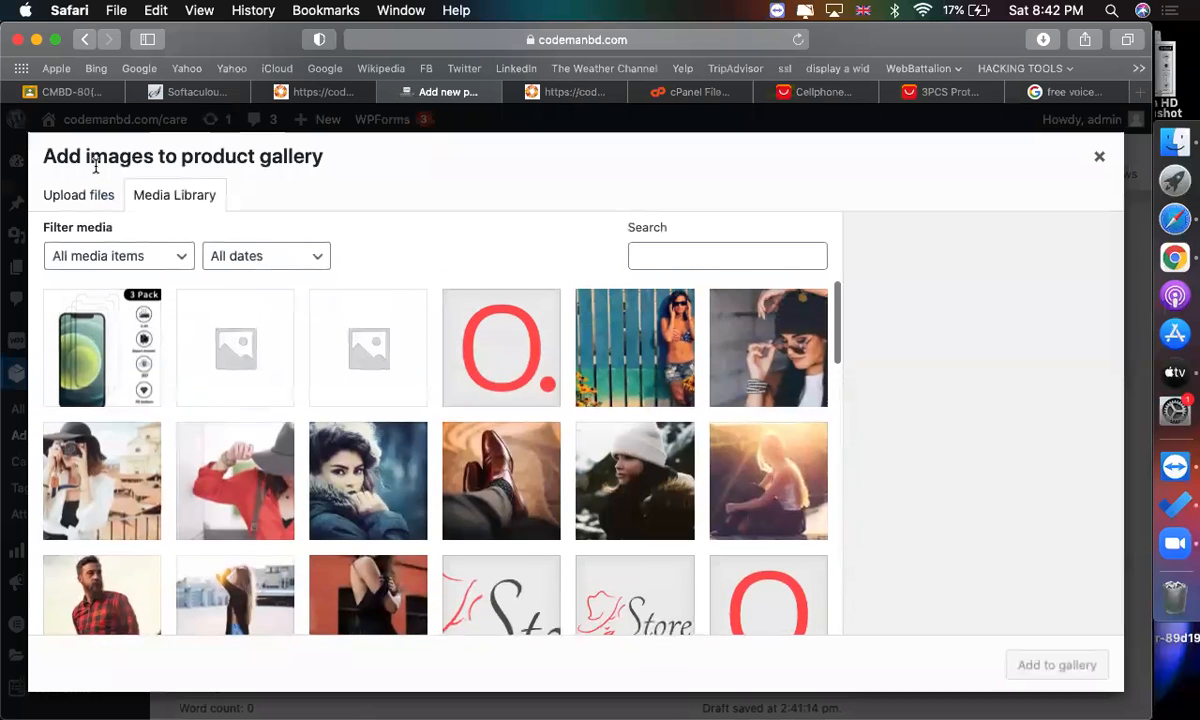
click(82, 193)
click(579, 450)
click(305, 346)
scroll(300, 380, down, 10)
click(229, 378)
key(Down)
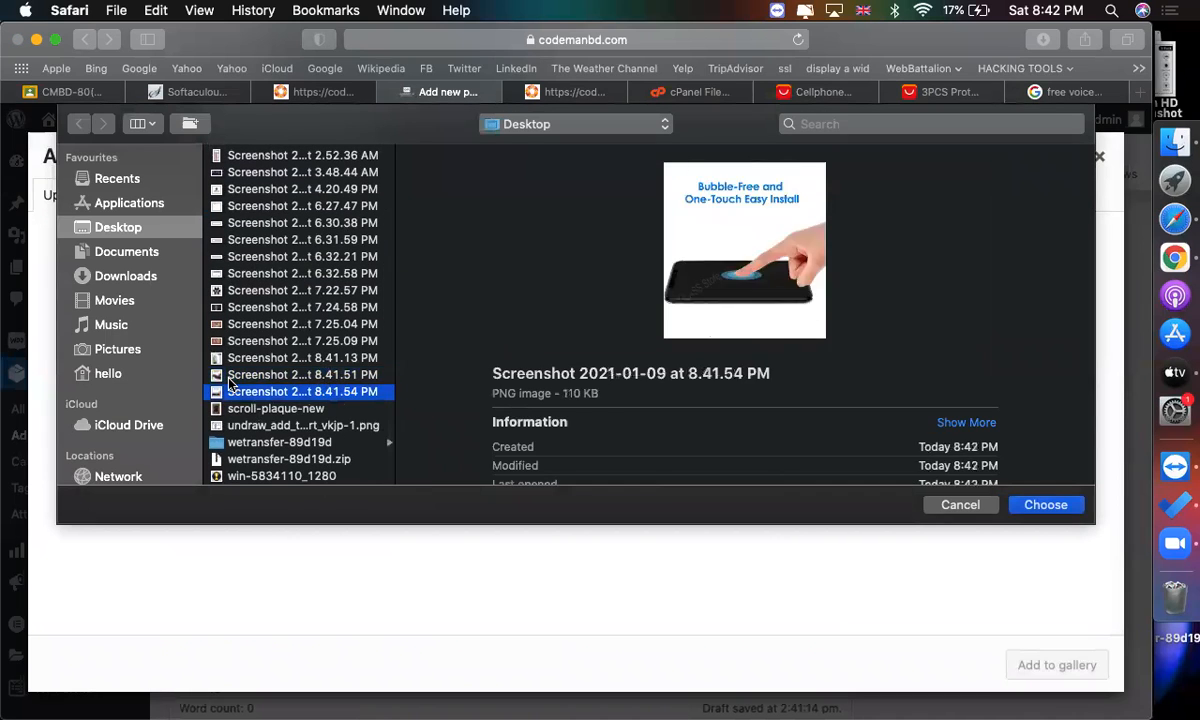
shift+click(229, 376)
key(Return)
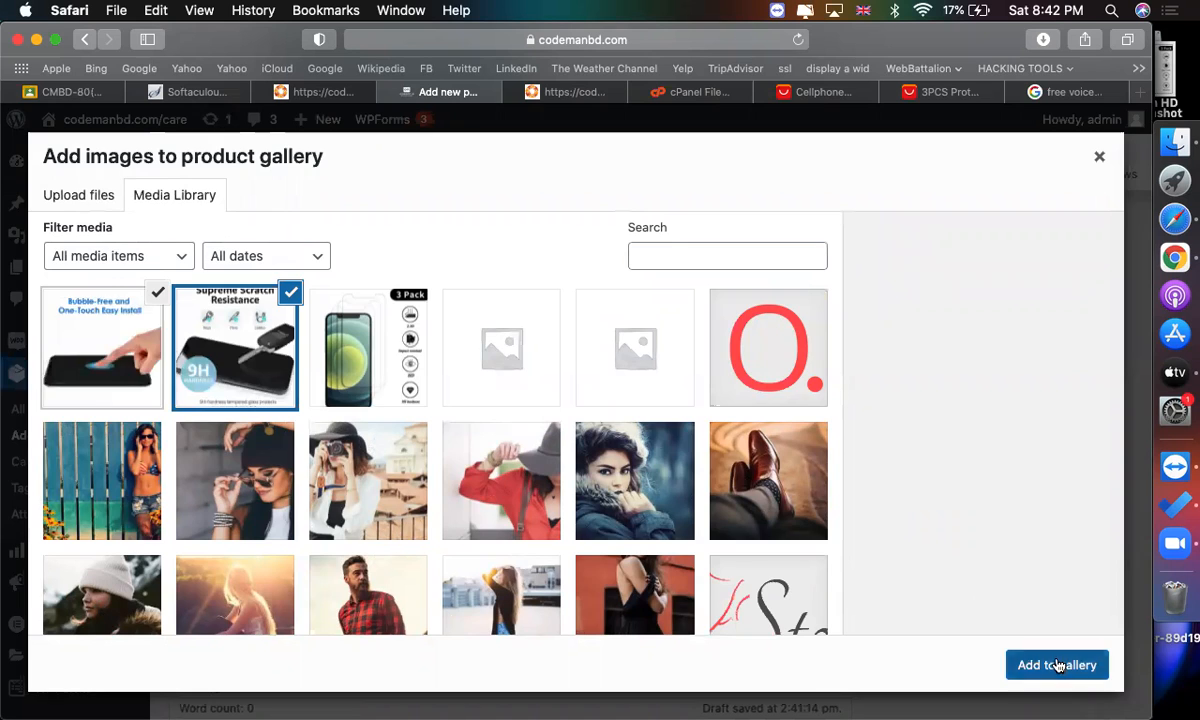
click(1066, 665)
Copy the original price from the AliExpress listing and set the regular price to 4.55.
scroll(1030, 537, down, 5)
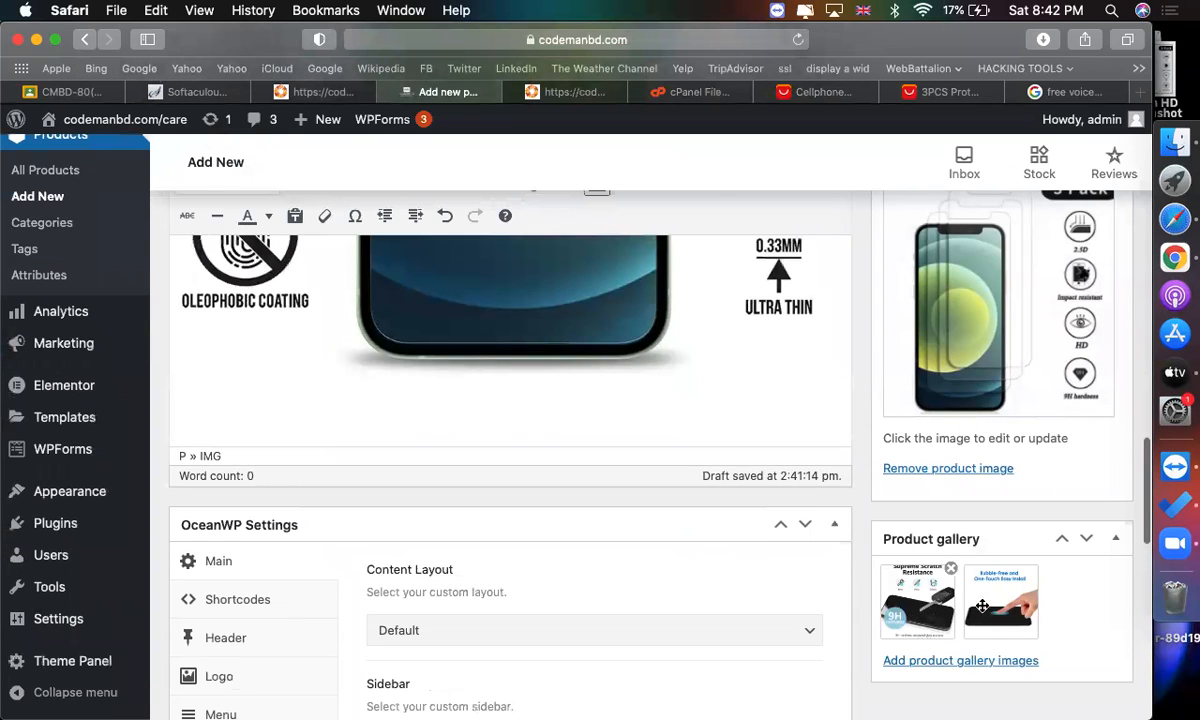
scroll(680, 409, down, 8)
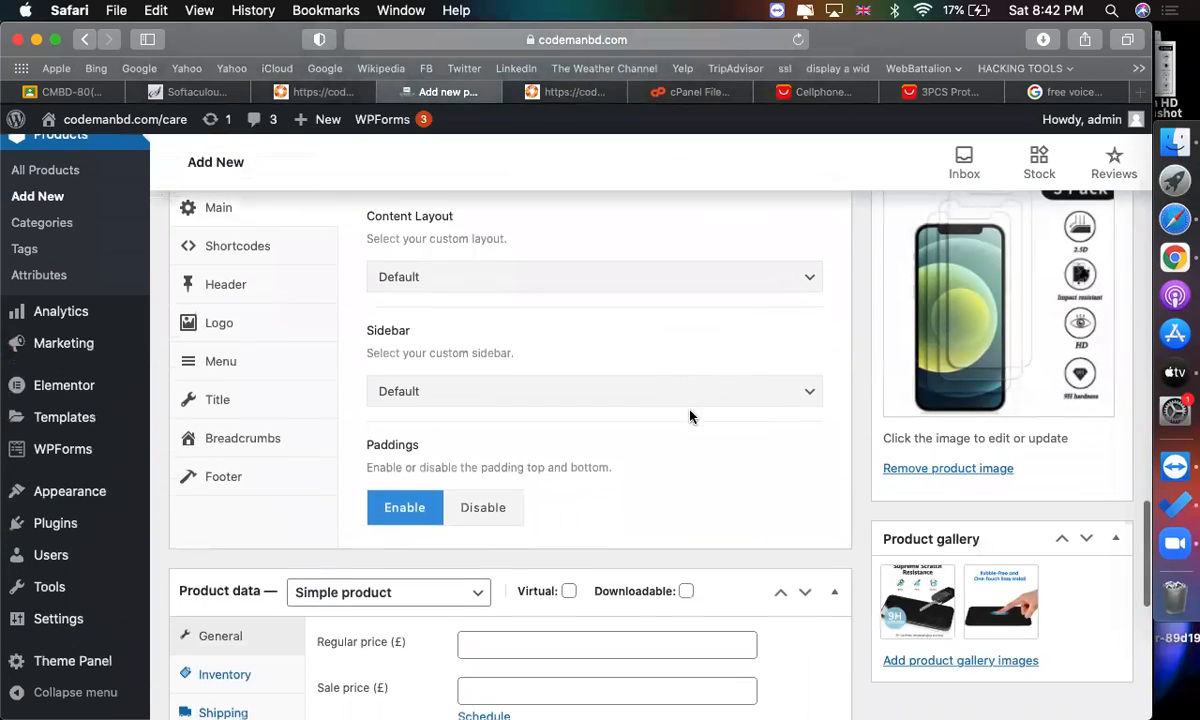
click(552, 395)
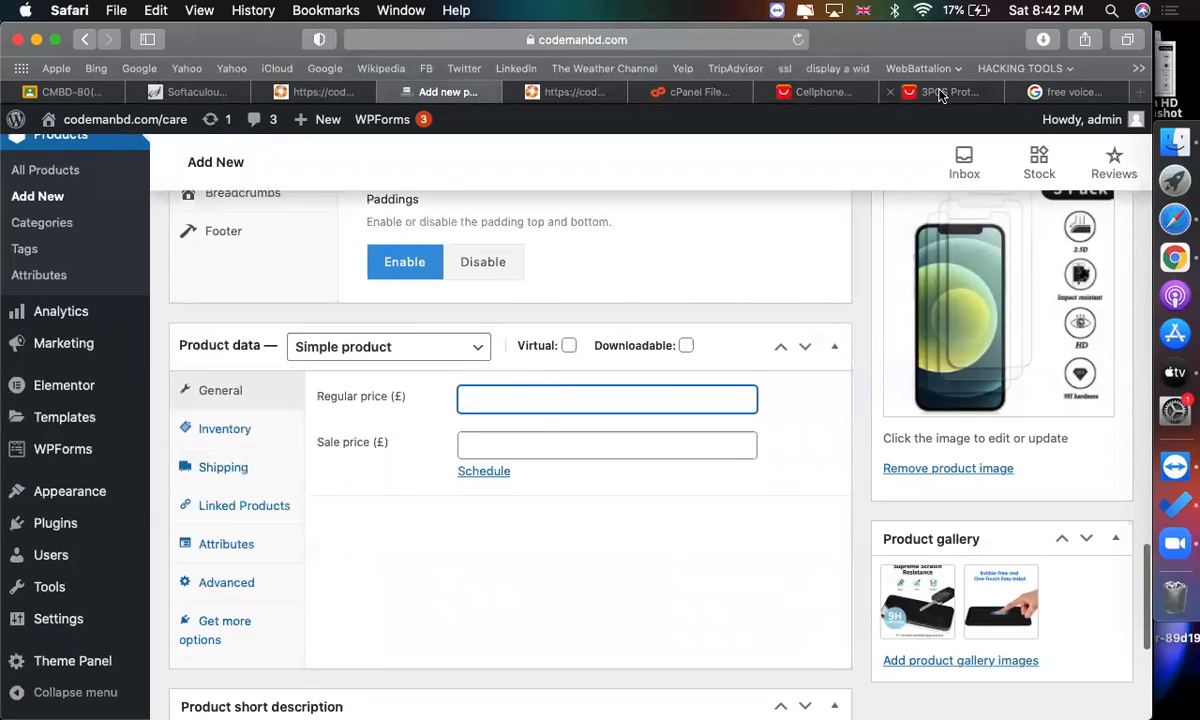
click(517, 437)
click(885, 92)
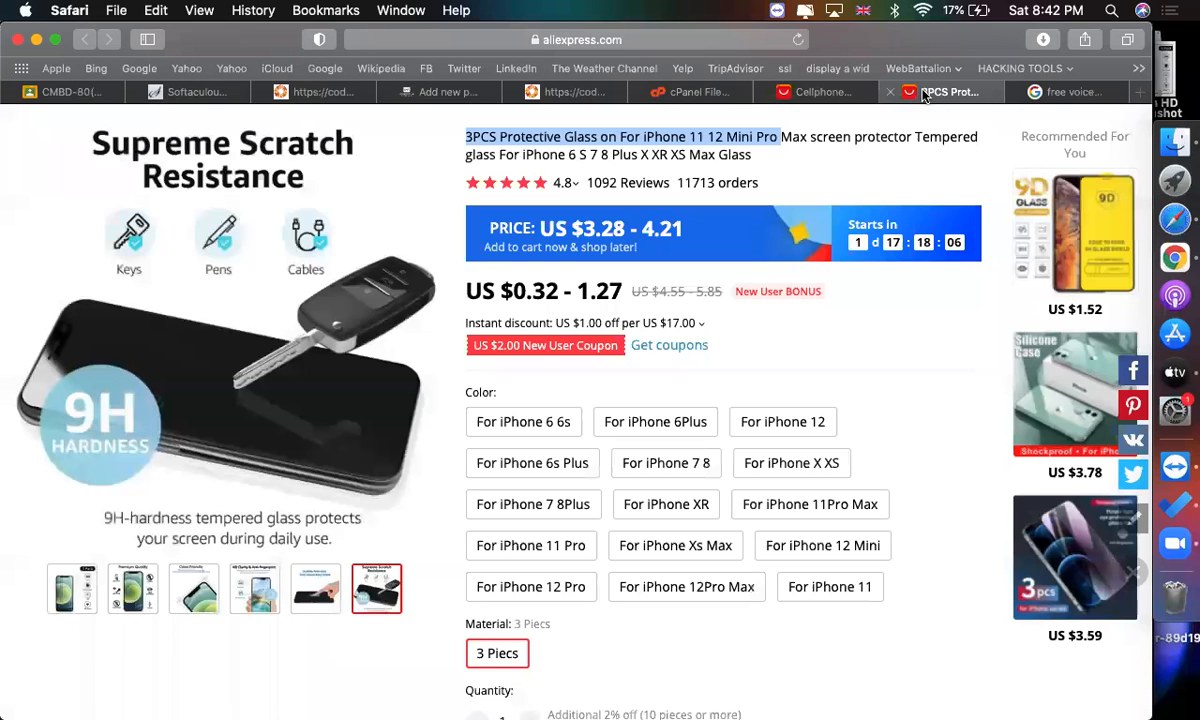
scroll(718, 317, up, 2)
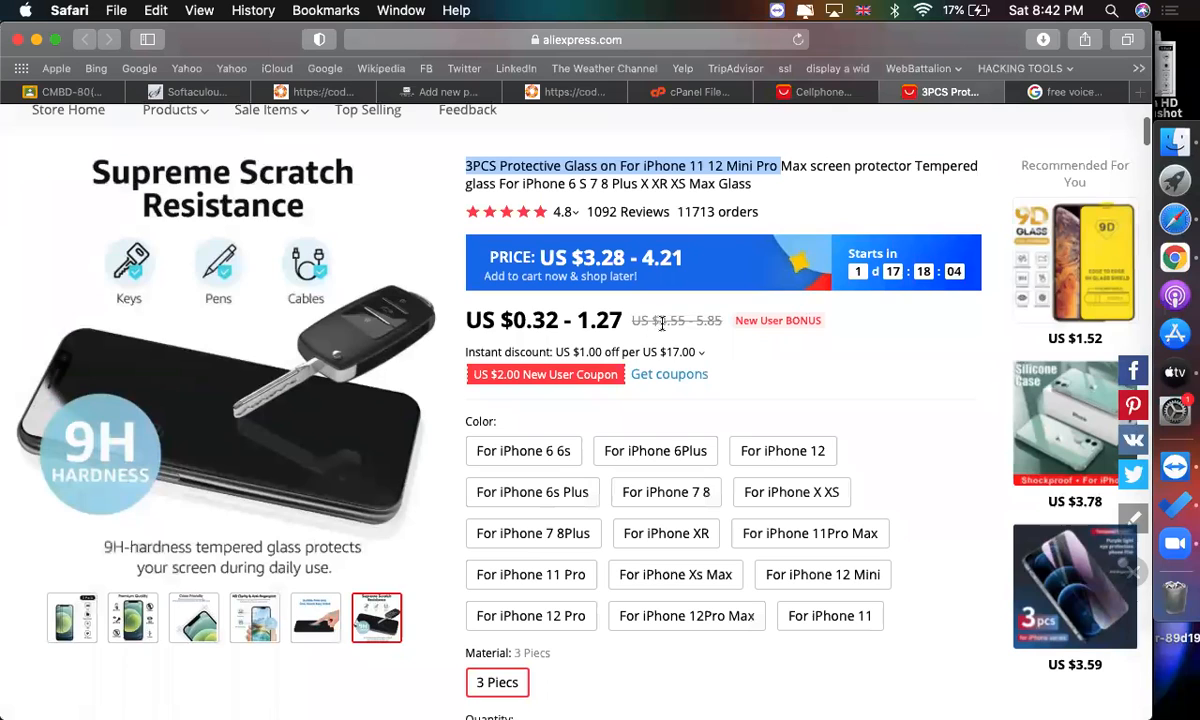
drag(653, 321, 686, 320)
key(super+c)
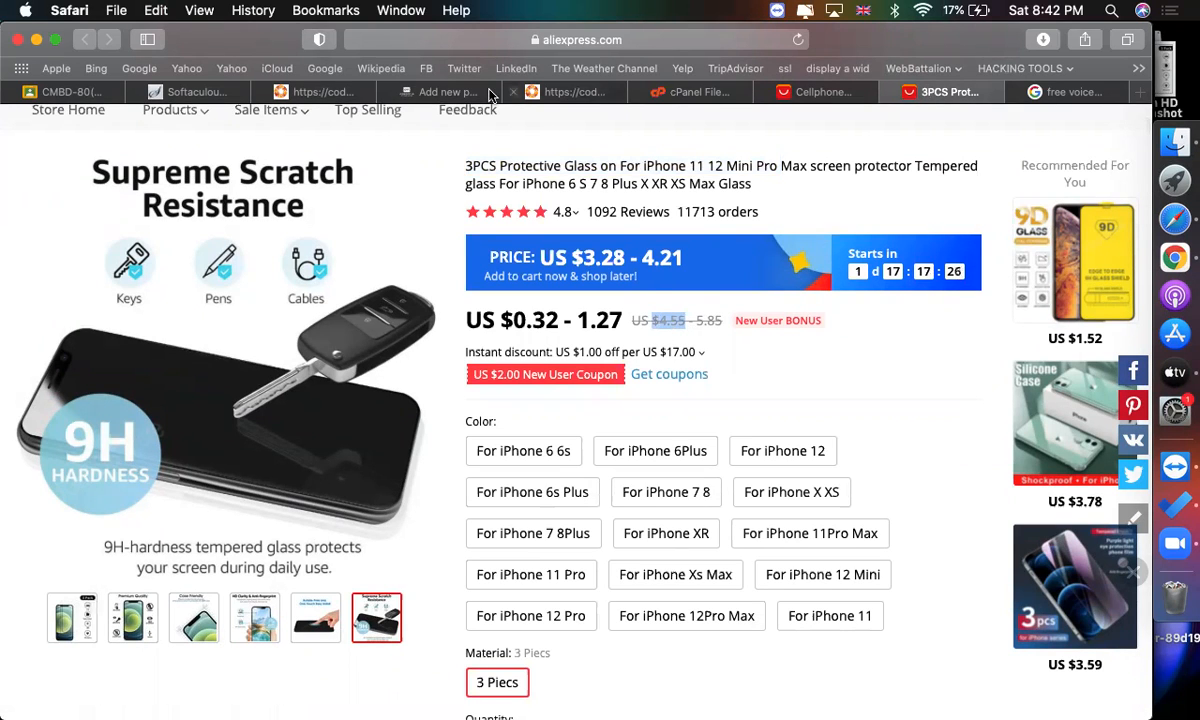
click(440, 92)
click(482, 397)
key(super+v)
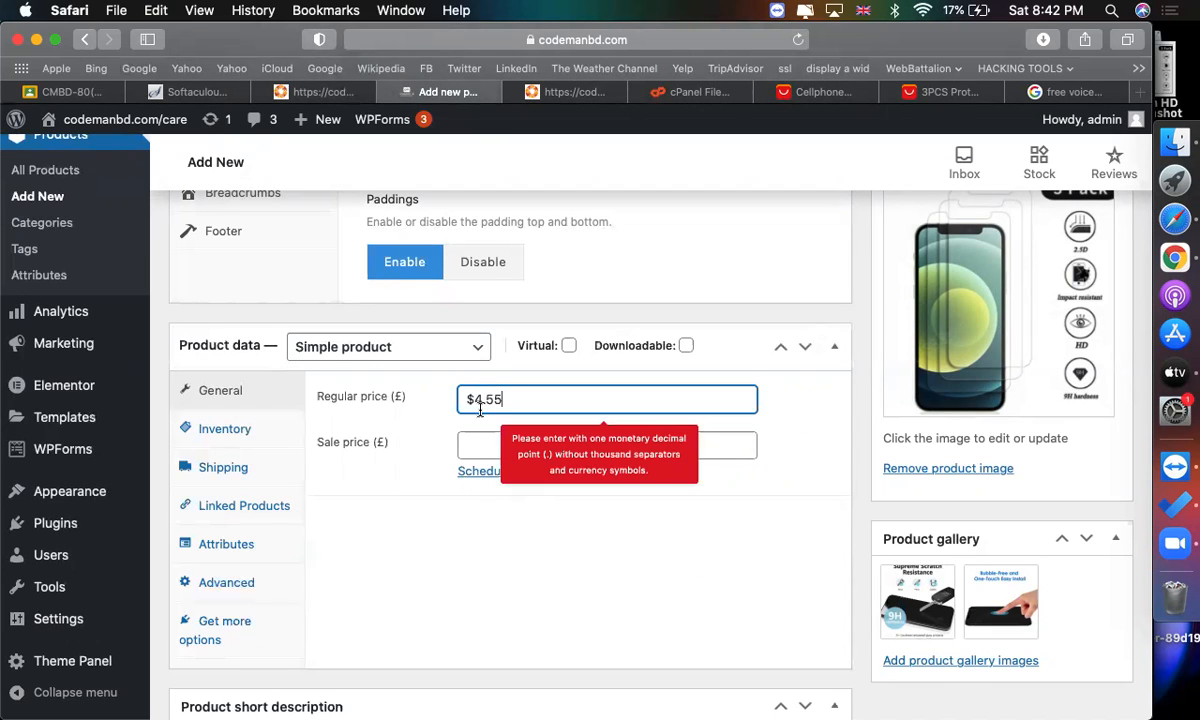
drag(468, 399, 440, 404)
key(BackSpace)
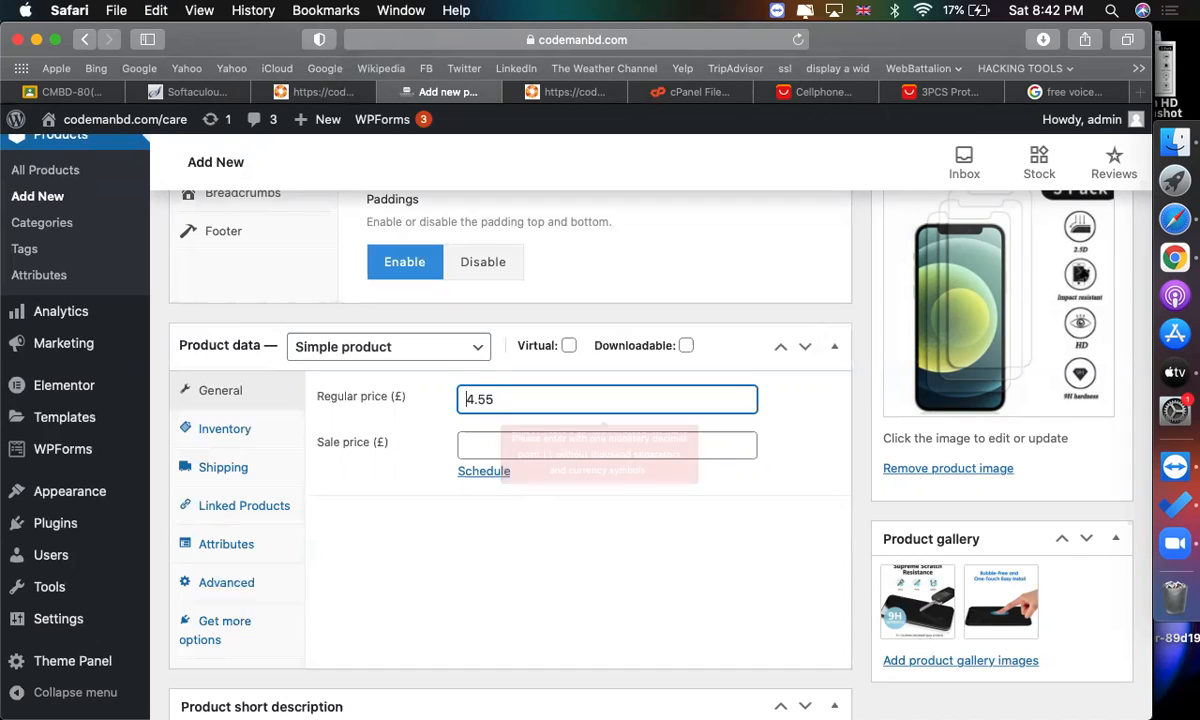
scroll(440, 404, up, 5)
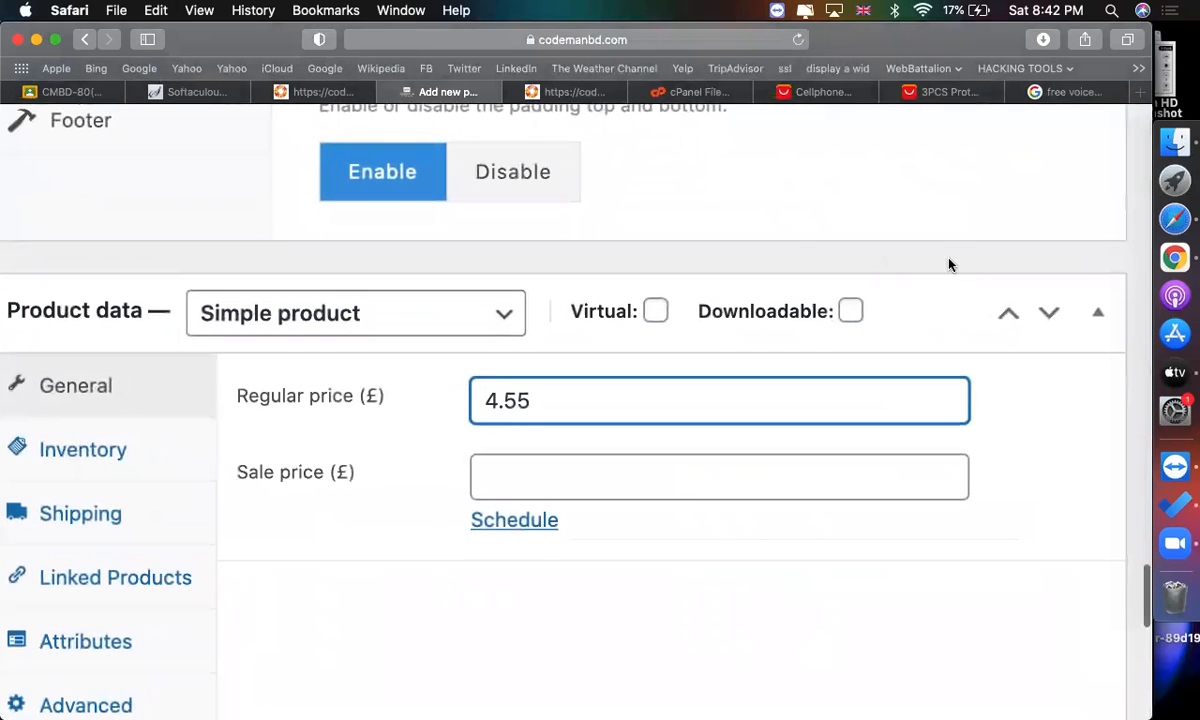
Copy the discounted price from the AliExpress listing and set the sale price to 0.32.
click(945, 91)
drag(557, 316, 519, 318)
key(super+c)
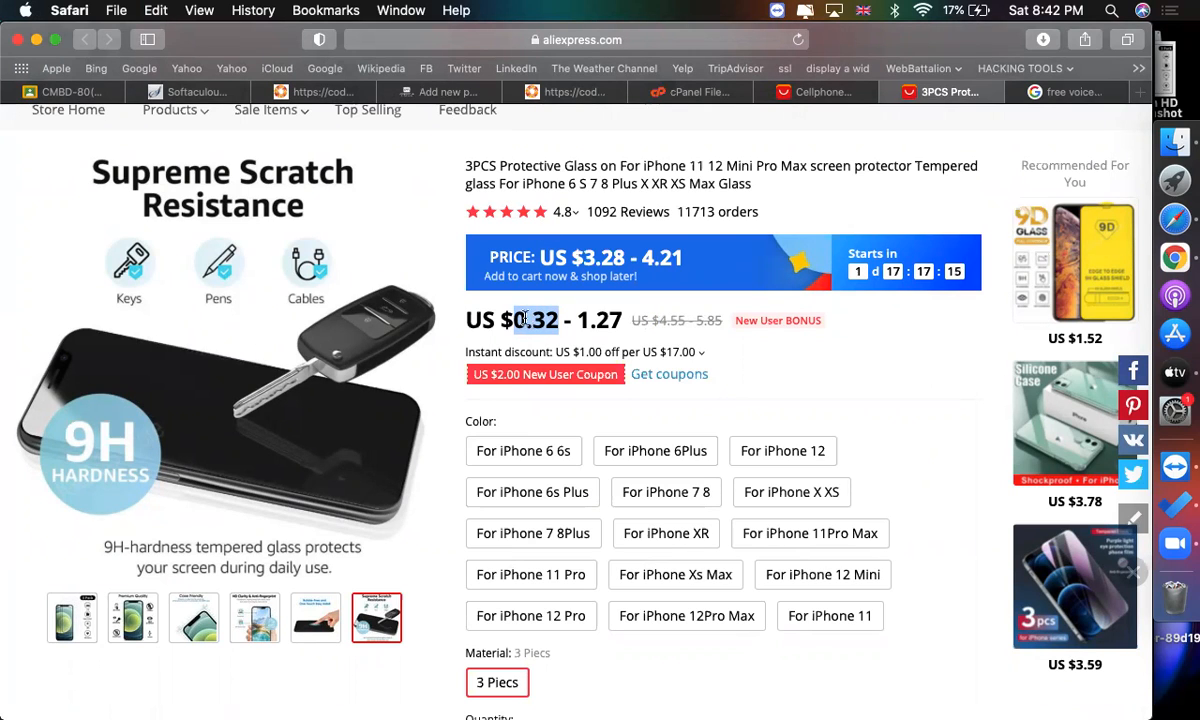
click(428, 90)
click(585, 484)
key(super+v)
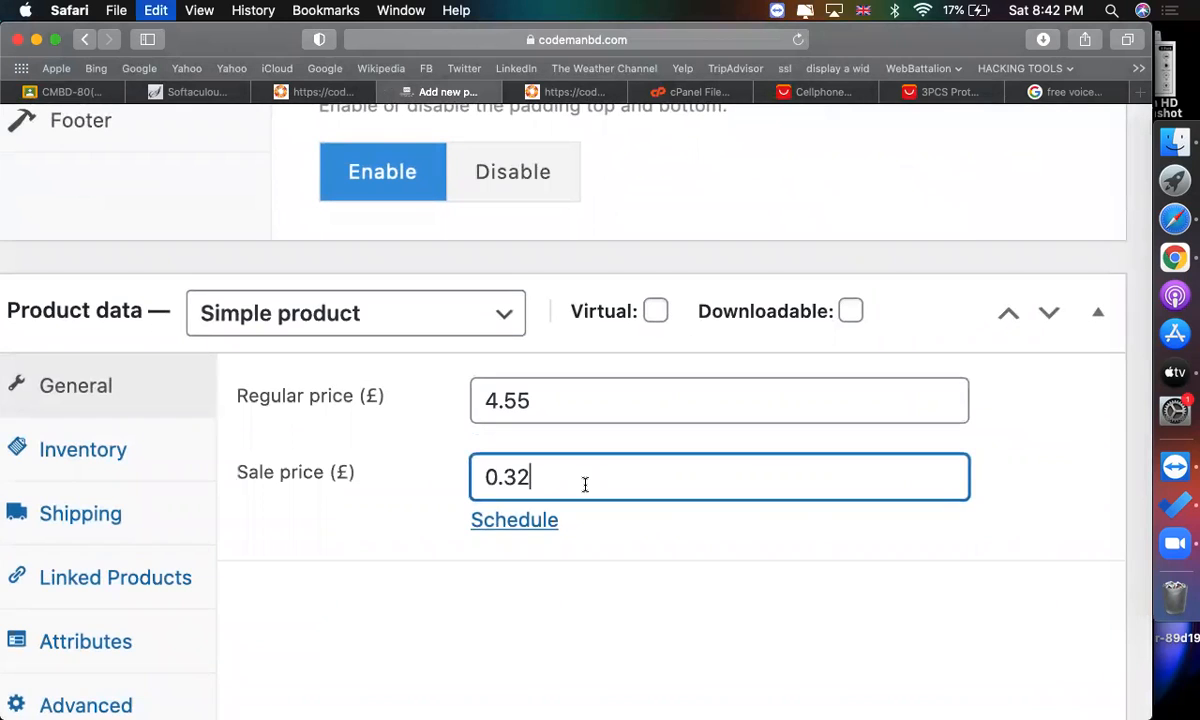
Schedule the sale price dates from 2021-01-01 to 2021-01-31.
click(513, 523)
scroll(509, 525, down, 2)
click(520, 490)
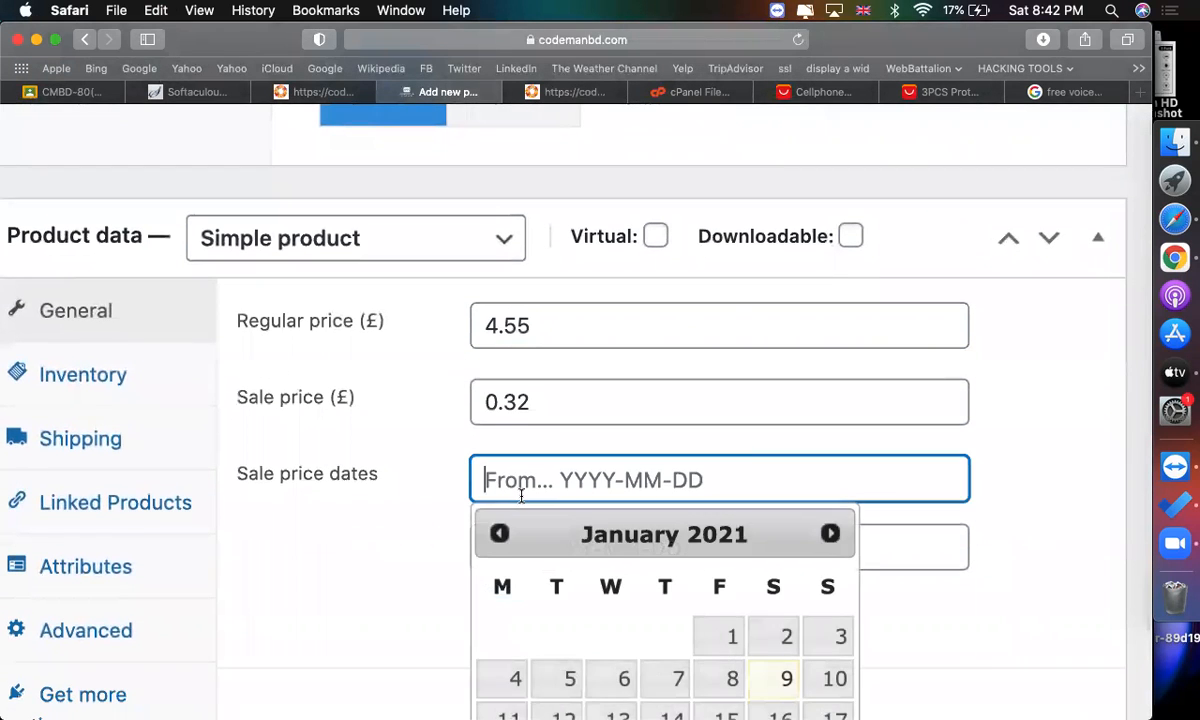
scroll(520, 495, down, 4)
click(737, 437)
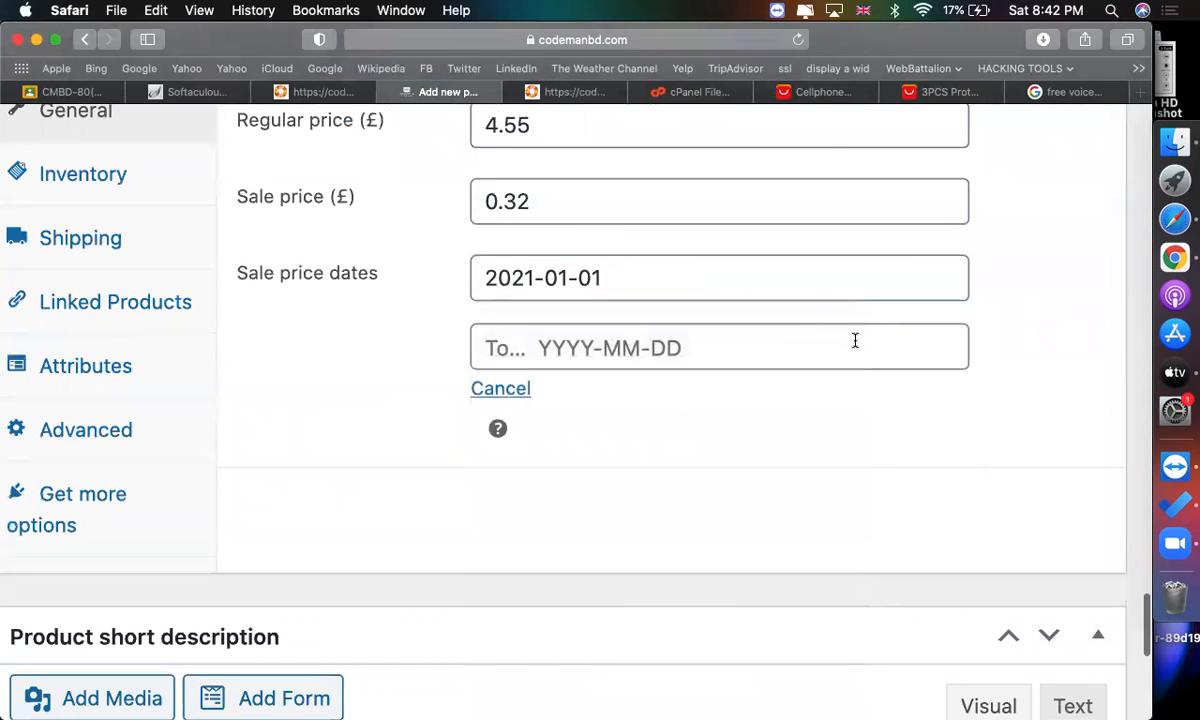
click(855, 341)
scroll(817, 509, down, 2)
click(832, 574)
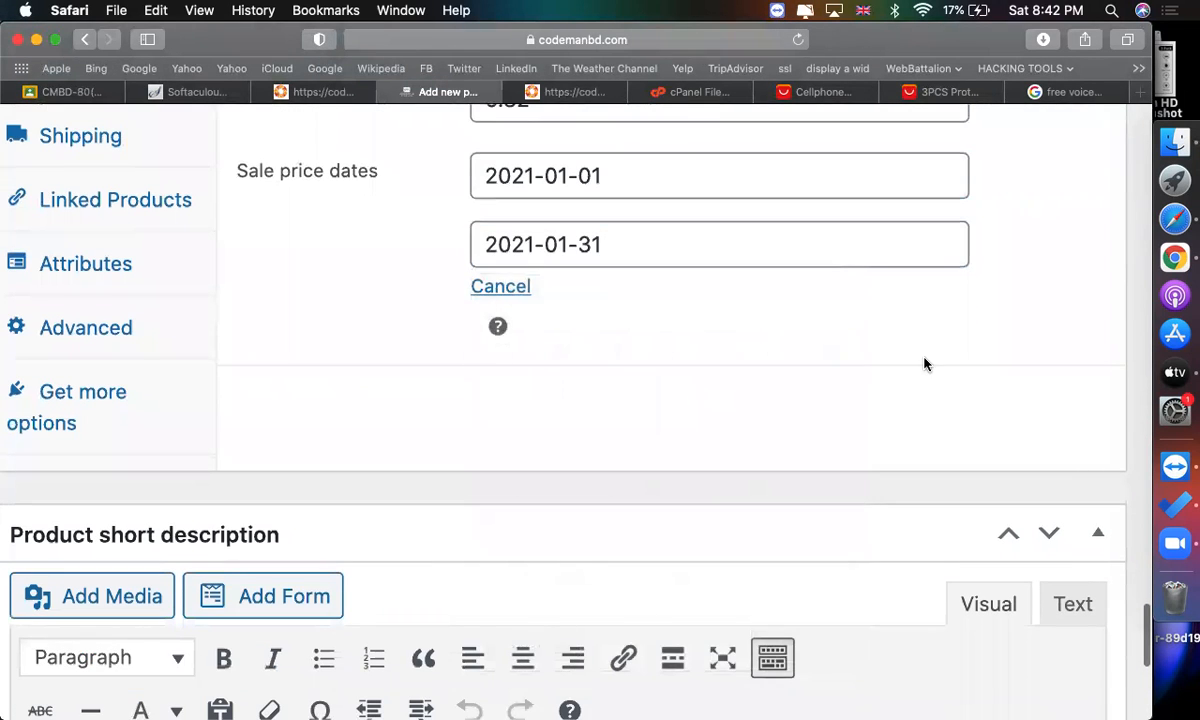
Open the product's Inventory settings and review the quantity and purchase details on the AliExpress listing.
scroll(926, 365, down, 5)
scroll(890, 376, up, 3)
double_click(579, 288)
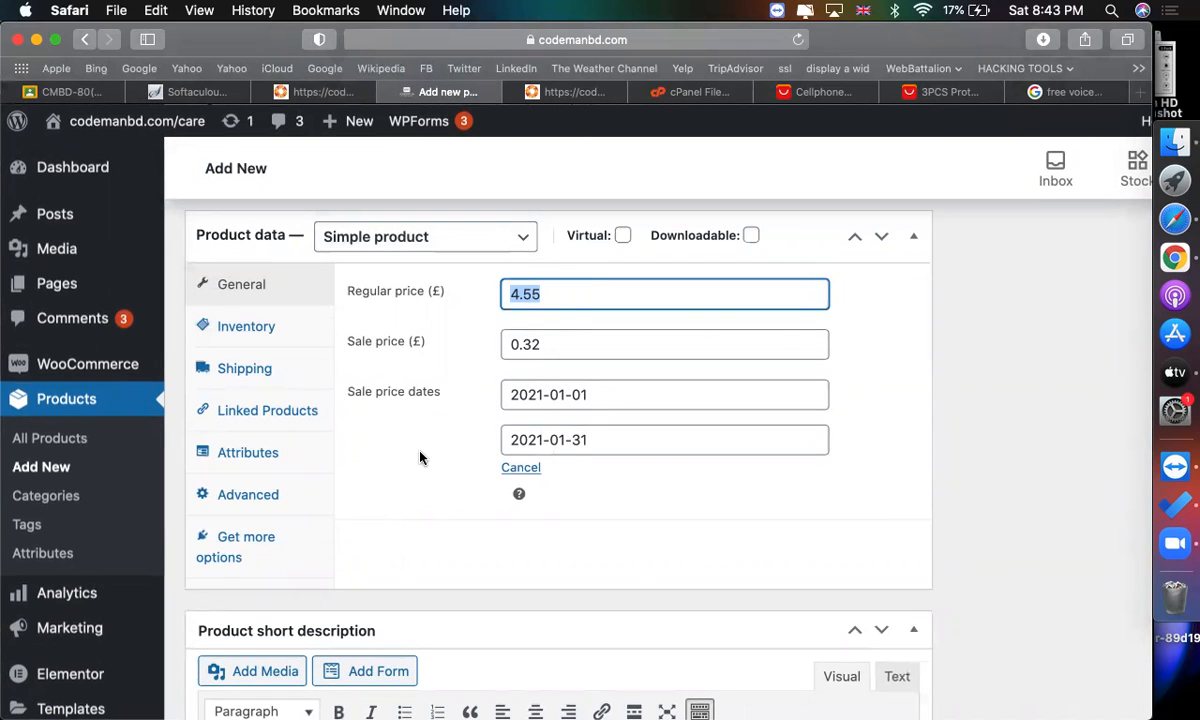
click(245, 326)
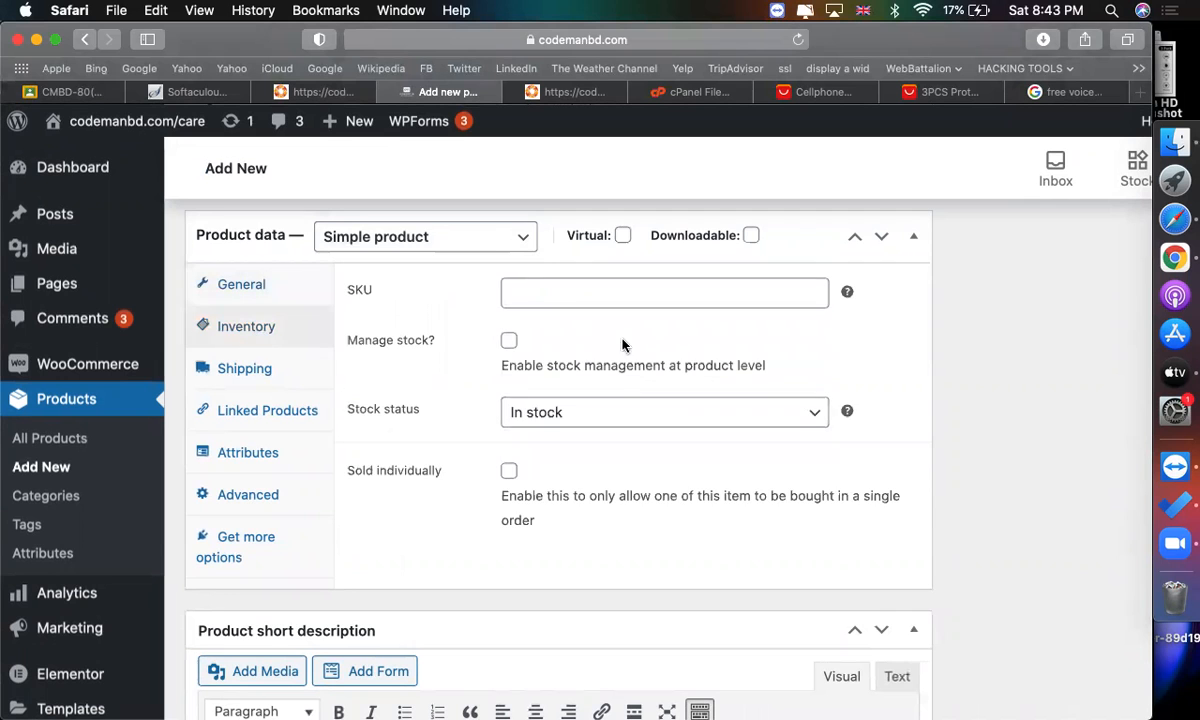
scroll(694, 360, down, 1)
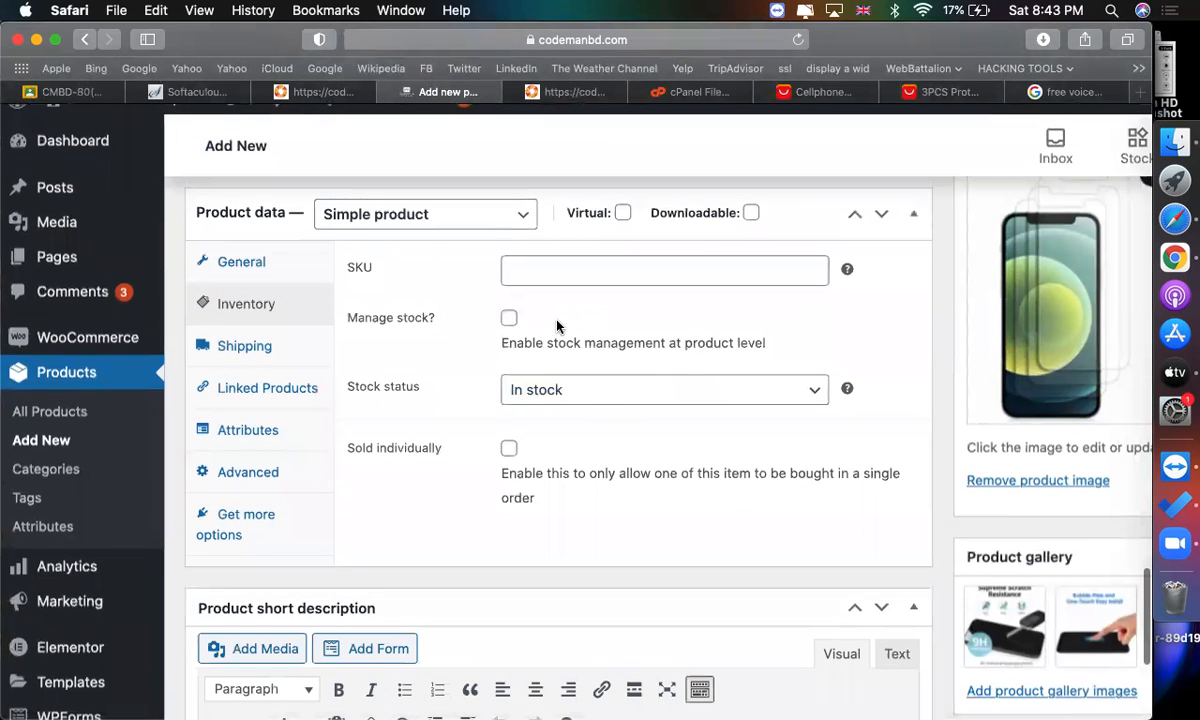
click(912, 92)
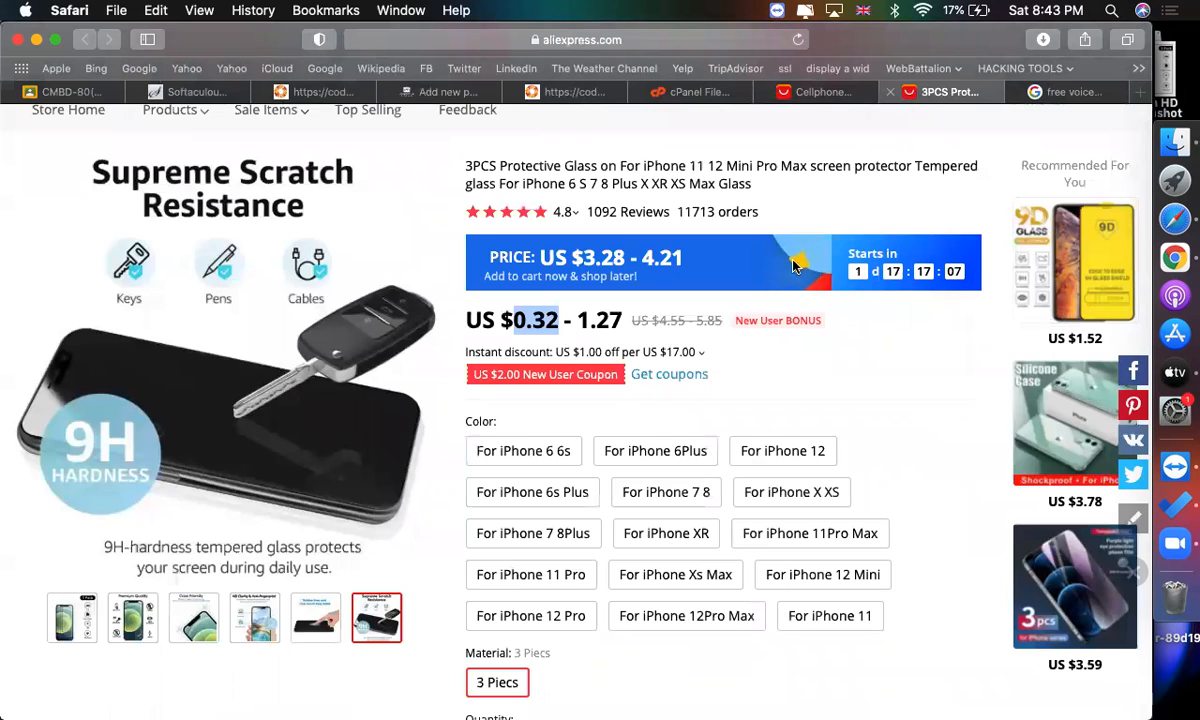
scroll(777, 297, down, 6)
scroll(777, 297, down, 4)
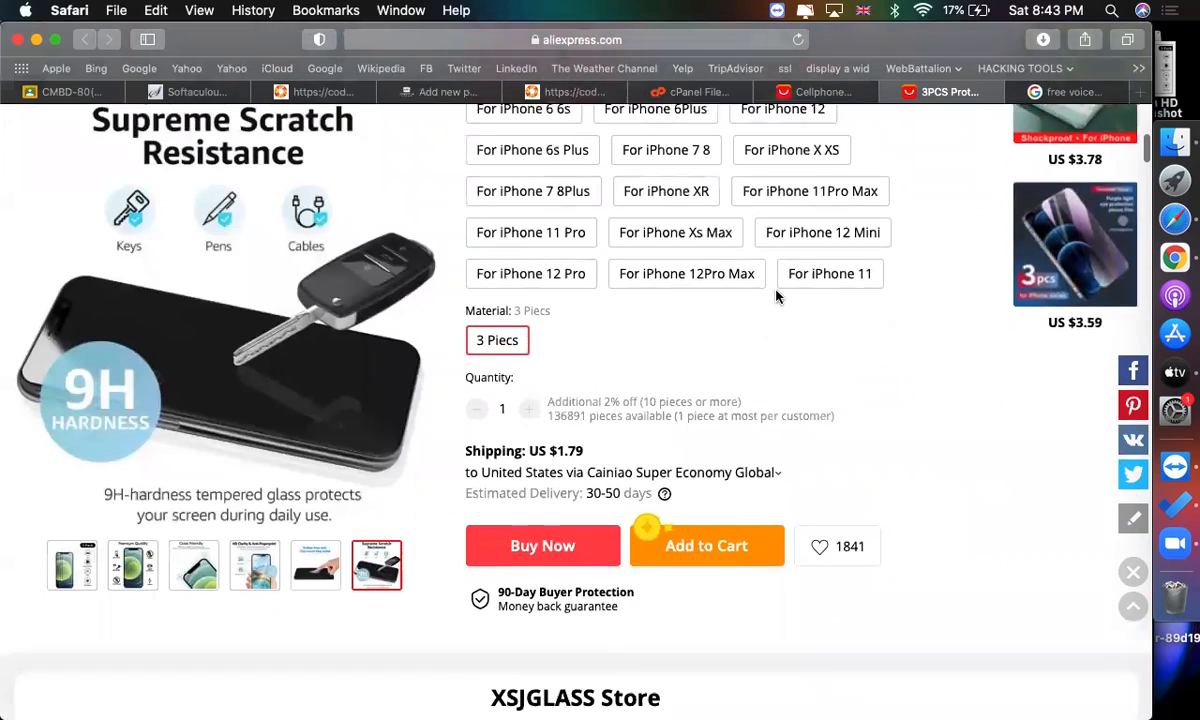
scroll(624, 367, up, 1)
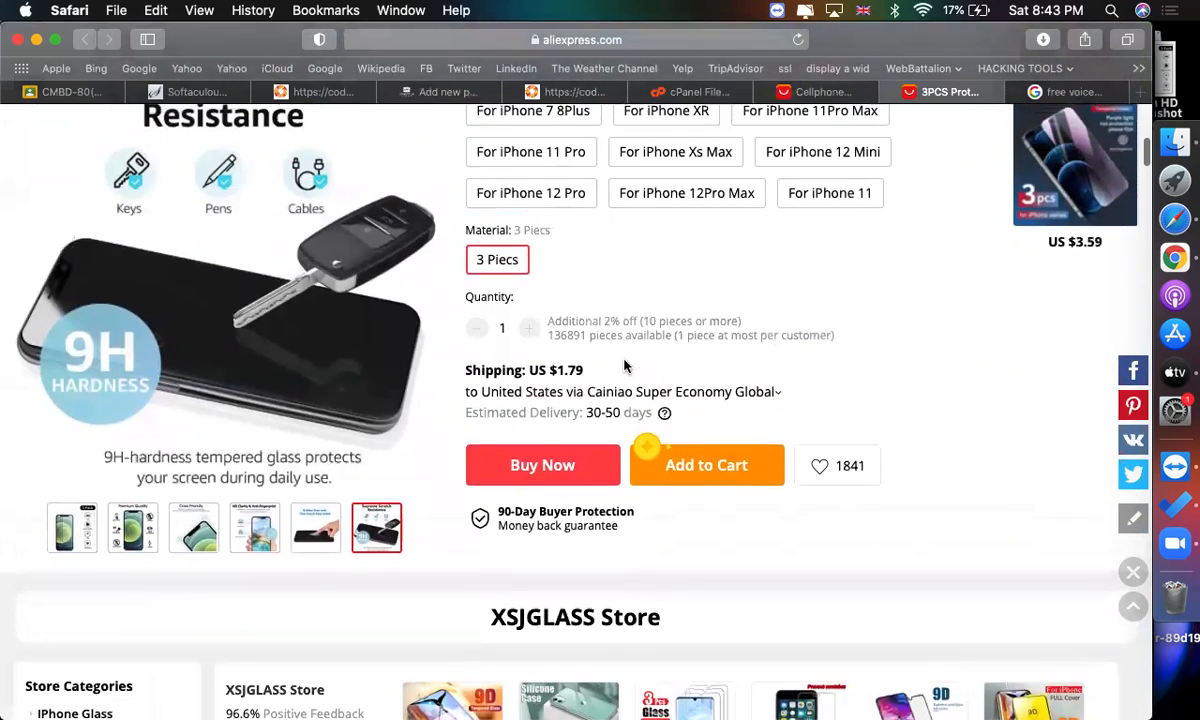
click(408, 96)
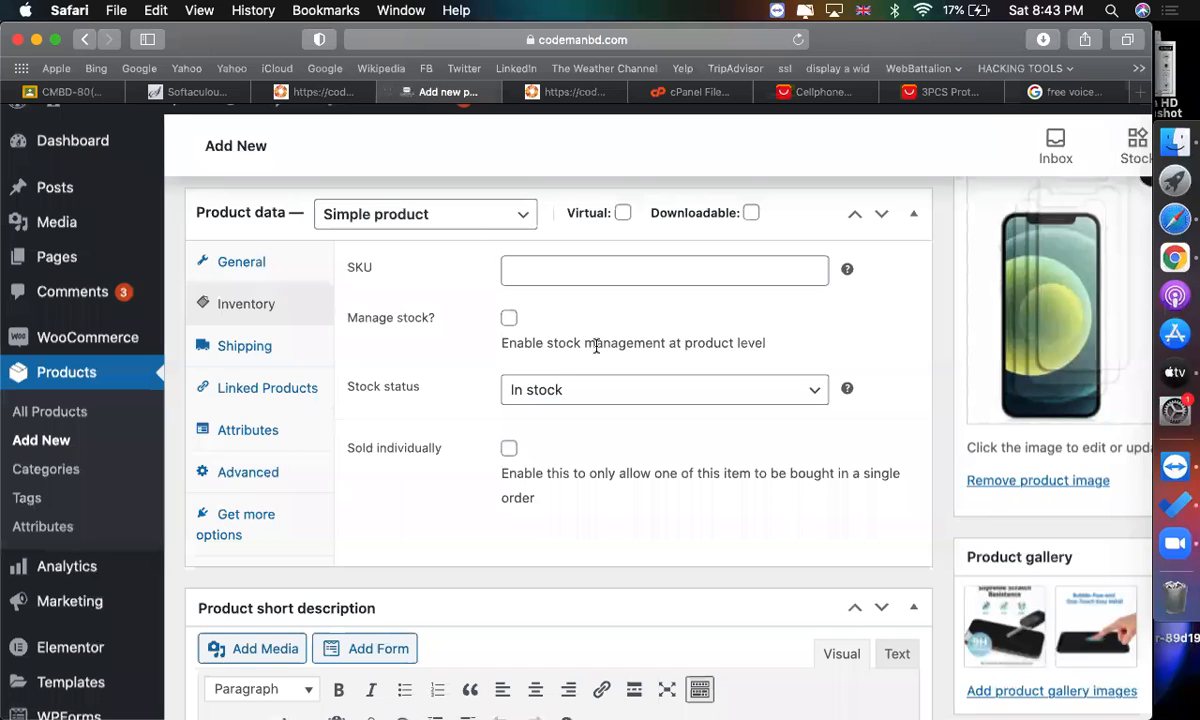
Enable stock management at product level and set the stock quantity to 100.
scroll(648, 310, down, 1)
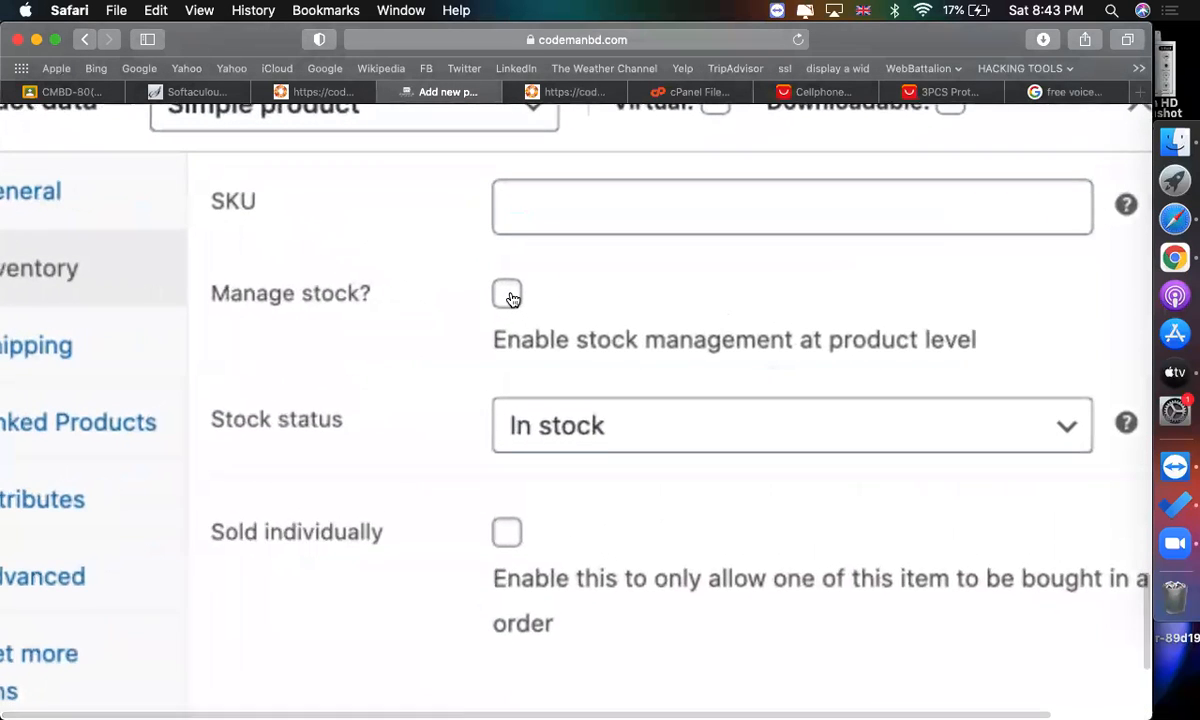
click(509, 295)
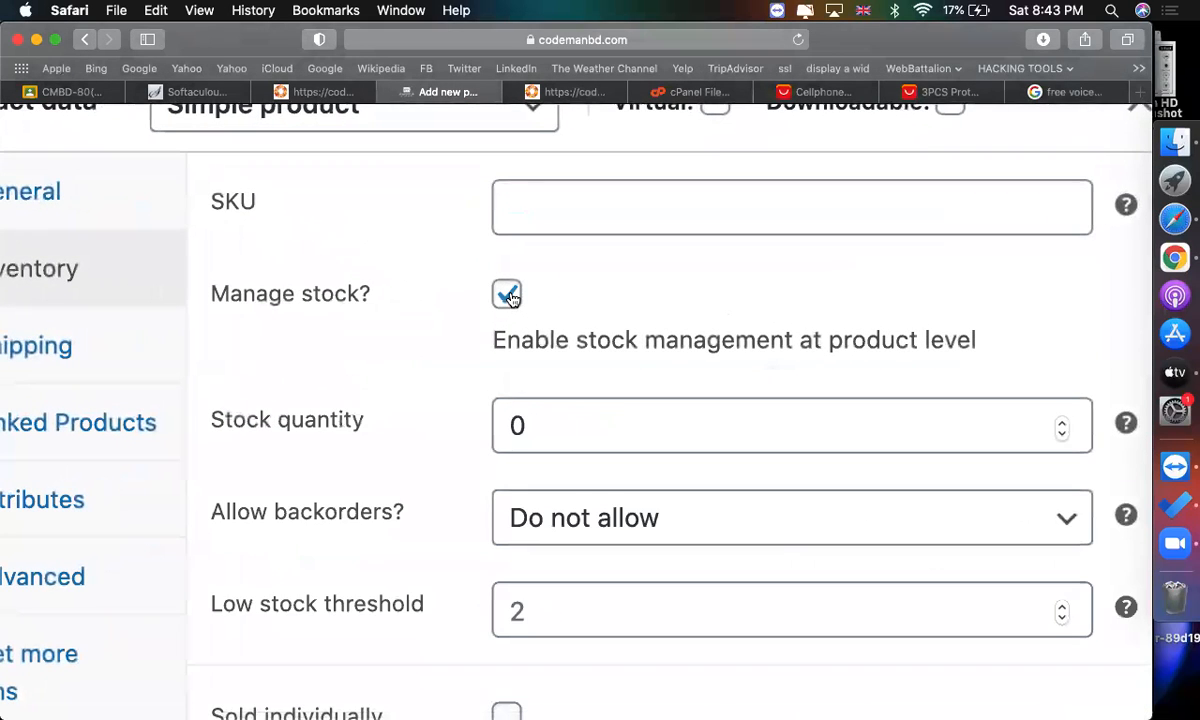
double_click(607, 411)
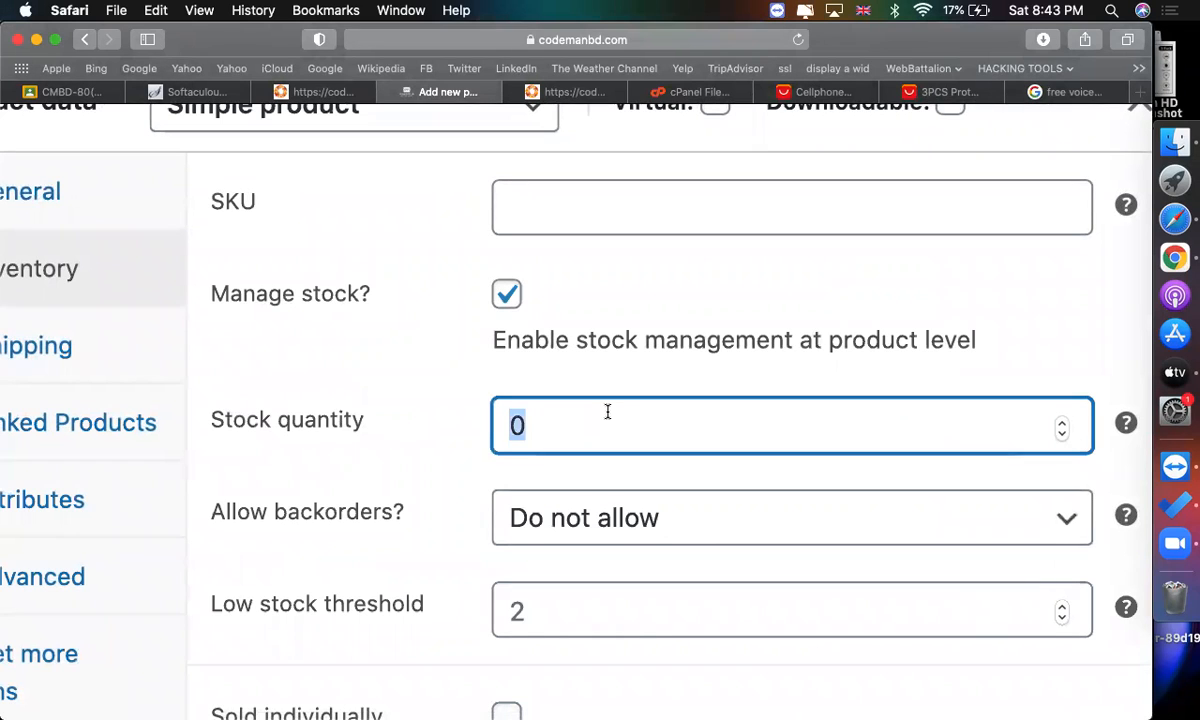
text(100)
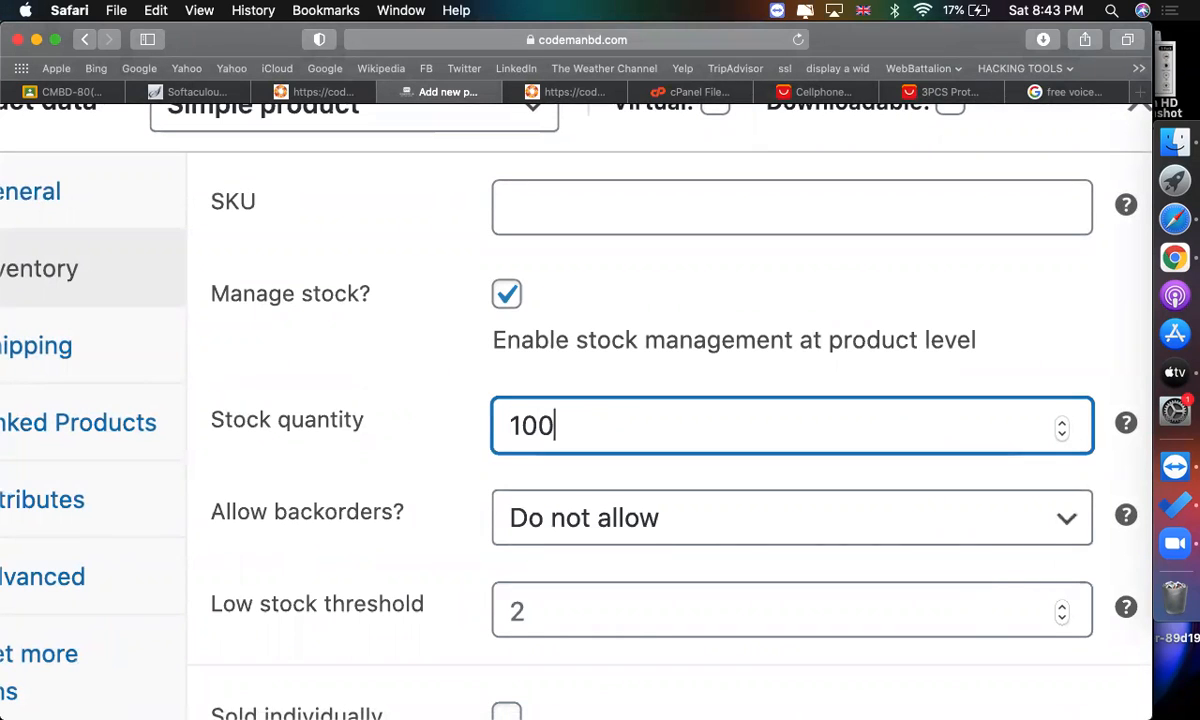
Set backorders to Allow, but notify customer, then revert it to Do not allow.
click(668, 511)
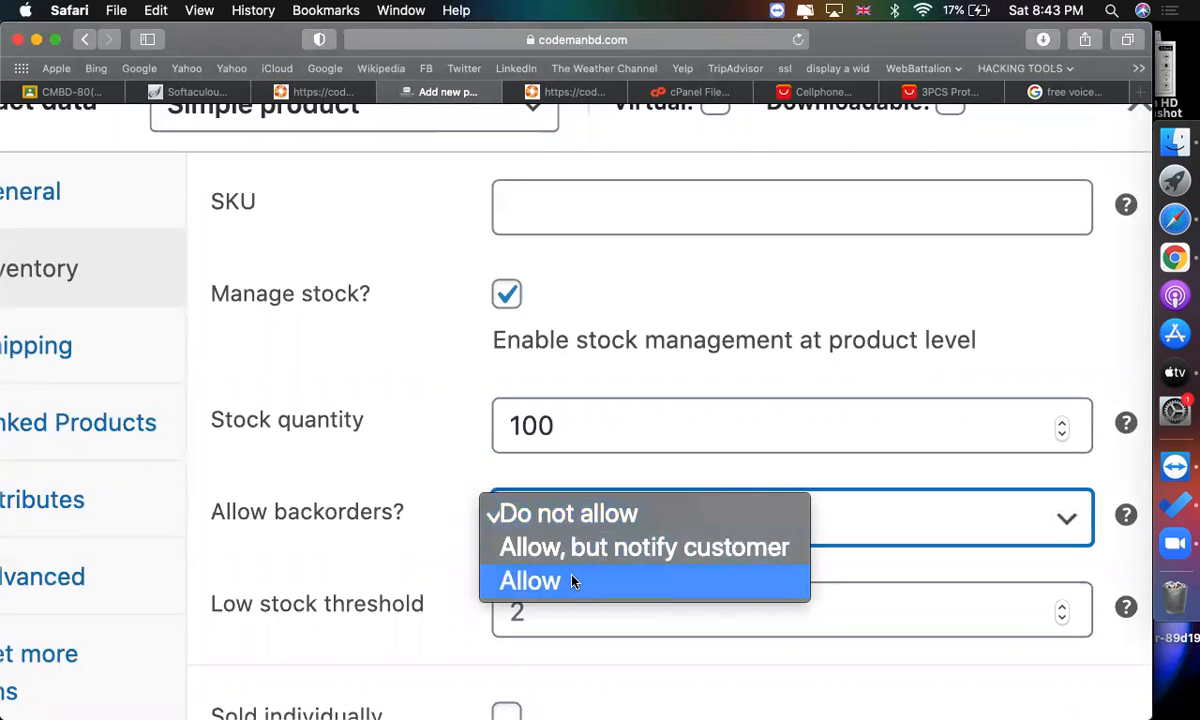
click(622, 552)
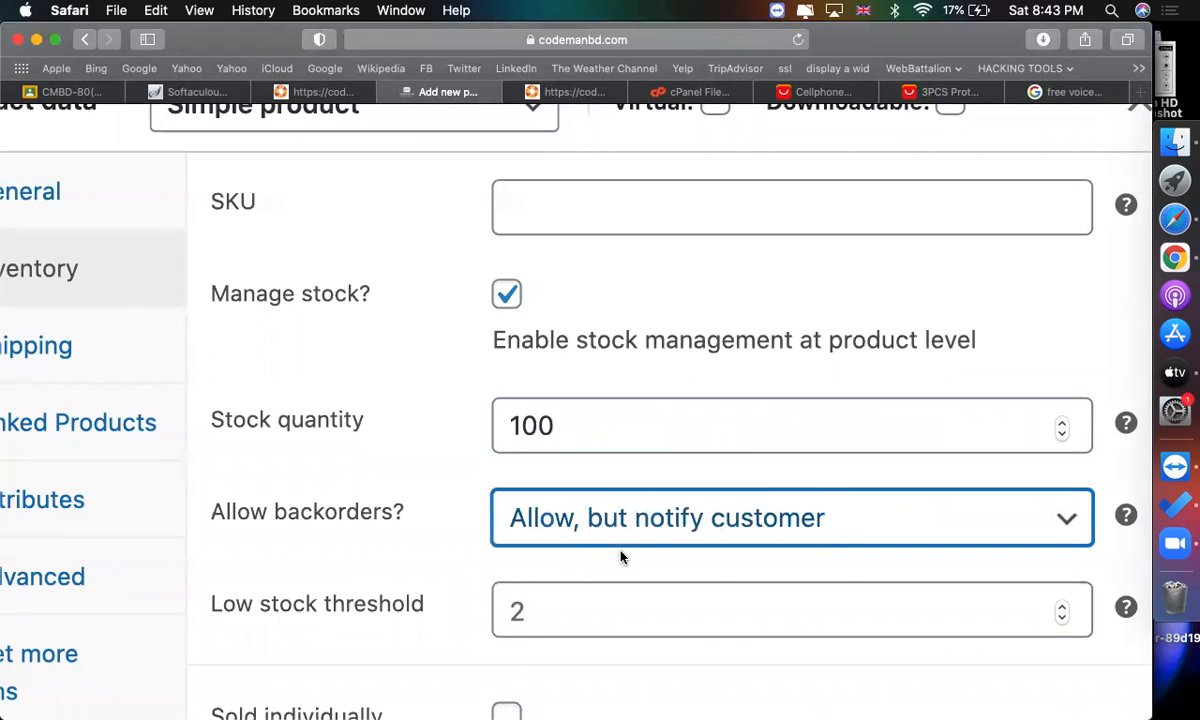
scroll(556, 545, down, 1)
key(super+0)
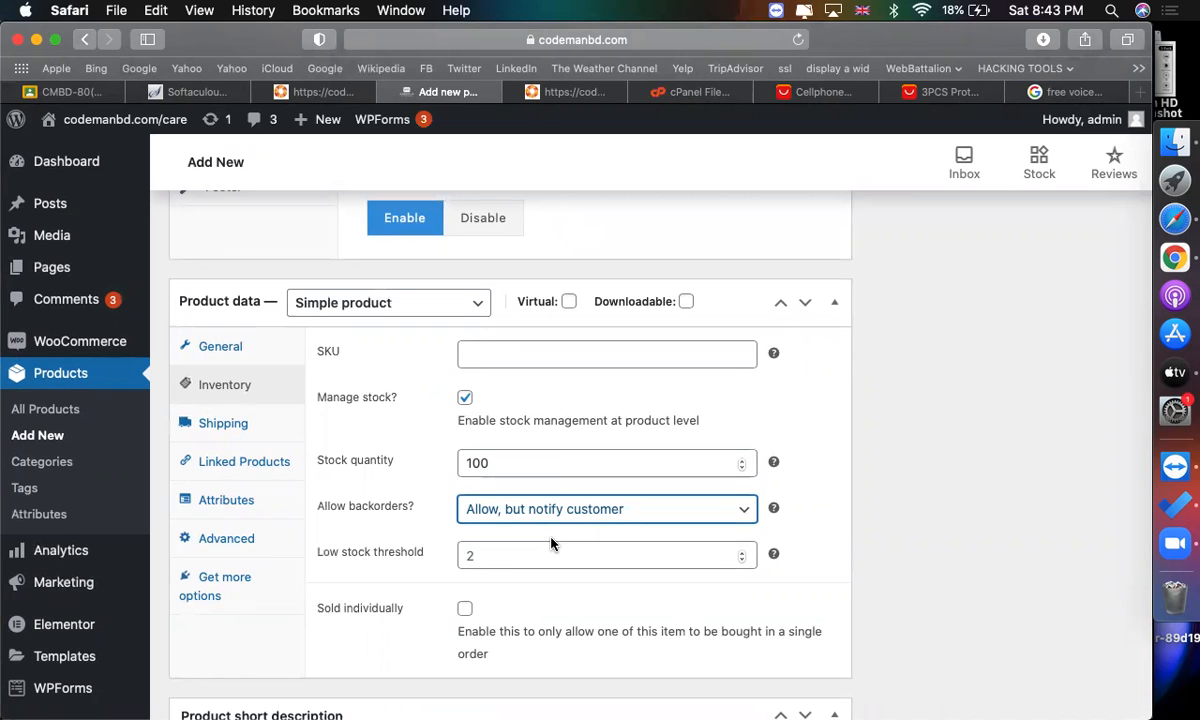
click(592, 512)
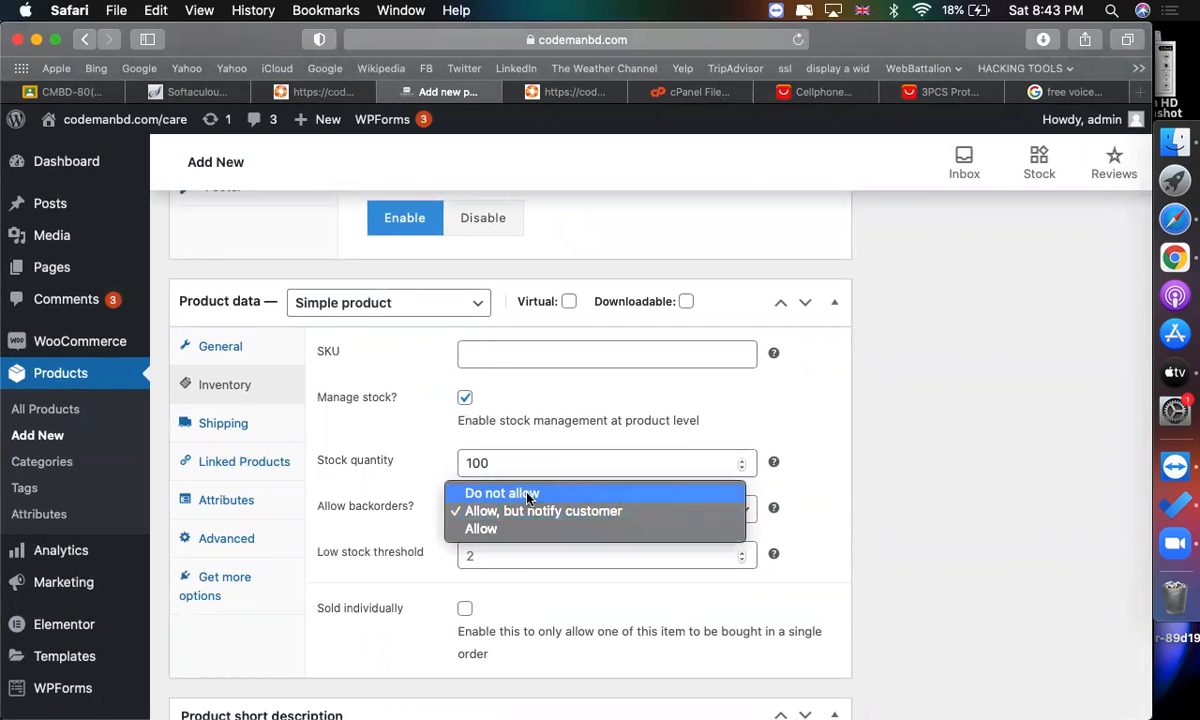
click(527, 495)
Enter D-1026 as the product SKU.
scroll(830, 480, down, 1)
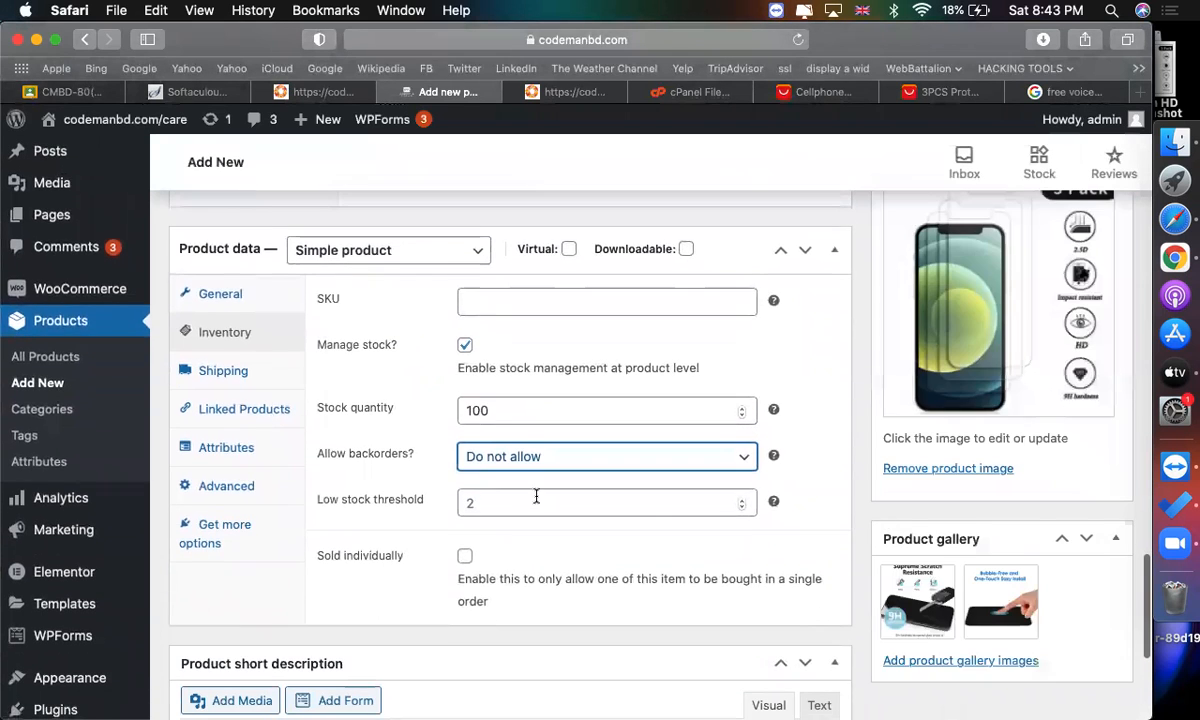
double_click(499, 410)
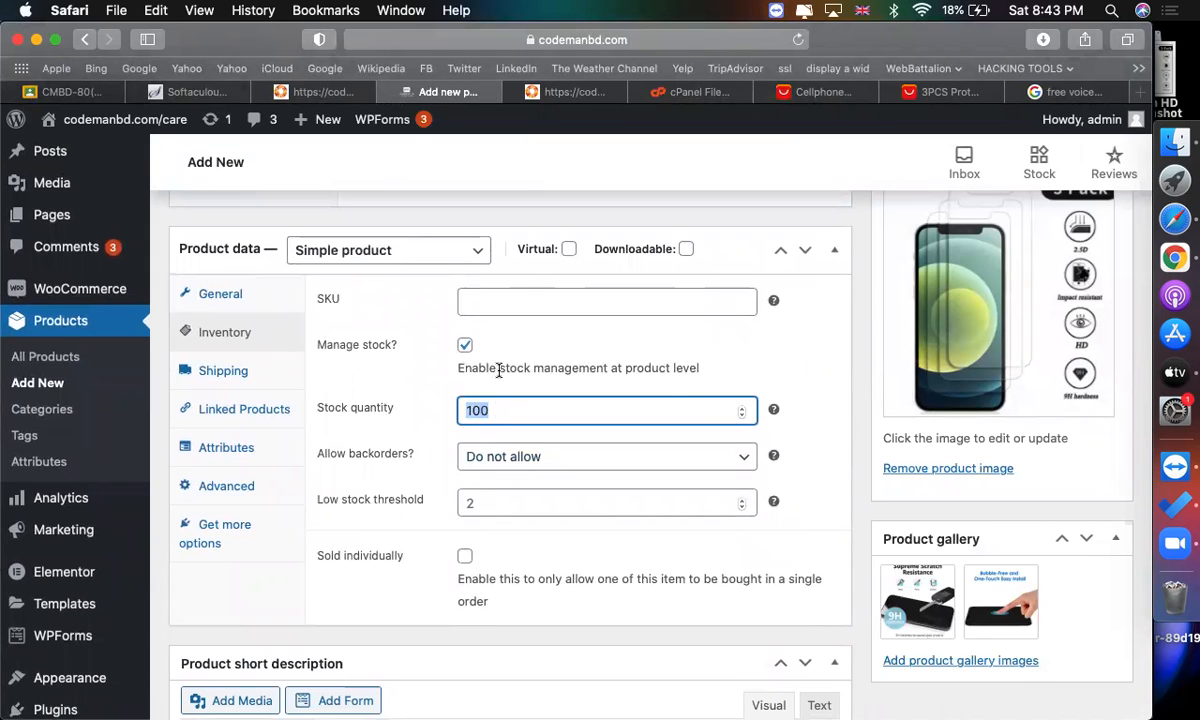
click(517, 302)
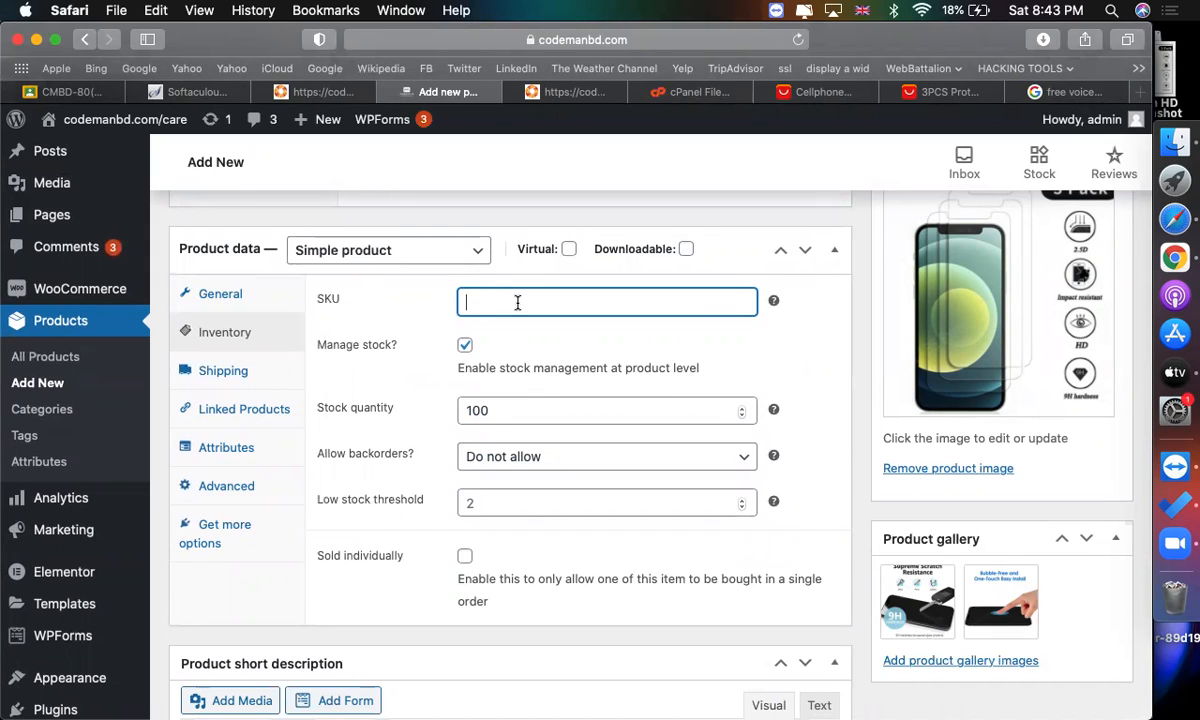
text(D-1026)
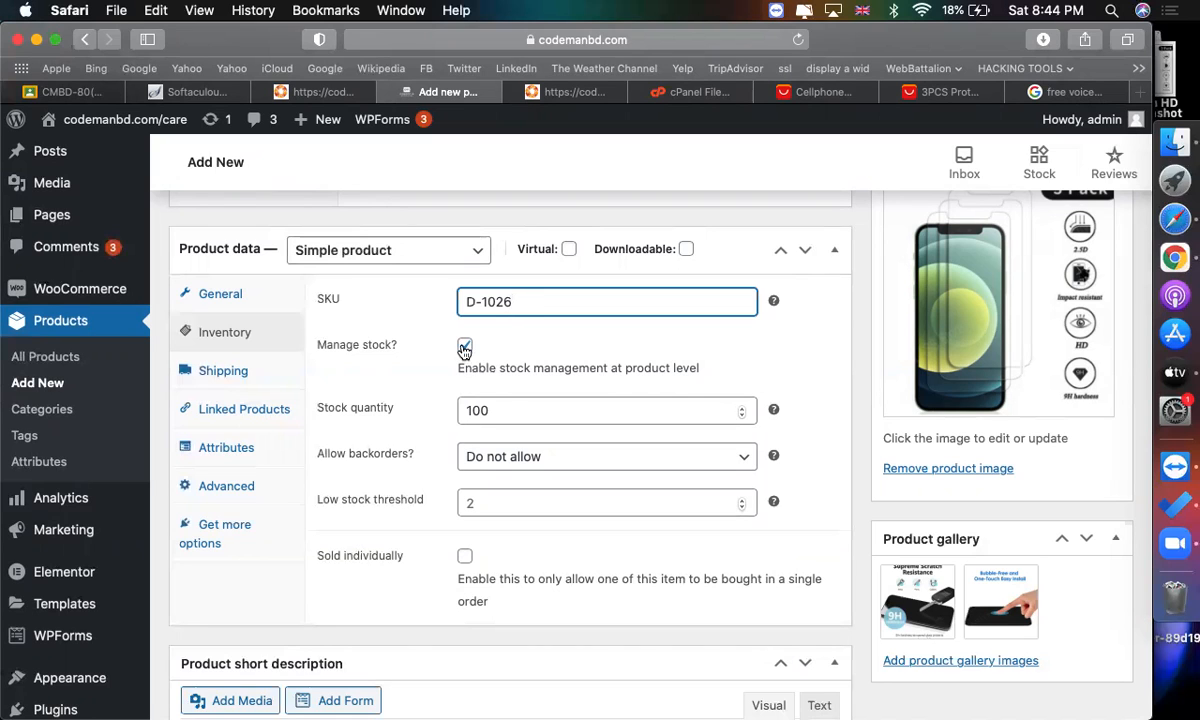
Copy the instant discount and coupon text from the AliExpress listing into the product short description.
click(262, 378)
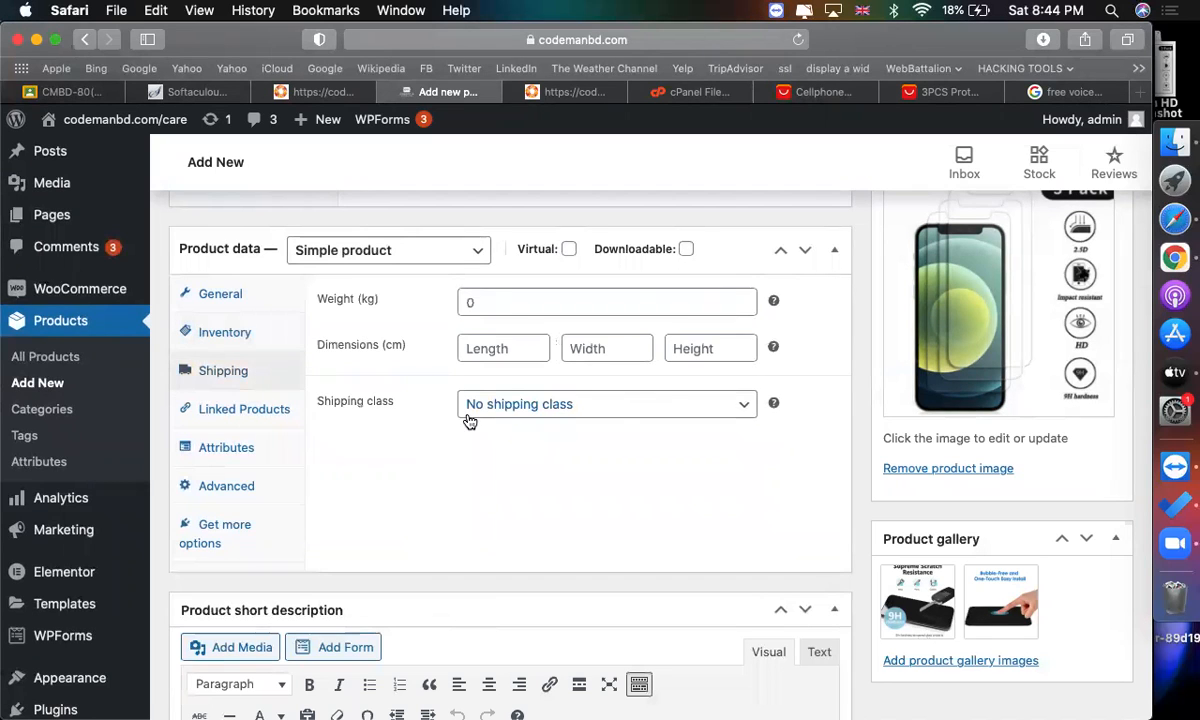
scroll(558, 520, down, 1)
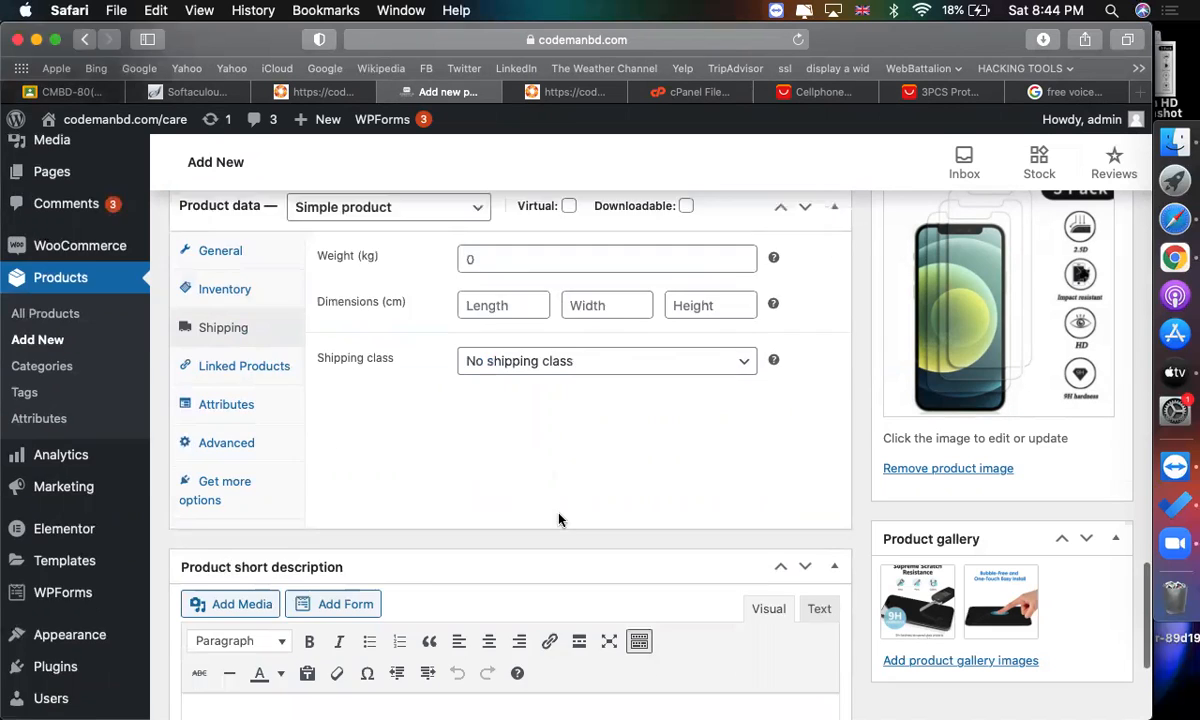
scroll(558, 520, down, 5)
click(493, 506)
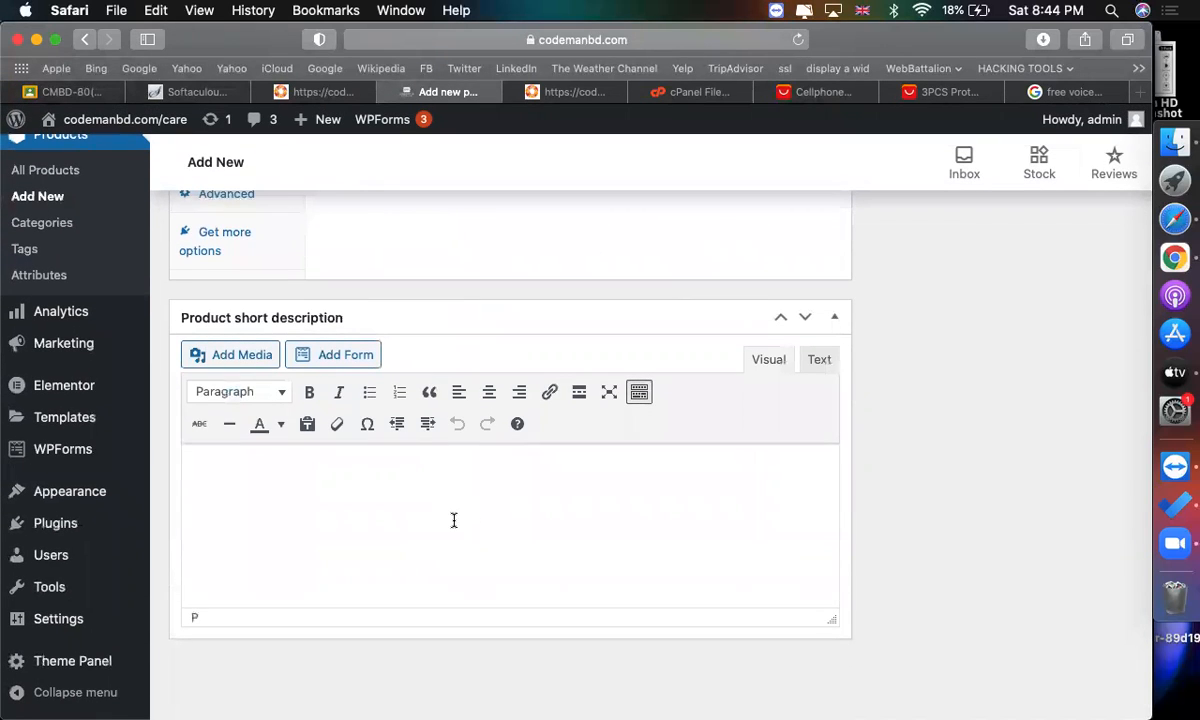
click(924, 95)
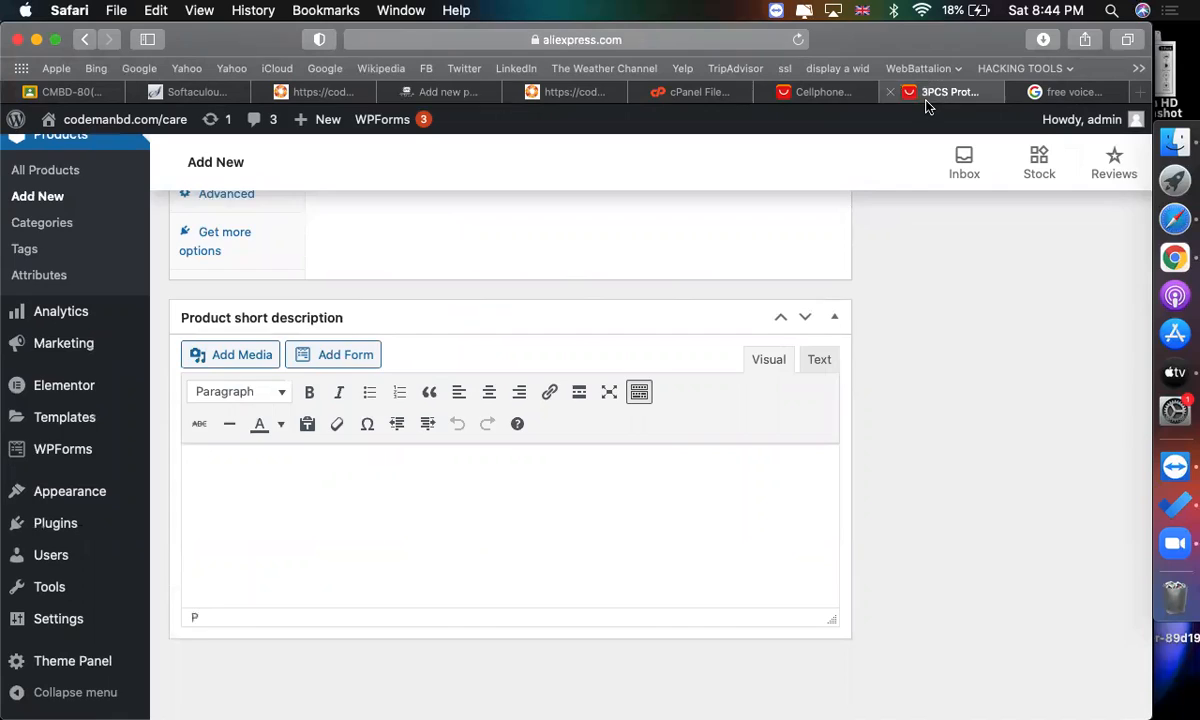
scroll(720, 250, up, 5)
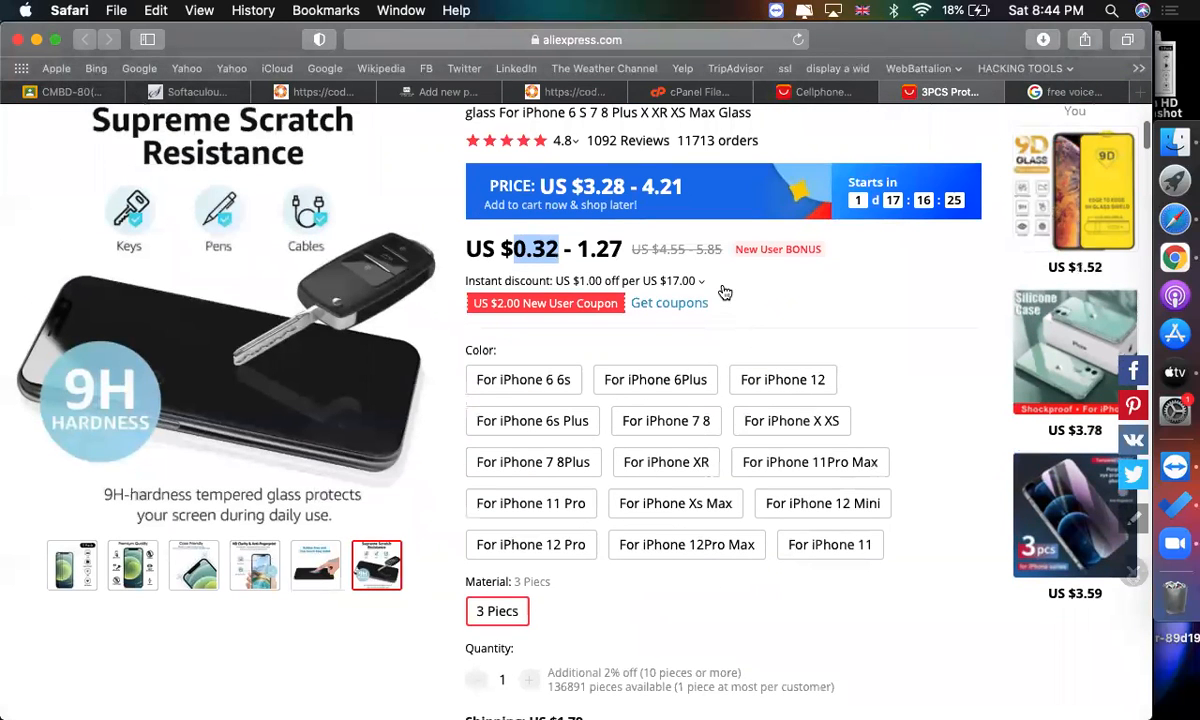
drag(723, 295, 468, 282)
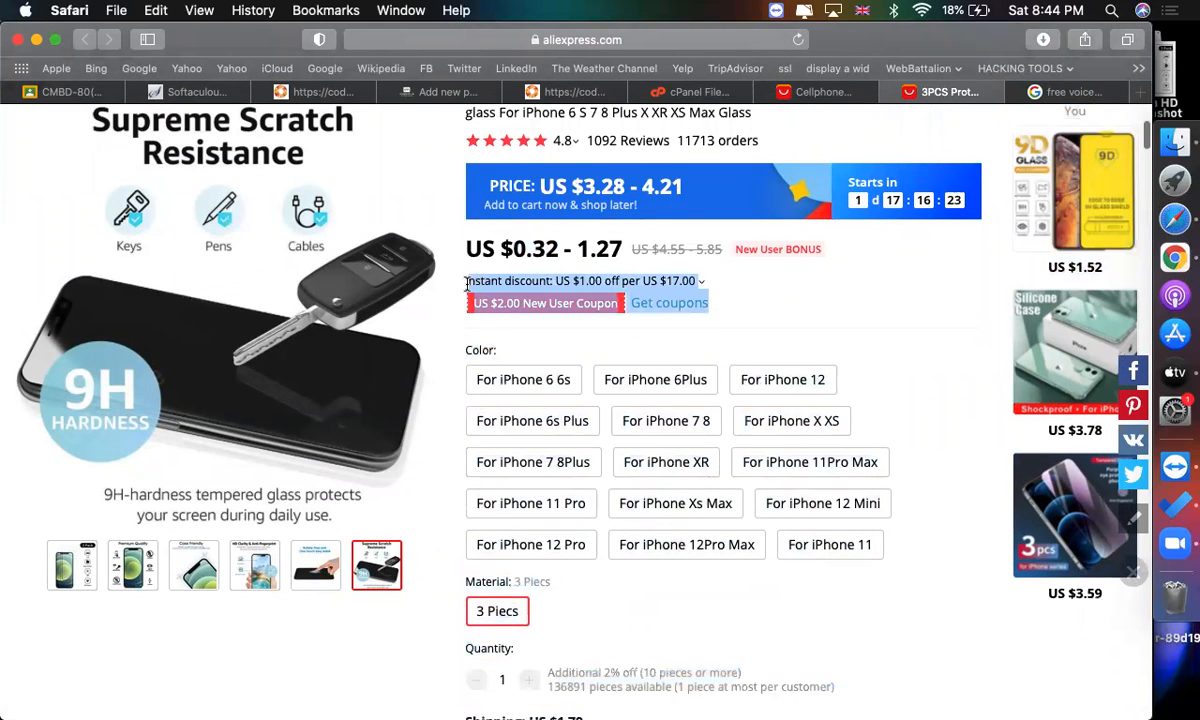
click(440, 91)
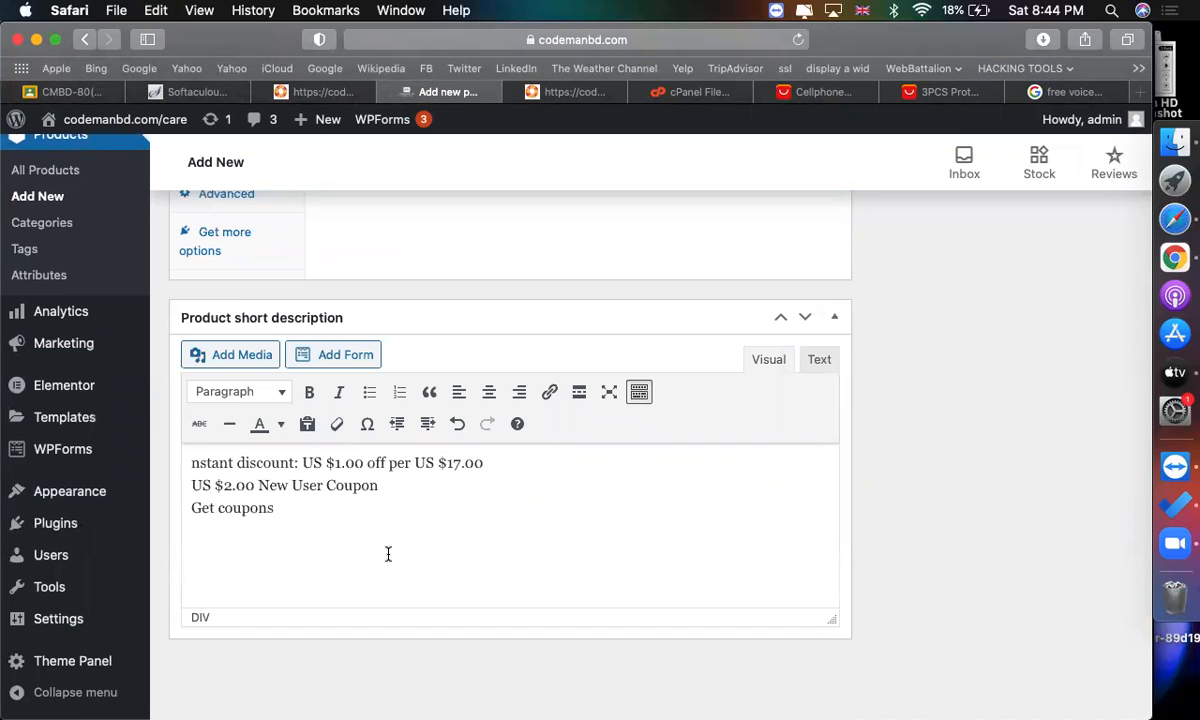
Publish the new product.
scroll(895, 517, up, 20)
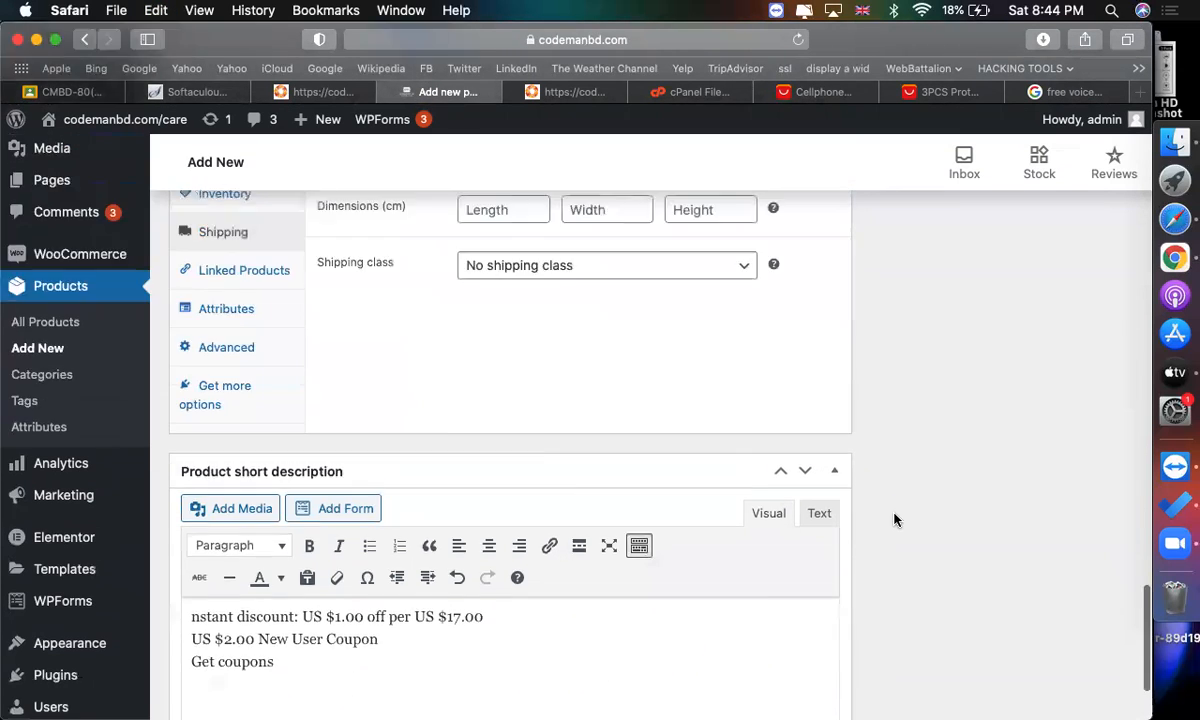
scroll(895, 517, down, 10)
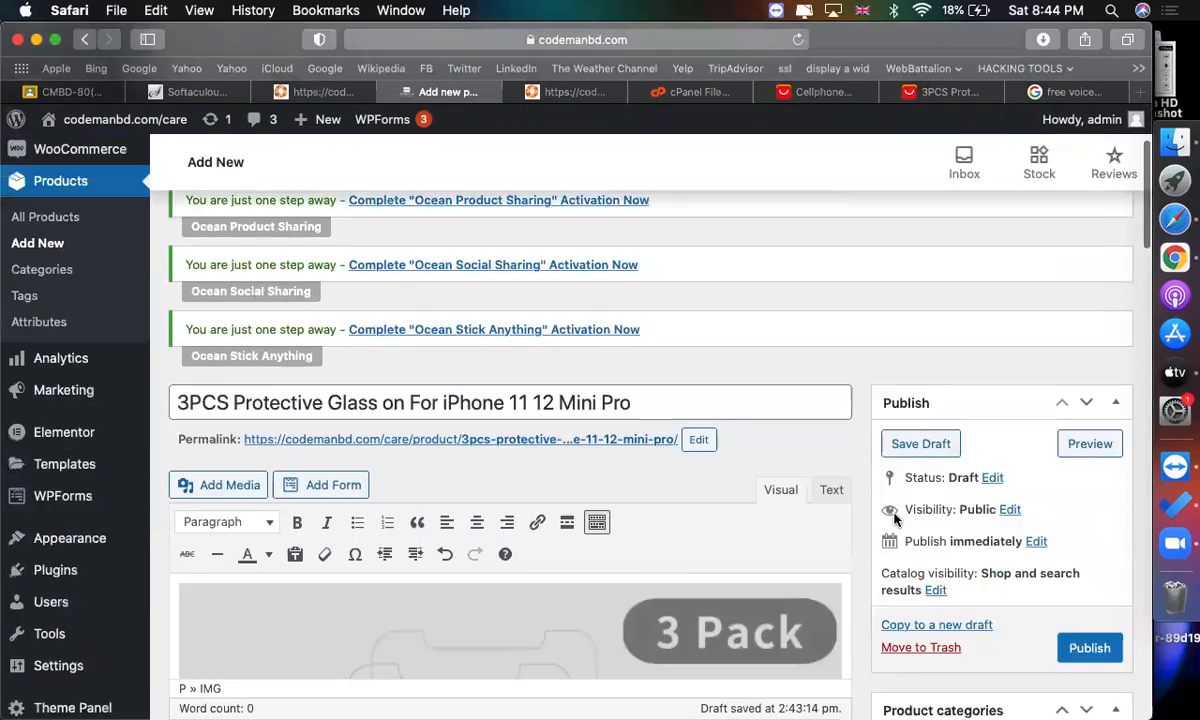
click(340, 250)
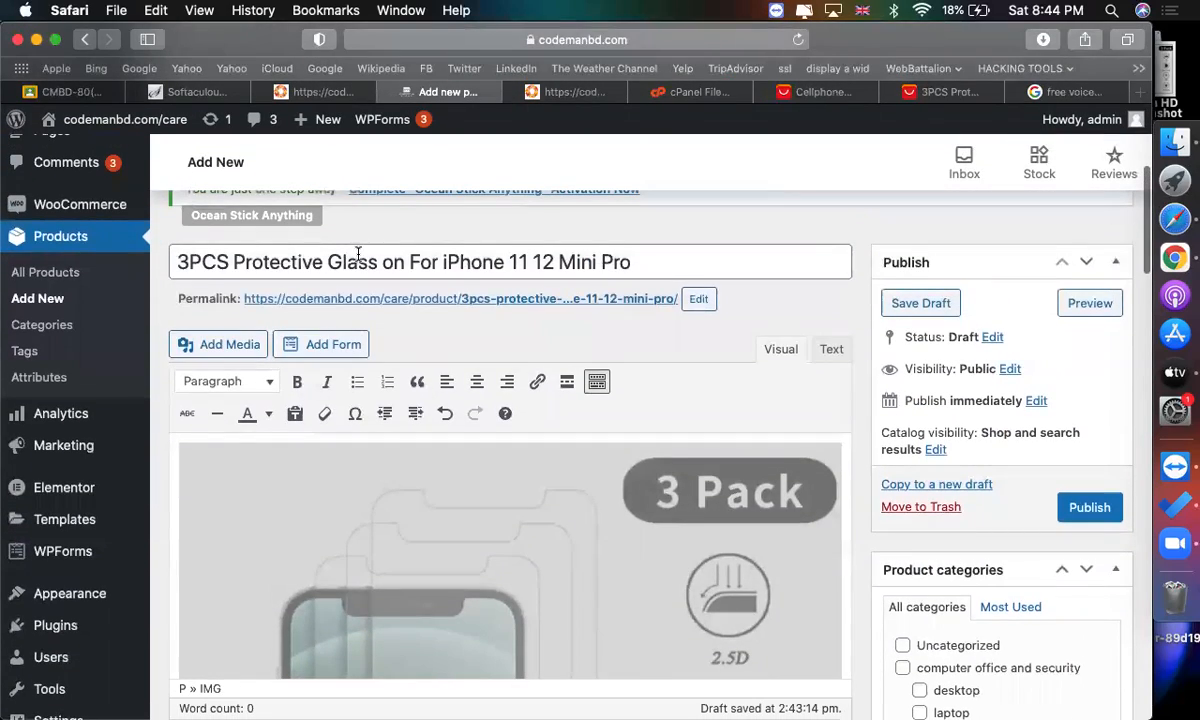
key(super+a)
click(1075, 505)
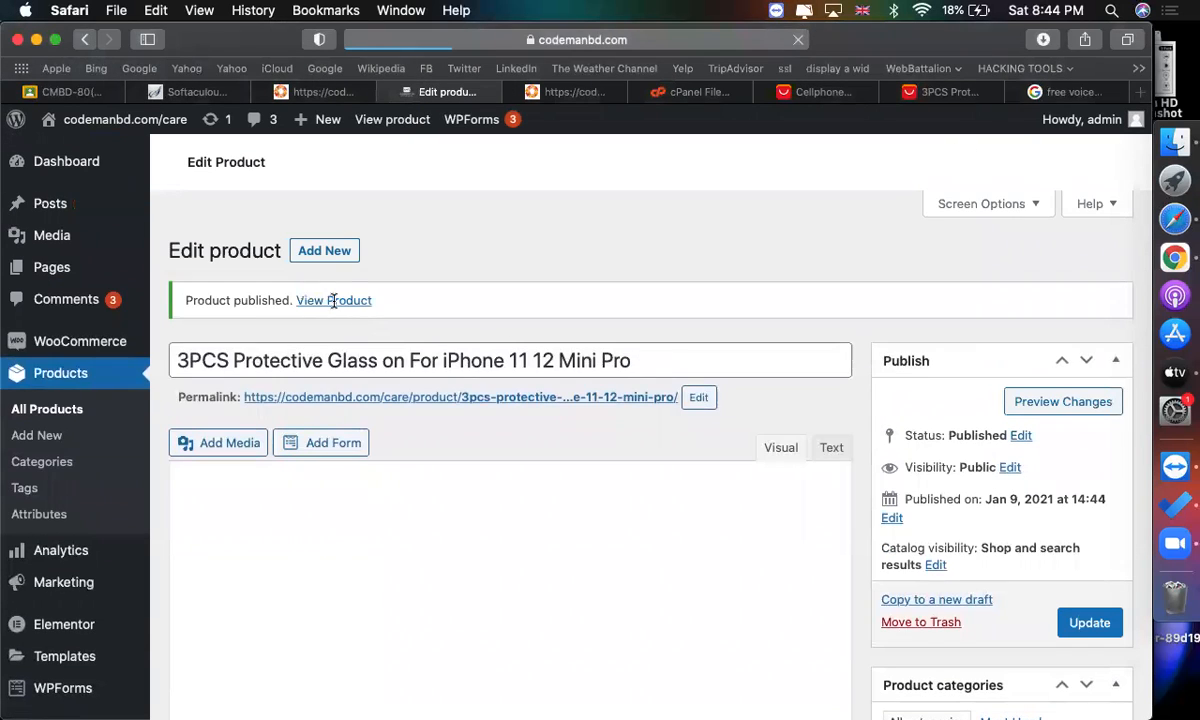
Open the published product's page in a new browser tab.
right_click(323, 287)
right_click(322, 274)
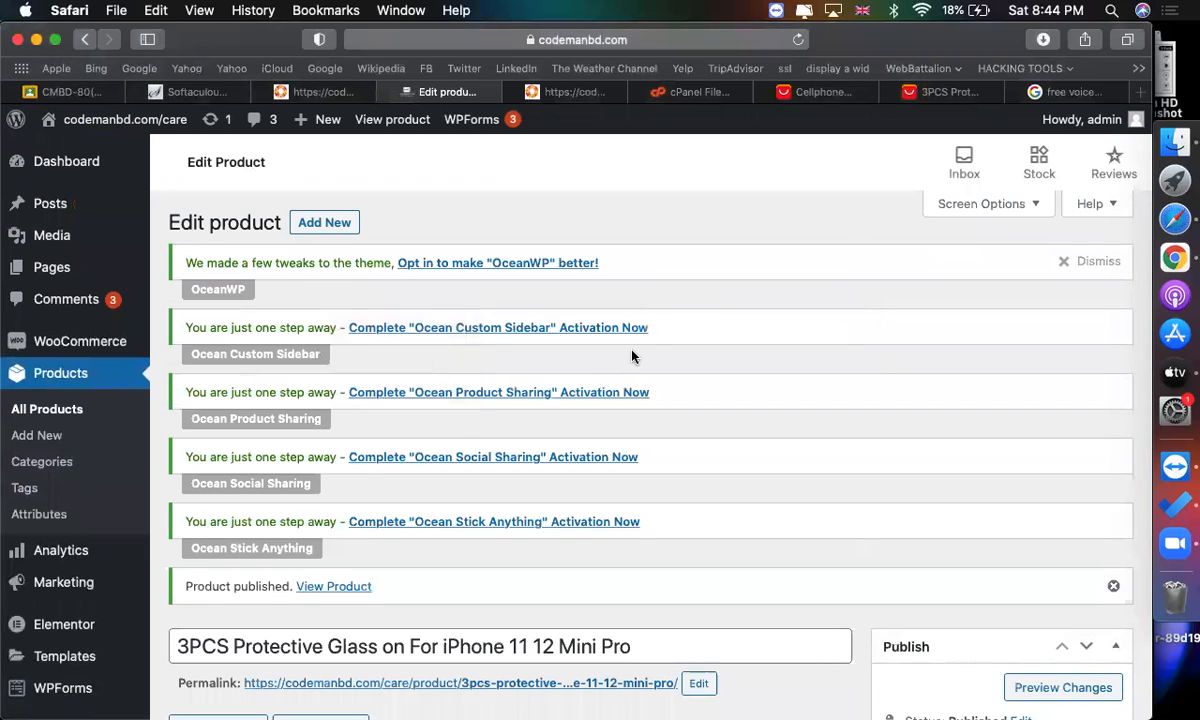
click(517, 660)
scroll(450, 600, down, 2)
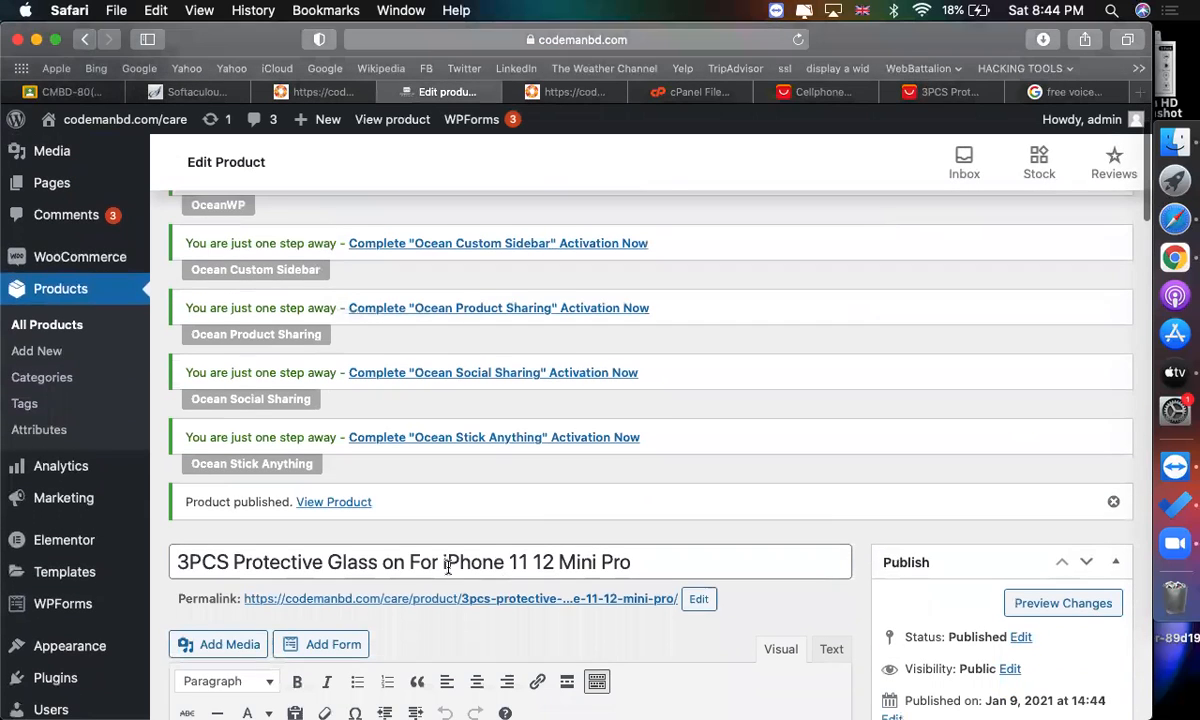
right_click(353, 511)
click(362, 513)
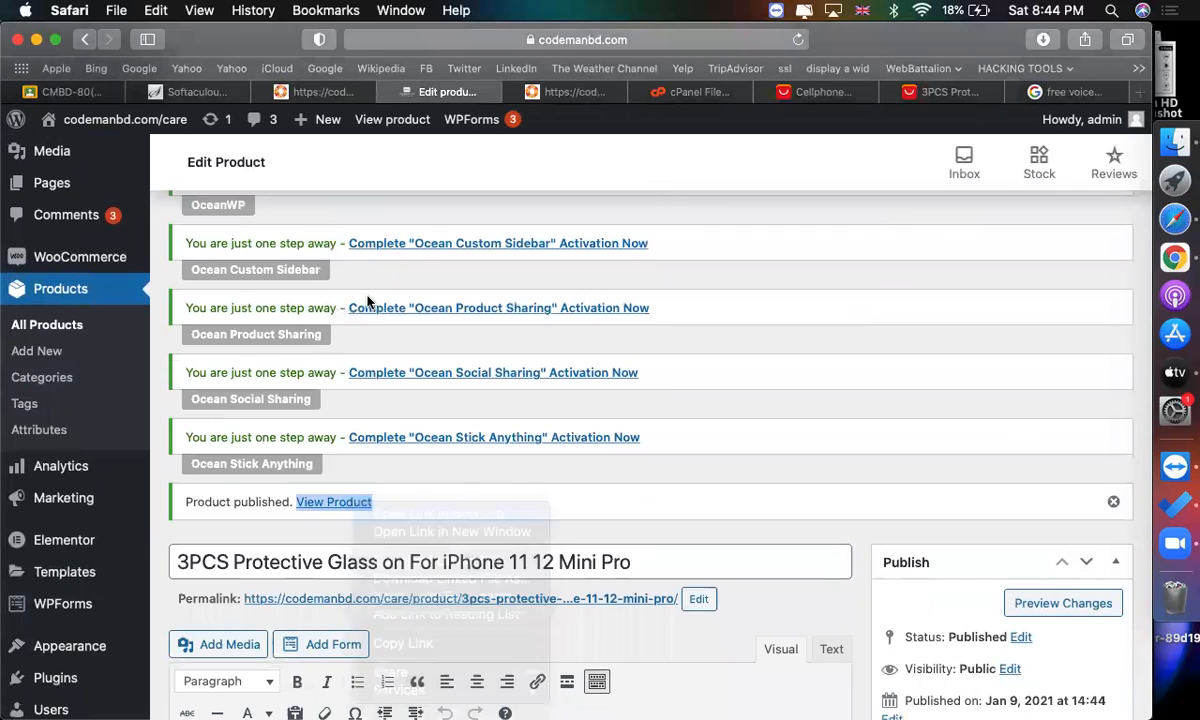
click(629, 99)
drag(629, 99, 522, 96)
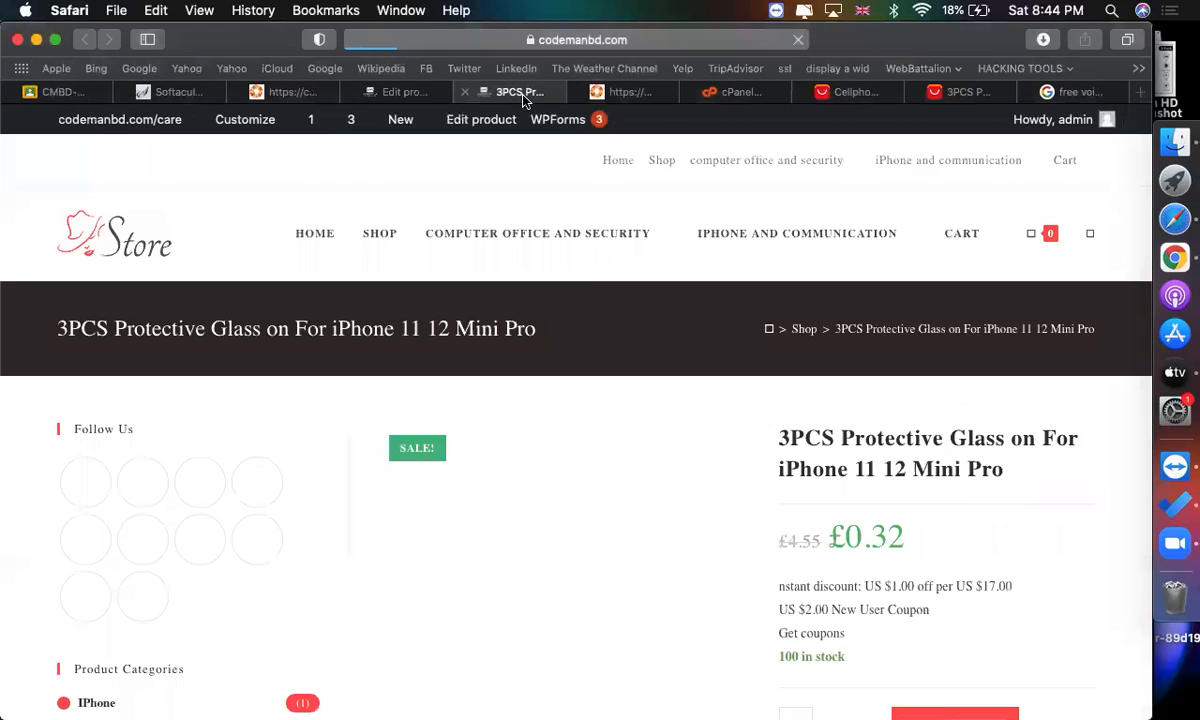
Examine the product title and short description text on the live product page.
scroll(531, 289, down, 2)
scroll(720, 415, down, 2)
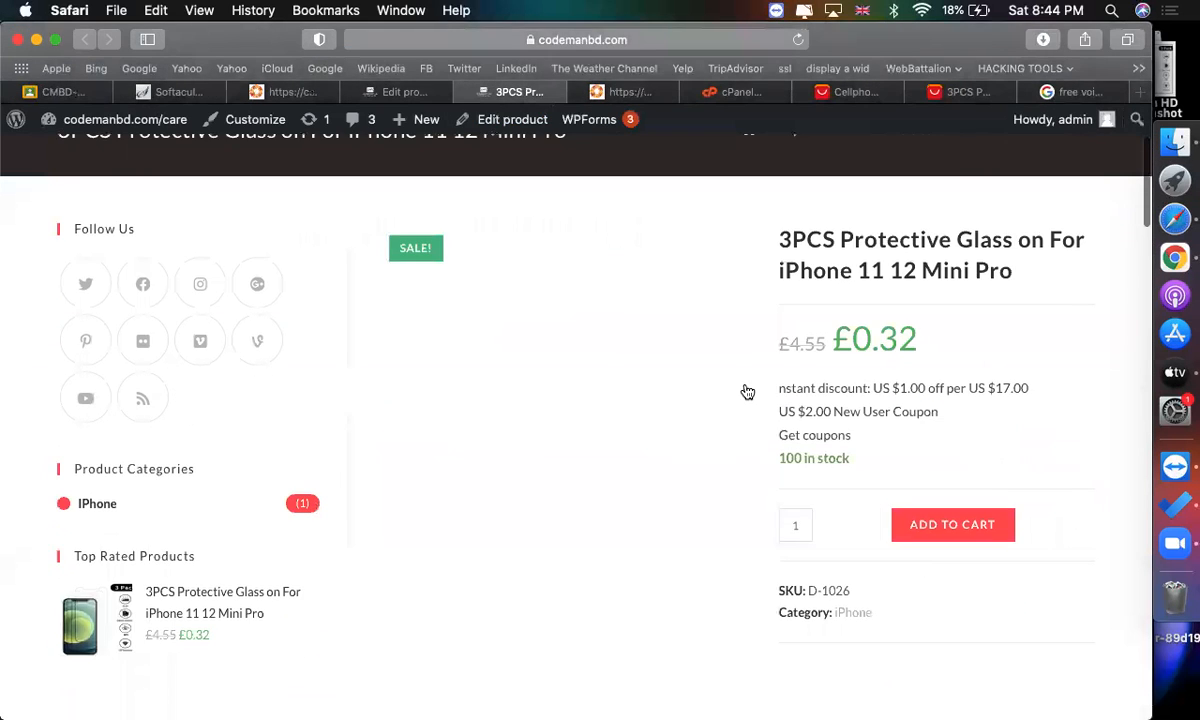
drag(753, 225, 1030, 275)
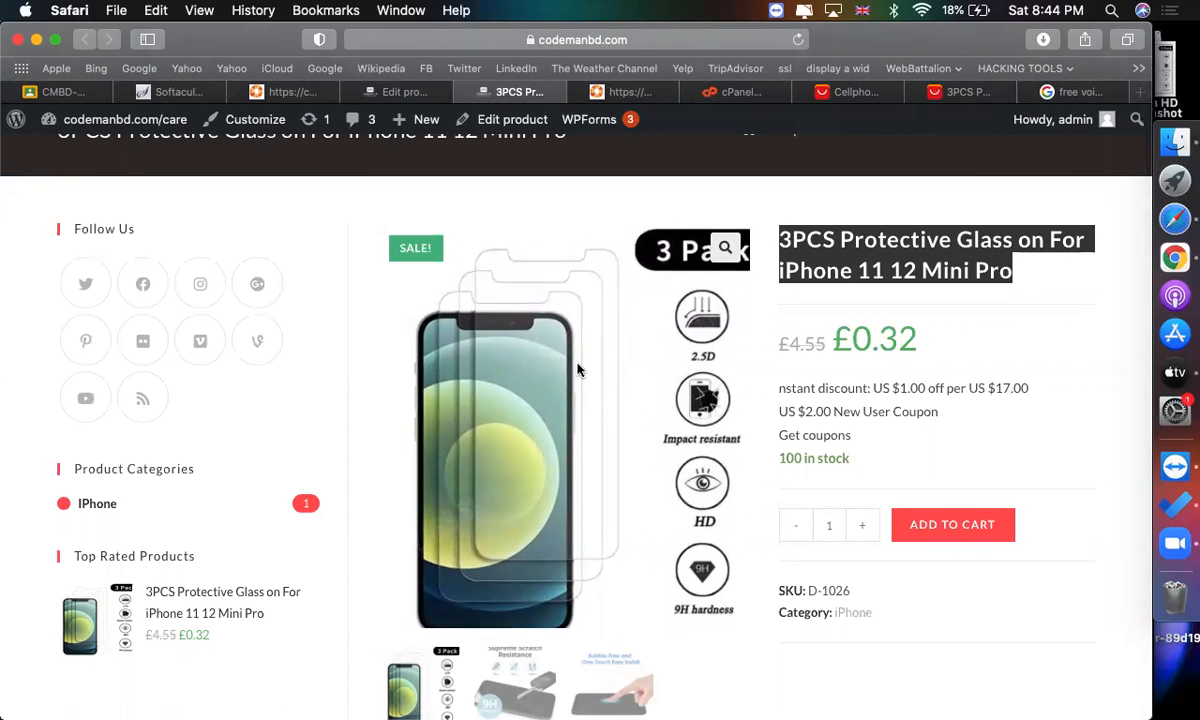
scroll(549, 422, down, 2)
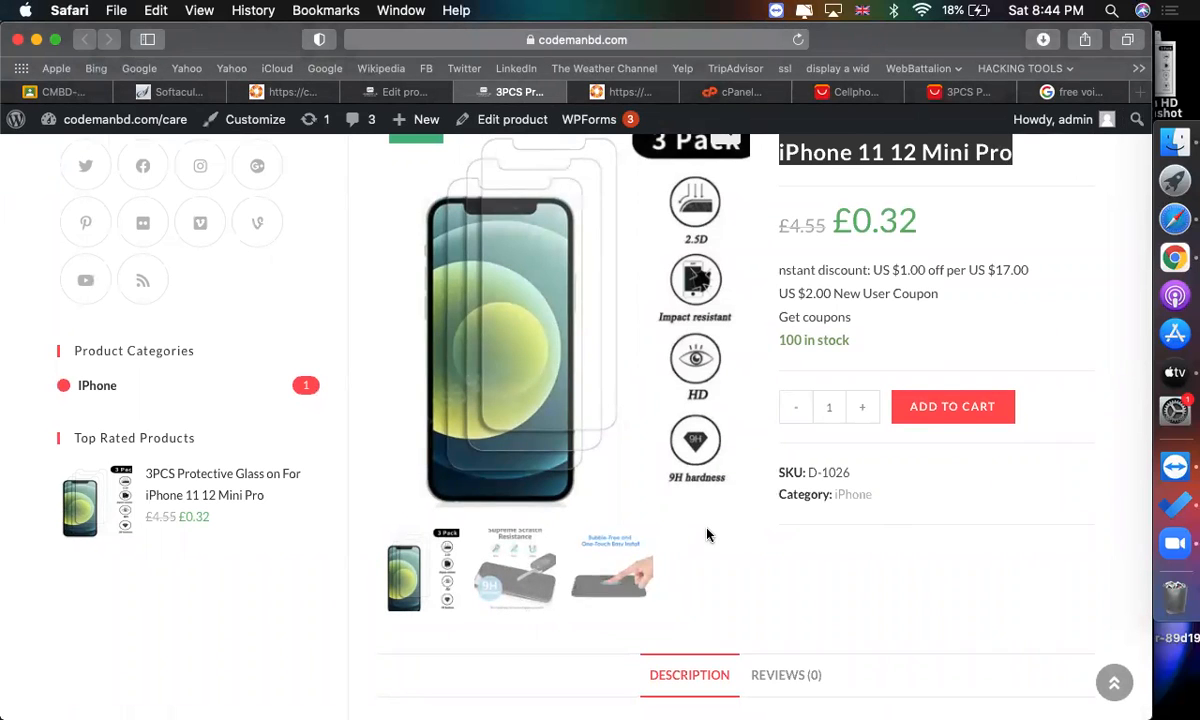
scroll(720, 500, up, 1)
drag(851, 334, 785, 287)
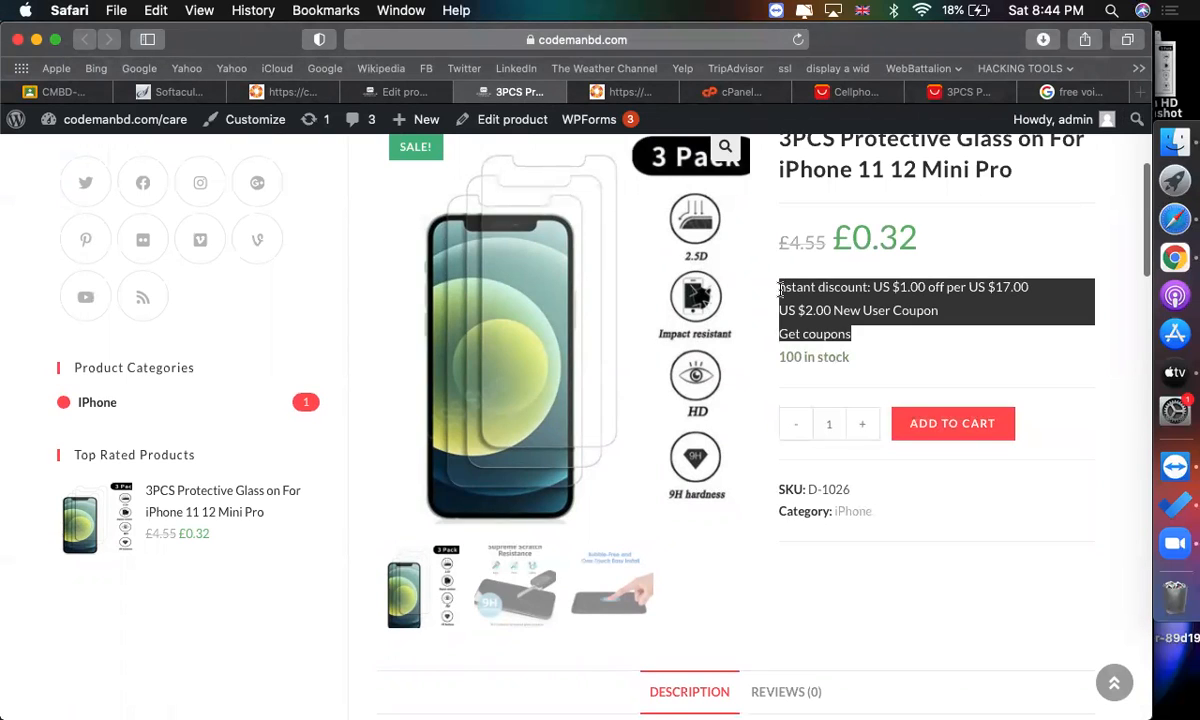
Compare the short description in the product editor with the live page.
click(420, 92)
scroll(468, 432, down, 20)
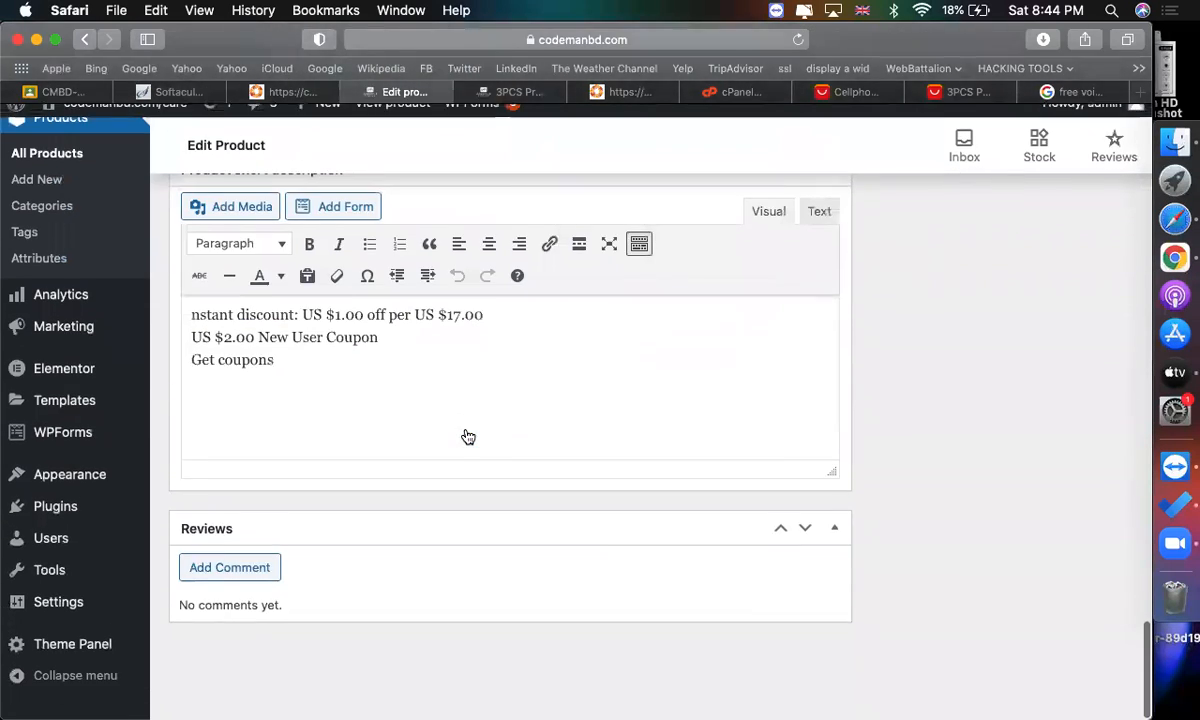
triple_click(377, 395)
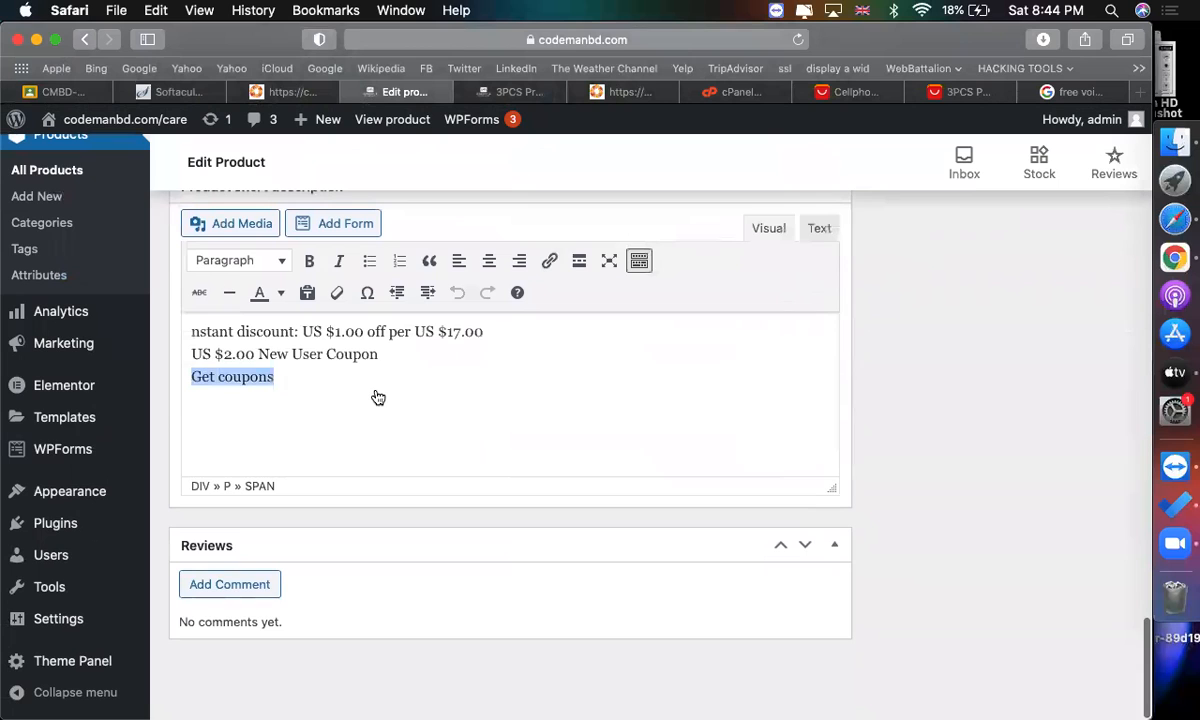
scroll(311, 348, up, 2)
scroll(307, 448, up, 1)
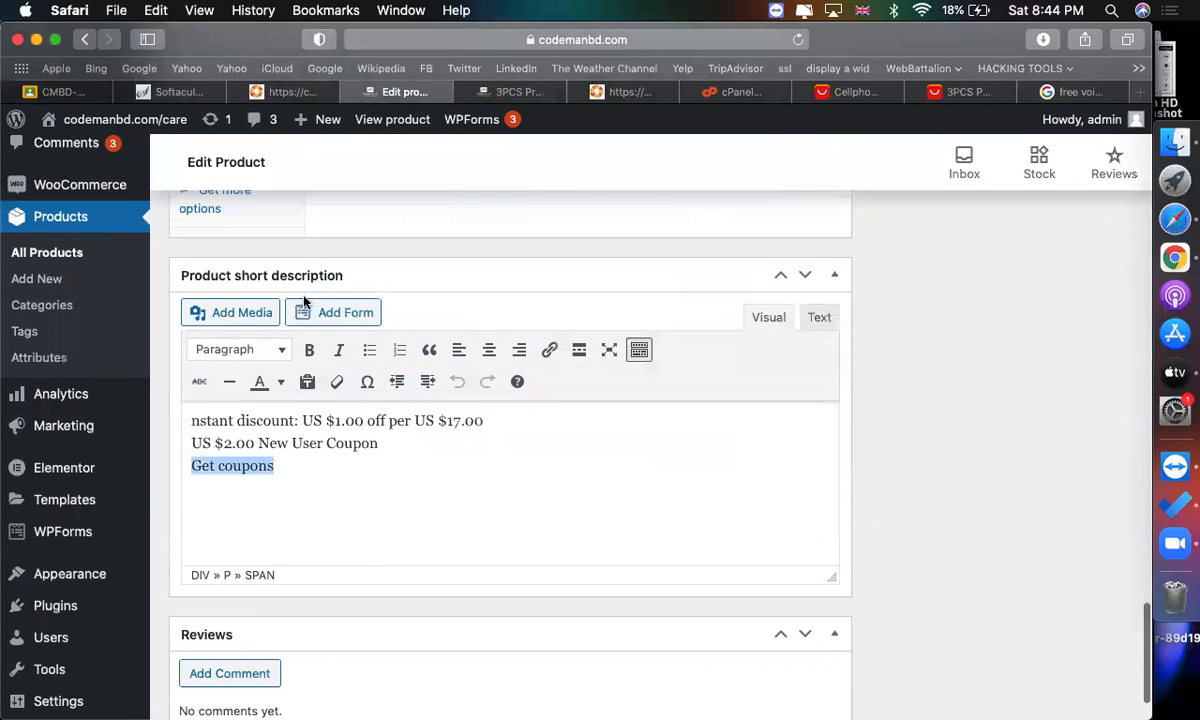
click(508, 92)
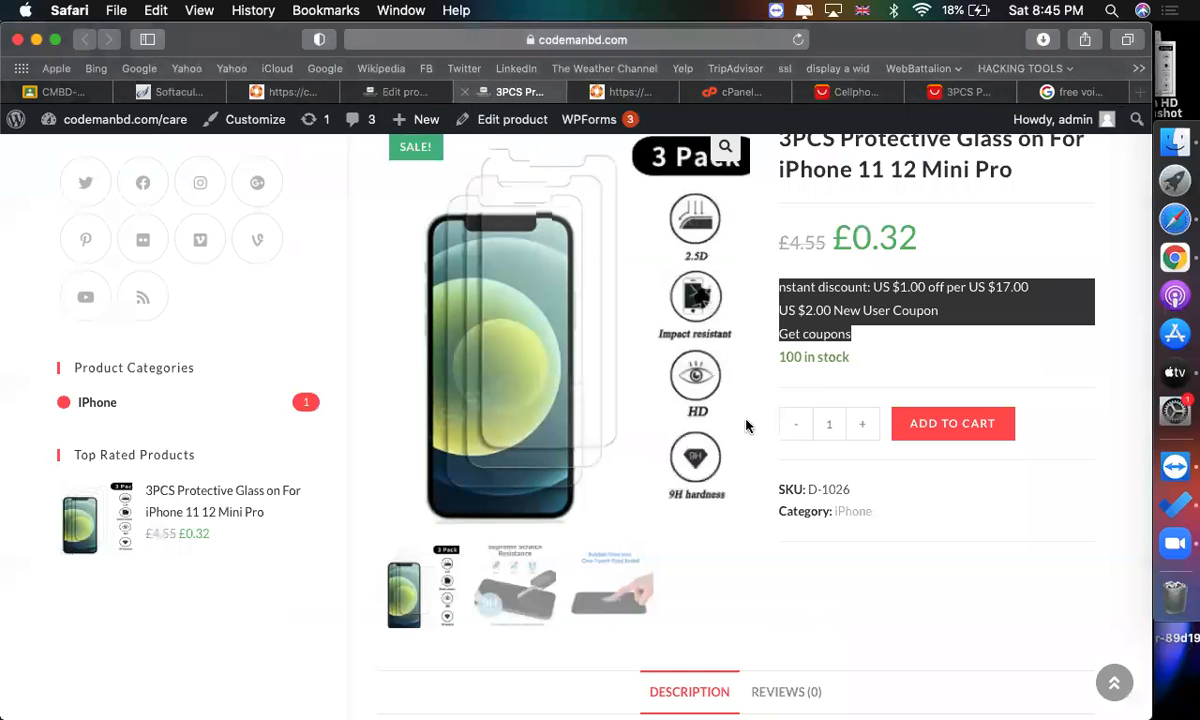
Review the live product page's short description, stock, SKU and category details.
click(853, 329)
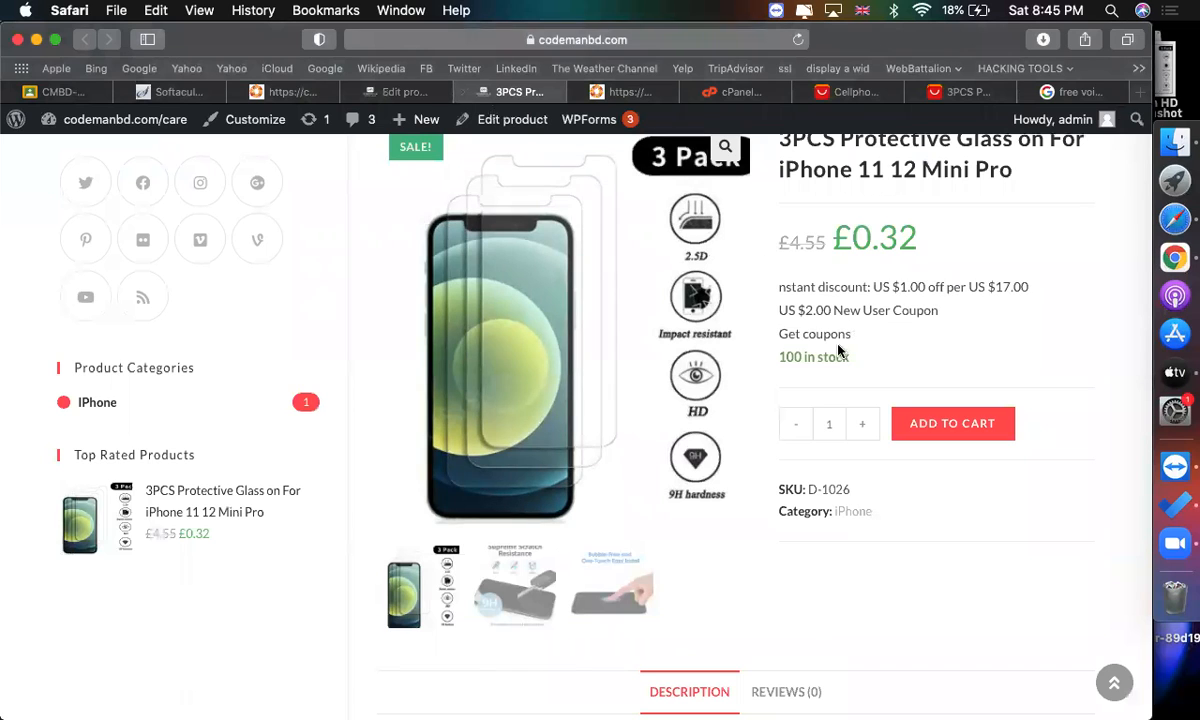
triple_click(797, 357)
triple_click(795, 357)
scroll(795, 357, up, 3)
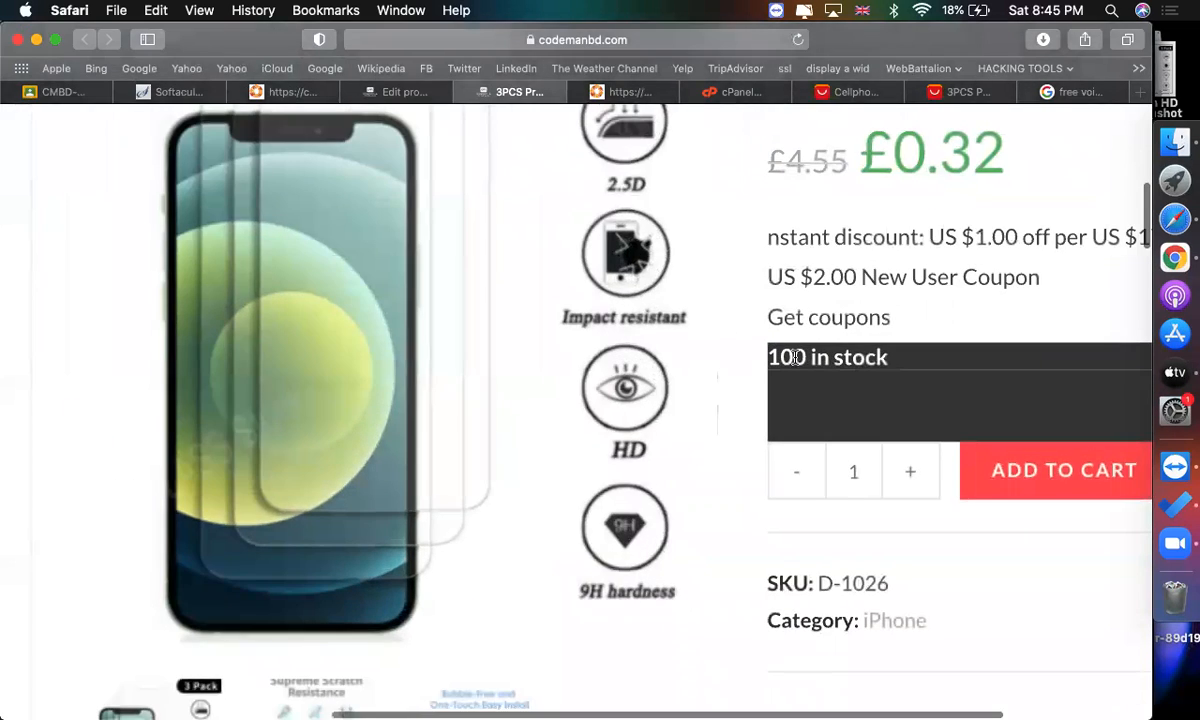
scroll(795, 357, down, 3)
click(929, 334)
scroll(925, 470, down, 1)
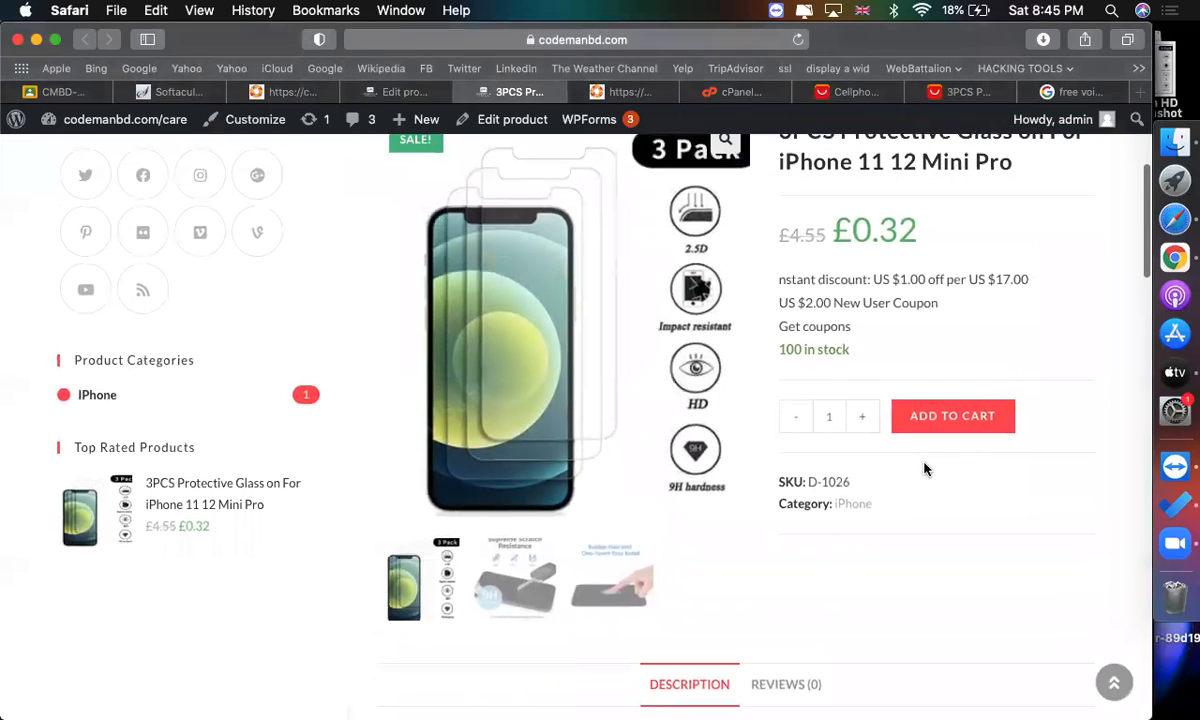
scroll(925, 470, up, 1)
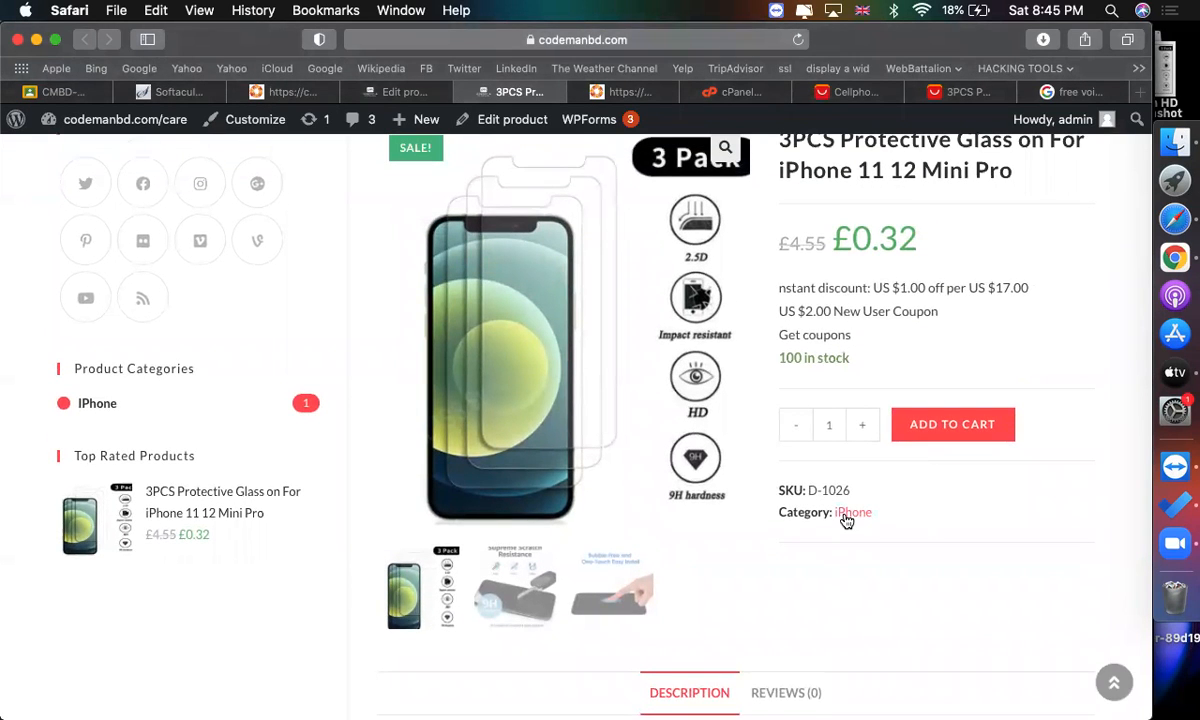
scroll(800, 450, up, 3)
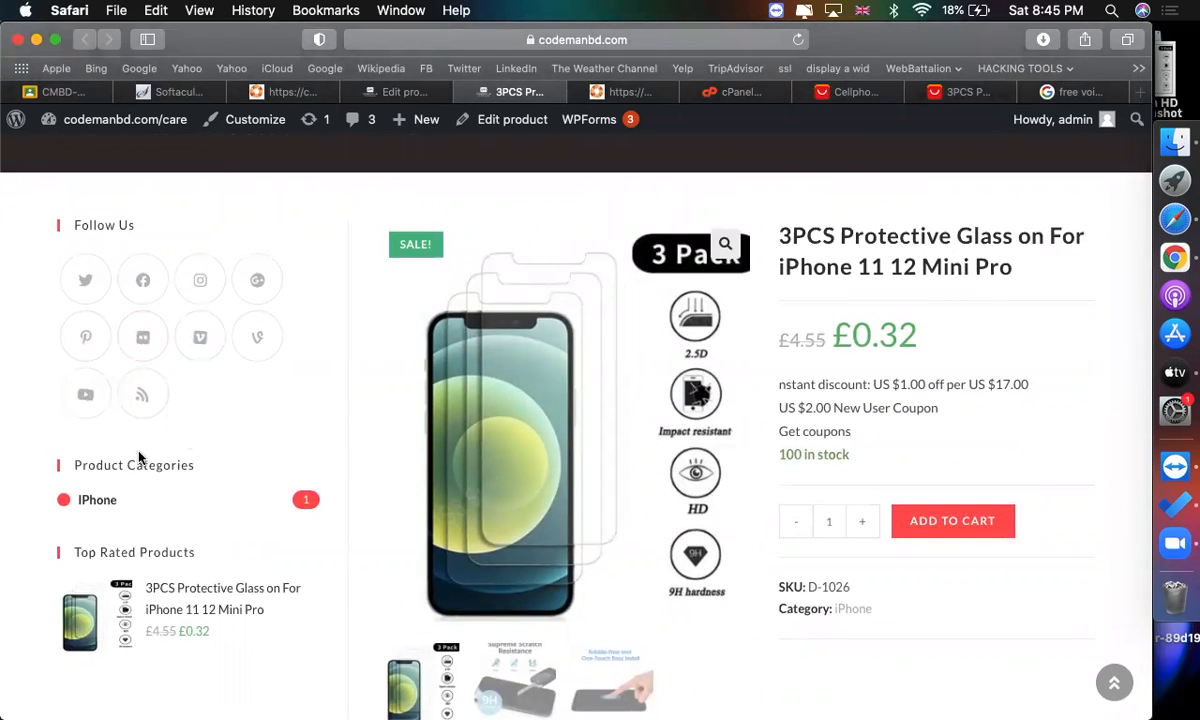
scroll(836, 508, down, 5)
scroll(990, 492, up, 3)
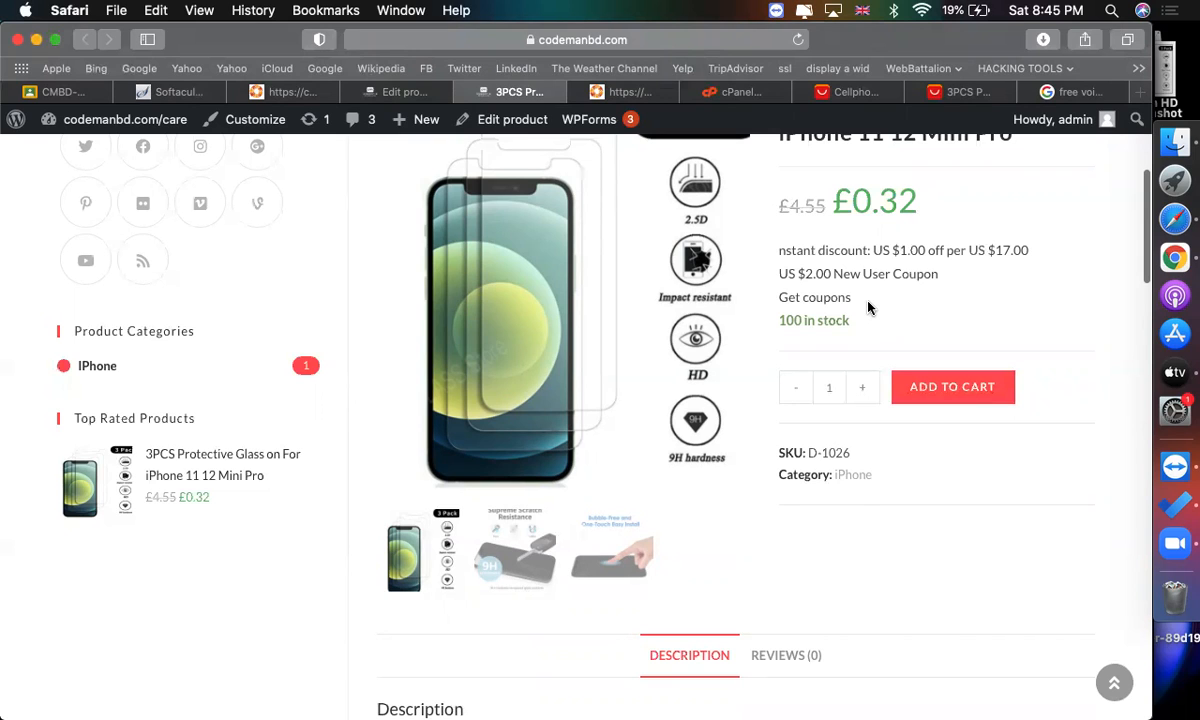
scroll(770, 330, up, 5)
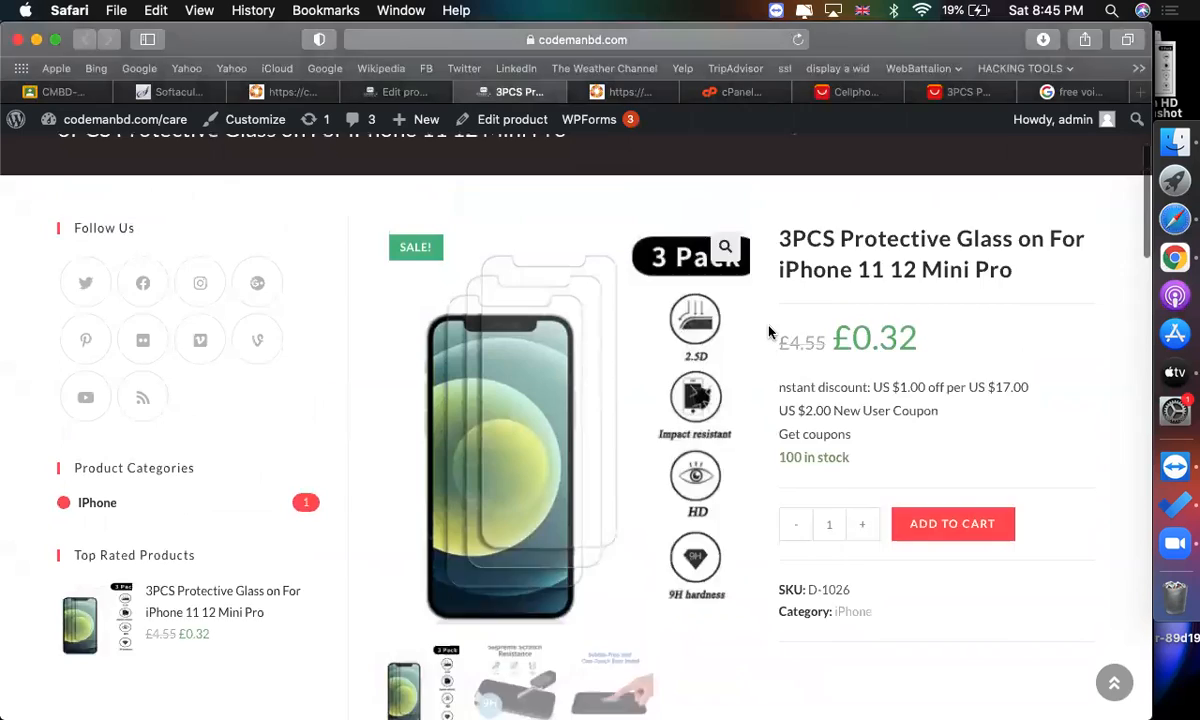
scroll(790, 310, down, 3)
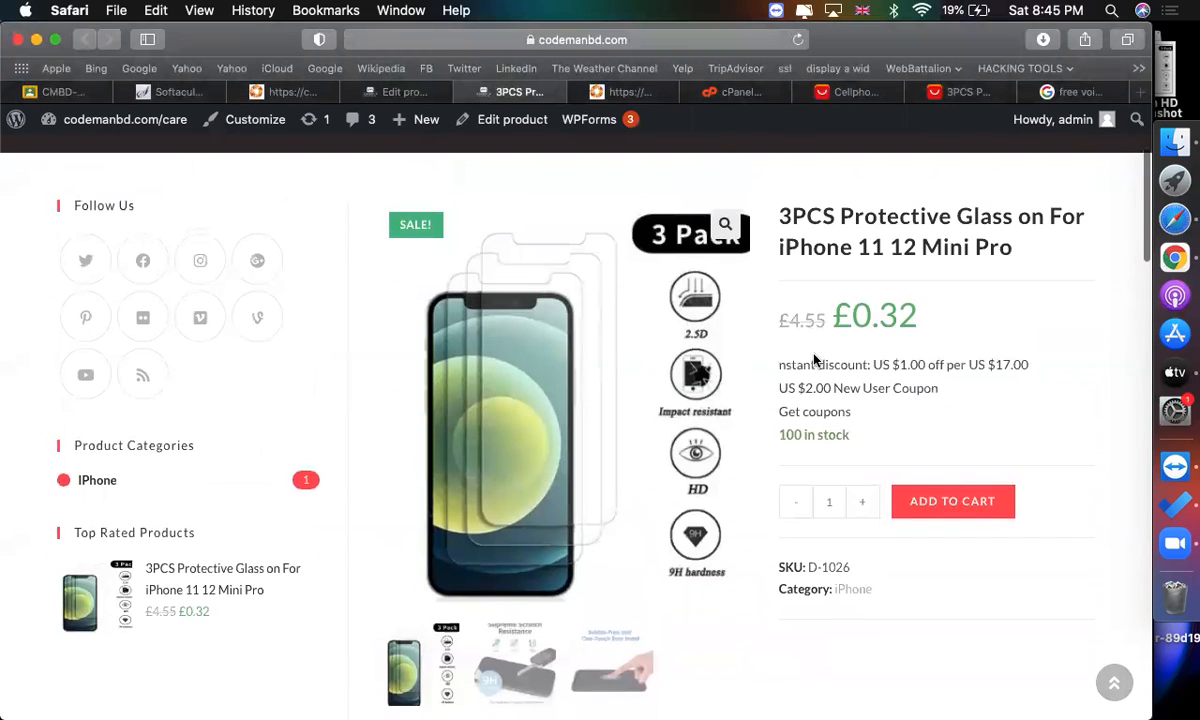
Add two units of the product to the cart and open the cart page.
click(863, 501)
click(932, 502)
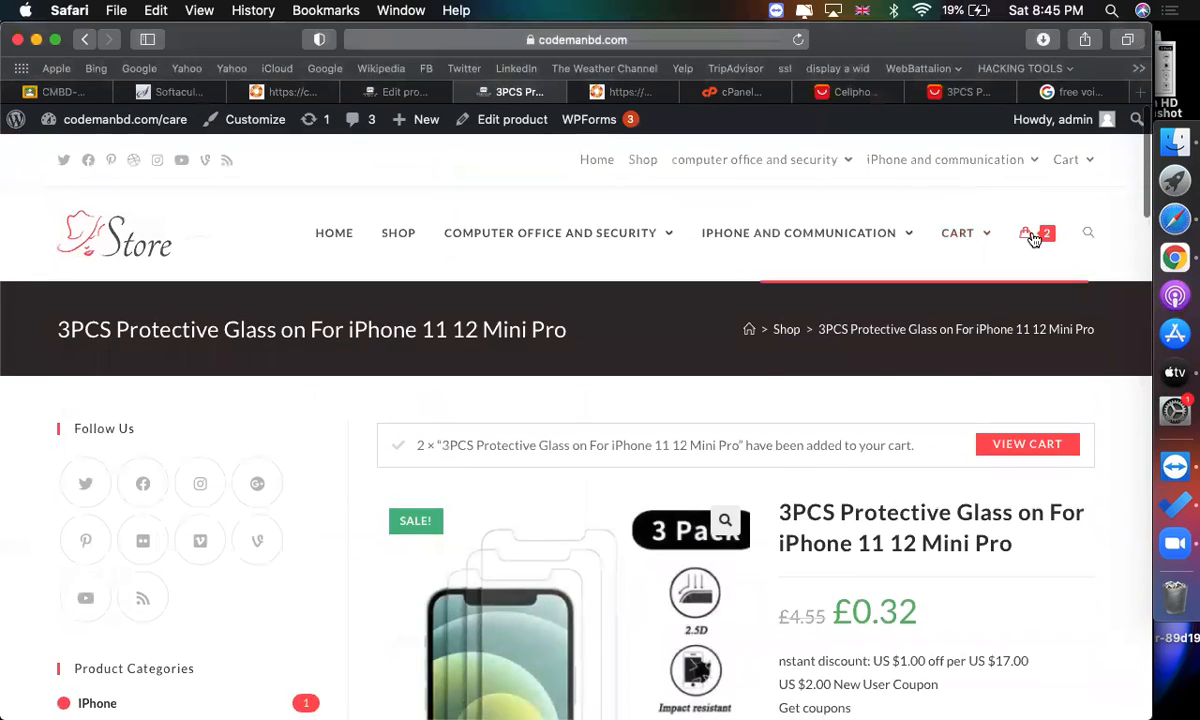
mouse_move(1034, 238)
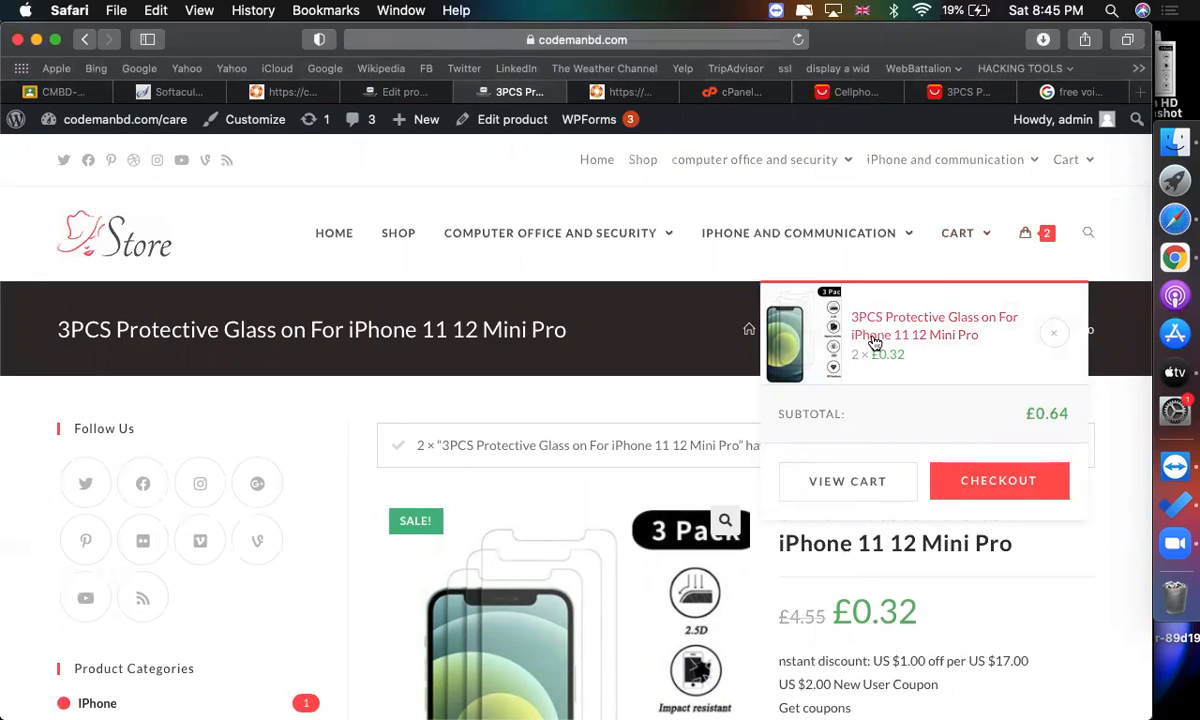
click(845, 484)
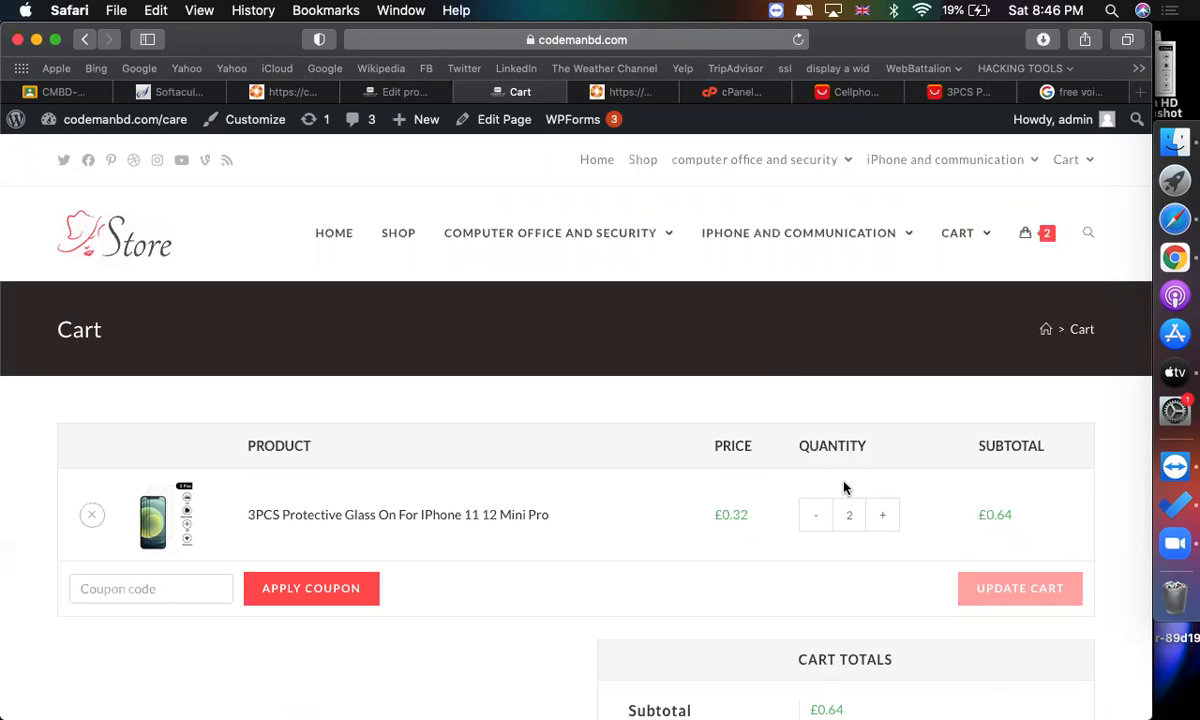
Proceed from the cart to the checkout page.
scroll(843, 487, down, 3)
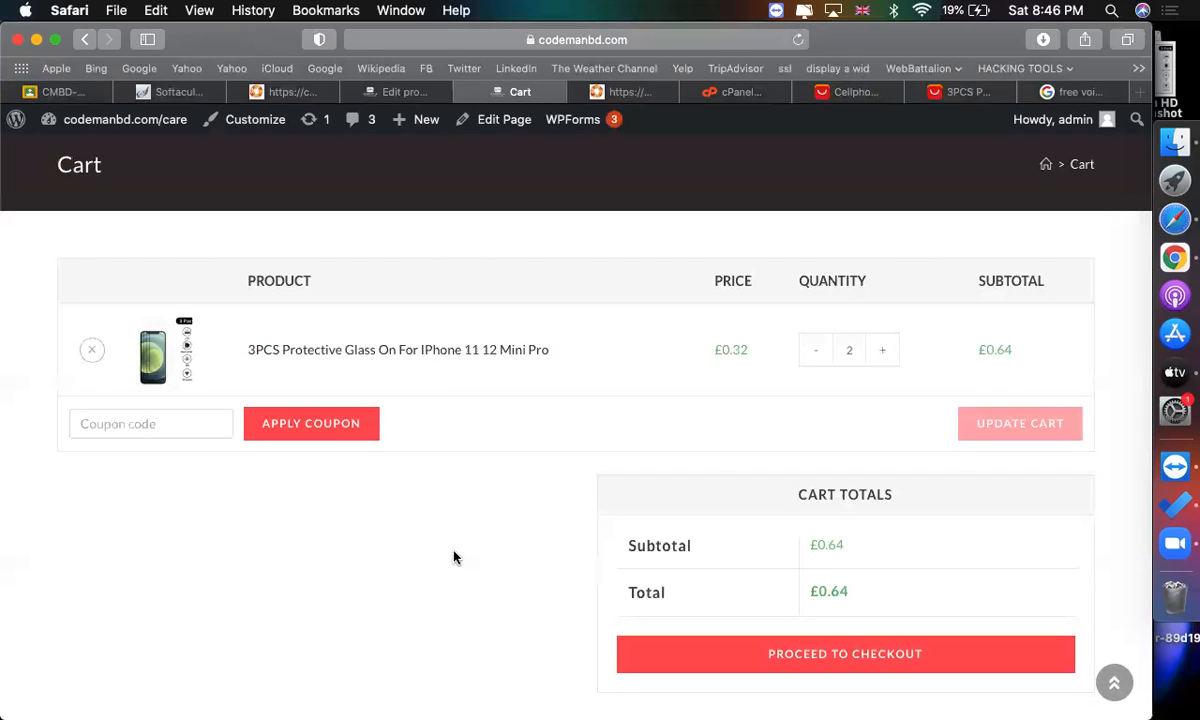
scroll(454, 557, down, 3)
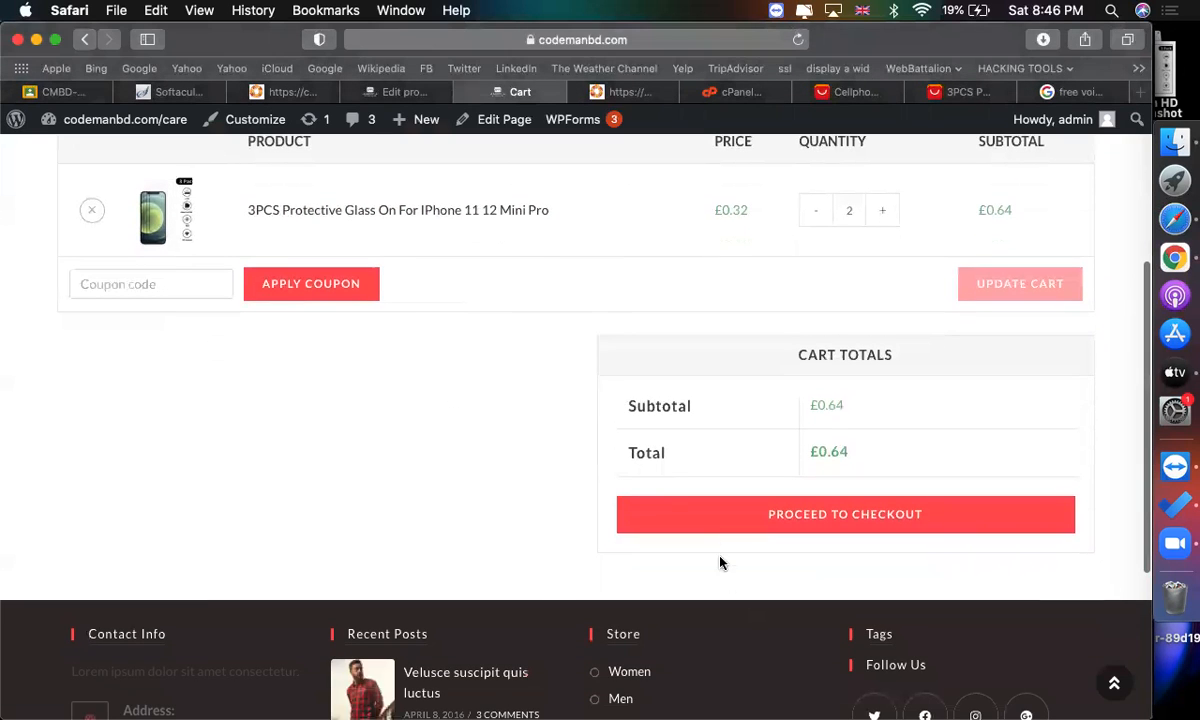
click(716, 528)
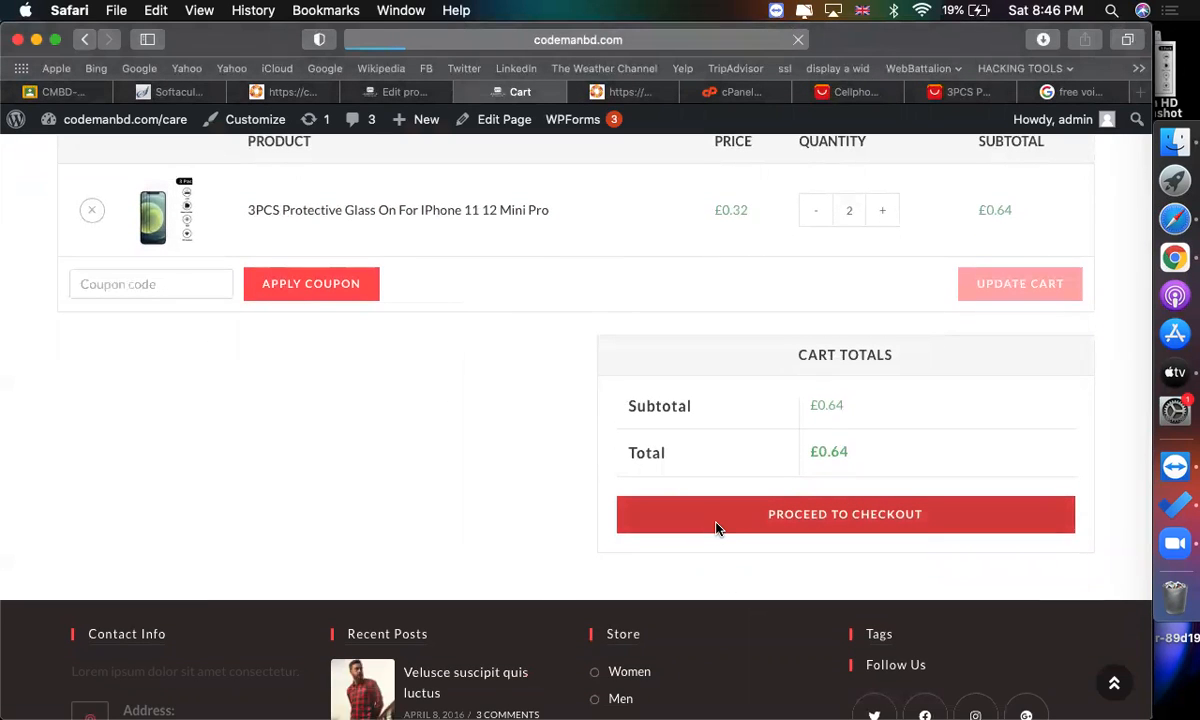
scroll(174, 440, down, 2)
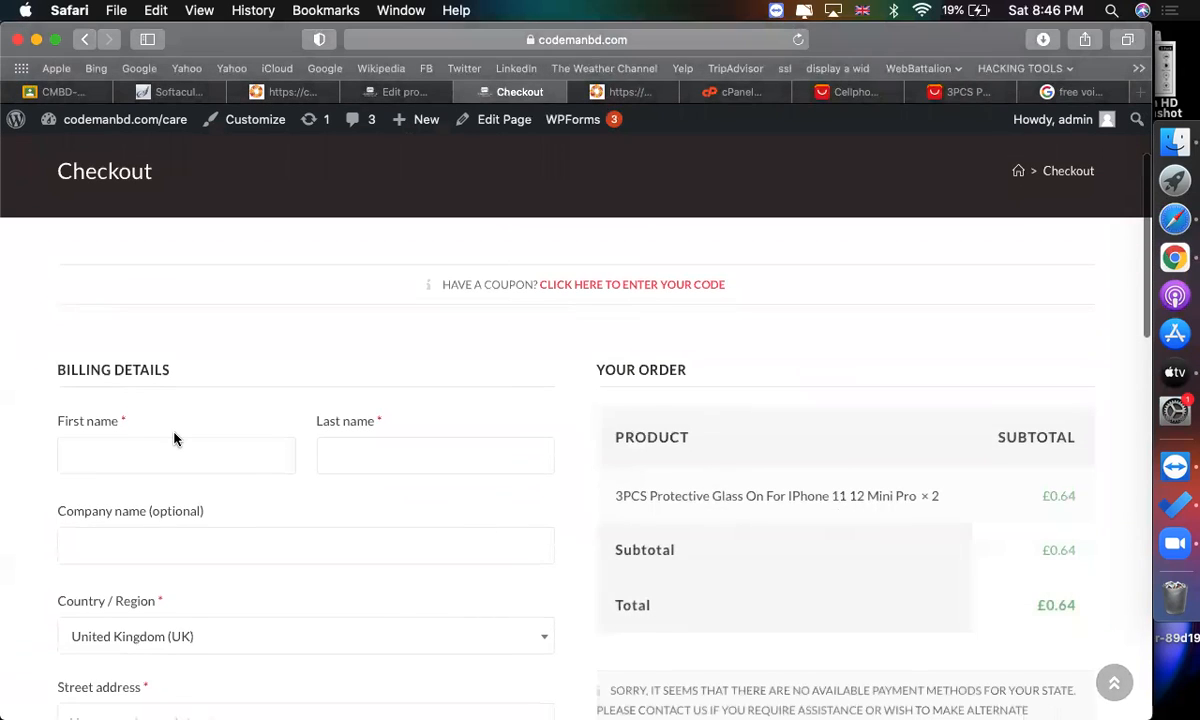
Examine the checkout billing fields and order summary.
scroll(174, 440, down, 1)
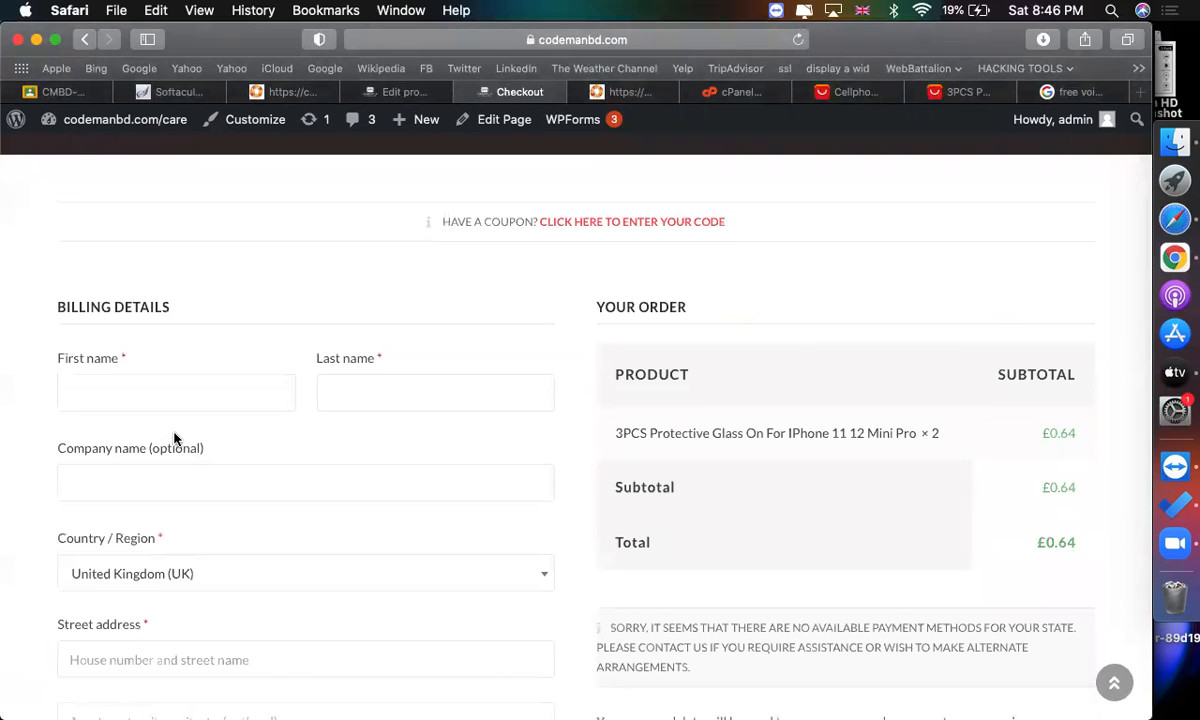
scroll(174, 435, down, 2)
scroll(152, 431, up, 3)
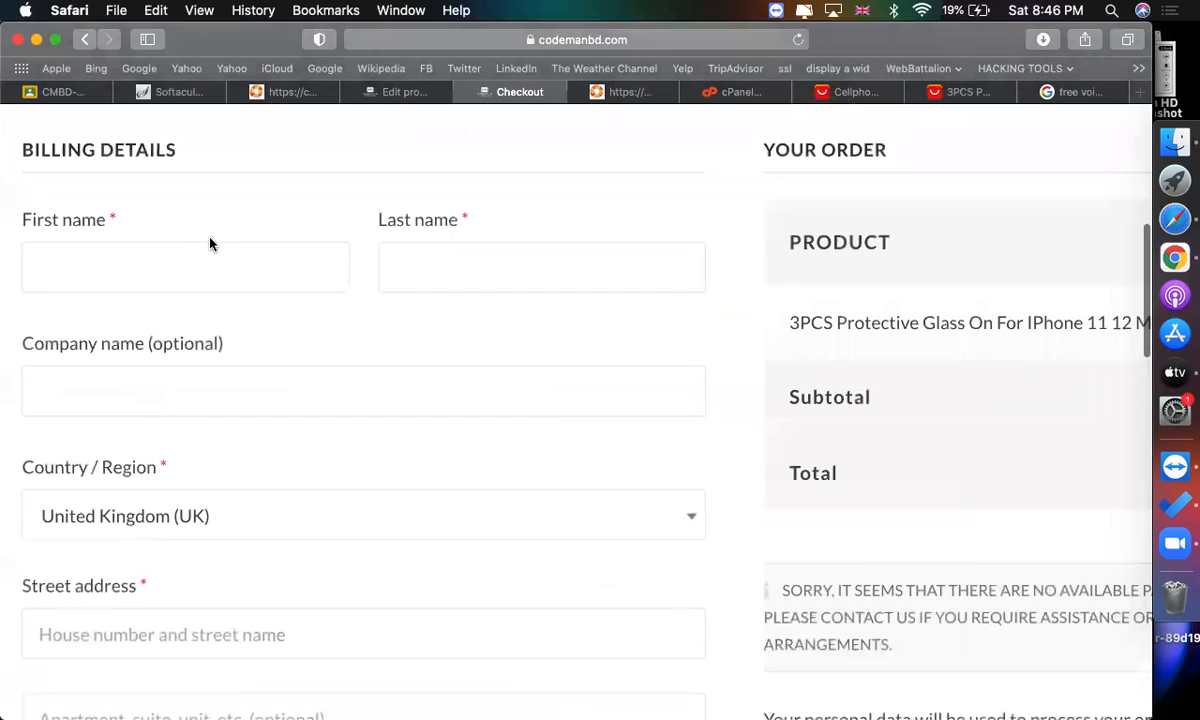
click(385, 262)
scroll(263, 405, down, 2)
click(190, 382)
click(230, 316)
scroll(200, 312, down, 3)
click(166, 310)
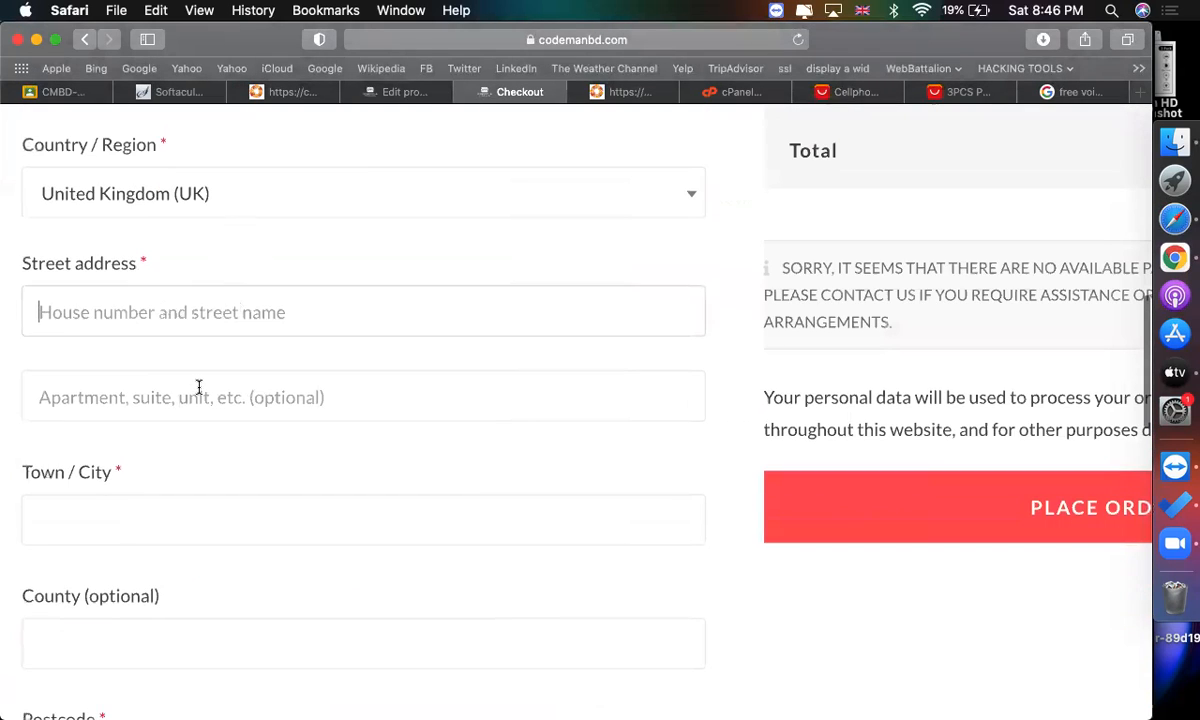
scroll(199, 388, down, 3)
click(153, 356)
scroll(160, 356, down, 3)
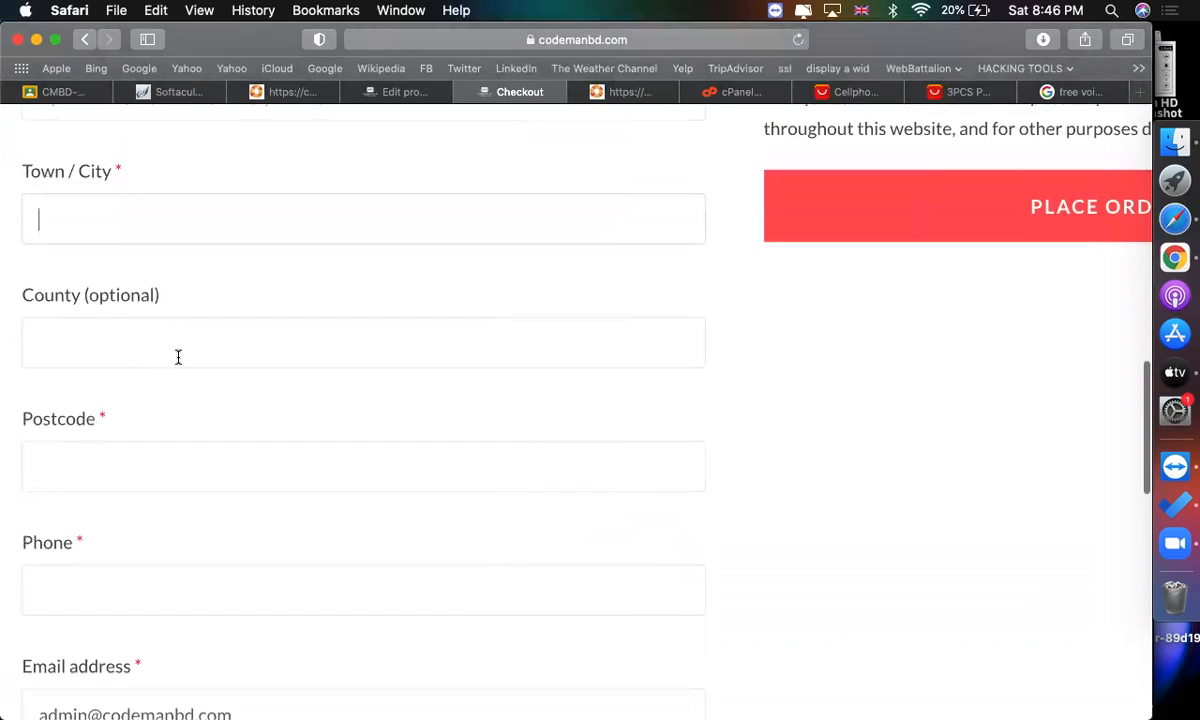
scroll(178, 357, down, 3)
scroll(603, 385, up, 4)
scroll(602, 385, down, 1)
scroll(700, 440, down, 1)
scroll(795, 515, up, 3)
scroll(835, 570, down, 2)
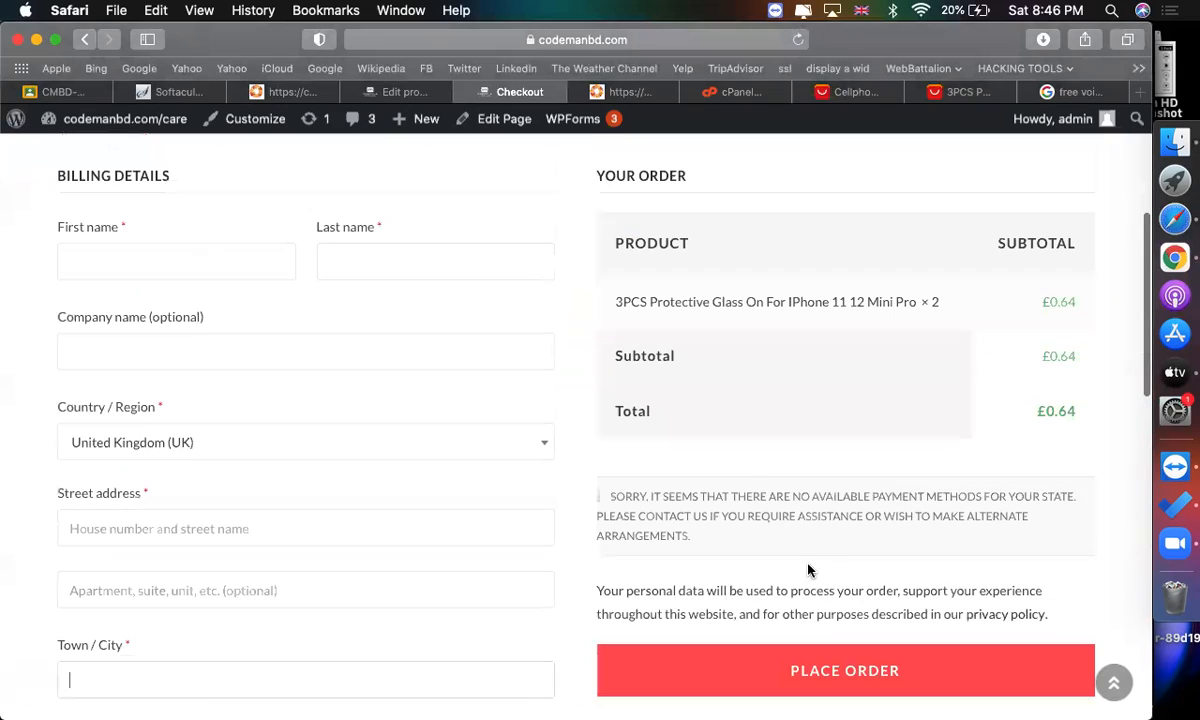
scroll(757, 535, down, 3)
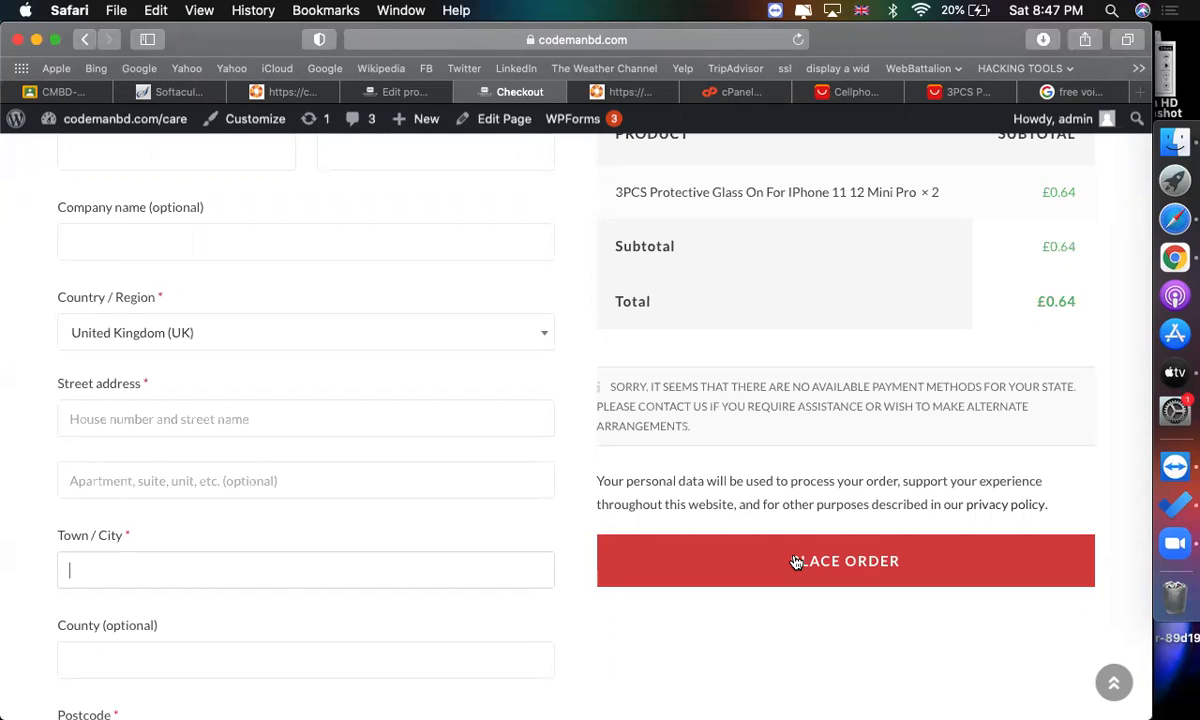
Try to place the order, then return to the product editor.
click(796, 561)
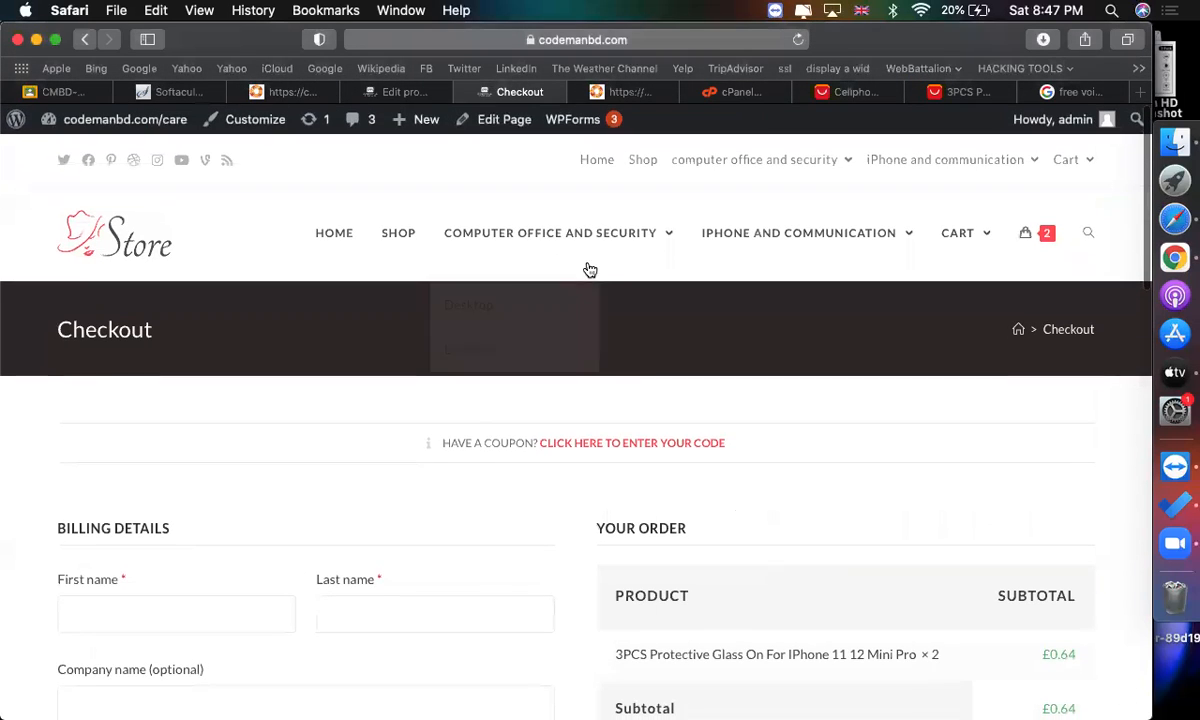
click(401, 93)
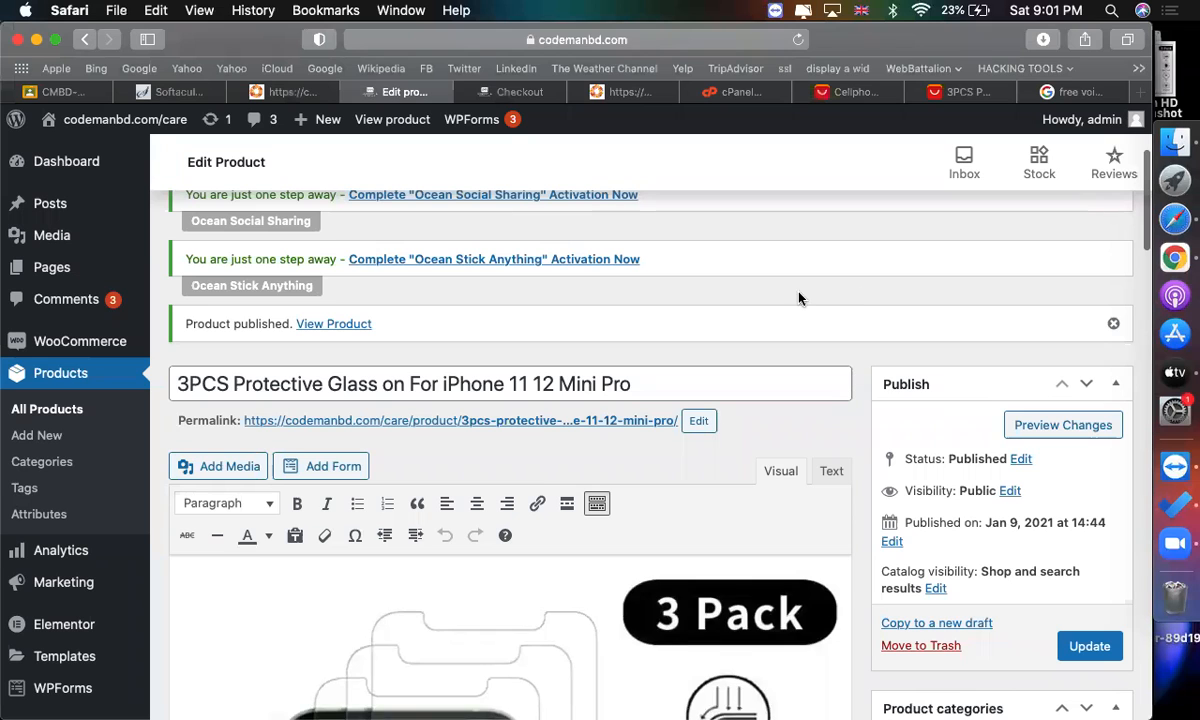
Open the storefront and browse the iPhone and communication category page.
click(497, 95)
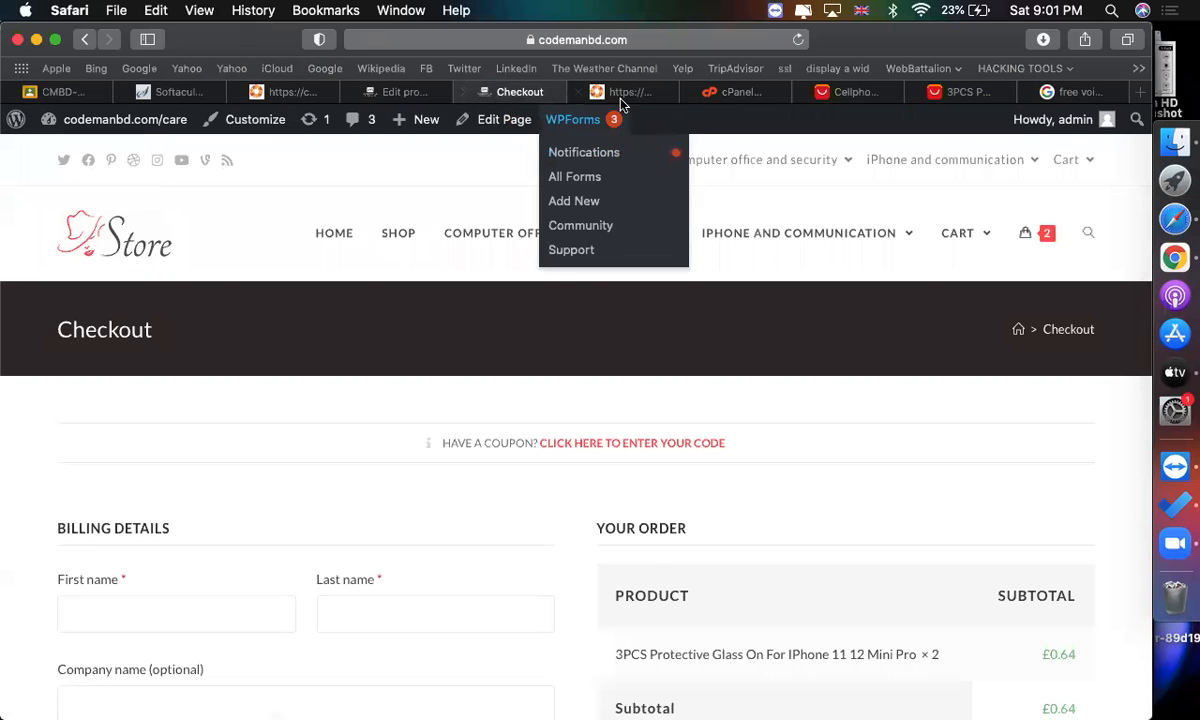
click(624, 91)
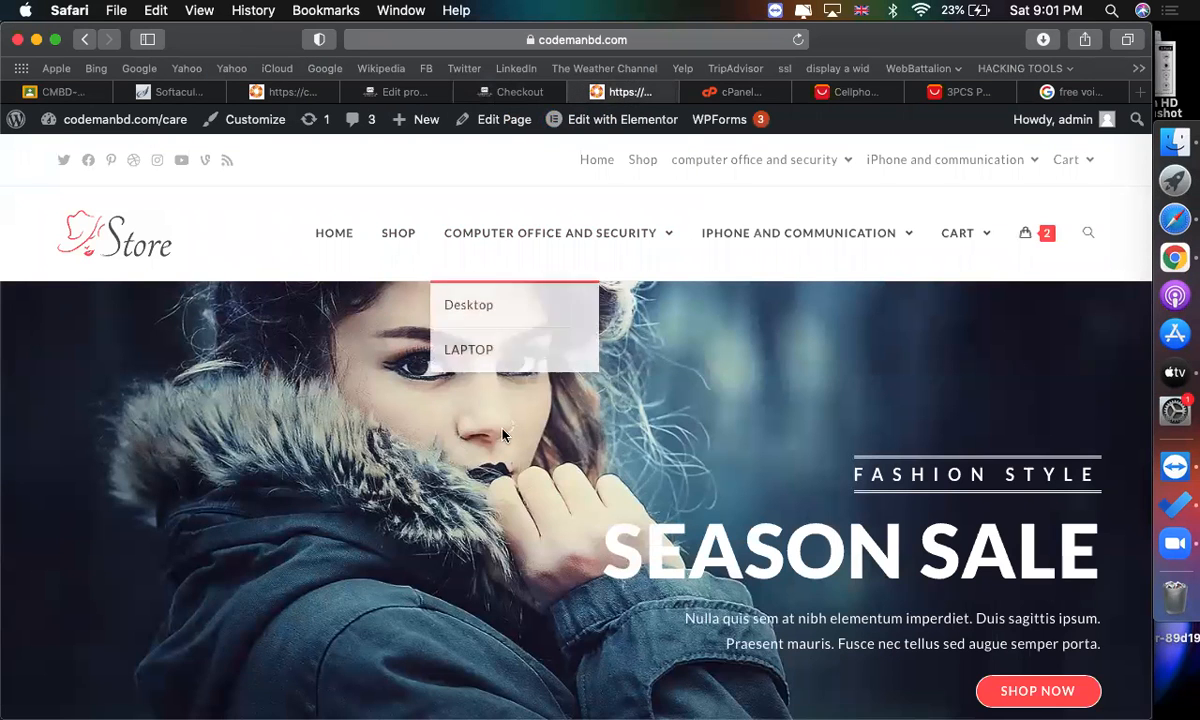
click(815, 236)
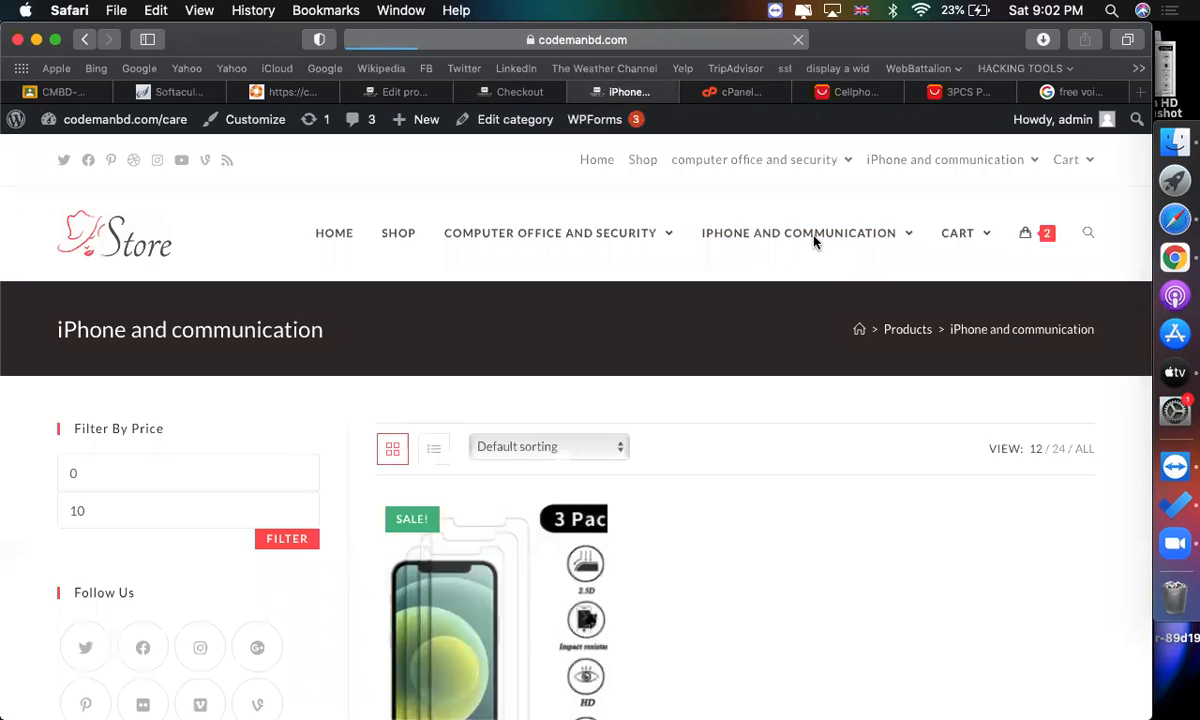
scroll(622, 364, down, 4)
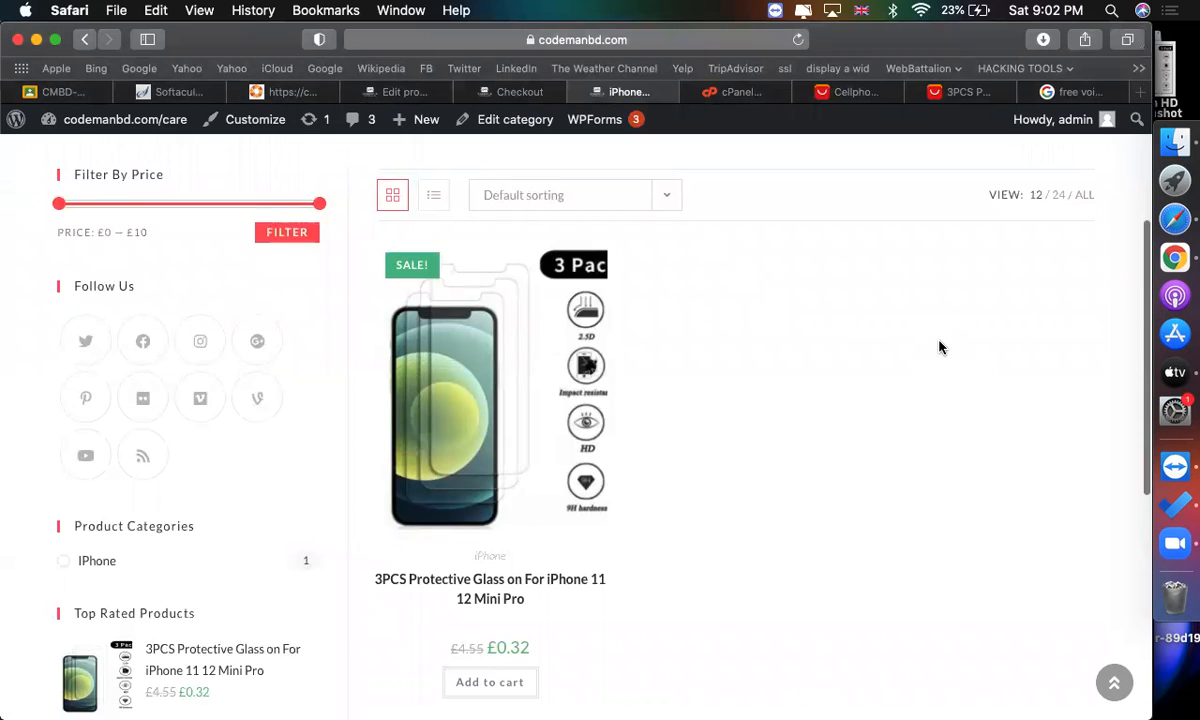
scroll(940, 347, up, 4)
scroll(766, 533, down, 8)
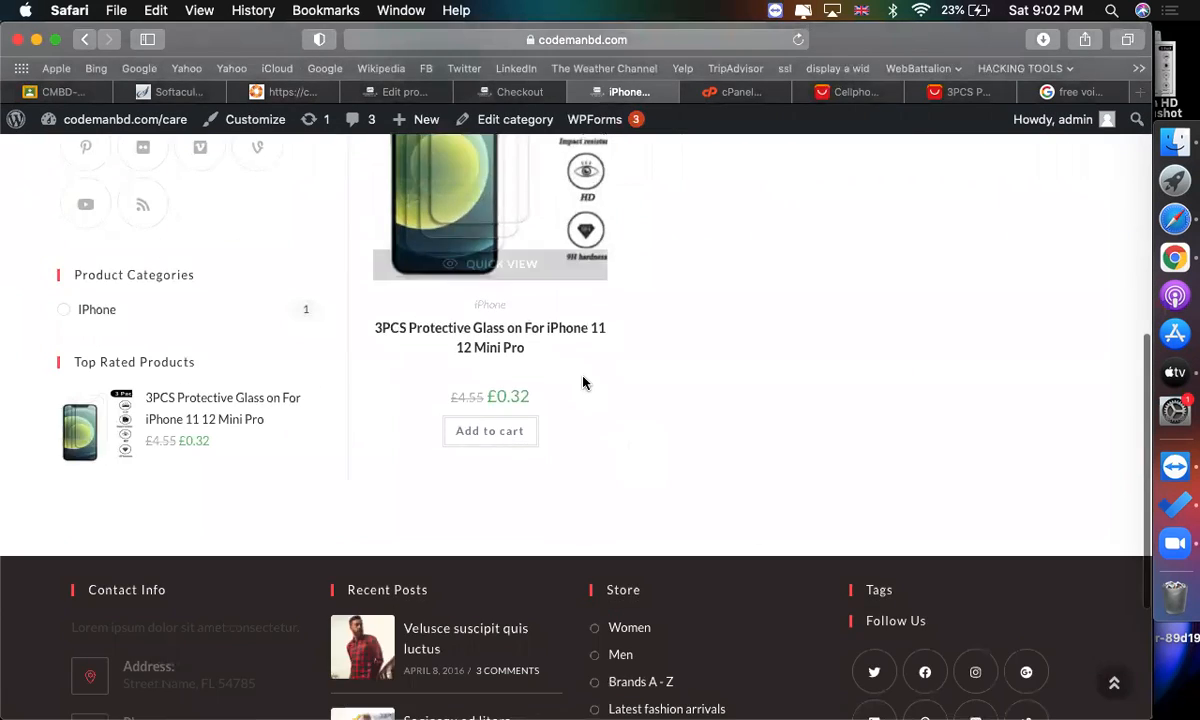
scroll(584, 383, up, 6)
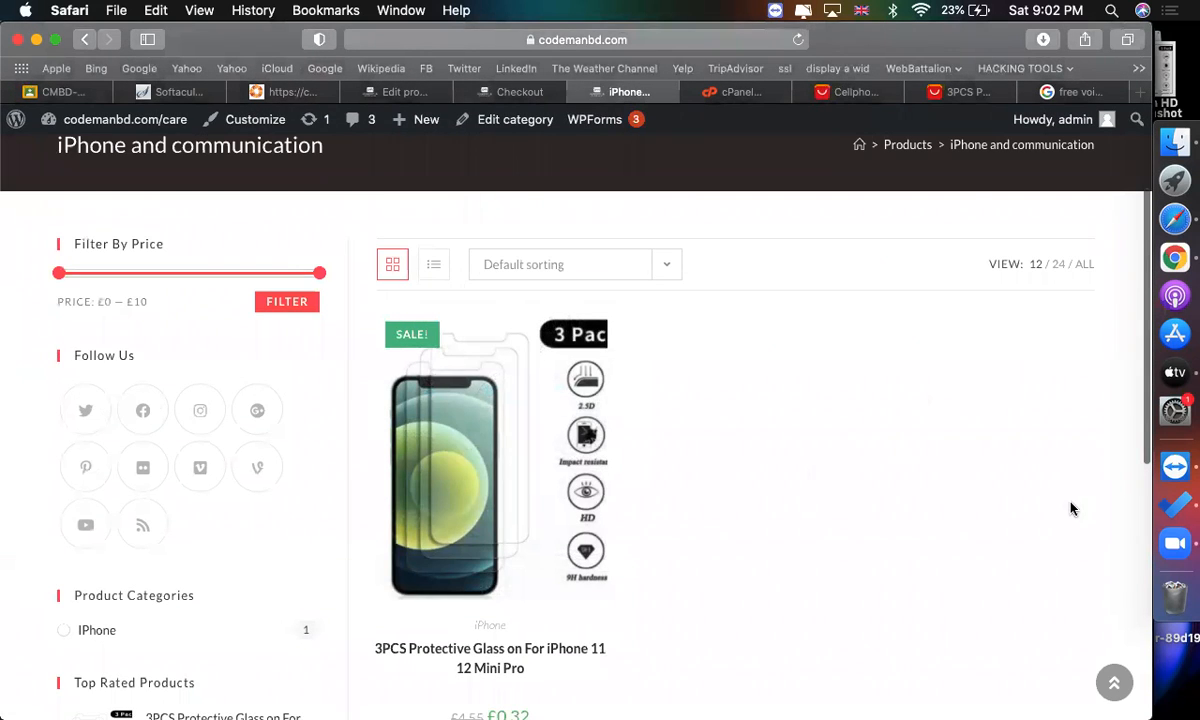
scroll(860, 429, up, 3)
Open the iPhone subcategory from the store menu and browse its product listing.
mouse_move(783, 285)
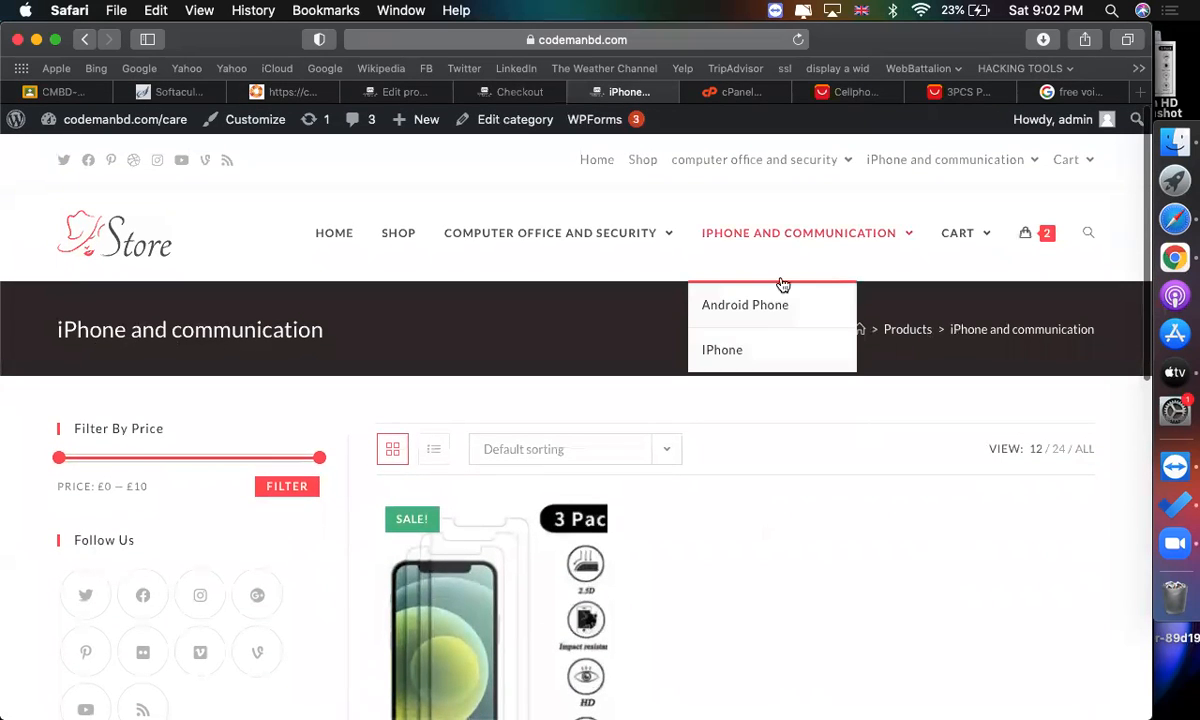
click(713, 347)
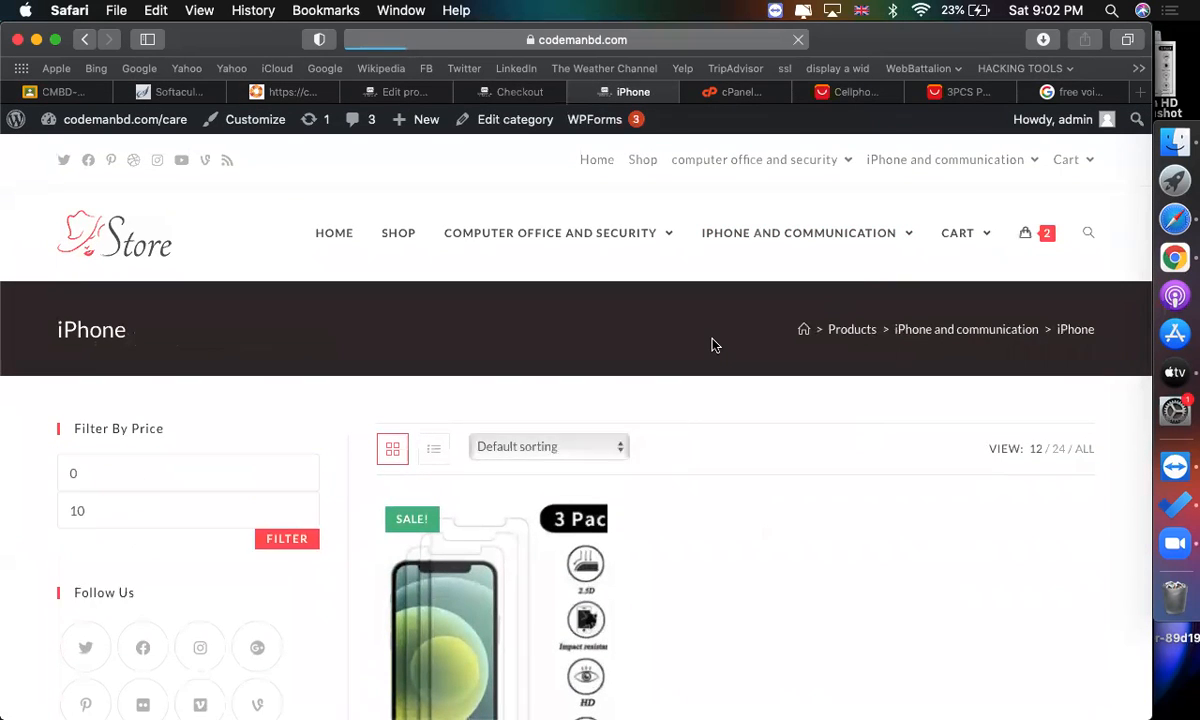
scroll(847, 614, down, 15)
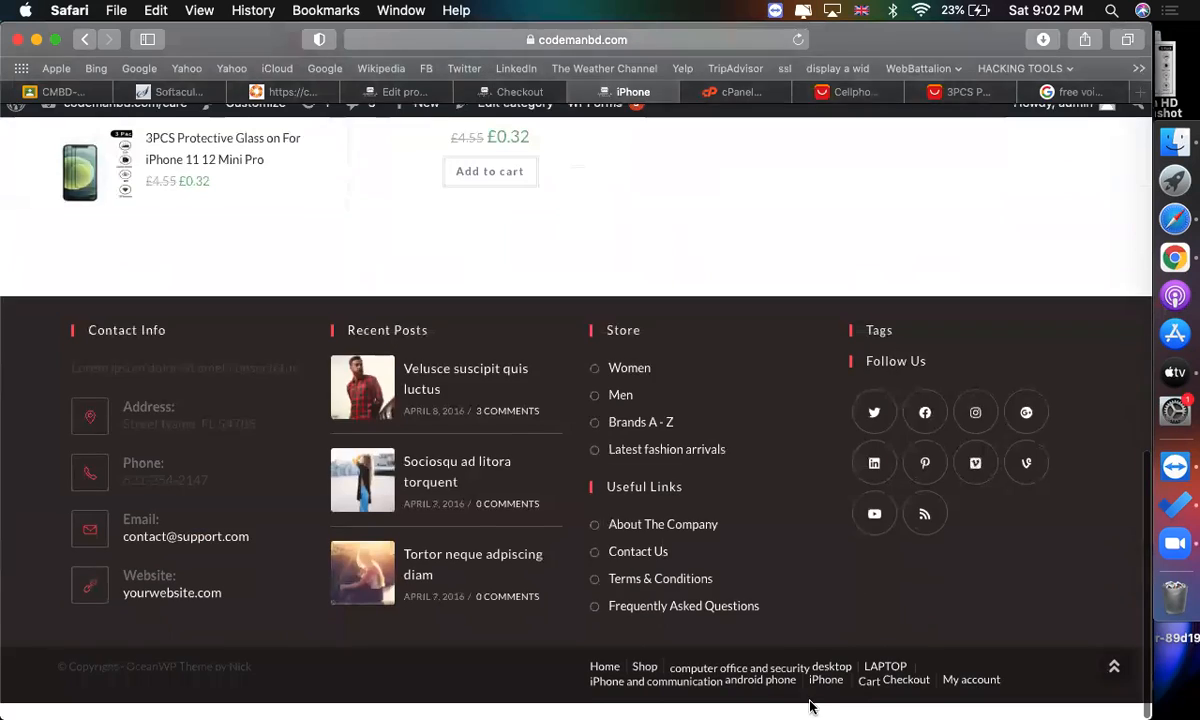
scroll(748, 389, up, 15)
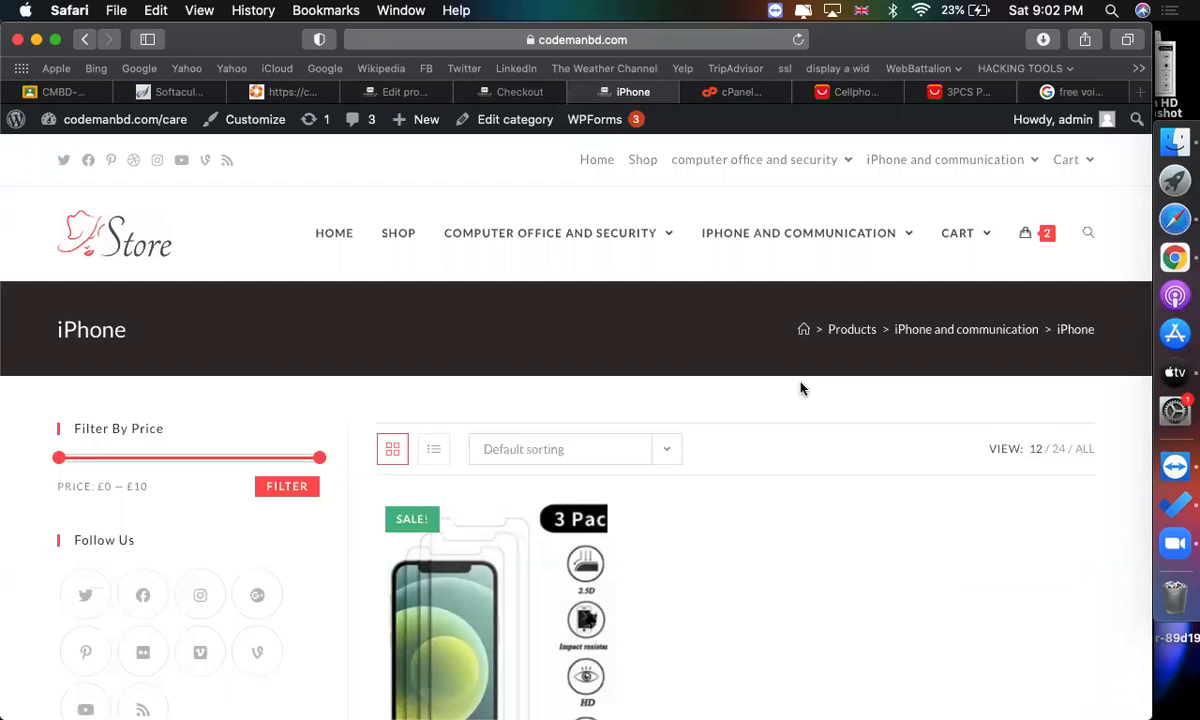
scroll(800, 388, down, 2)
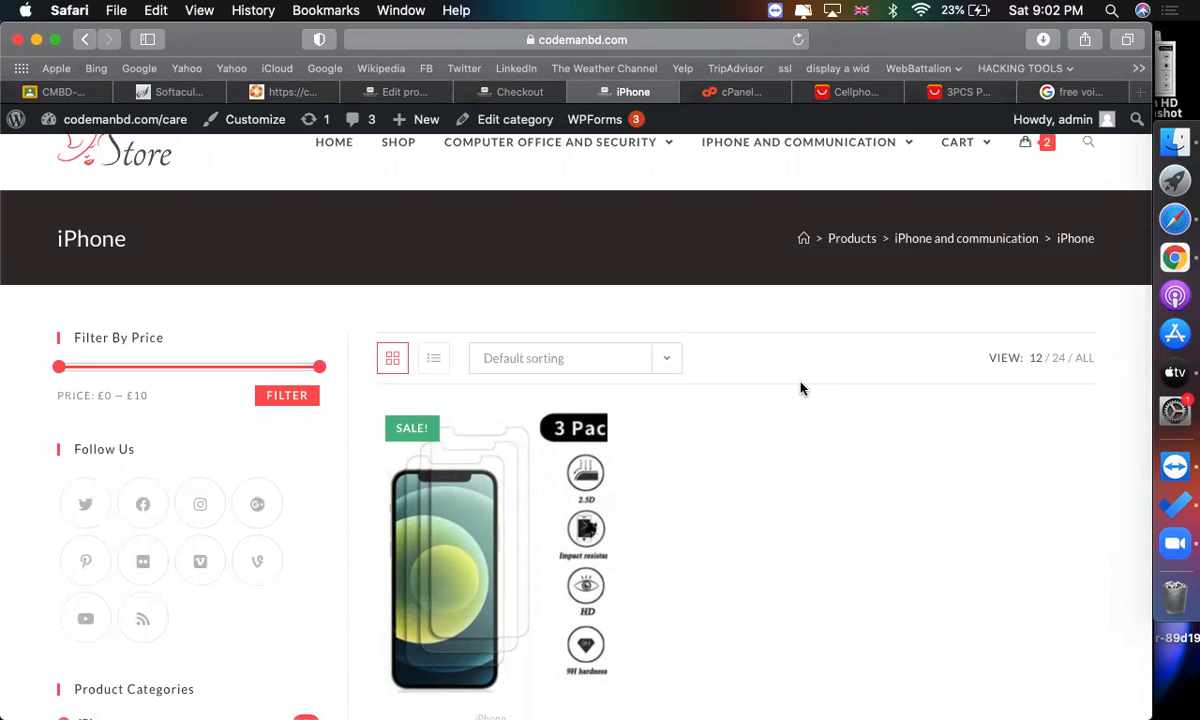
scroll(850, 400, up, 2)
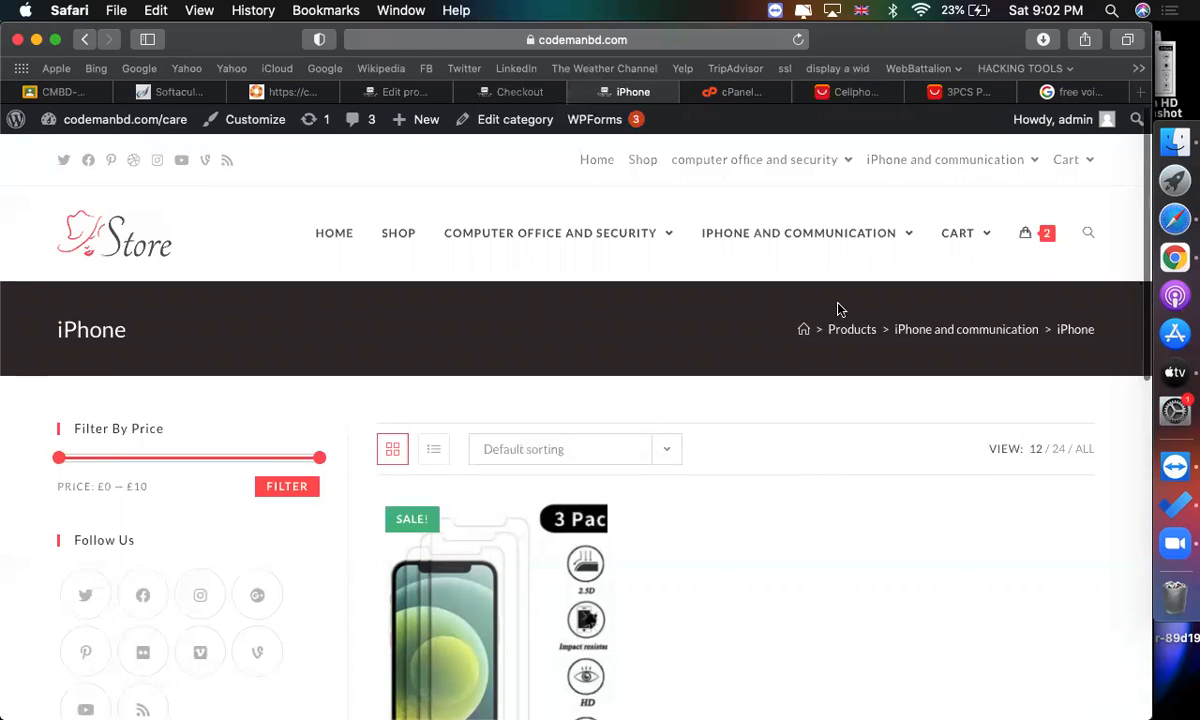
Return to the iPhone and communication category and filter it by the IPhone product category.
click(748, 236)
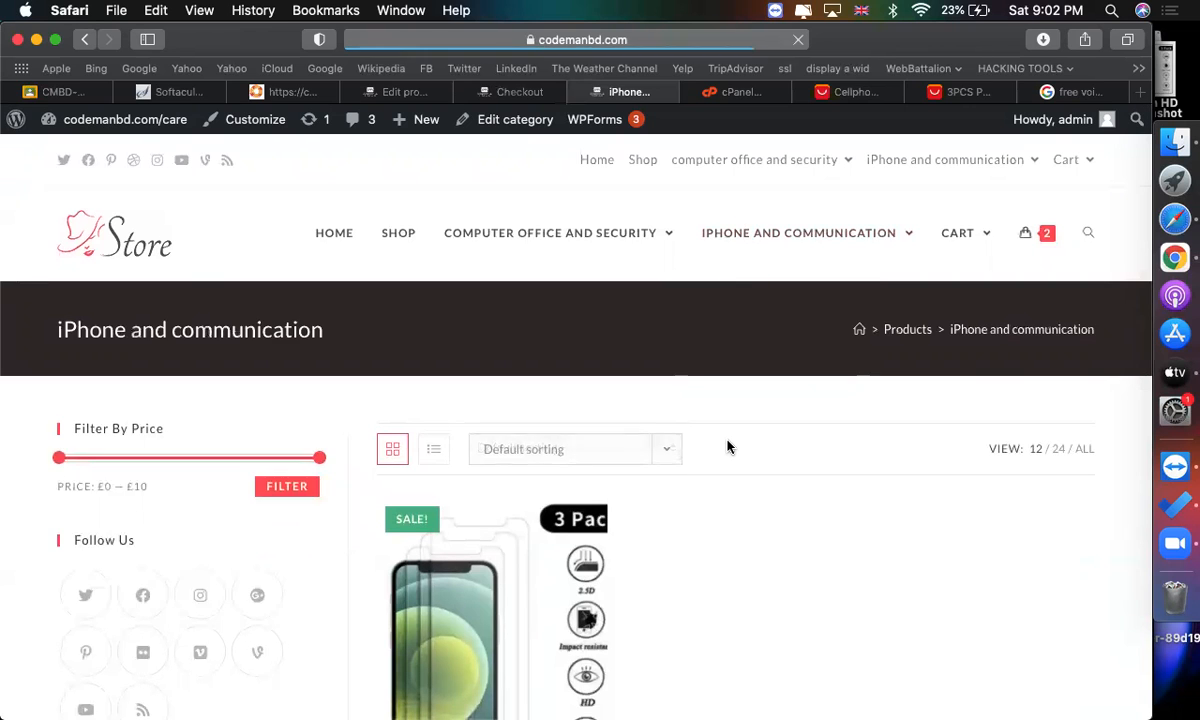
scroll(726, 447, down, 5)
scroll(690, 448, up, 2)
scroll(283, 357, up, 4)
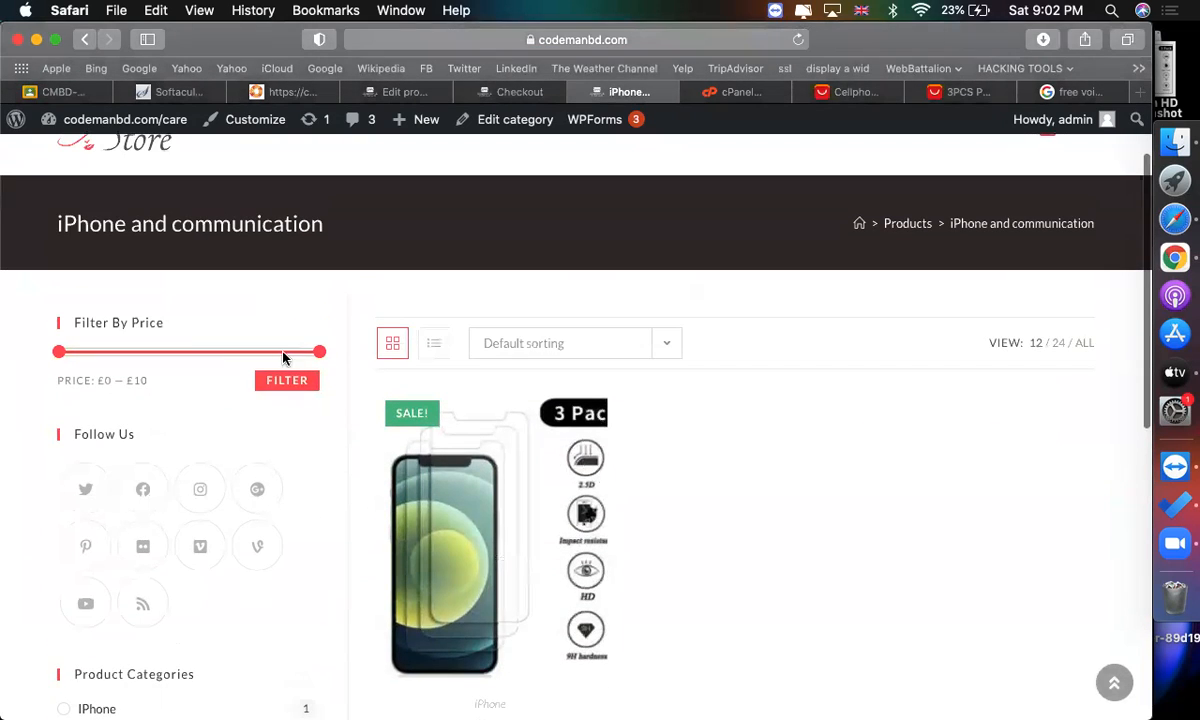
scroll(216, 352, down, 8)
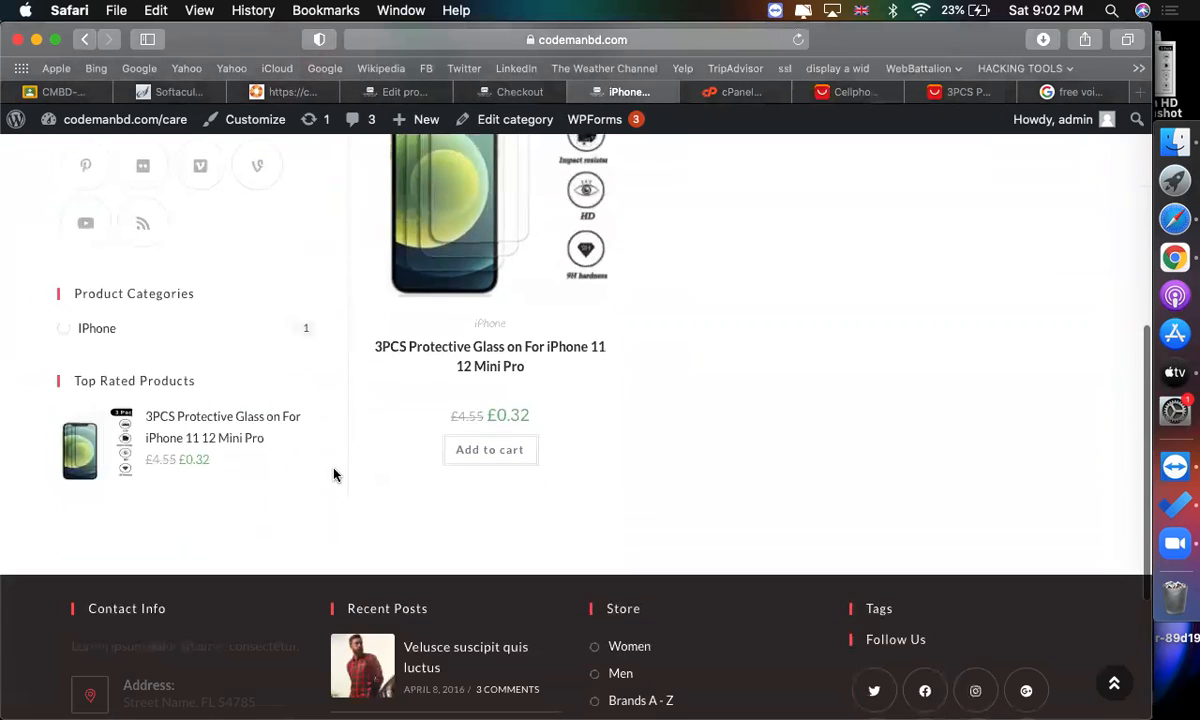
click(68, 330)
scroll(769, 461, down, 4)
scroll(769, 461, up, 4)
scroll(769, 461, down, 2)
scroll(769, 461, down, 5)
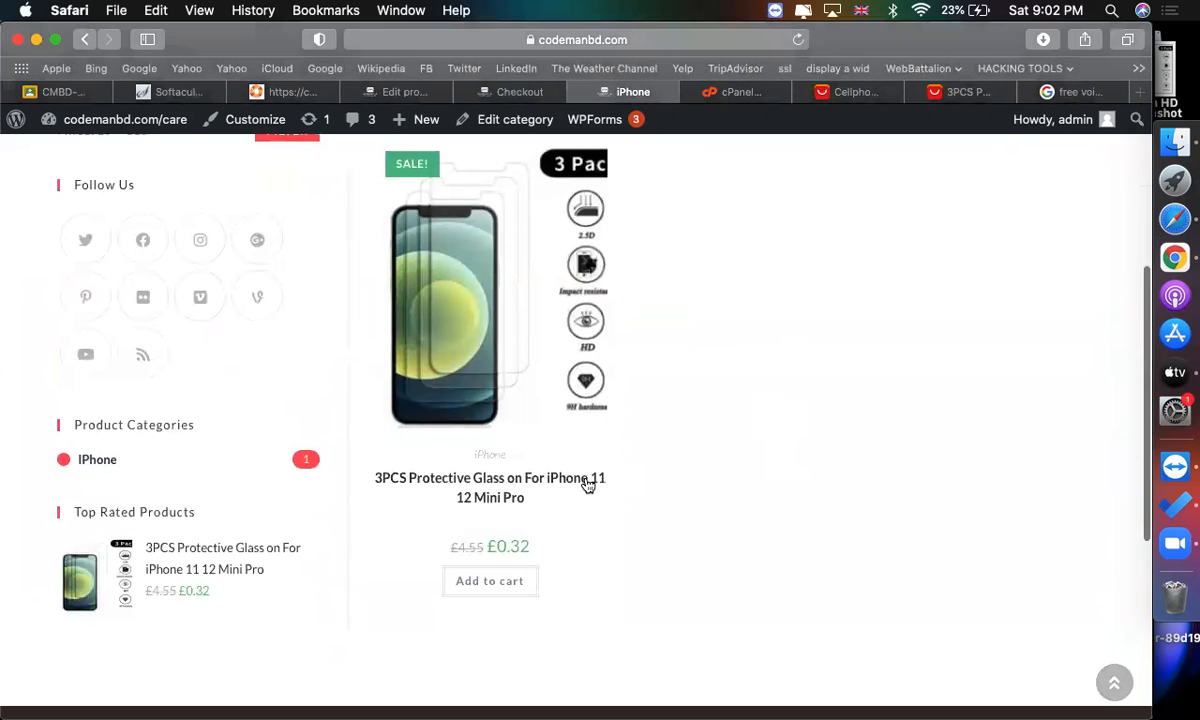
Open the 3PCS Protective Glass product page and review its price, stock and category details.
click(521, 489)
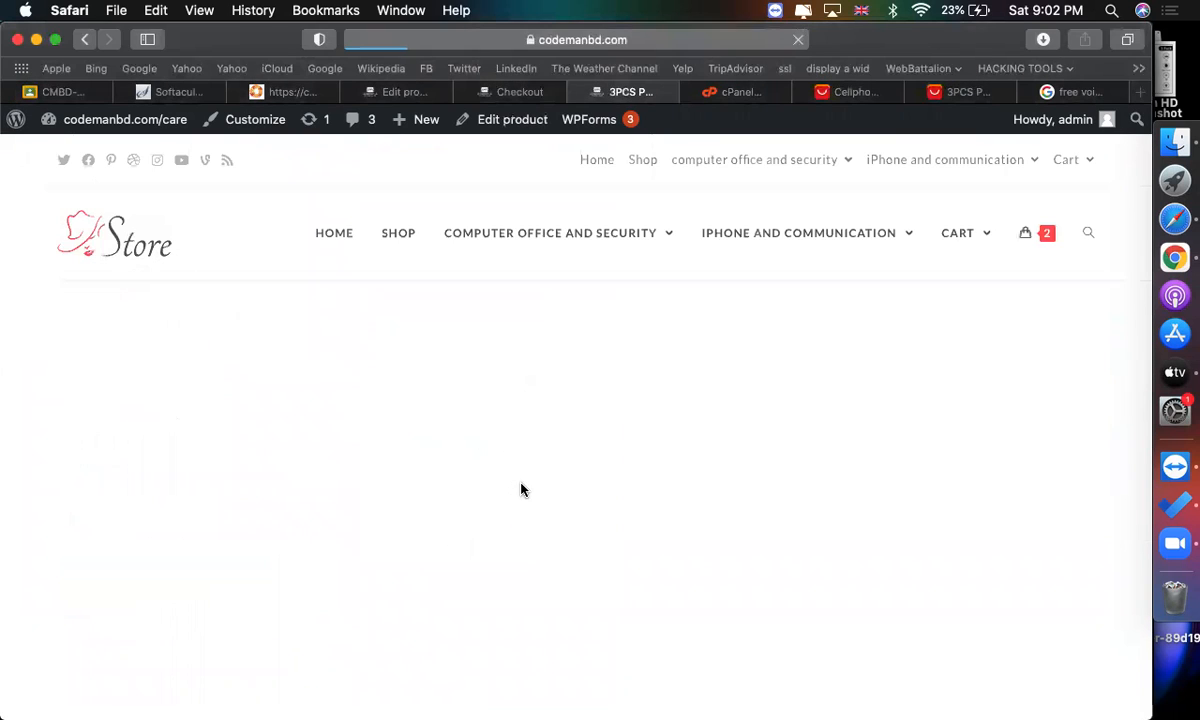
scroll(596, 567, down, 3)
scroll(596, 567, down, 3)
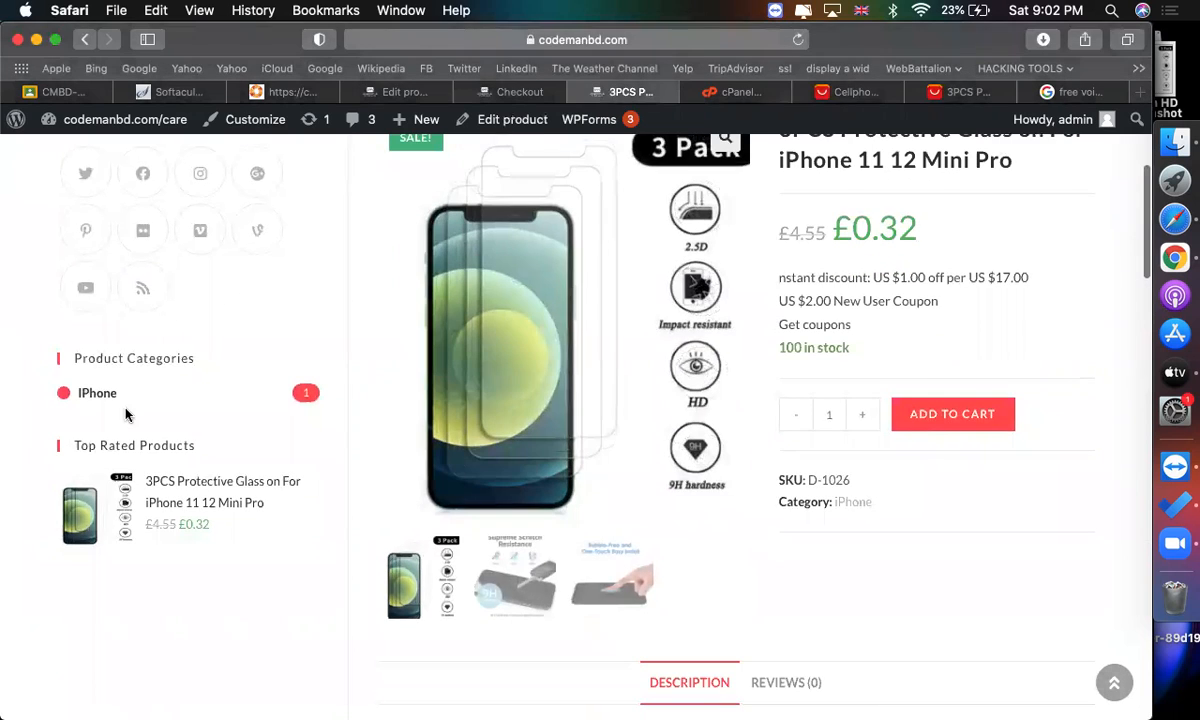
scroll(410, 407, up, 6)
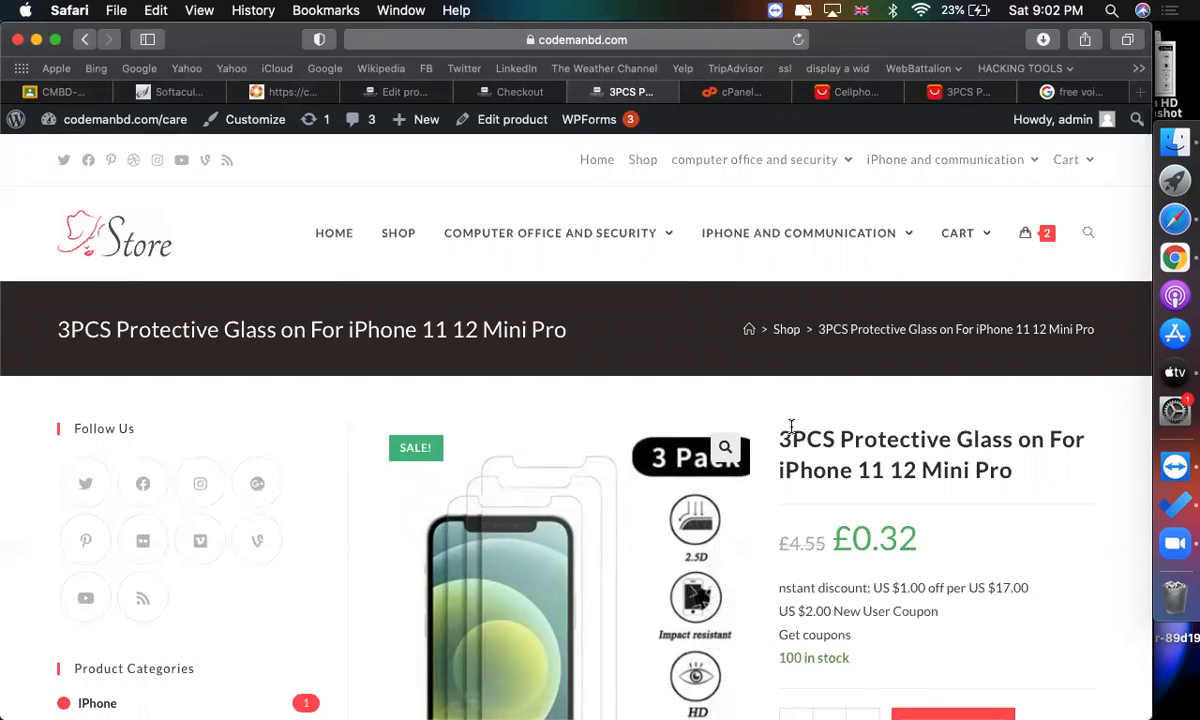
mouse_move(812, 240)
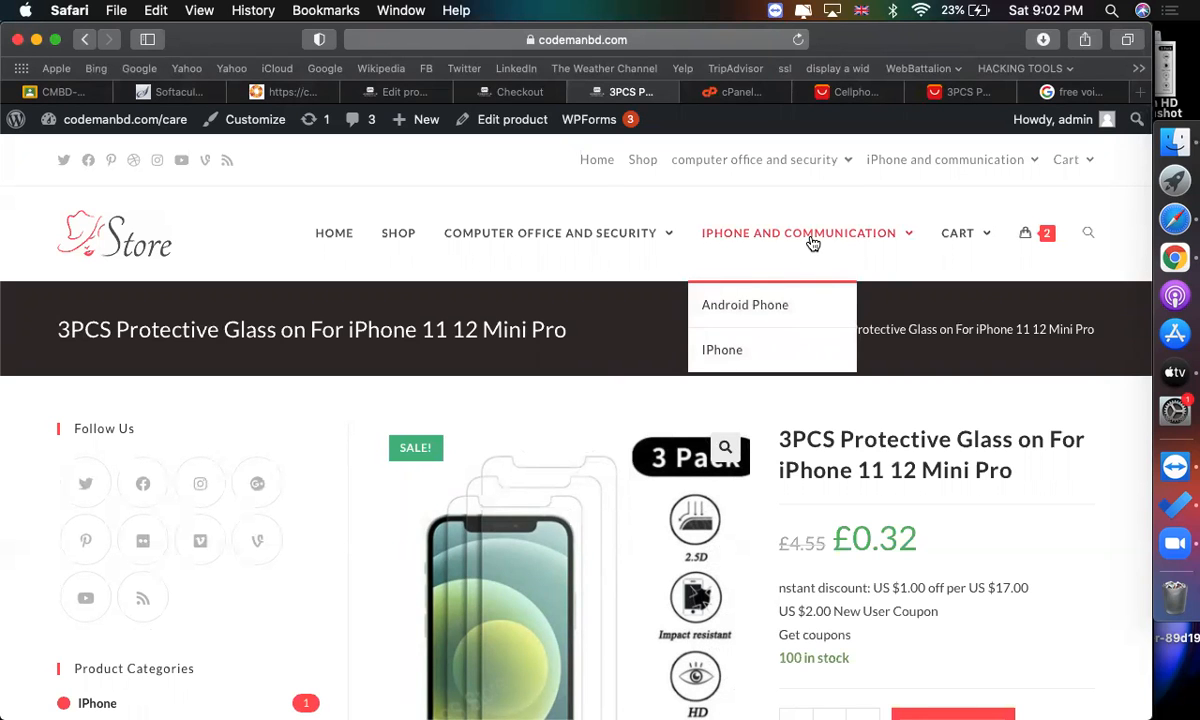
scroll(700, 400, down, 7)
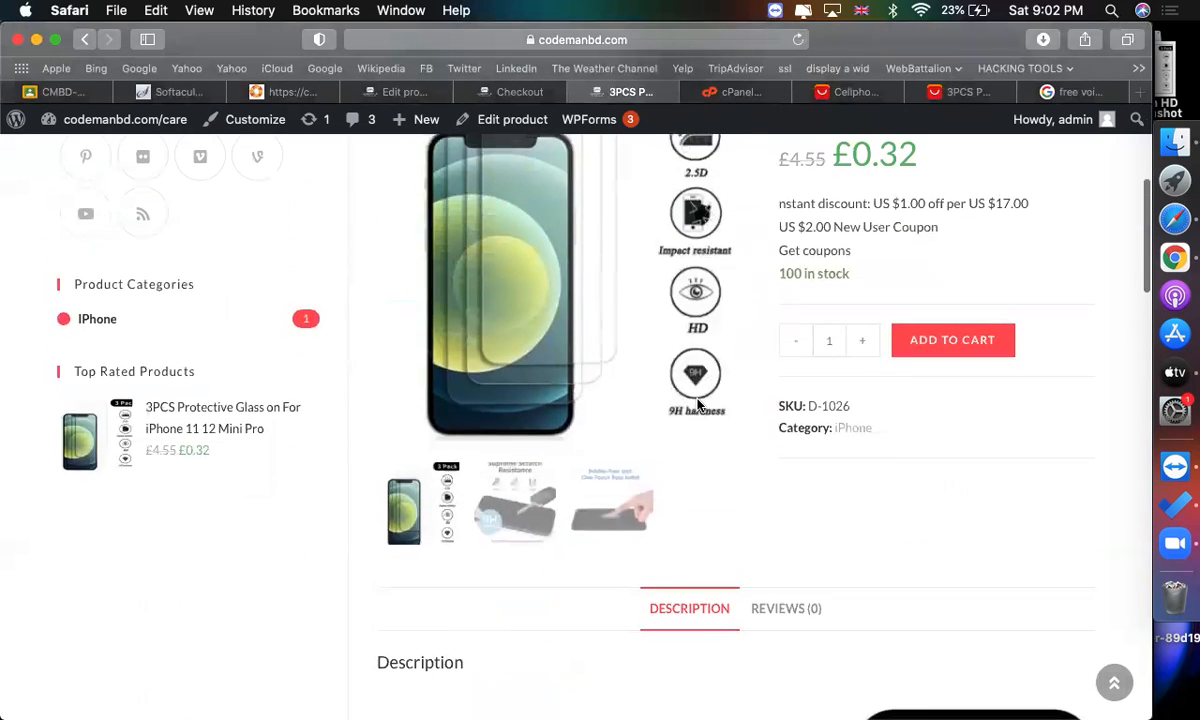
scroll(698, 403, up, 2)
scroll(698, 403, up, 6)
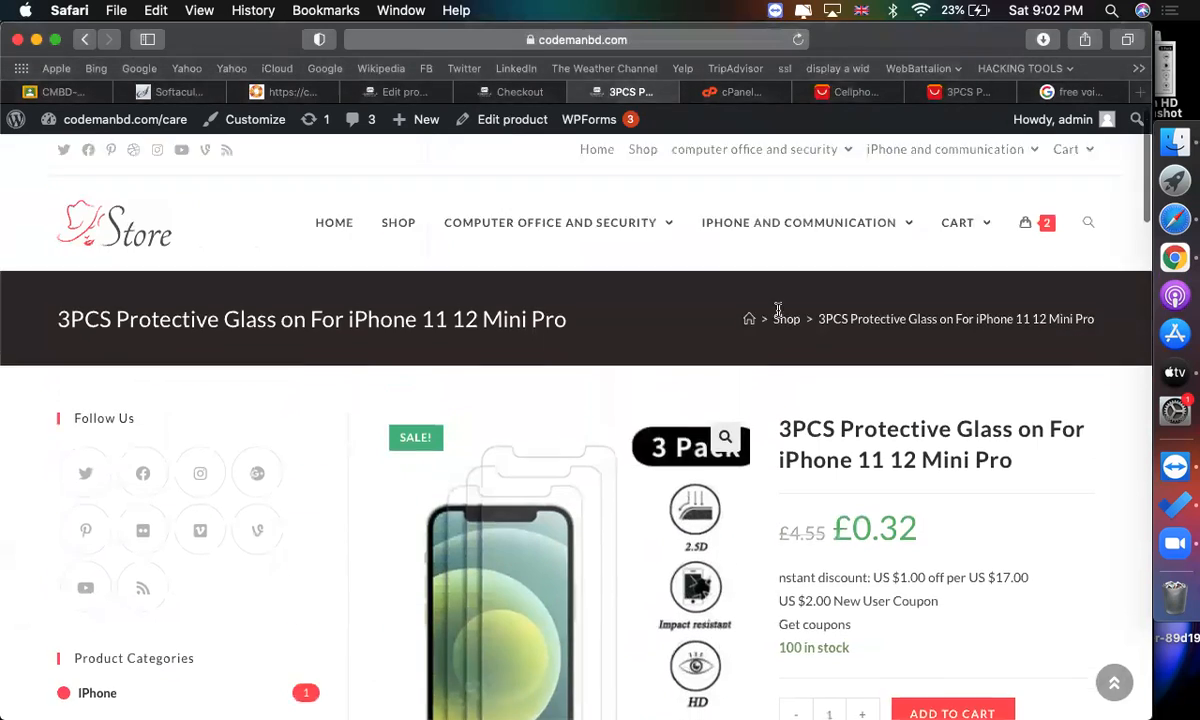
Go back to the iPhone and communication category page from the store menu.
click(813, 230)
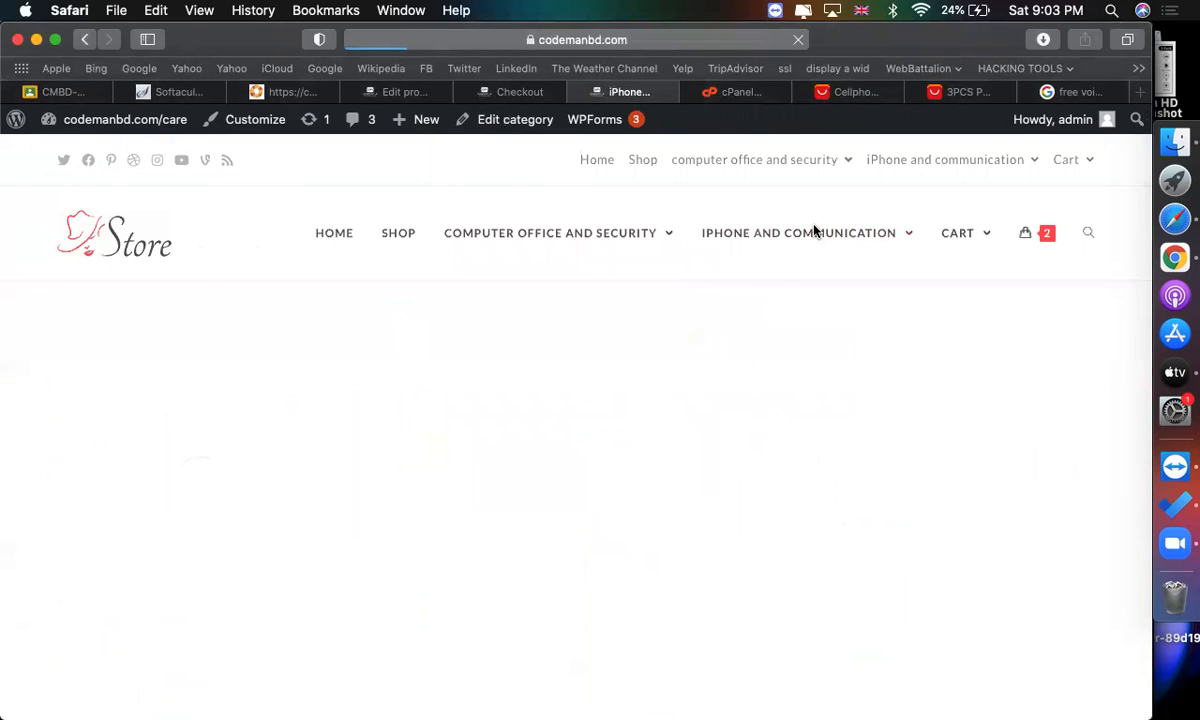
scroll(613, 570, down, 3)
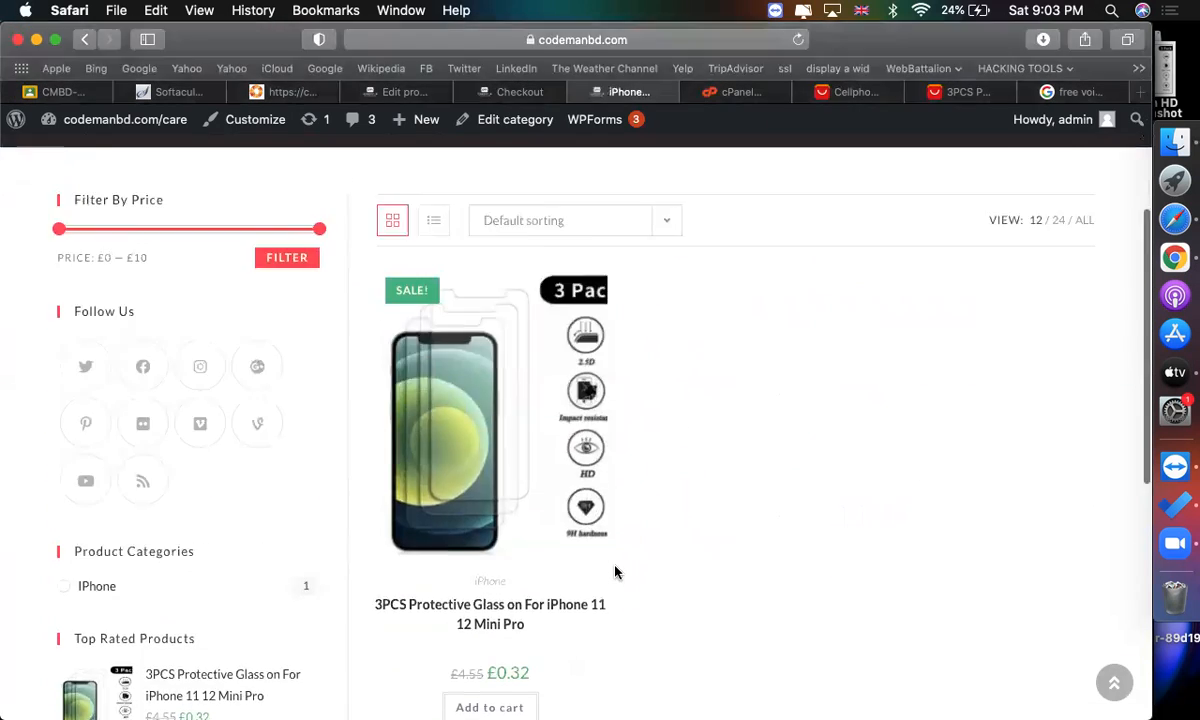
scroll(613, 570, up, 3)
Switch to the Google tab and open the developerszone.net website.
click(1085, 94)
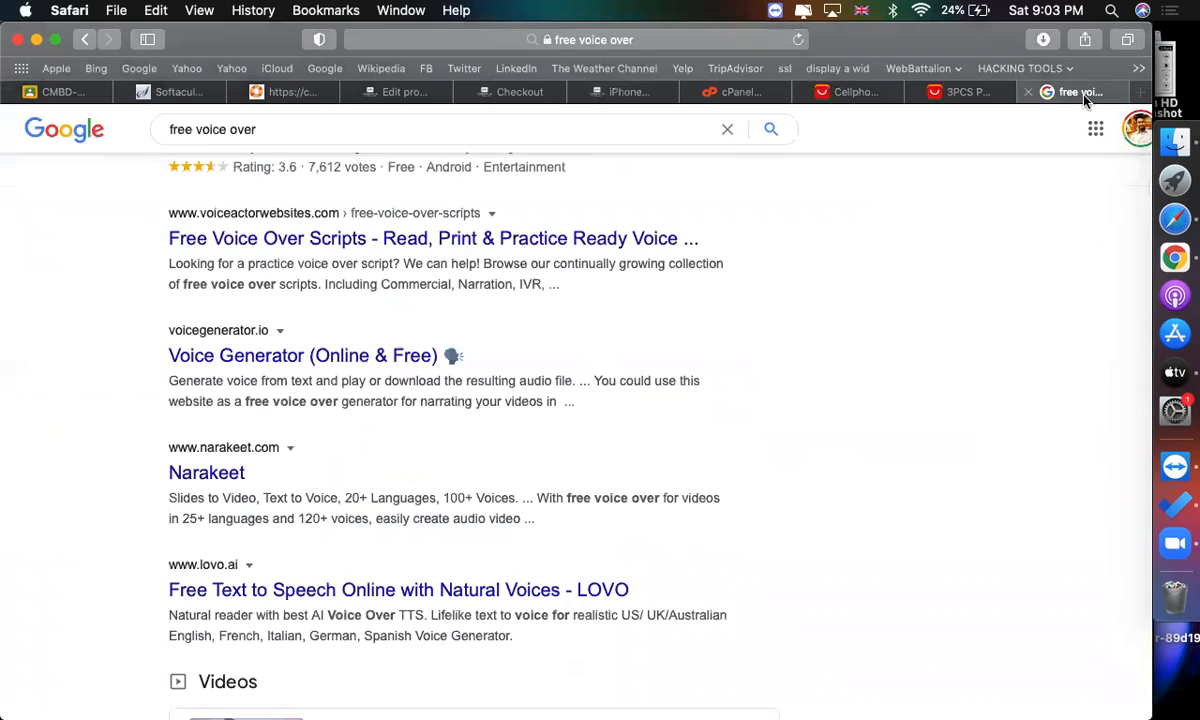
click(624, 39)
text(d)
key(Return)
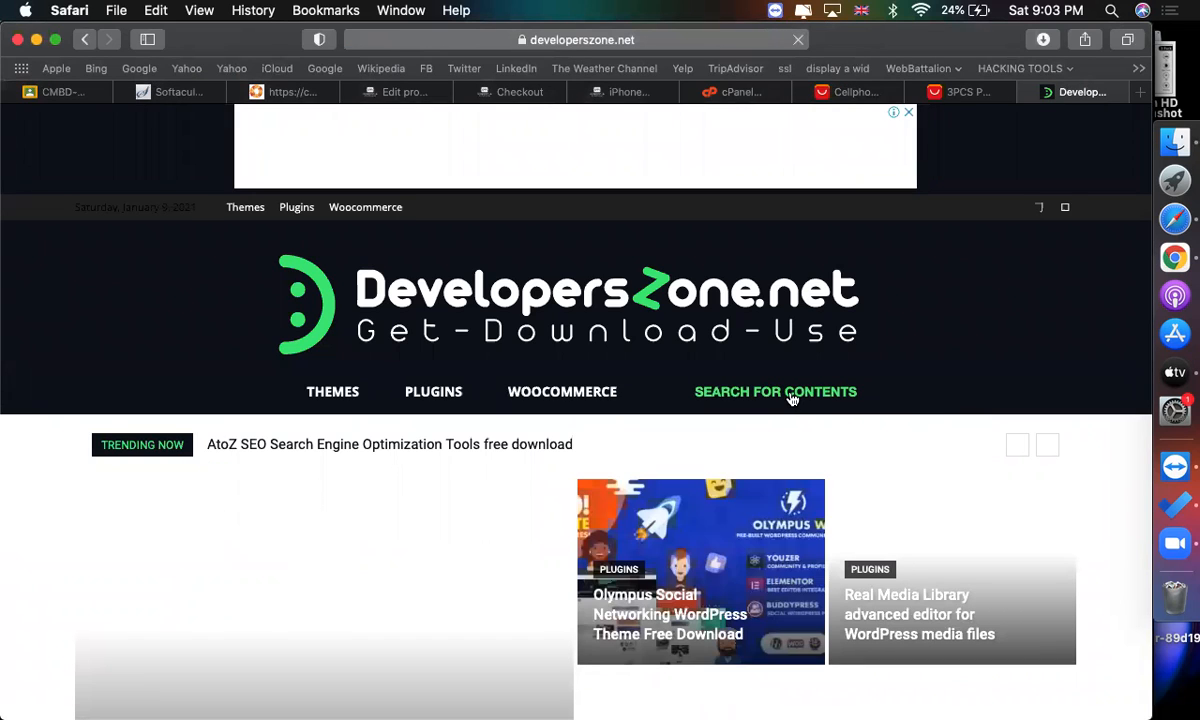
Search developerszone.net for elementor WooCommerce.
click(791, 399)
text(elementor wooc)
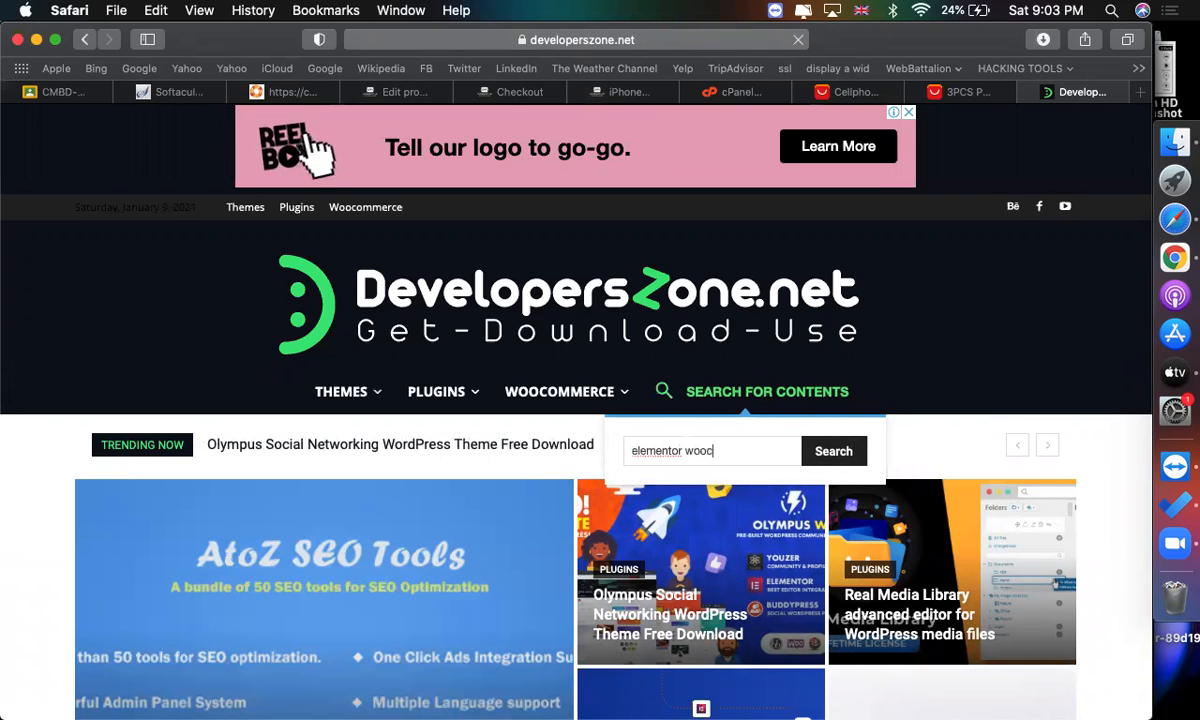
key(Down)
key(Return)
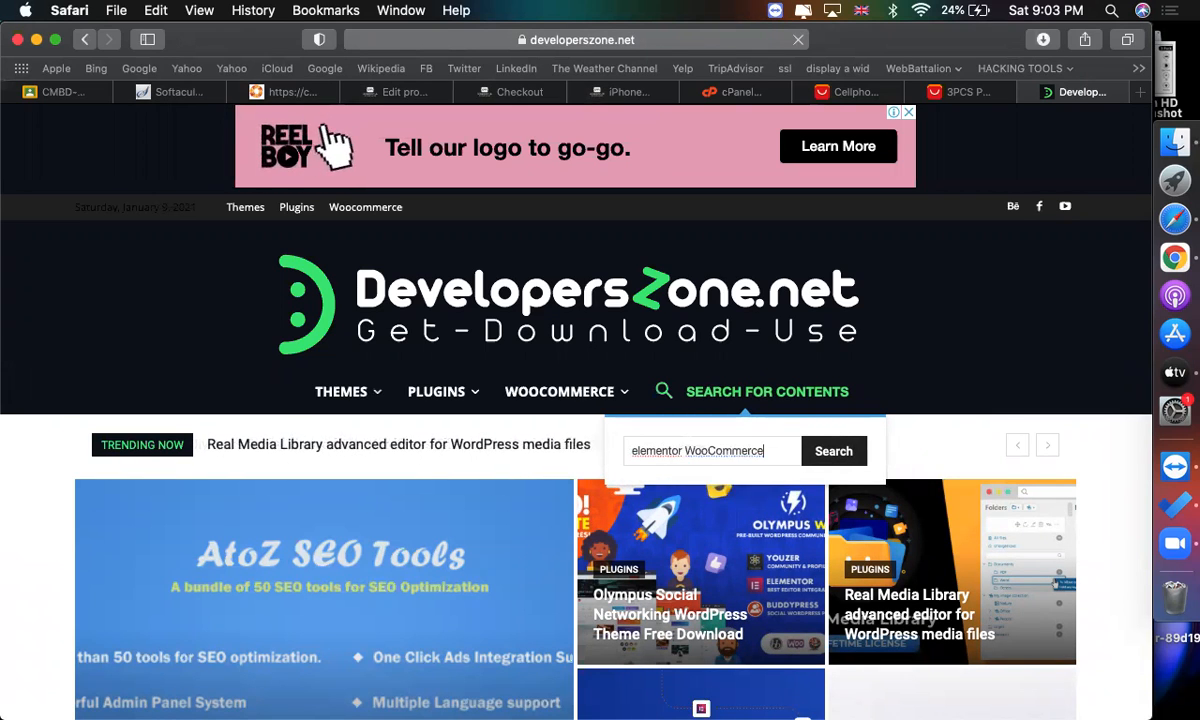
key(Return)
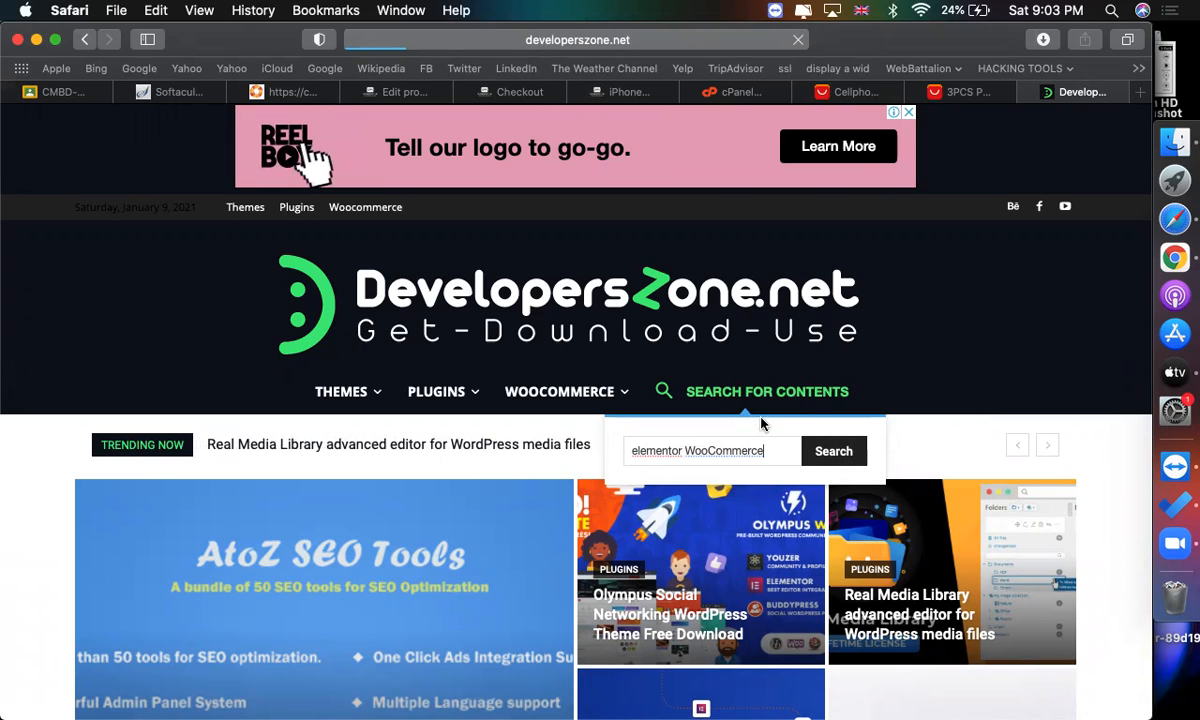
click(825, 459)
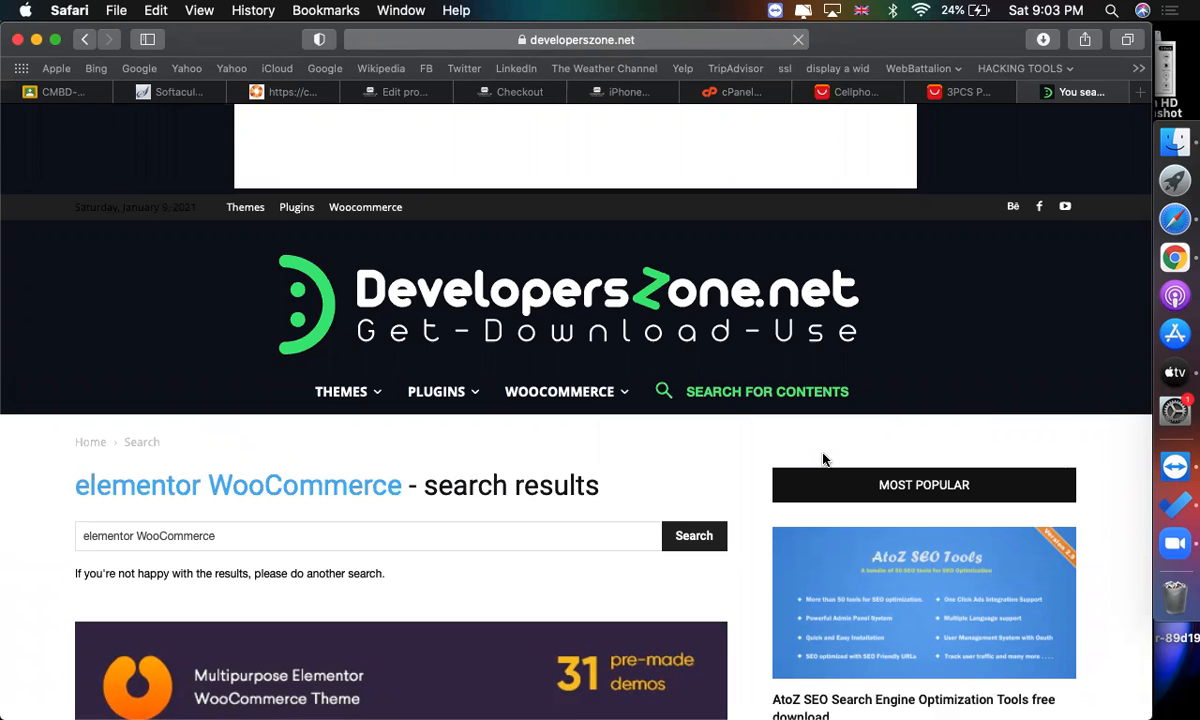
Scroll through the elementor WooCommerce search results.
scroll(731, 484, down, 15)
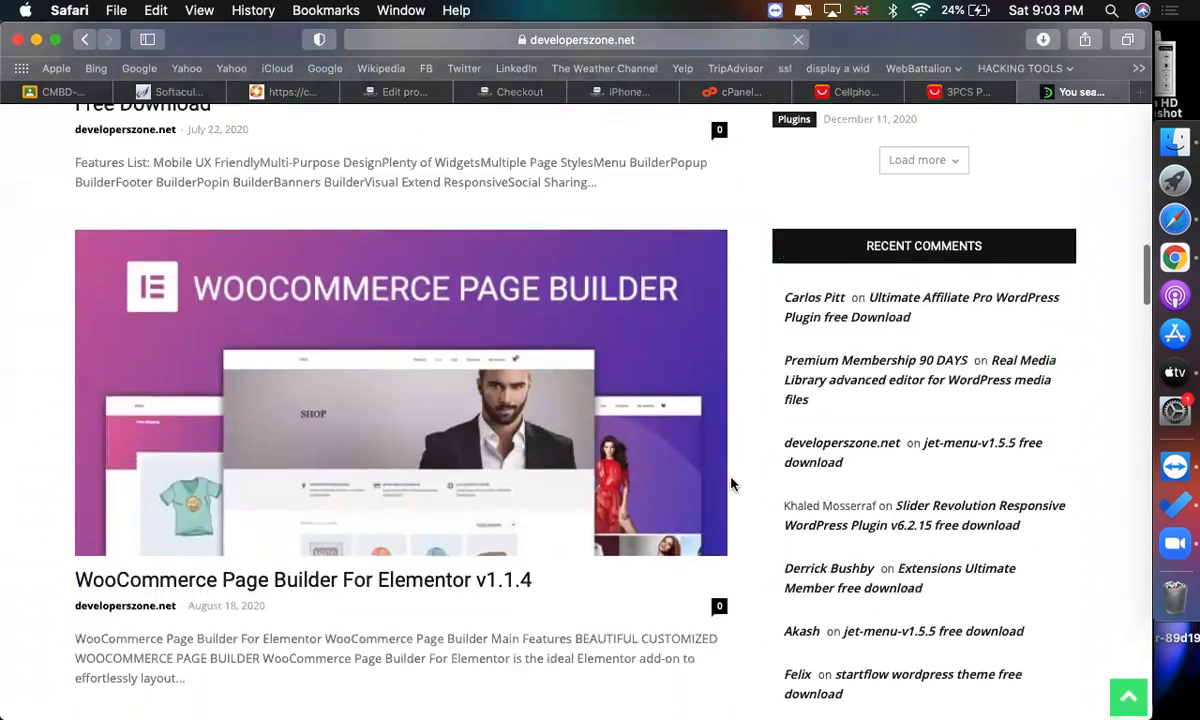
scroll(731, 484, down, 1)
scroll(563, 380, up, 1)
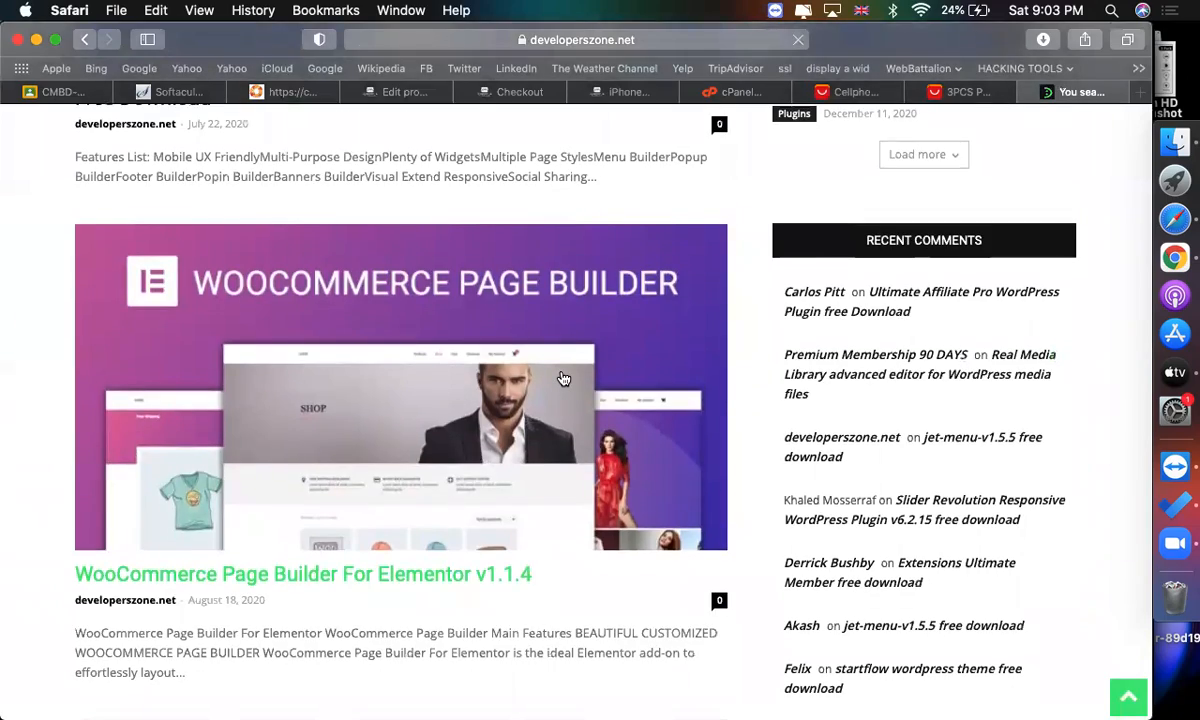
scroll(563, 380, up, 8)
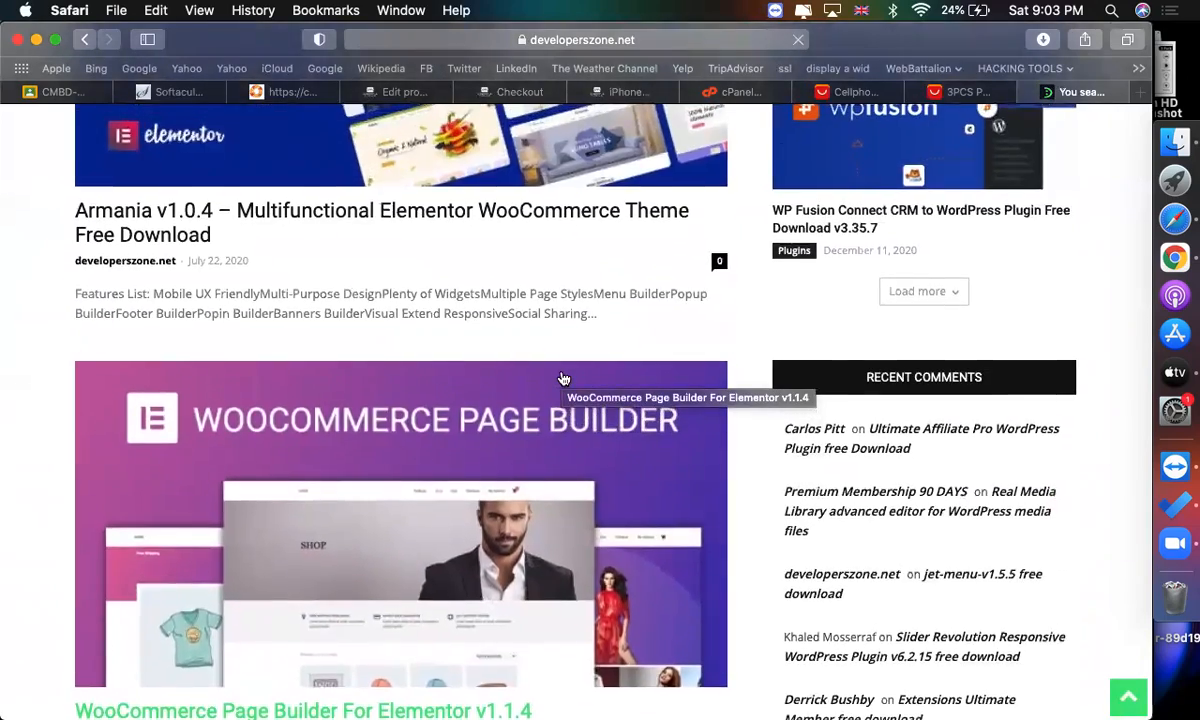
scroll(563, 378, up, 5)
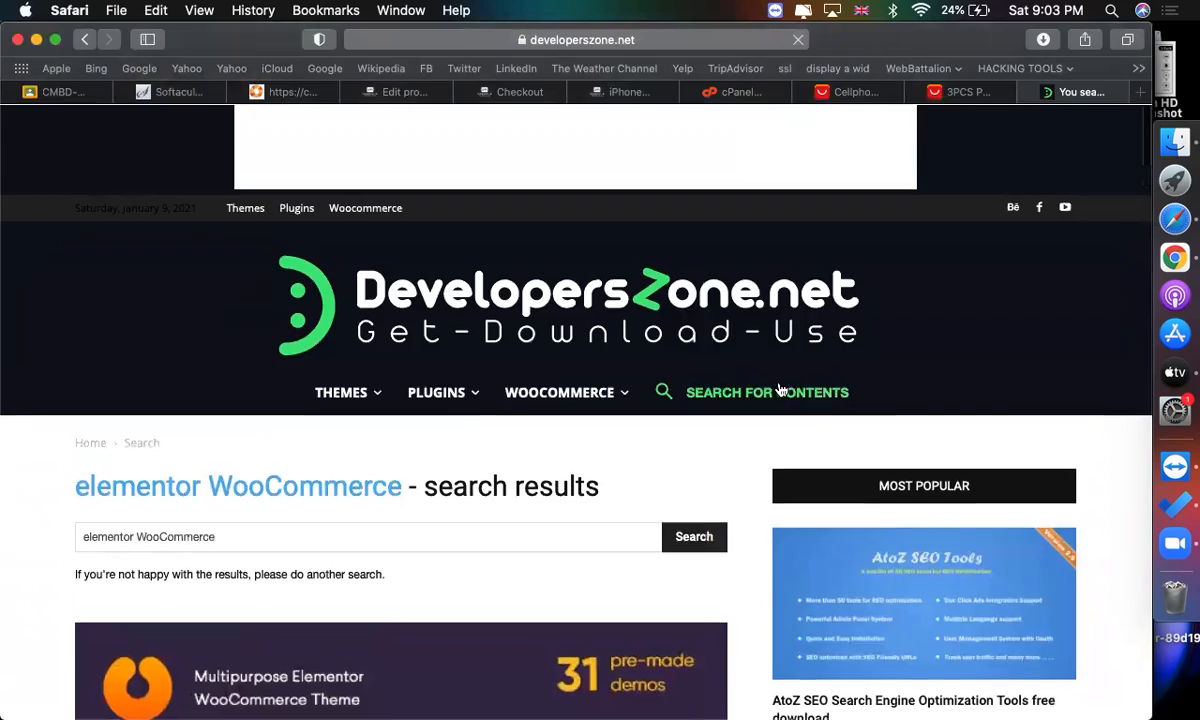
scroll(779, 391, down, 15)
scroll(489, 267, down, 3)
scroll(489, 267, up, 3)
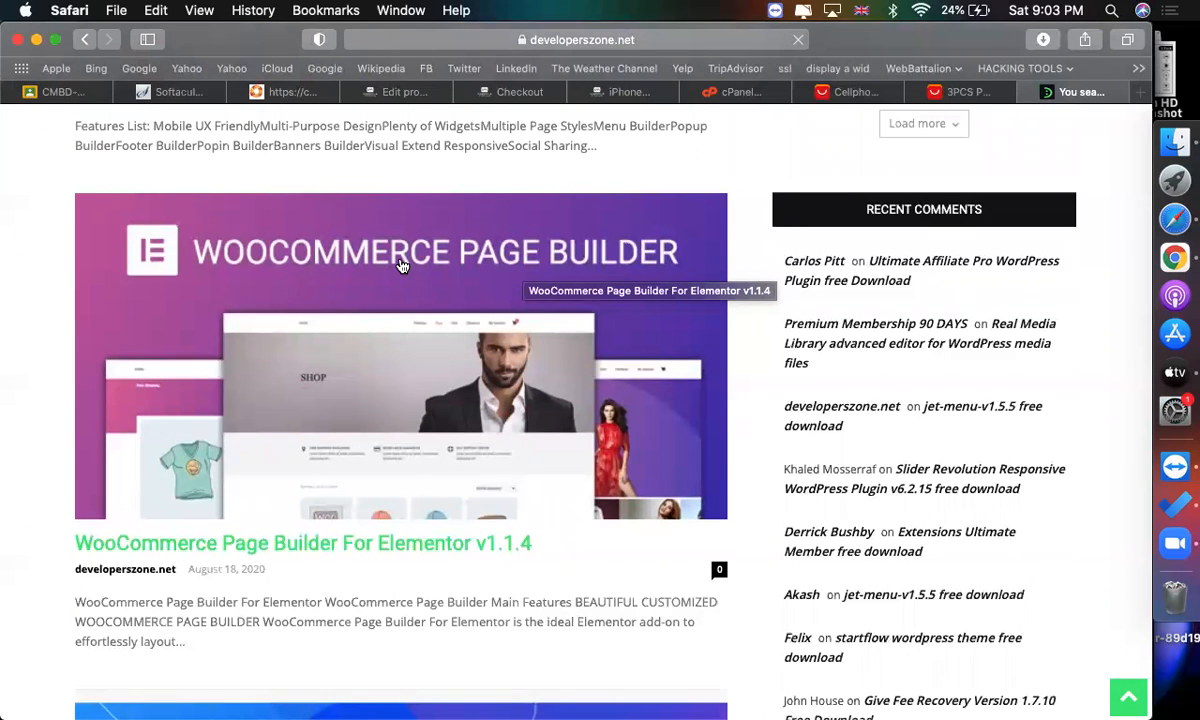
Open the WooCommerce Page Builder For Elementor v1.1.4 article from the search results.
scroll(401, 265, up, 2)
scroll(402, 262, down, 4)
click(370, 447)
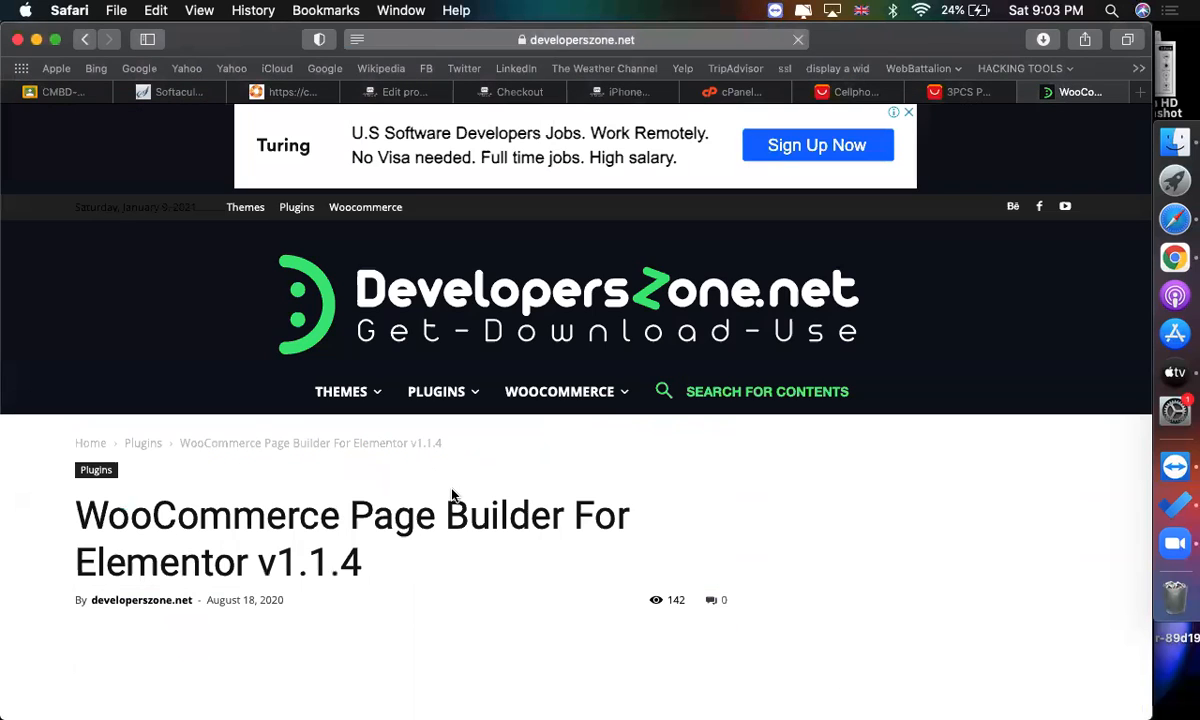
Follow the article's download link and download the WooCommerce Page Builder Elementor zip from MEGA.
scroll(452, 495, down, 20)
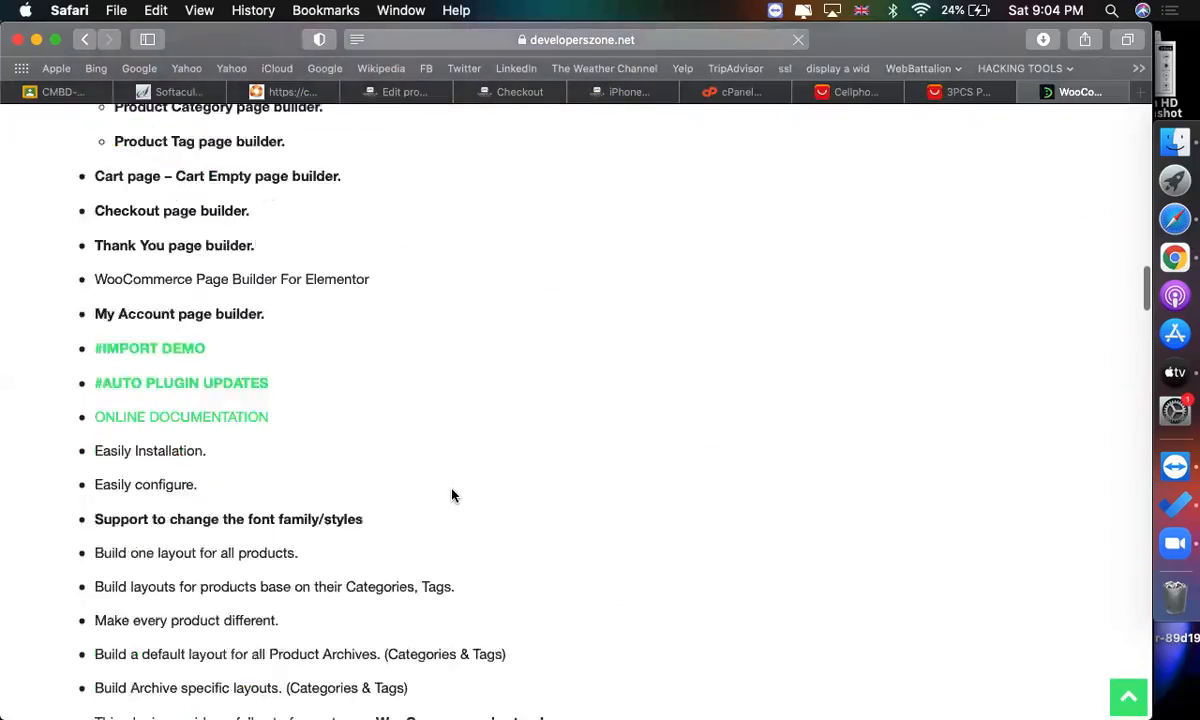
scroll(452, 495, down, 15)
scroll(452, 495, up, 10)
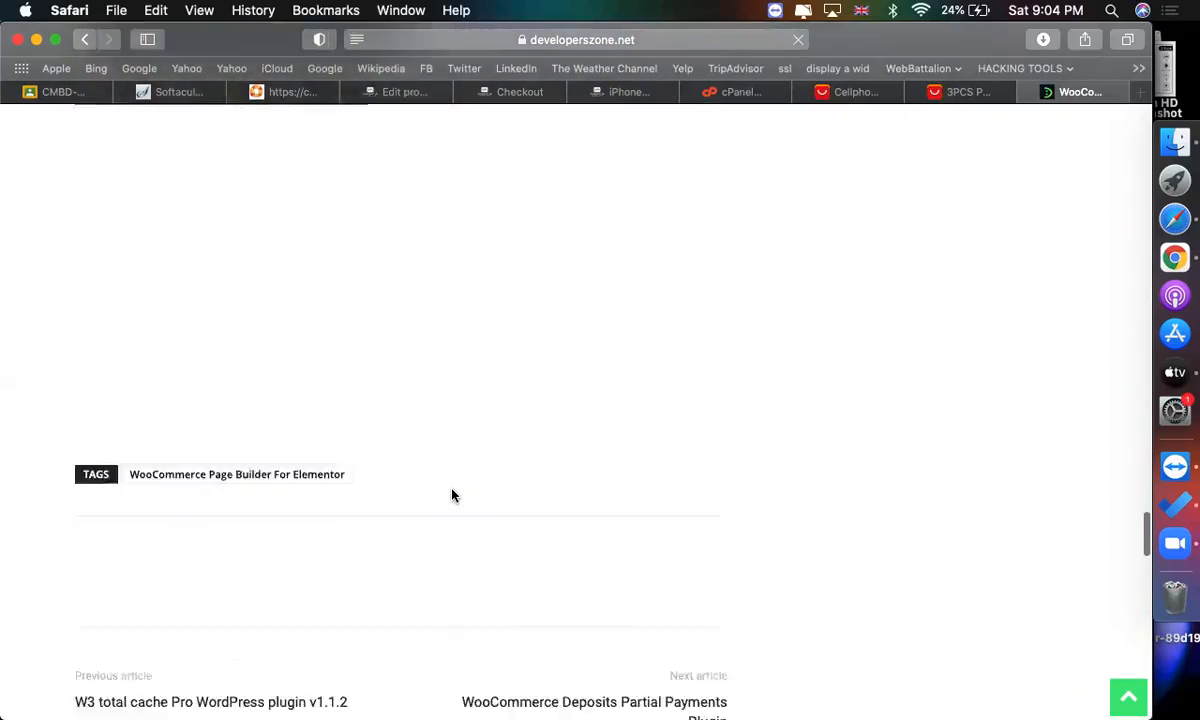
scroll(452, 495, up, 4)
click(209, 394)
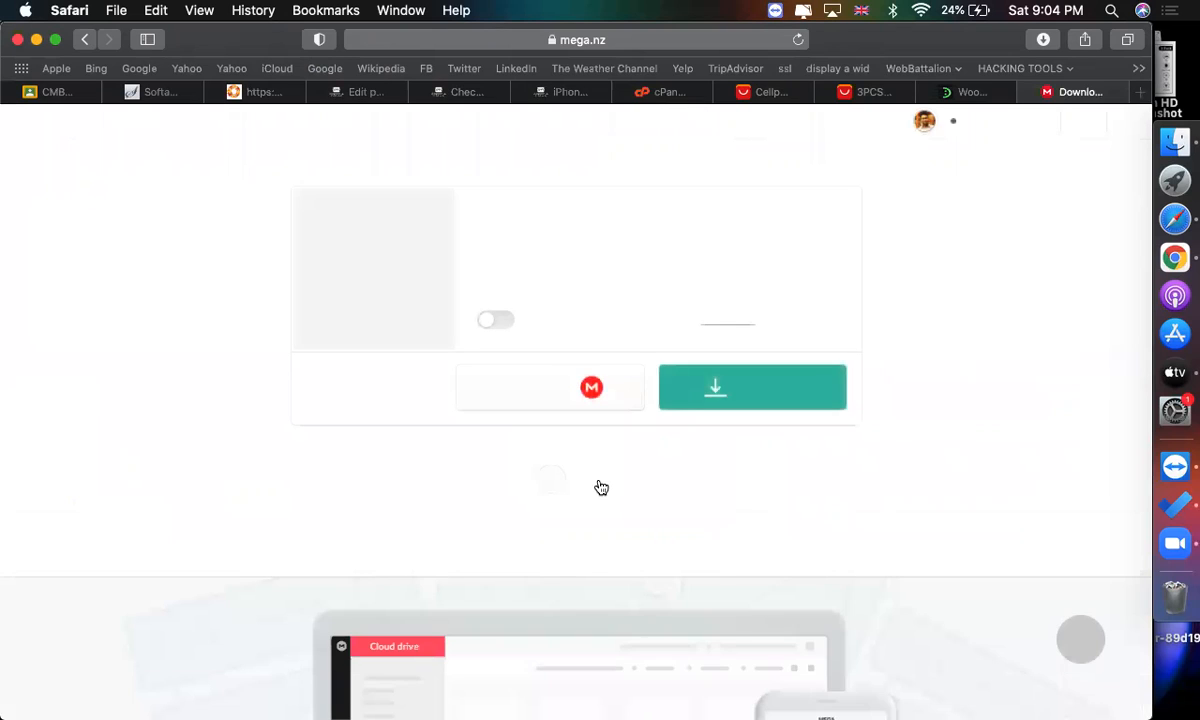
click(752, 399)
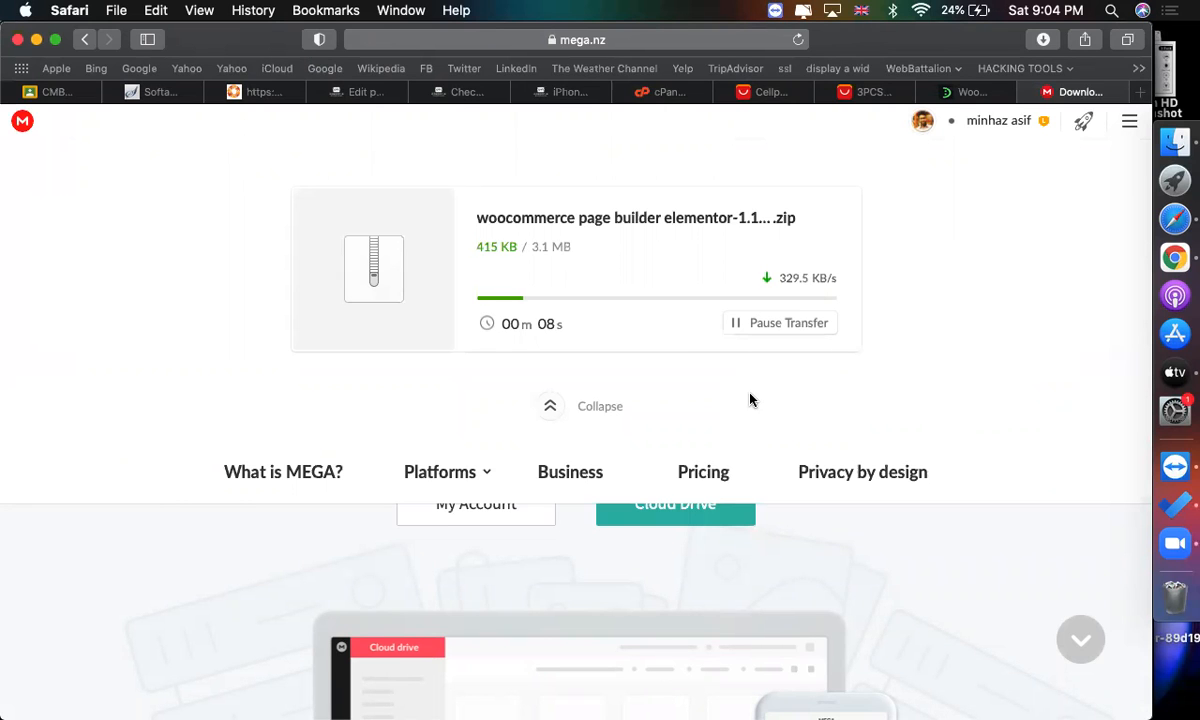
Switch to the WordPress admin tab and open the Add New plugins page, leaving the product editor.
click(363, 93)
scroll(324, 436, up, 5)
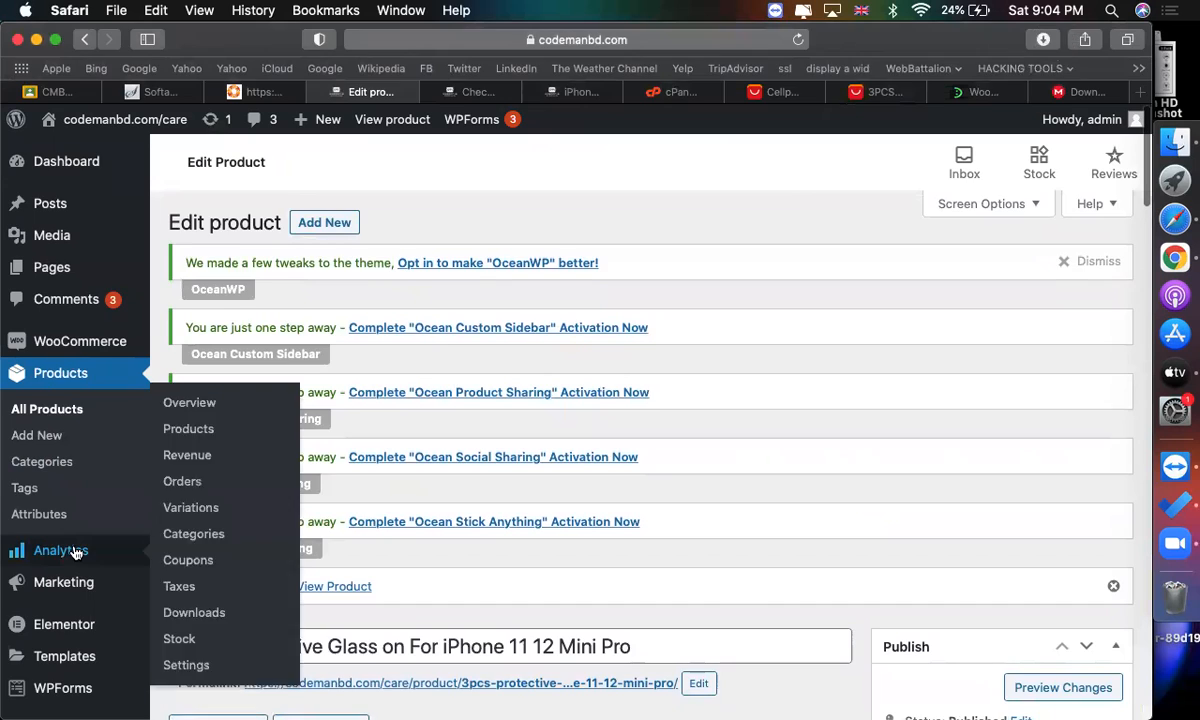
scroll(63, 450, down, 3)
scroll(54, 359, down, 5)
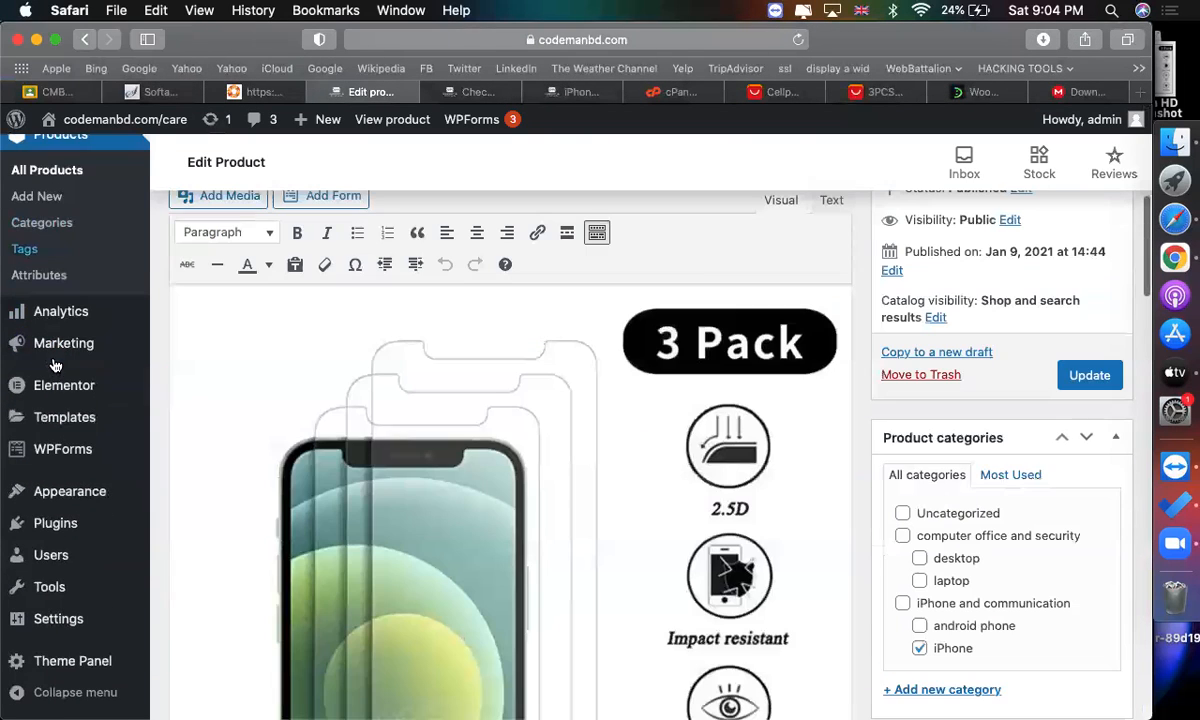
click(221, 561)
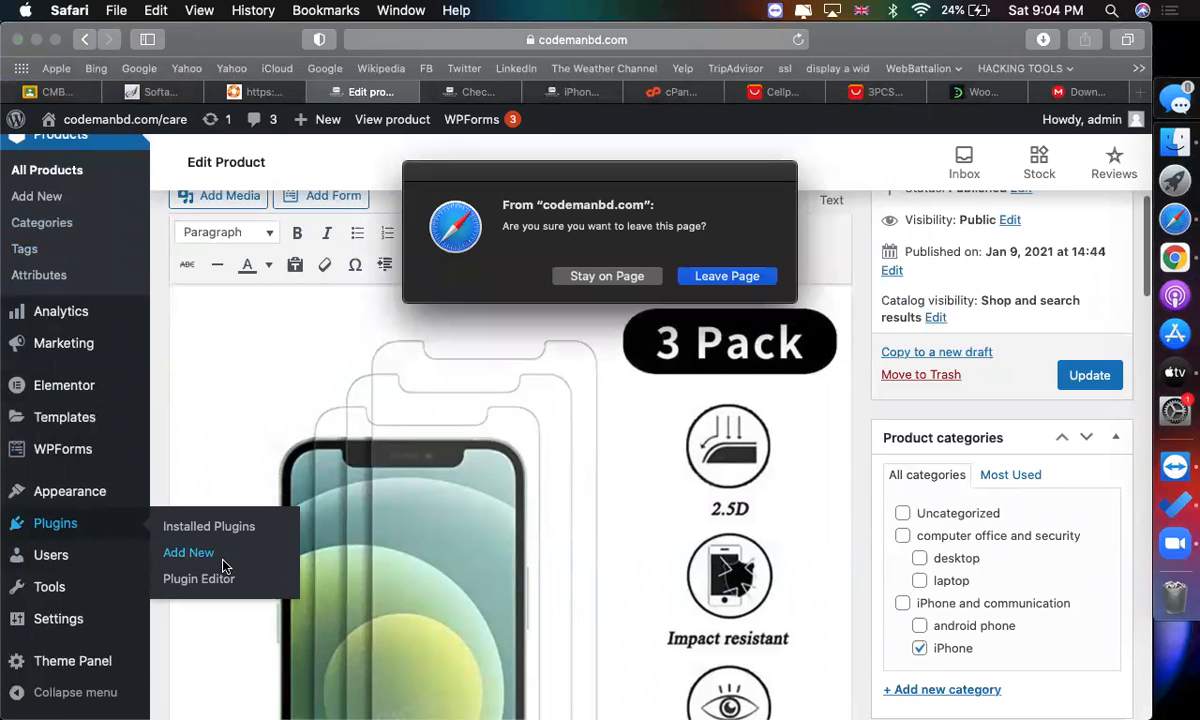
click(716, 278)
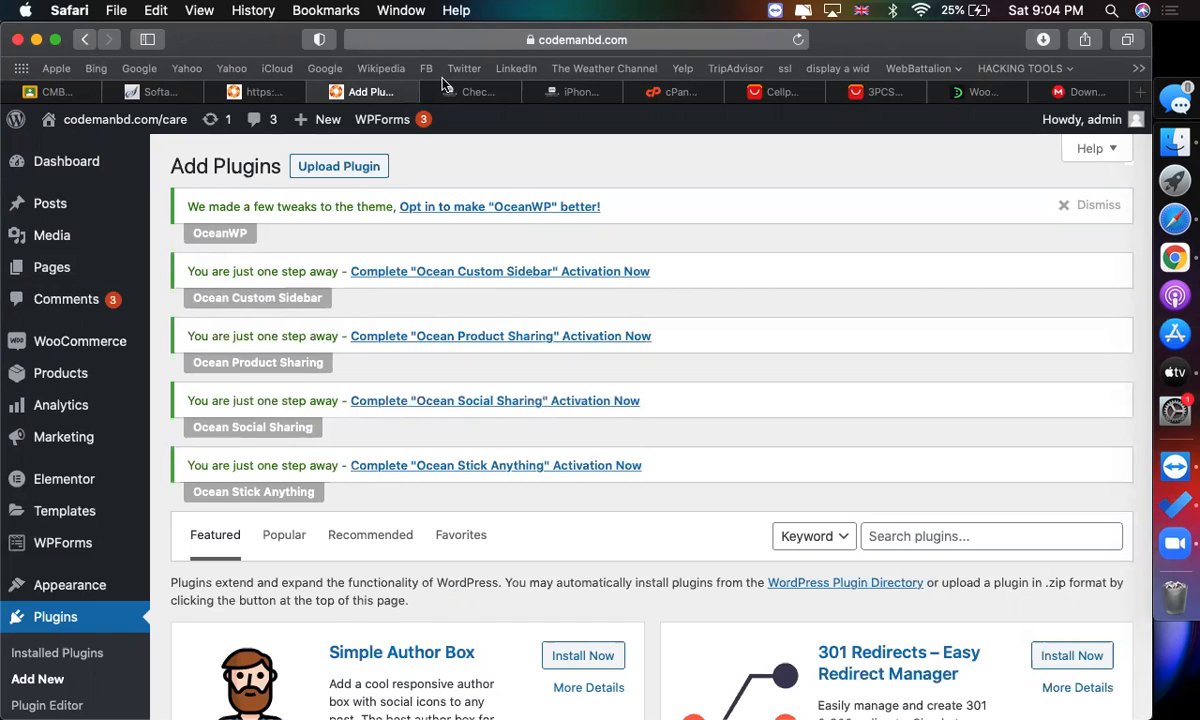
Upload woocommerce-builder-elementor-v1.1.4.zip from Downloads as a plugin, install it and activate it.
click(364, 175)
scroll(620, 390, down, 3)
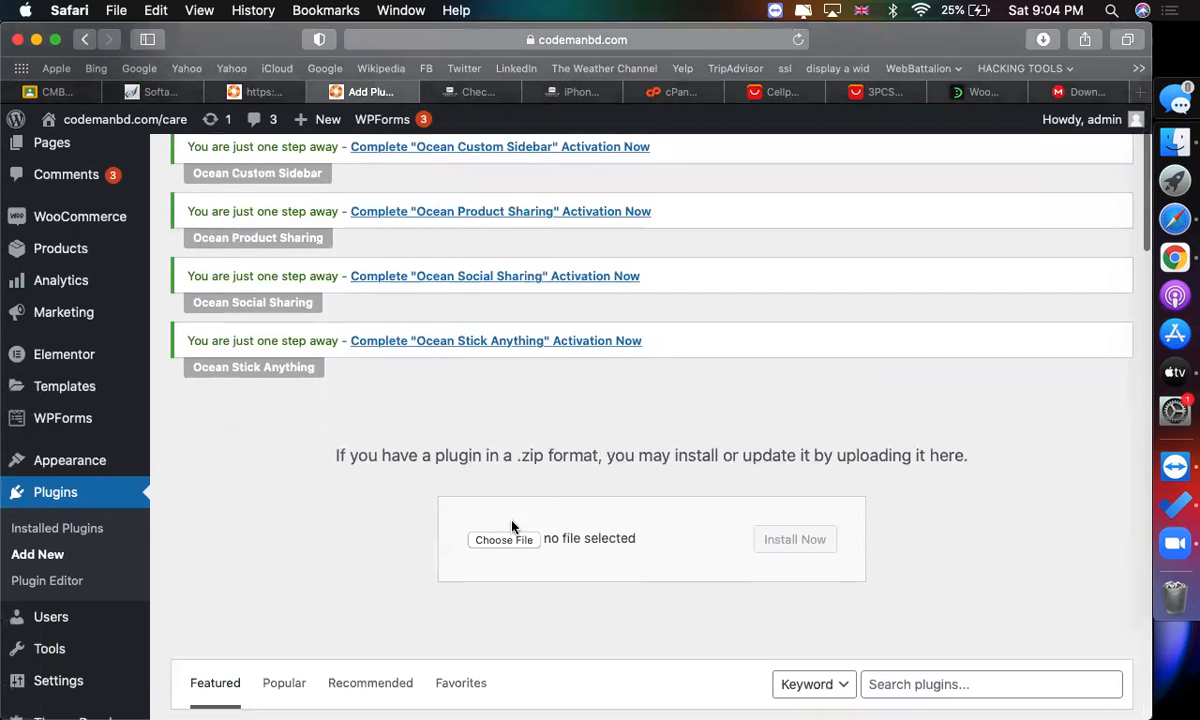
click(502, 539)
click(120, 274)
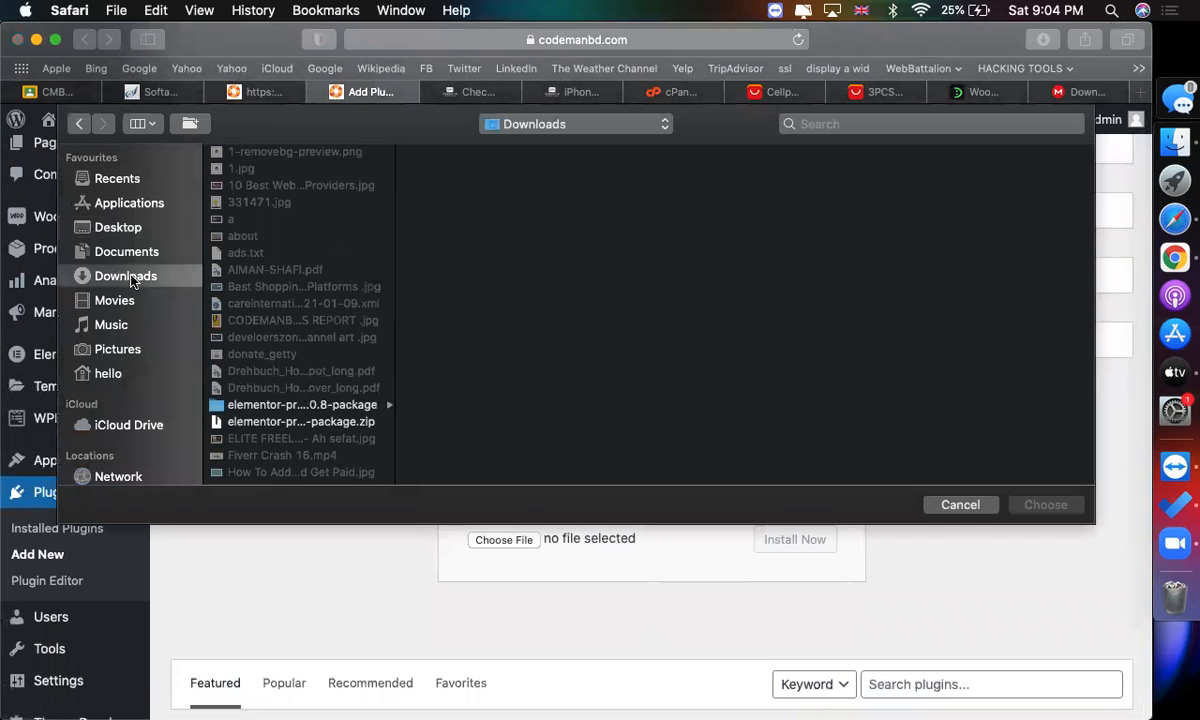
scroll(335, 383, down, 10)
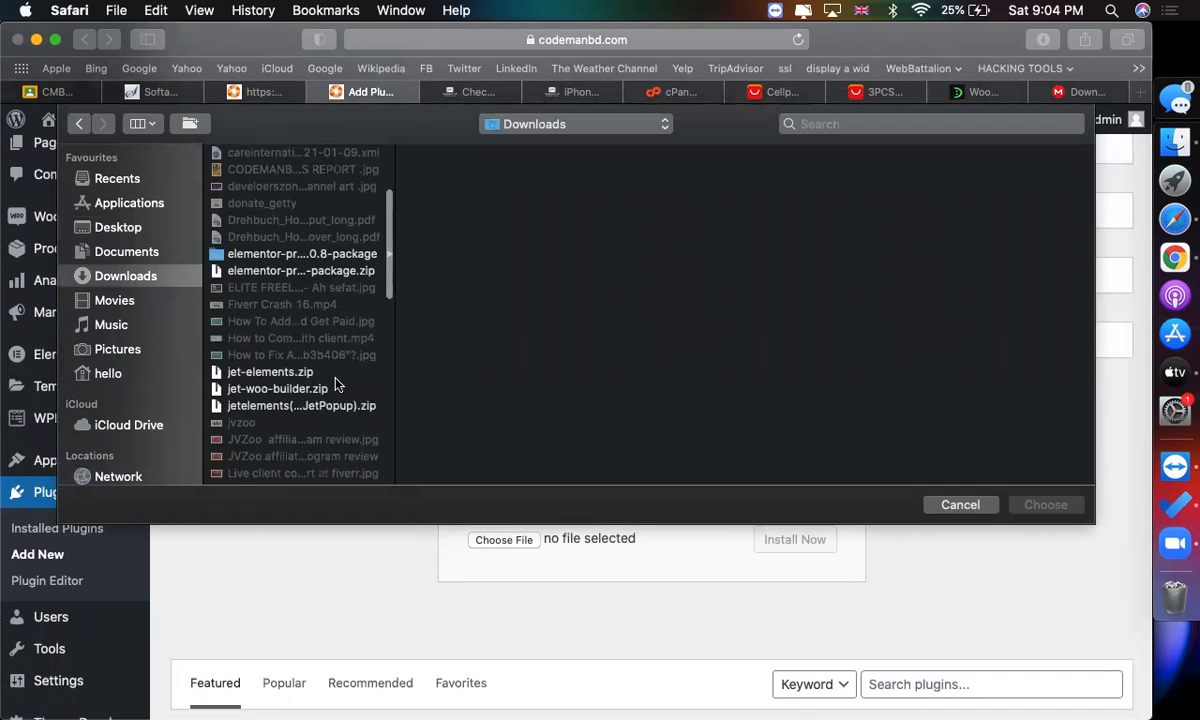
scroll(337, 383, down, 10)
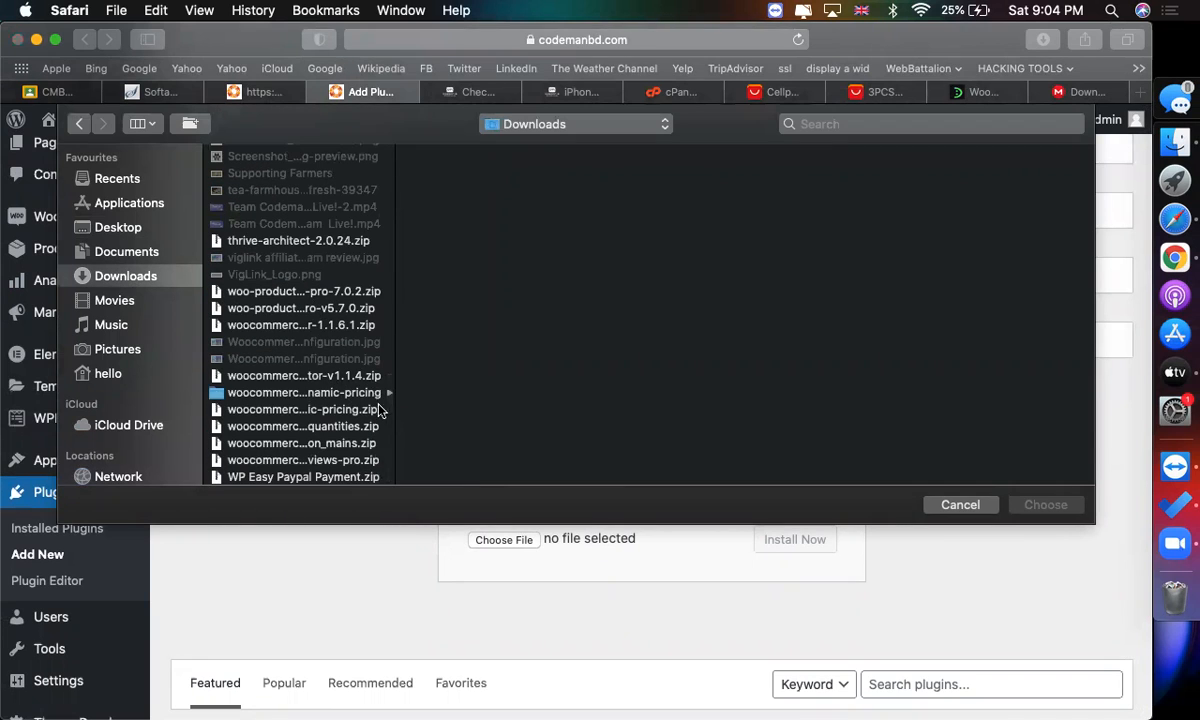
drag(391, 325, 650, 328)
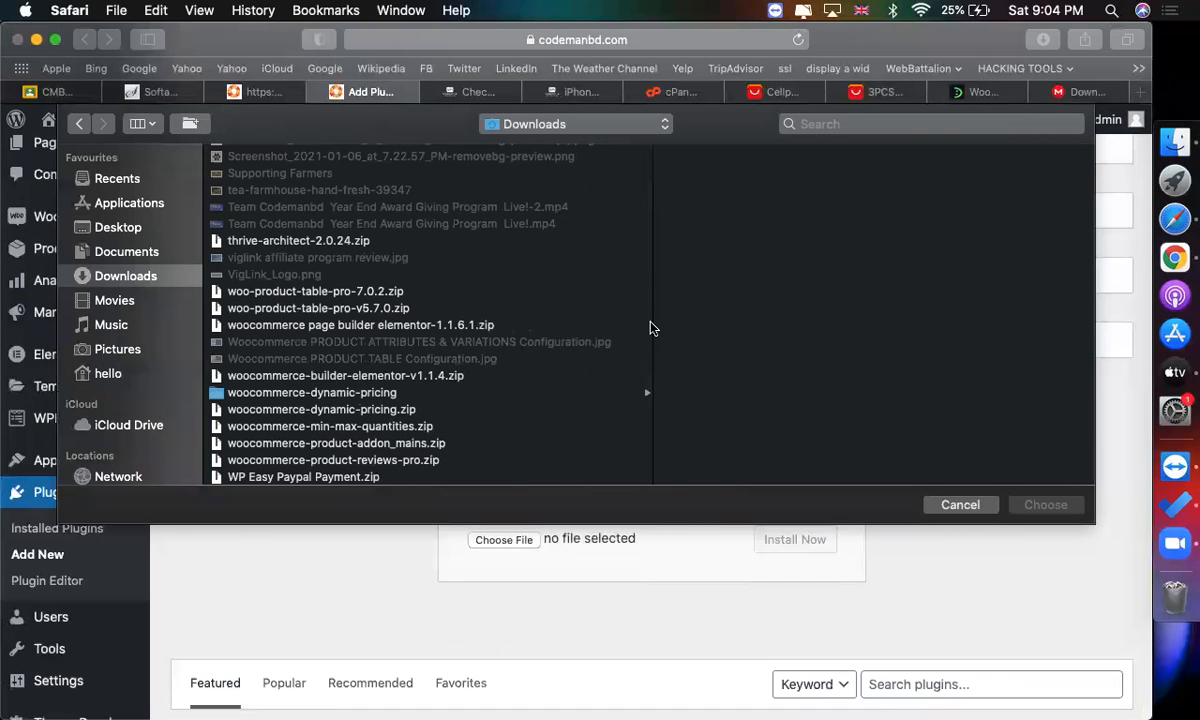
click(410, 376)
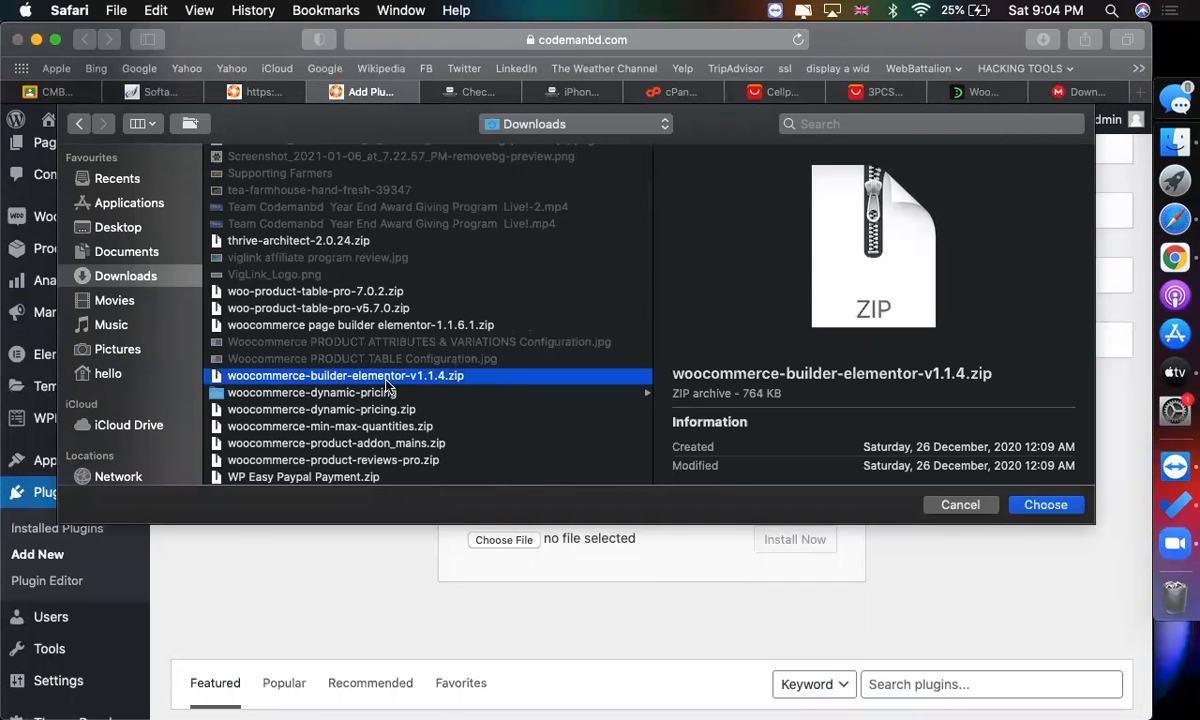
double_click(386, 380)
click(790, 540)
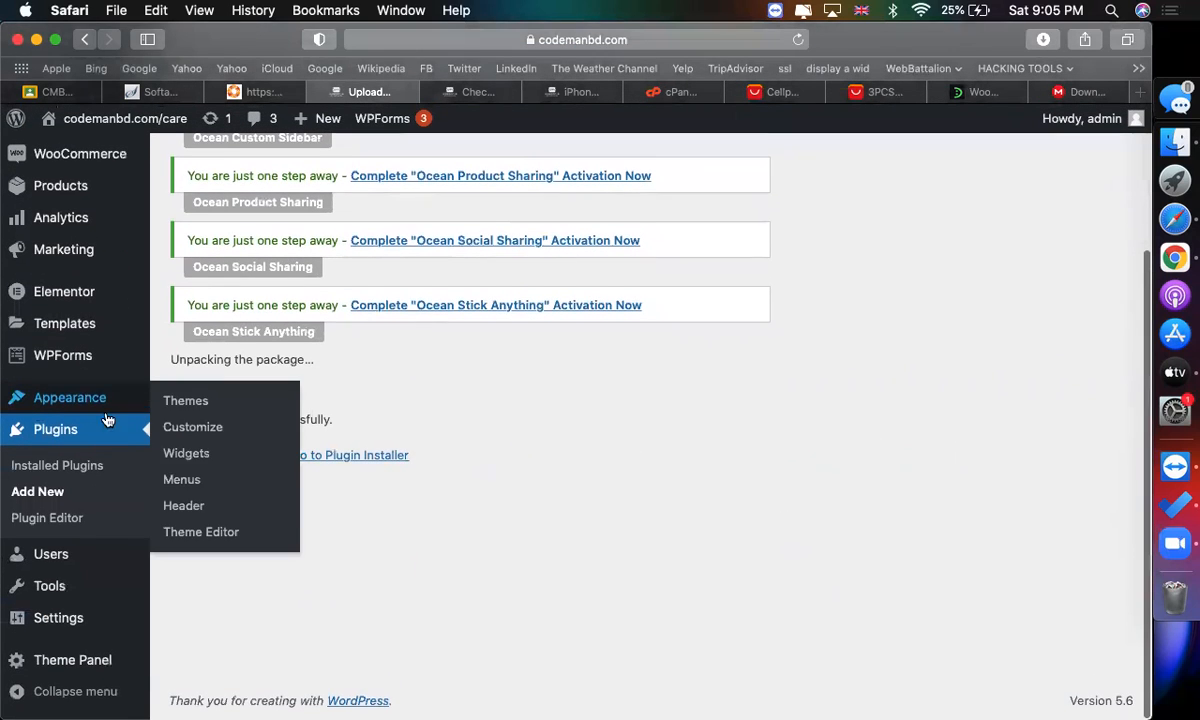
click(222, 462)
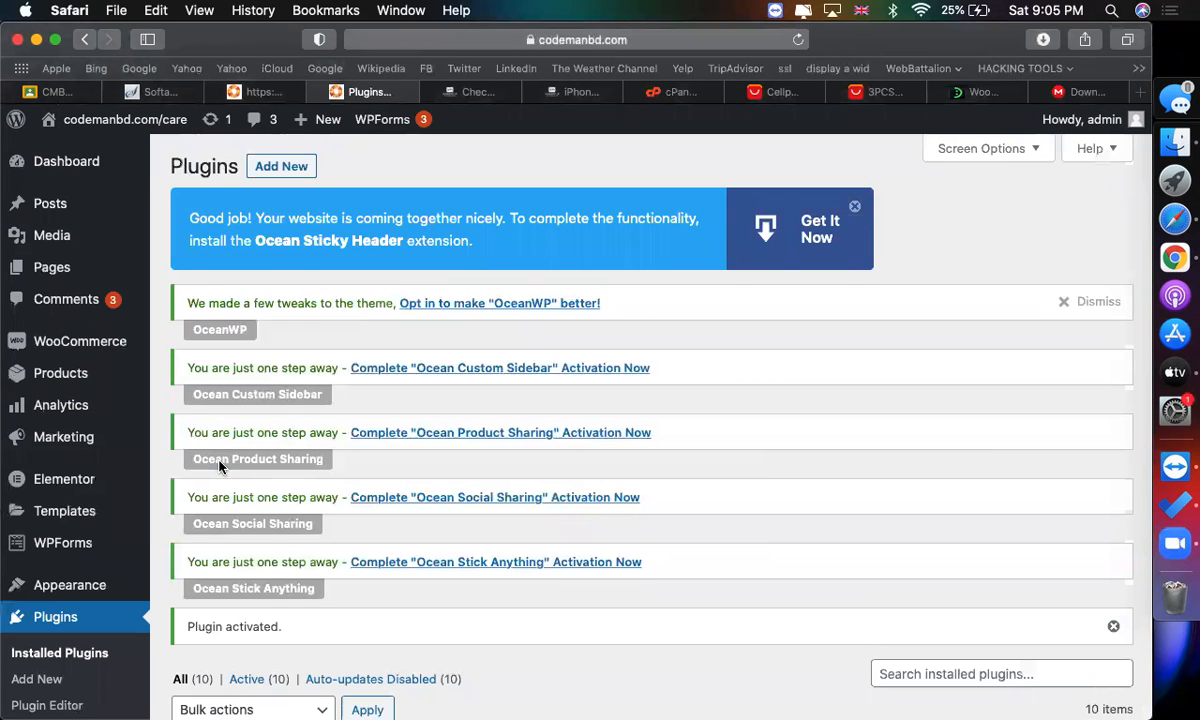
scroll(726, 408, down, 6)
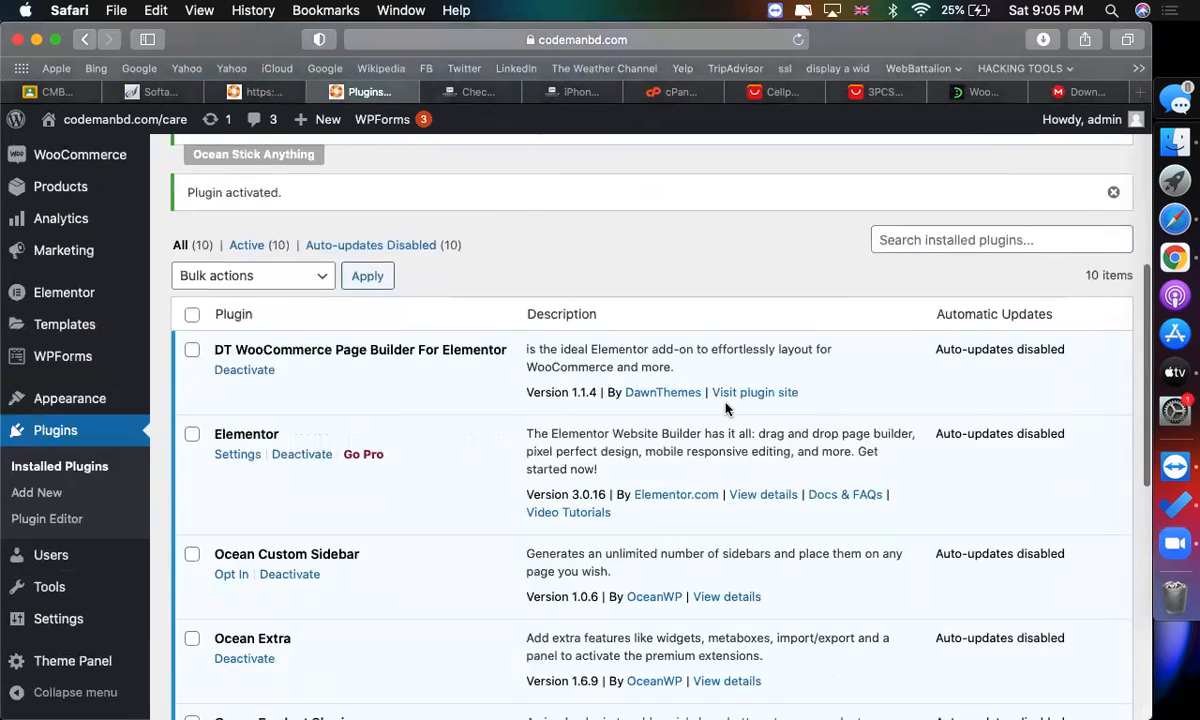
scroll(726, 404, up, 3)
scroll(378, 407, down, 3)
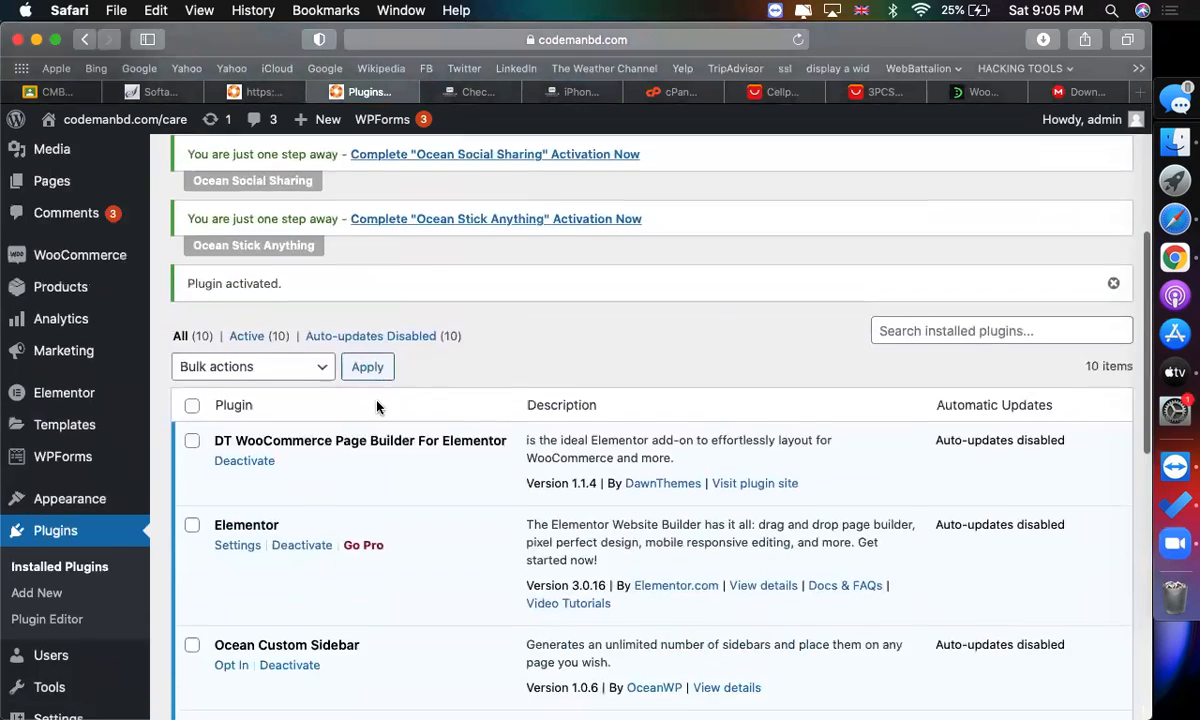
scroll(380, 407, up, 3)
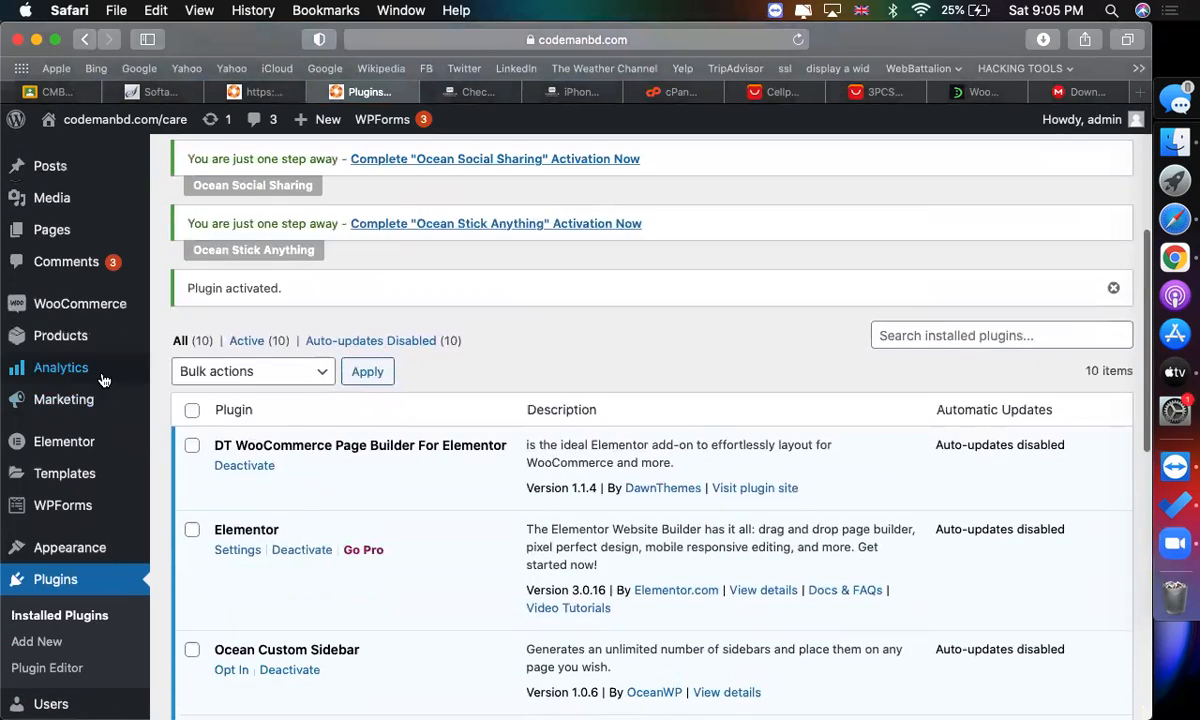
mouse_move(95, 472)
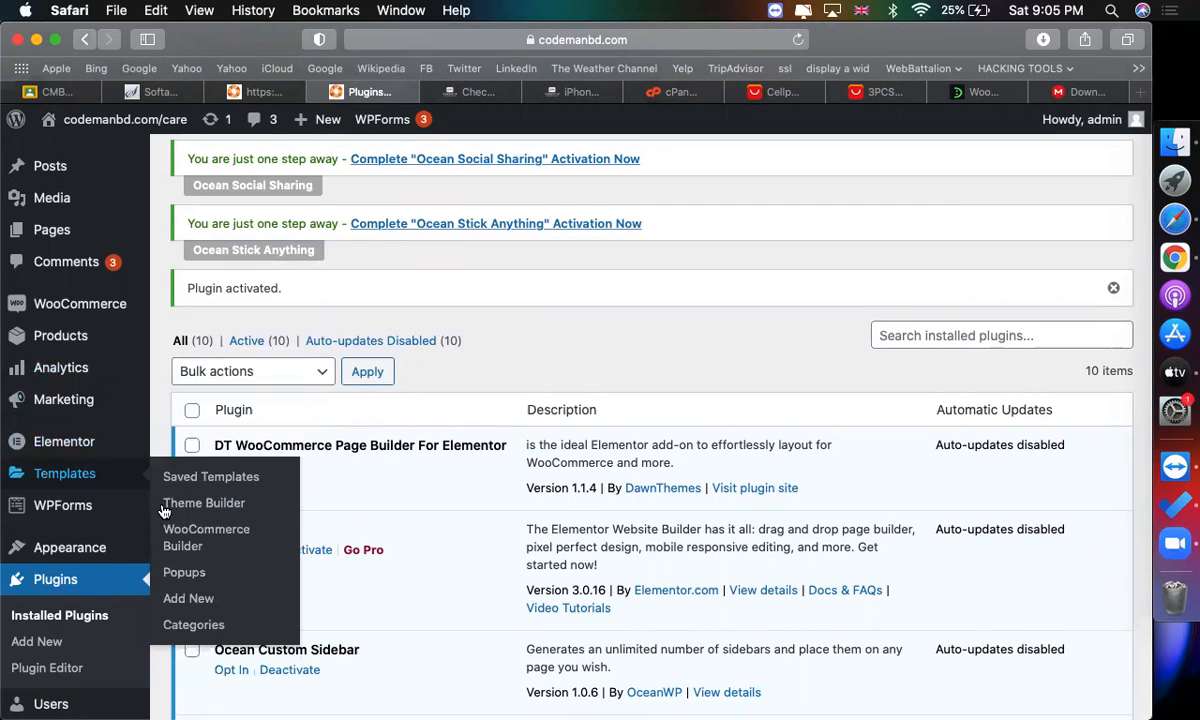
click(213, 598)
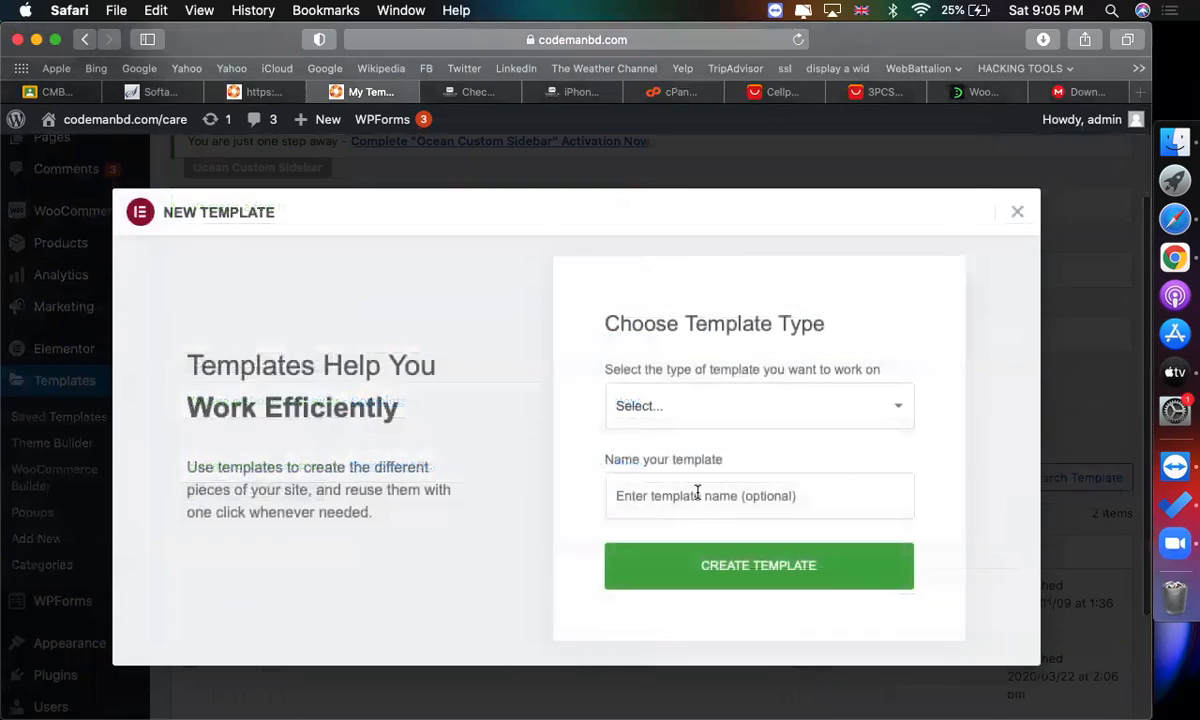
click(720, 390)
click(511, 286)
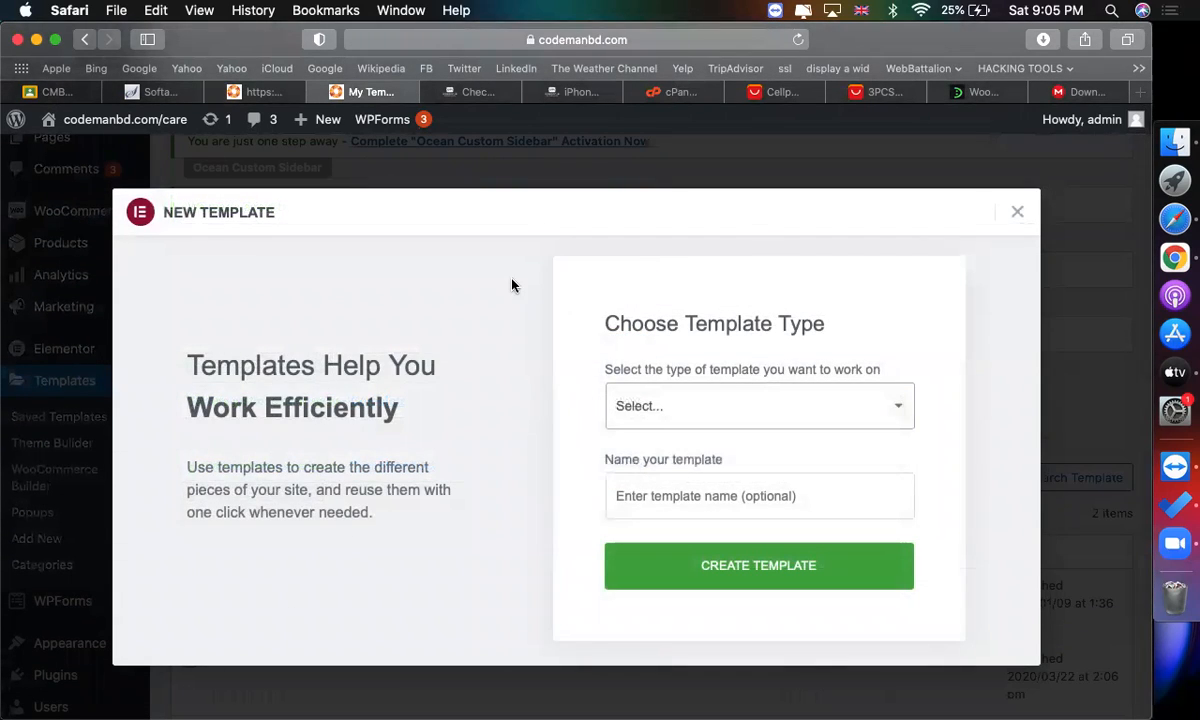
click(1021, 217)
Go to the installed plugins list and deactivate the Elementor plugin through its feedback form.
scroll(384, 380, up, 3)
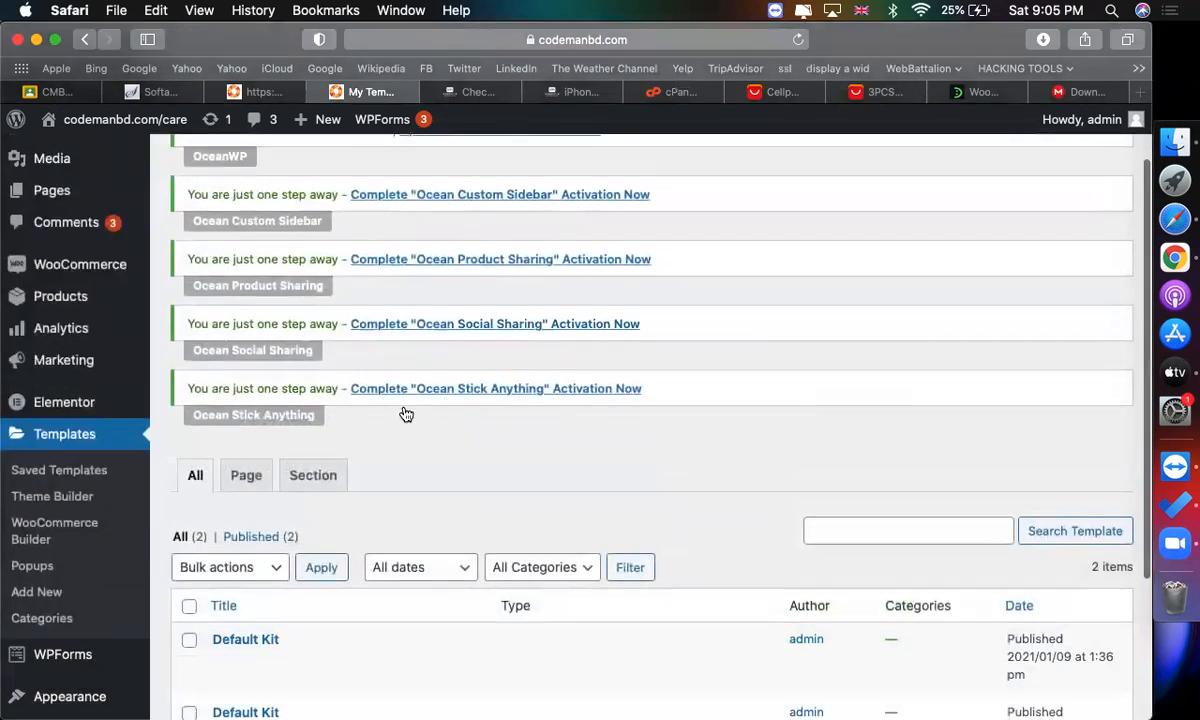
scroll(118, 455, down, 3)
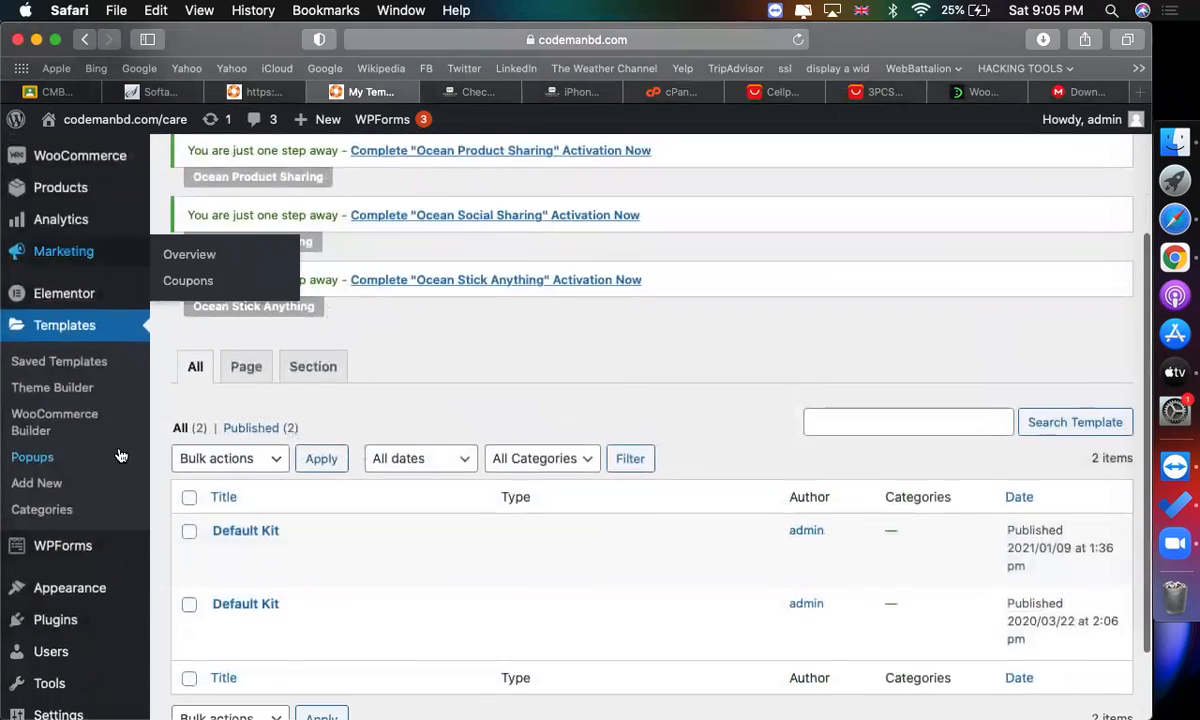
mouse_move(70, 304)
scroll(170, 400, down, 2)
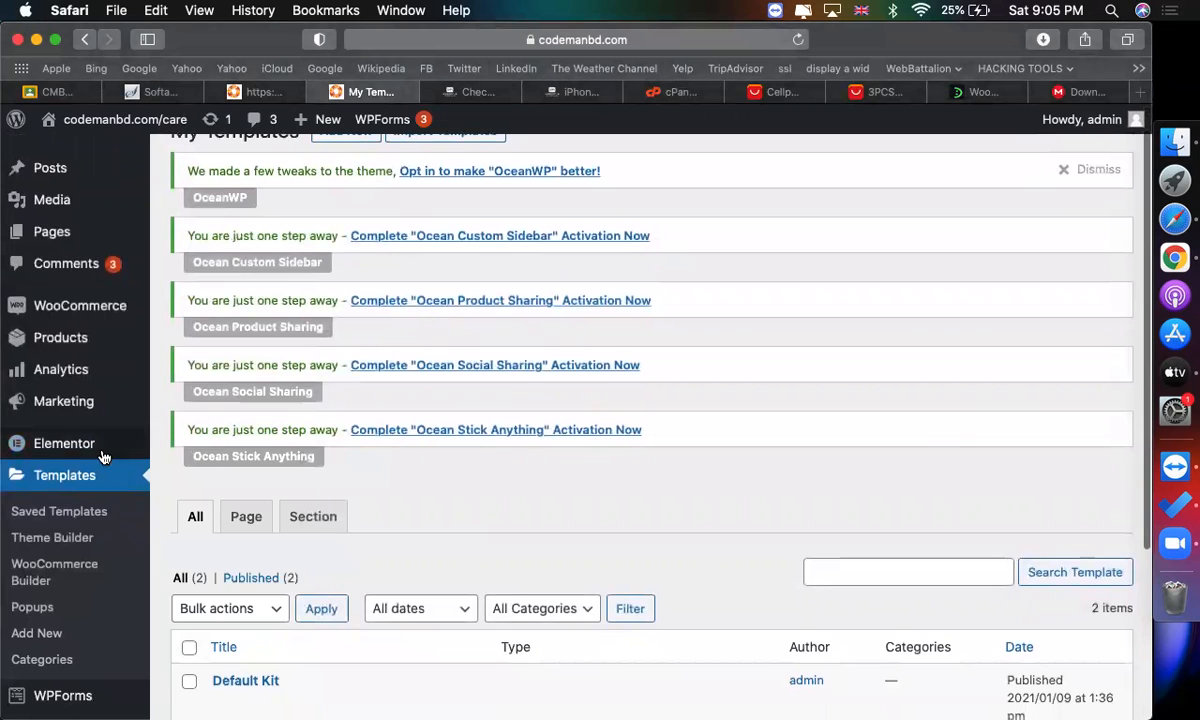
scroll(112, 487, down, 5)
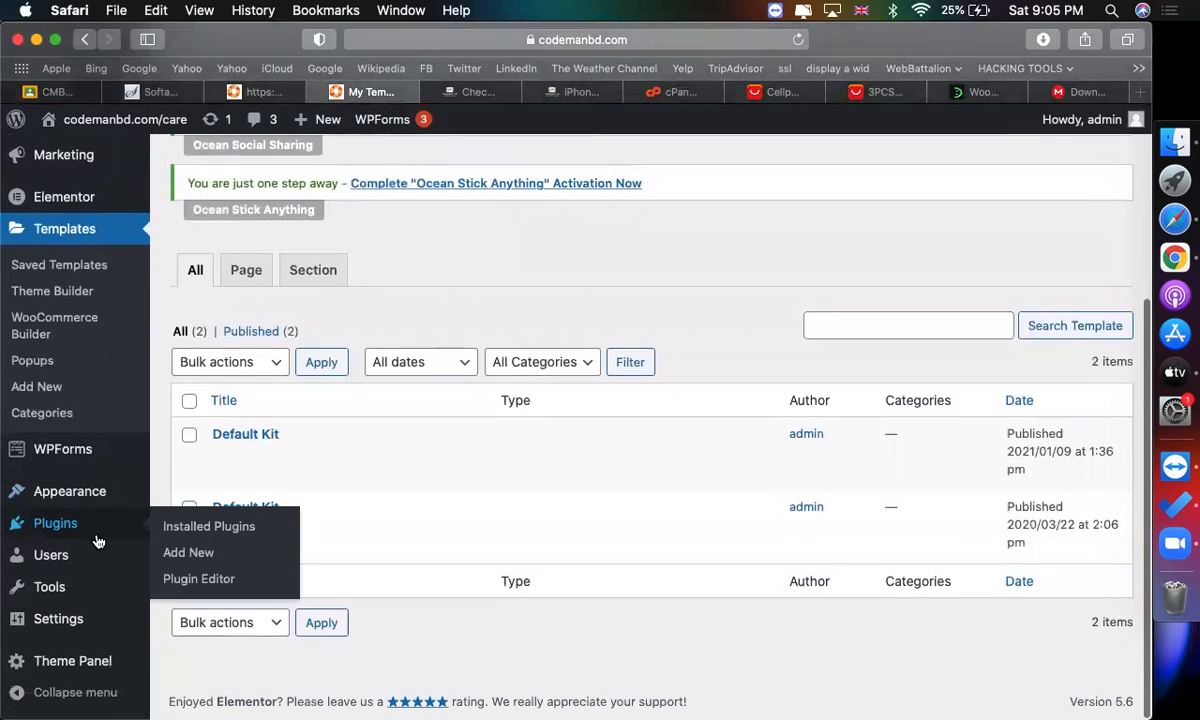
click(92, 527)
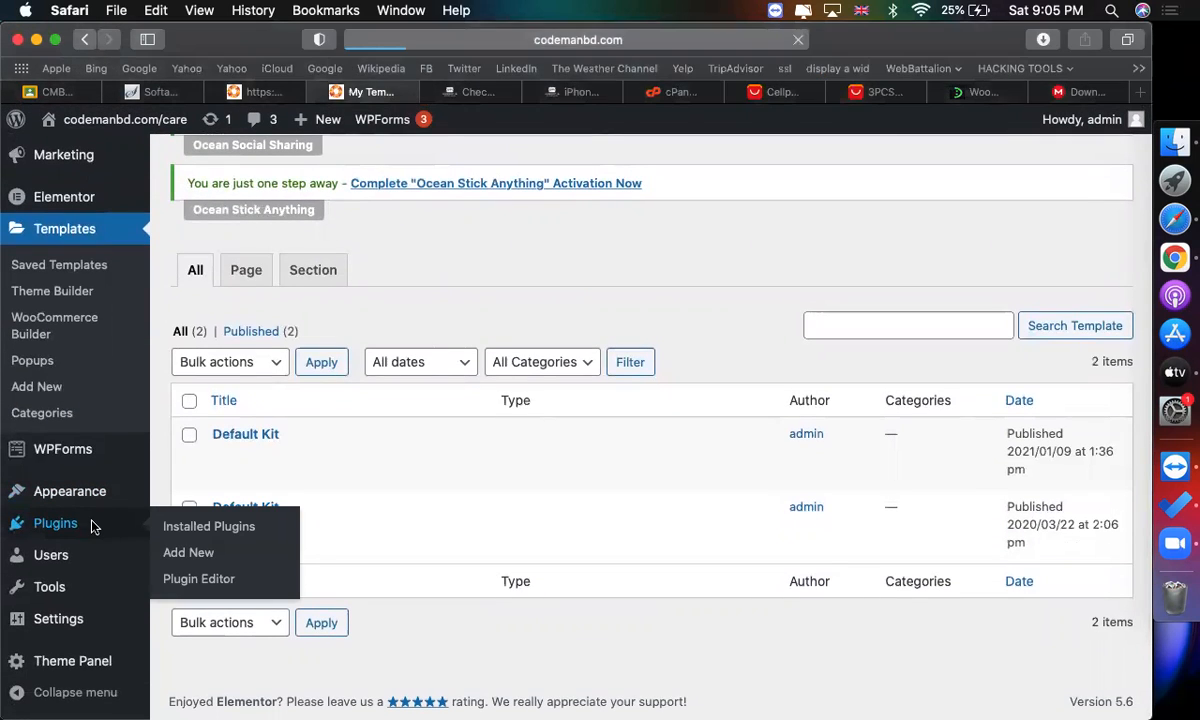
scroll(402, 525, down, 10)
scroll(313, 536, down, 4)
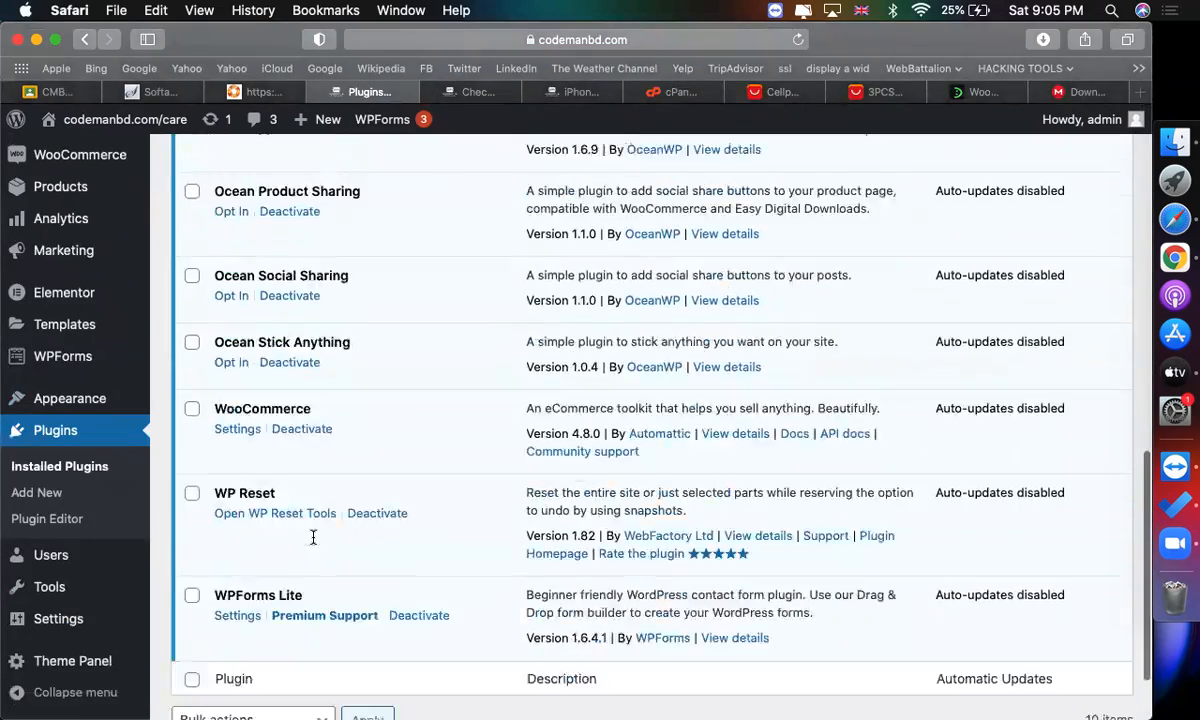
scroll(313, 539, up, 8)
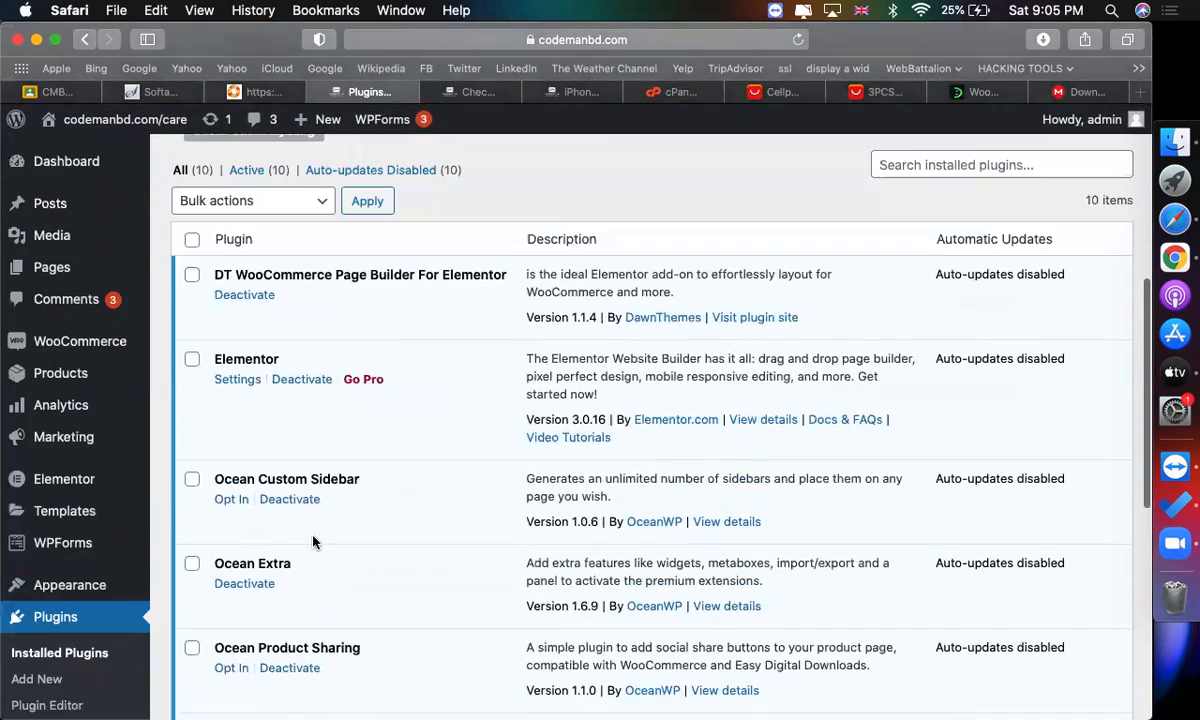
click(299, 380)
click(403, 583)
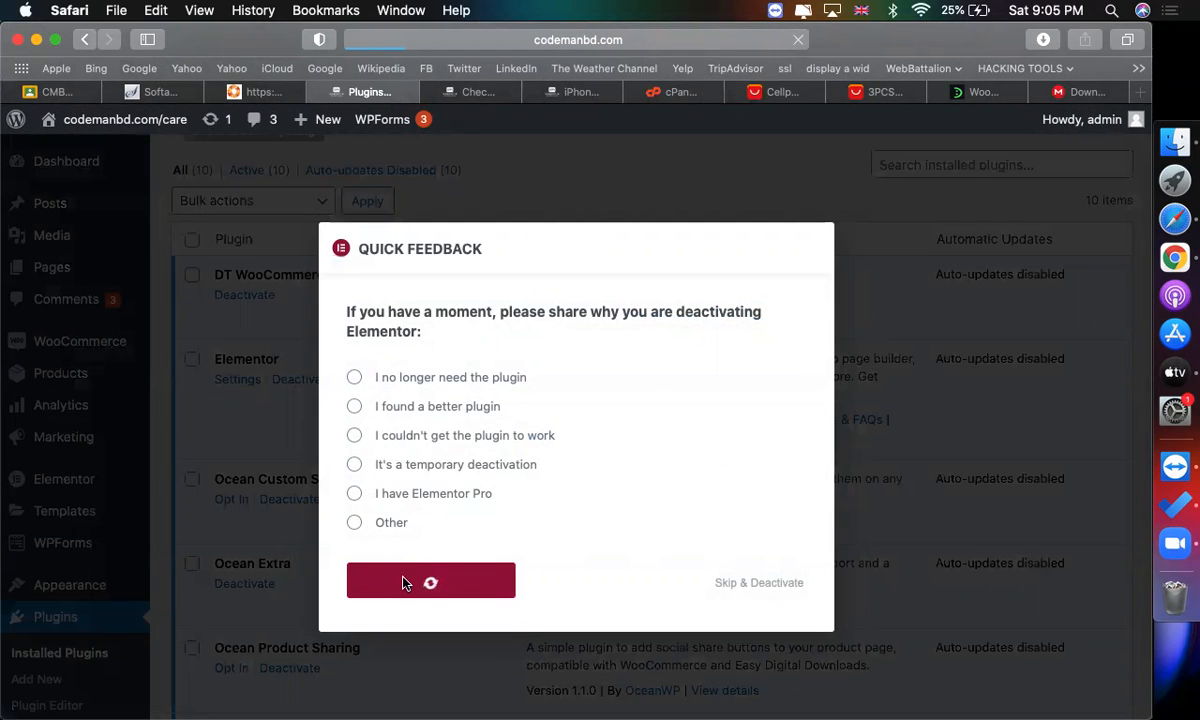
Delete the deactivated Elementor plugin and confirm the deletion.
scroll(389, 557, down, 5)
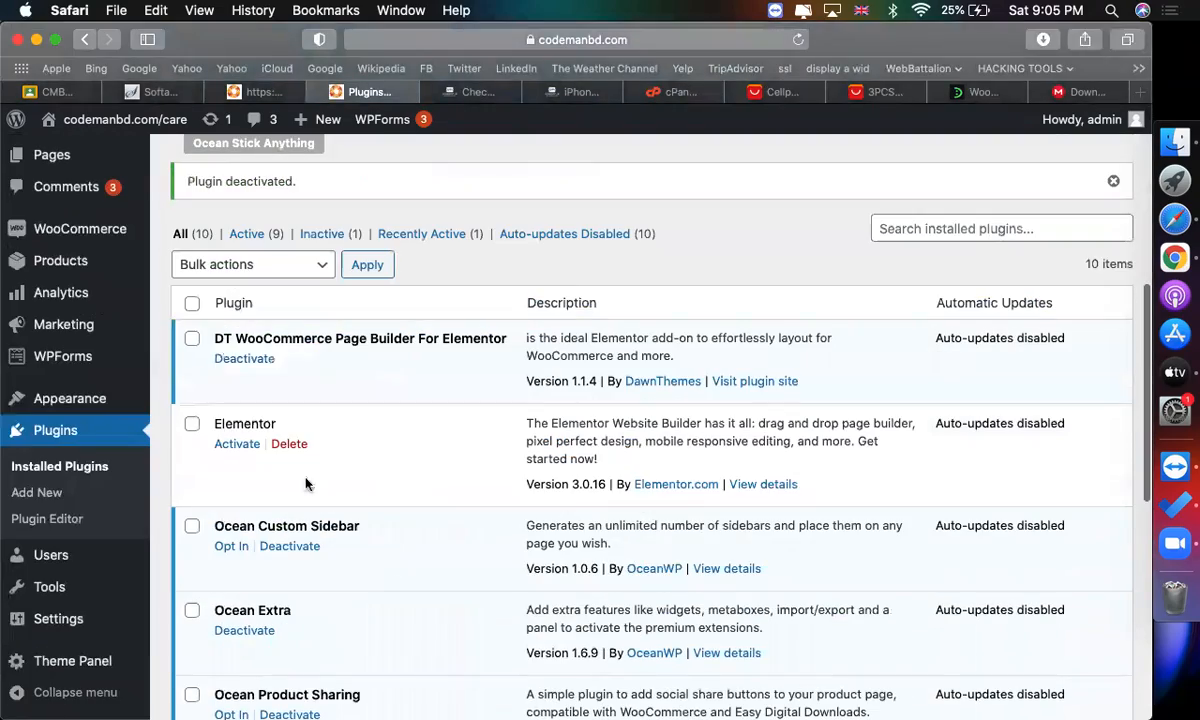
click(289, 444)
click(749, 399)
Open the Add New plugins page.
scroll(295, 335, up, 10)
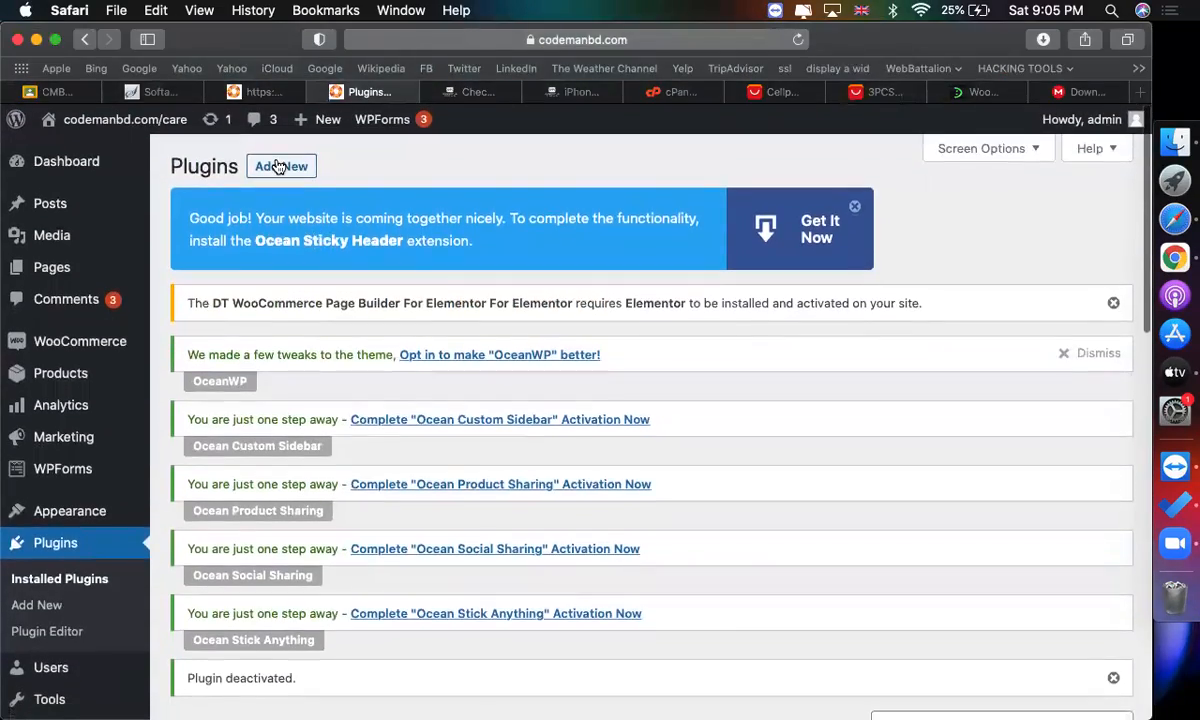
click(280, 166)
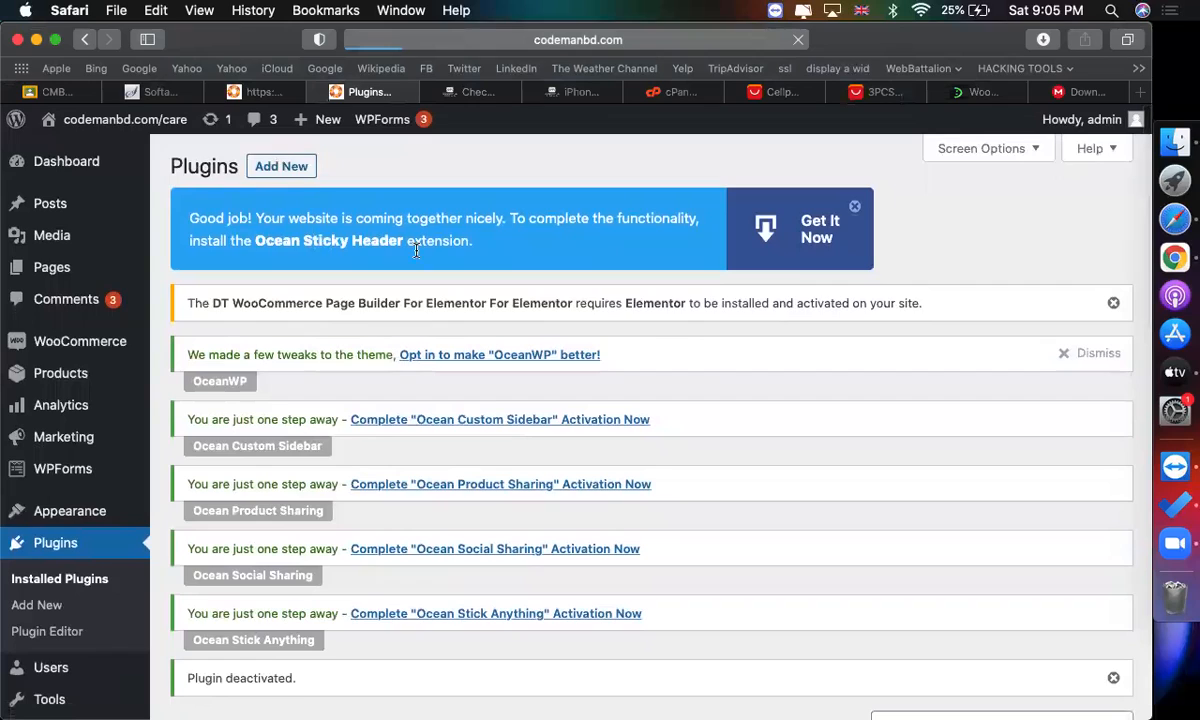
scroll(707, 447, down, 8)
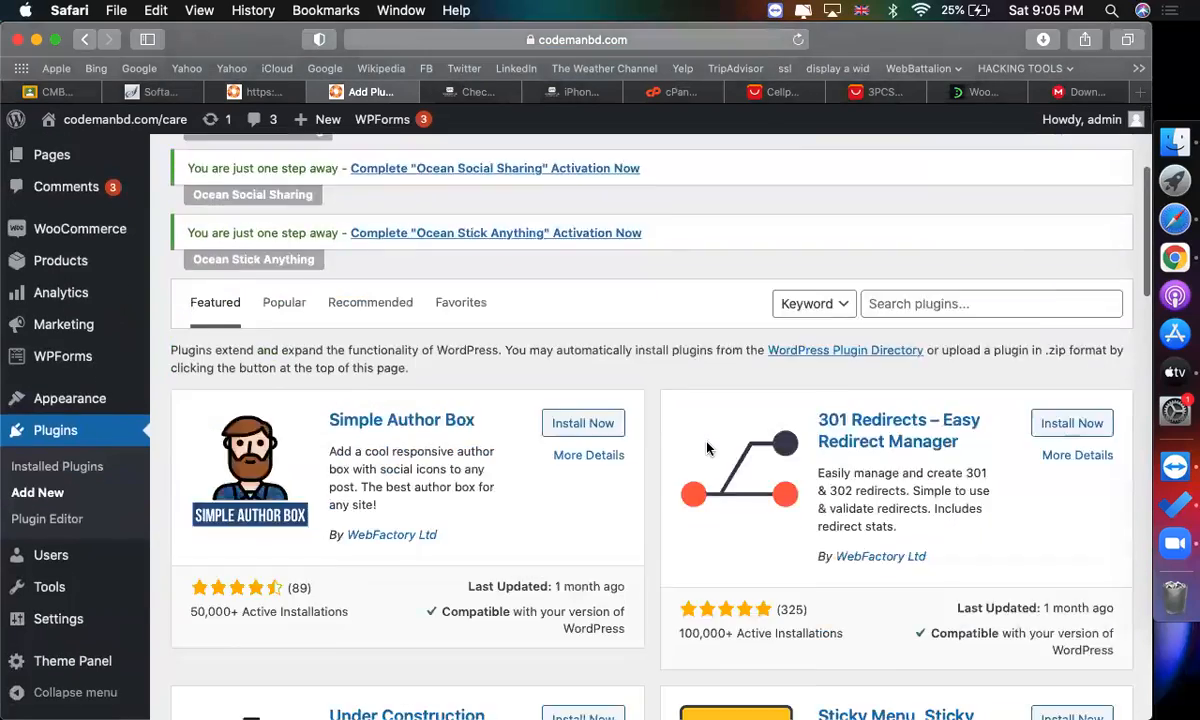
Upload elementor-pro.zip from the elementor-pro-3.0.8-package folder in Downloads as a plugin, install it and activate it.
scroll(600, 356, up, 10)
scroll(584, 358, down, 1)
click(350, 168)
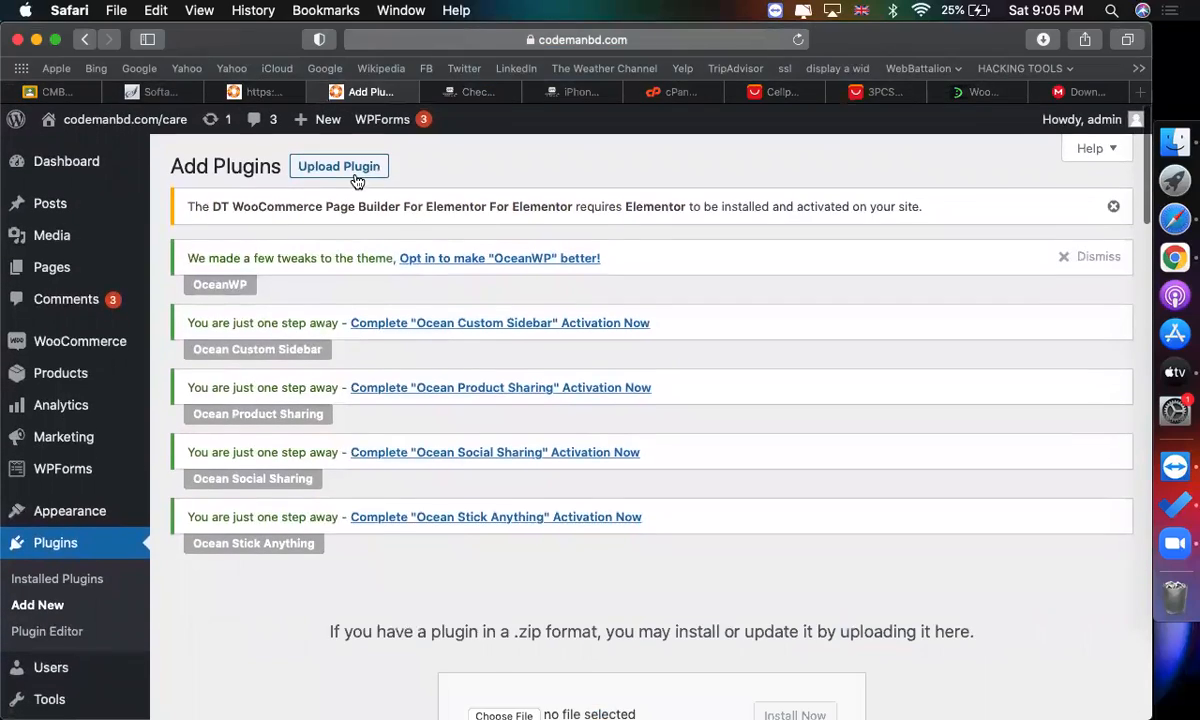
scroll(723, 659, down, 5)
click(482, 520)
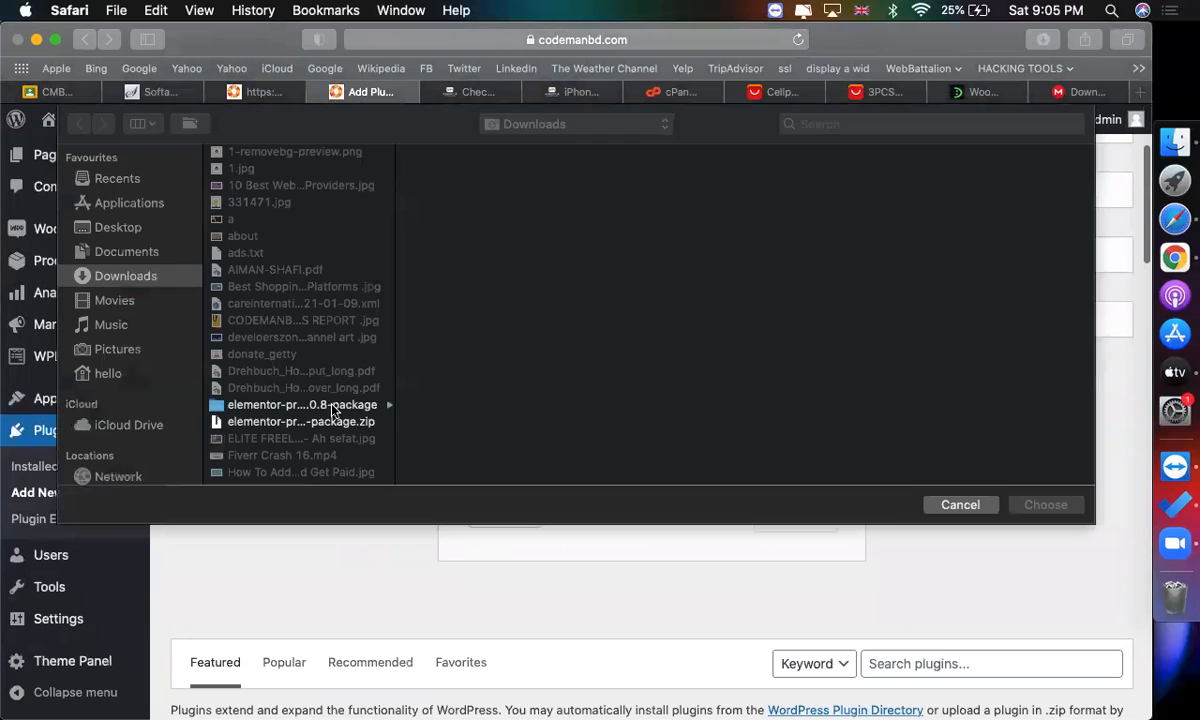
click(350, 406)
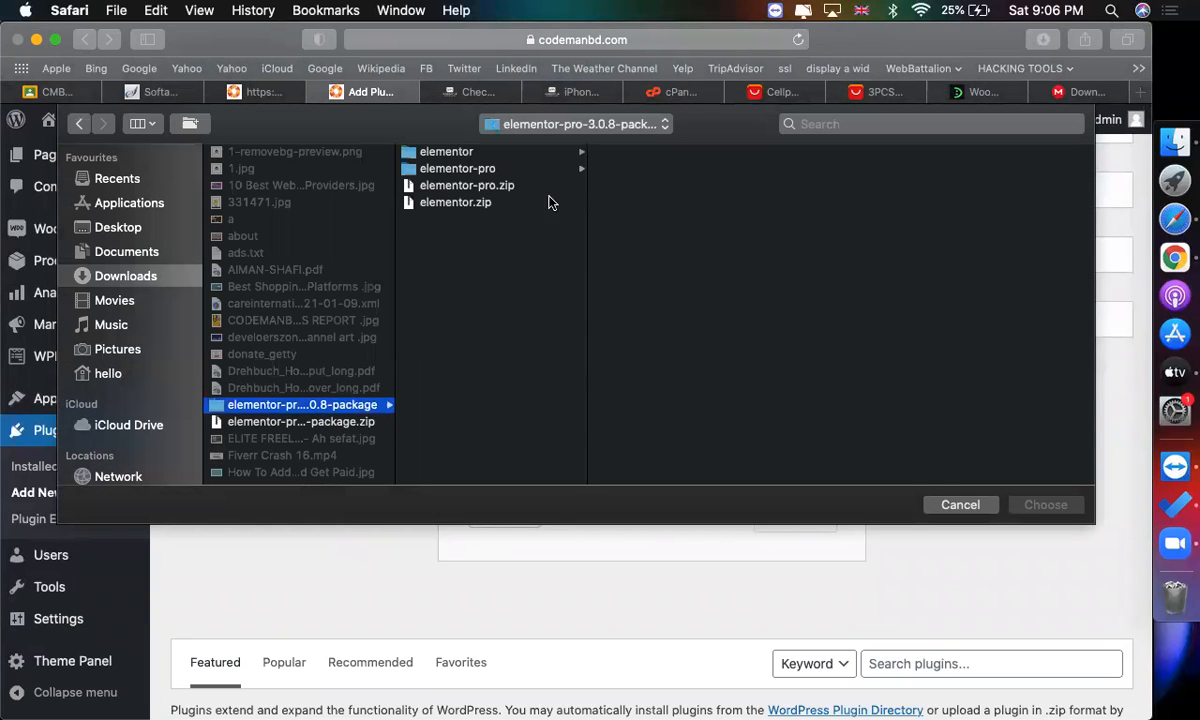
double_click(455, 184)
scroll(778, 417, down, 1)
click(800, 451)
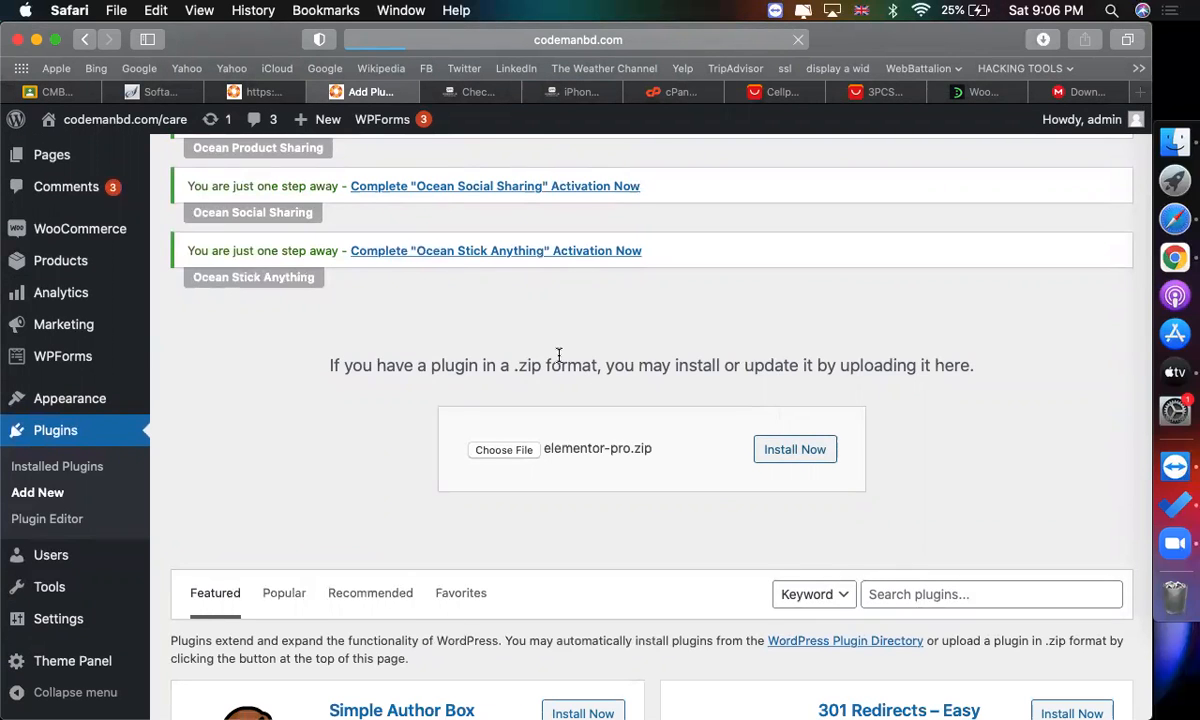
scroll(627, 516, down, 3)
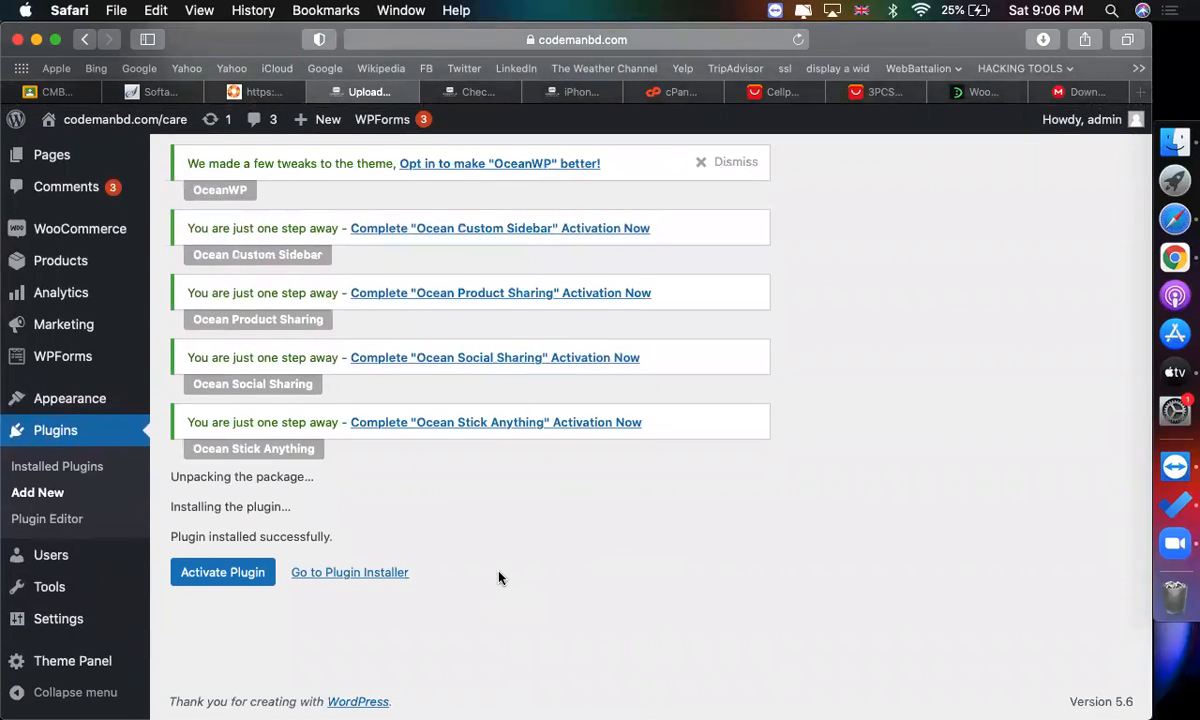
click(248, 578)
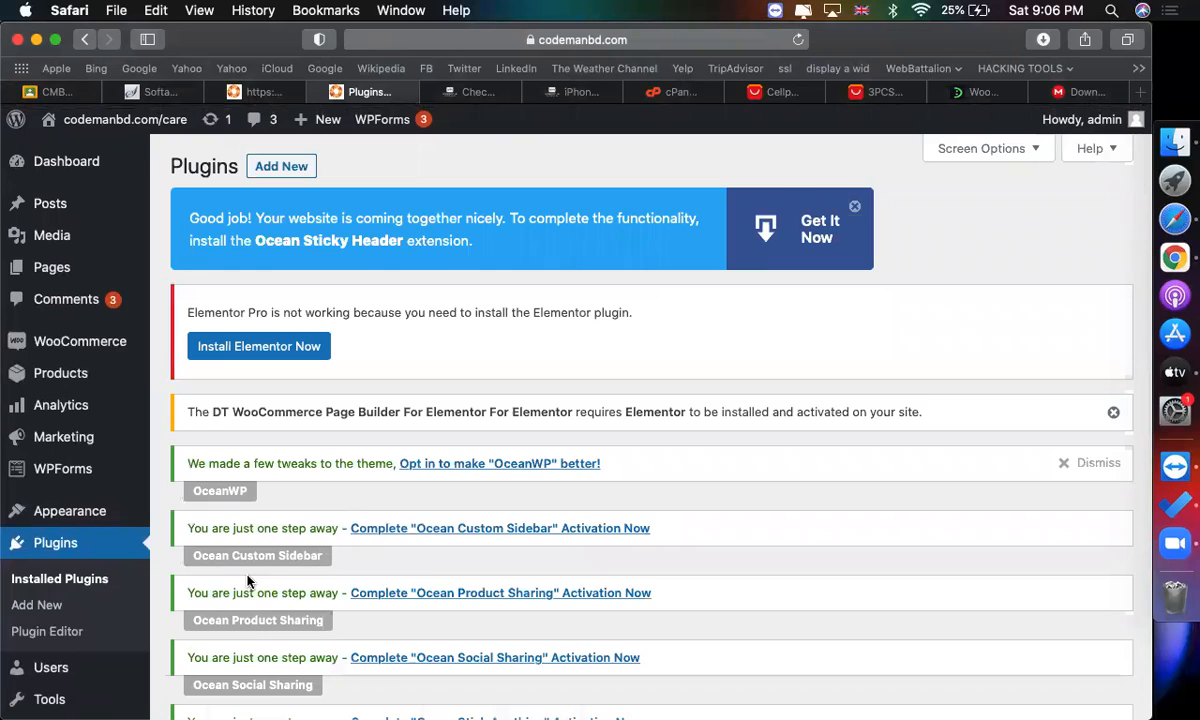
Open the Add New plugins page and upload and install elementor.zip from the same package folder.
scroll(247, 578, down, 3)
scroll(246, 620, up, 3)
click(308, 160)
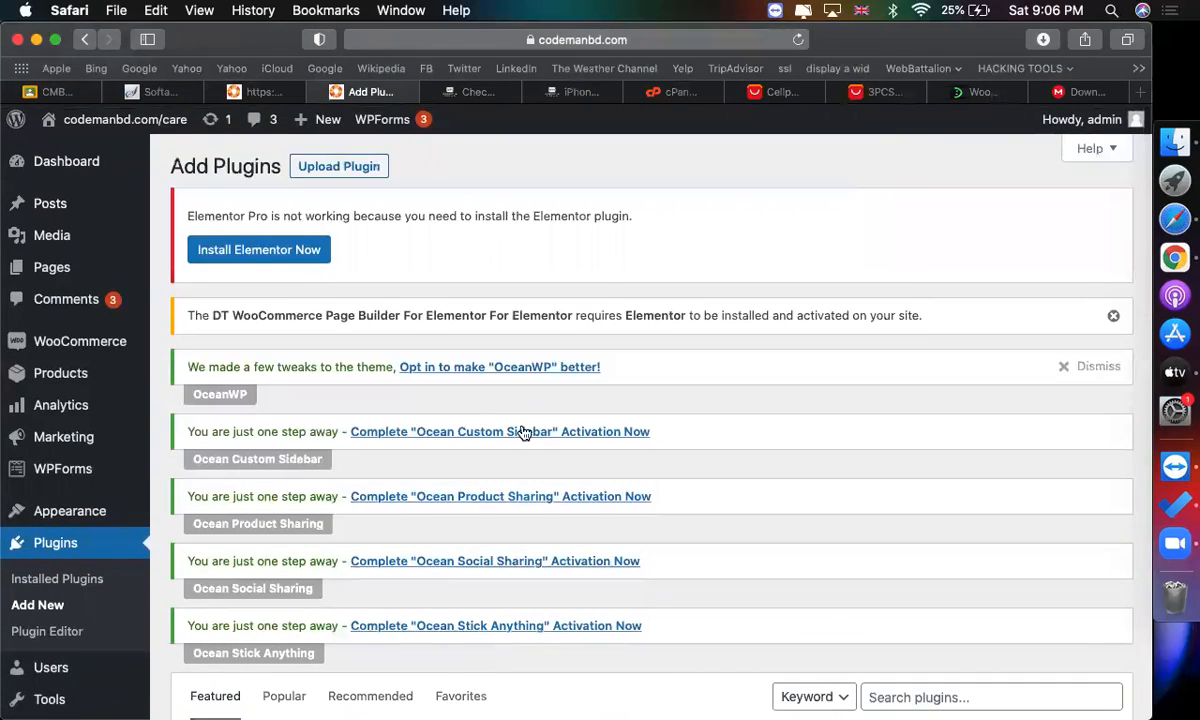
scroll(523, 432, down, 5)
scroll(405, 402, up, 5)
click(341, 167)
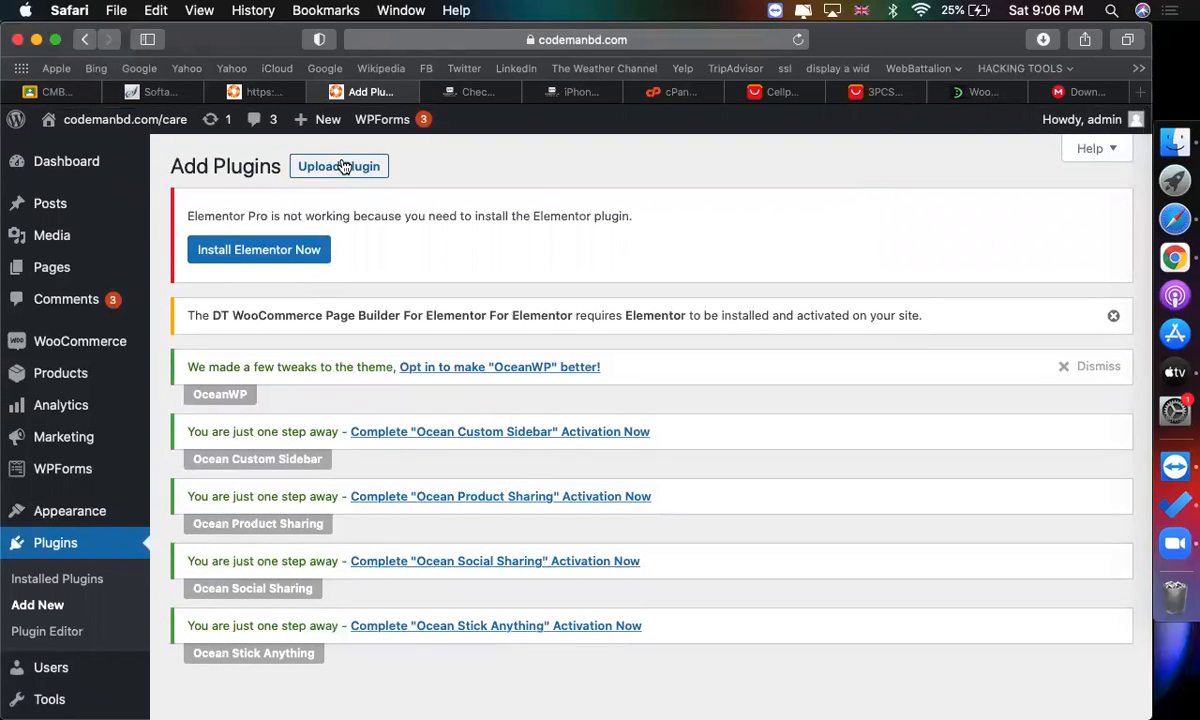
click(341, 166)
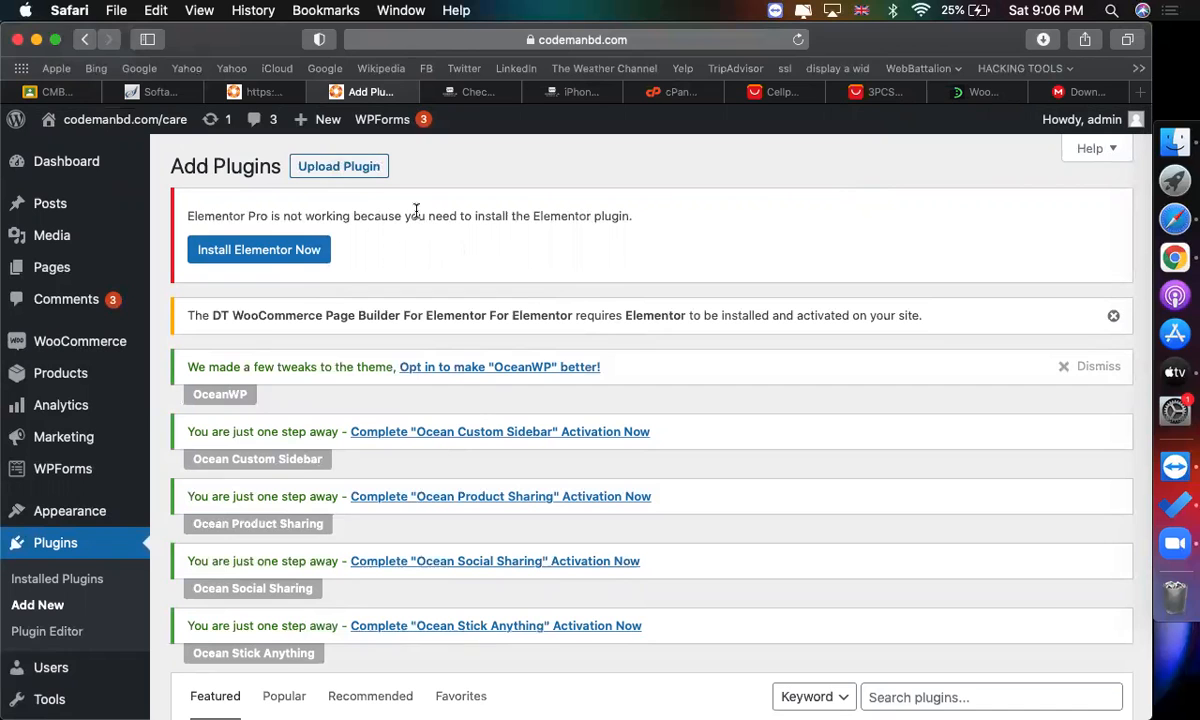
click(372, 172)
scroll(365, 536, down, 5)
click(503, 596)
double_click(288, 201)
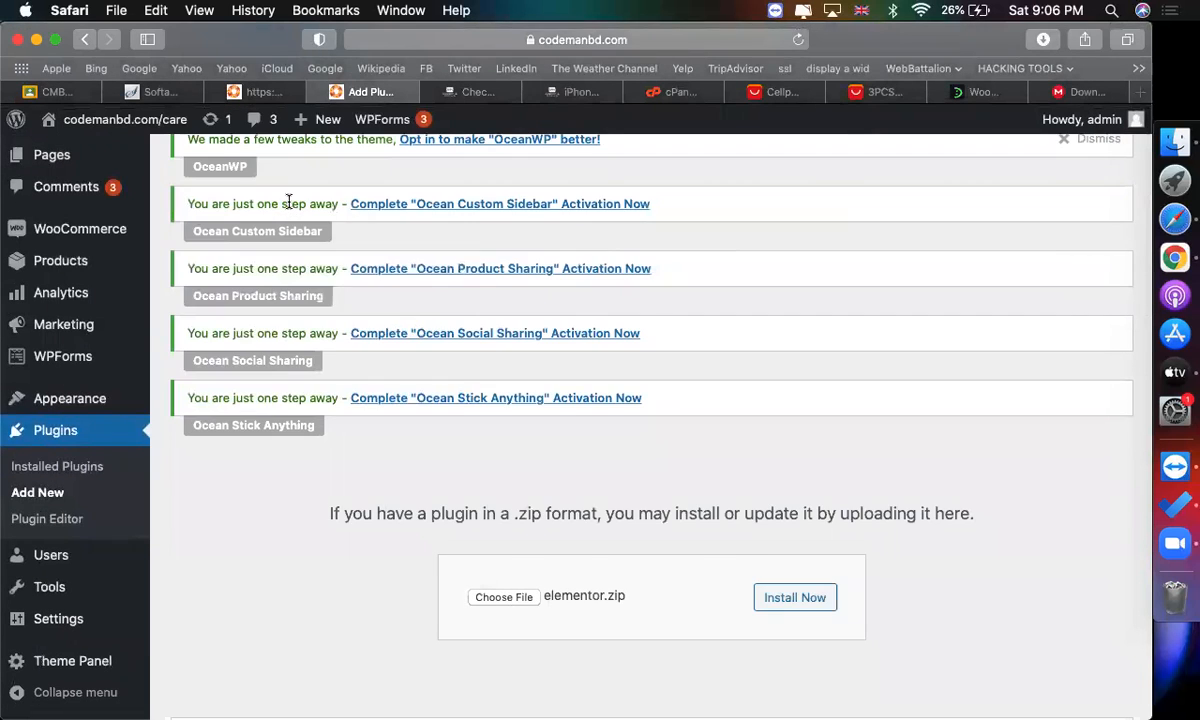
scroll(288, 201, down, 3)
click(825, 472)
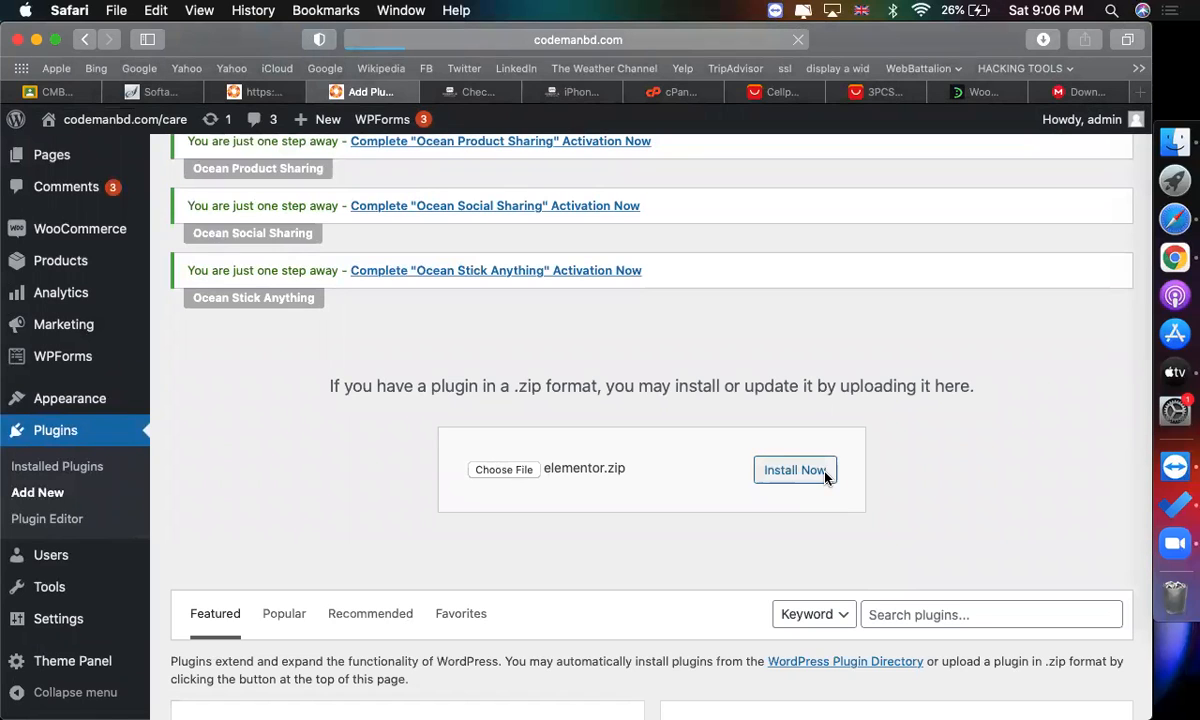
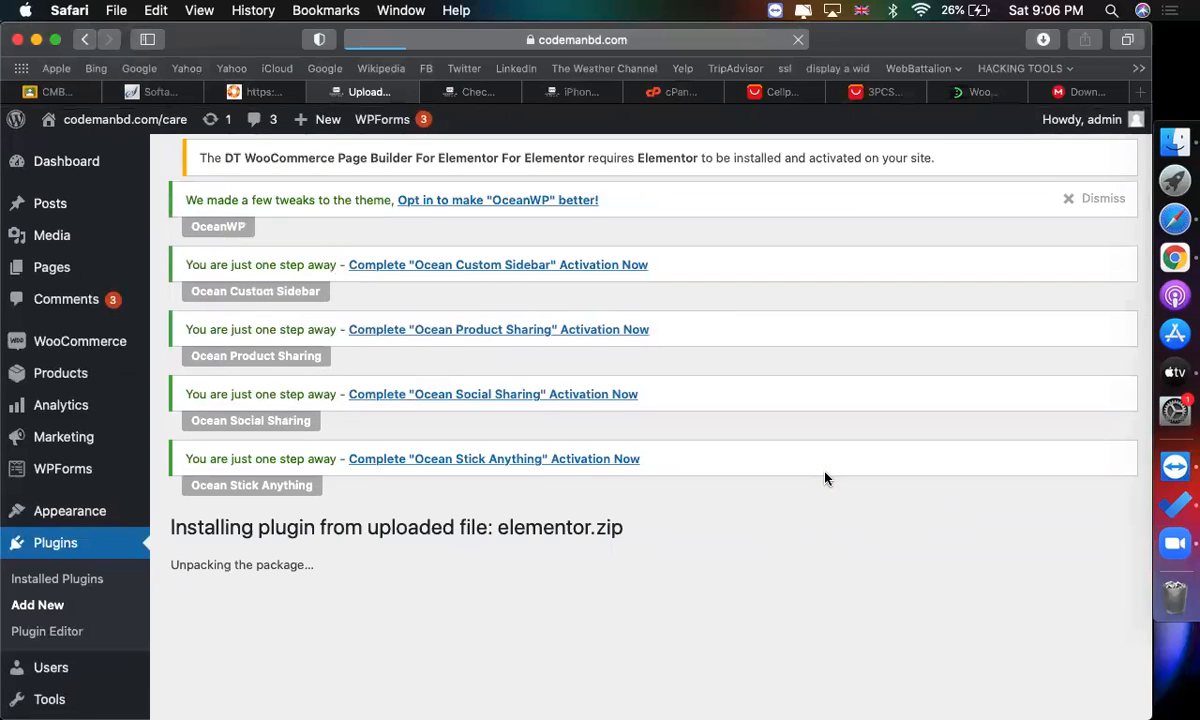
Activate the newly installed Elementor plugin.
scroll(570, 422, down, 3)
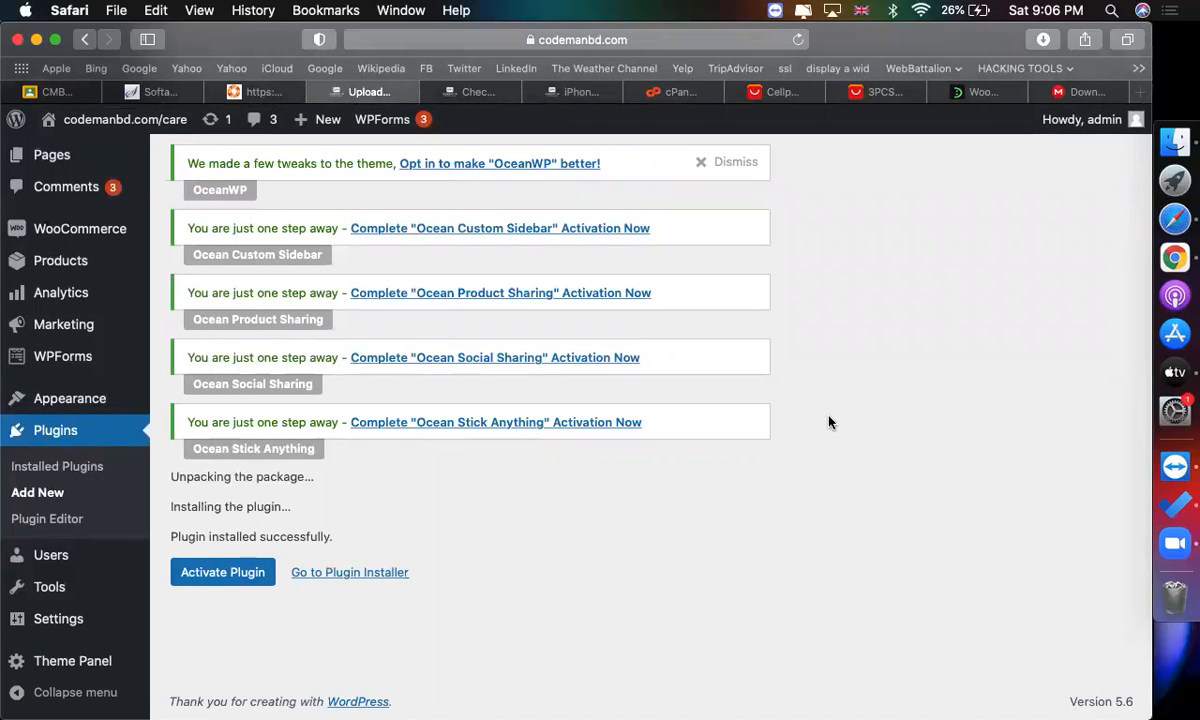
click(210, 580)
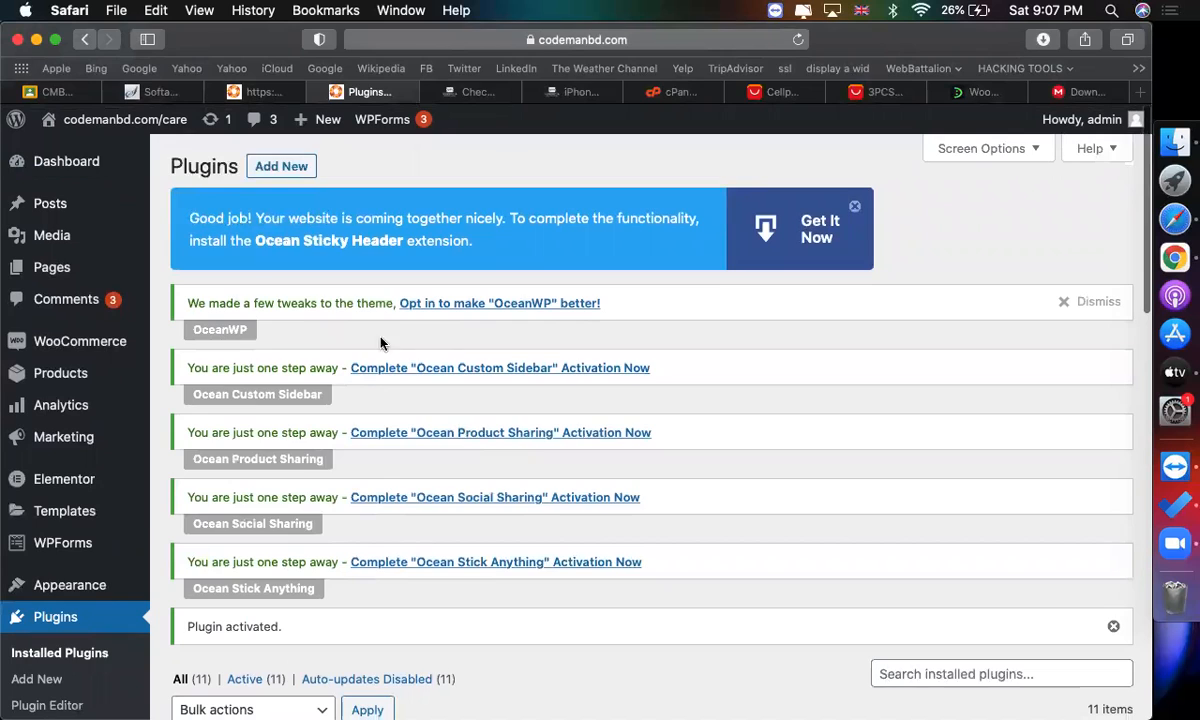
Create a new Elementor template of type Single Product named "single product template".
scroll(380, 343, down, 5)
scroll(85, 380, down, 3)
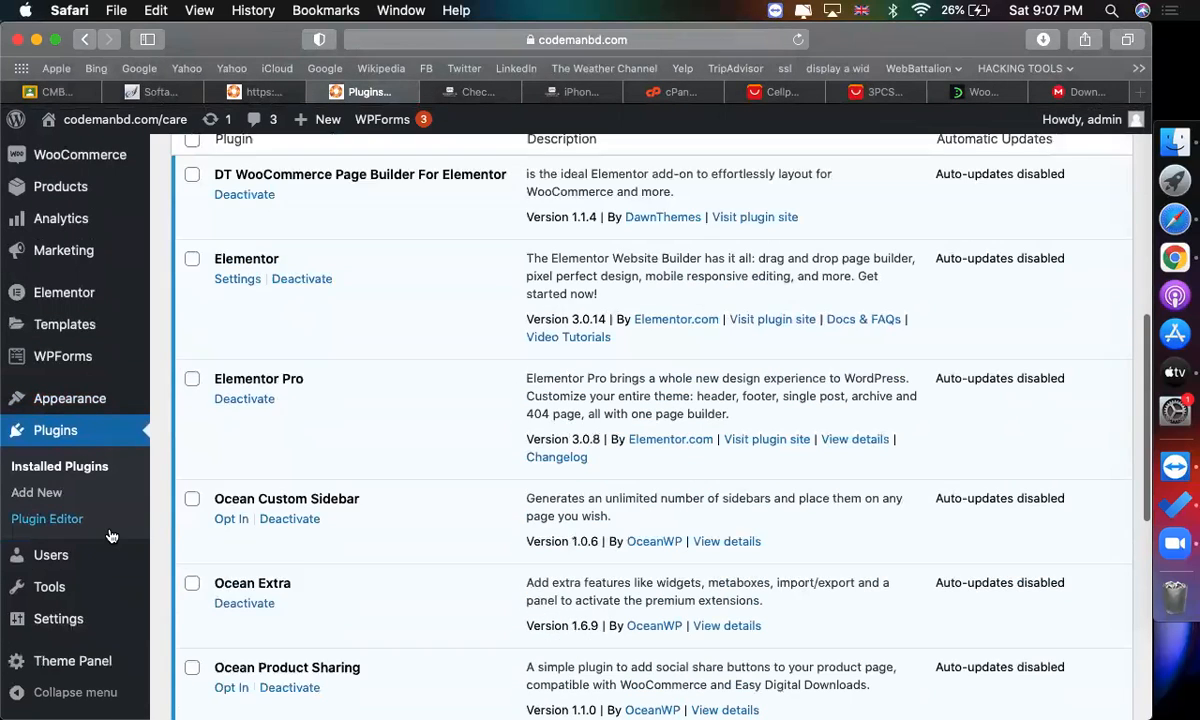
mouse_move(78, 311)
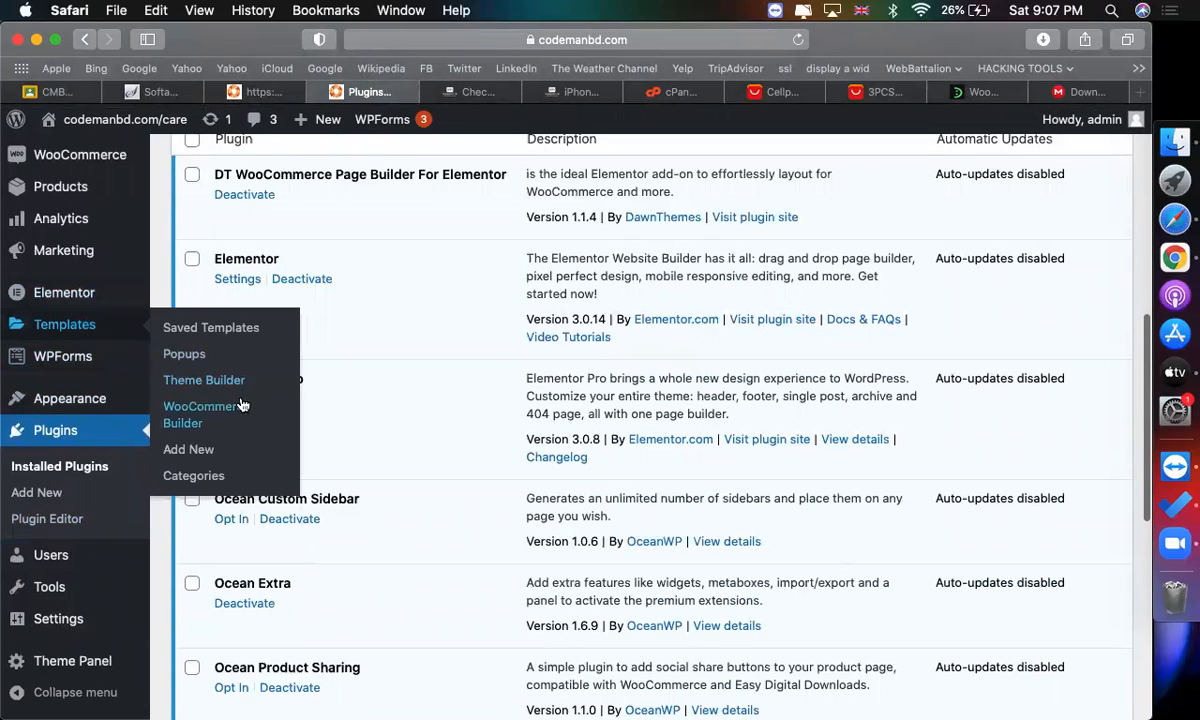
click(207, 457)
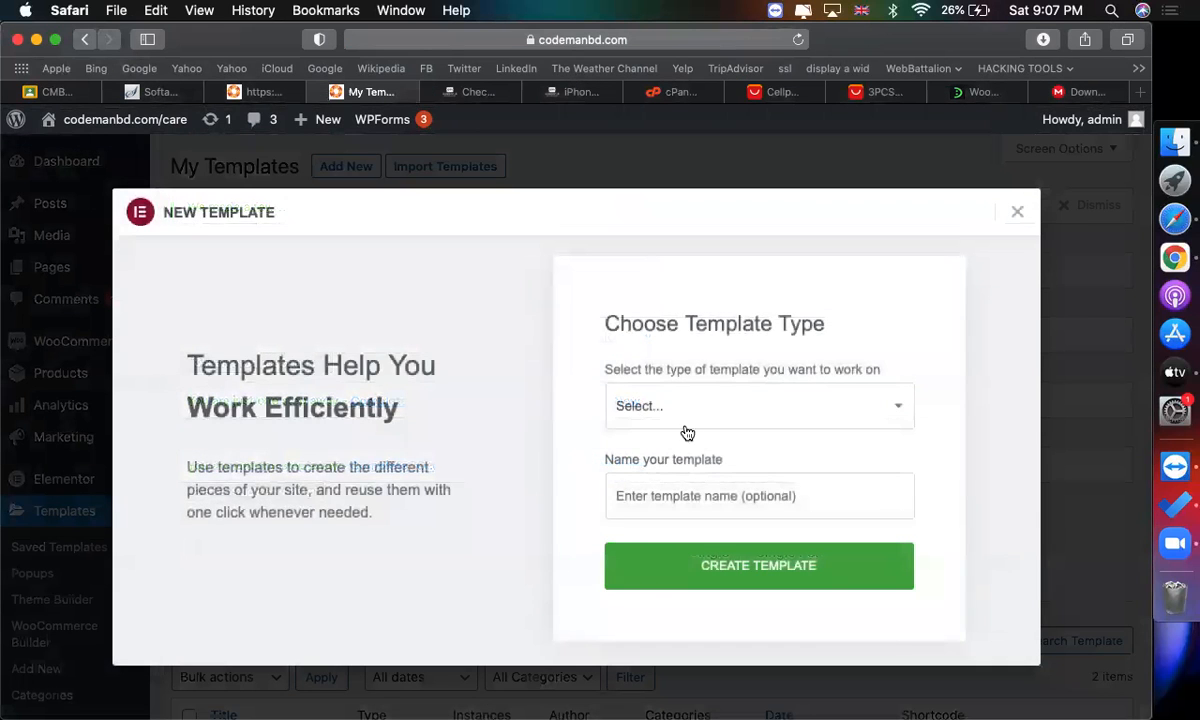
click(690, 412)
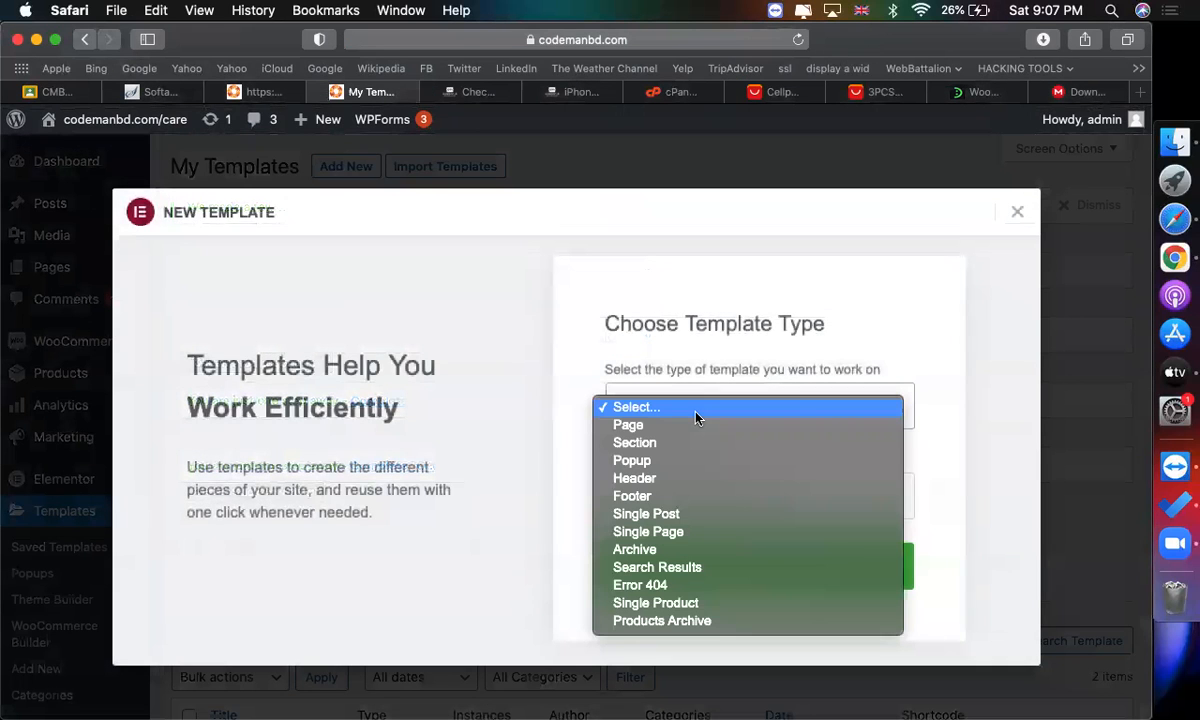
click(720, 604)
click(667, 485)
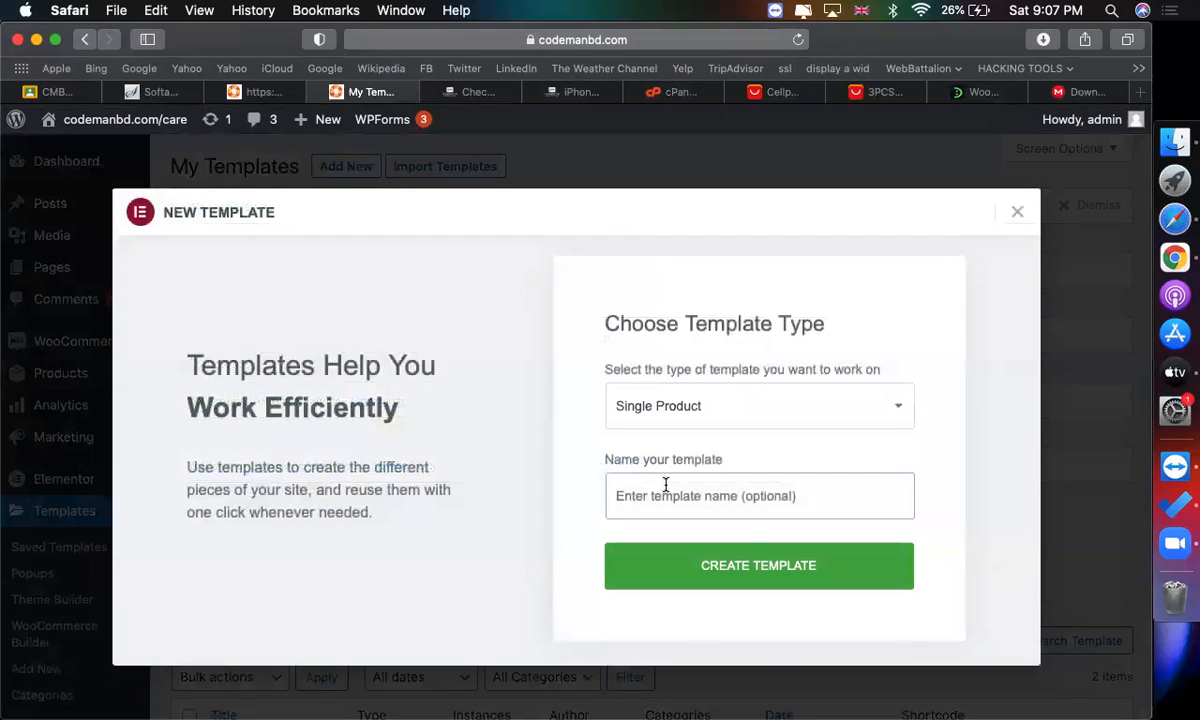
text(single product template)
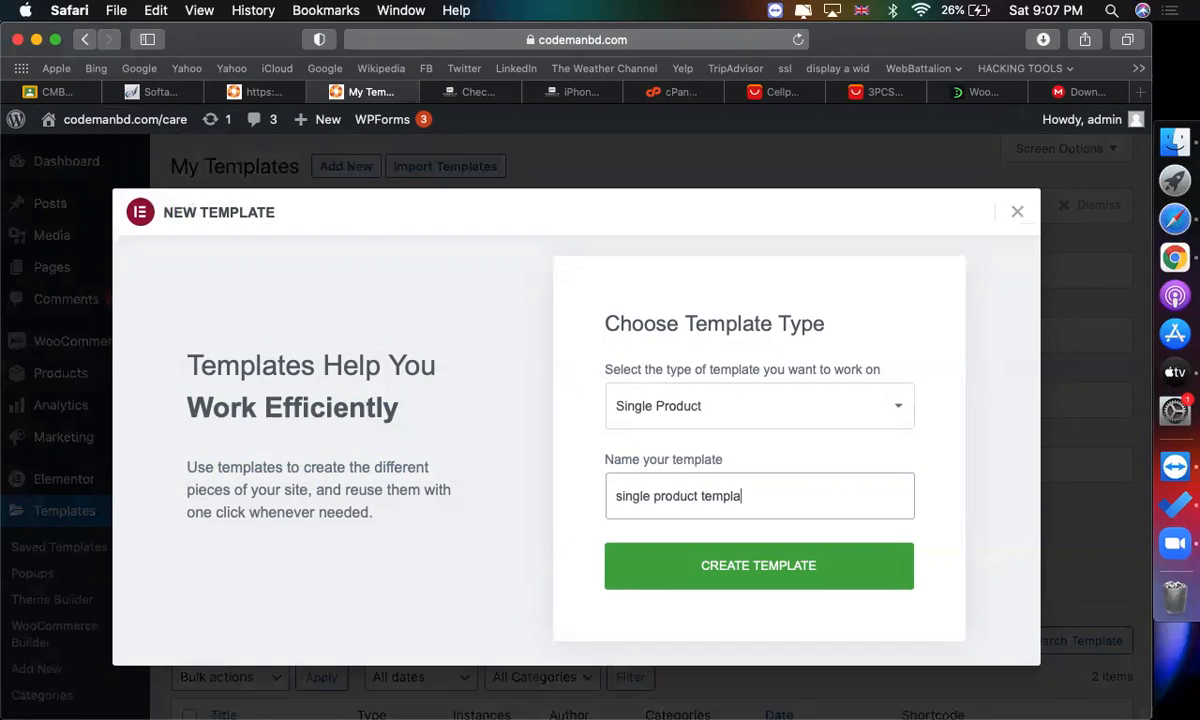
click(705, 570)
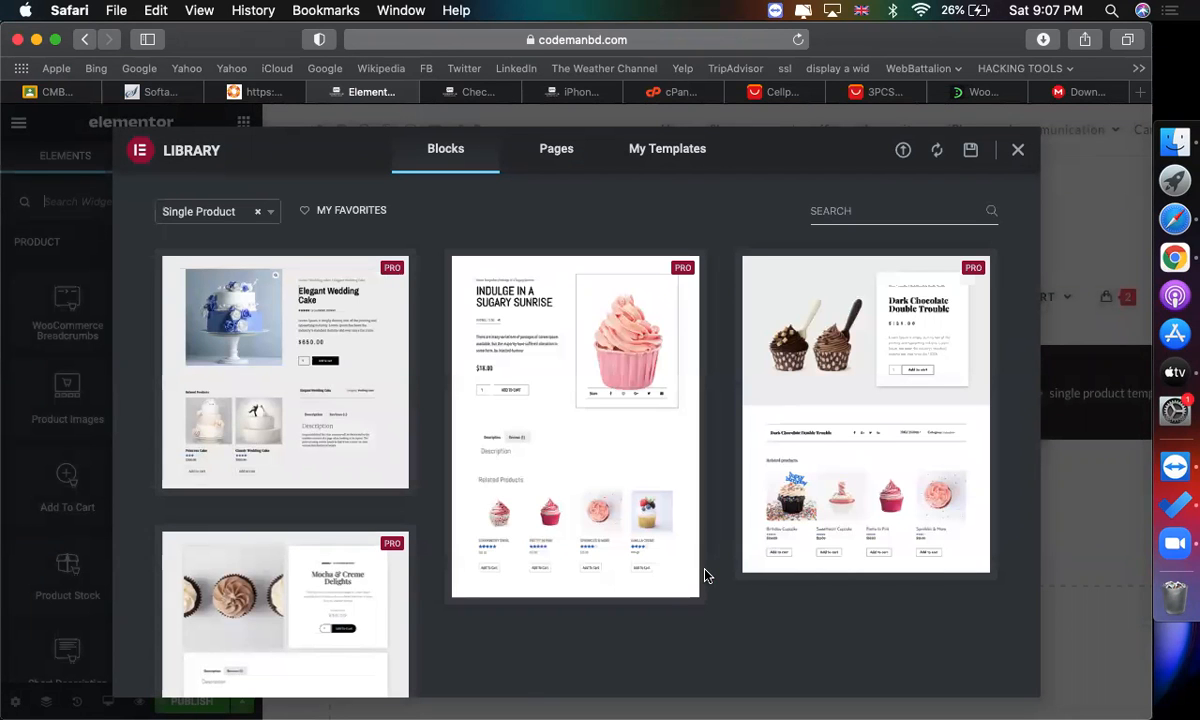
Start inserting the Elegant Wedding Cake single product block, opening the template library connection page.
mouse_move(237, 322)
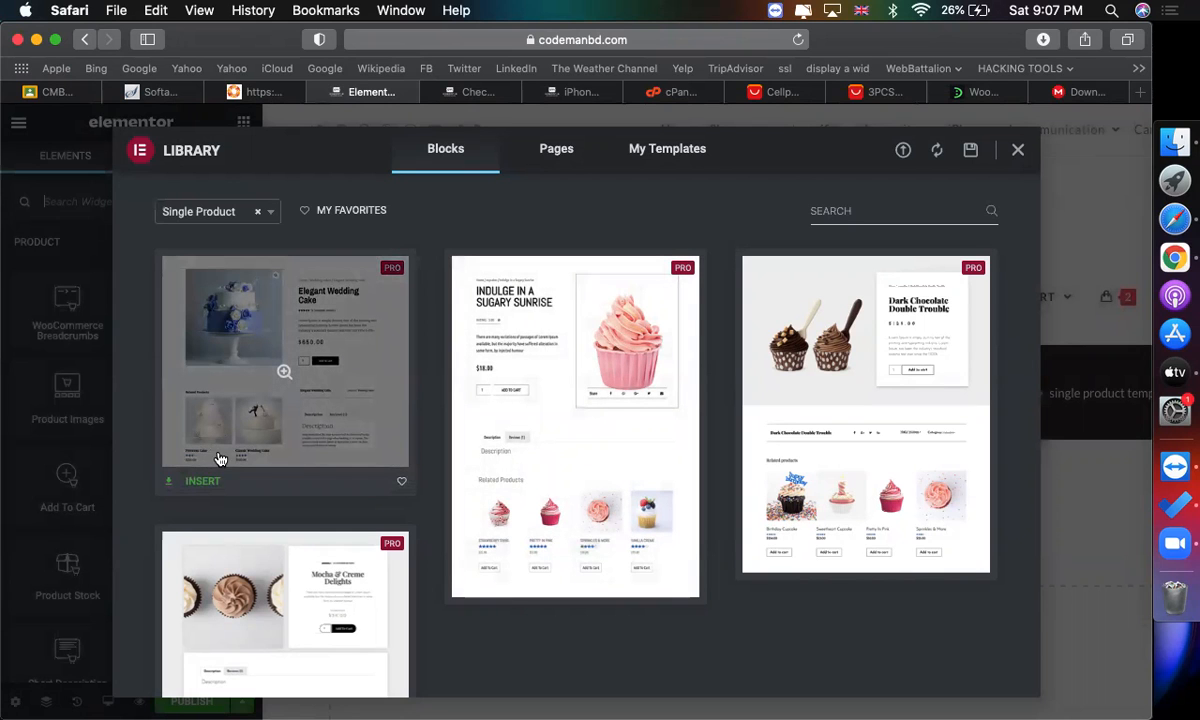
mouse_move(597, 399)
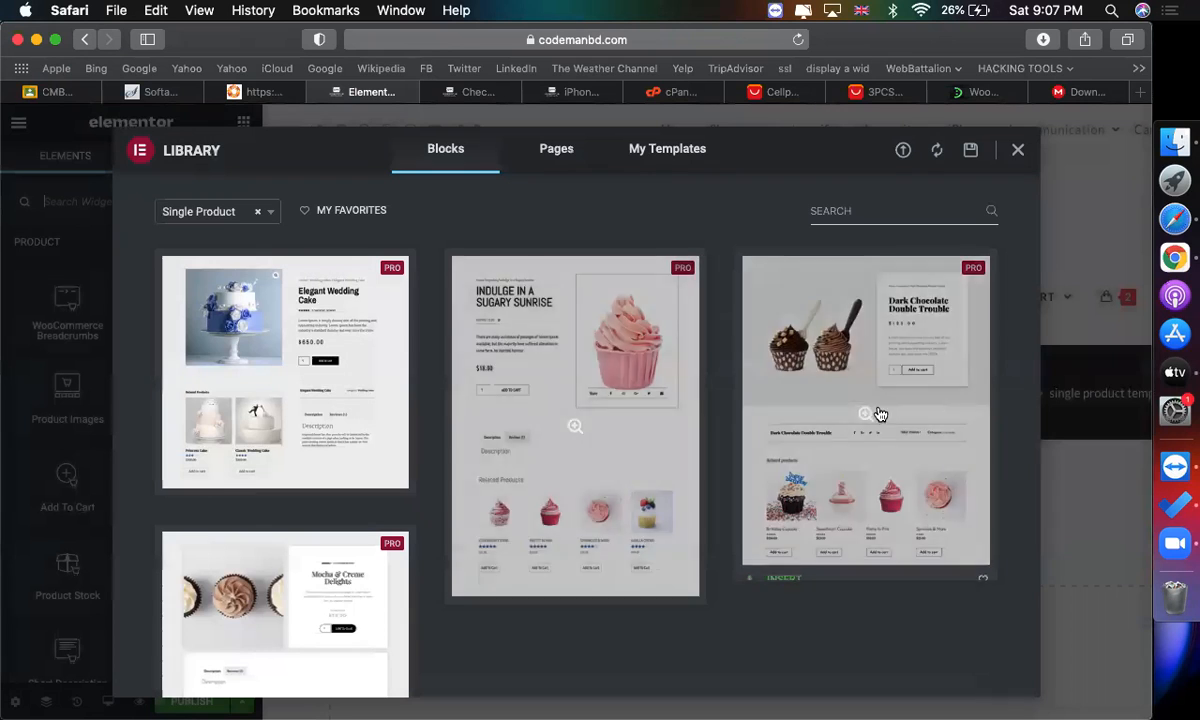
mouse_move(363, 391)
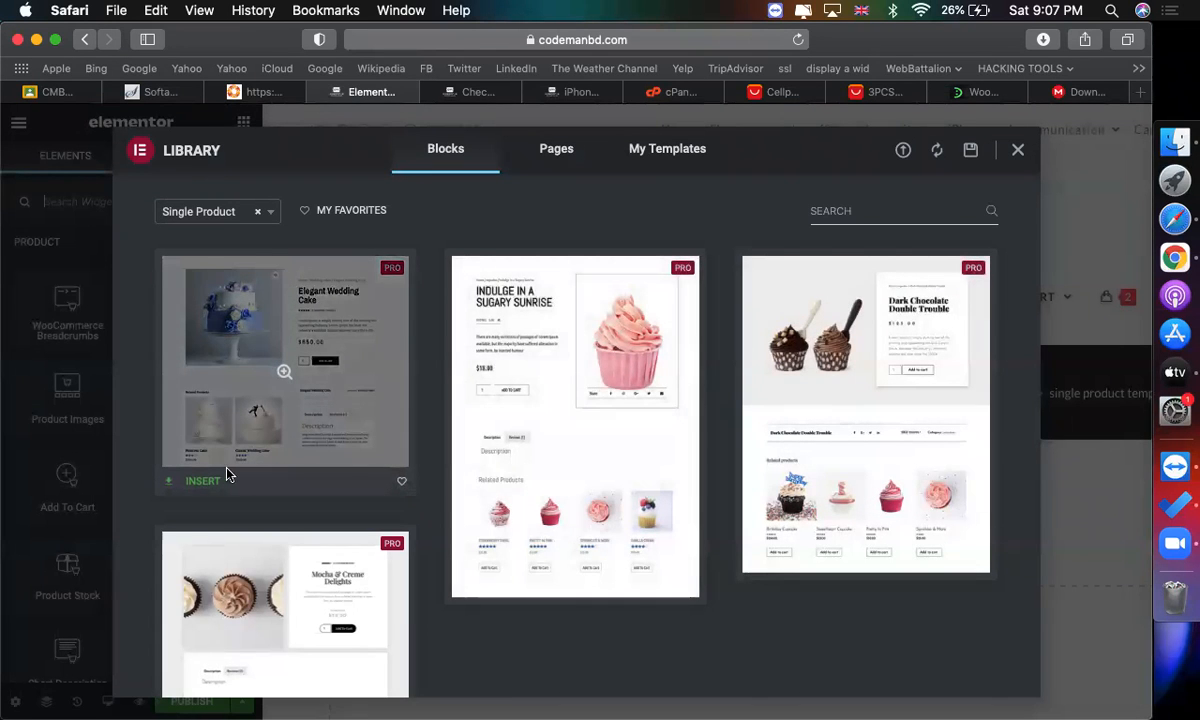
click(200, 482)
click(634, 459)
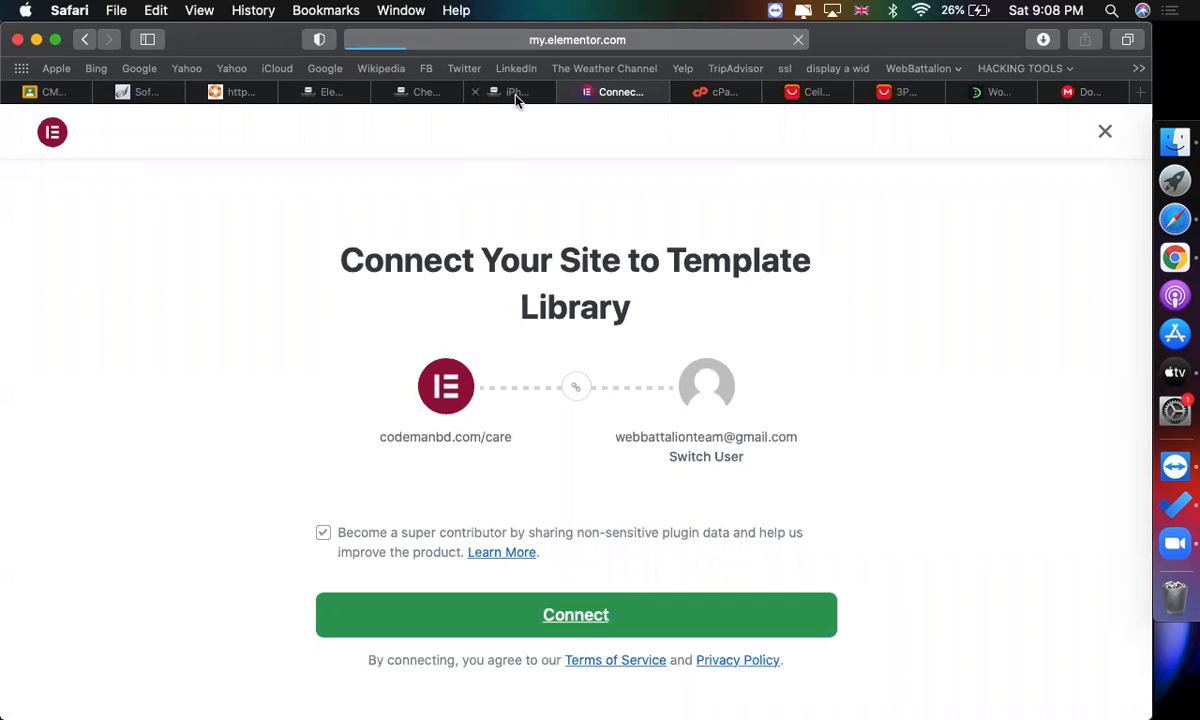
Return to the Elementor editor tab and reload the page.
mouse_move(515, 97)
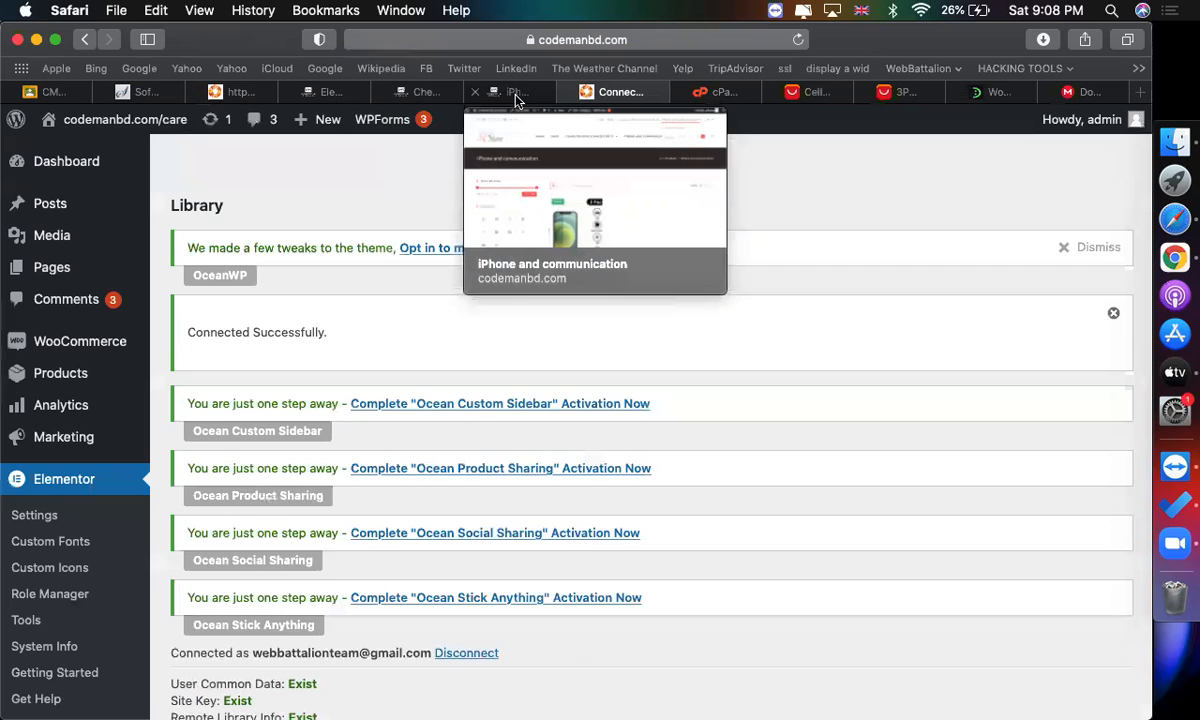
click(515, 95)
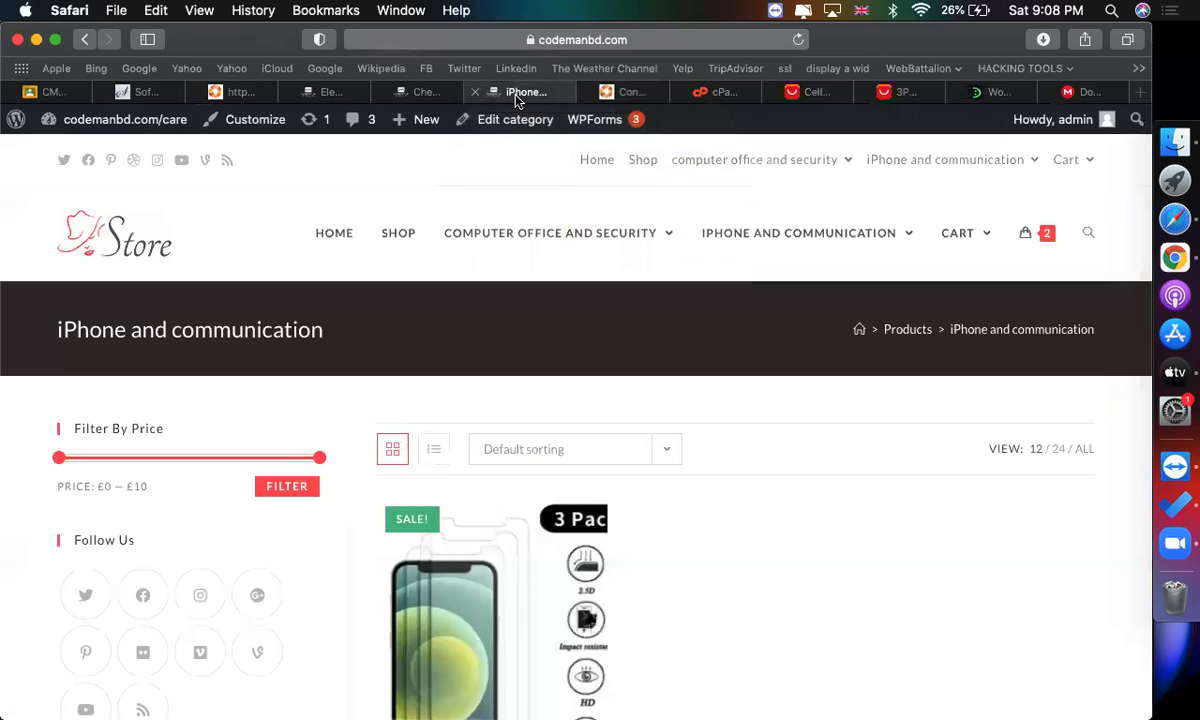
click(400, 91)
click(315, 91)
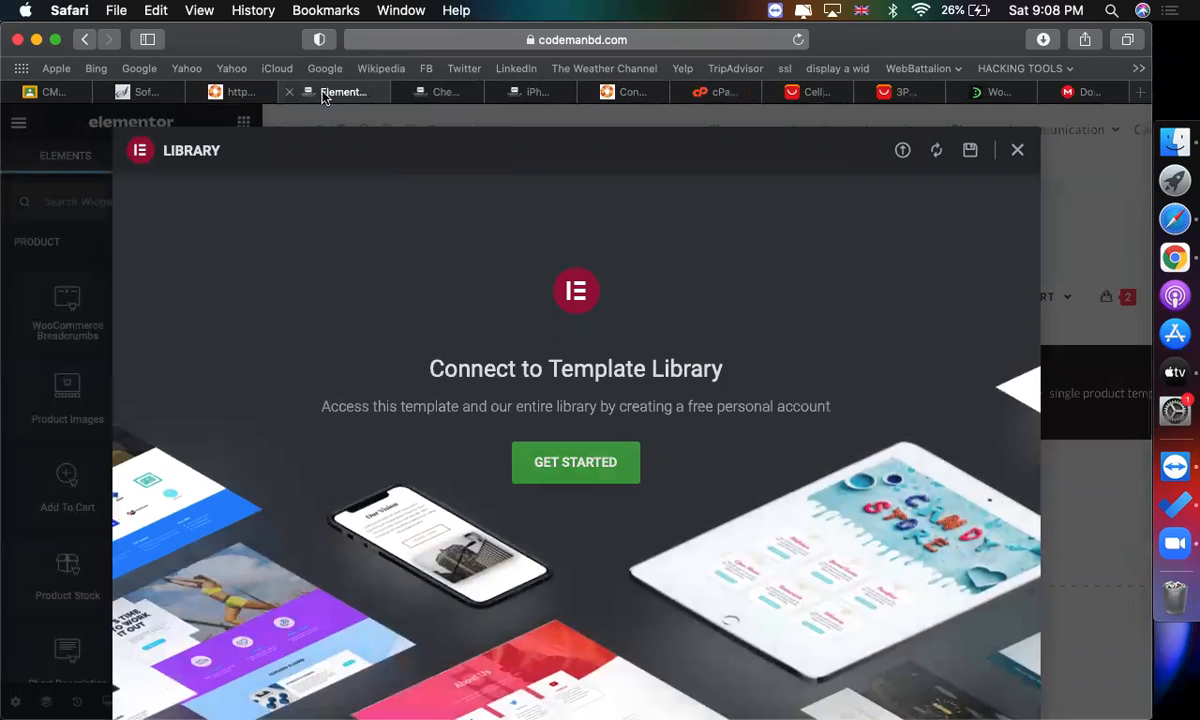
click(798, 40)
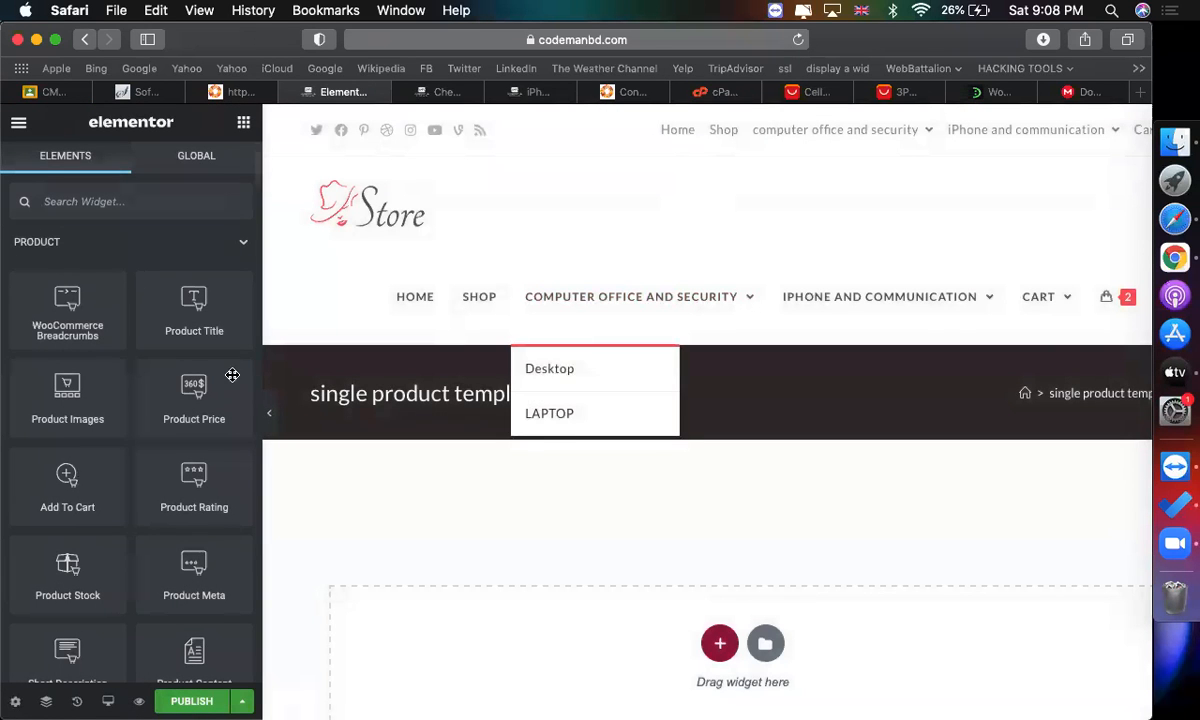
Insert the Elegant Wedding Cake single product block from the template library into the template.
scroll(400, 343, down, 2)
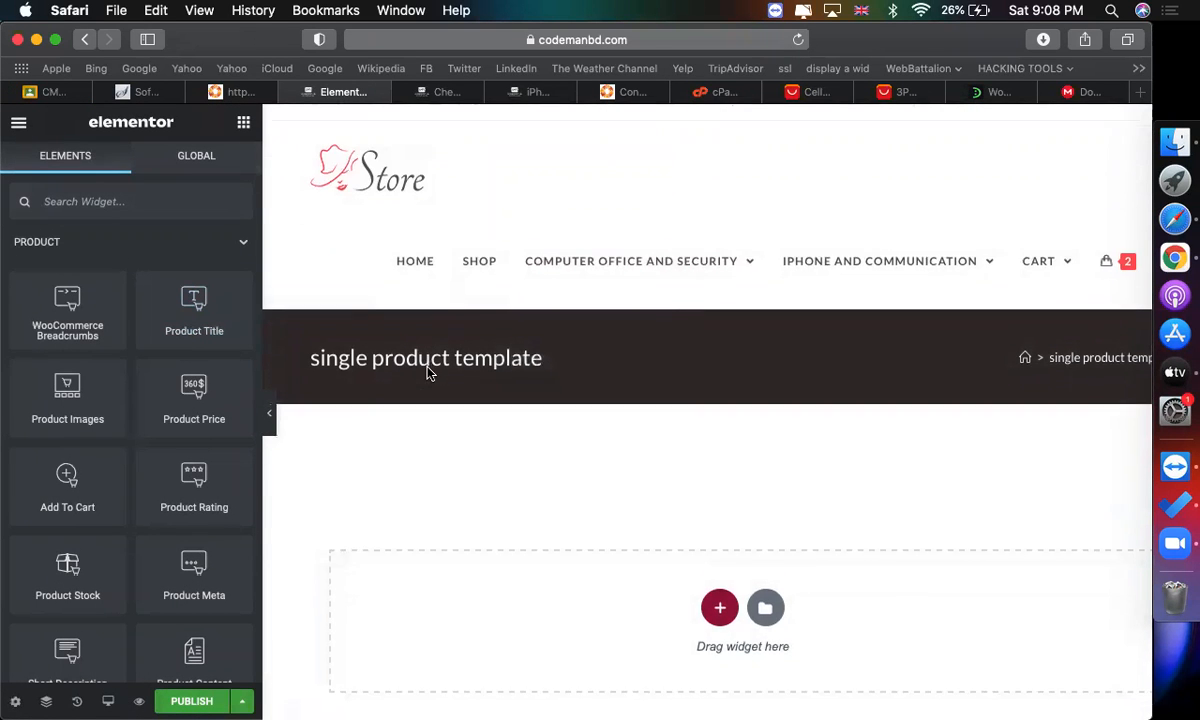
click(766, 536)
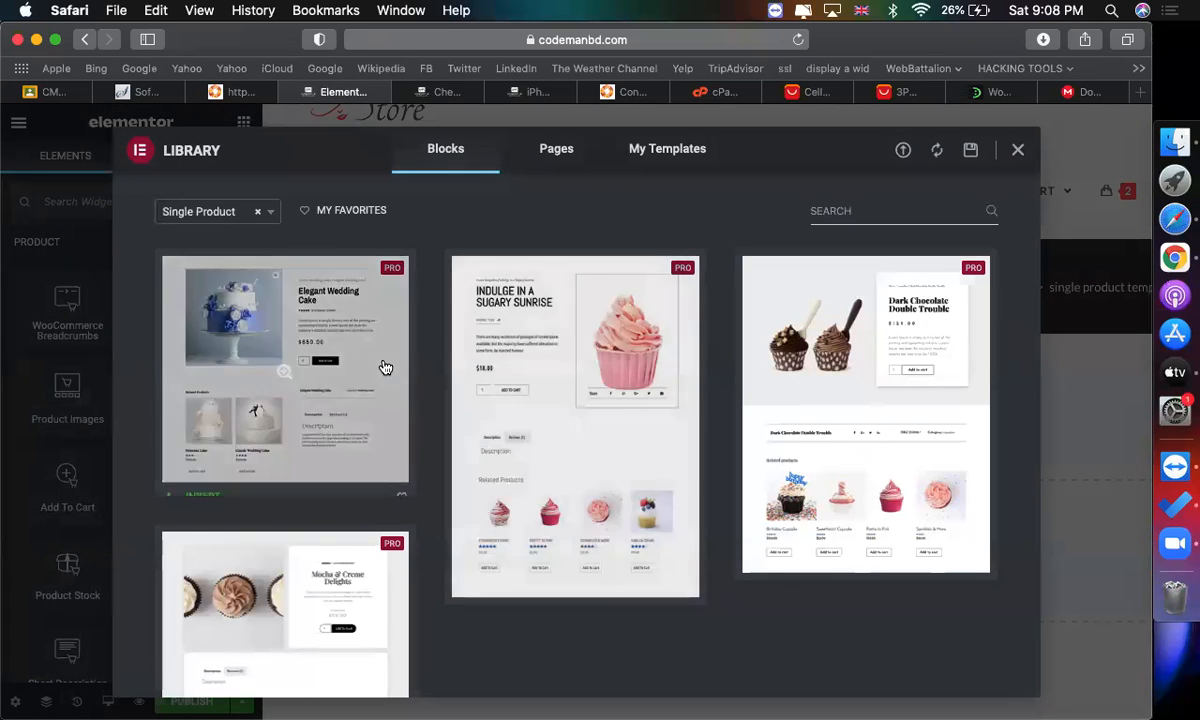
click(195, 481)
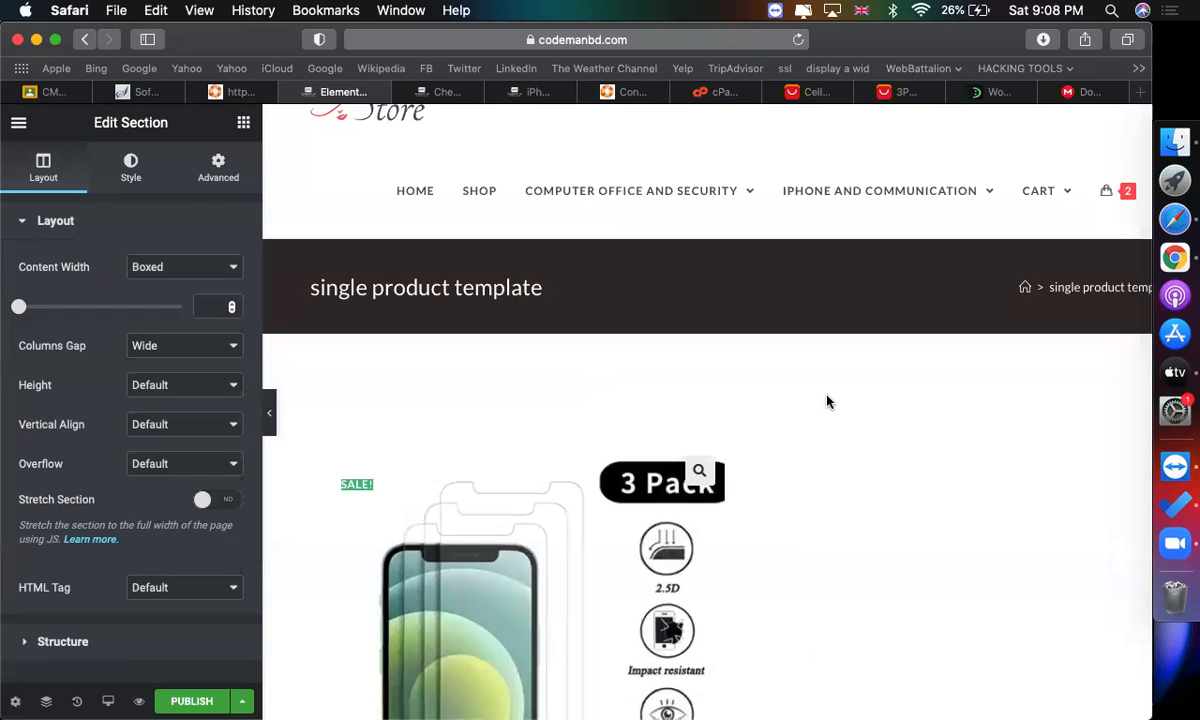
Set the product title's typography size to 27 px.
scroll(828, 402, down, 3)
click(931, 440)
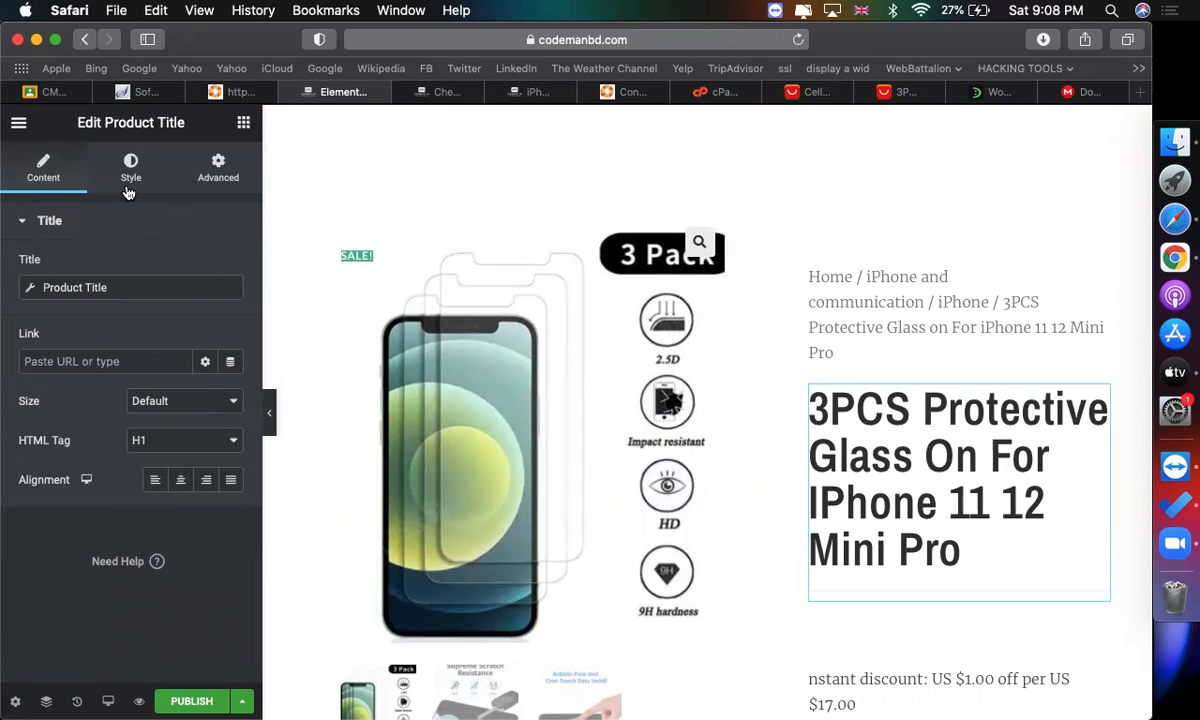
click(118, 176)
click(230, 306)
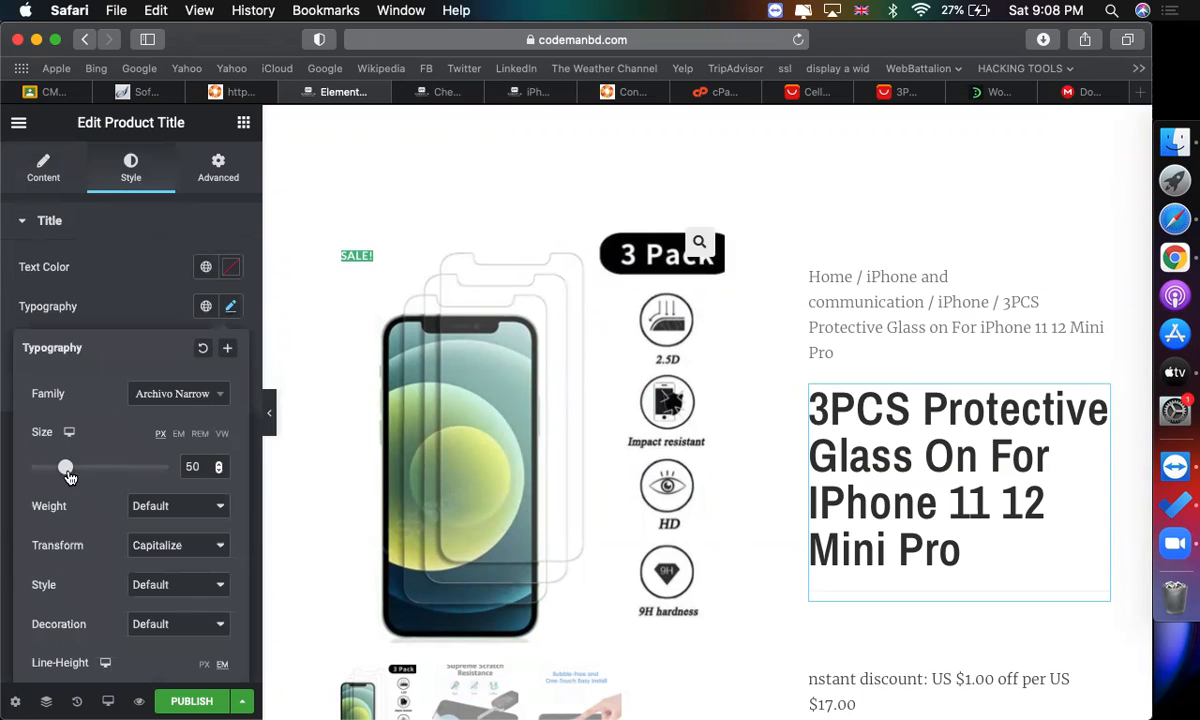
drag(64, 470, 47, 469)
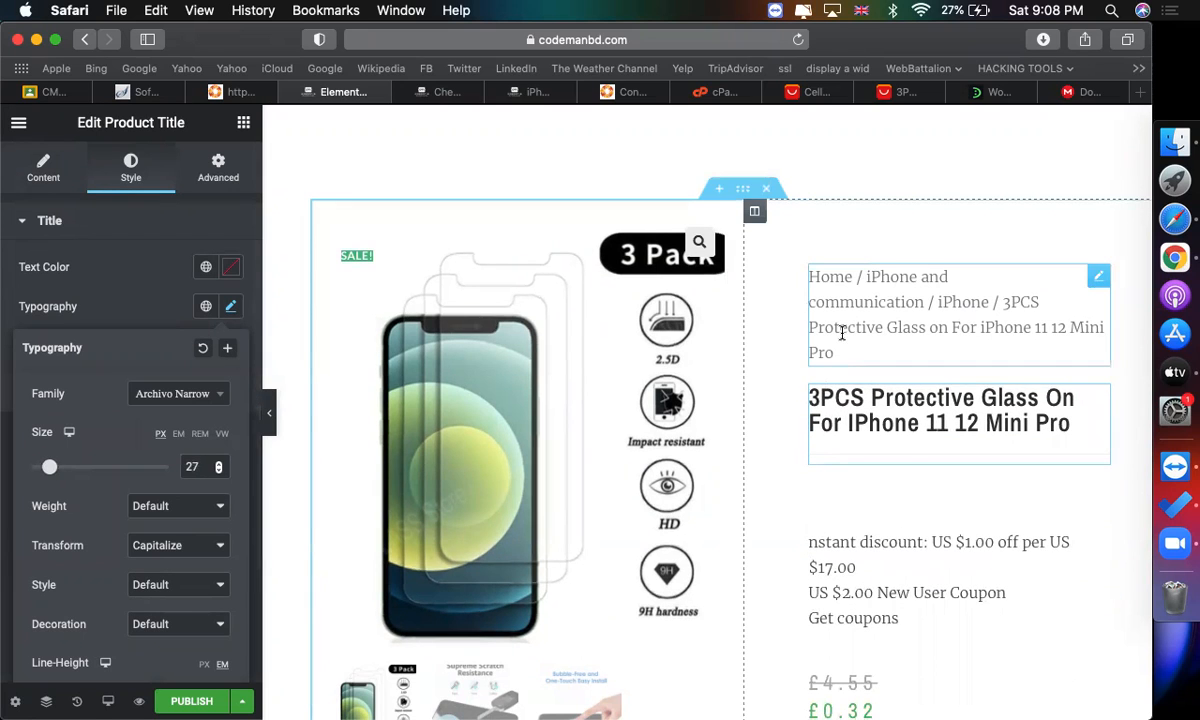
Delete the WooCommerce breadcrumbs widget above the product title.
click(907, 327)
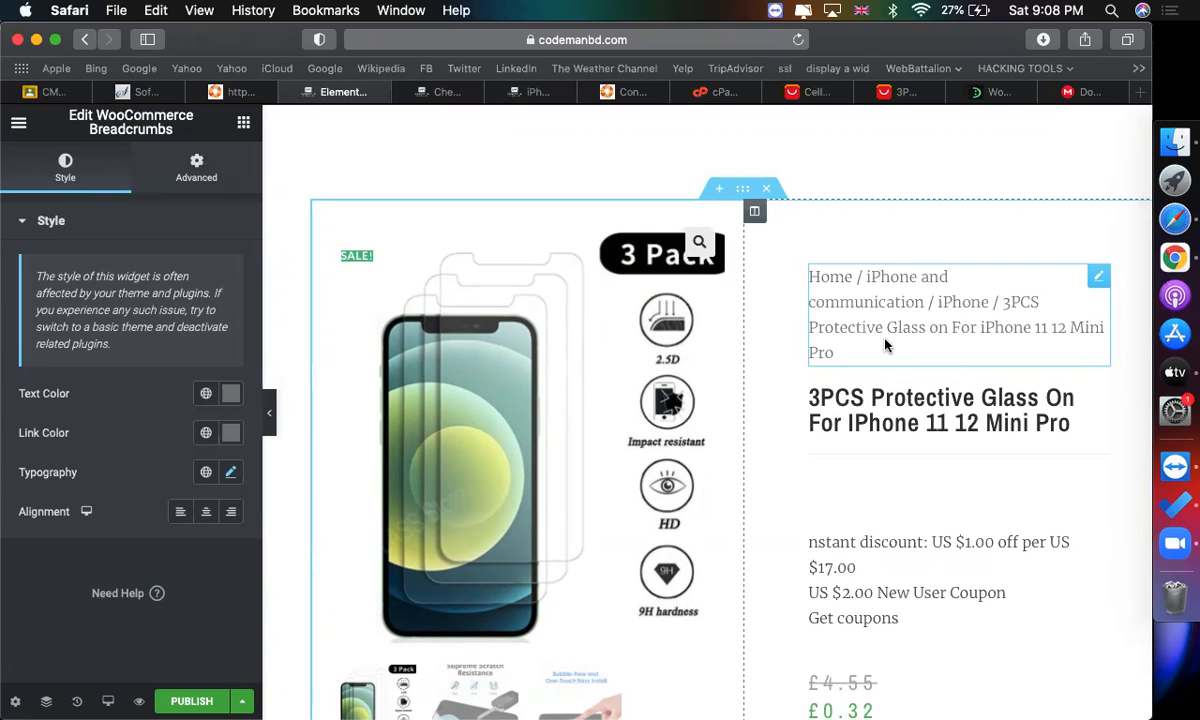
right_click(885, 345)
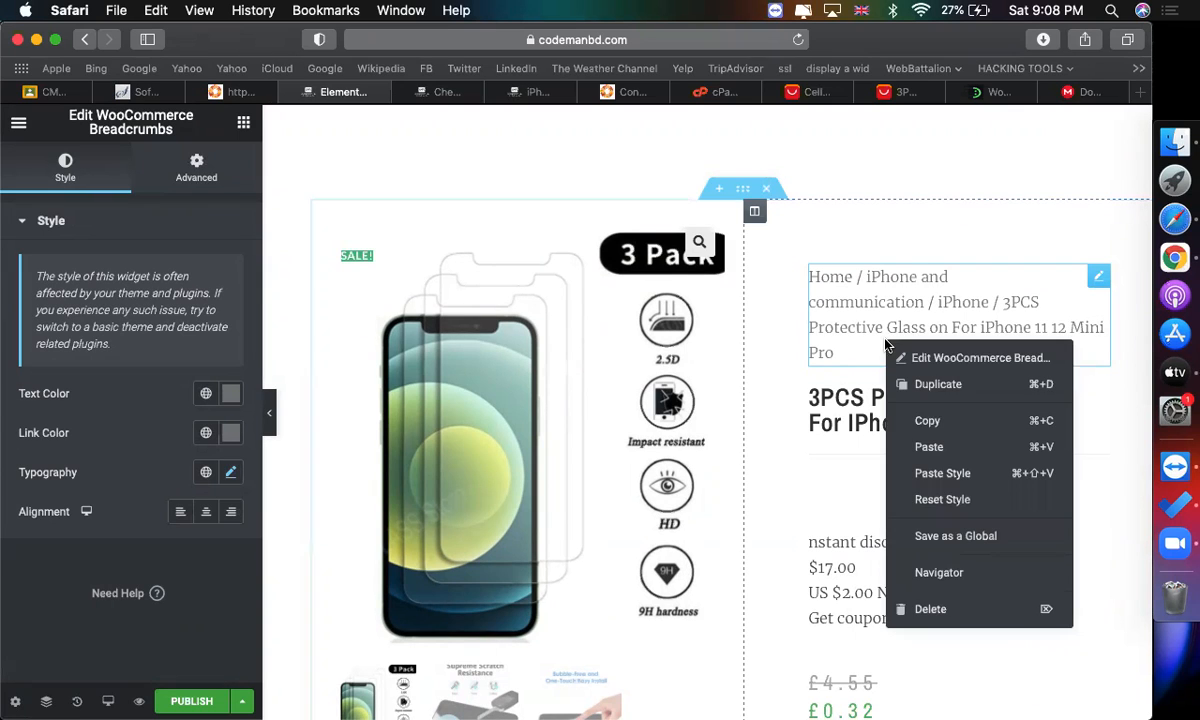
click(935, 608)
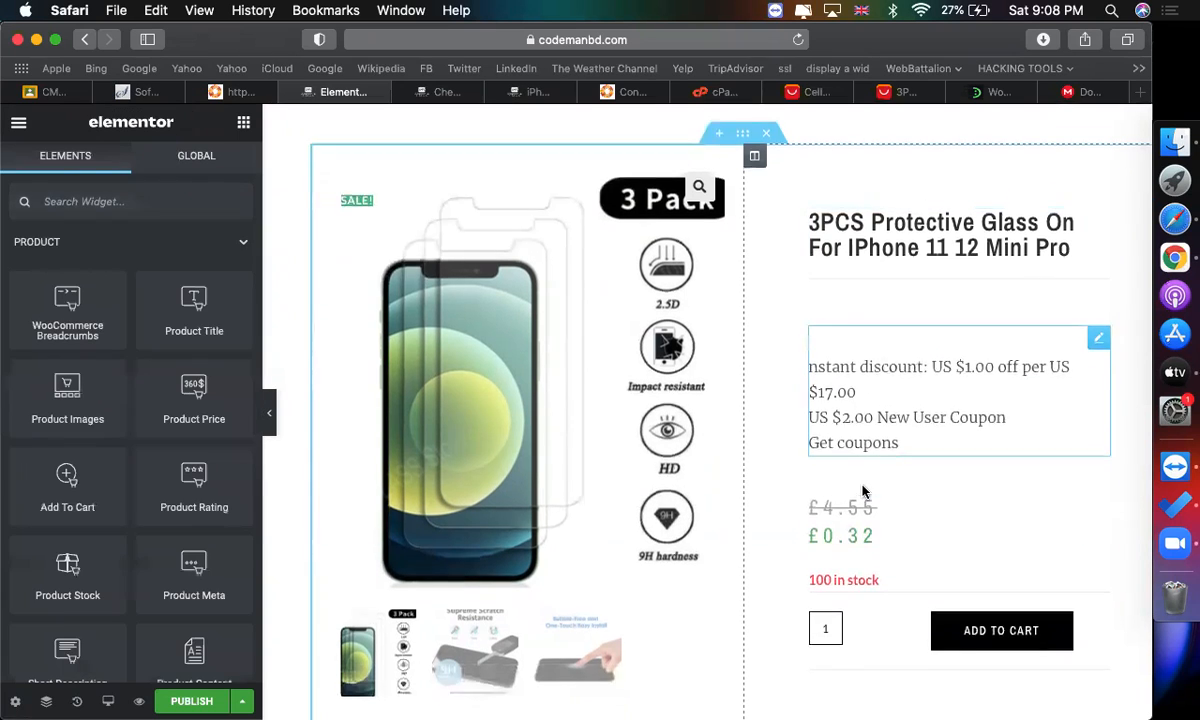
Move the product price widget above the short description text.
scroll(885, 390, down, 2)
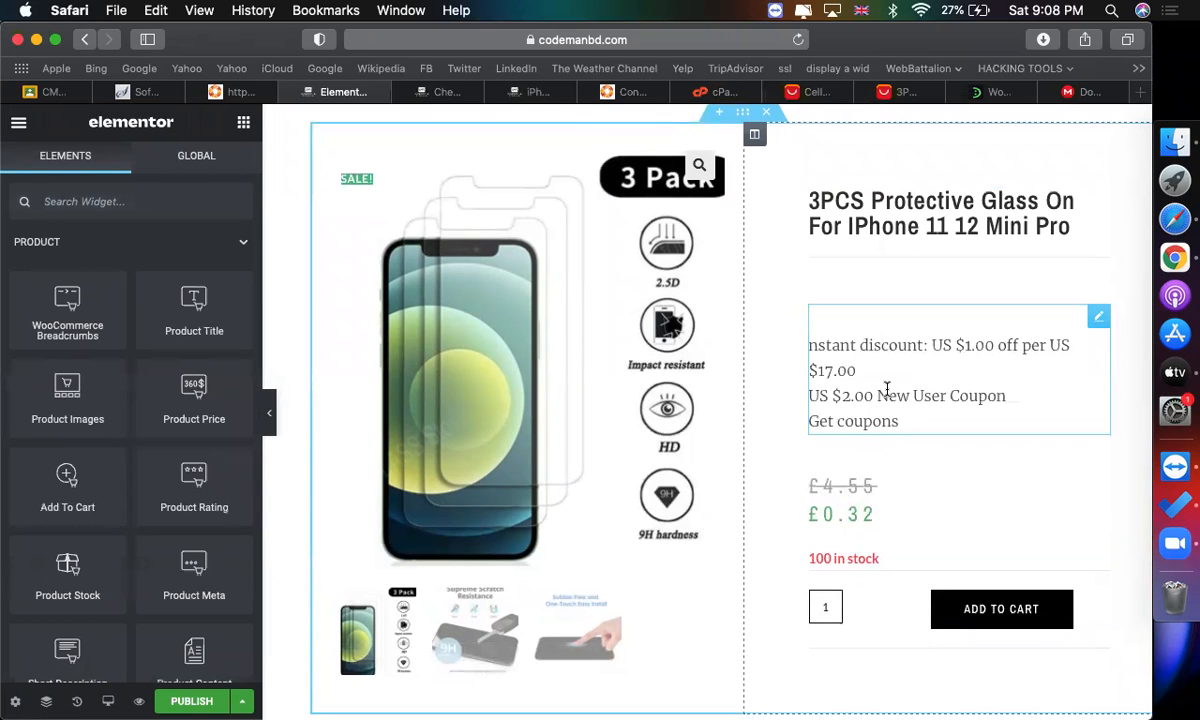
drag(1098, 470, 997, 298)
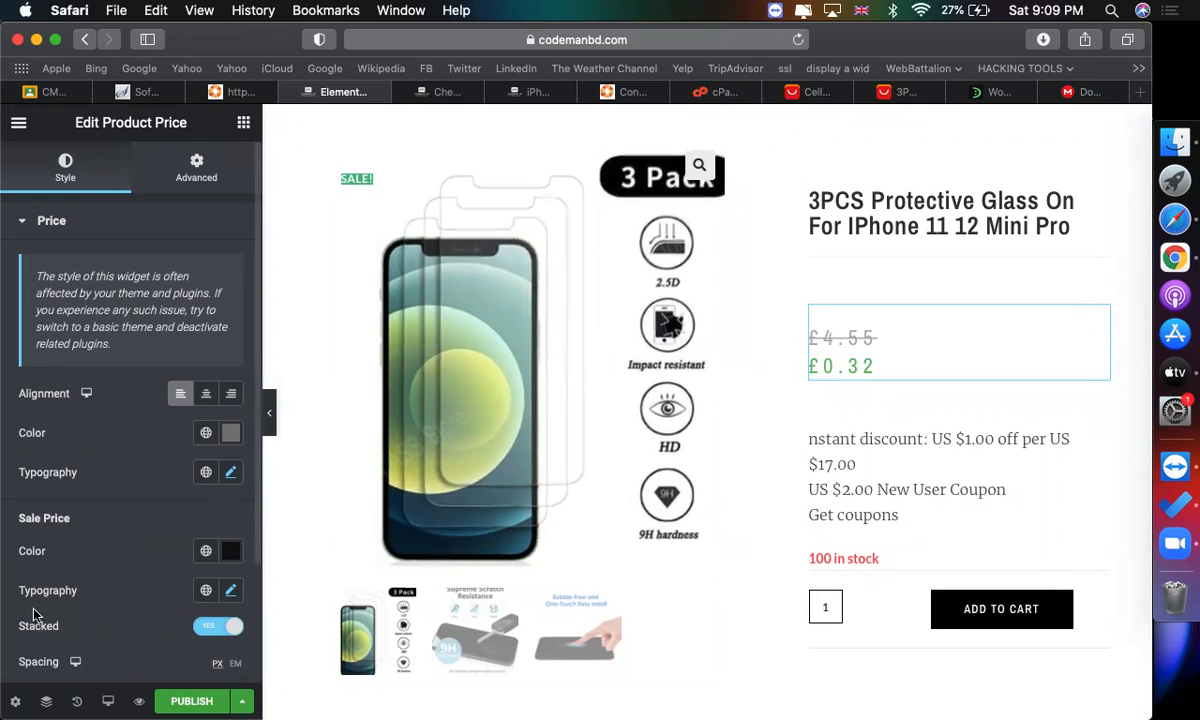
Change the sale price colour with the colour picker.
scroll(88, 565, down, 3)
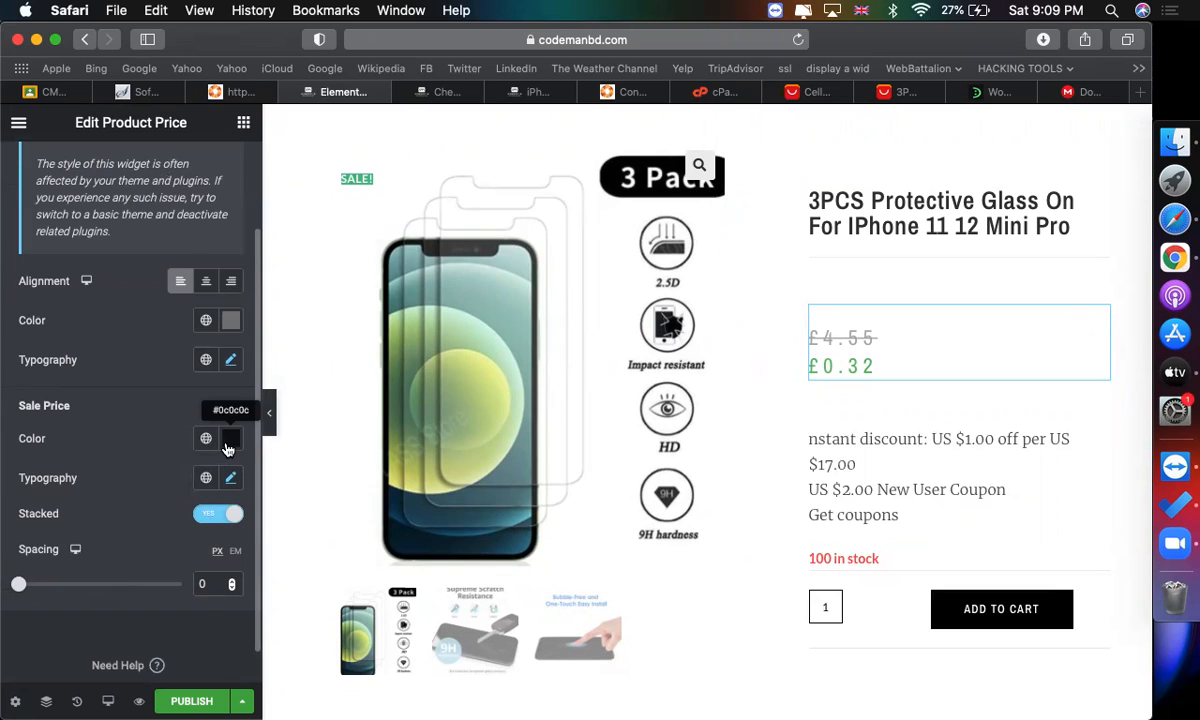
click(228, 447)
drag(120, 346, 247, 345)
click(268, 272)
click(289, 285)
click(119, 488)
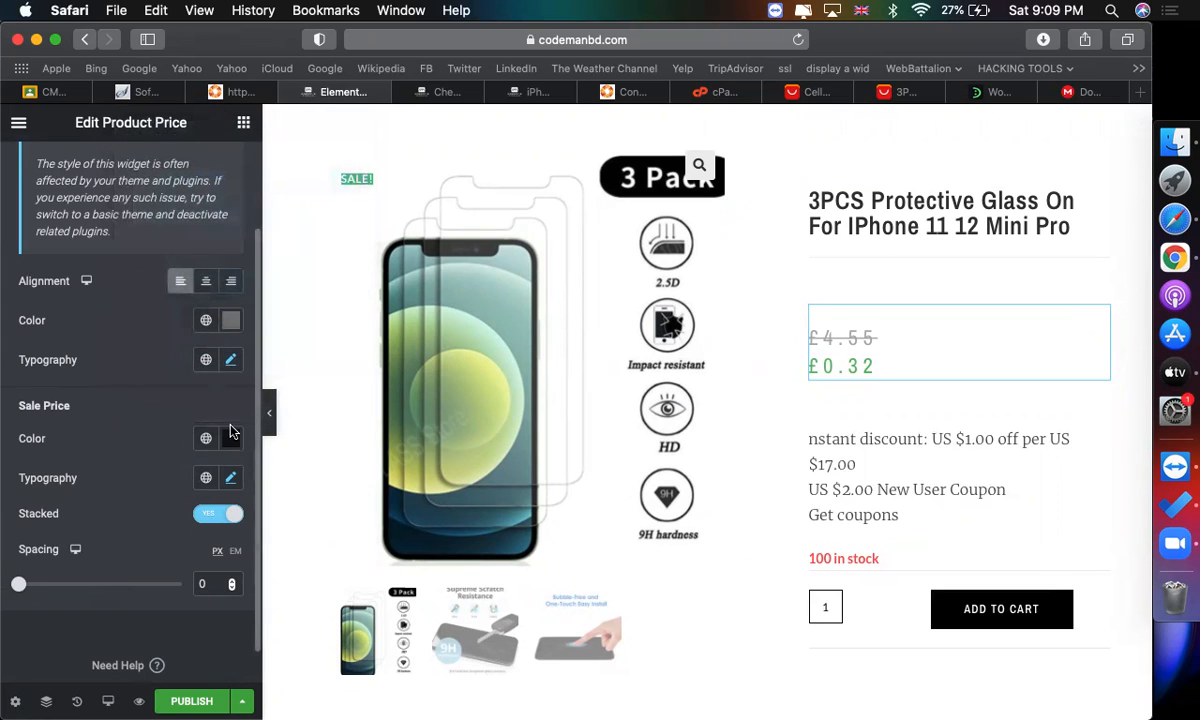
Set the regular price colour to #A85D5D.
click(229, 358)
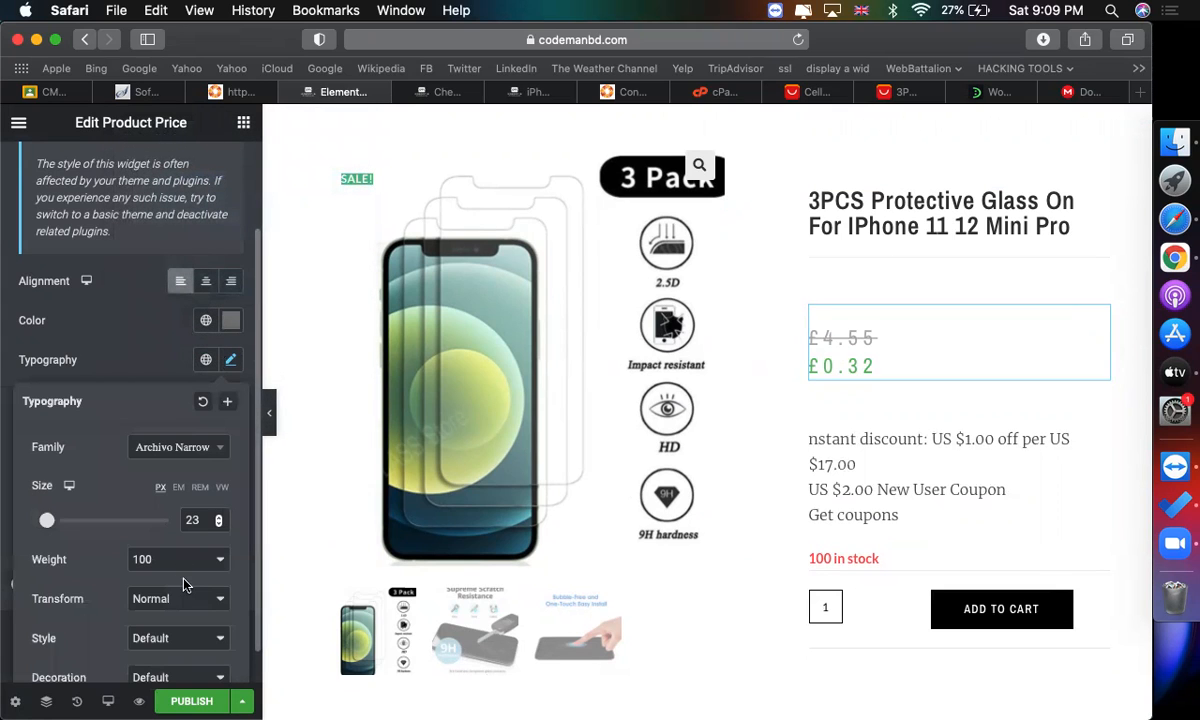
click(231, 321)
drag(204, 473, 270, 463)
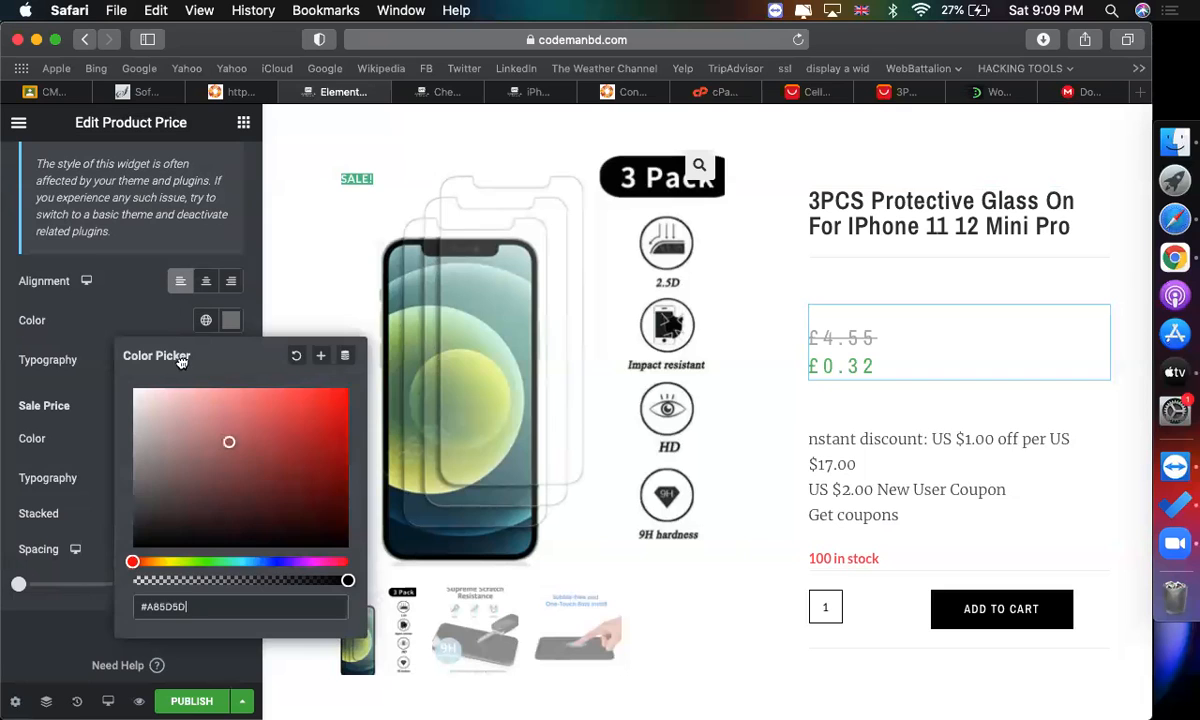
click(126, 321)
scroll(75, 560, down, 1)
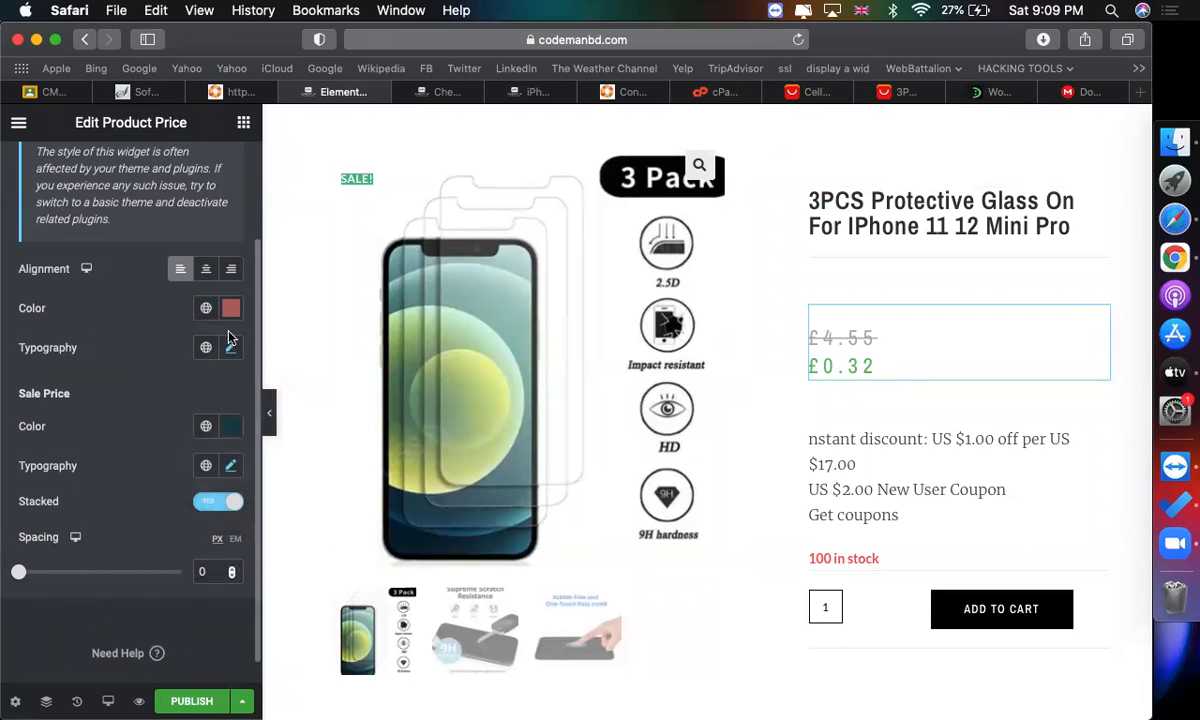
scroll(140, 390, up, 2)
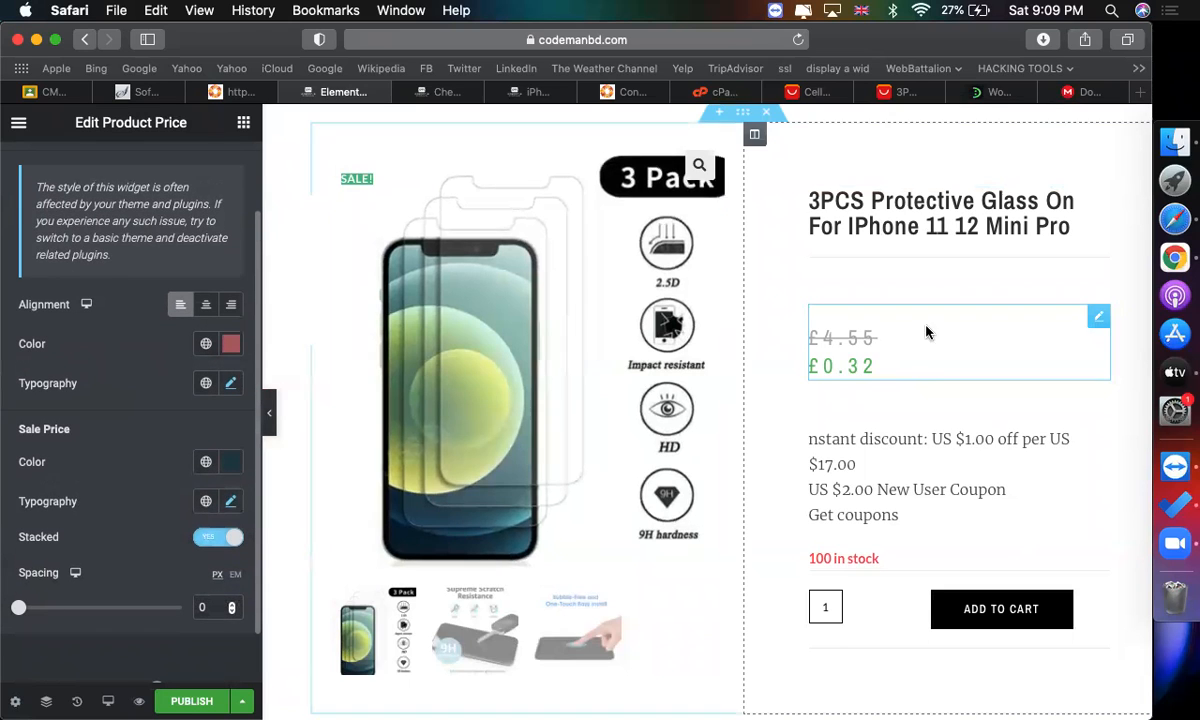
click(1098, 320)
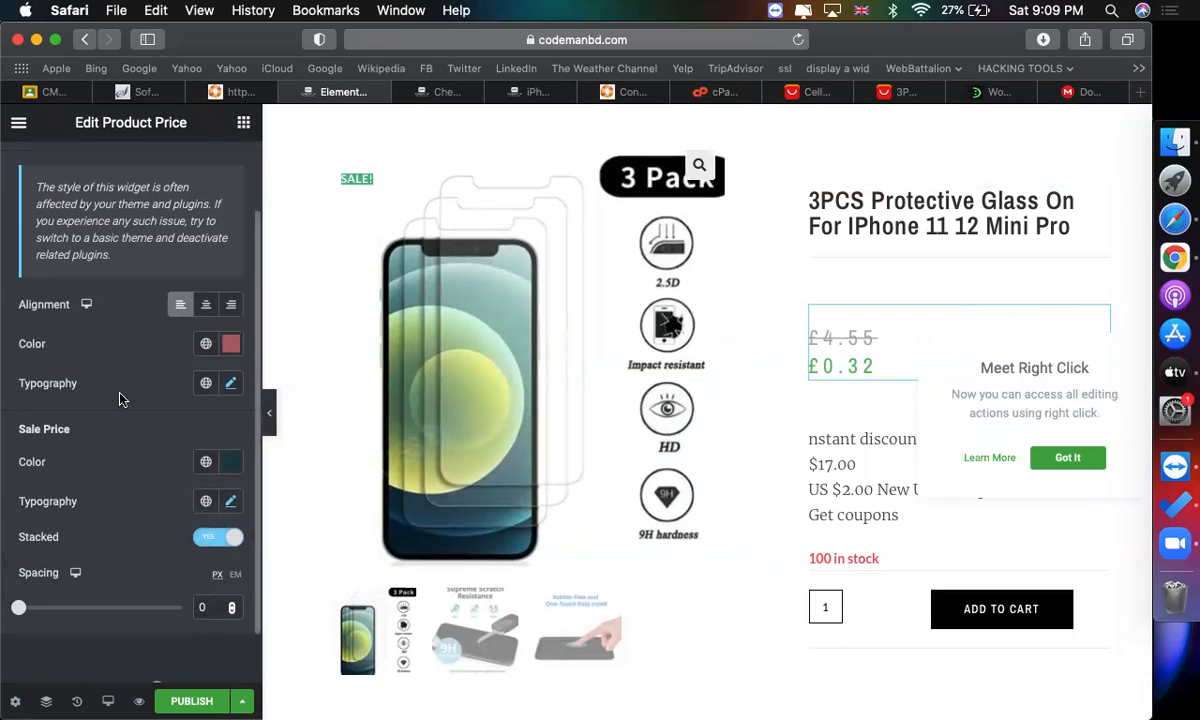
Set the regular price font size to 22 px and its colour to #6E4A4A.
click(229, 387)
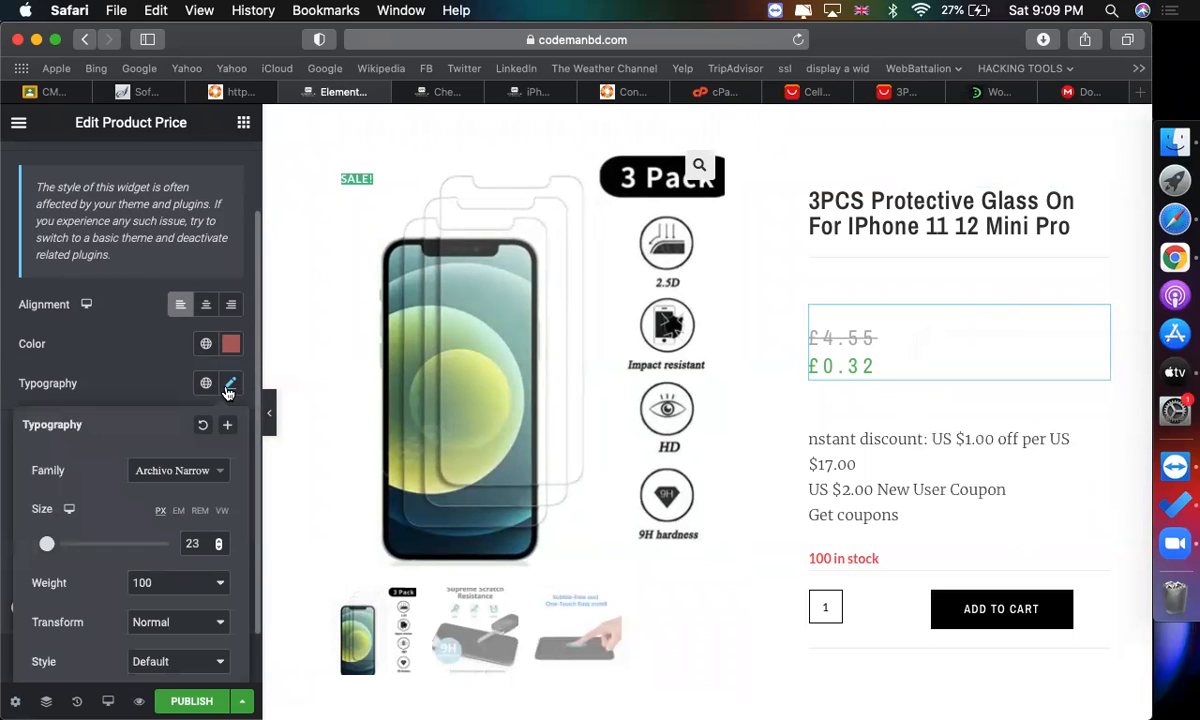
mouse_move(50, 546)
mouse_down()
mouse_move(85, 546)
mouse_move(33, 546)
mouse_move(59, 545)
mouse_move(46, 545)
mouse_up()
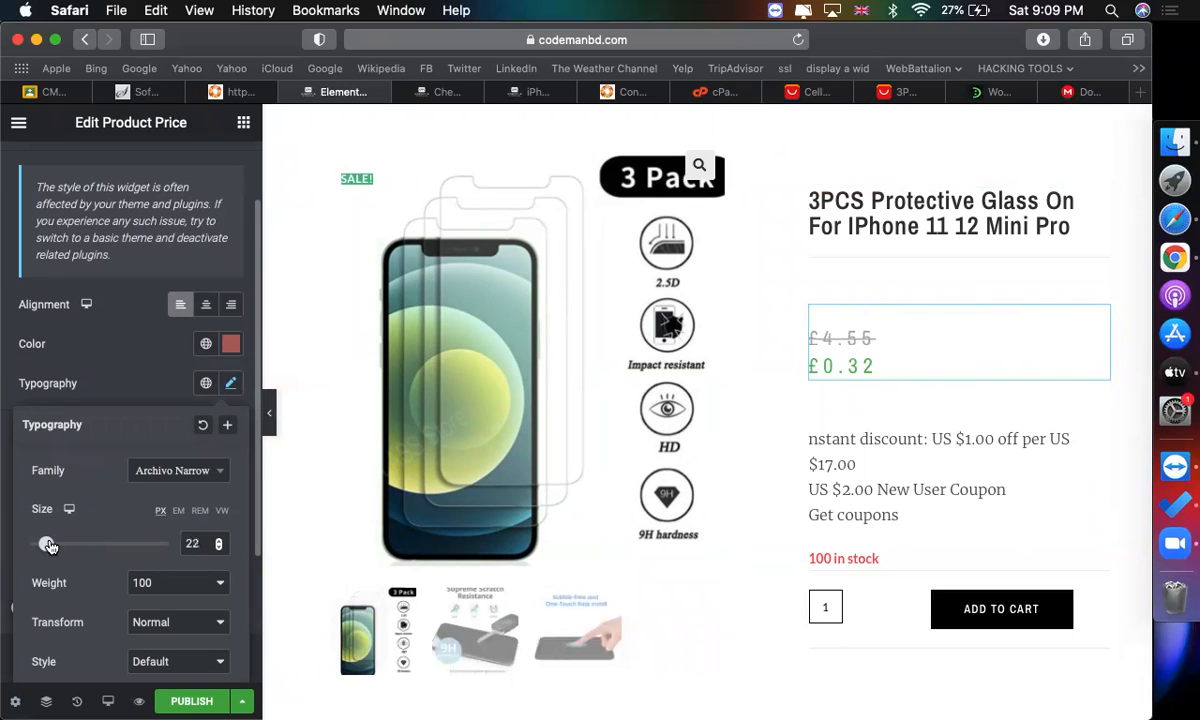
click(230, 344)
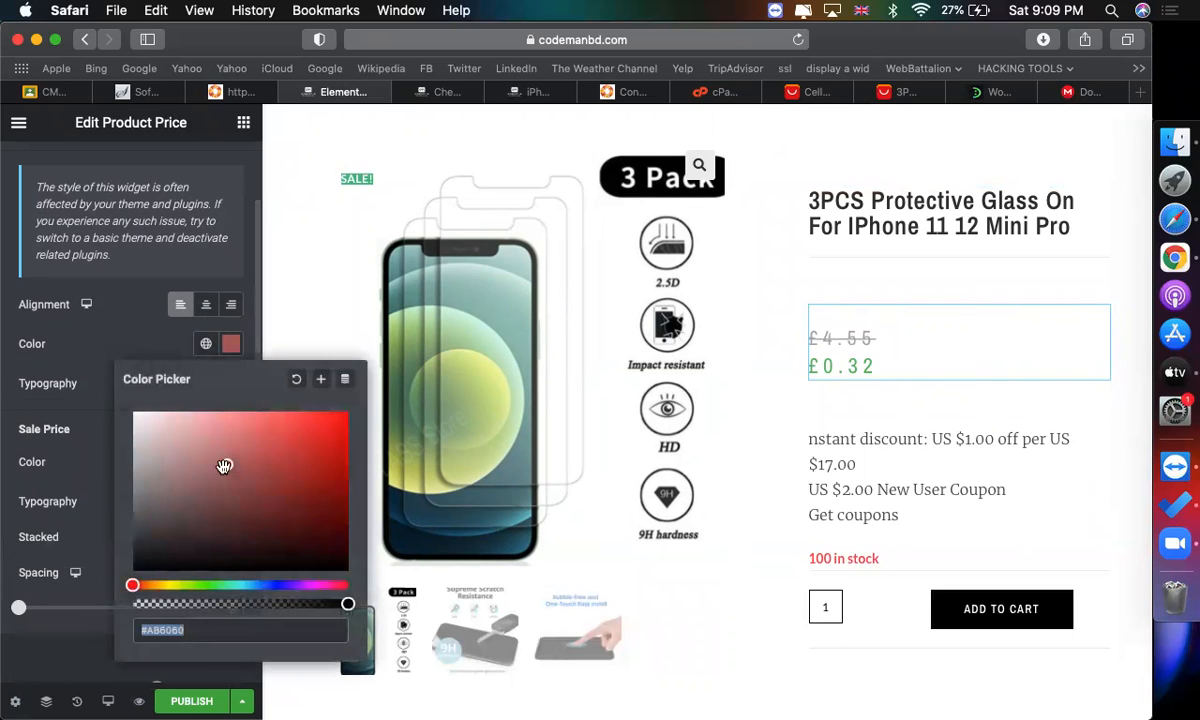
drag(208, 487, 202, 503)
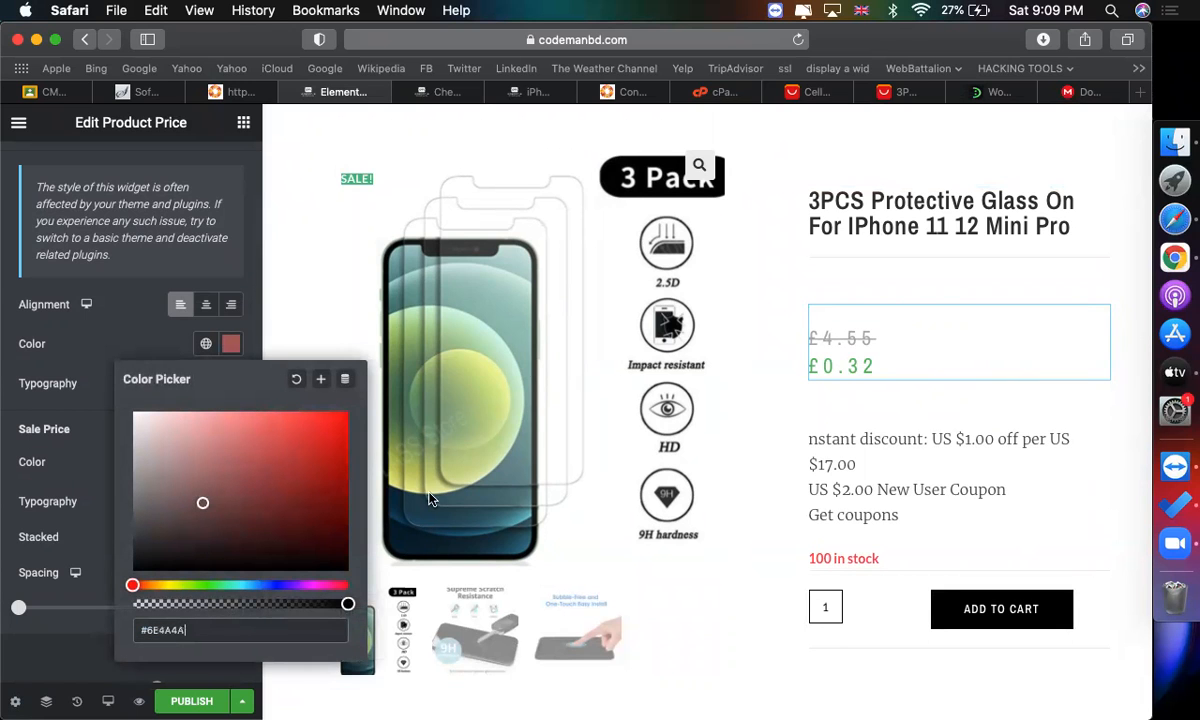
click(1018, 432)
Delete the empty column and the inner section holding the product title and meta in the lower section.
scroll(1000, 435, down, 3)
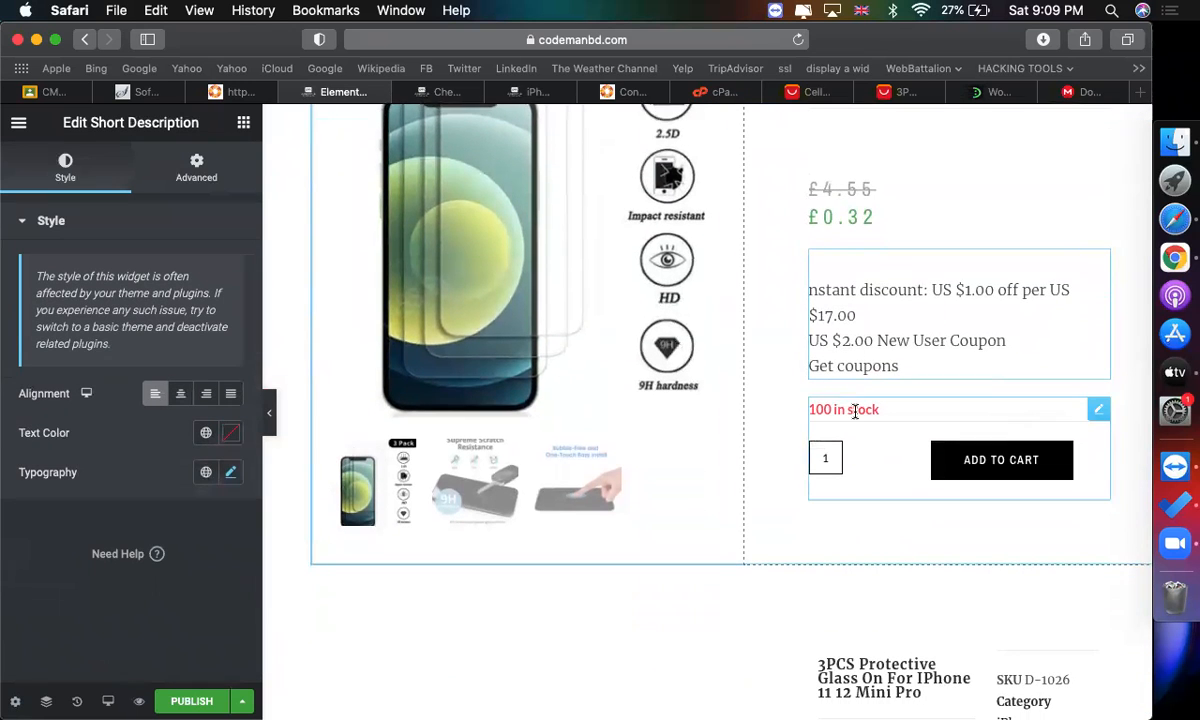
scroll(571, 440, down, 2)
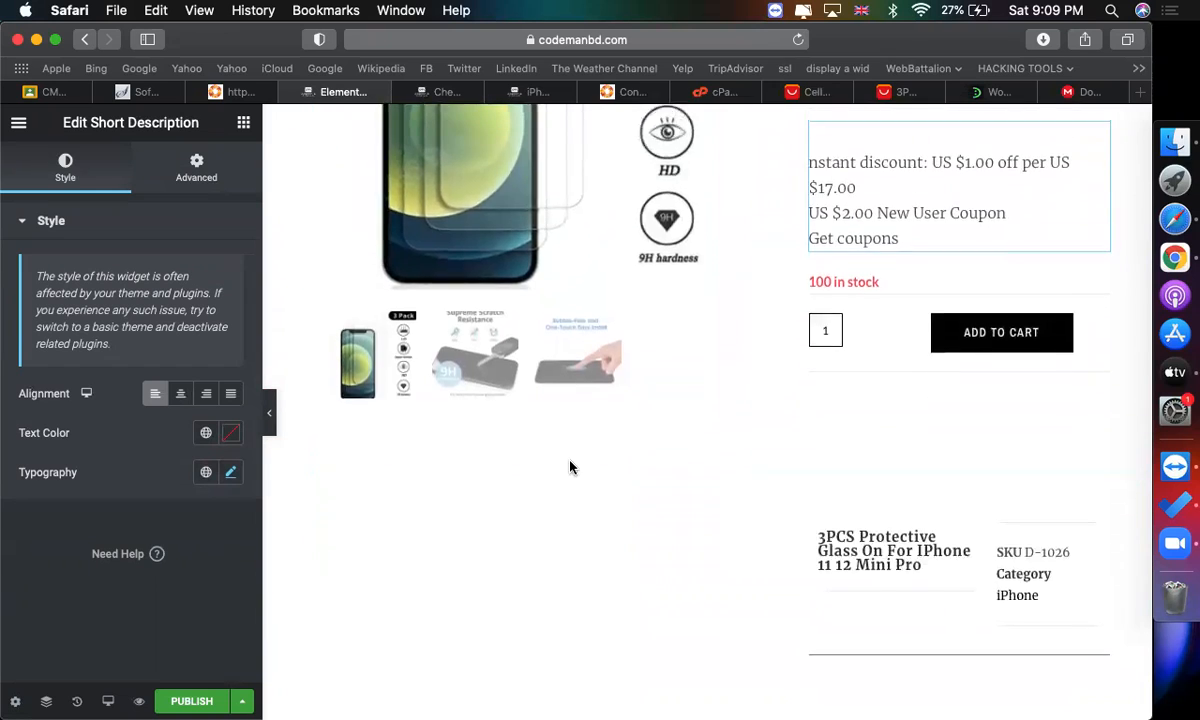
scroll(560, 420, up, 5)
scroll(480, 320, down, 3)
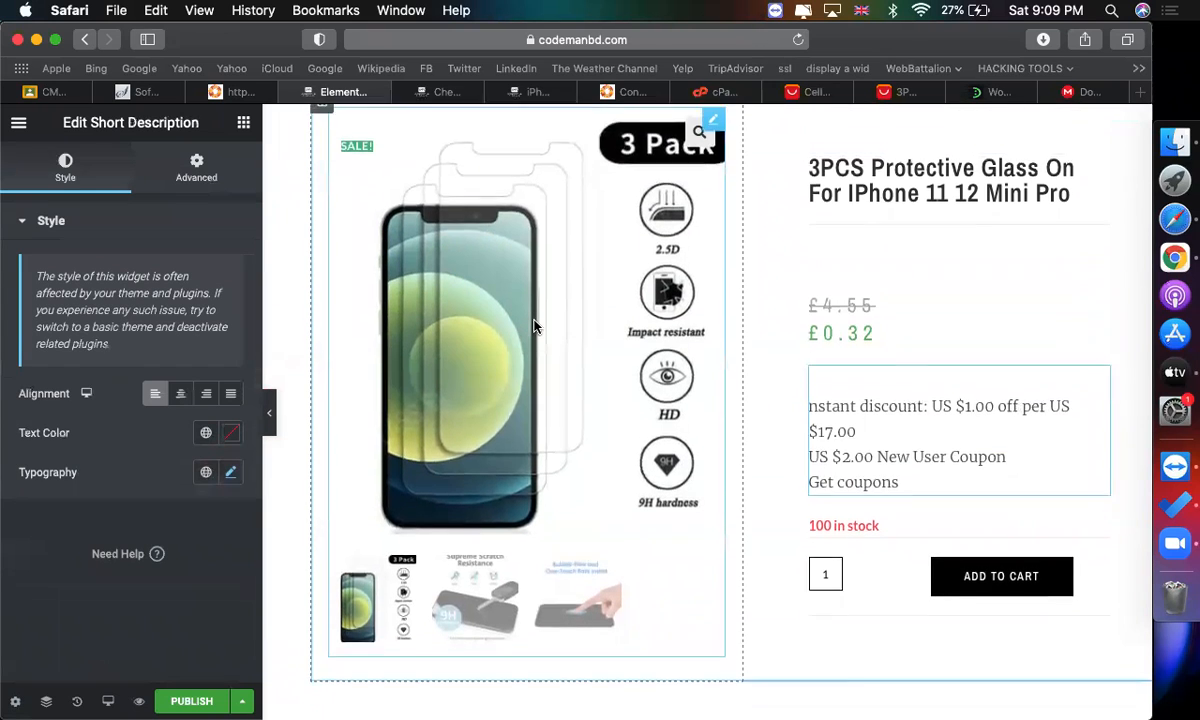
scroll(560, 512, down, 8)
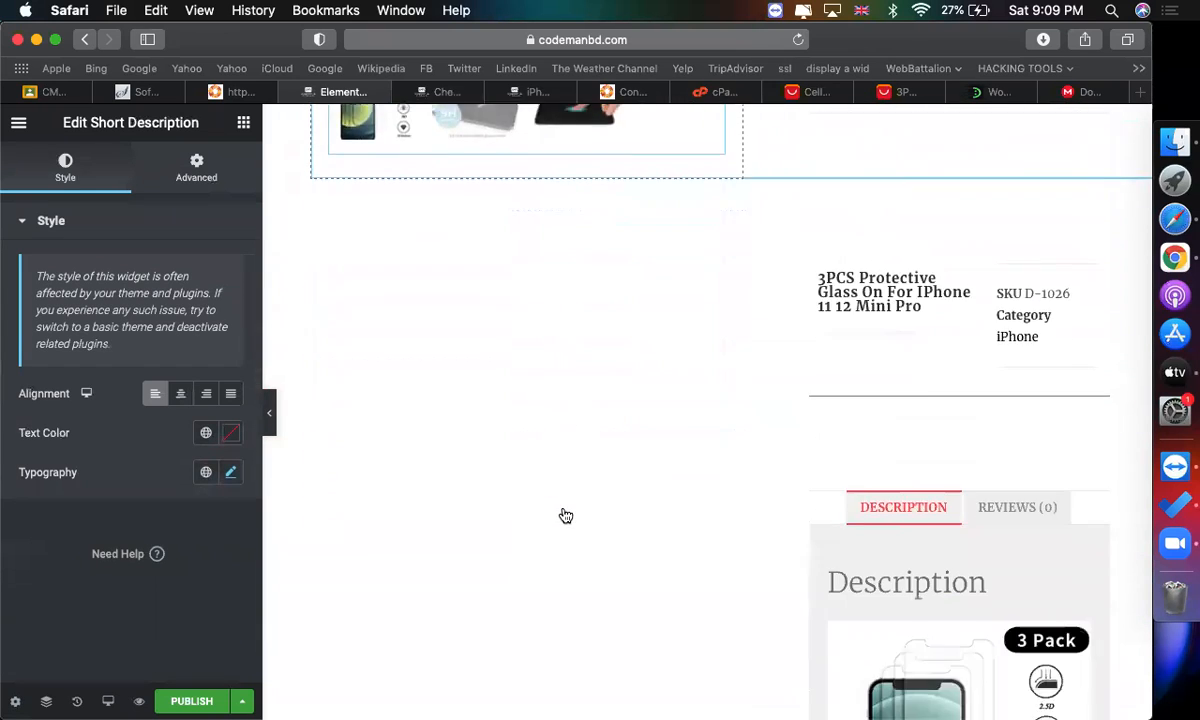
scroll(617, 463, down, 8)
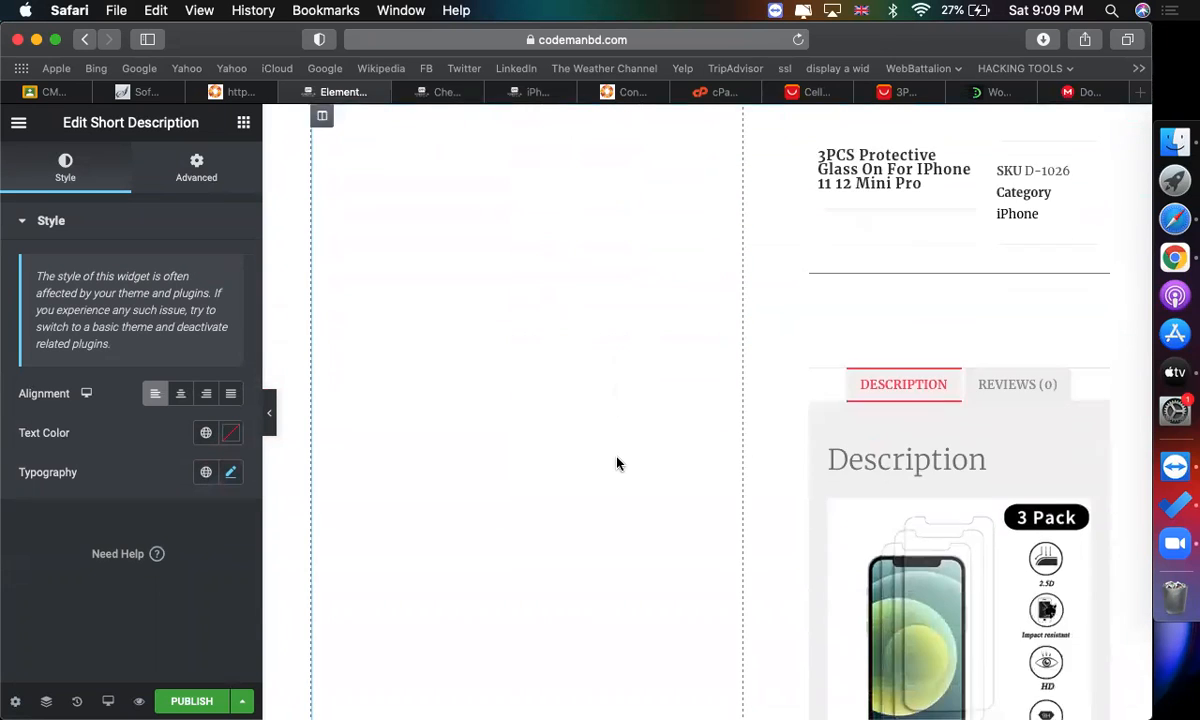
scroll(617, 463, up, 10)
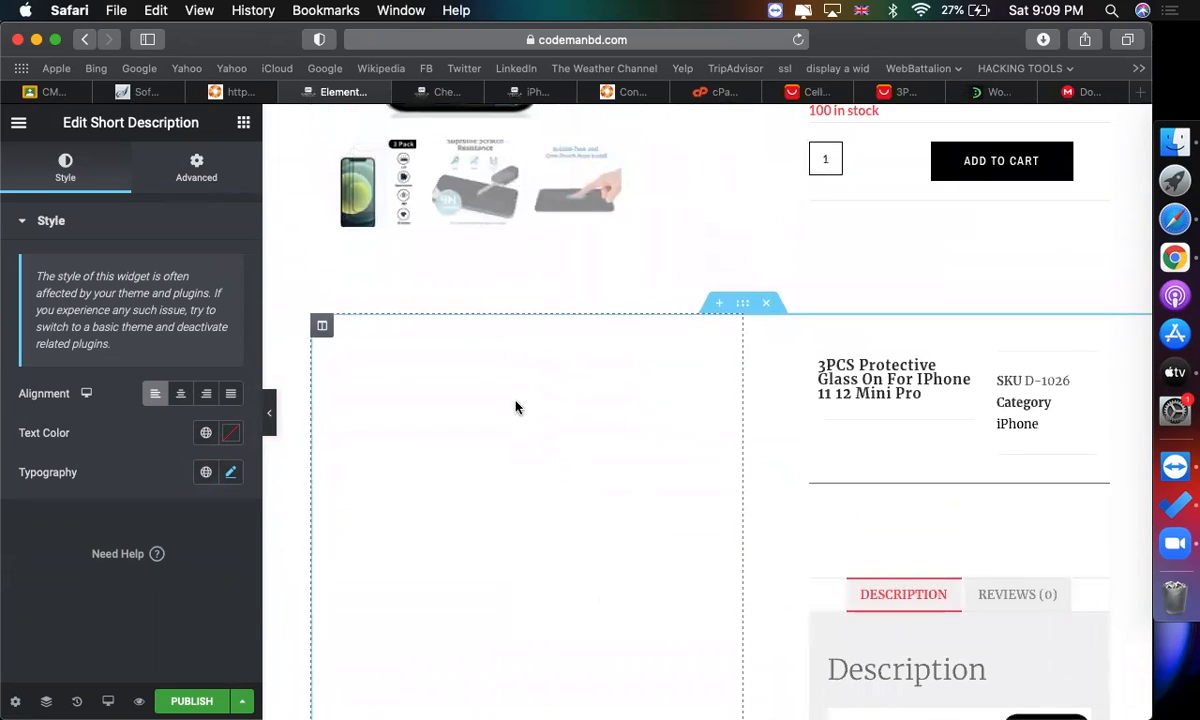
right_click(329, 333)
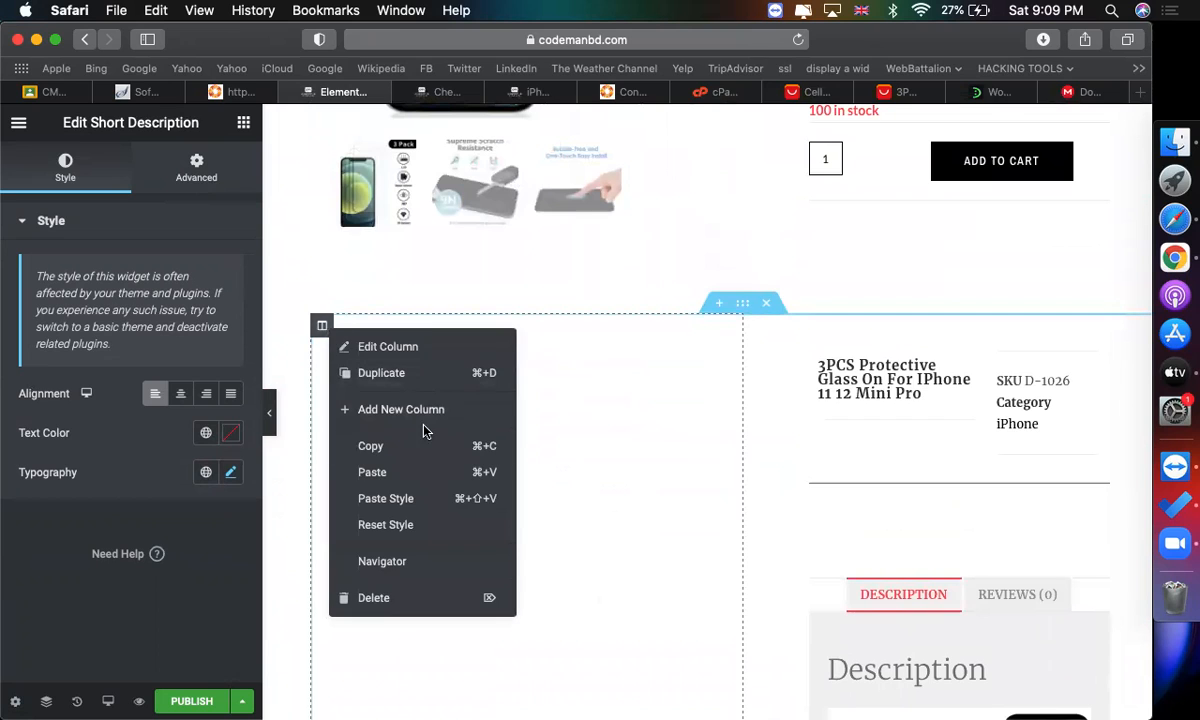
click(386, 600)
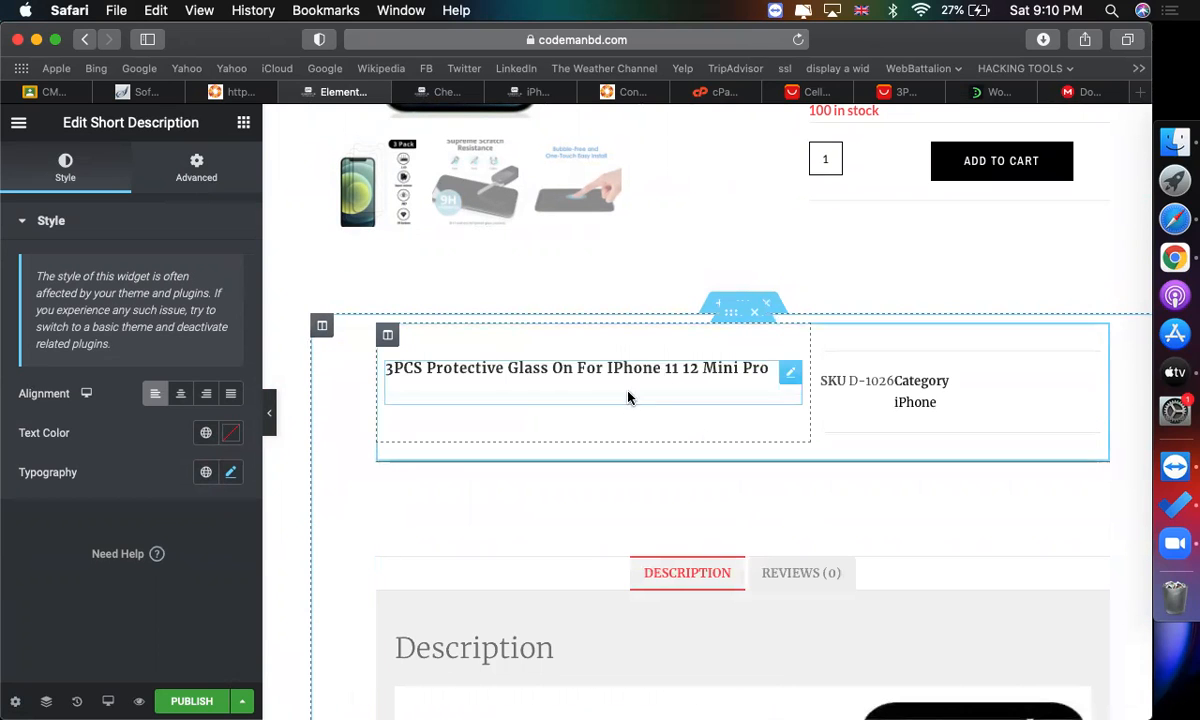
click(761, 310)
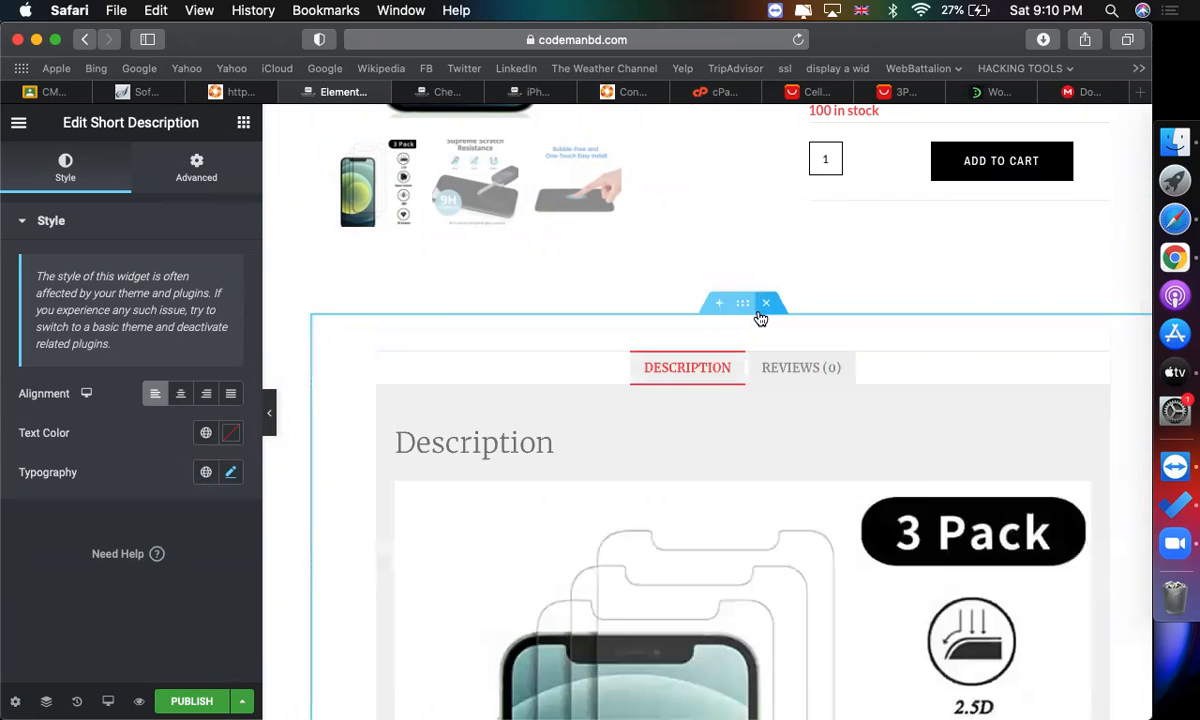
Add a new single-column section below the product data tabs.
click(718, 377)
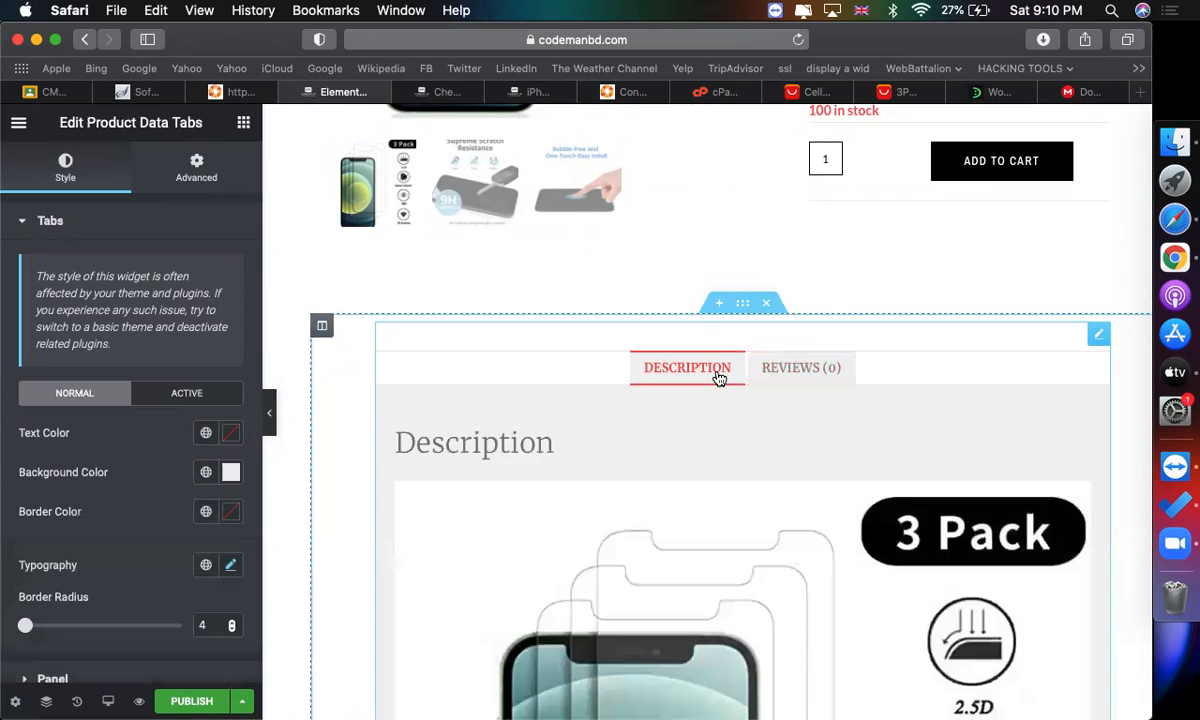
scroll(672, 418, down, 3)
scroll(673, 418, down, 15)
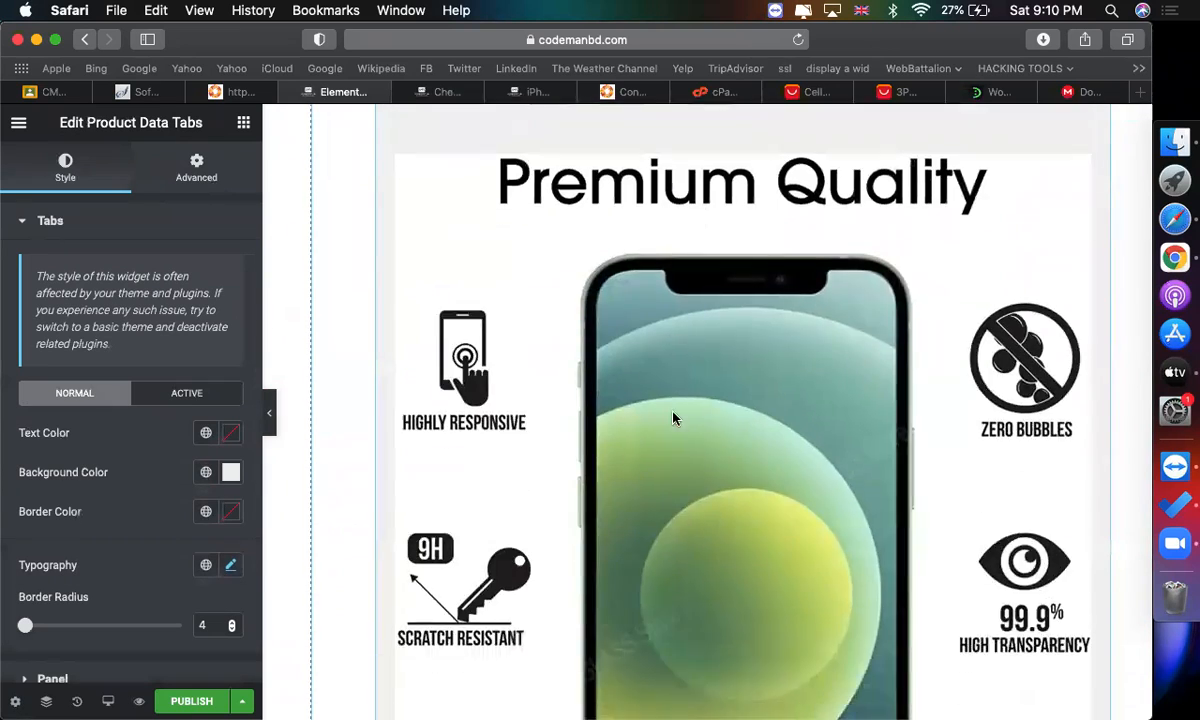
scroll(673, 418, up, 20)
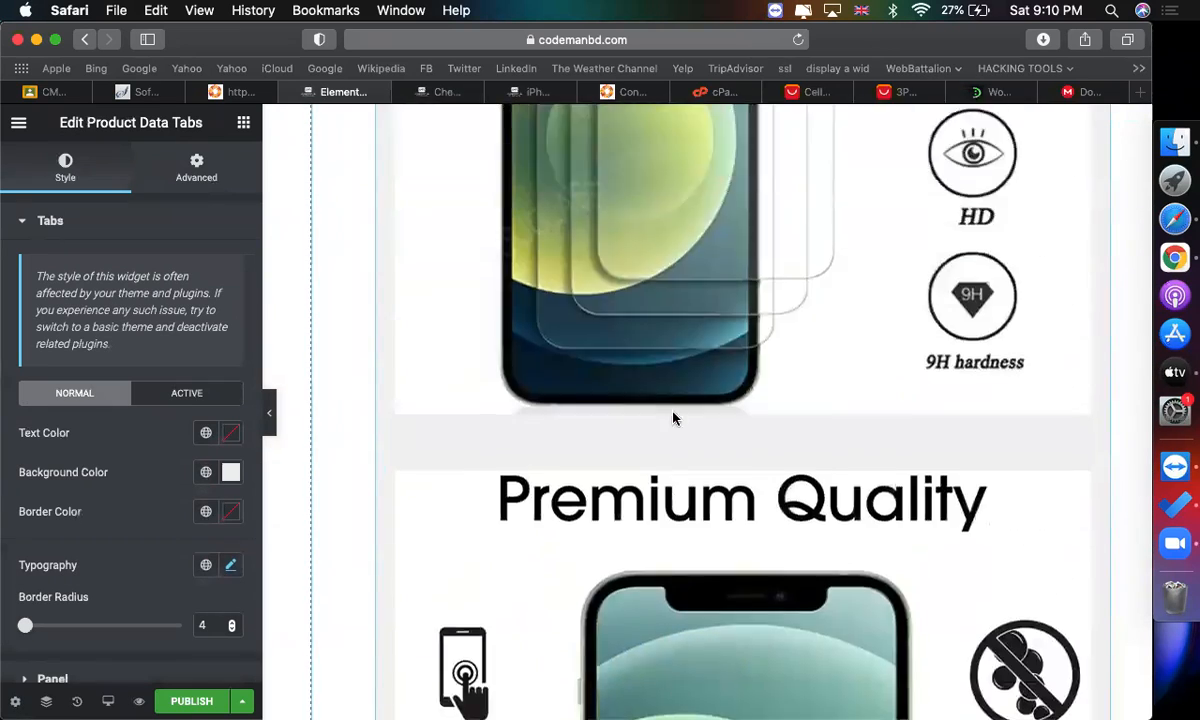
scroll(673, 418, down, 15)
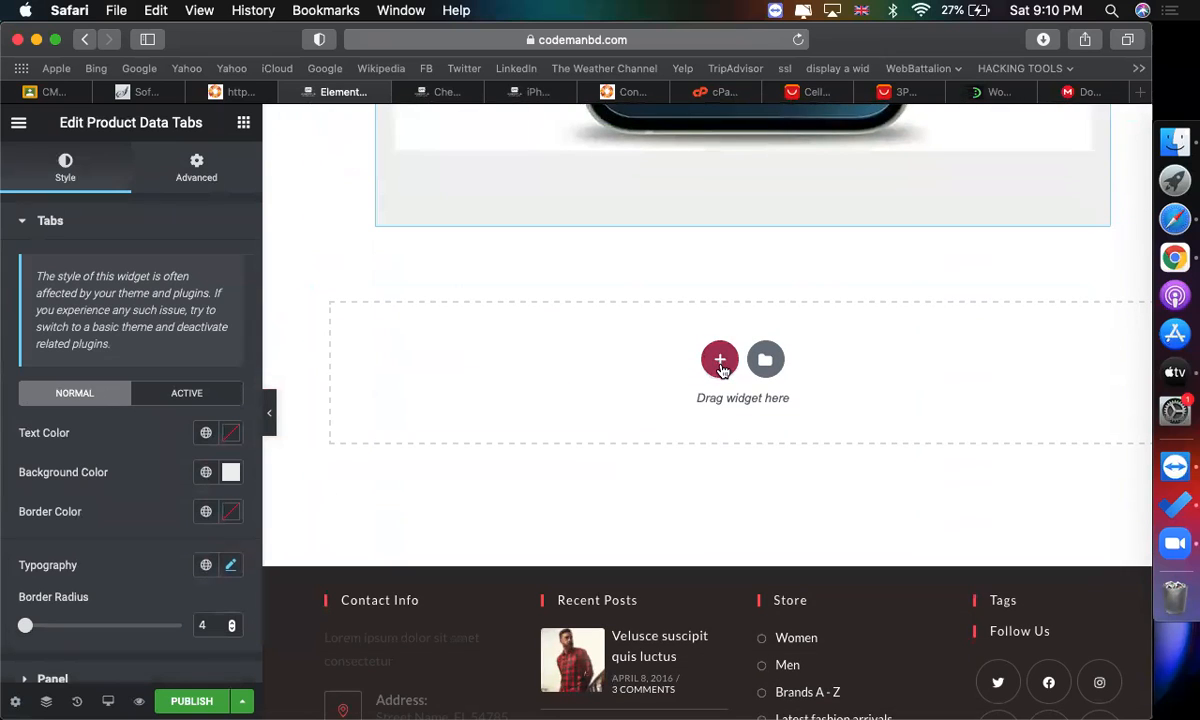
click(720, 362)
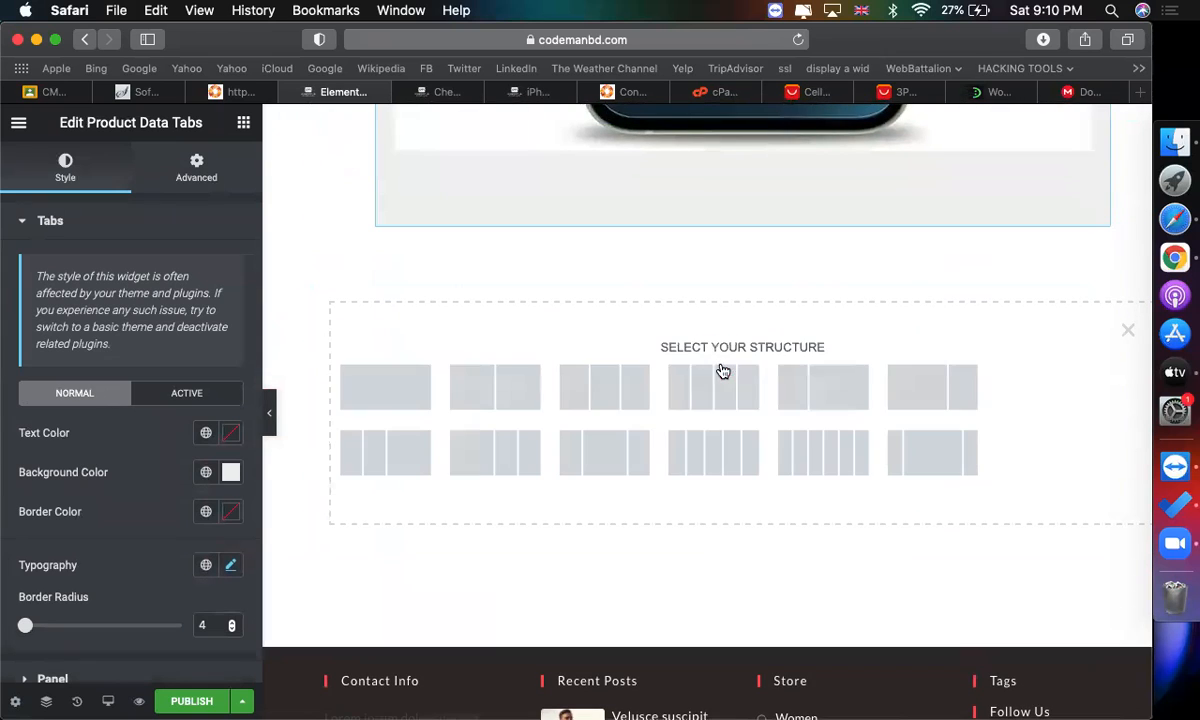
click(435, 388)
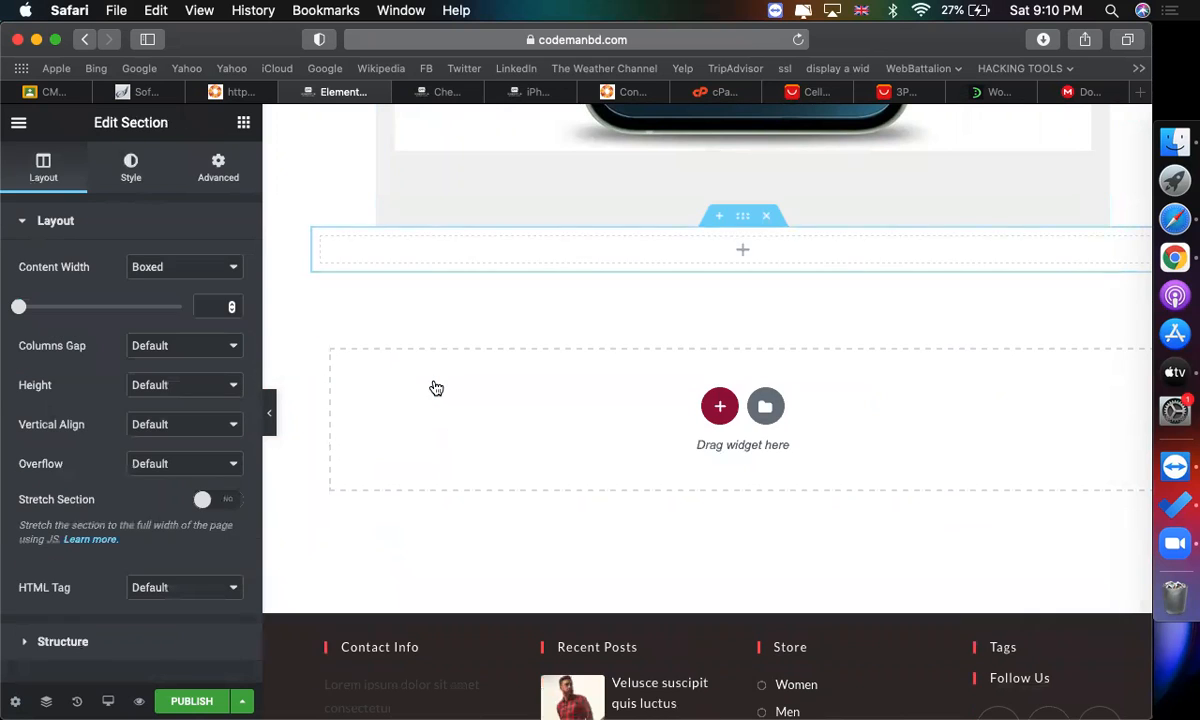
Drag the Product Related widget into the new section.
click(232, 122)
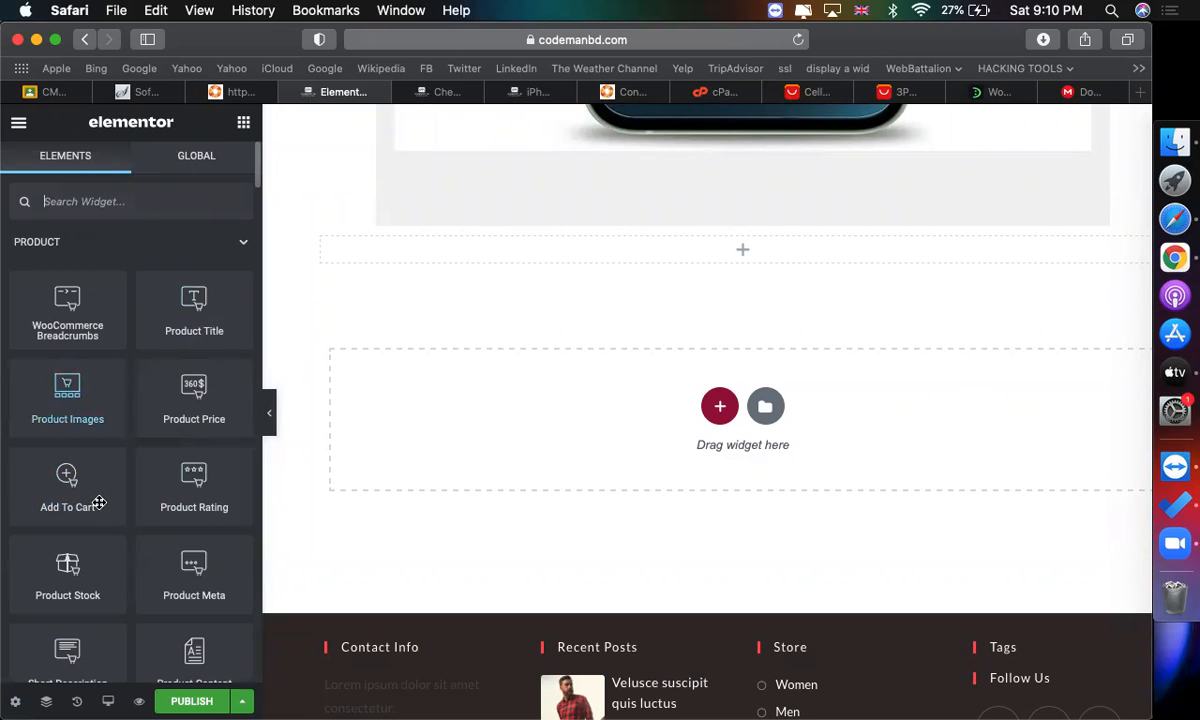
scroll(99, 502, down, 3)
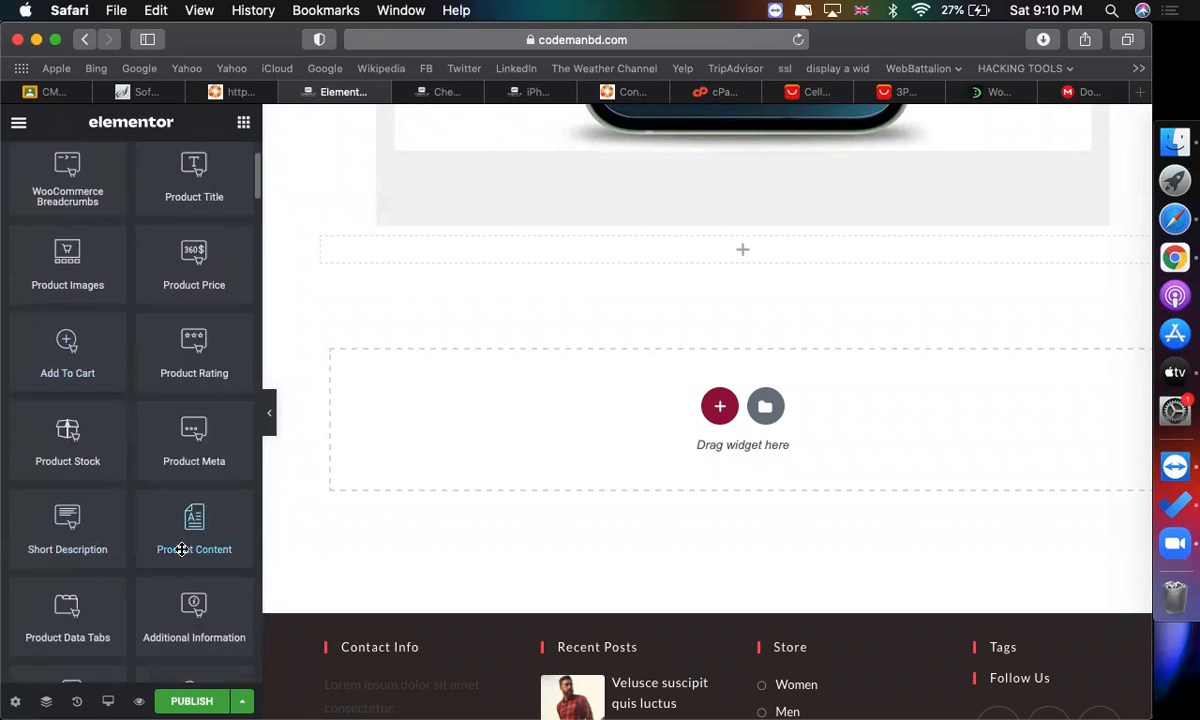
scroll(80, 606, down, 4)
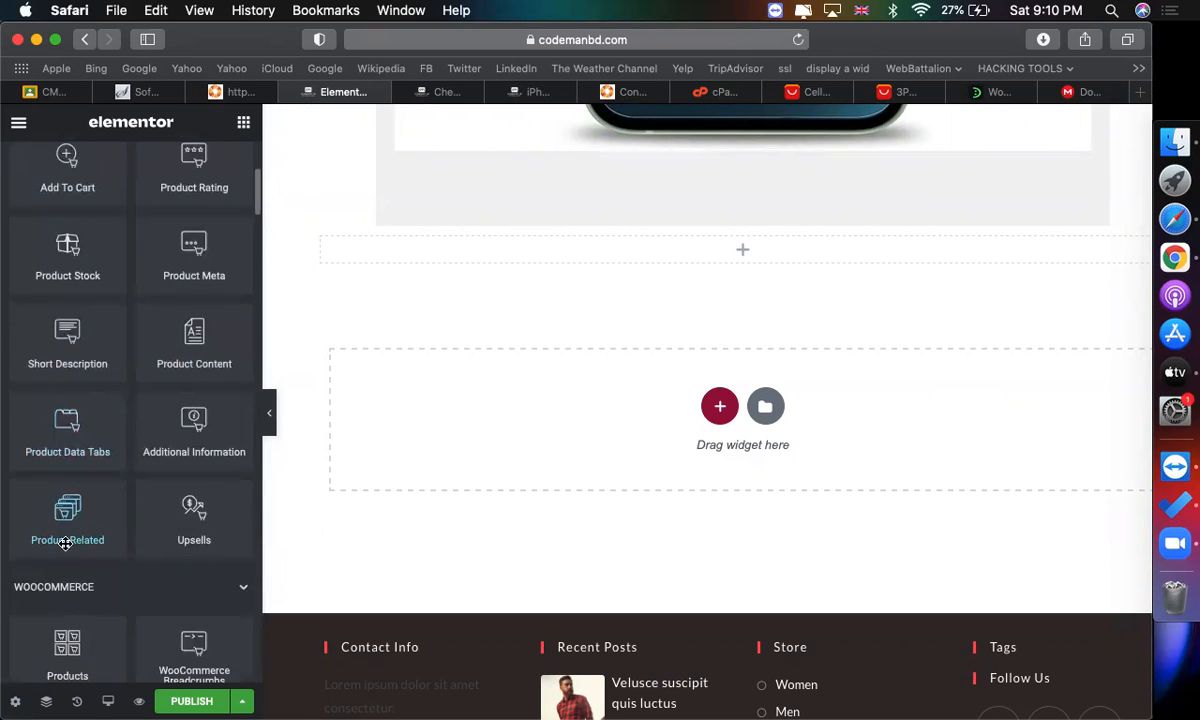
drag(63, 539, 461, 262)
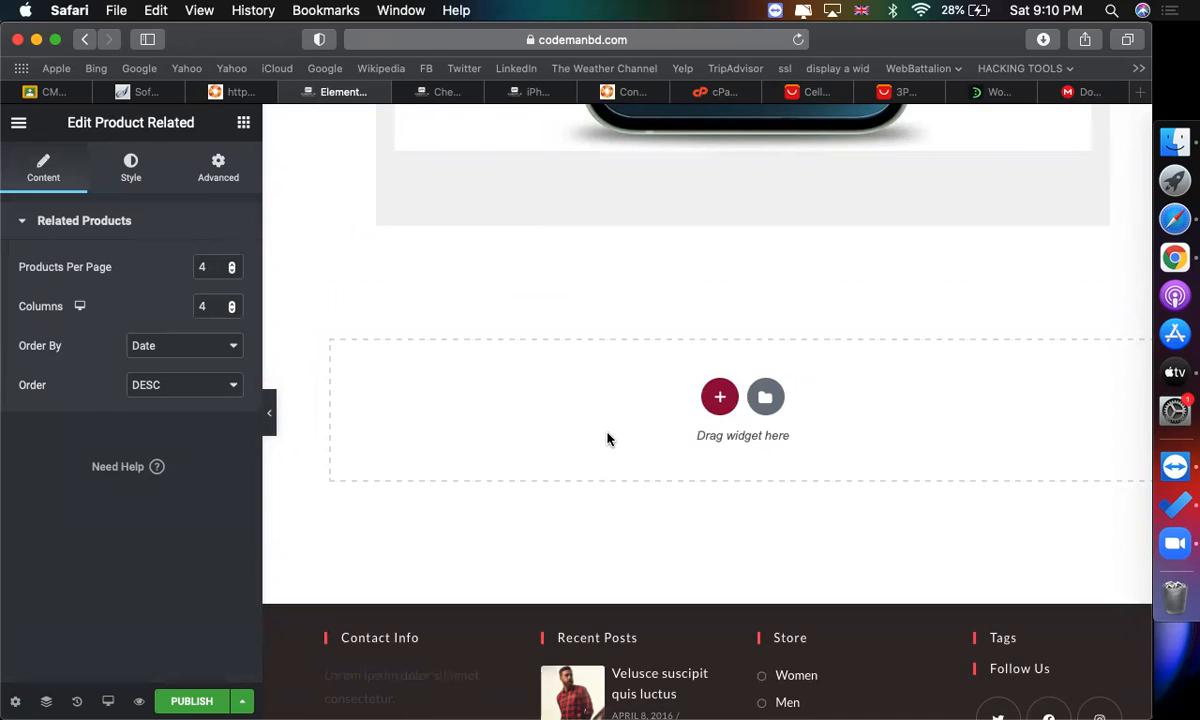
Publish the template with the Include Products display condition.
scroll(607, 438, up, 15)
scroll(461, 527, down, 5)
scroll(340, 653, up, 3)
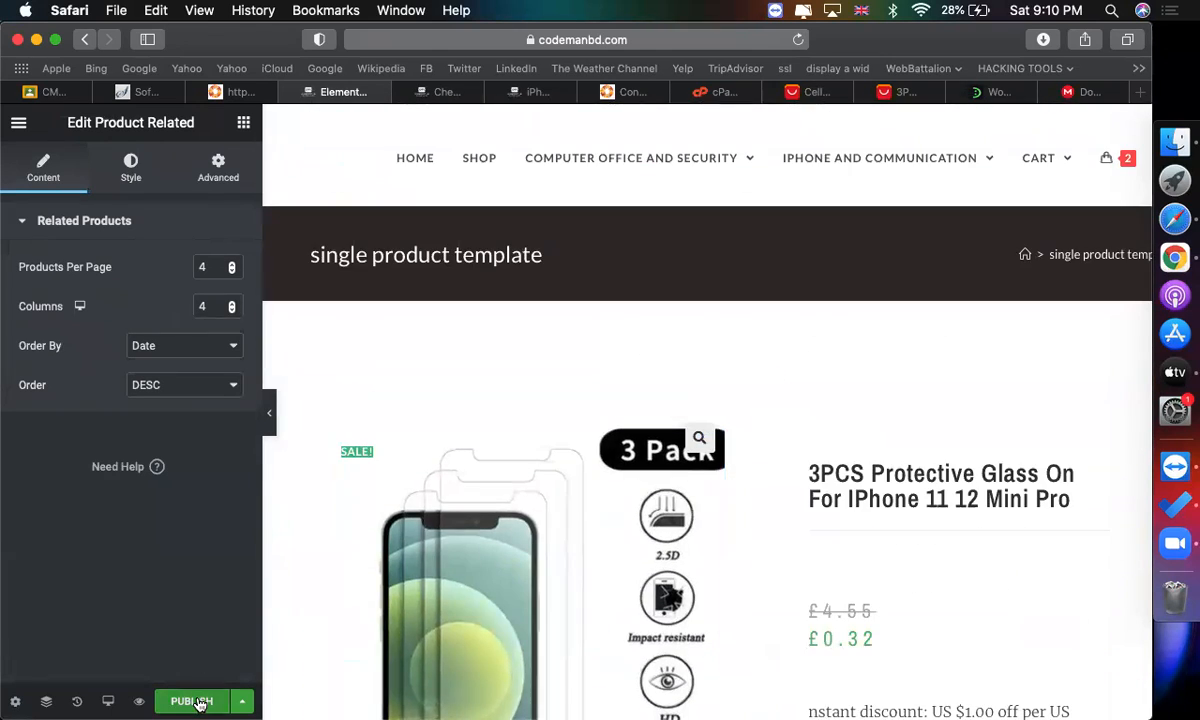
click(191, 702)
click(644, 555)
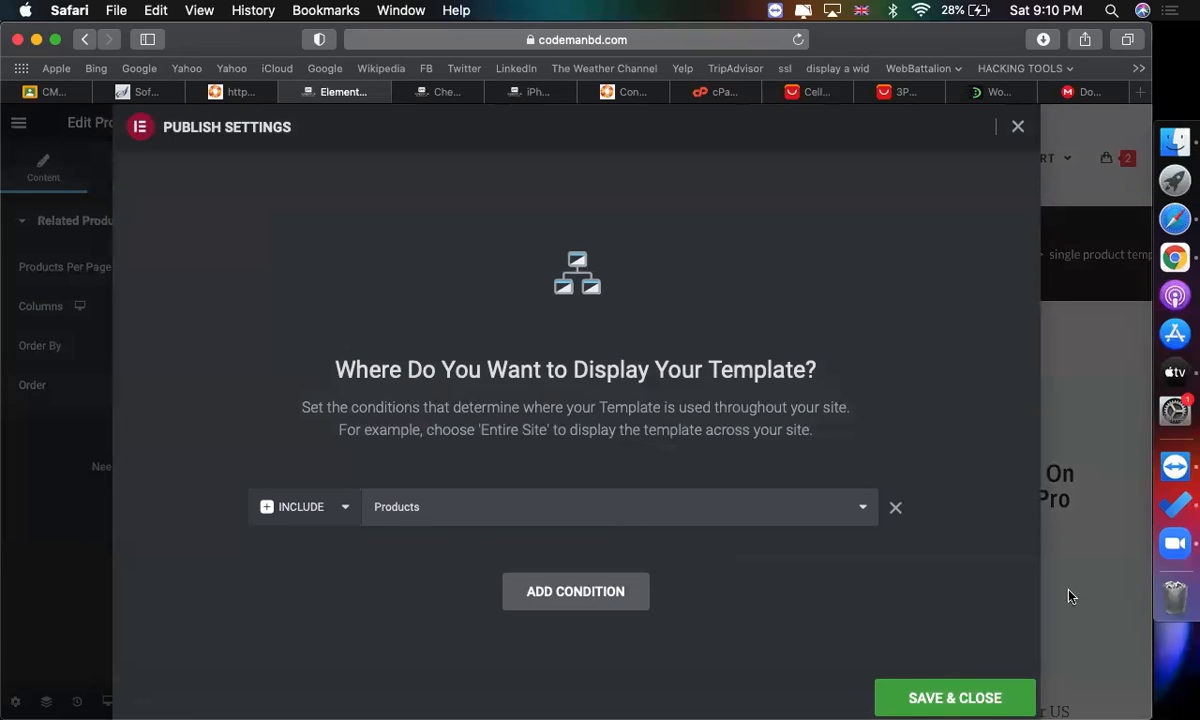
click(955, 698)
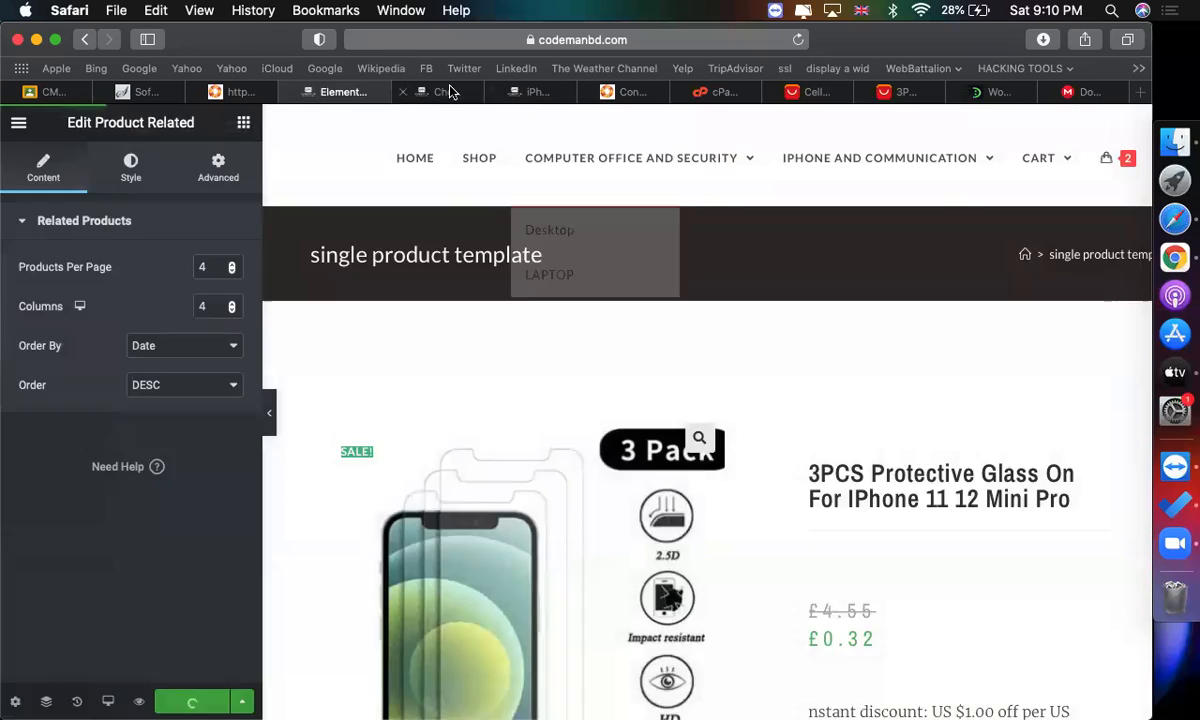
Open the iPhone and communication category page in another tab and open the protective glass product.
click(450, 92)
mouse_move(767, 233)
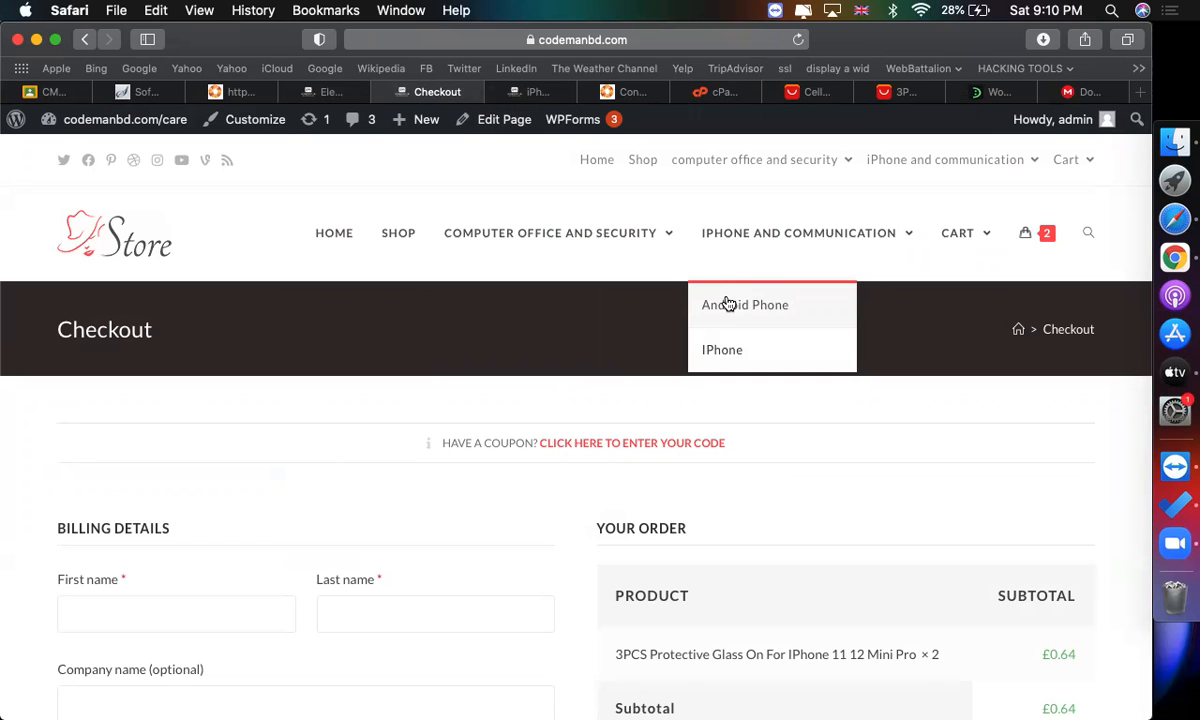
click(540, 92)
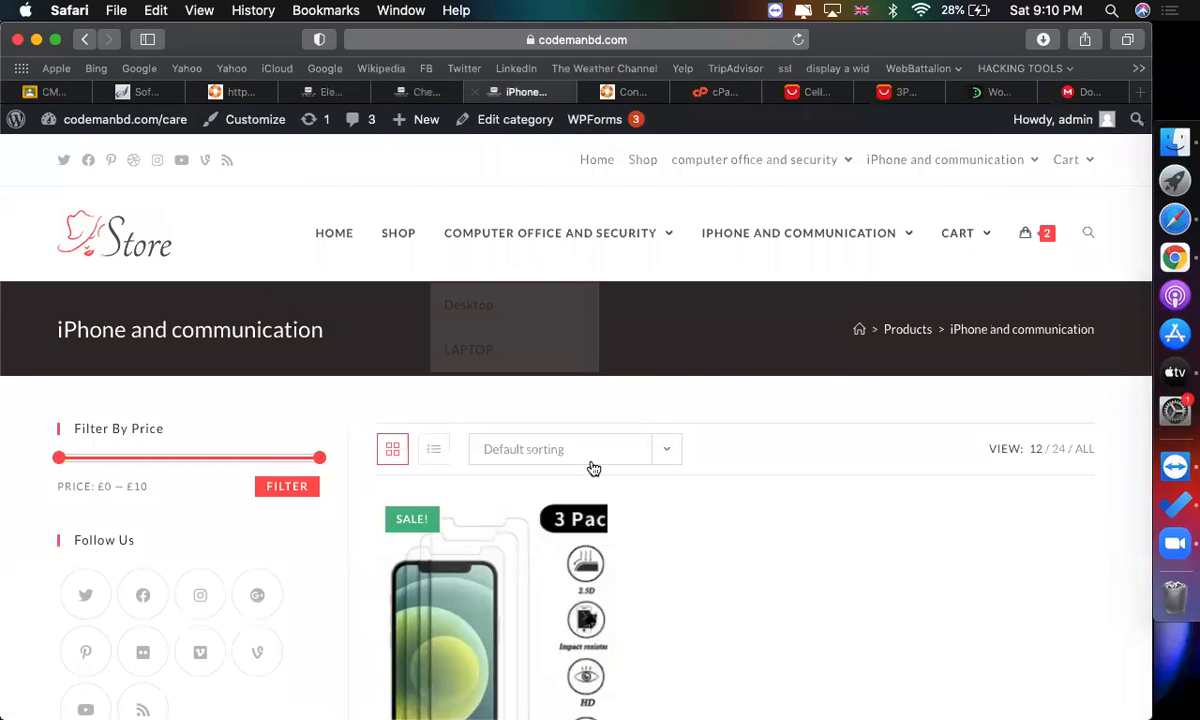
scroll(593, 468, down, 3)
scroll(254, 139, up, 2)
scroll(329, 337, down, 2)
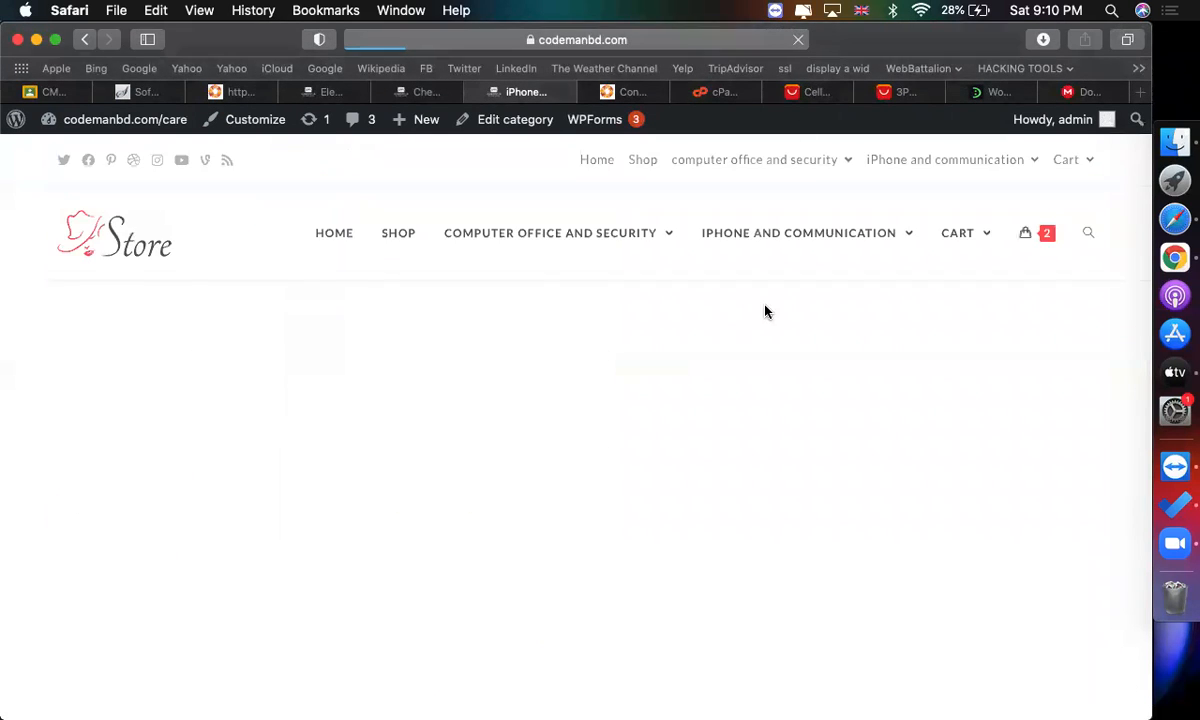
scroll(600, 484, down, 3)
click(475, 620)
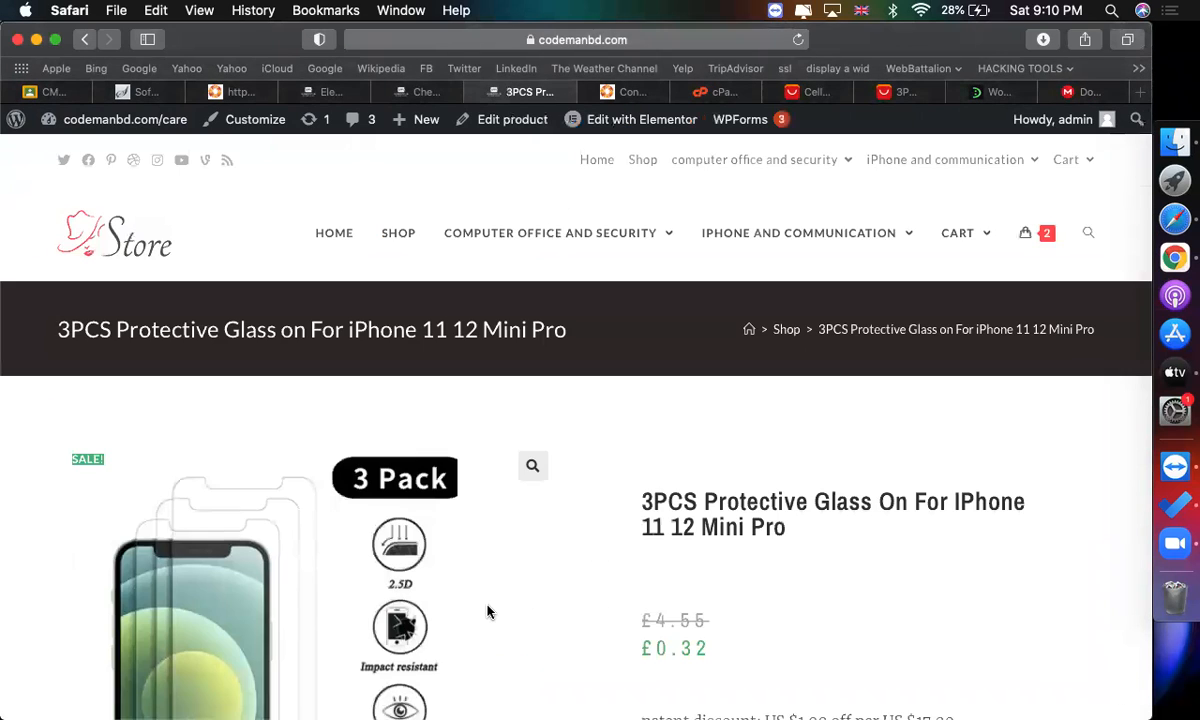
Scroll through the live product page to review the new template.
scroll(488, 610, down, 4)
scroll(700, 563, down, 10)
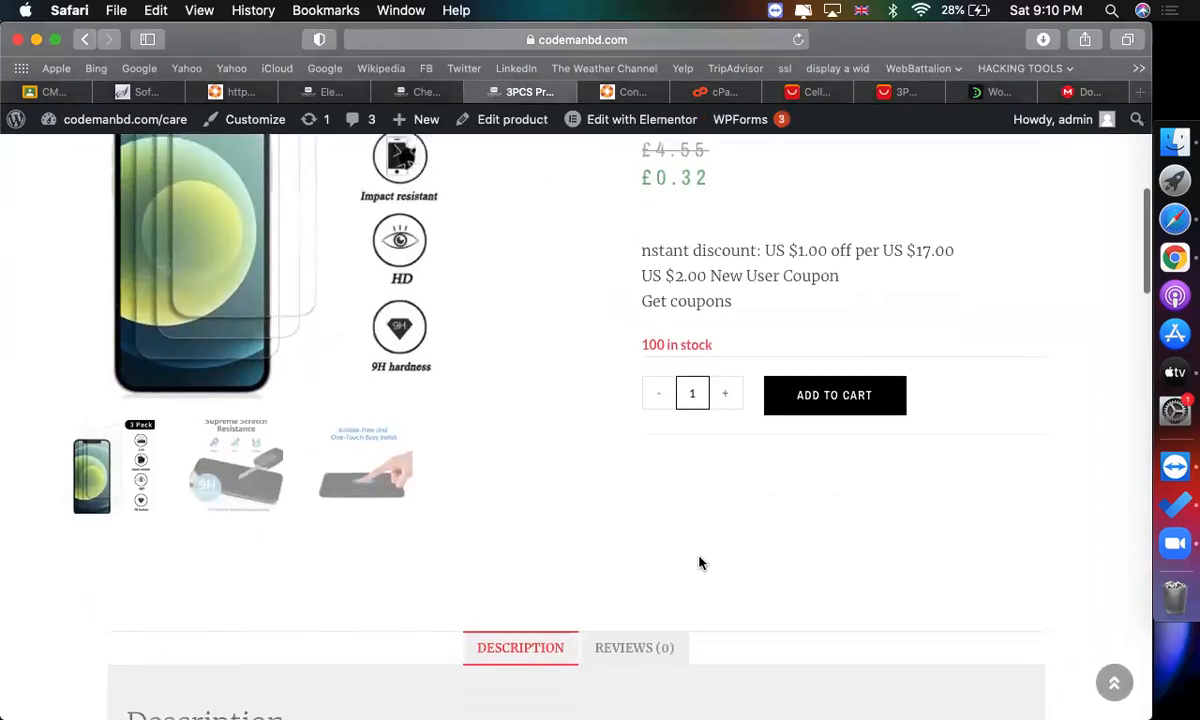
scroll(700, 563, down, 15)
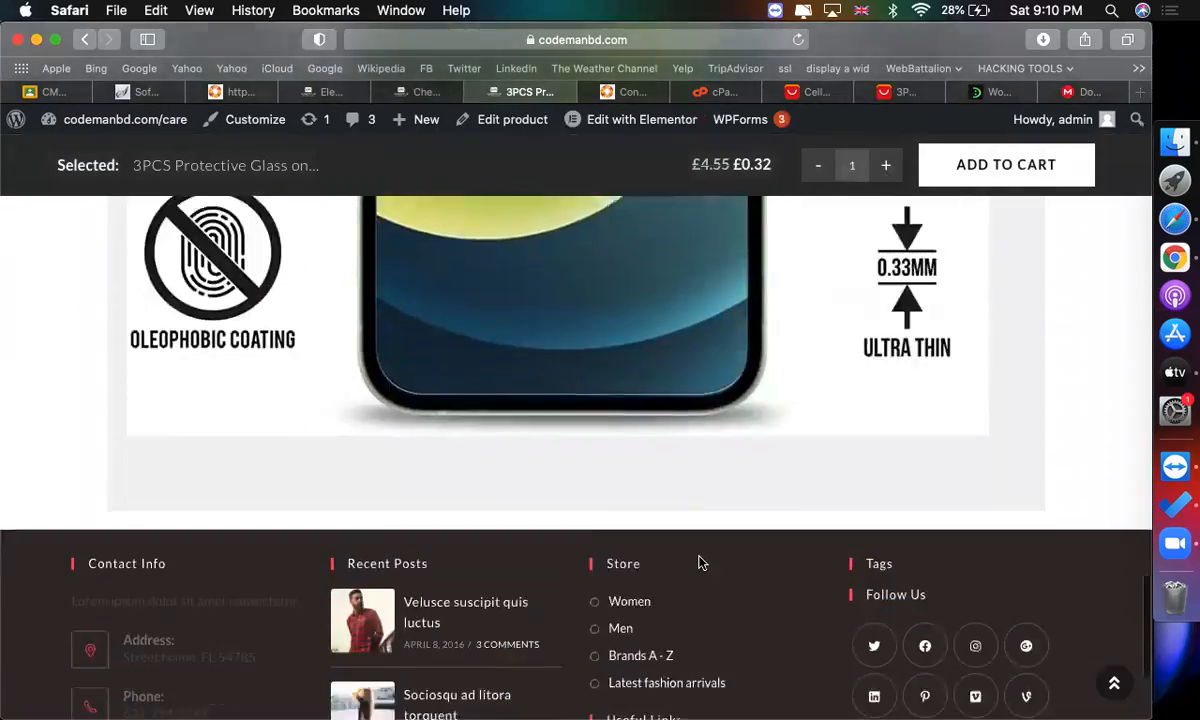
scroll(700, 563, up, 15)
scroll(700, 563, up, 5)
scroll(700, 563, down, 8)
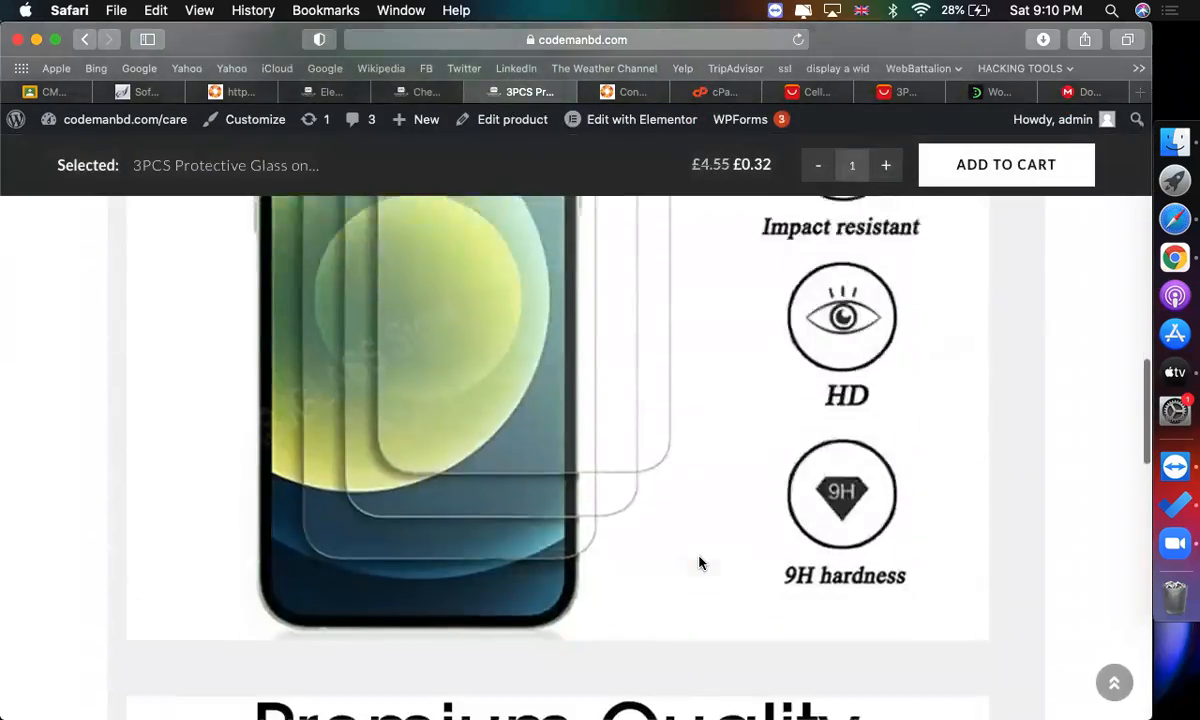
scroll(700, 563, up, 20)
scroll(635, 423, down, 5)
scroll(635, 423, up, 5)
Open the Computer Office and Security category page from the store menu.
mouse_move(650, 277)
click(600, 230)
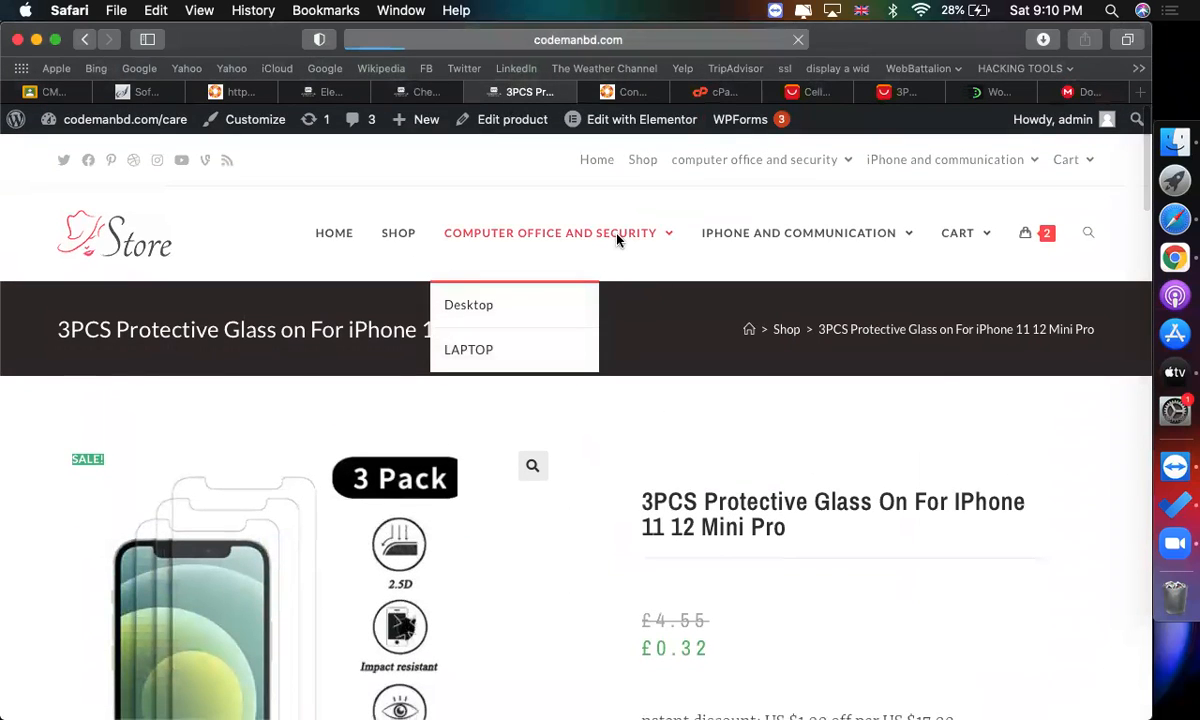
scroll(771, 447, down, 5)
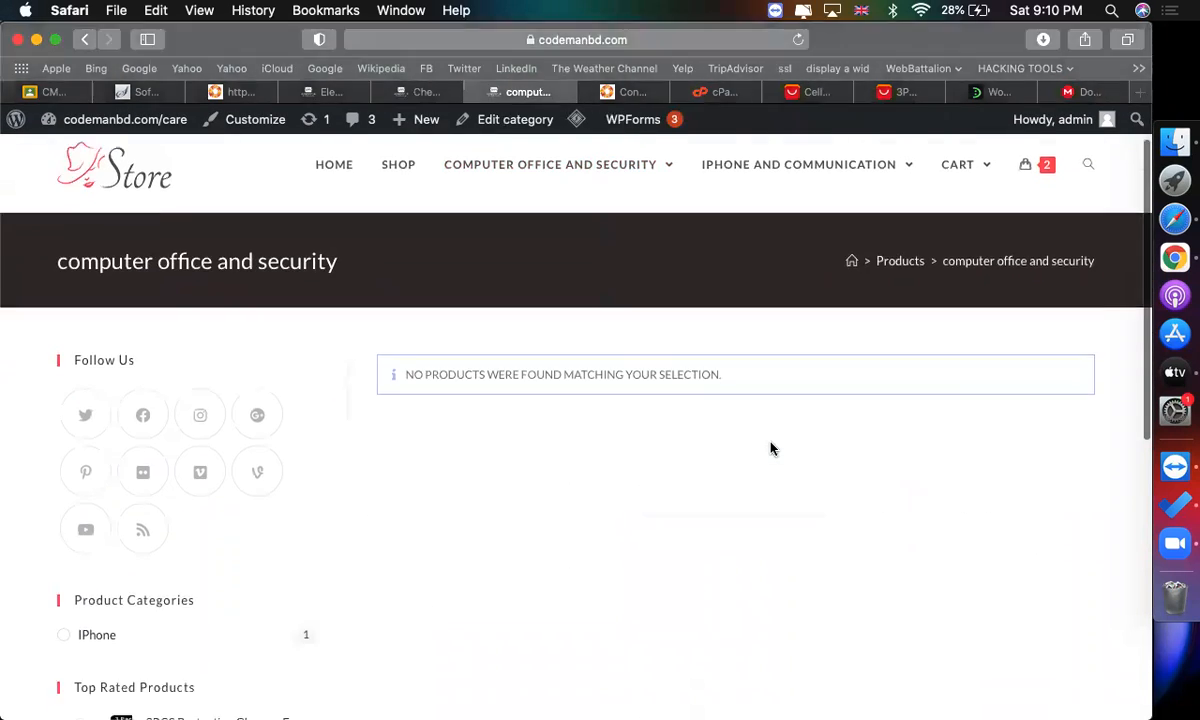
Return to the single product template editor and exit it to the dashboard.
click(318, 91)
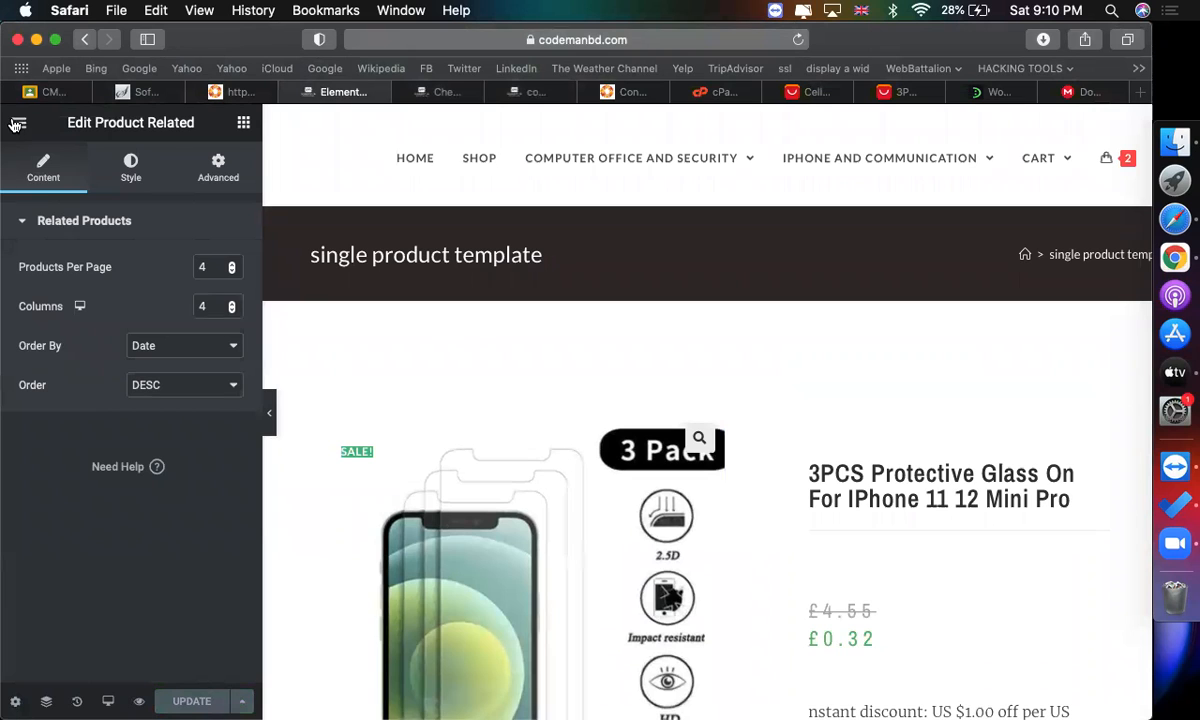
scroll(755, 512, down, 15)
scroll(555, 460, down, 6)
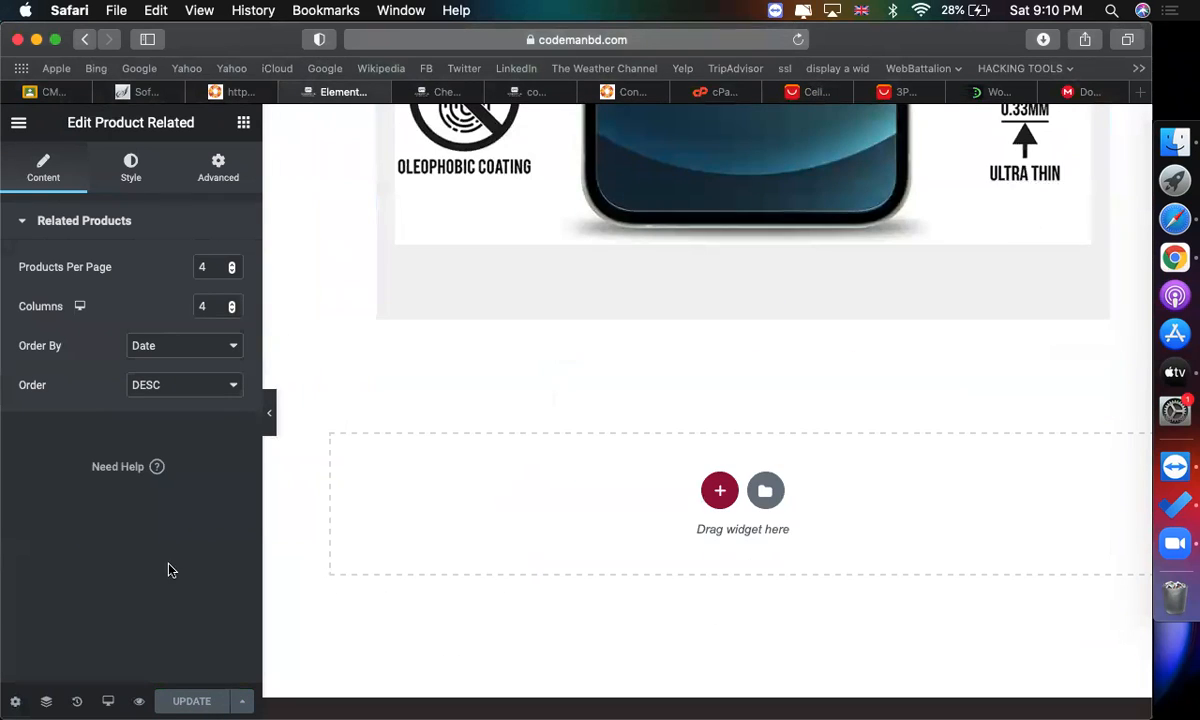
click(18, 123)
click(98, 450)
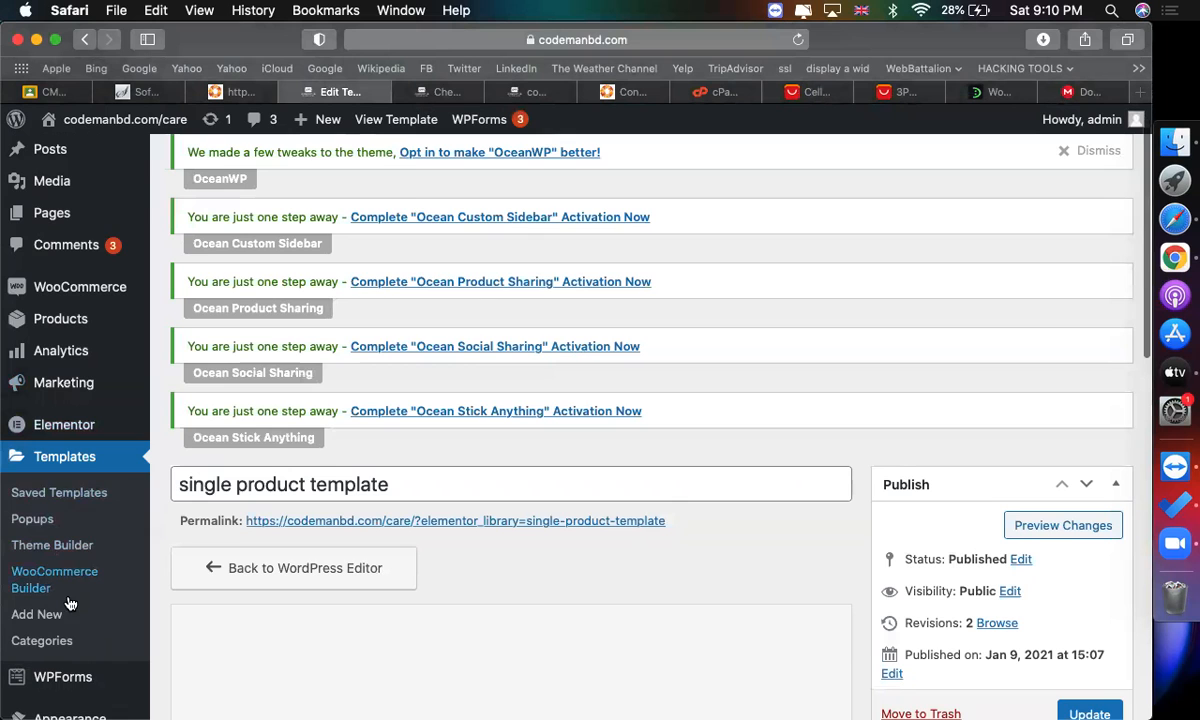
Create a new Products Archive template named "product category template".
click(30, 618)
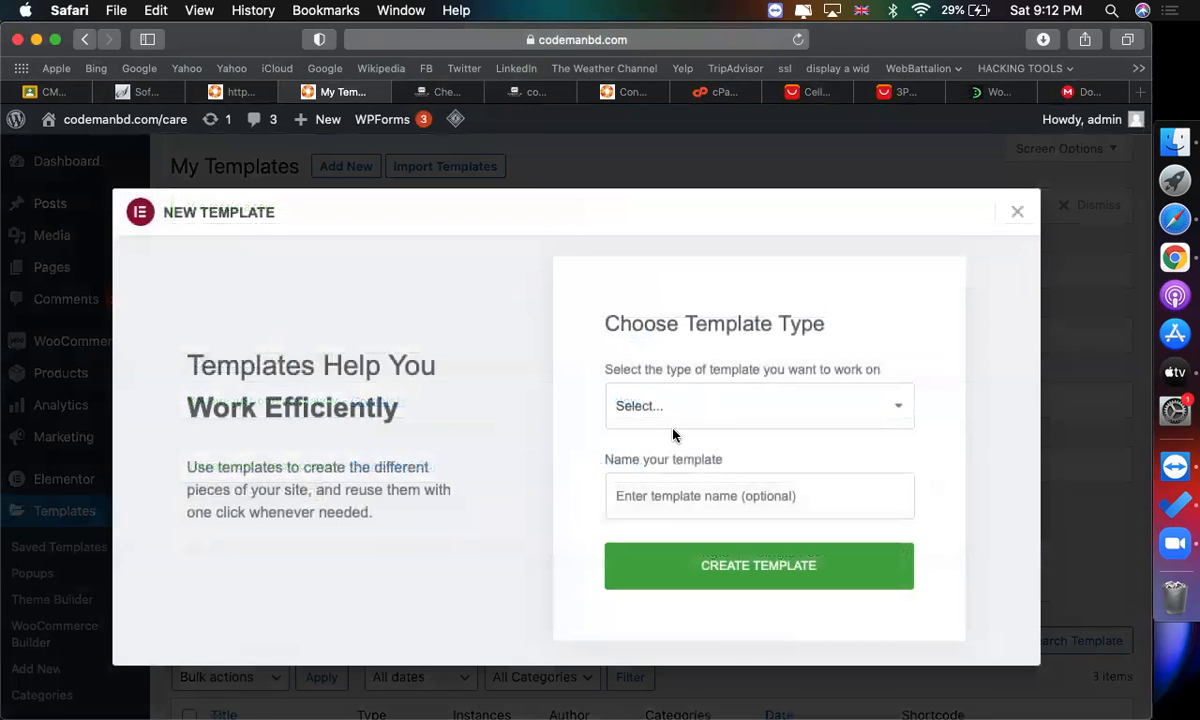
click(676, 424)
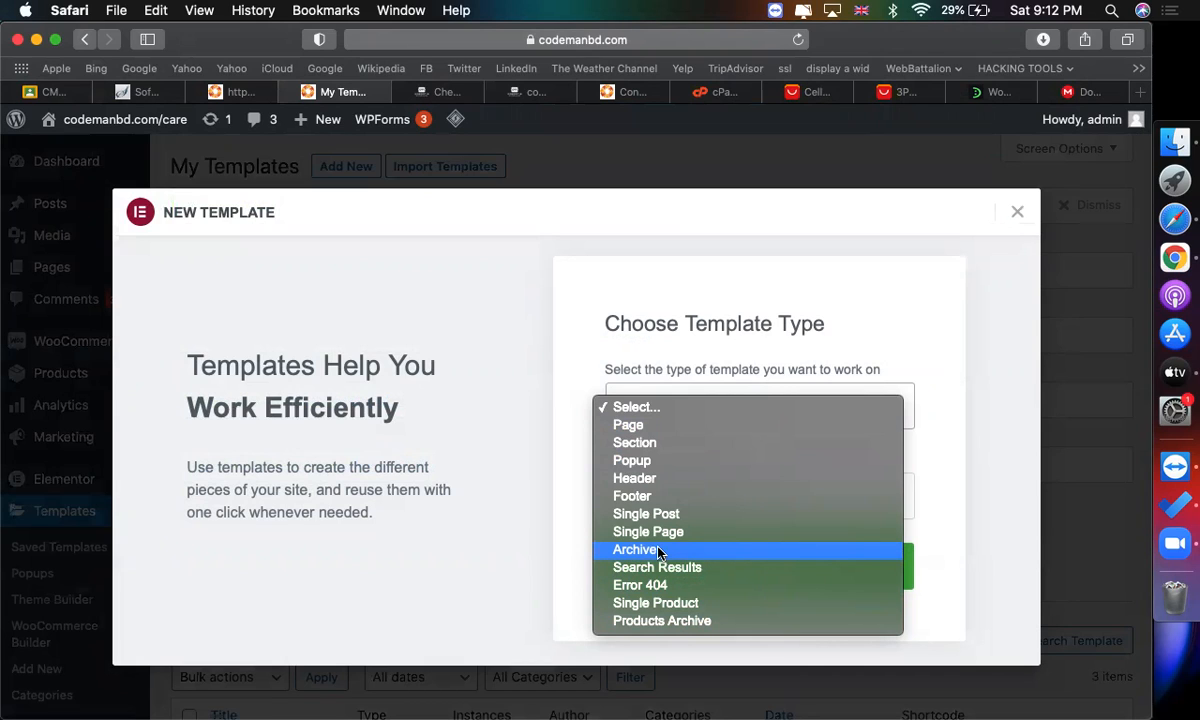
click(668, 621)
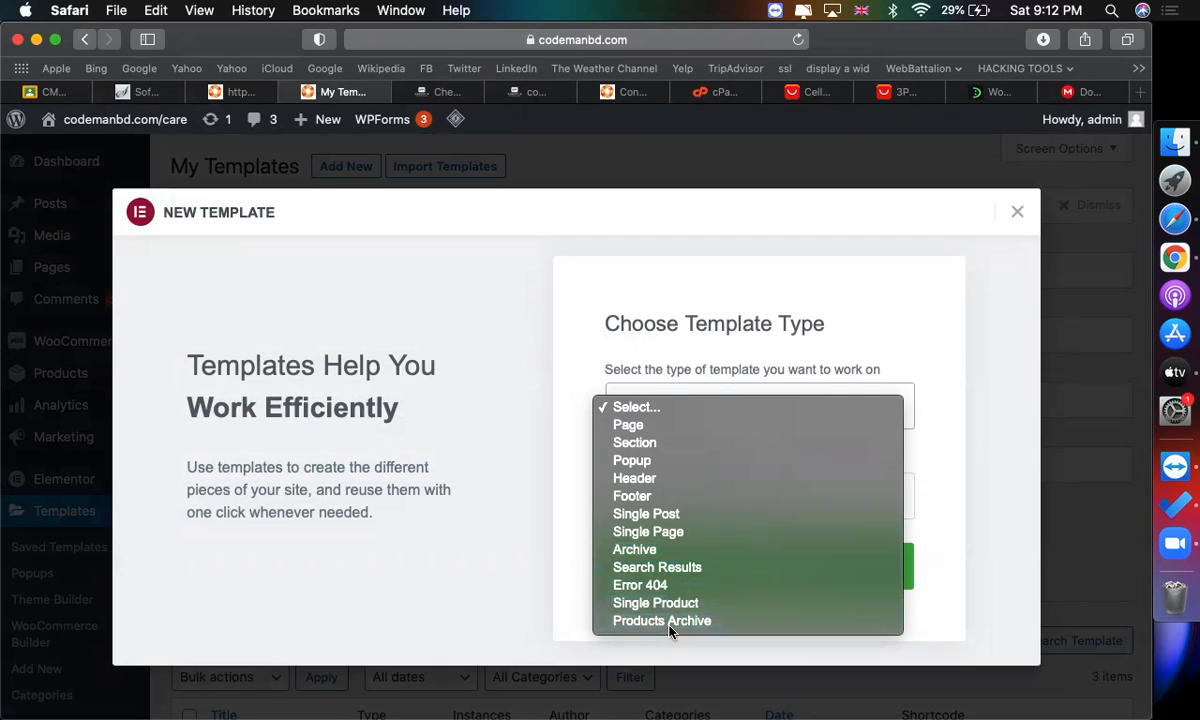
click(729, 506)
text(p)
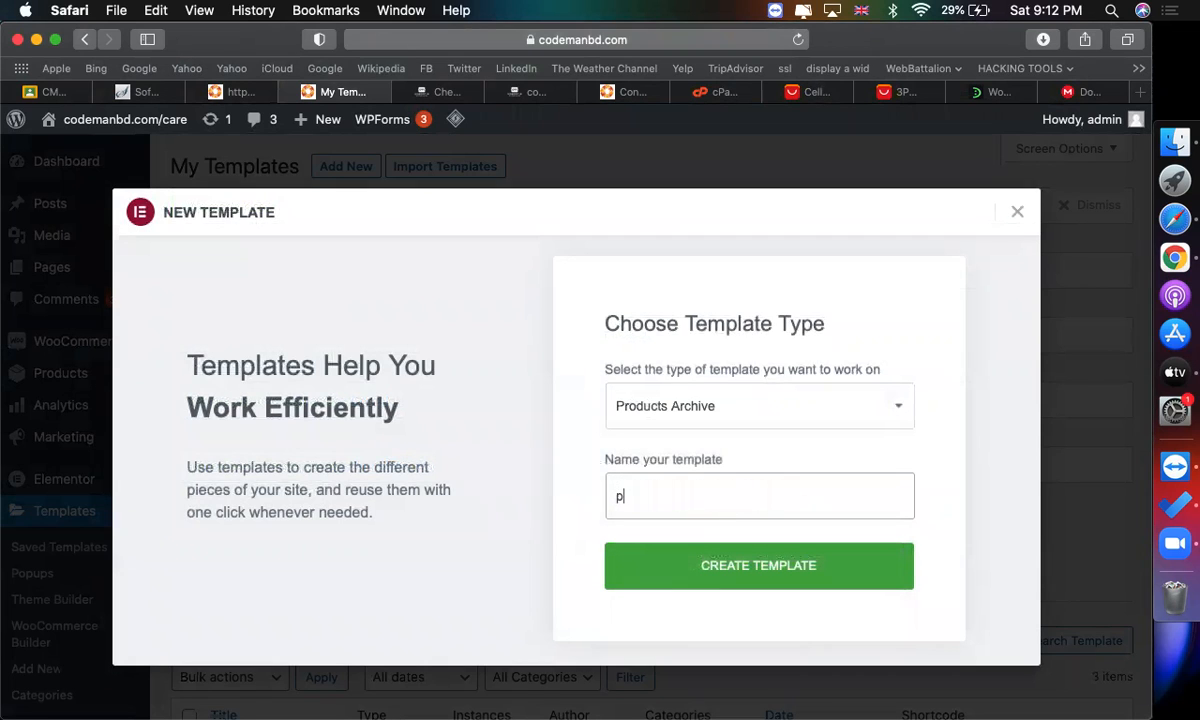
text(roduct category )
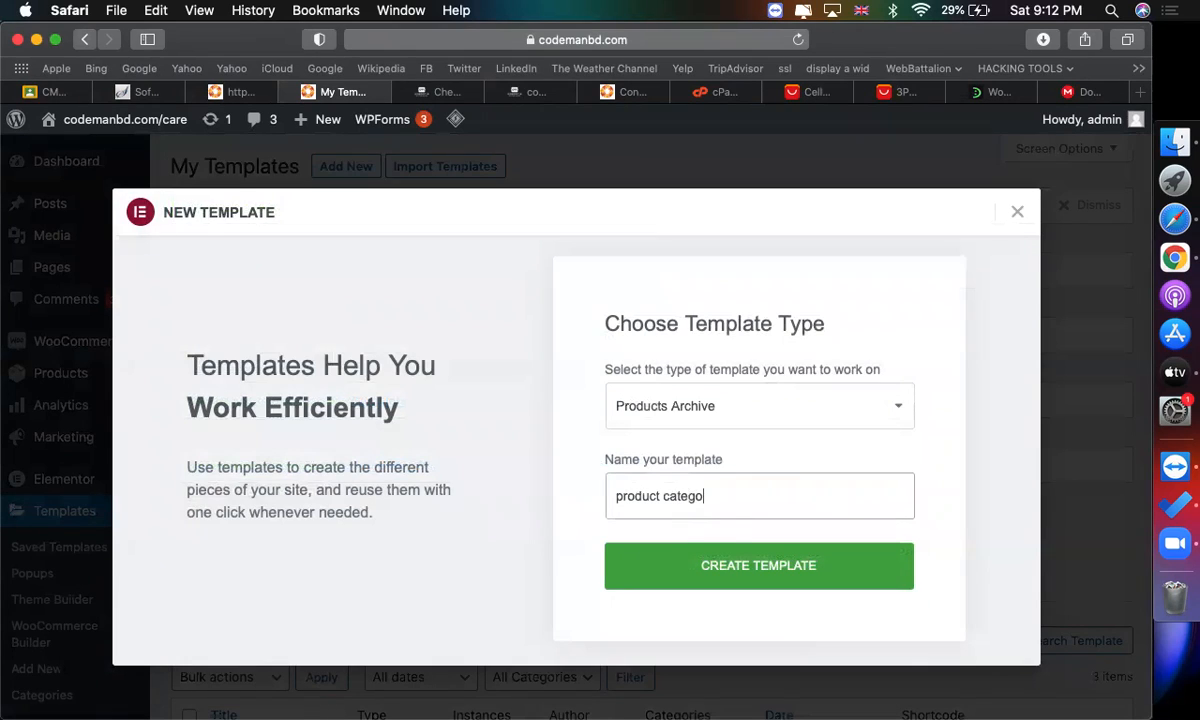
text(template)
click(733, 578)
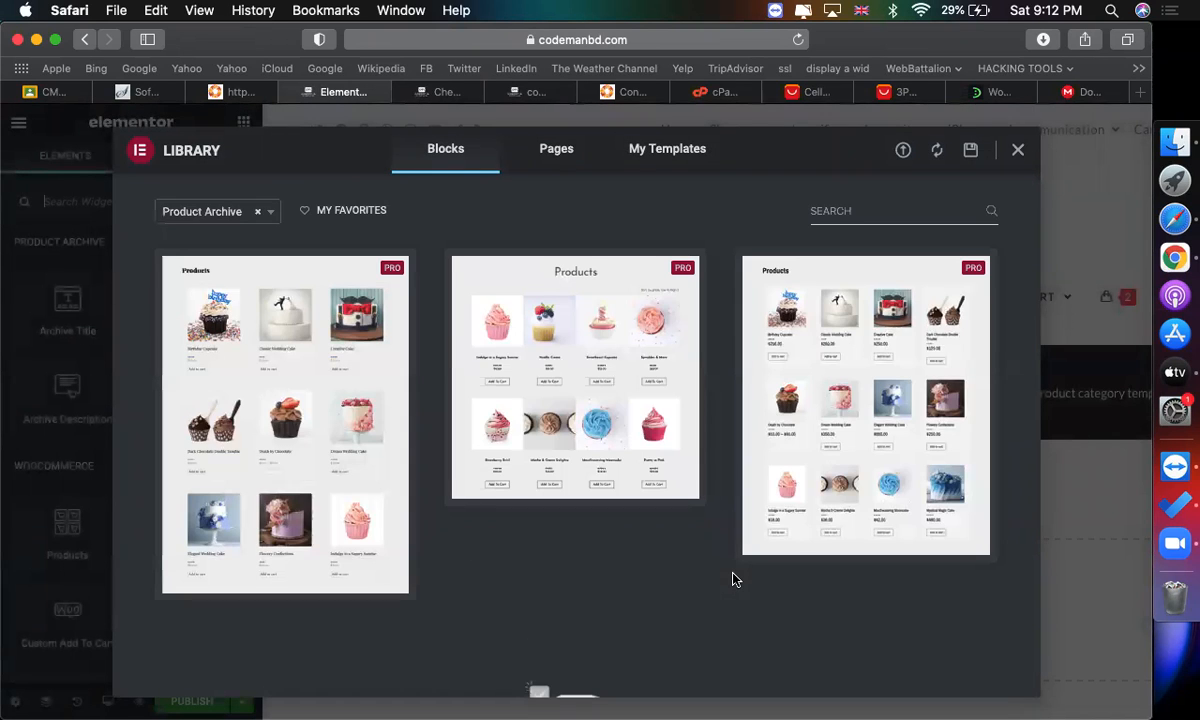
Insert the first Product Archive block from the library and scroll through it on the canvas.
mouse_move(316, 401)
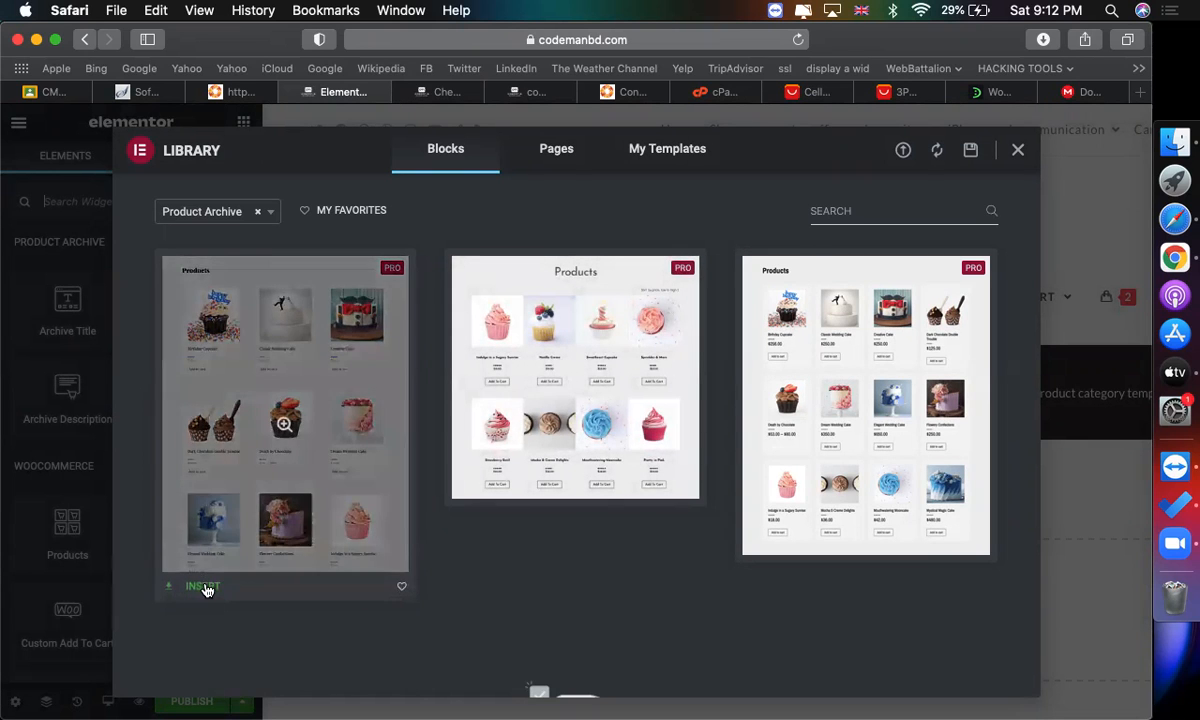
click(206, 589)
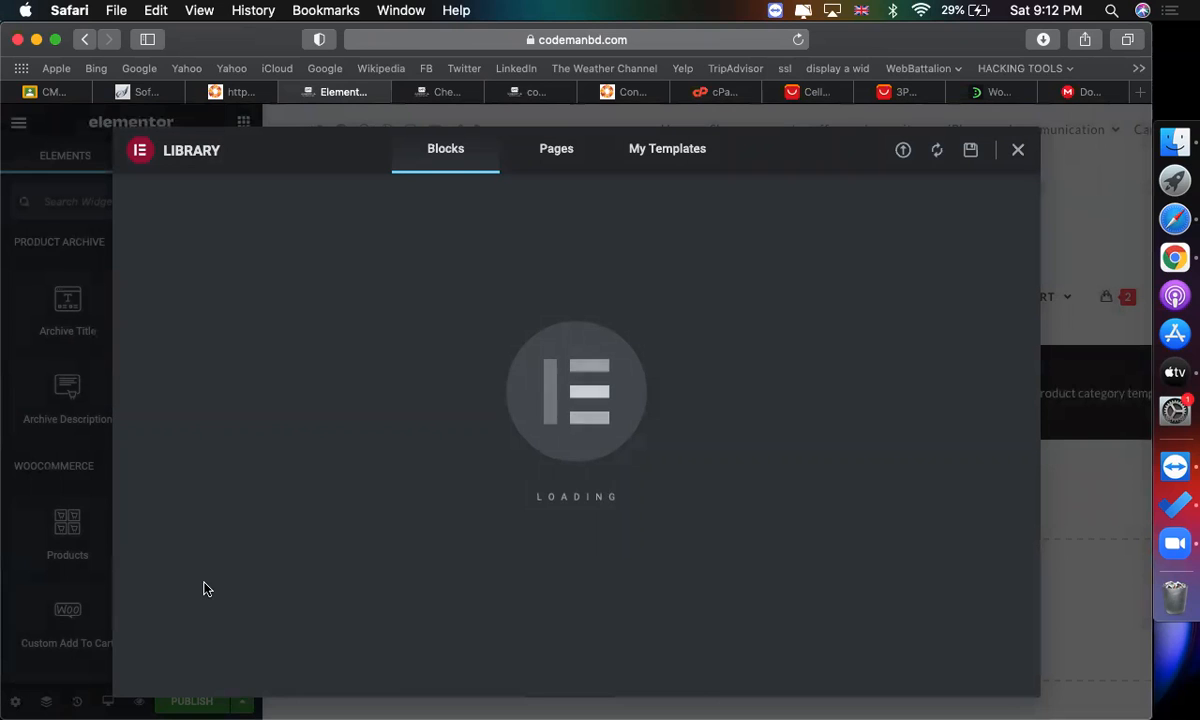
scroll(461, 503, down, 5)
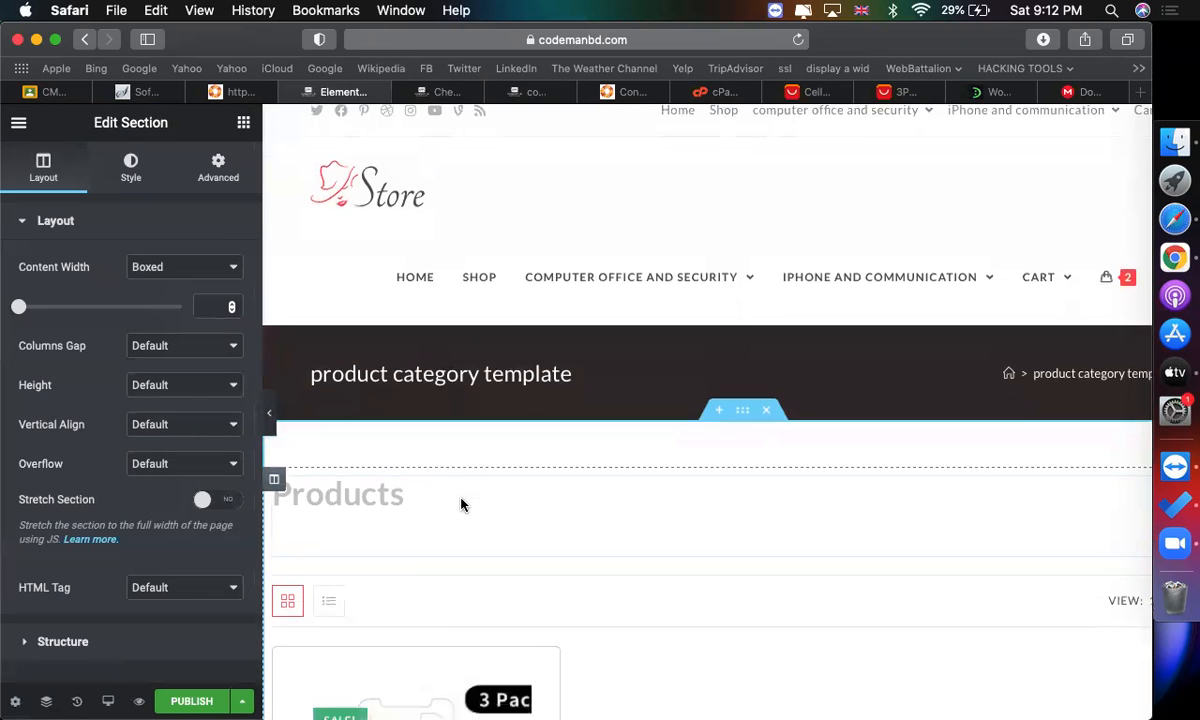
scroll(740, 420, down, 3)
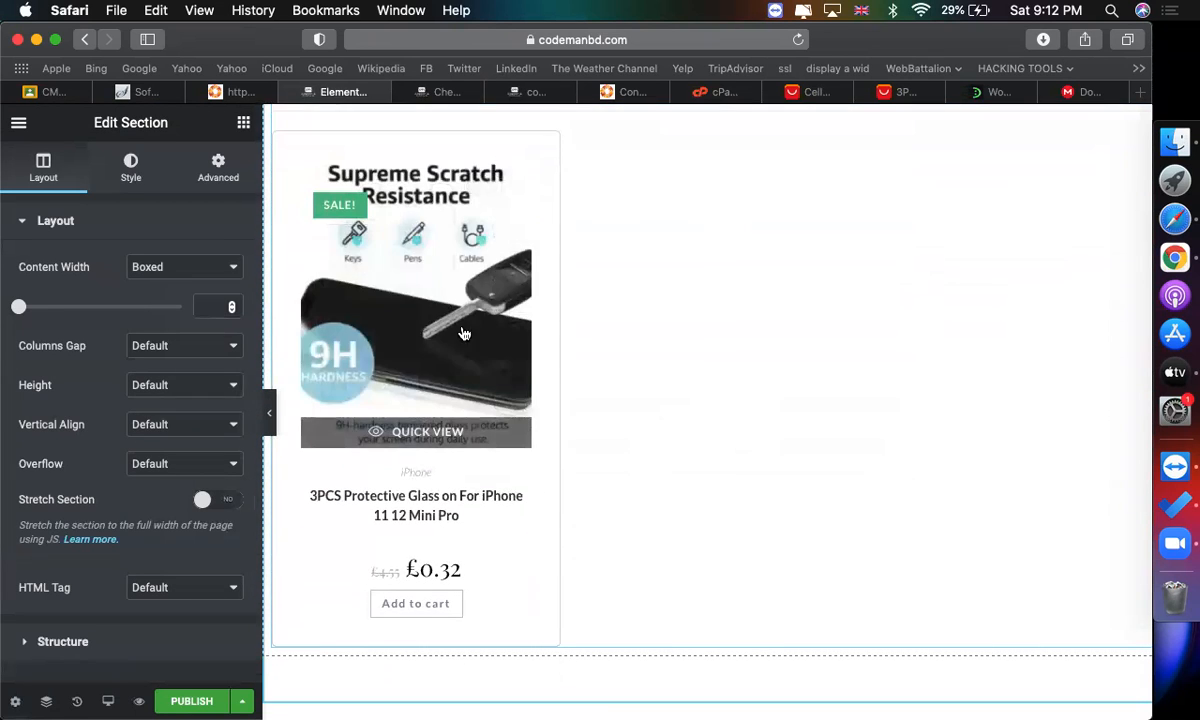
scroll(740, 350, up, 8)
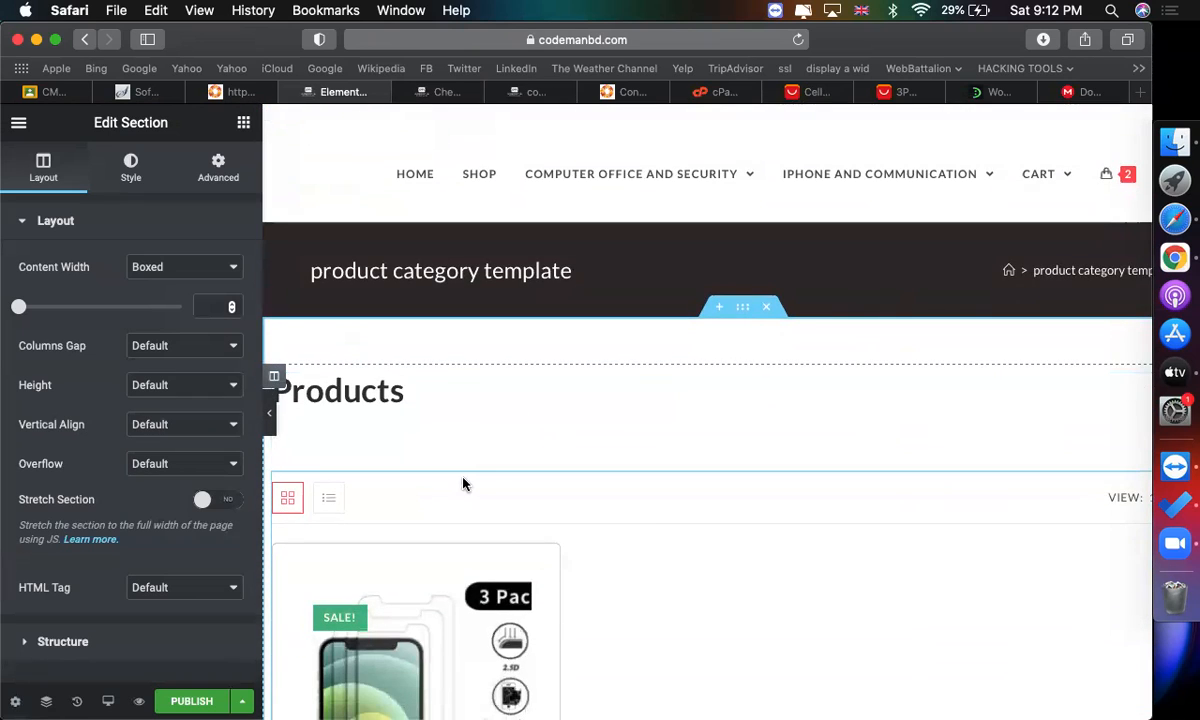
scroll(640, 512, down, 6)
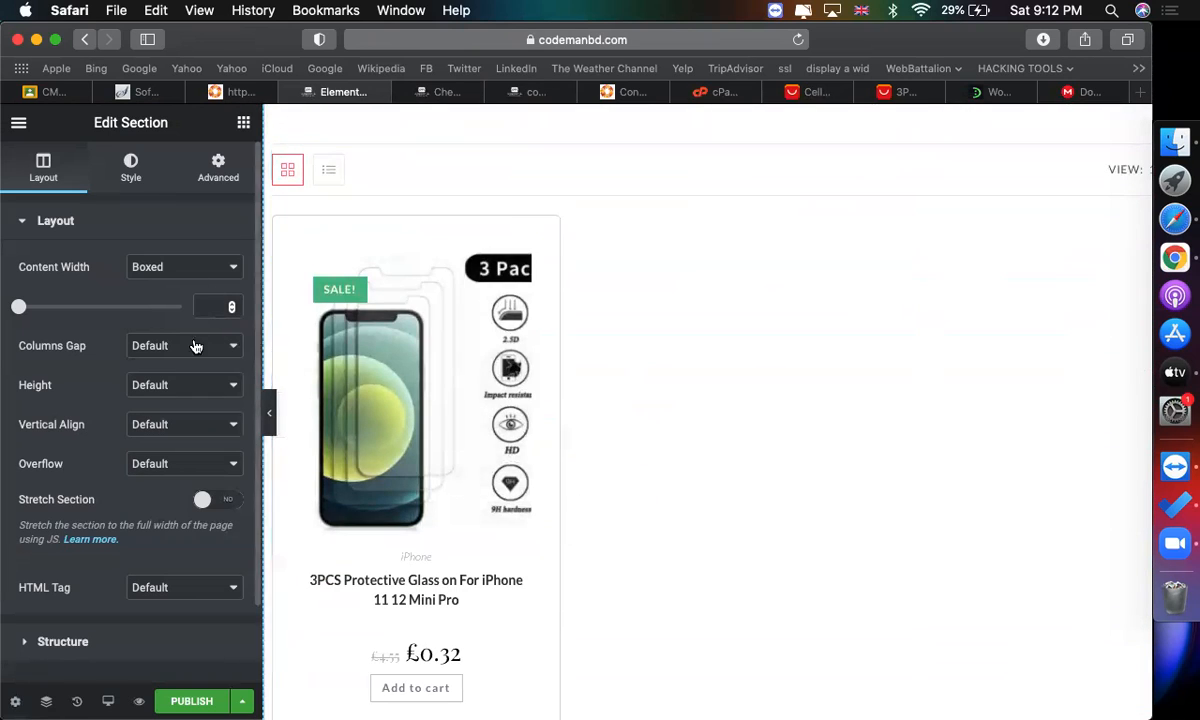
Open the archive products widget's content settings and publish the template for All Product Archives.
click(342, 322)
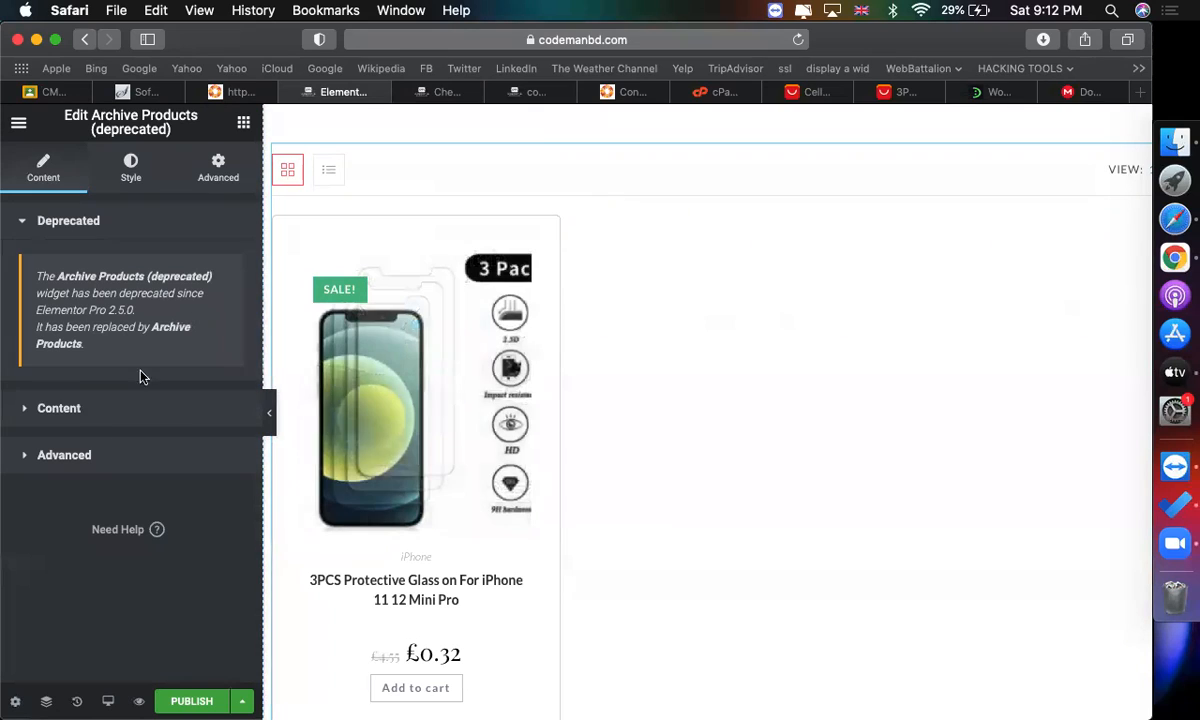
click(88, 406)
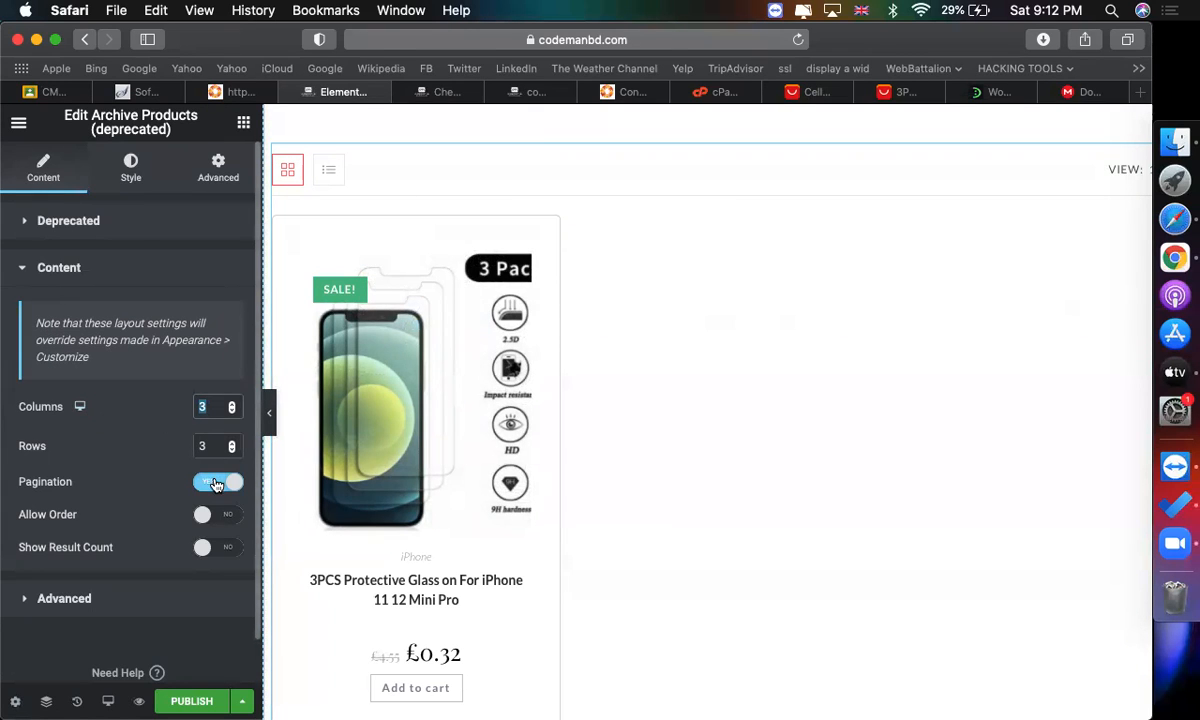
scroll(214, 490, down, 1)
scroll(499, 527, down, 5)
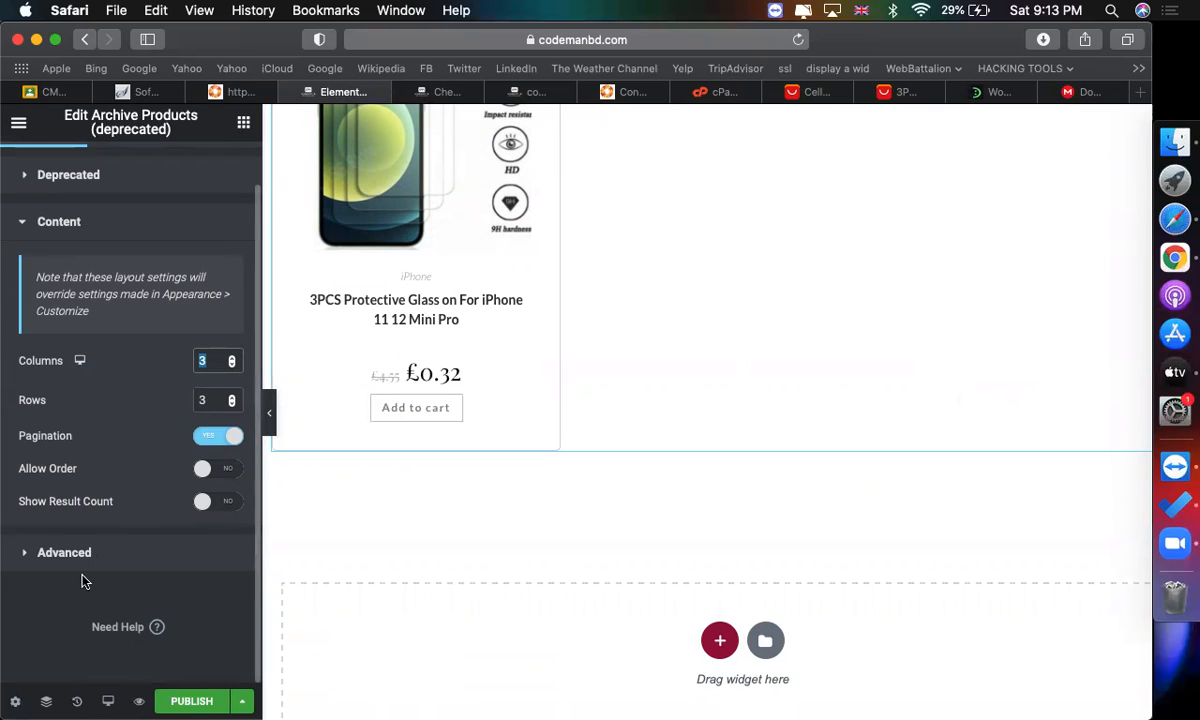
click(190, 703)
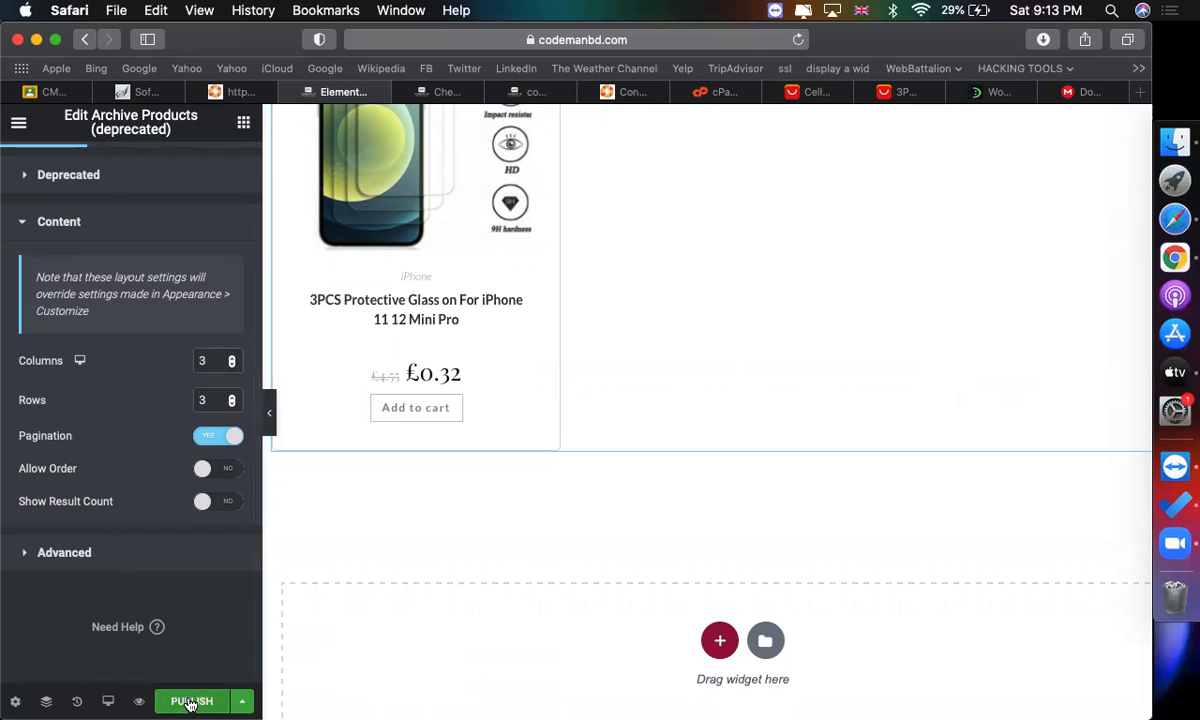
click(597, 548)
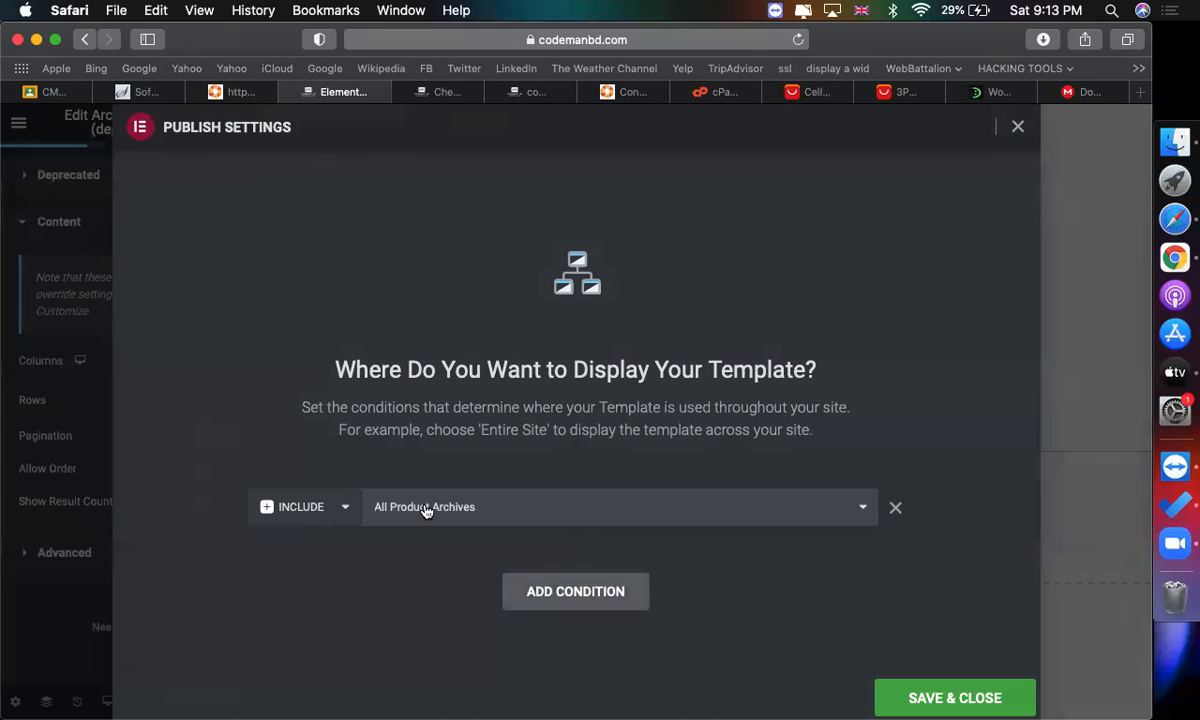
click(924, 698)
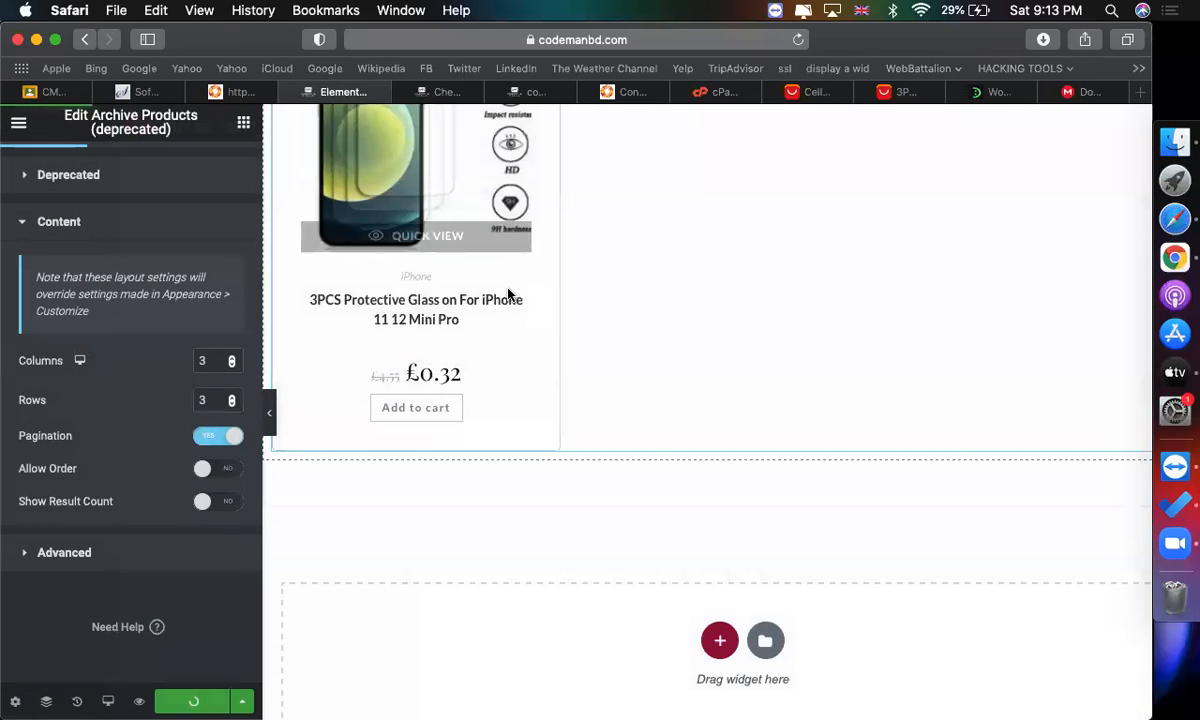
Open the iPhone and communication category page in the store tab and scroll through it.
click(430, 91)
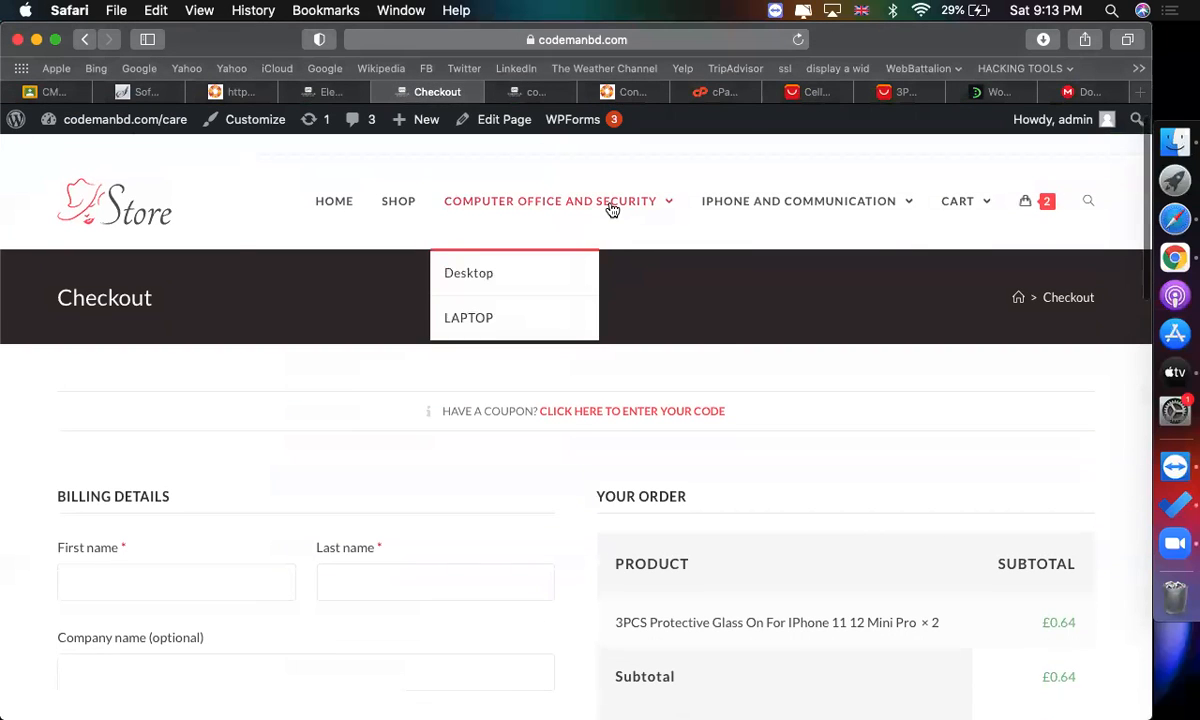
click(745, 203)
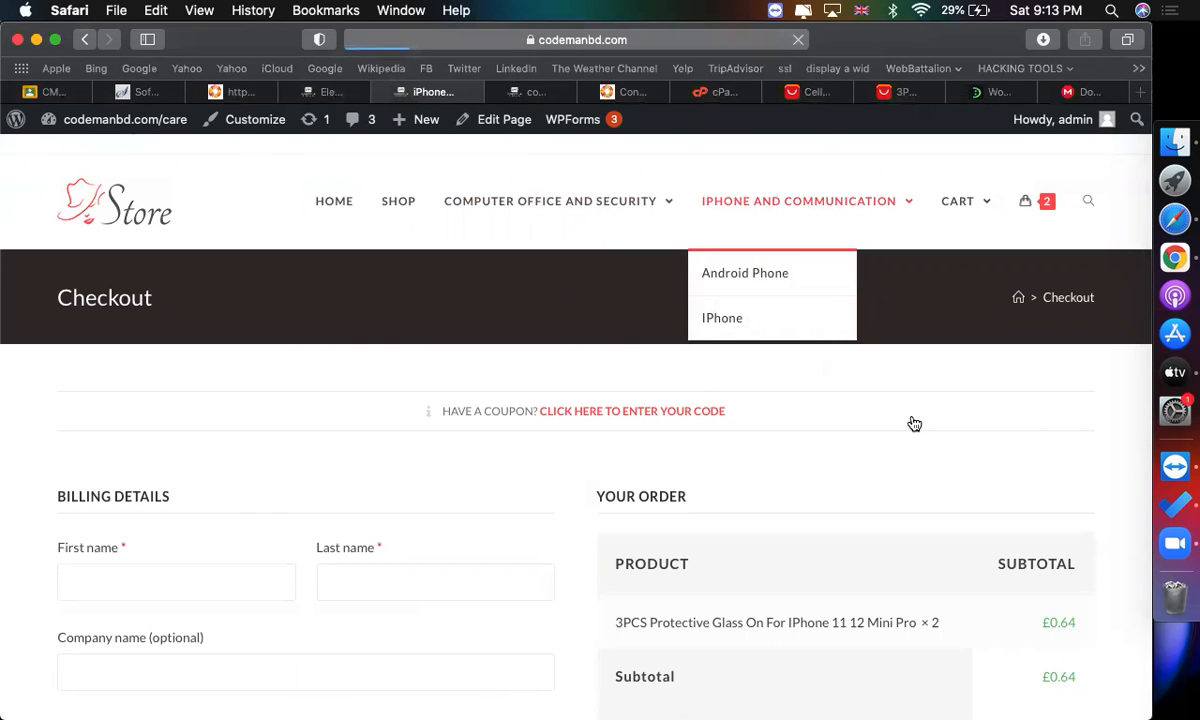
scroll(911, 422, down, 5)
scroll(911, 422, up, 3)
scroll(911, 421, down, 3)
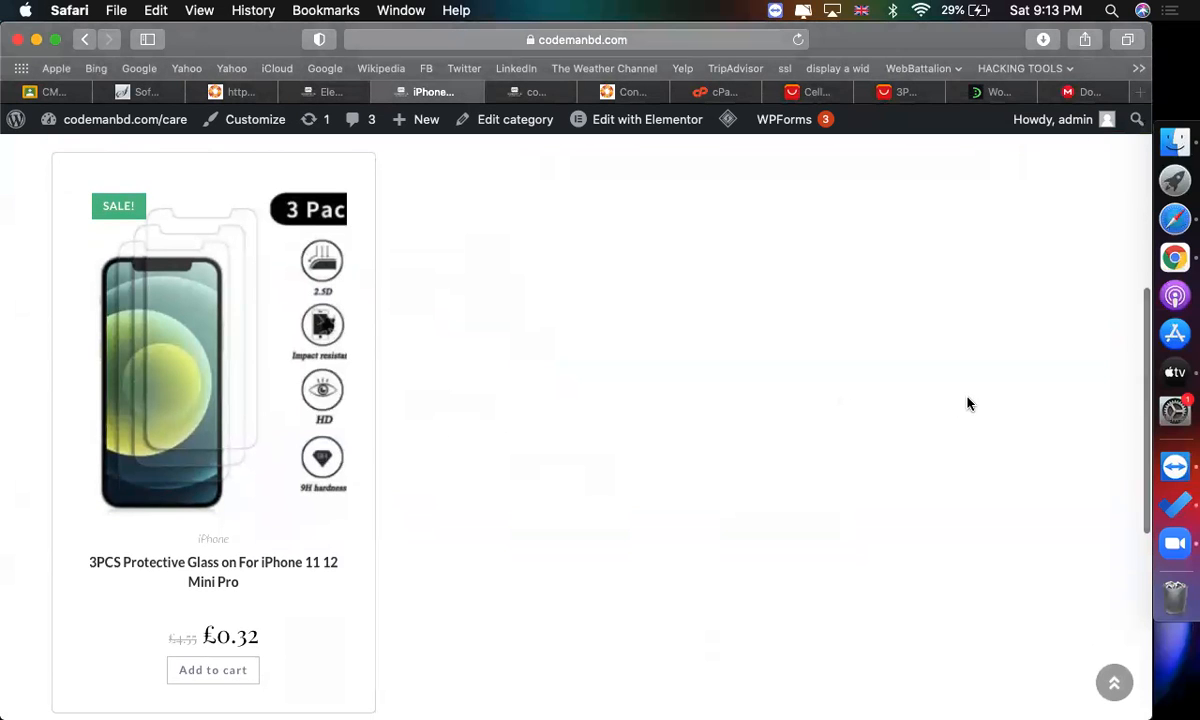
scroll(643, 356, up, 1)
scroll(641, 355, up, 5)
scroll(642, 354, down, 5)
scroll(643, 354, up, 4)
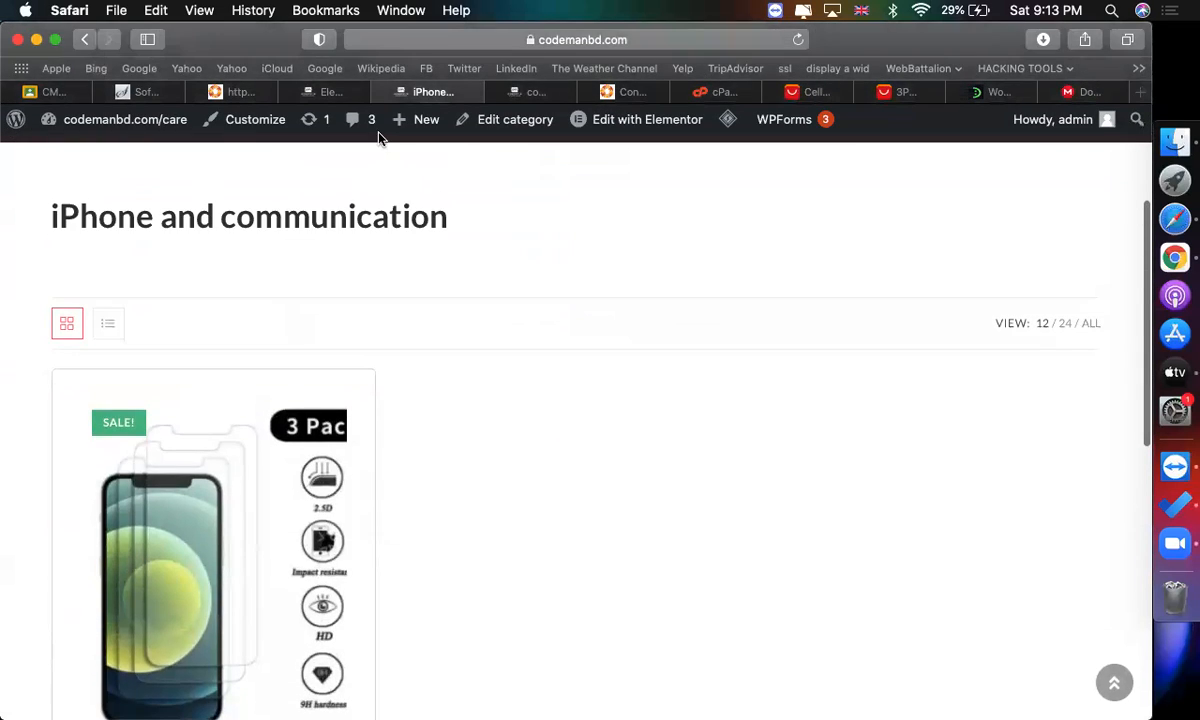
Exit the archive template editor to the template's dashboard edit screen and scroll through it.
click(330, 92)
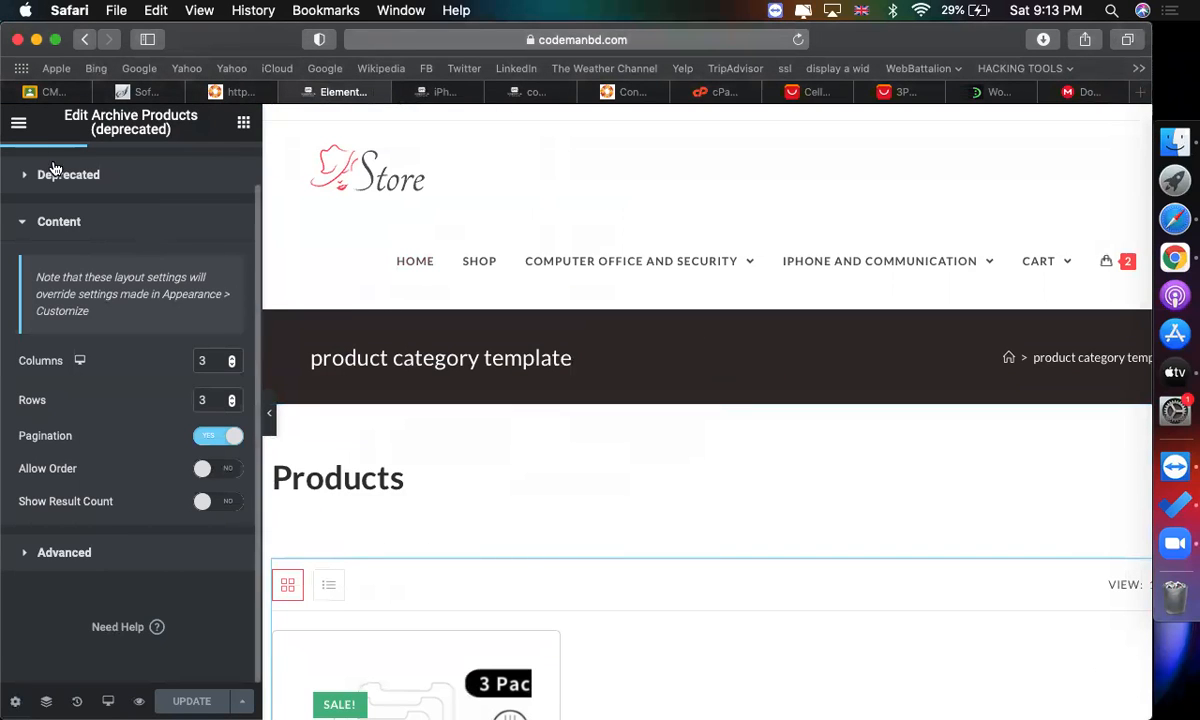
click(18, 122)
click(100, 450)
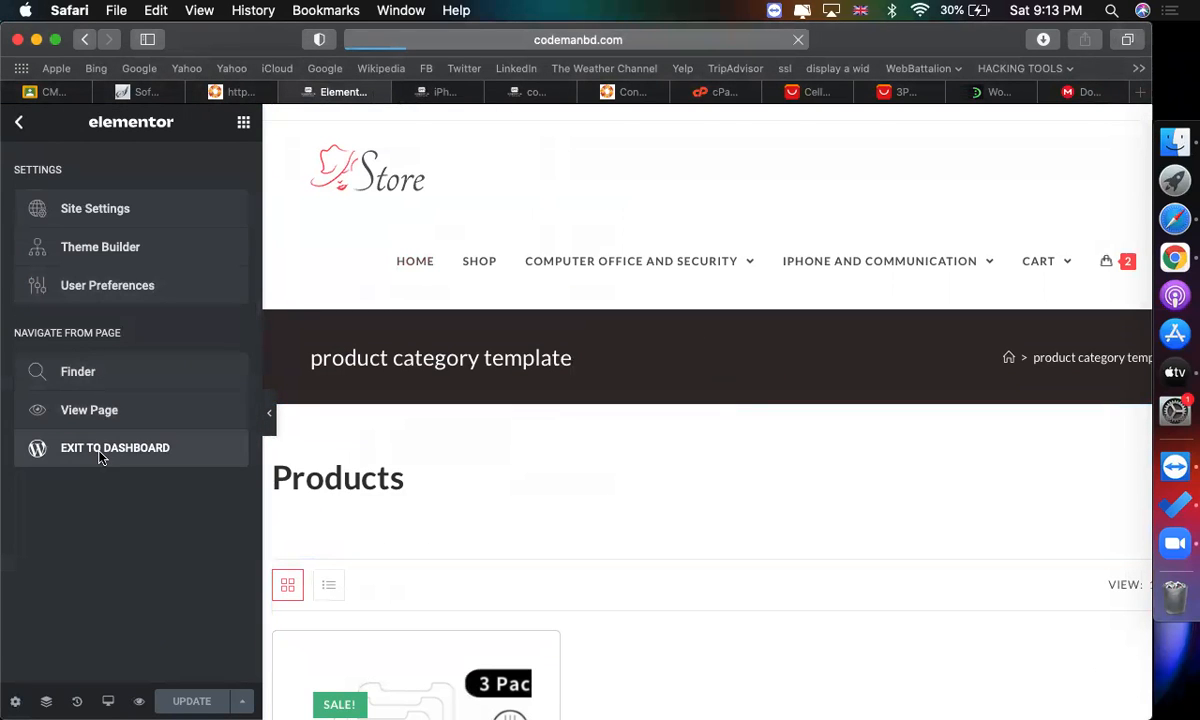
scroll(742, 478, down, 1)
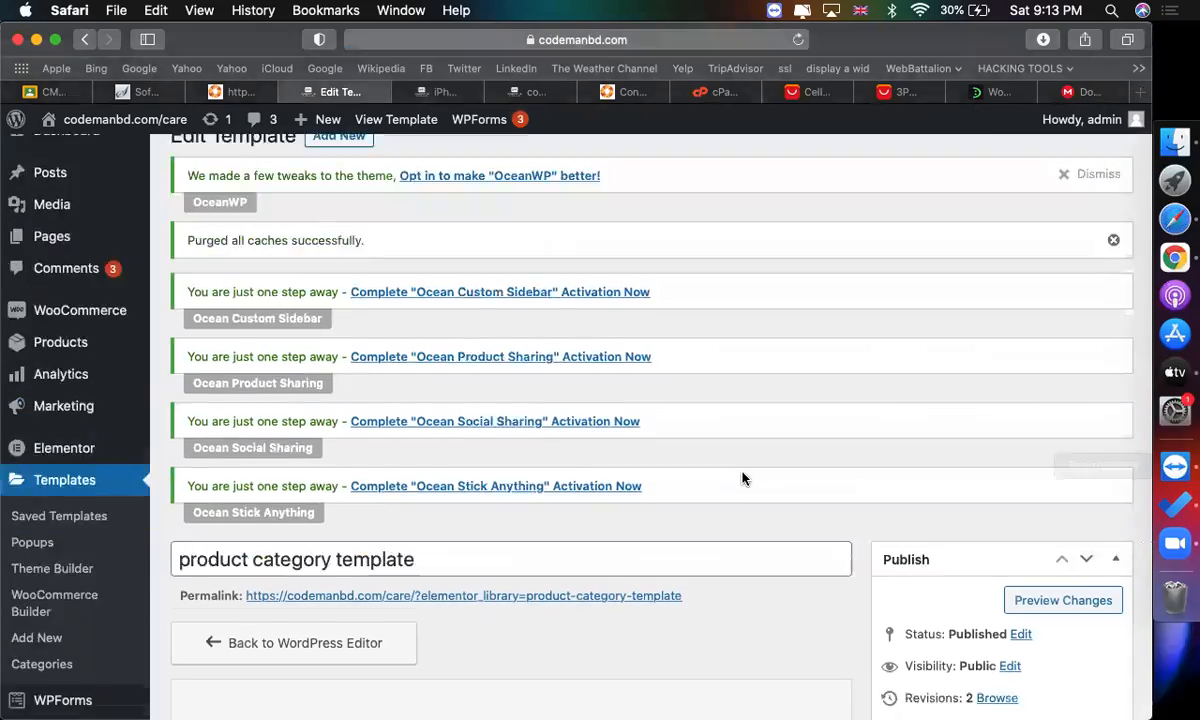
scroll(742, 478, down, 5)
scroll(742, 478, up, 5)
scroll(549, 450, down, 3)
scroll(550, 454, up, 4)
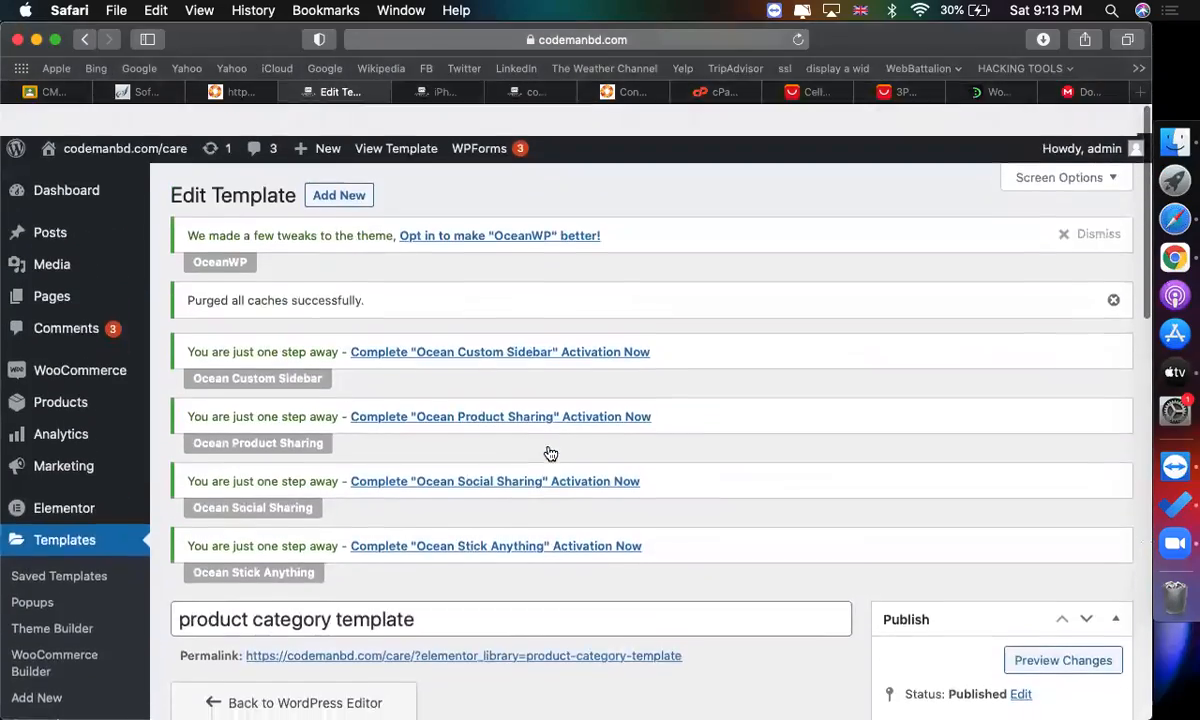
scroll(550, 452, down, 5)
scroll(550, 447, down, 5)
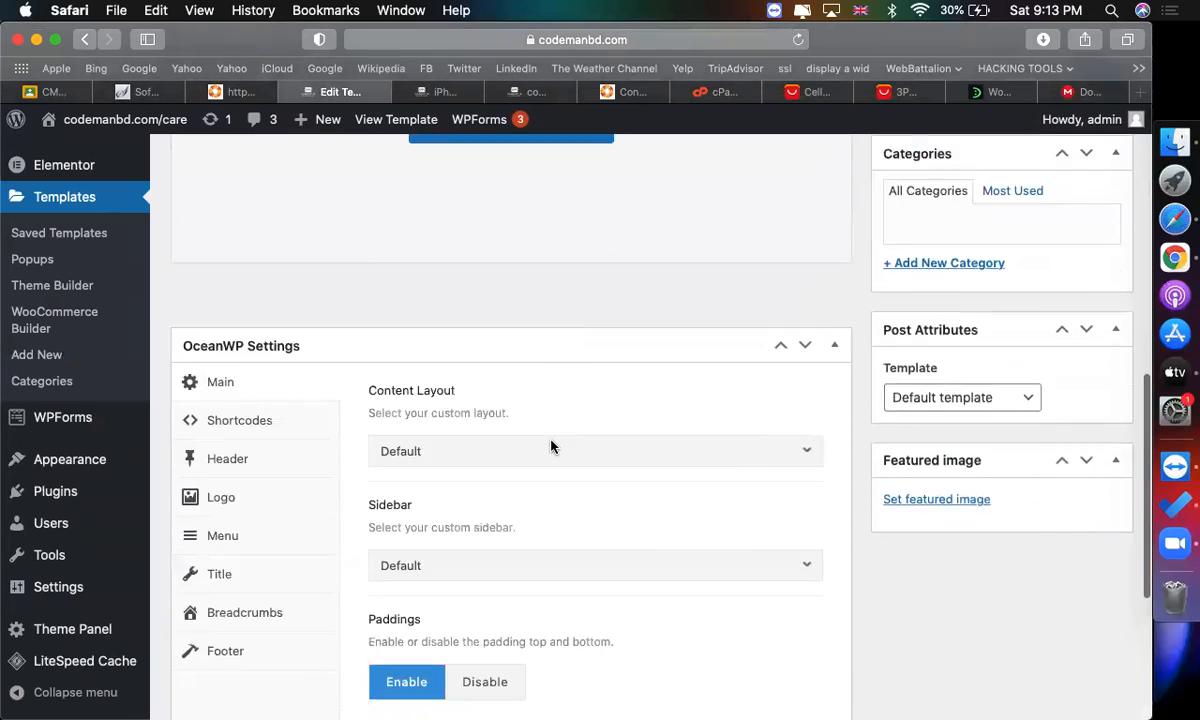
Review the iPhone and communication category page with the new archive template.
click(443, 92)
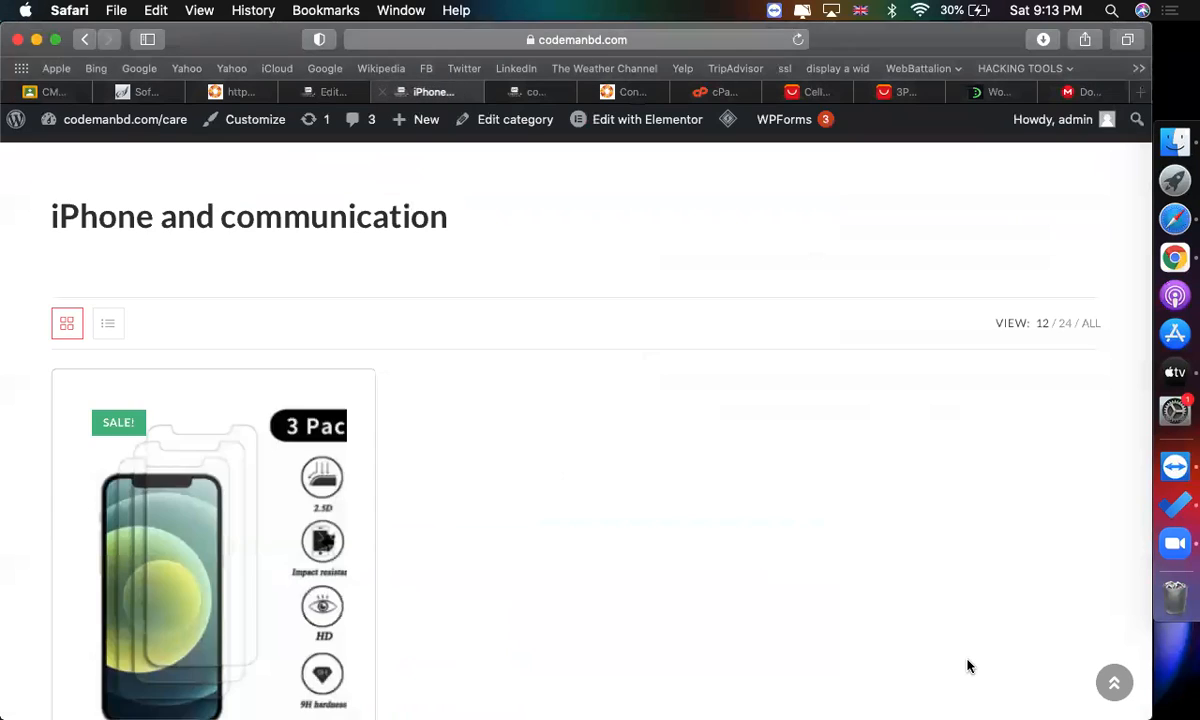
scroll(967, 664, down, 5)
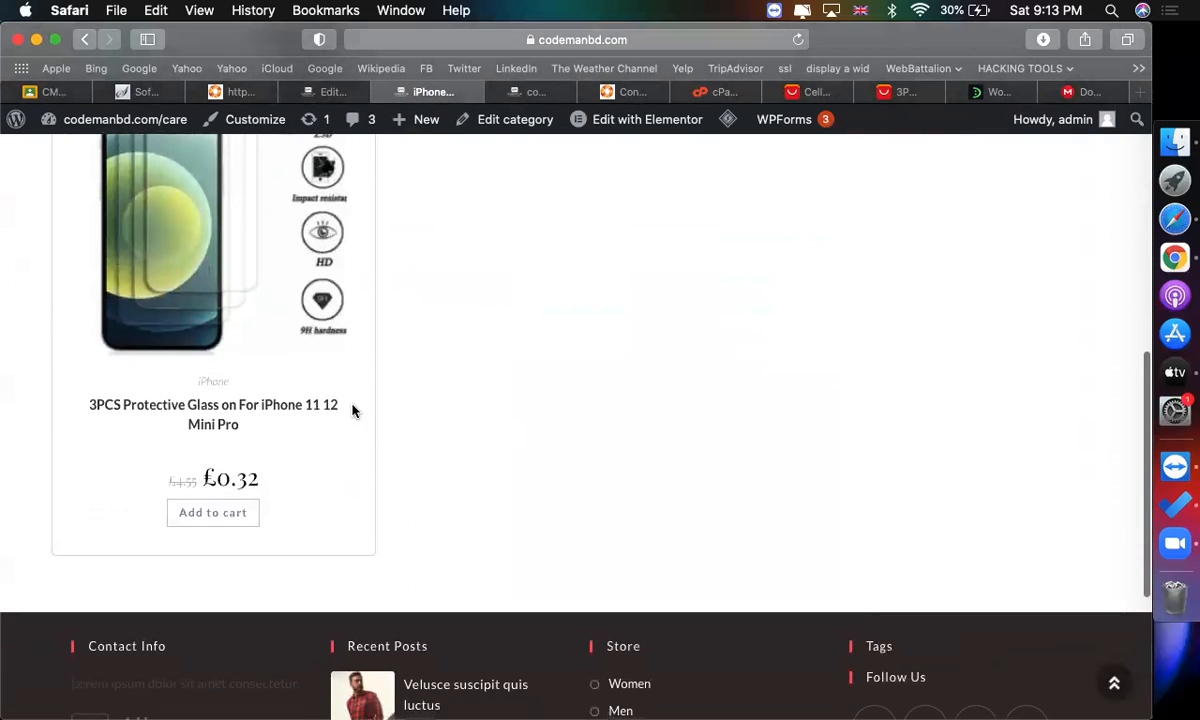
scroll(700, 461, up, 7)
scroll(700, 461, down, 8)
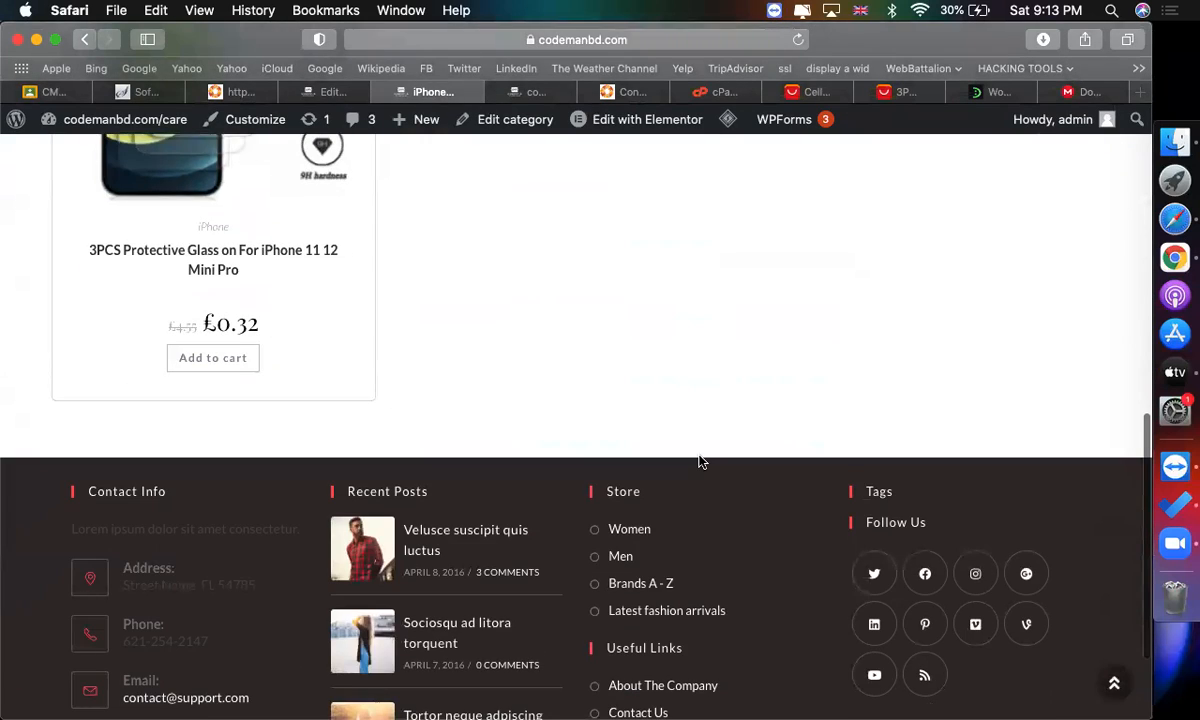
scroll(700, 461, up, 8)
mouse_move(455, 230)
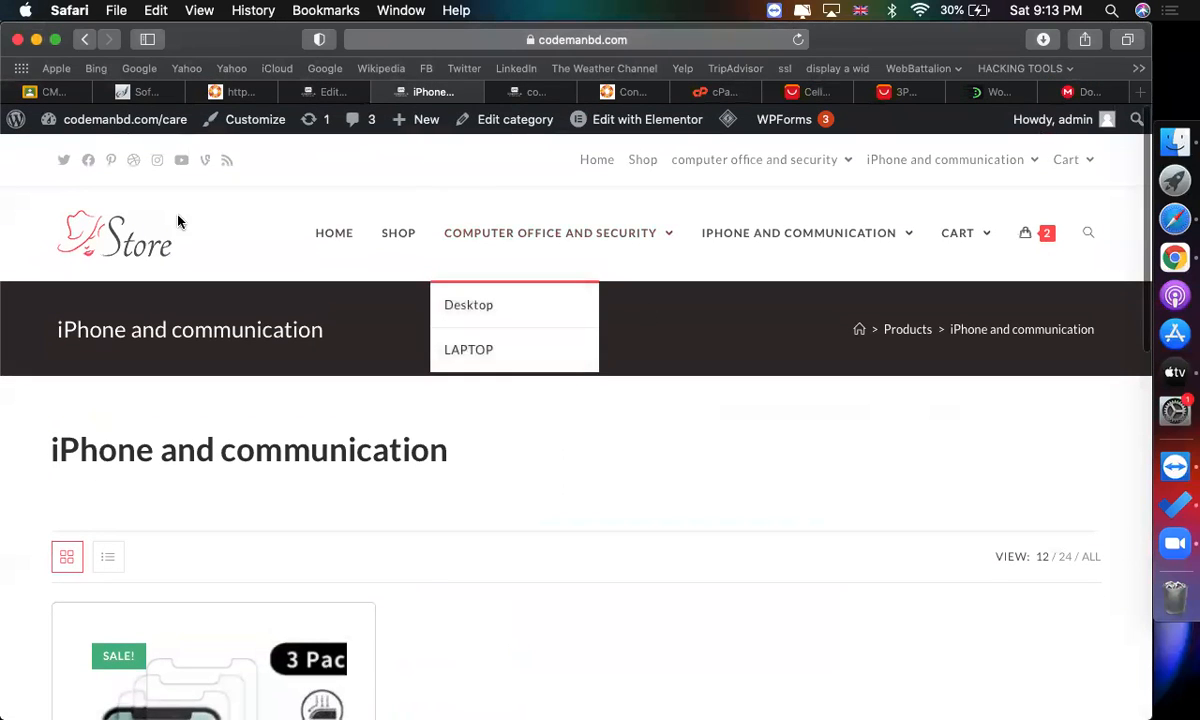
scroll(490, 281, down, 1)
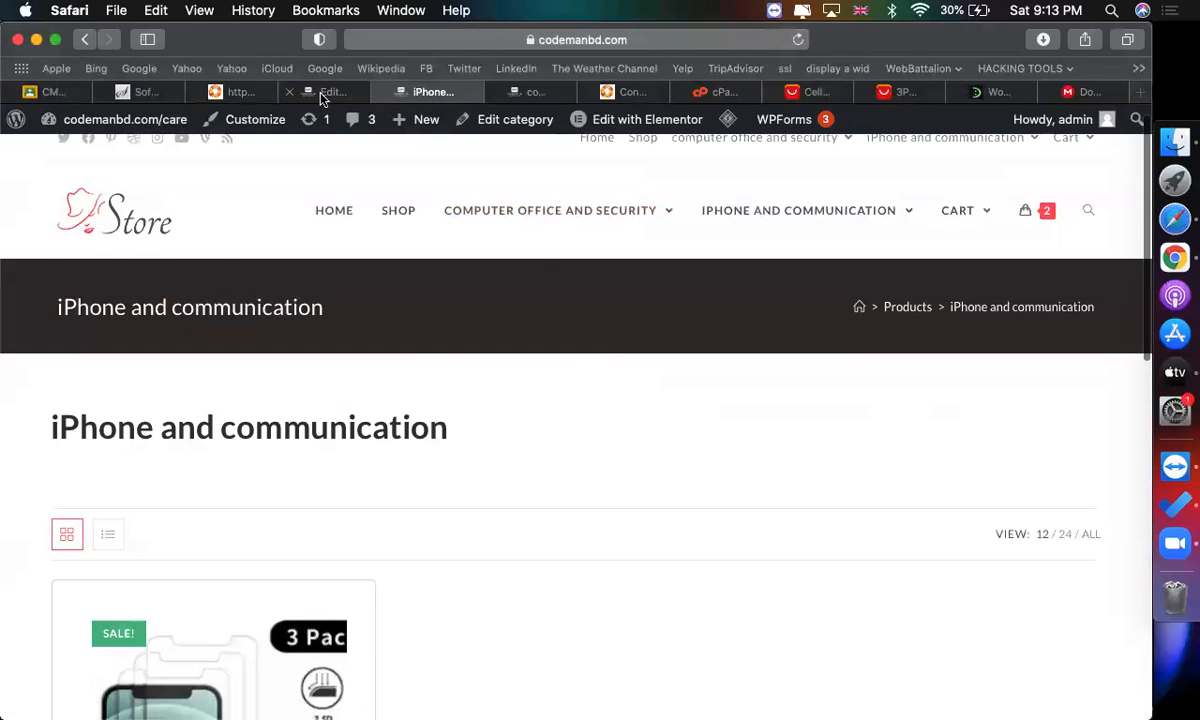
Open the store's Shop page and scroll through it.
mouse_move(322, 97)
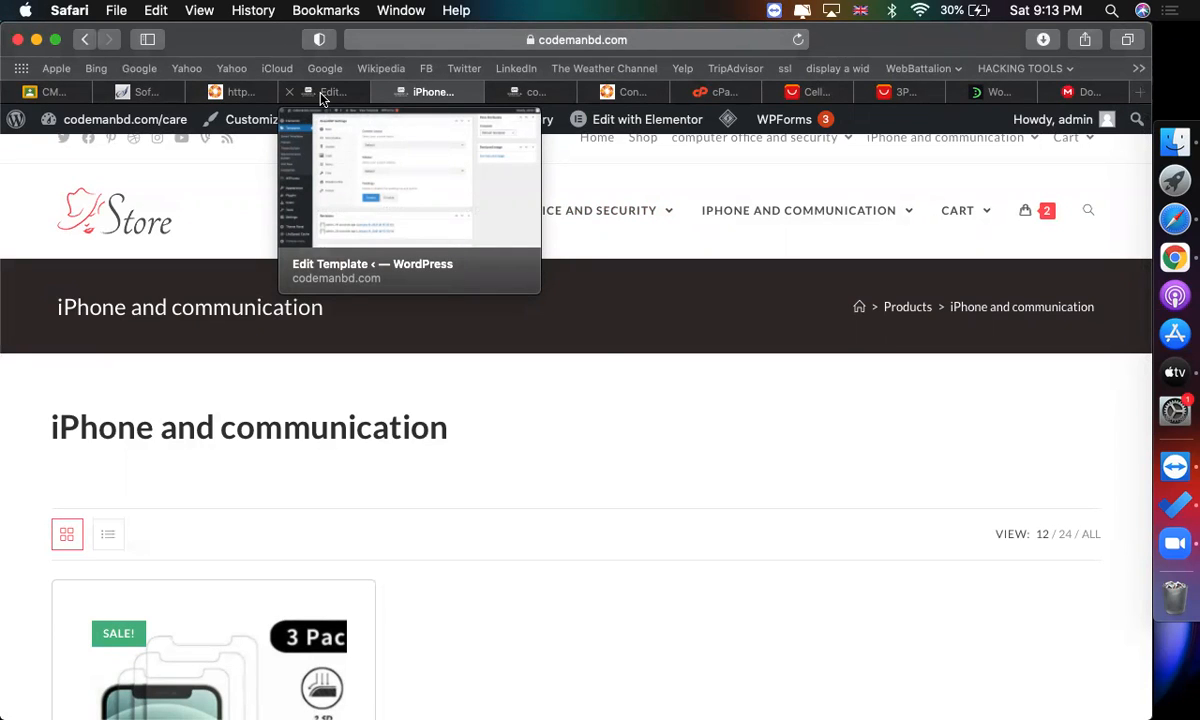
click(402, 212)
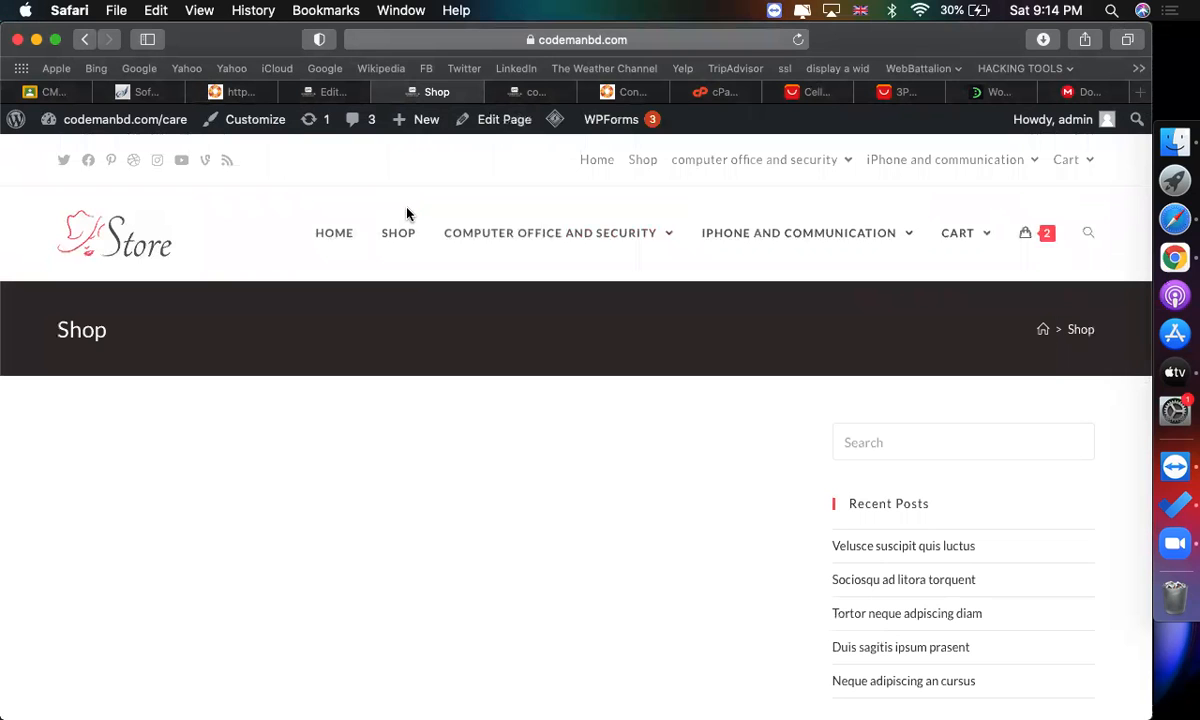
scroll(598, 375, down, 10)
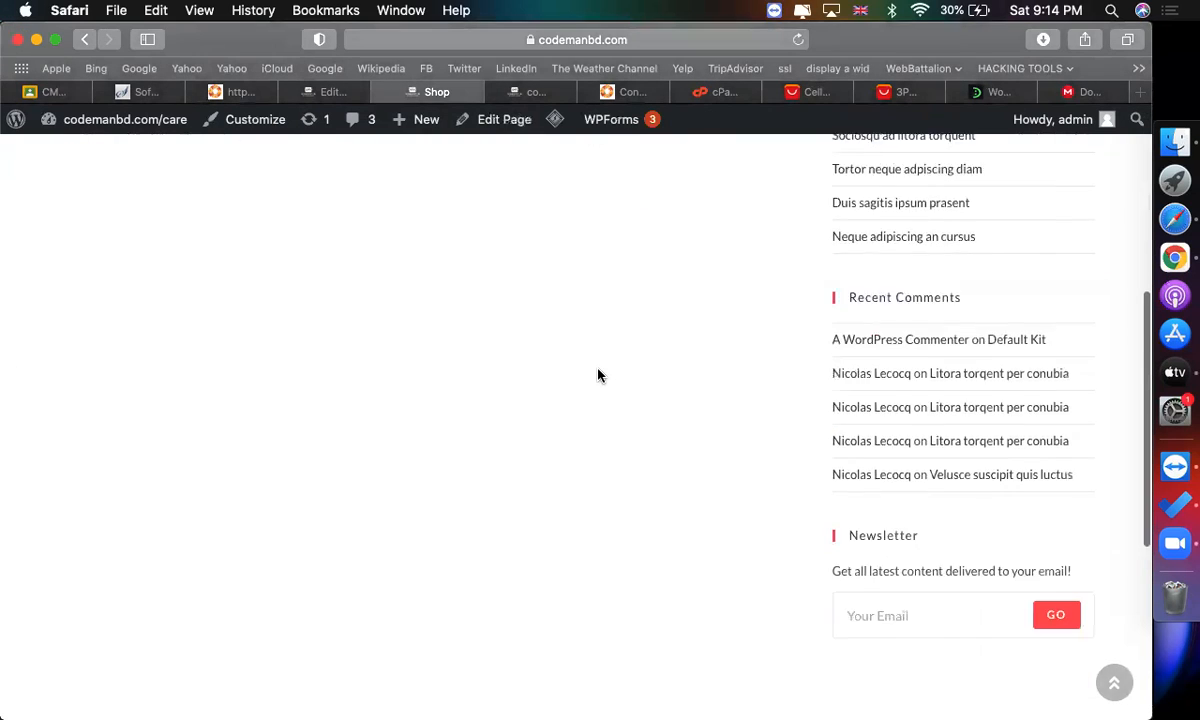
scroll(598, 375, up, 10)
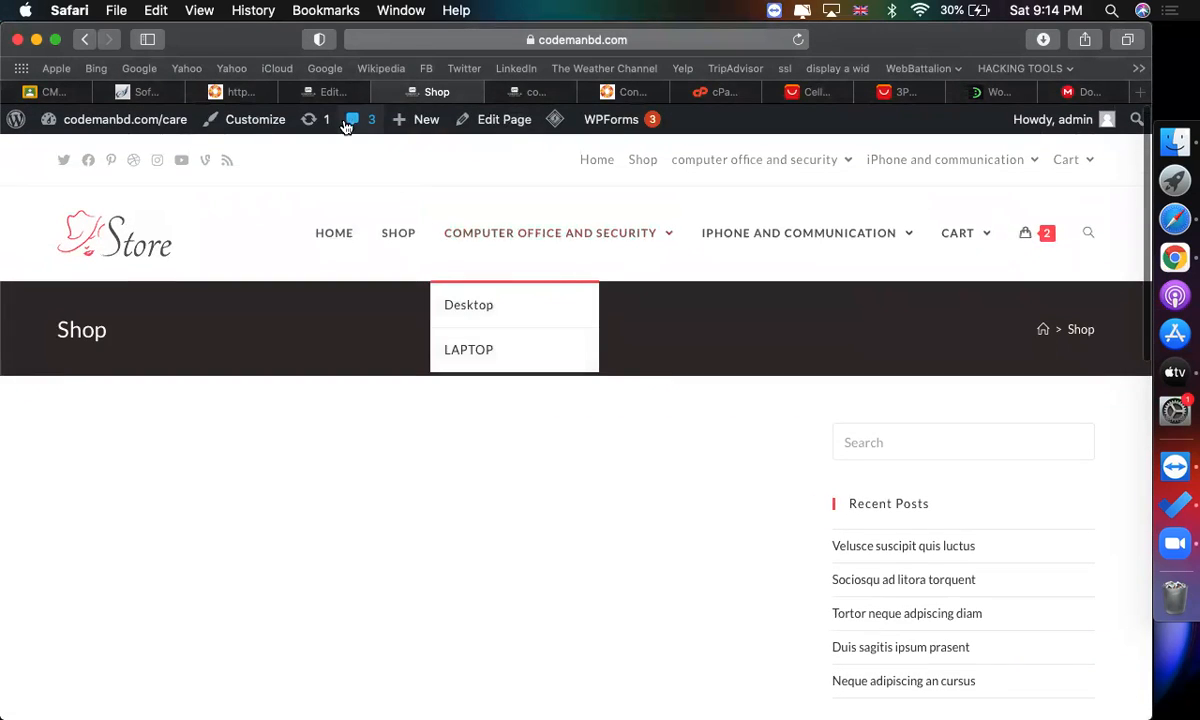
Back in the template dashboard, enable Products, WooCommerce Builder Templates and My Library as Elementor post types and save the settings.
click(330, 92)
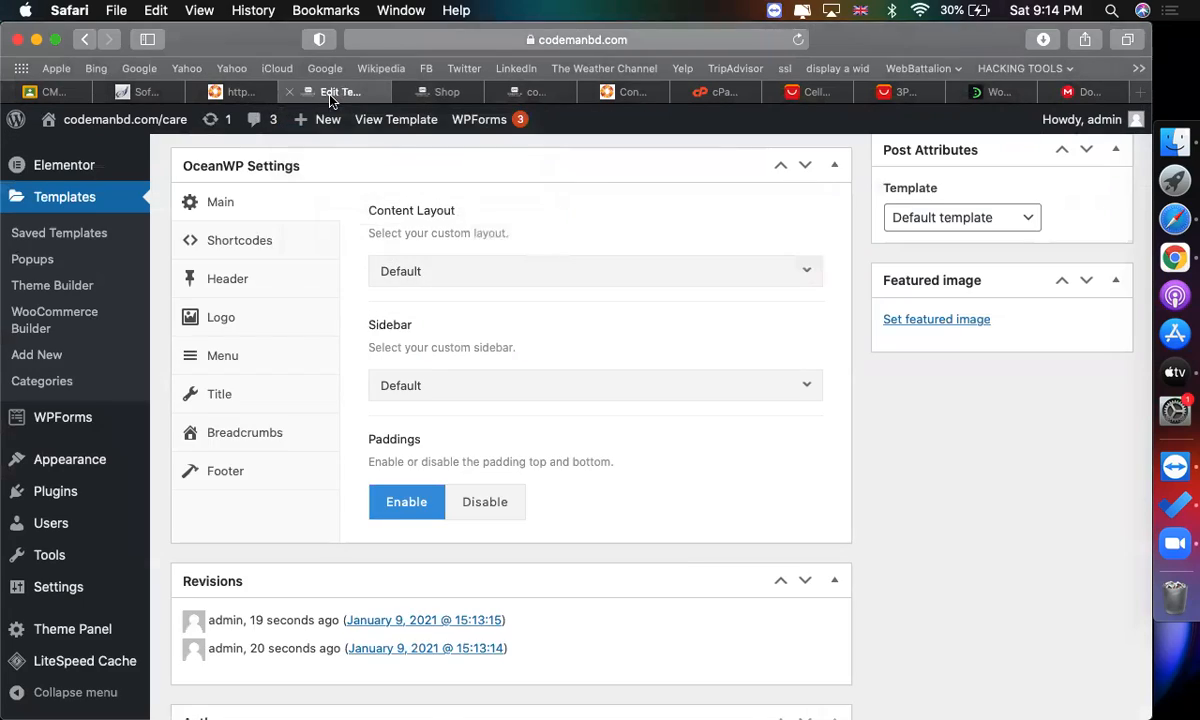
scroll(684, 563, up, 4)
scroll(686, 563, up, 5)
scroll(147, 450, down, 2)
scroll(102, 524, down, 2)
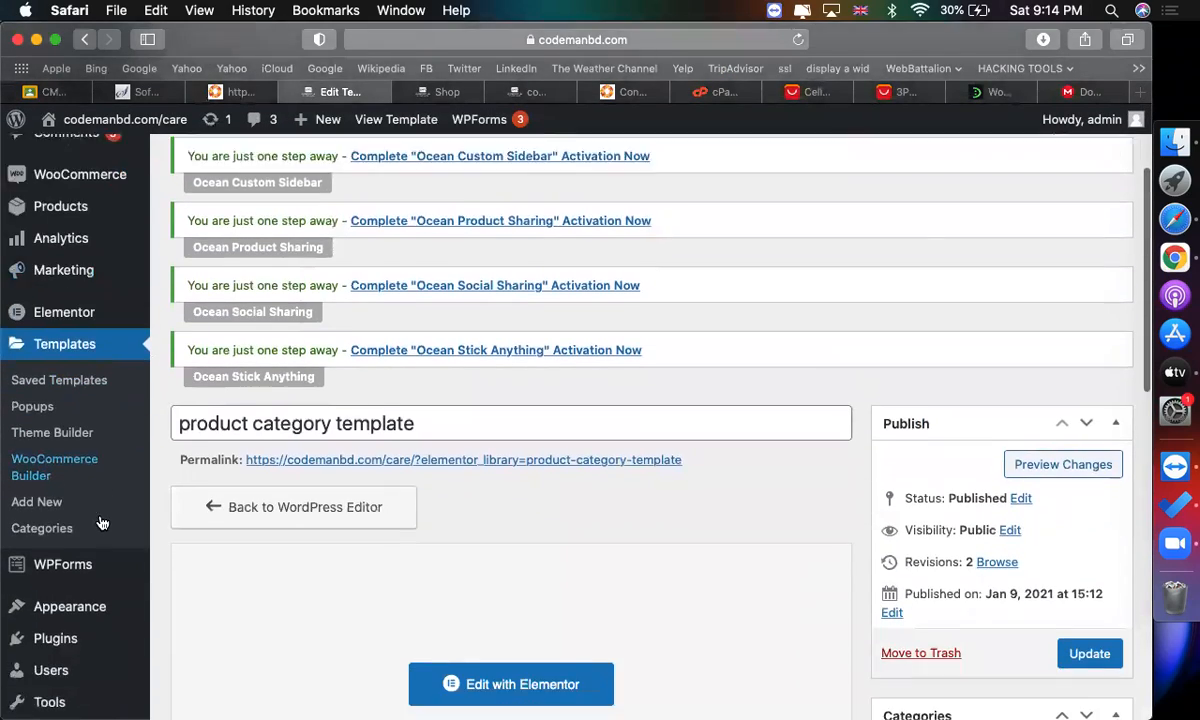
scroll(85, 448, up, 3)
mouse_move(94, 478)
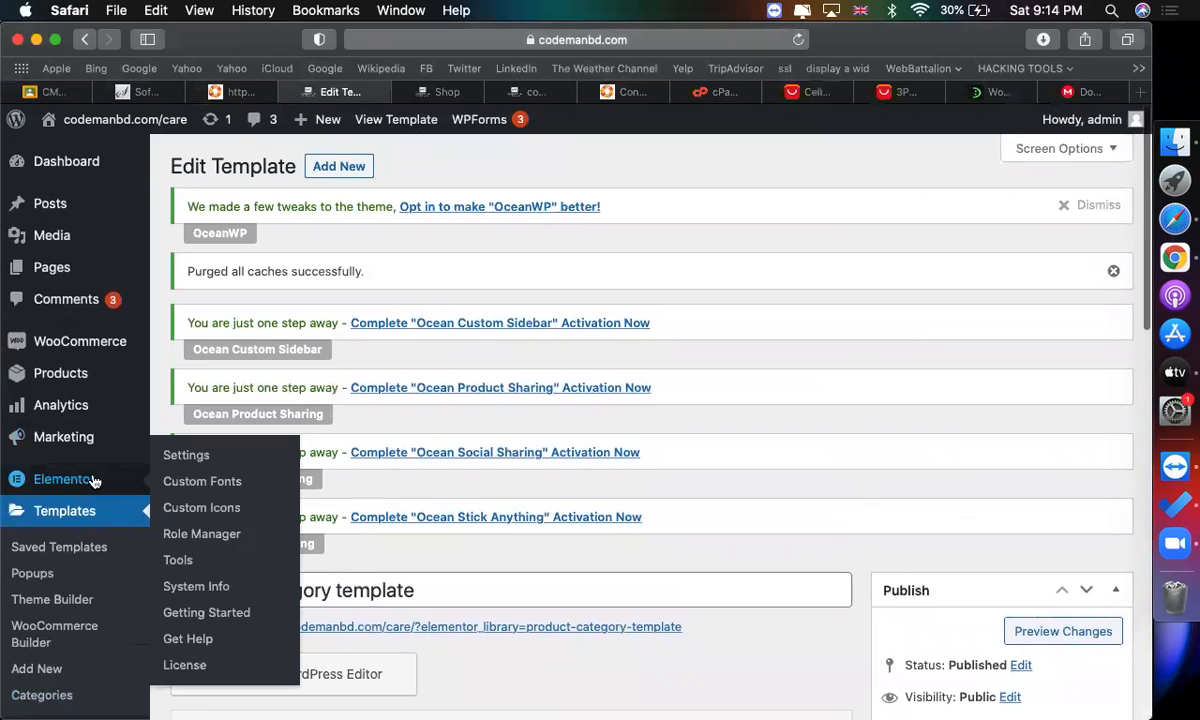
click(198, 457)
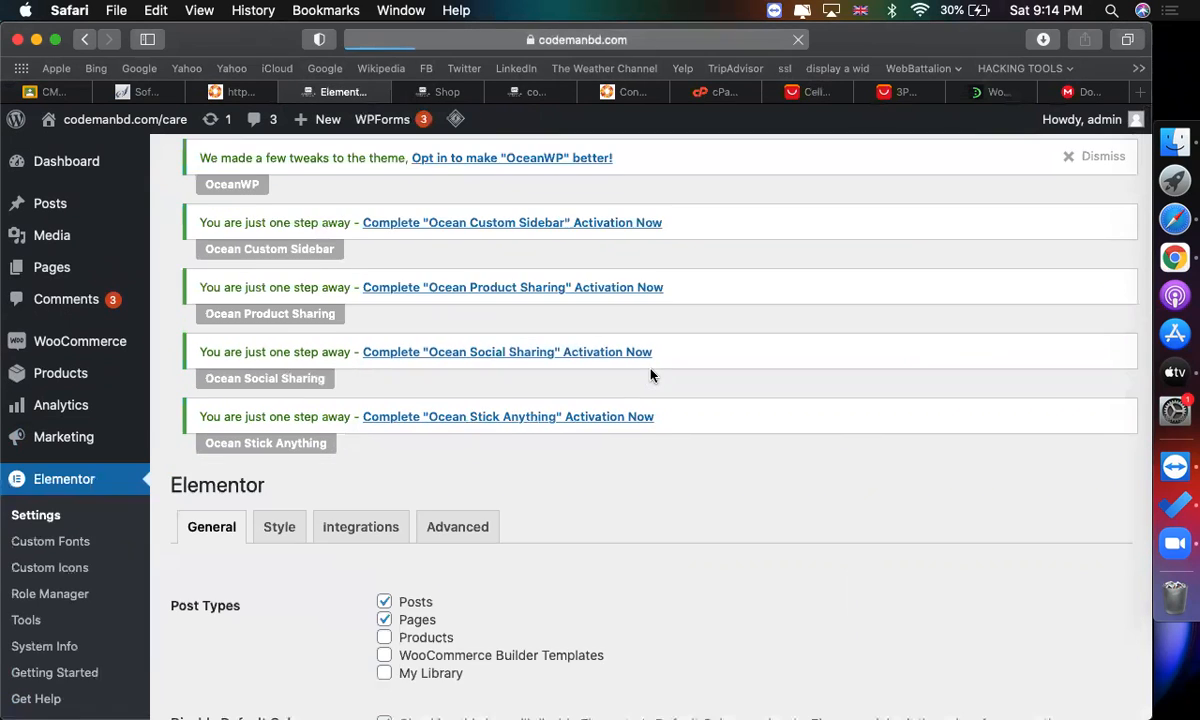
scroll(651, 372, down, 5)
scroll(468, 313, up, 3)
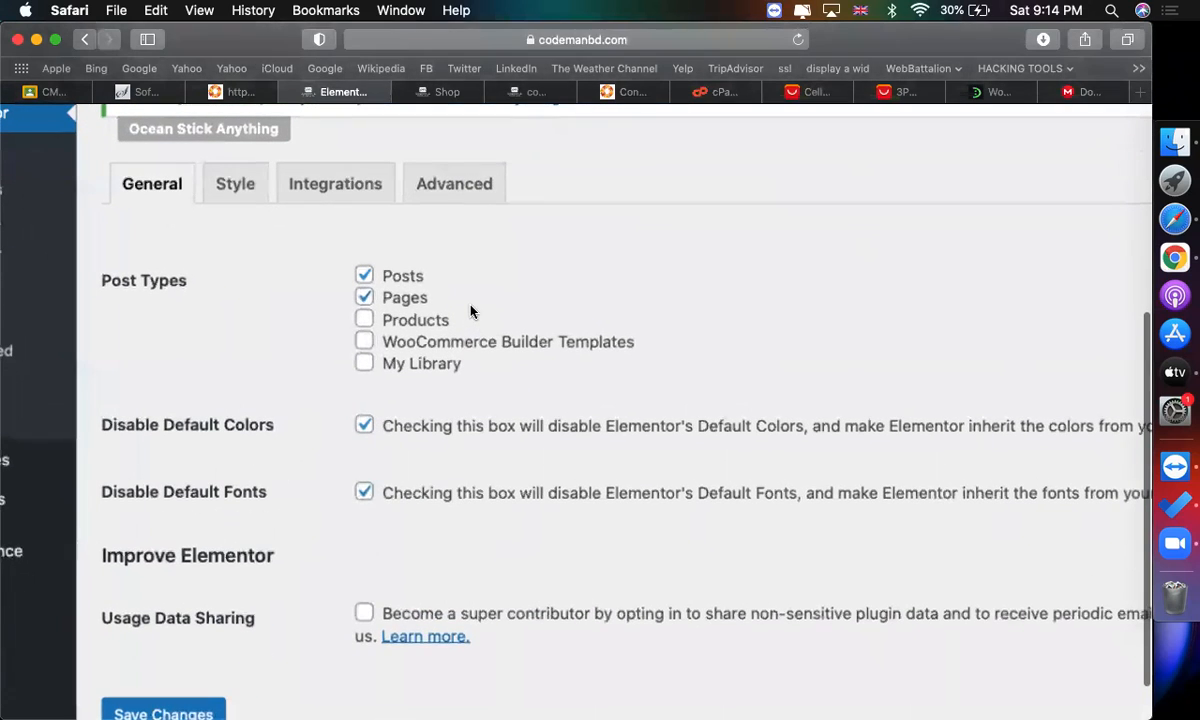
click(397, 324)
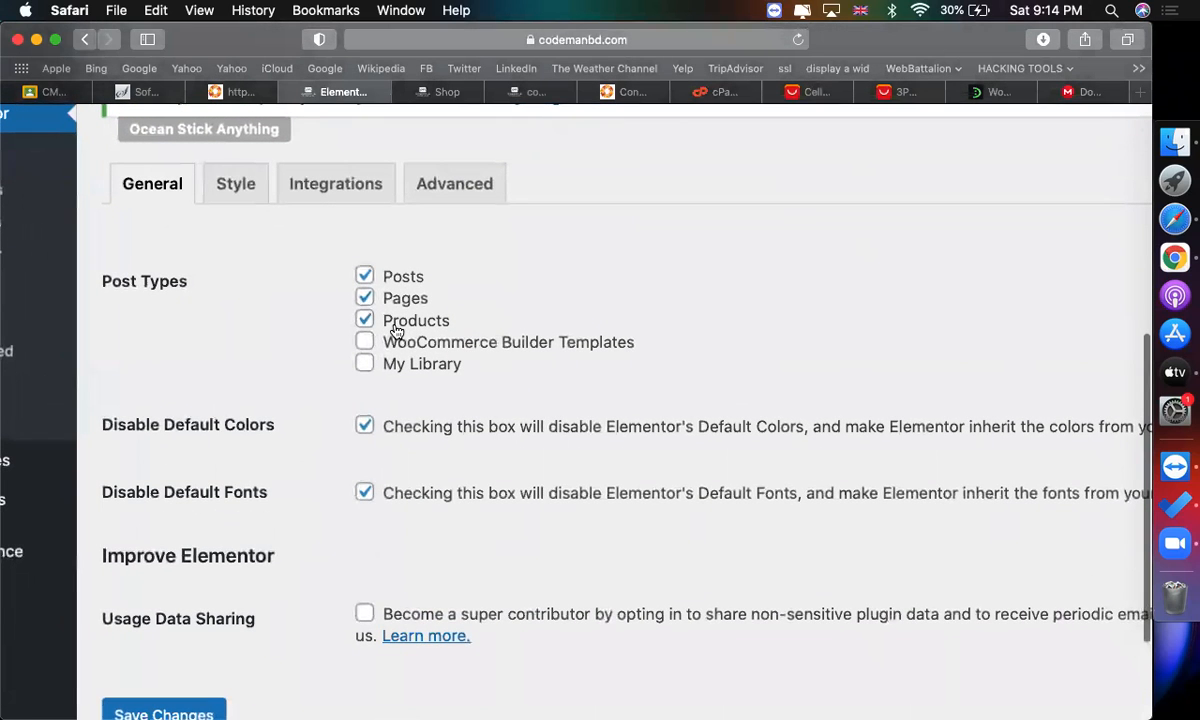
click(421, 342)
click(410, 367)
scroll(410, 372, down, 3)
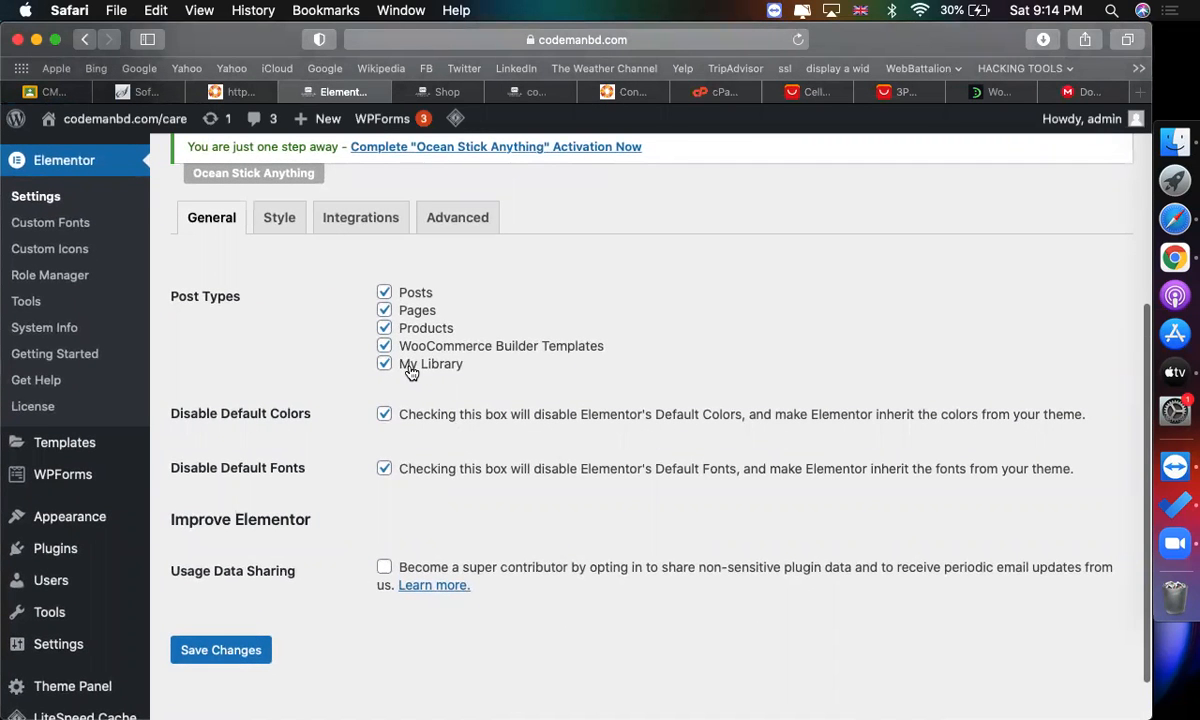
click(249, 656)
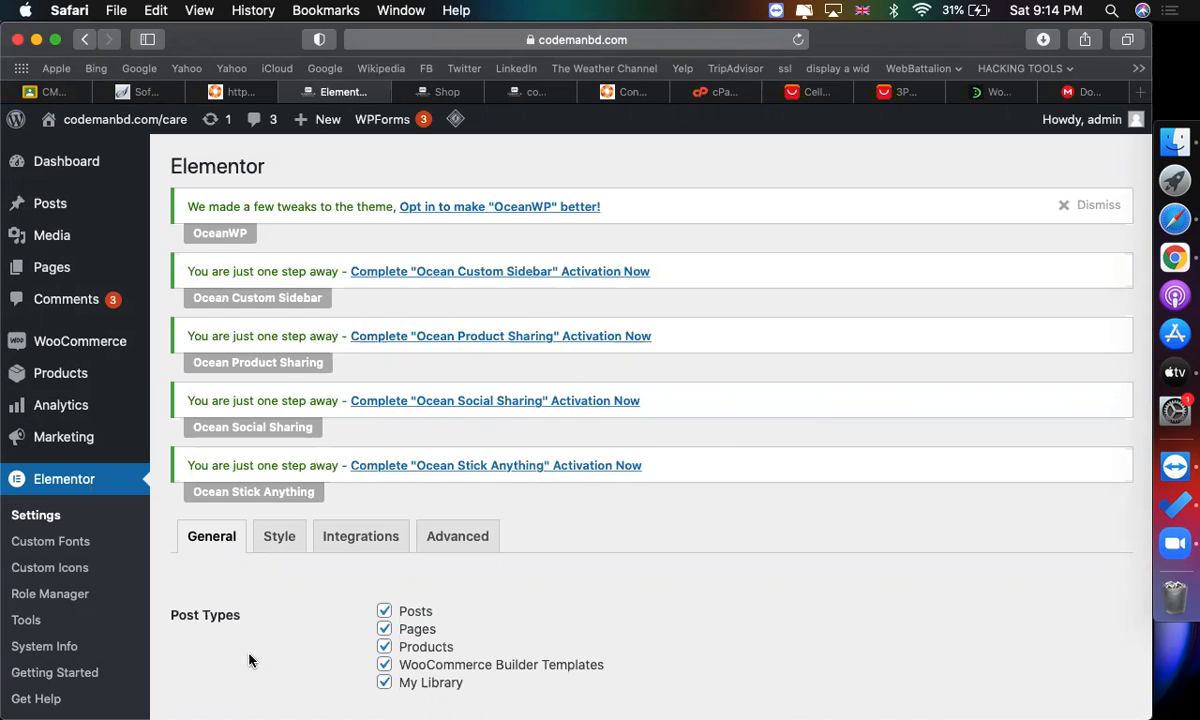
Open the WooCommerce payment settings, enable PayPal Standard and open its setup page.
scroll(338, 496, down, 5)
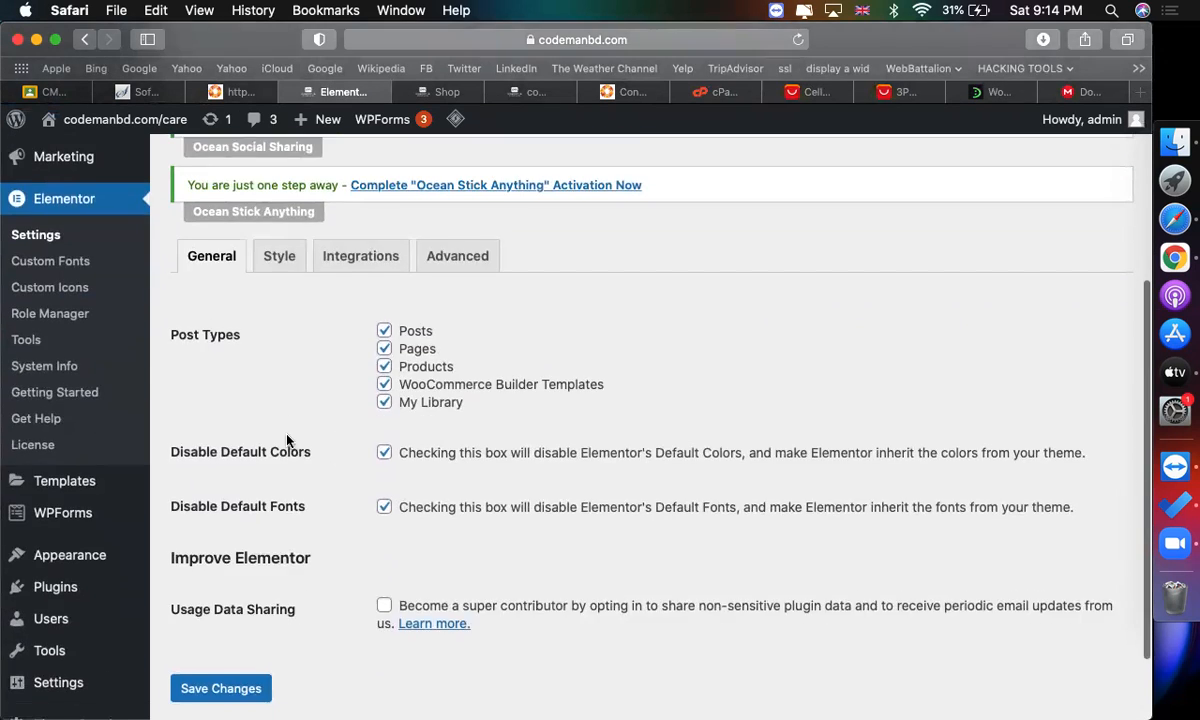
scroll(149, 331, up, 5)
mouse_move(126, 313)
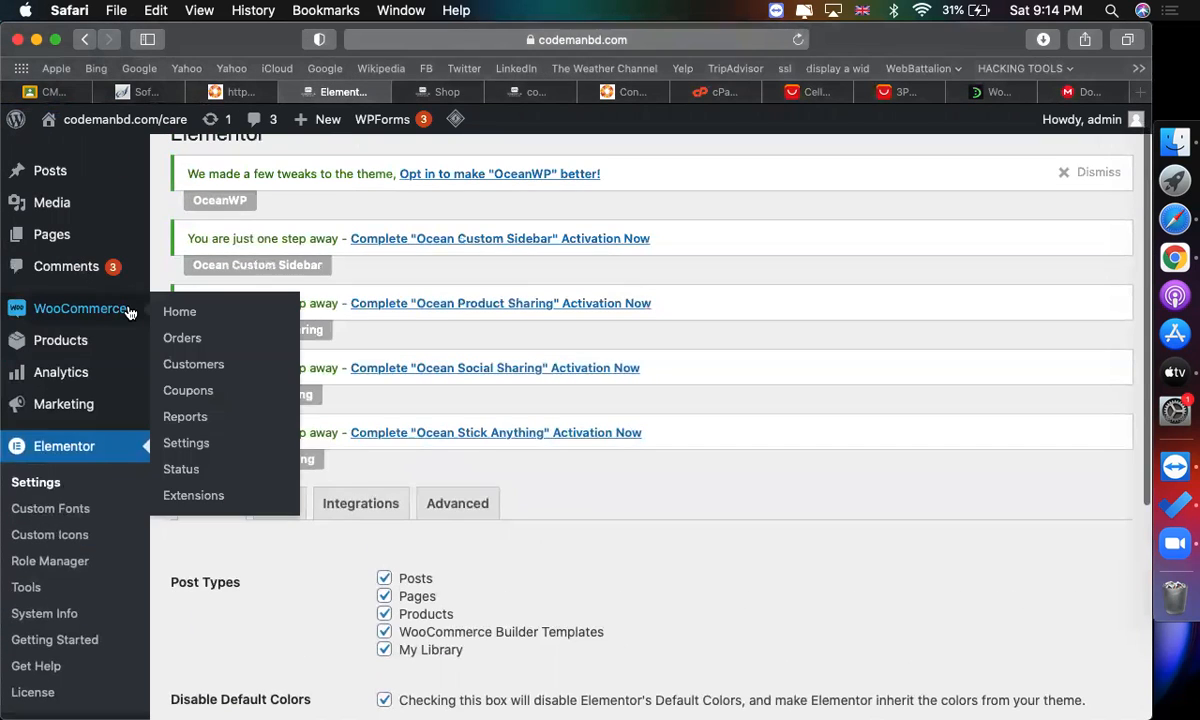
click(194, 453)
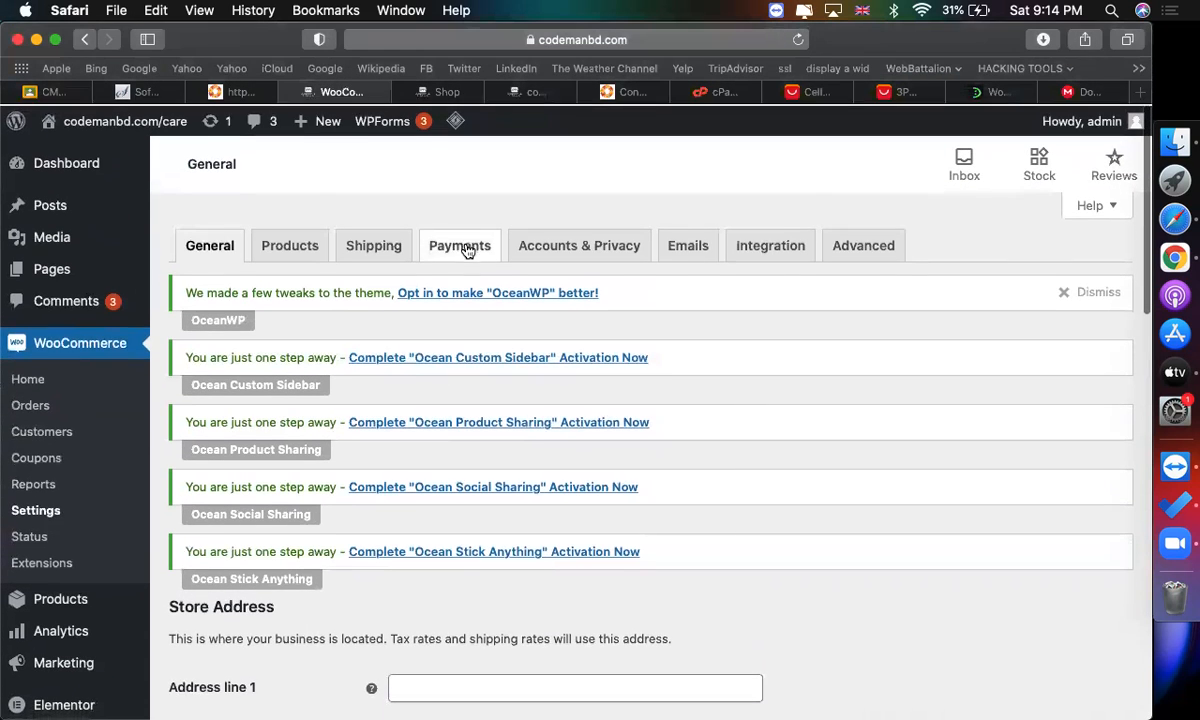
click(462, 246)
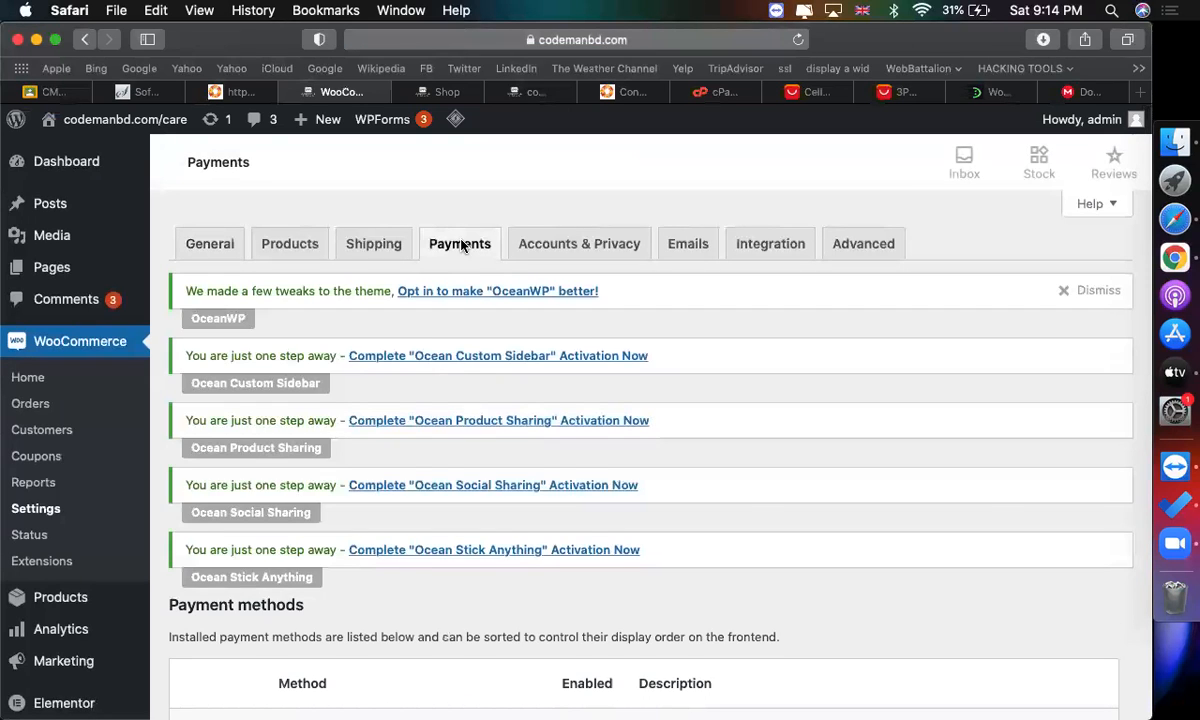
scroll(657, 357, down, 5)
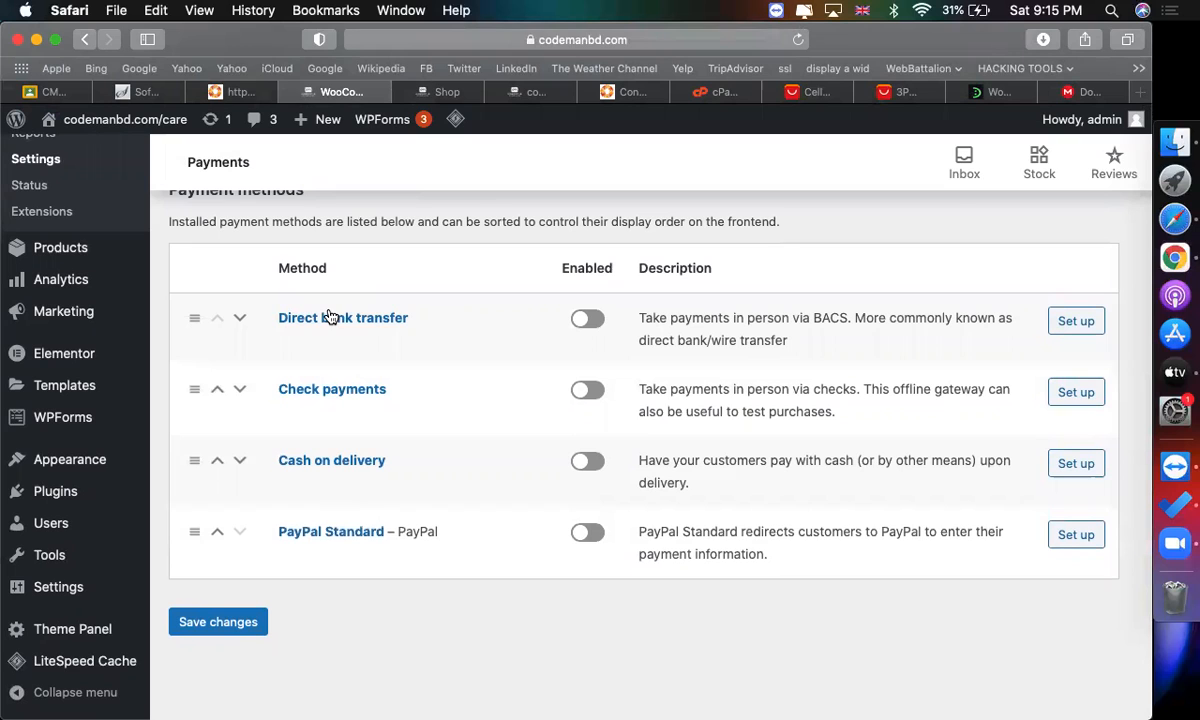
scroll(423, 538, down, 2)
click(602, 538)
click(1068, 537)
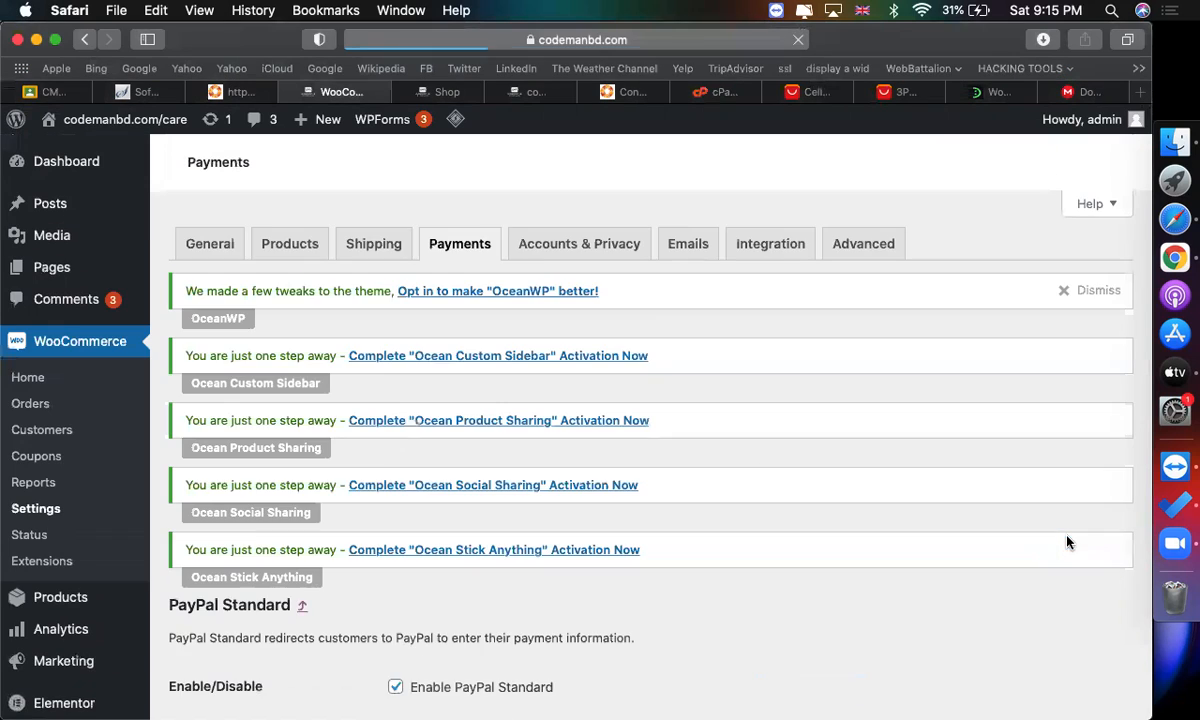
Replace the PayPal email with the store owner's Gmail address.
scroll(835, 591, down, 4)
scroll(835, 591, down, 4)
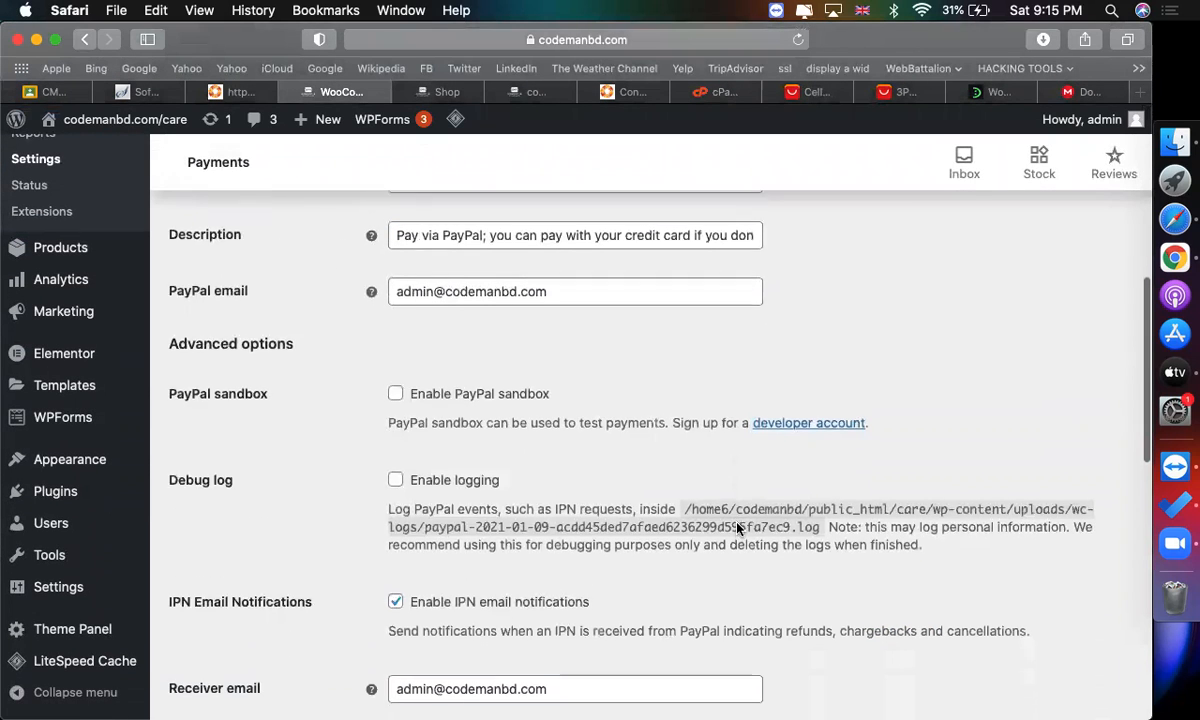
triple_click(491, 291)
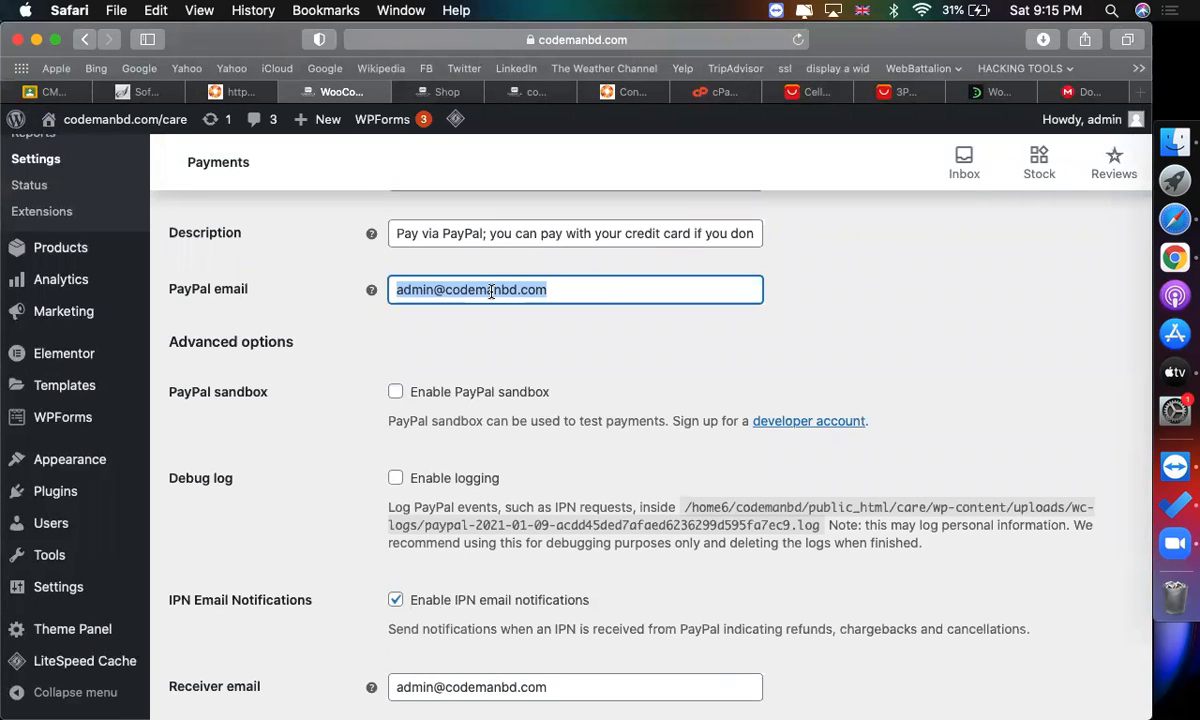
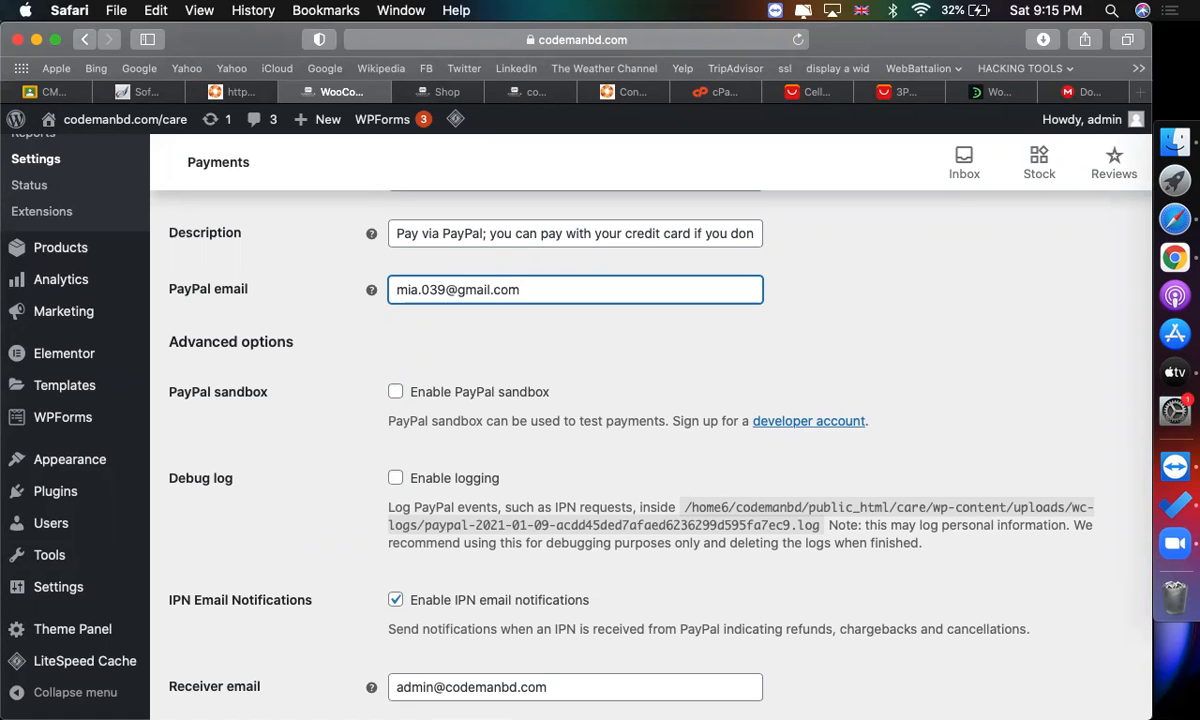
Try enabling the PayPal sandbox and filling the sandbox API credential fields, then disable the sandbox again.
scroll(546, 359, down, 1)
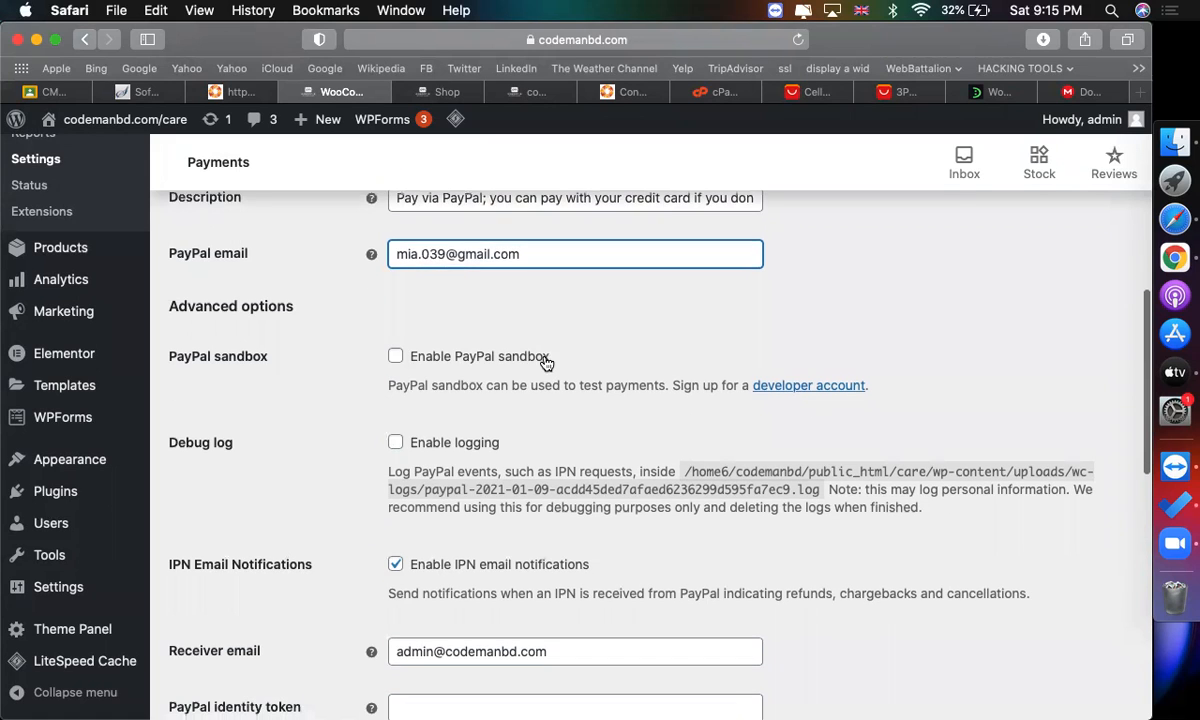
click(396, 357)
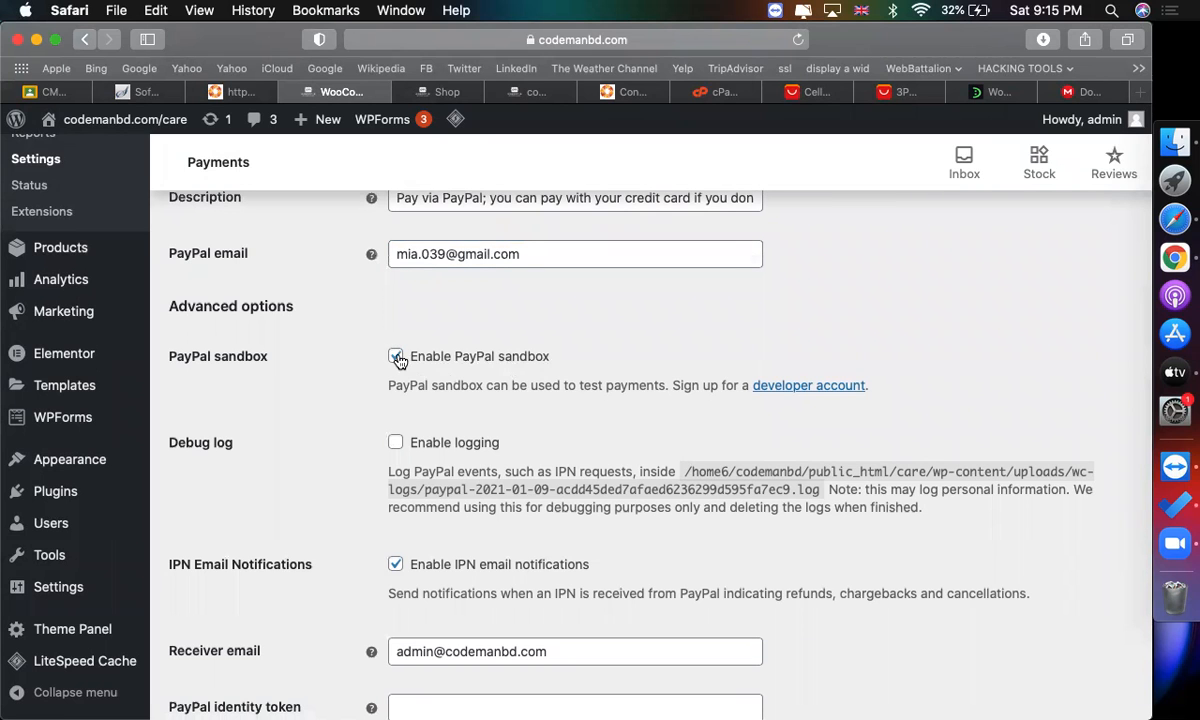
scroll(600, 431, down, 10)
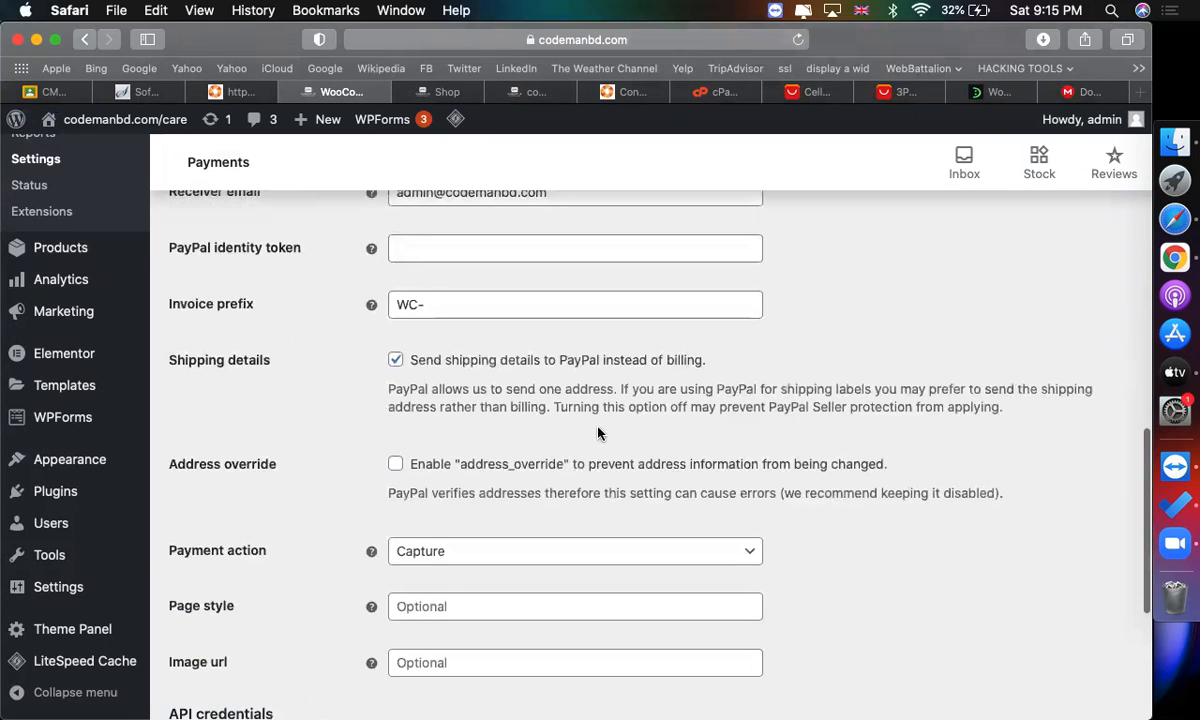
scroll(581, 456, down, 2)
click(541, 450)
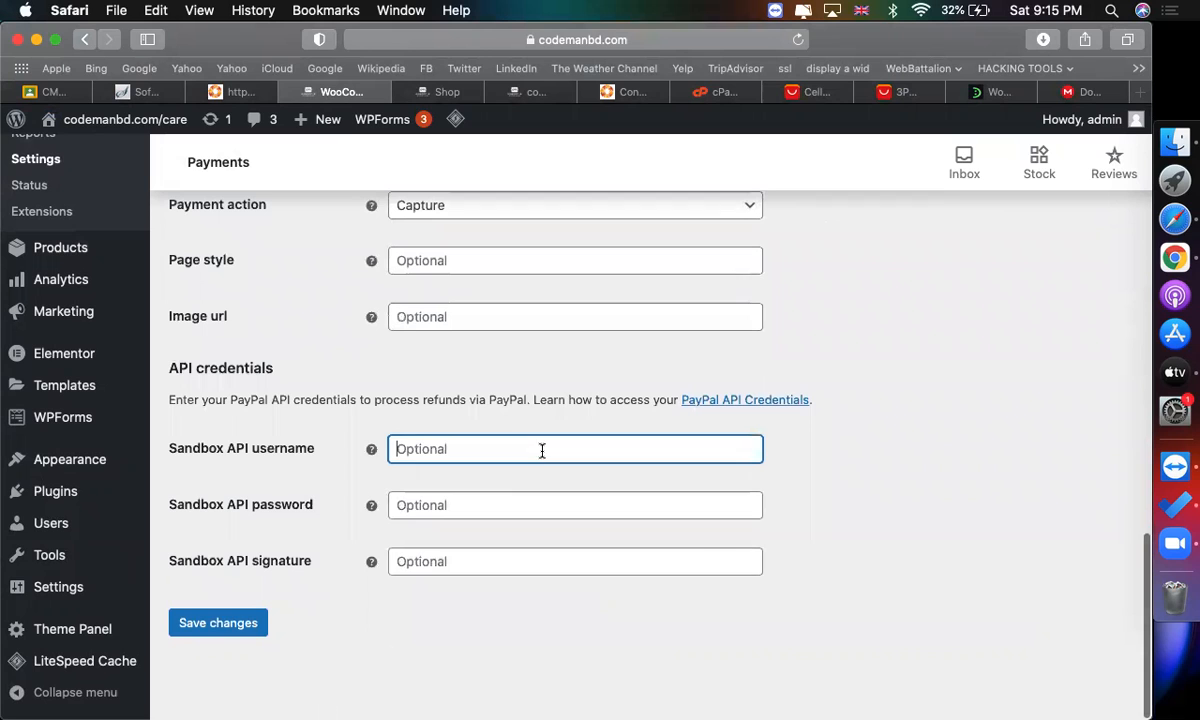
click(483, 509)
scroll(394, 477, up, 3)
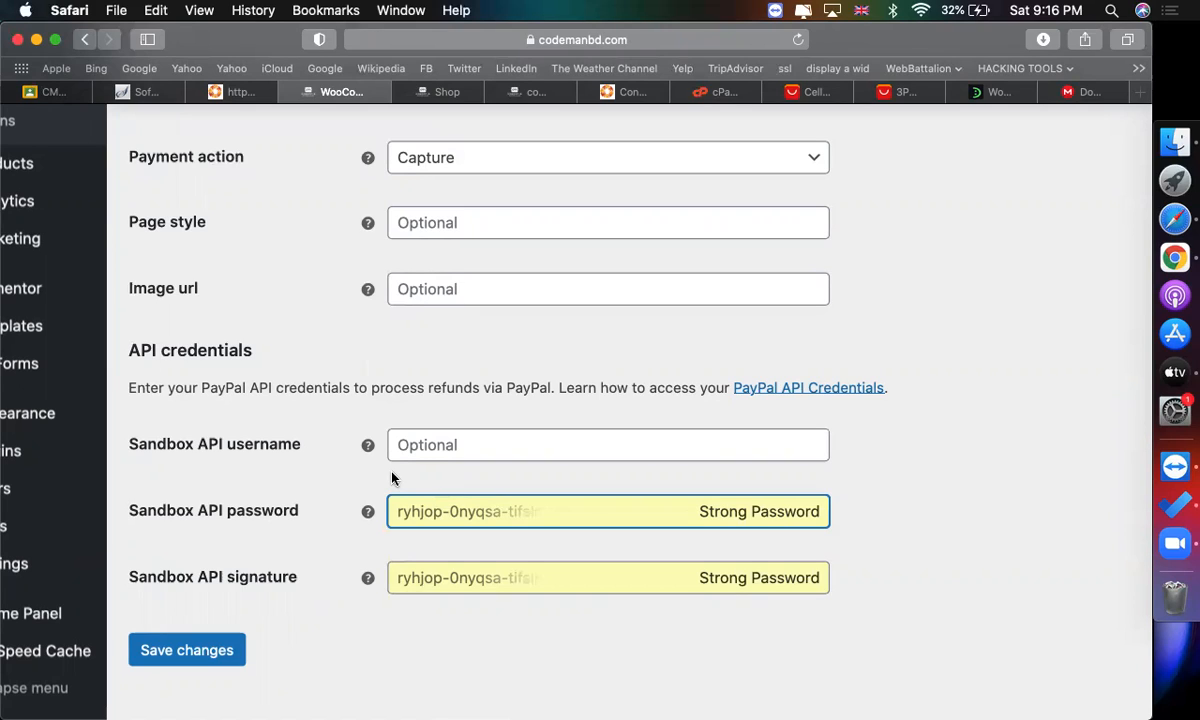
scroll(718, 370, up, 10)
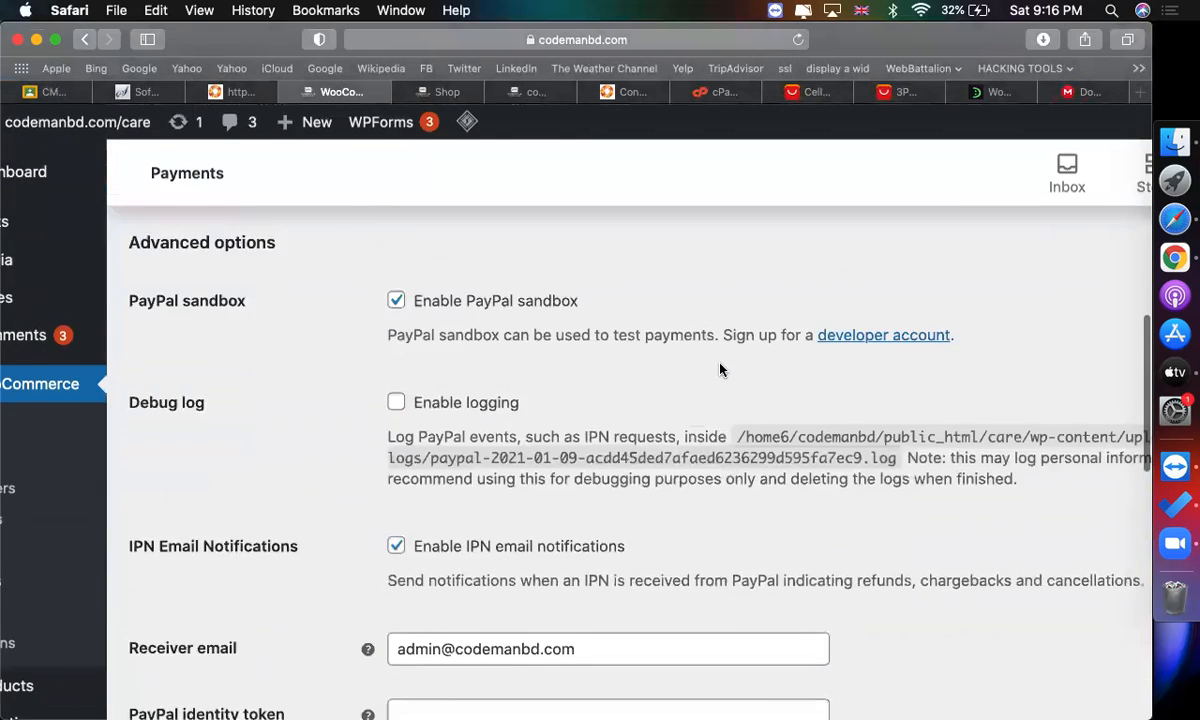
scroll(718, 370, down, 2)
click(396, 161)
Save the PayPal Standard payment settings.
scroll(437, 354, up, 5)
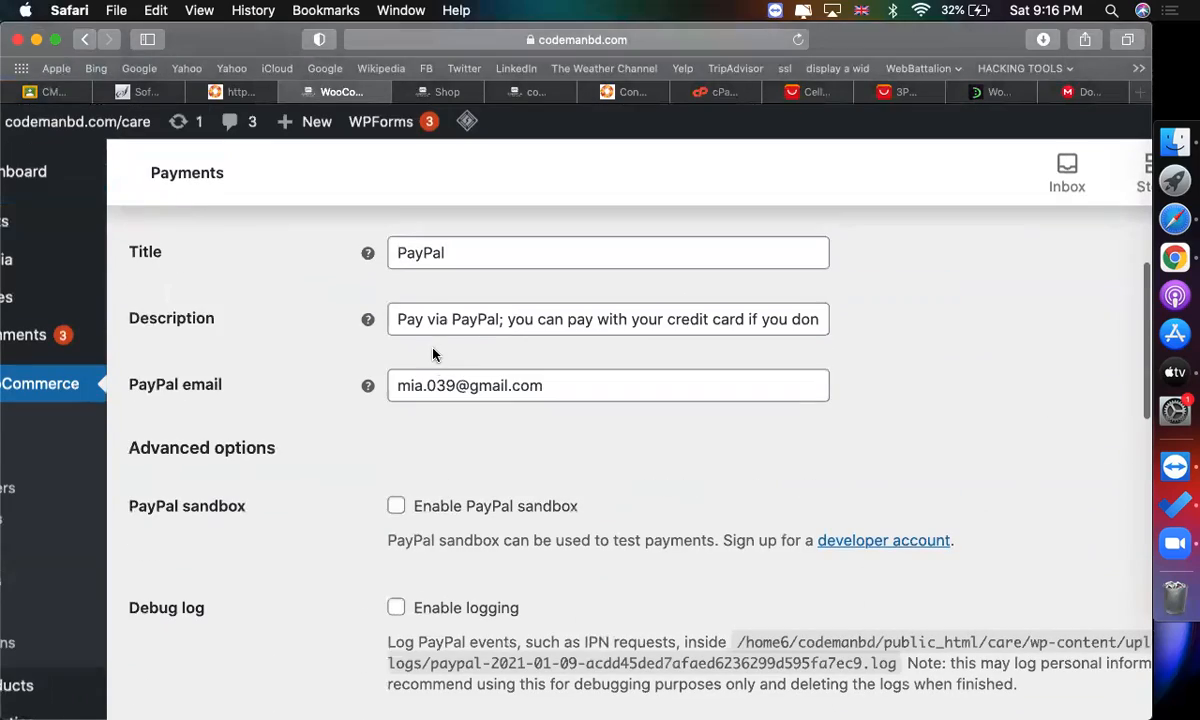
double_click(478, 385)
scroll(460, 400, down, 10)
click(236, 675)
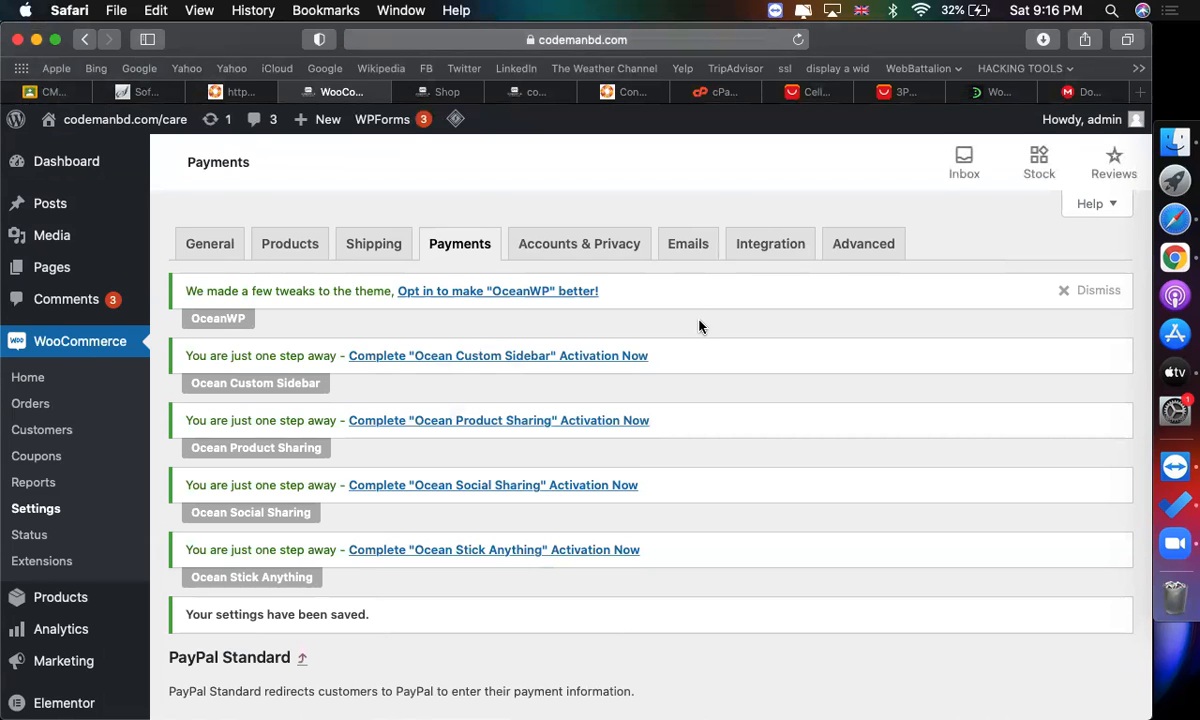
Go to adding new plugins and search for Woocommerce stripe.
scroll(176, 512, down, 5)
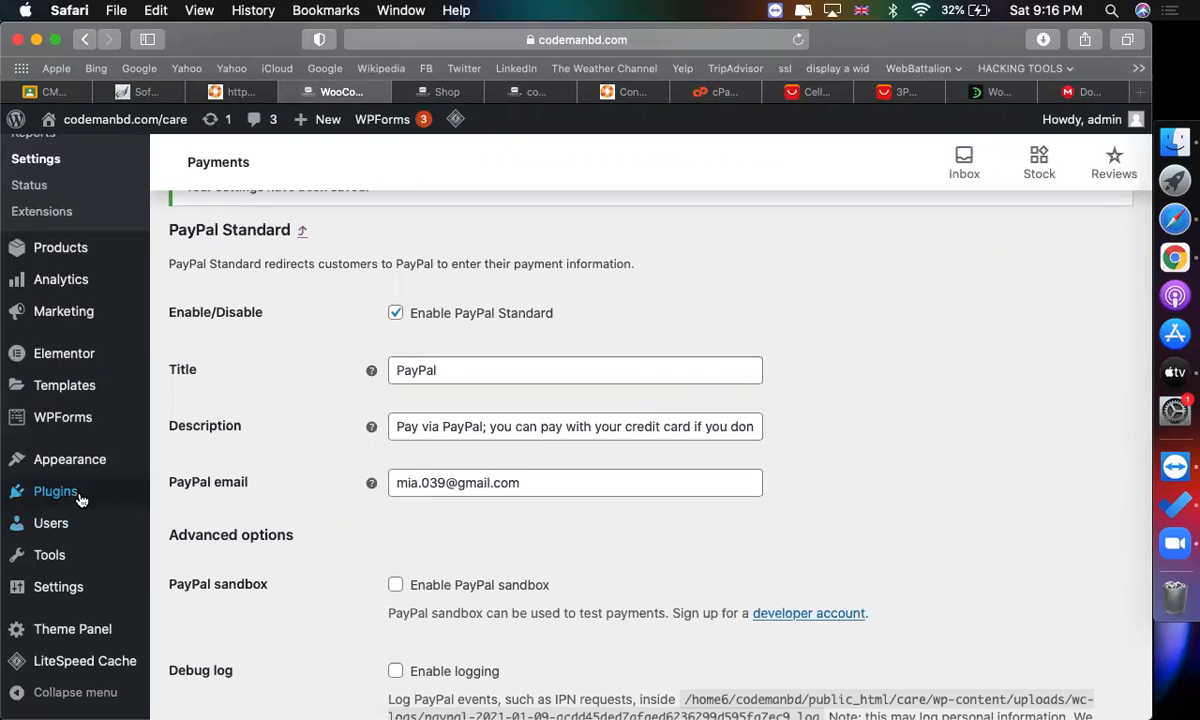
mouse_move(80, 495)
click(170, 521)
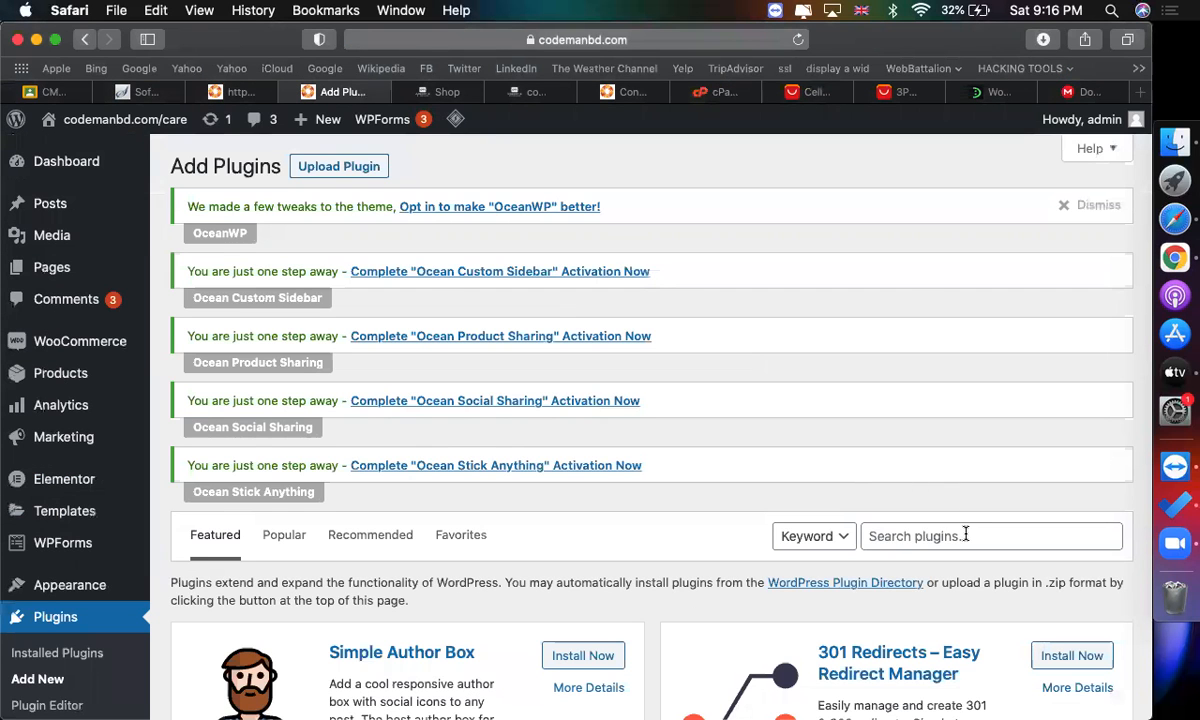
click(965, 535)
text(woocommerce stripe)
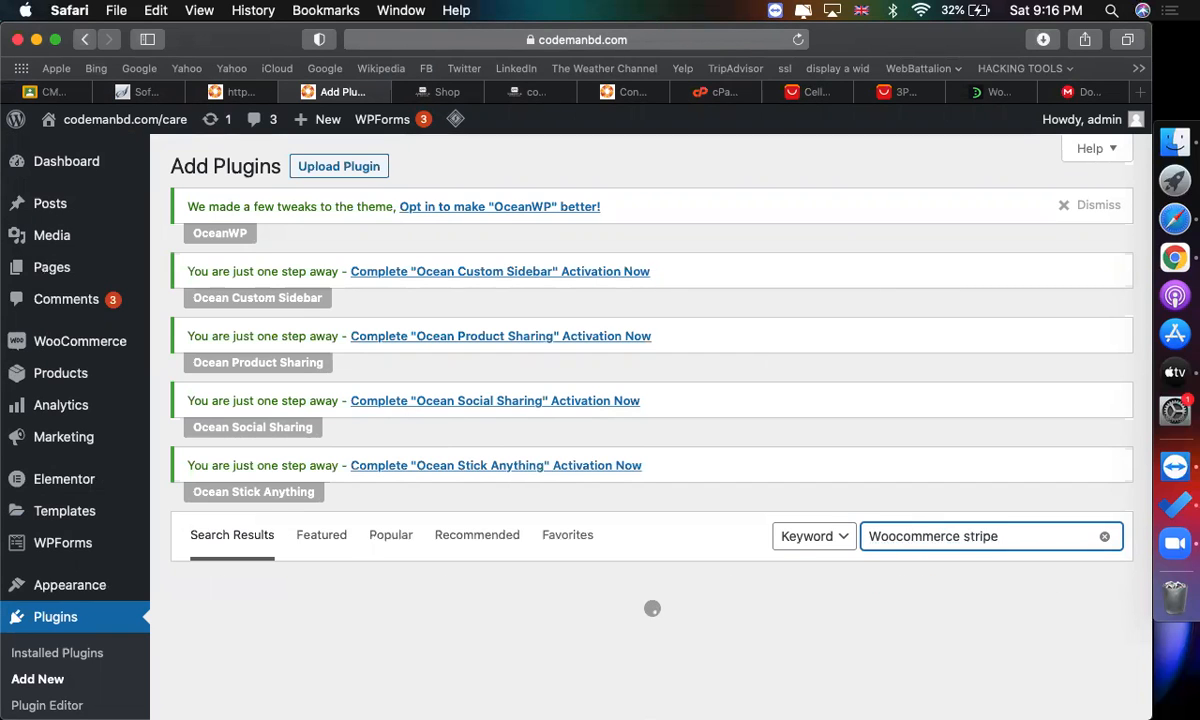
scroll(965, 535, down, 3)
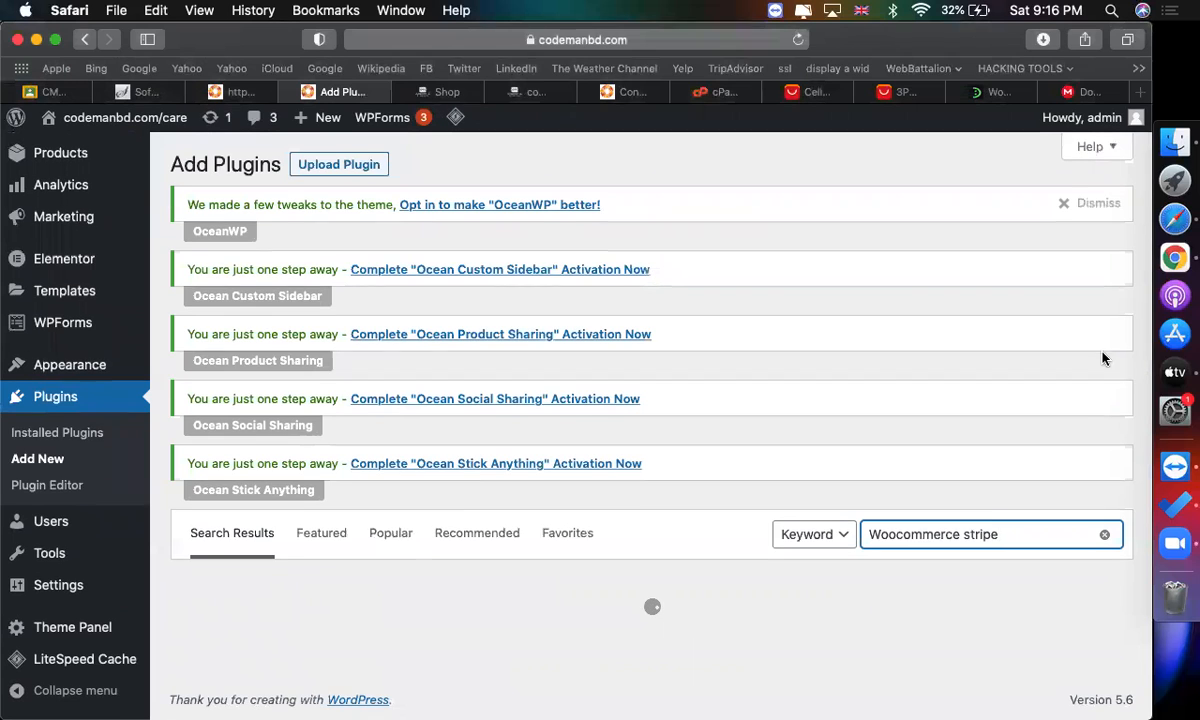
Install and activate the WooCommerce Stripe Payment Gateway plugin by WooCommerce from the search results.
click(1064, 204)
scroll(745, 585, down, 3)
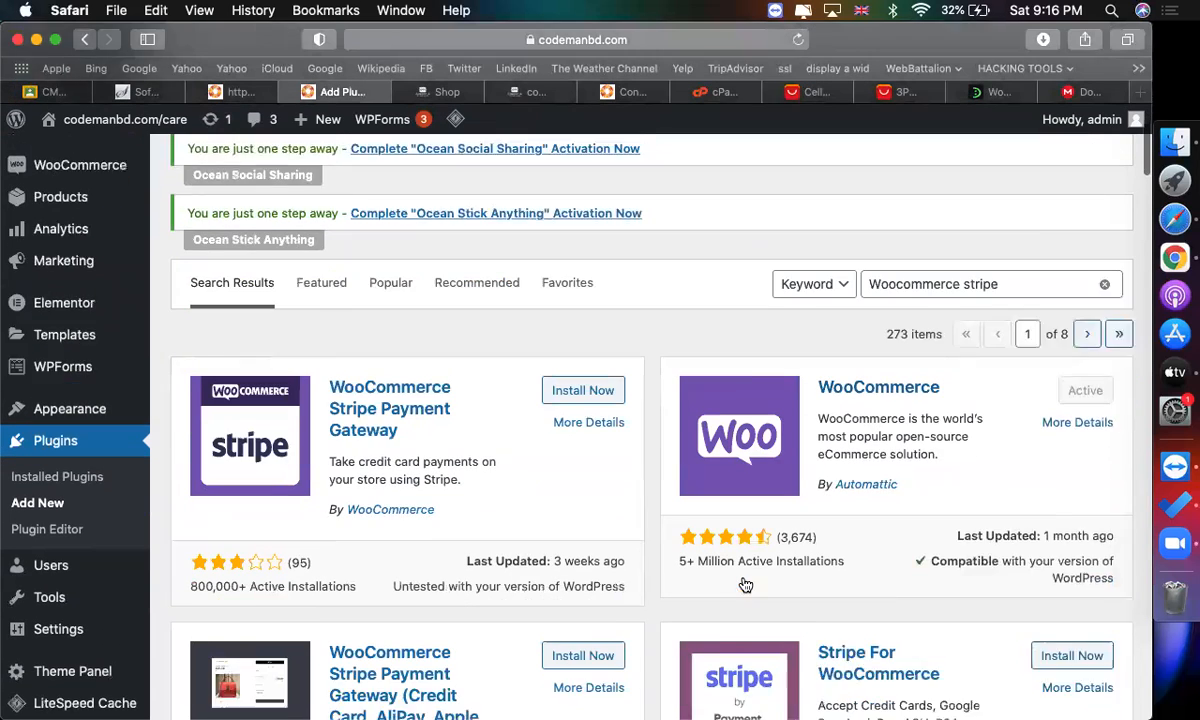
scroll(745, 585, down, 2)
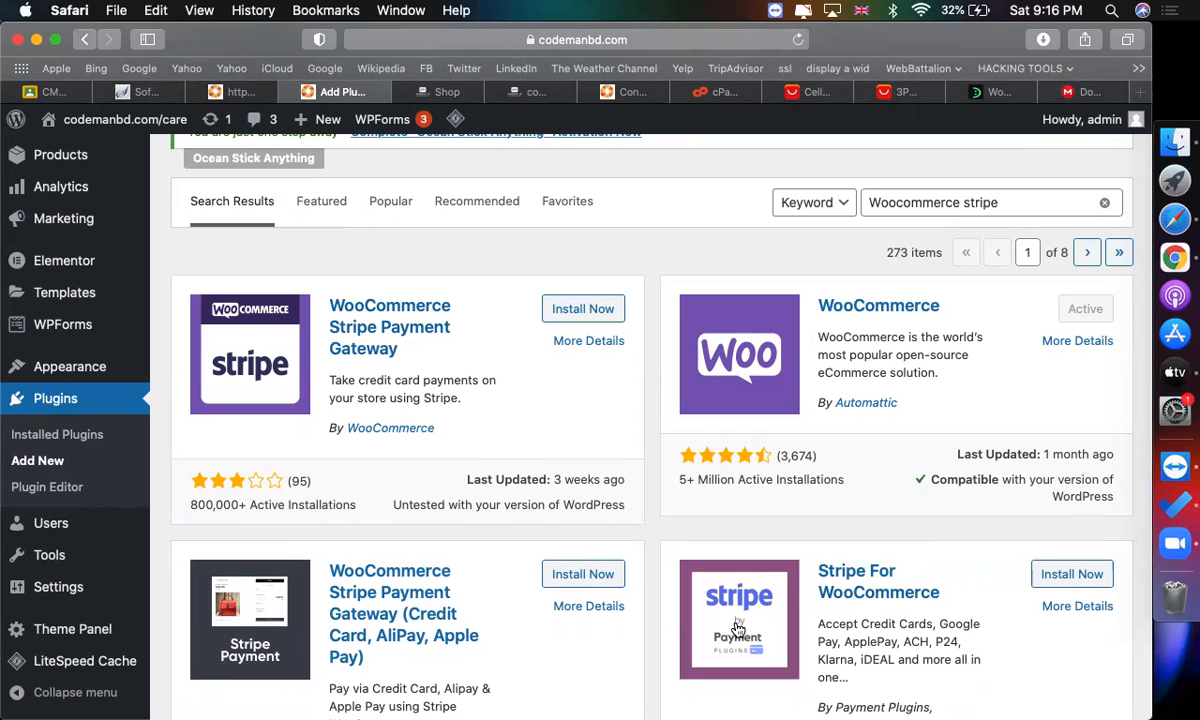
scroll(737, 627, down, 5)
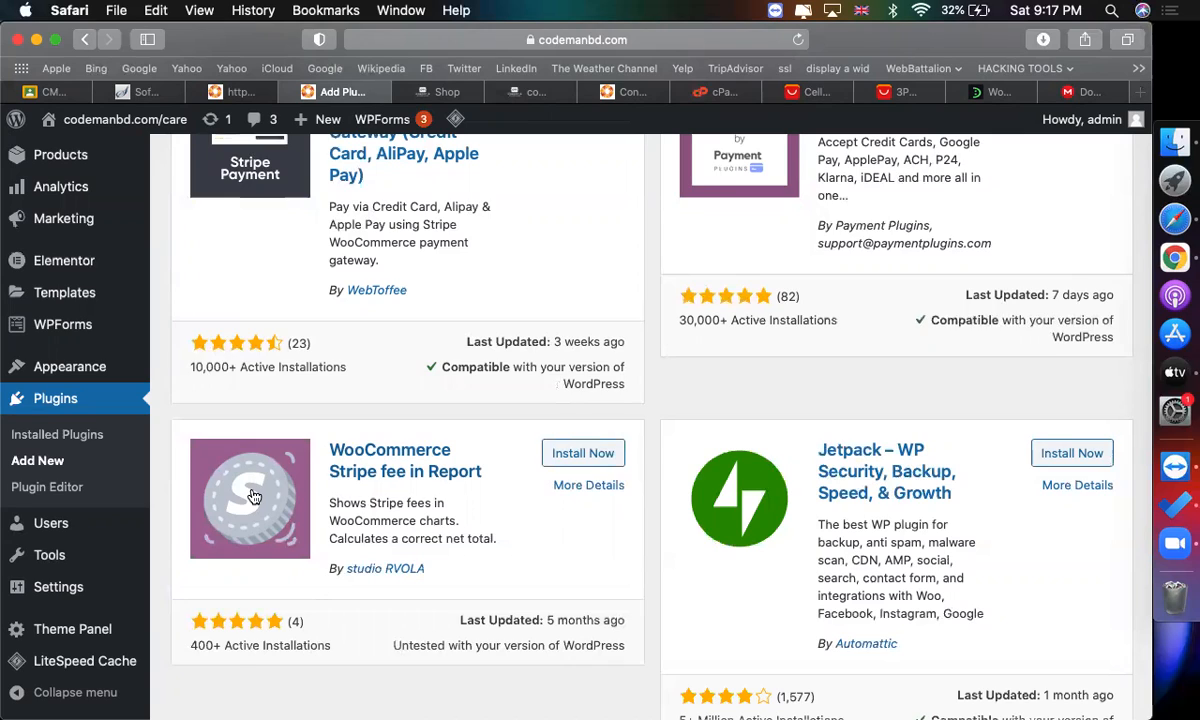
scroll(254, 497, up, 10)
scroll(202, 492, down, 3)
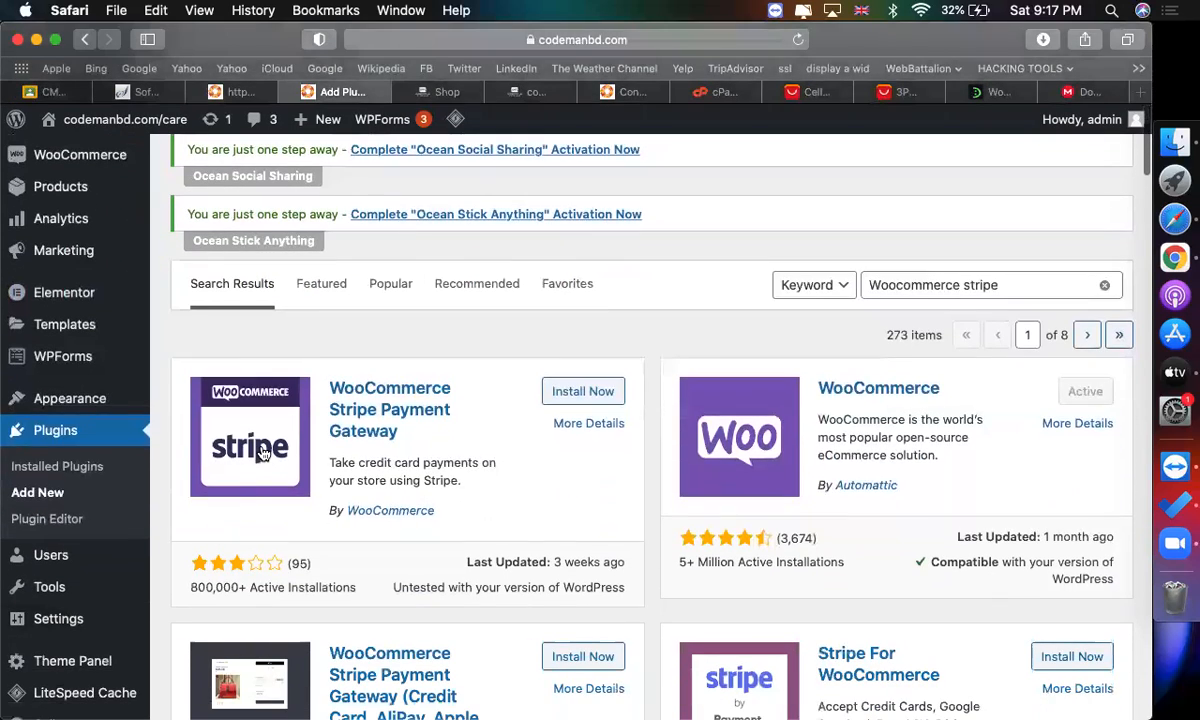
click(557, 389)
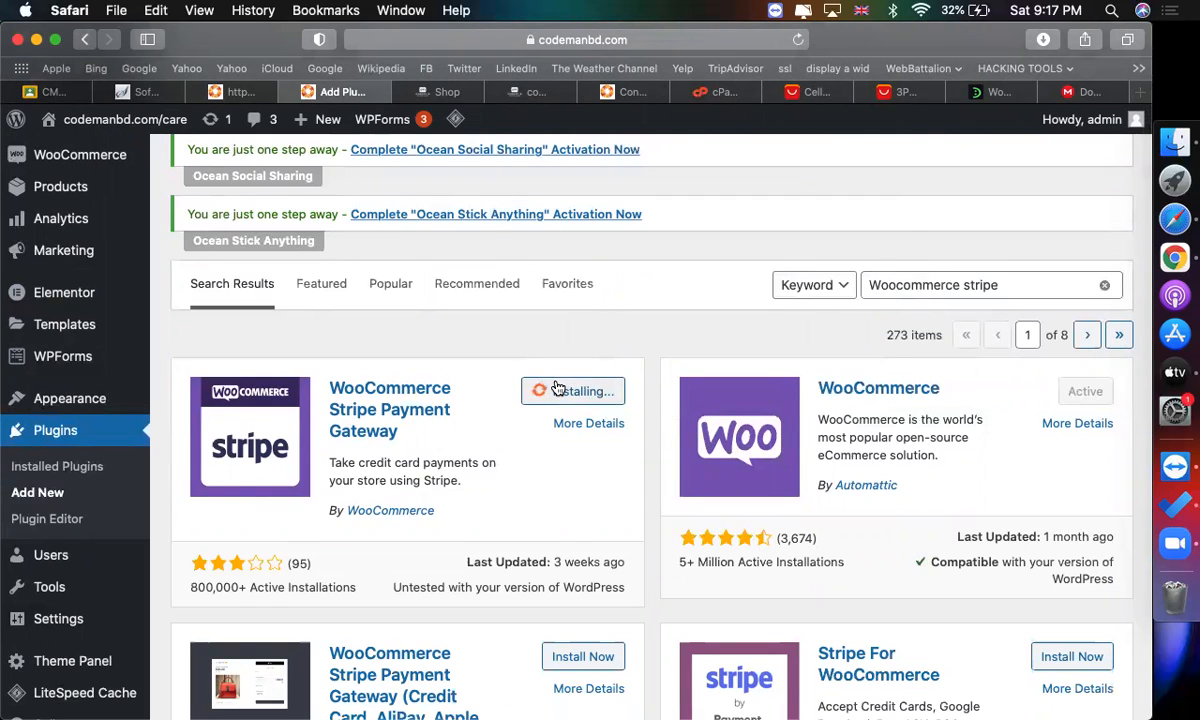
click(570, 393)
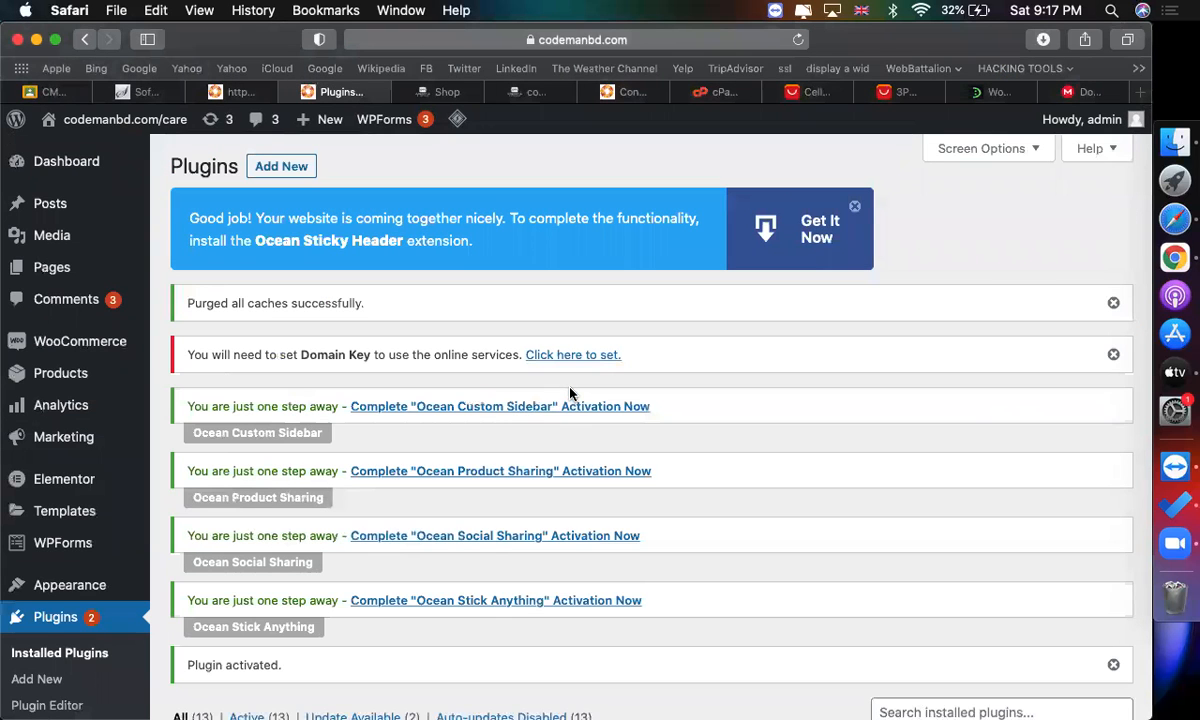
In WooCommerce payment settings, enable the Stripe – Credit Card method and open its setup.
scroll(450, 375, down, 5)
scroll(240, 300, up, 3)
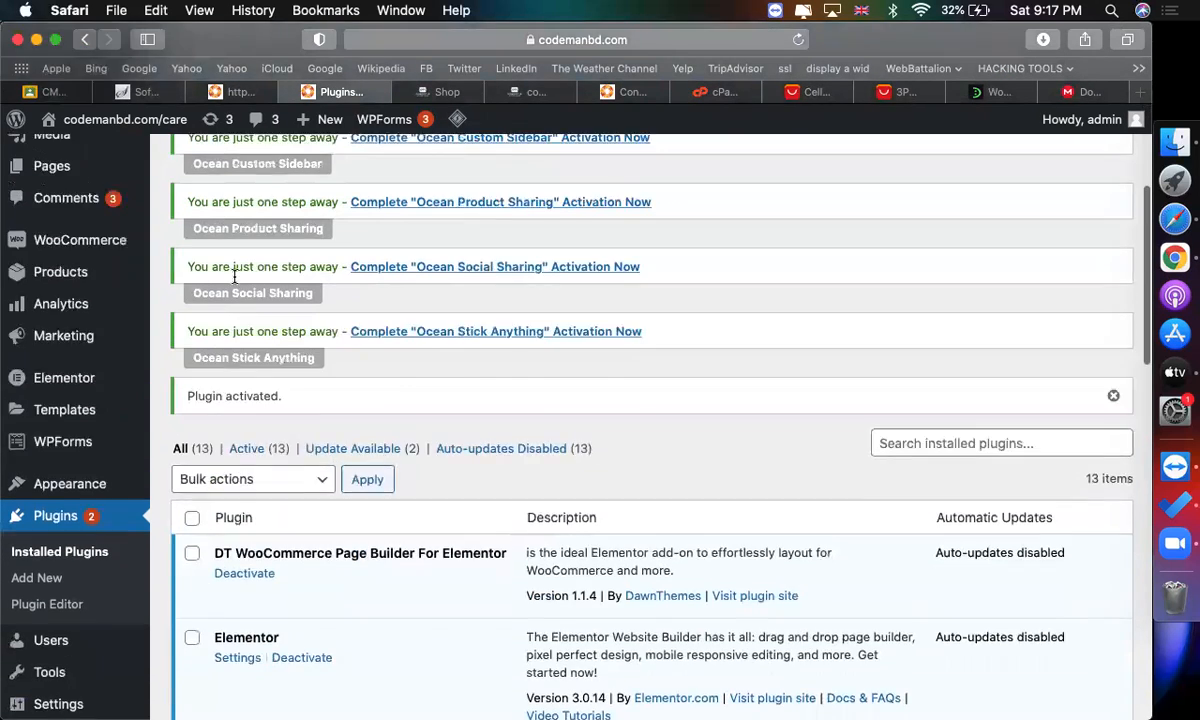
mouse_move(93, 345)
click(197, 478)
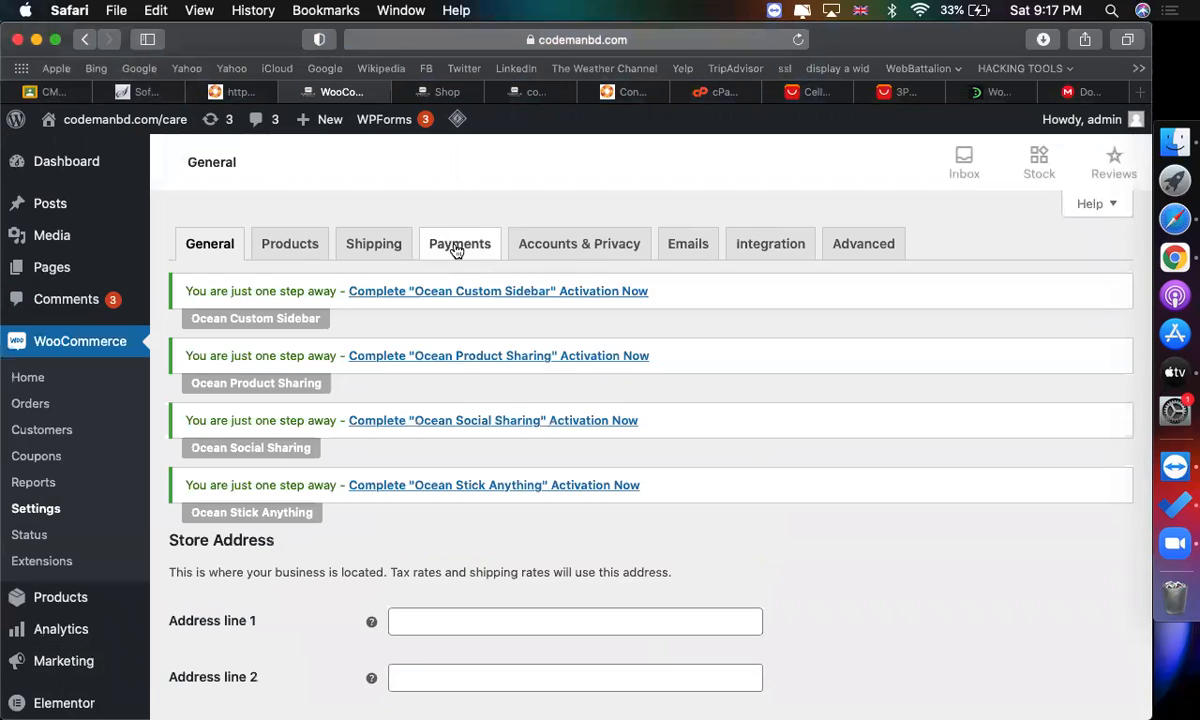
click(457, 249)
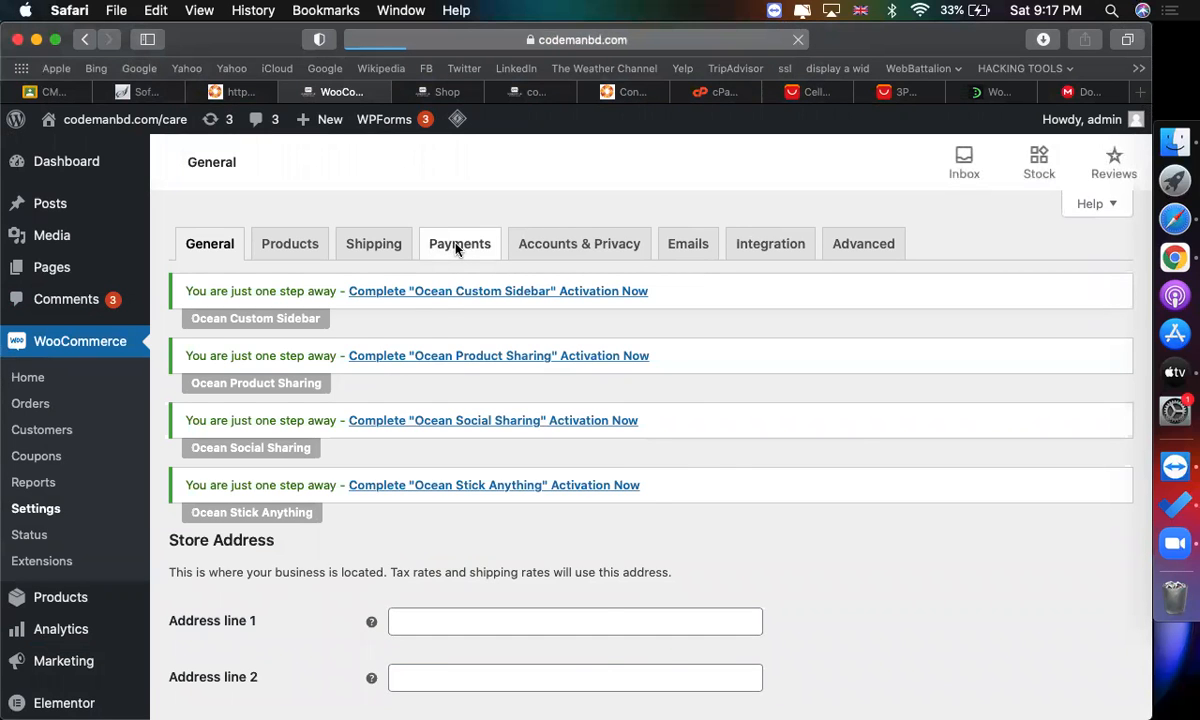
scroll(466, 270, down, 5)
scroll(466, 270, down, 3)
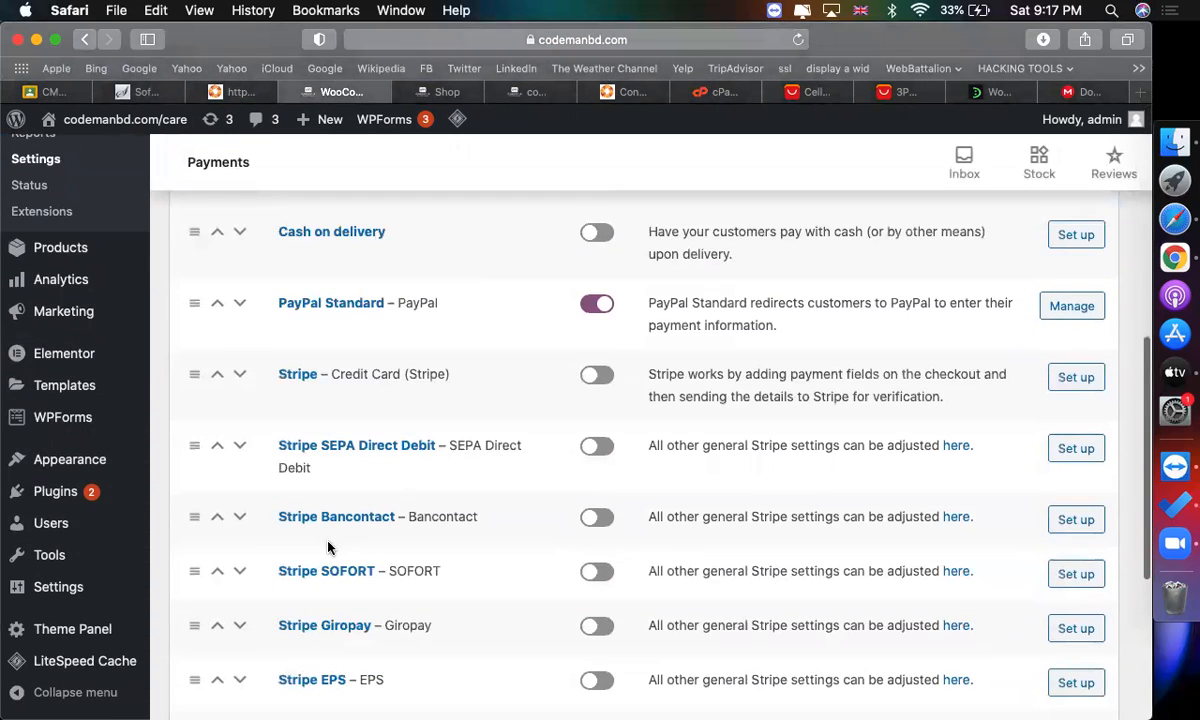
scroll(345, 672, down, 3)
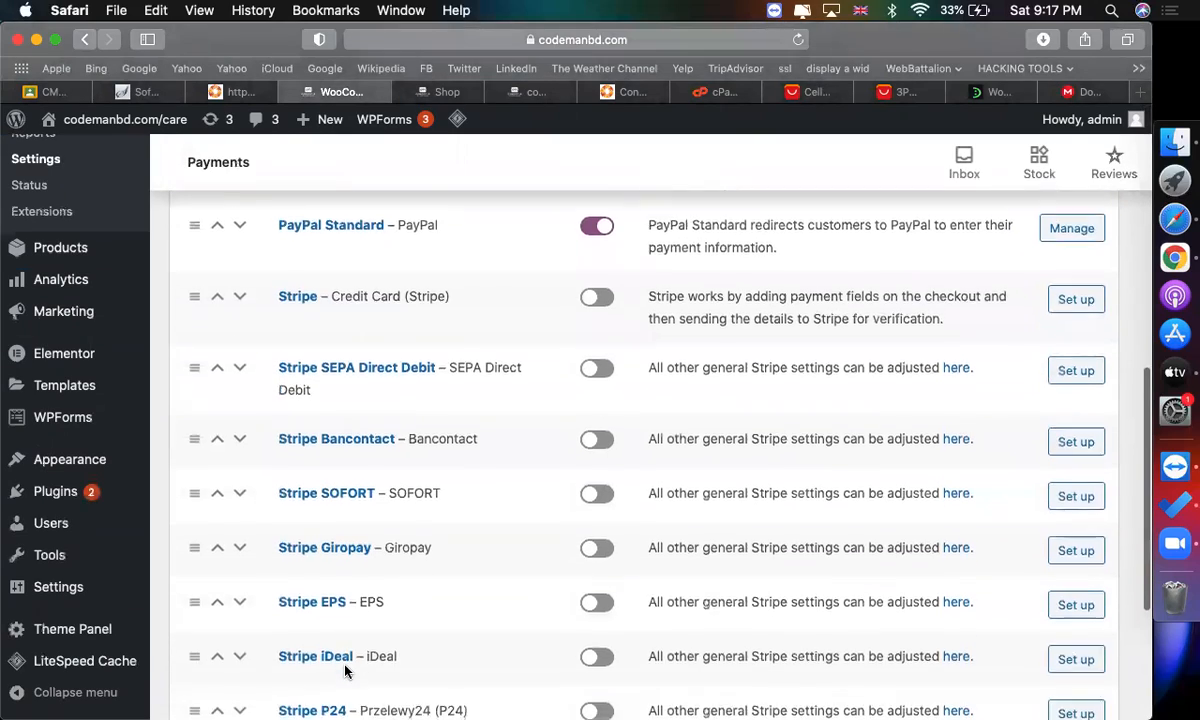
scroll(343, 670, up, 1)
scroll(377, 290, up, 5)
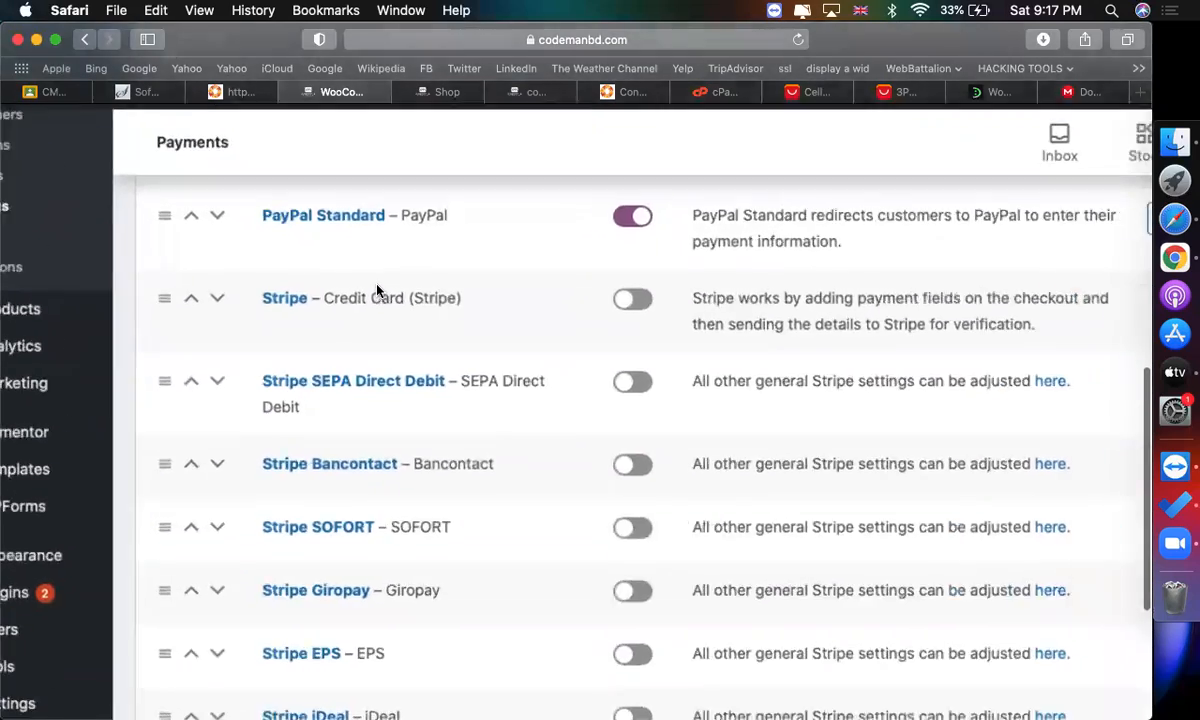
click(778, 308)
scroll(700, 312, down, 5)
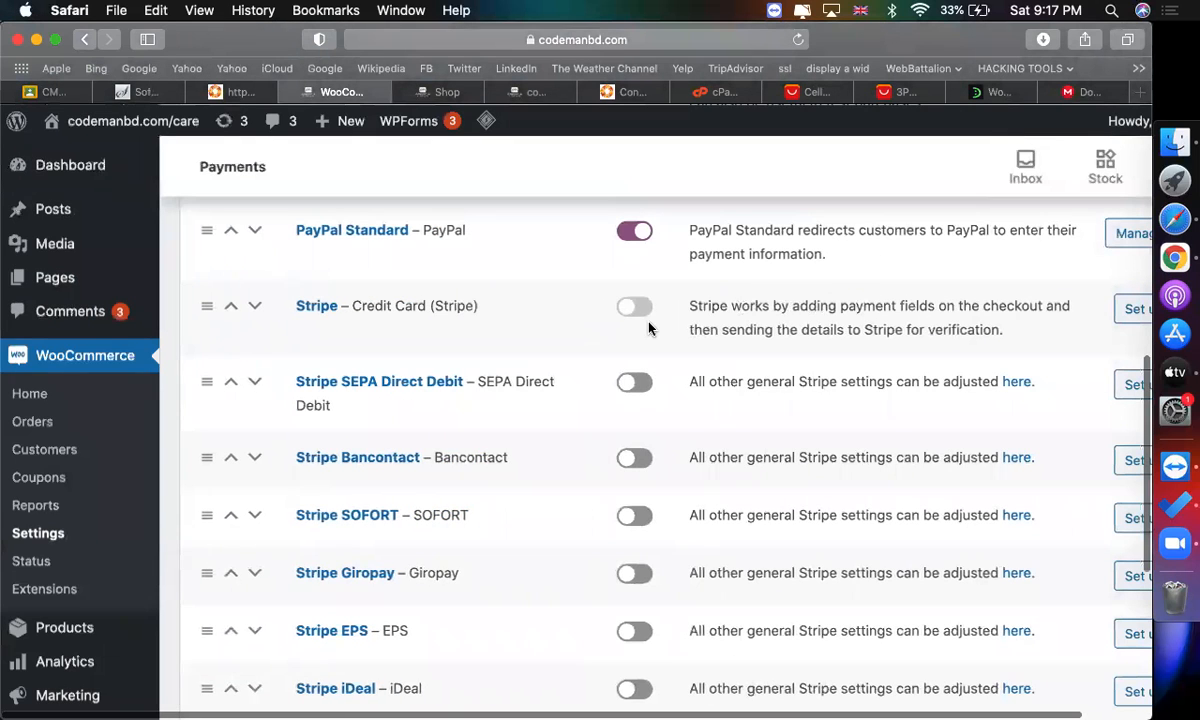
scroll(650, 328, right, 3)
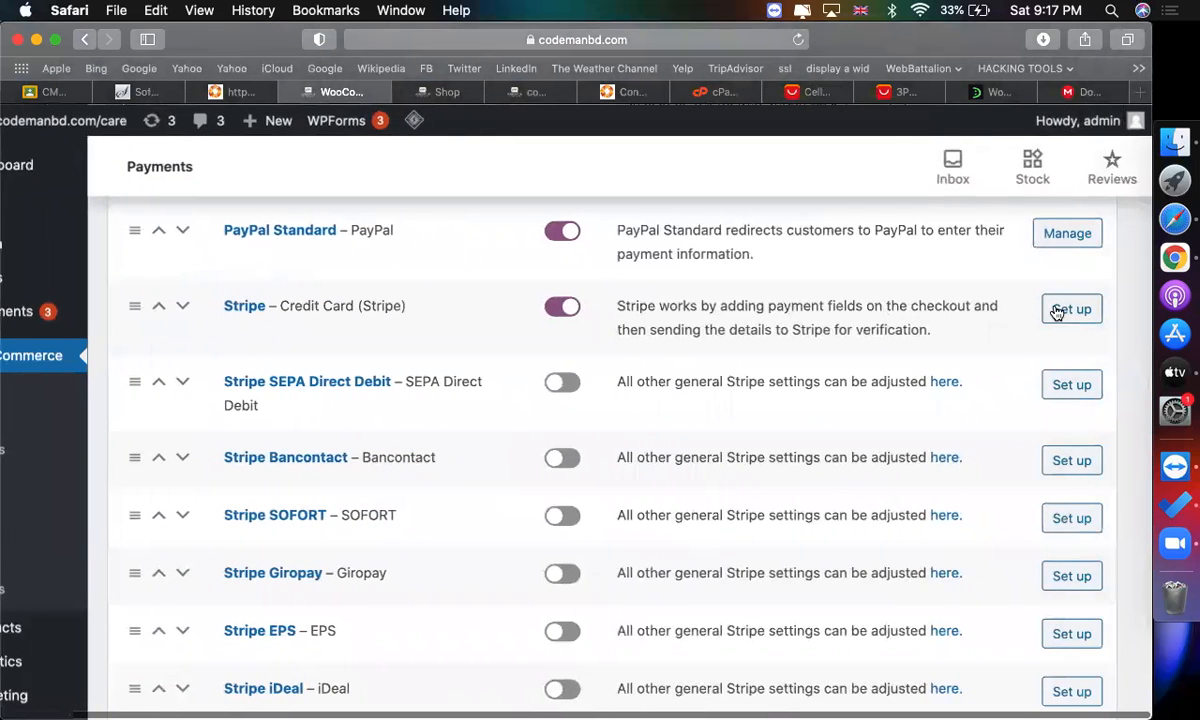
click(1057, 312)
Go to stripe.com in another browser tab.
click(985, 92)
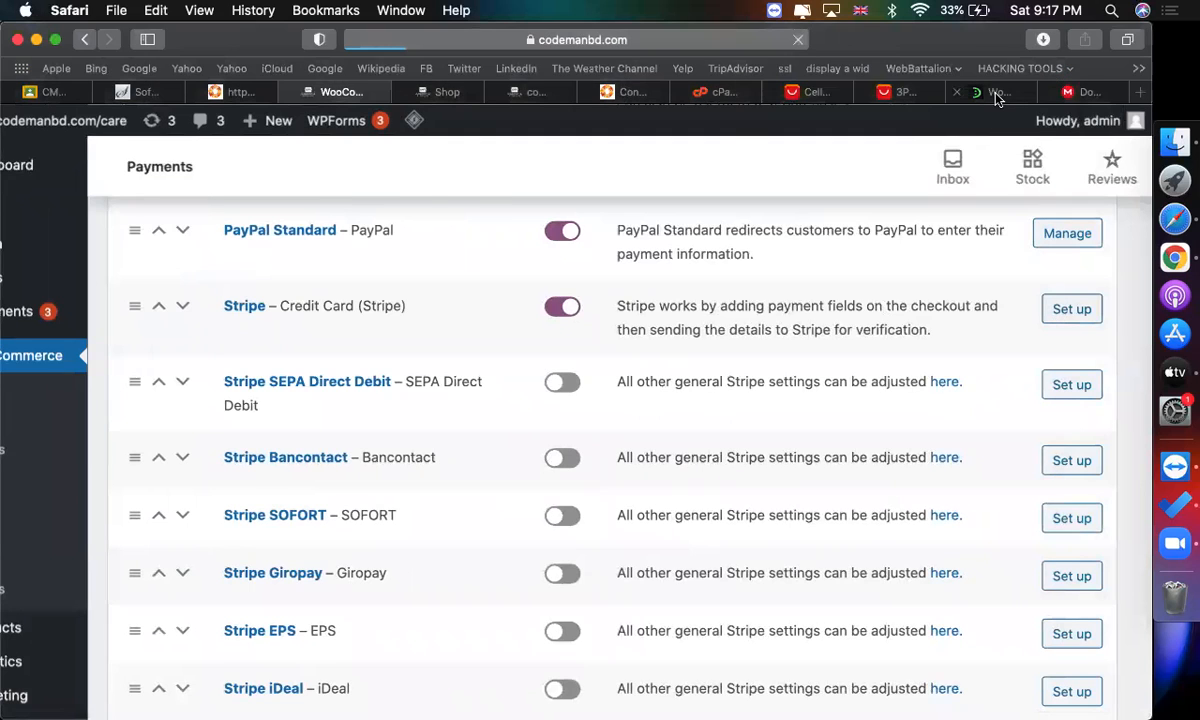
click(661, 40)
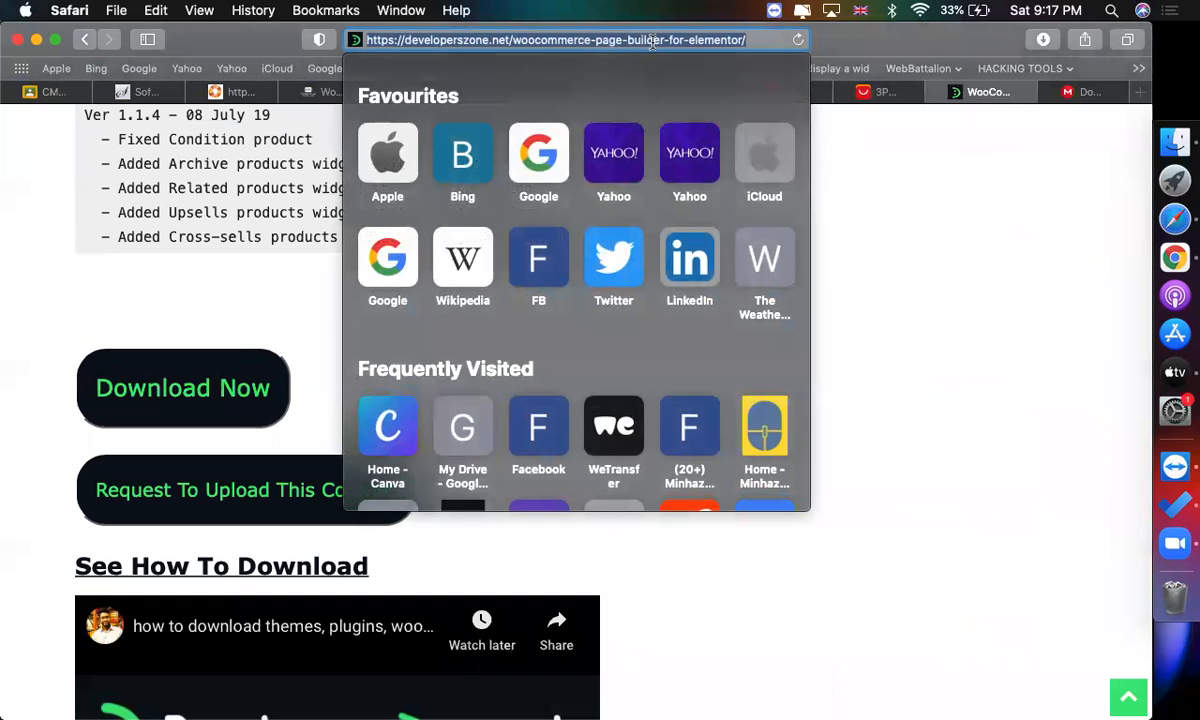
text(str)
key(Return)
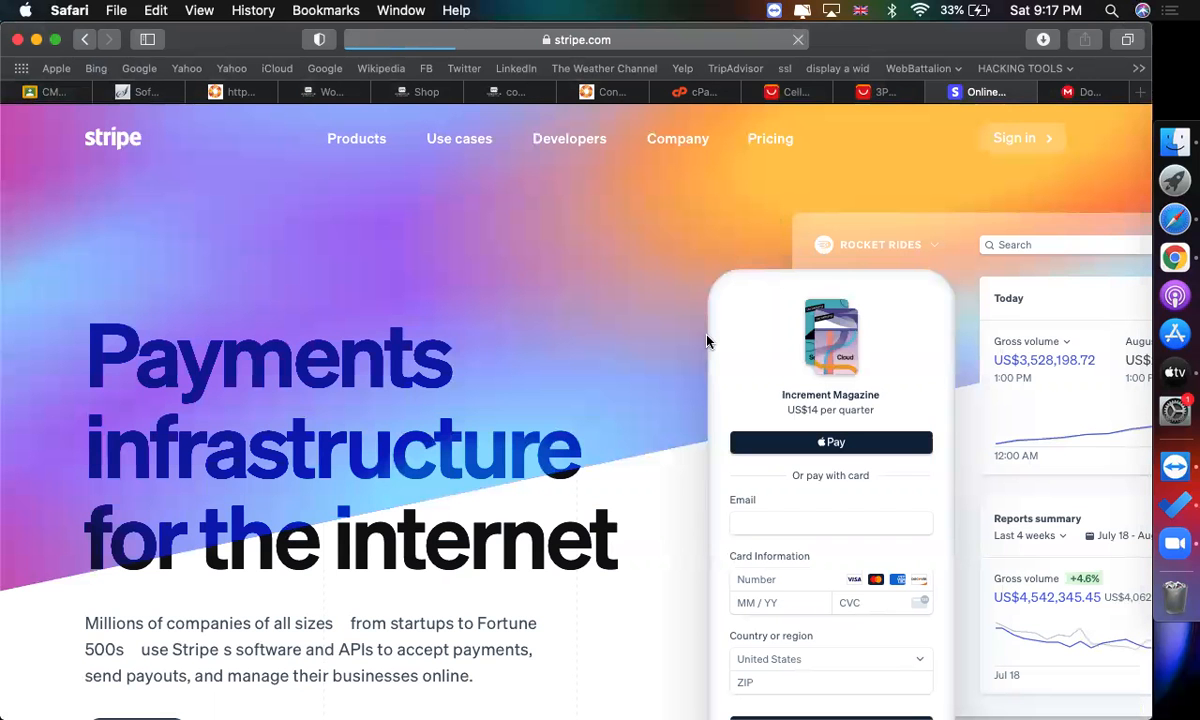
Sign in to the Stripe account with the saved email and password.
click(1013, 150)
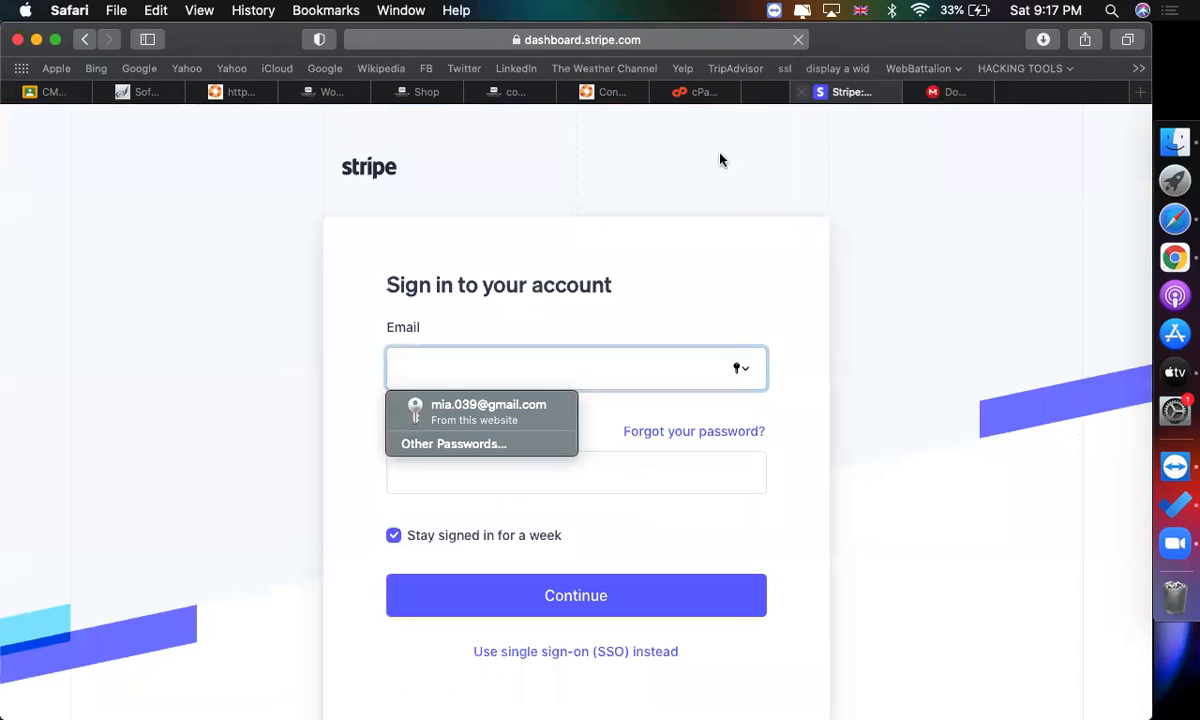
click(470, 408)
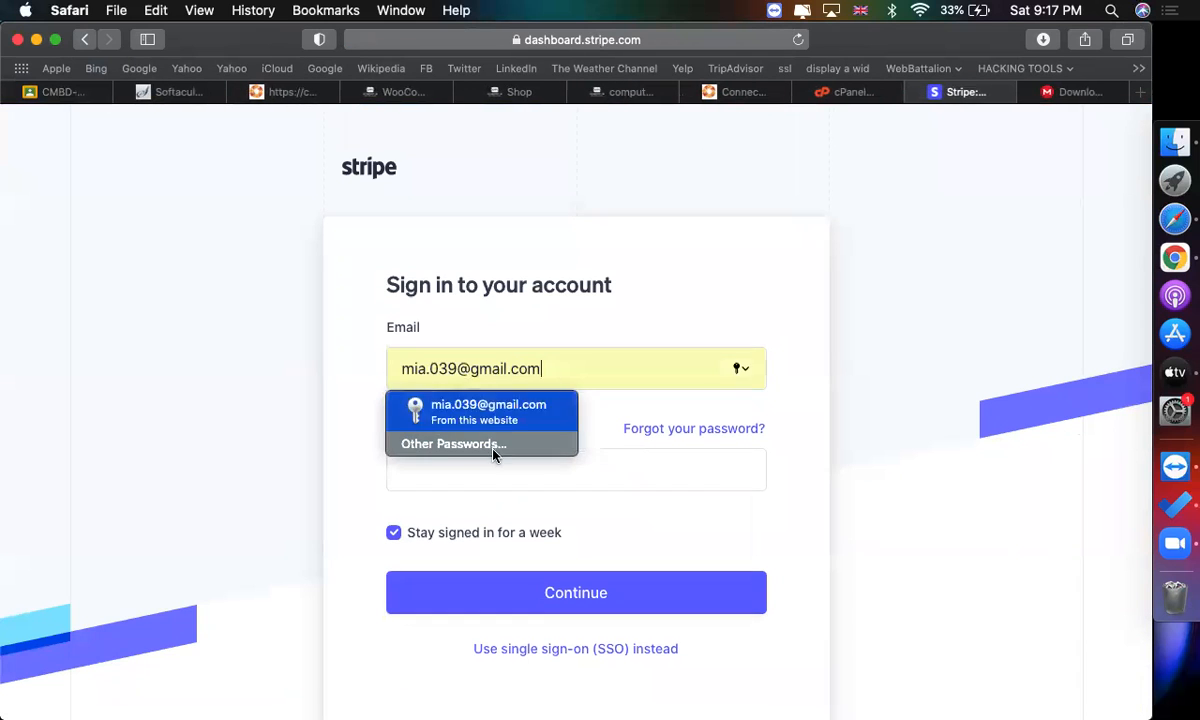
click(555, 591)
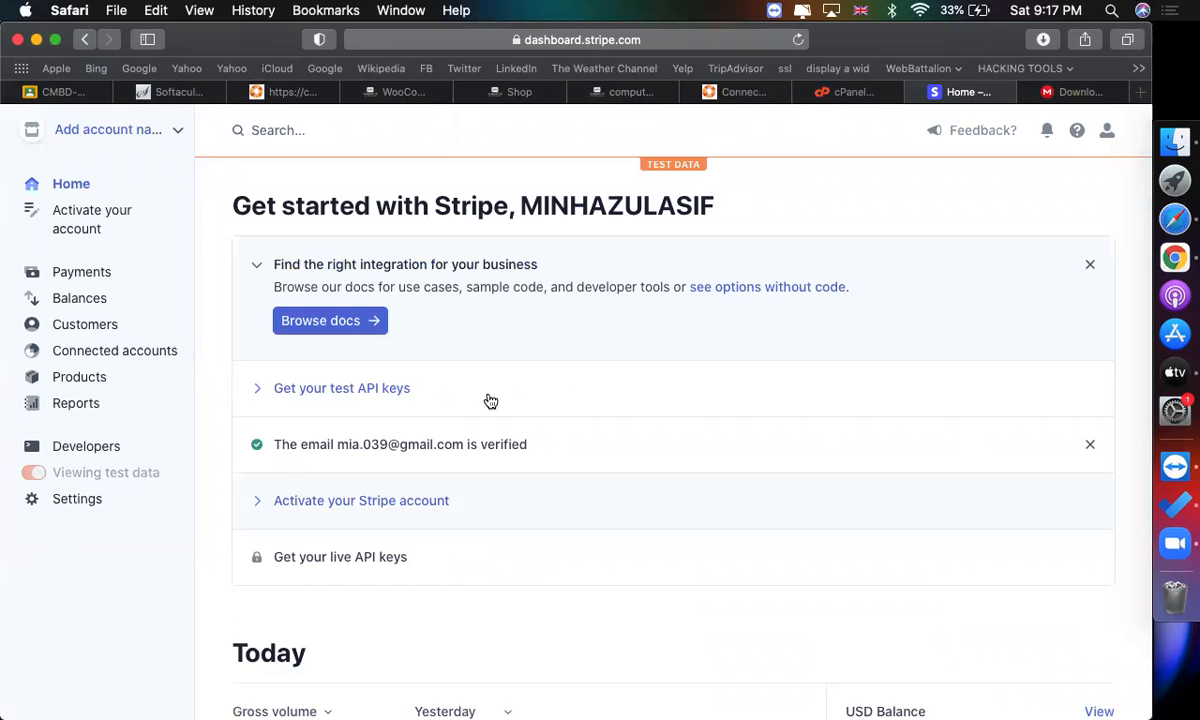
Expand the test API keys on the Stripe dashboard, reveal the secret key and copy the publishable key.
scroll(461, 356, up, 5)
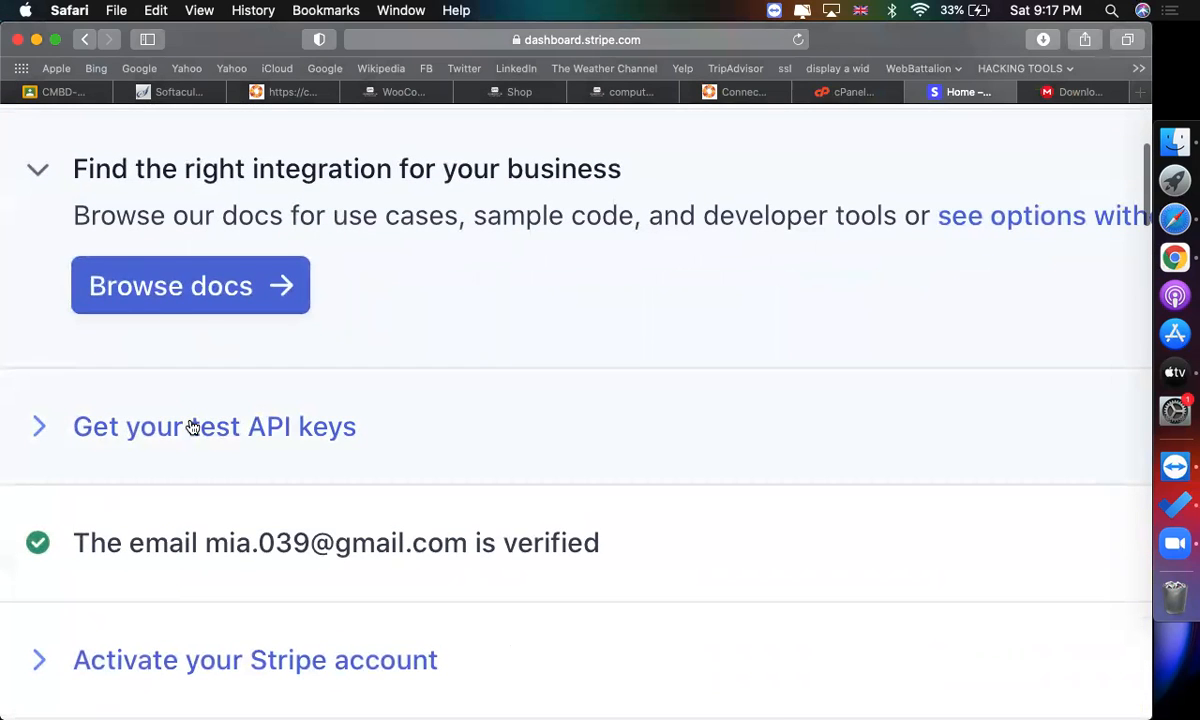
scroll(193, 427, left, 5)
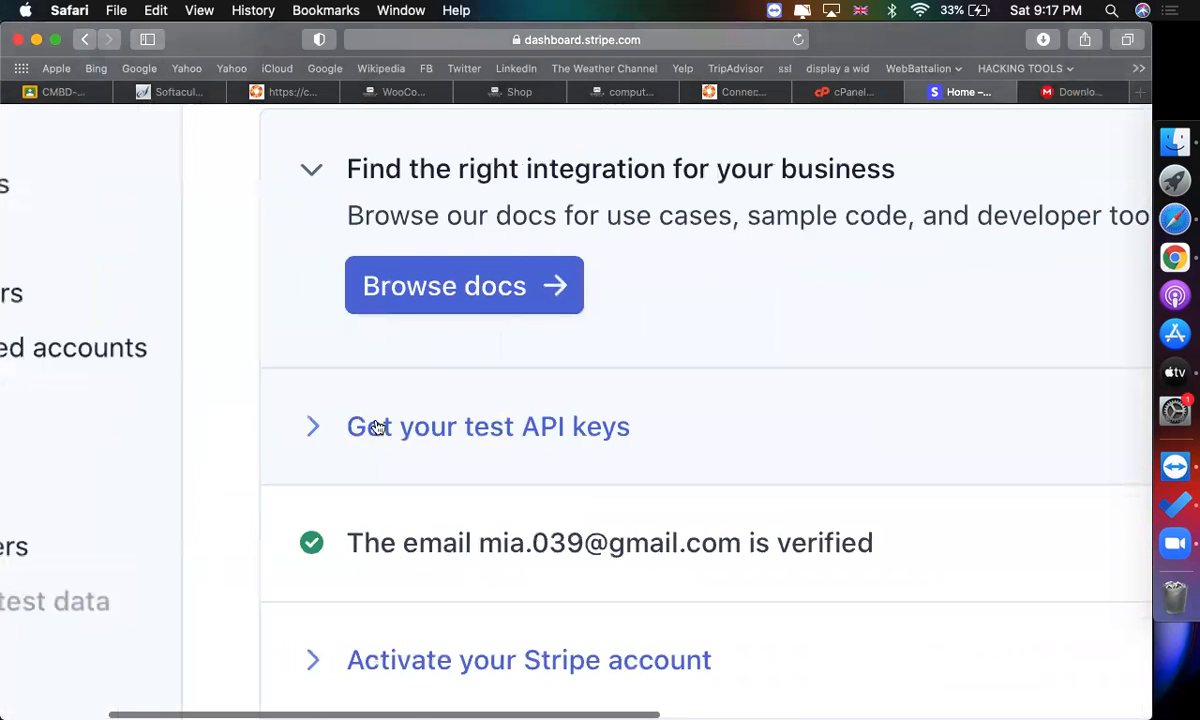
click(449, 427)
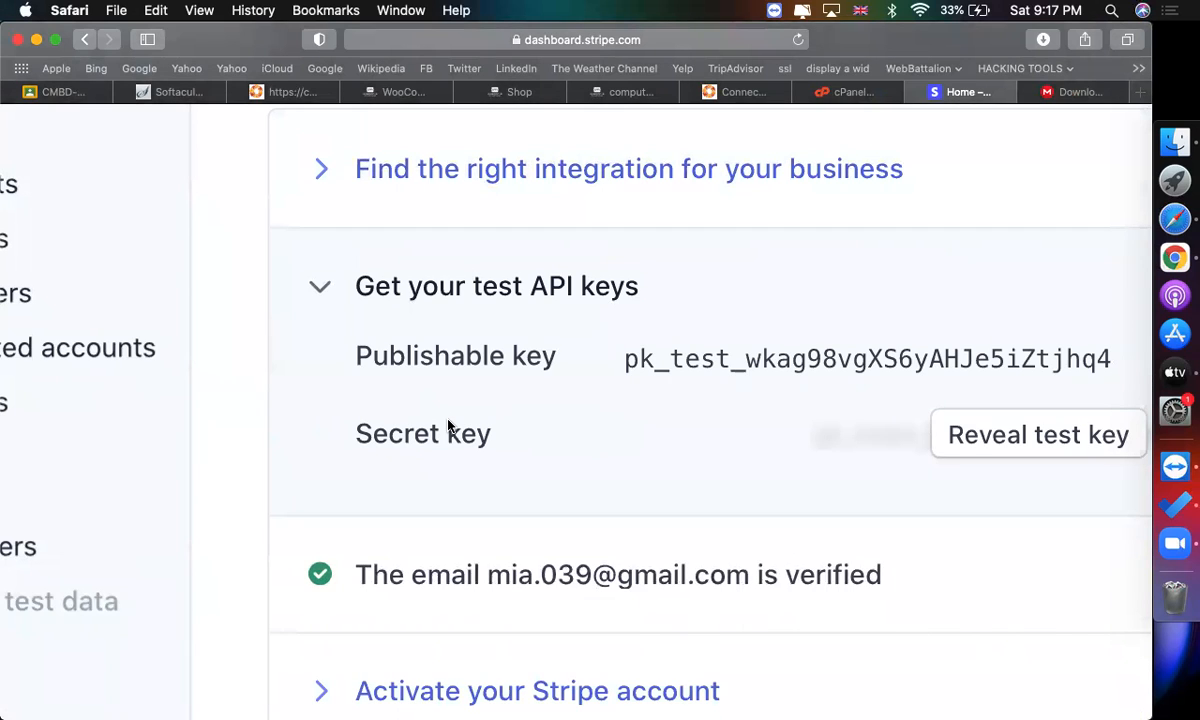
click(975, 452)
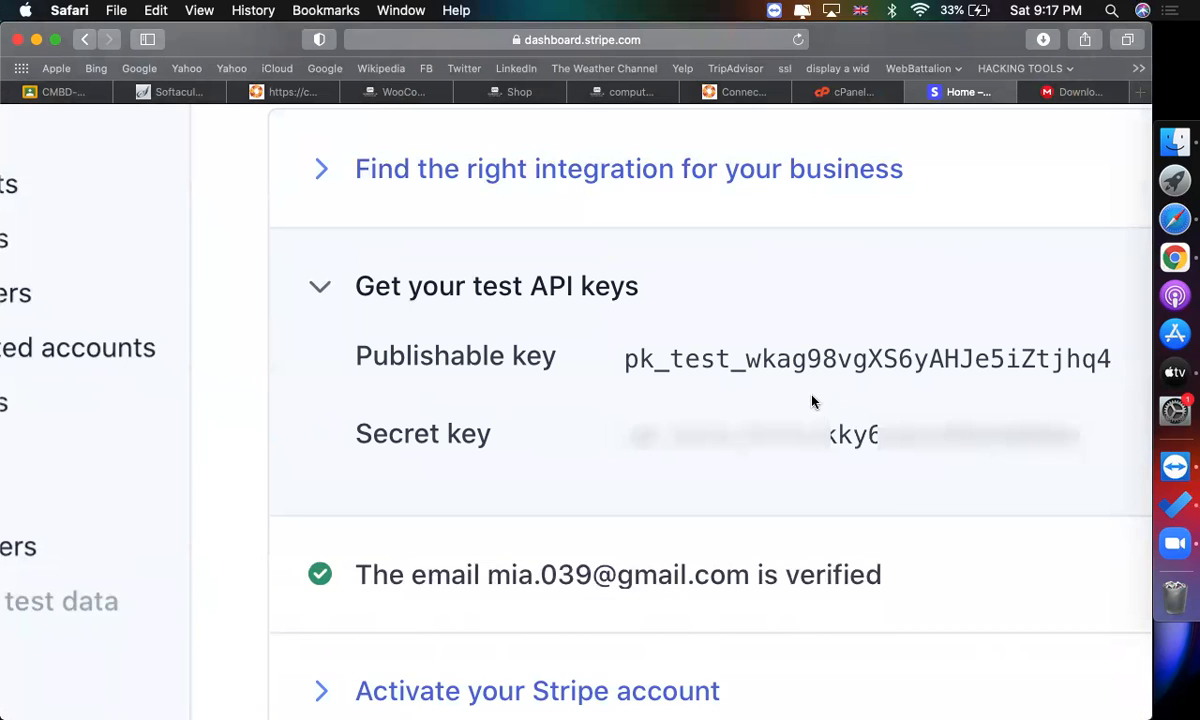
click(771, 362)
scroll(771, 362, down, 5)
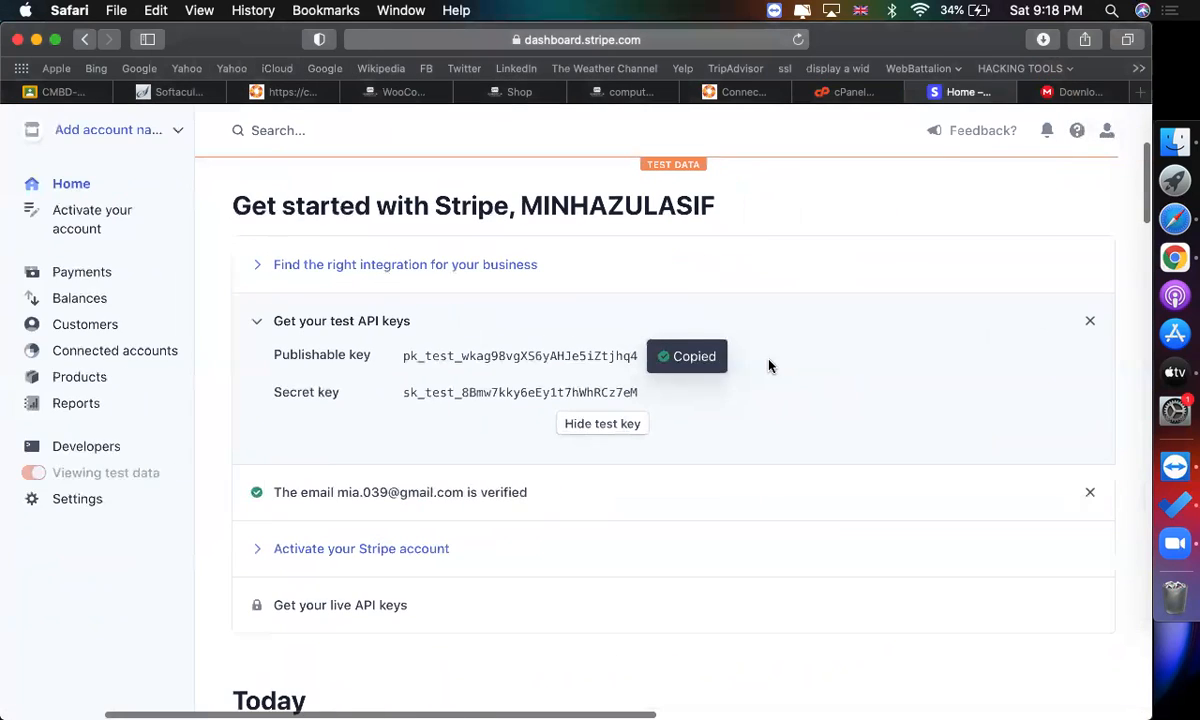
click(596, 357)
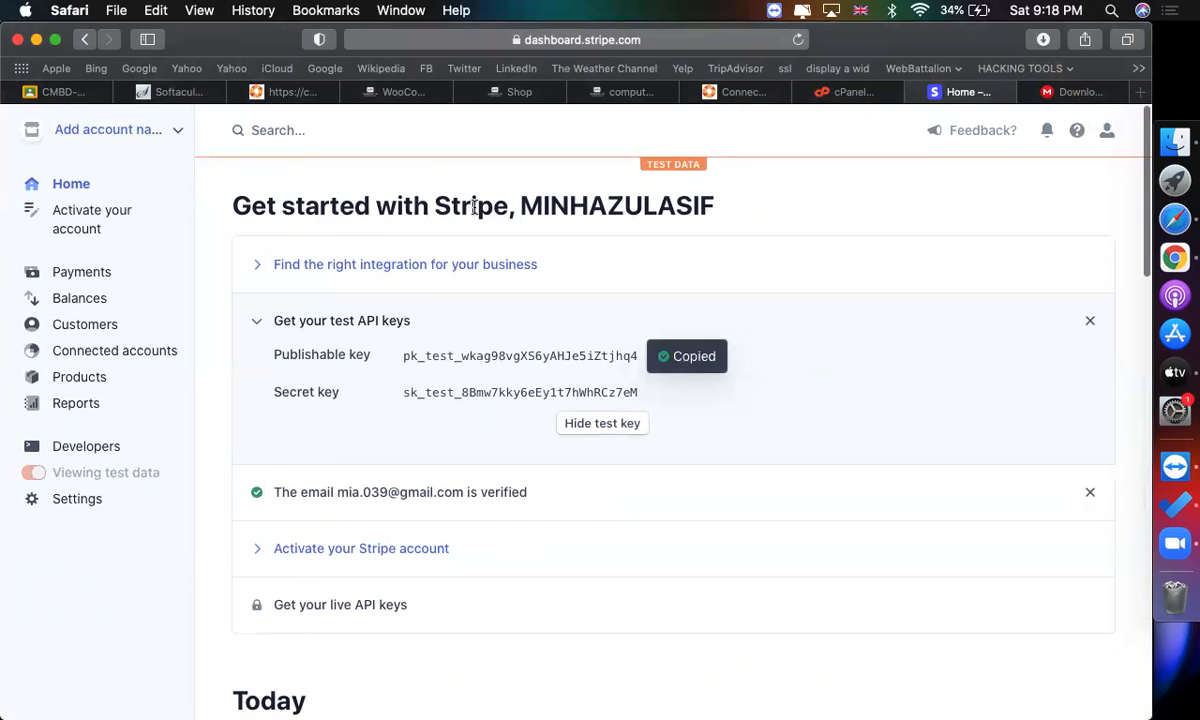
Paste the Stripe test publishable key into the Test Publishable Key field of the WooCommerce Stripe settings.
click(400, 91)
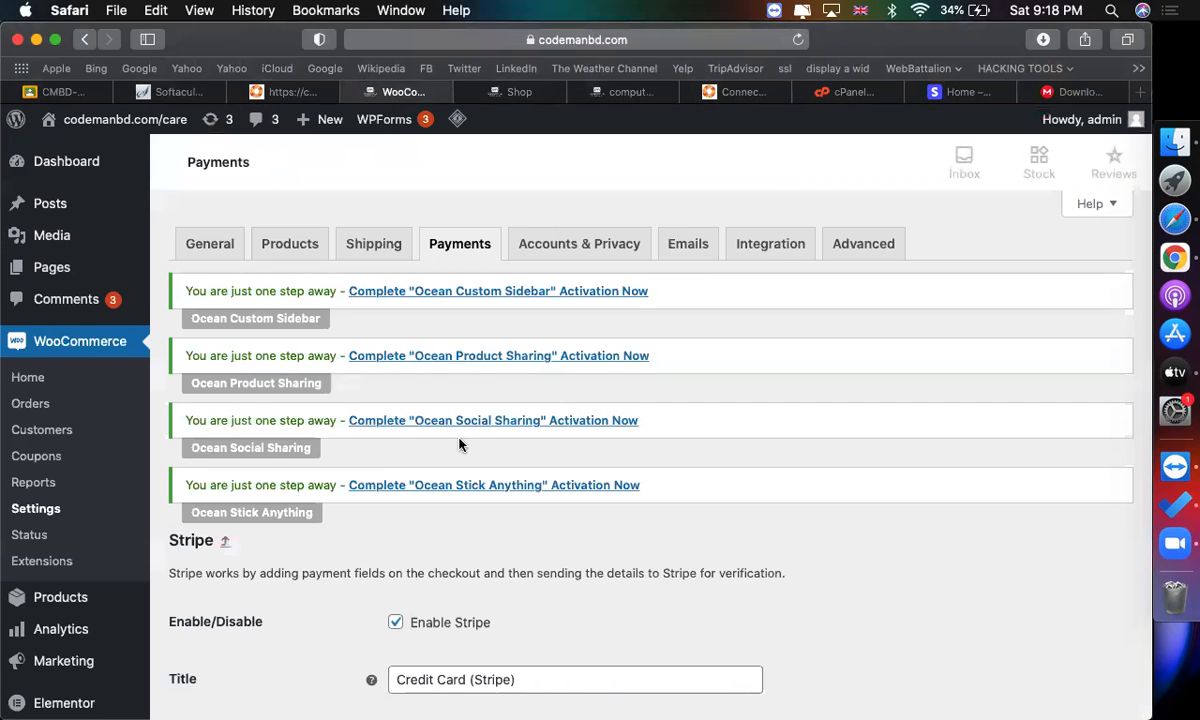
scroll(460, 445, down, 10)
scroll(460, 445, down, 3)
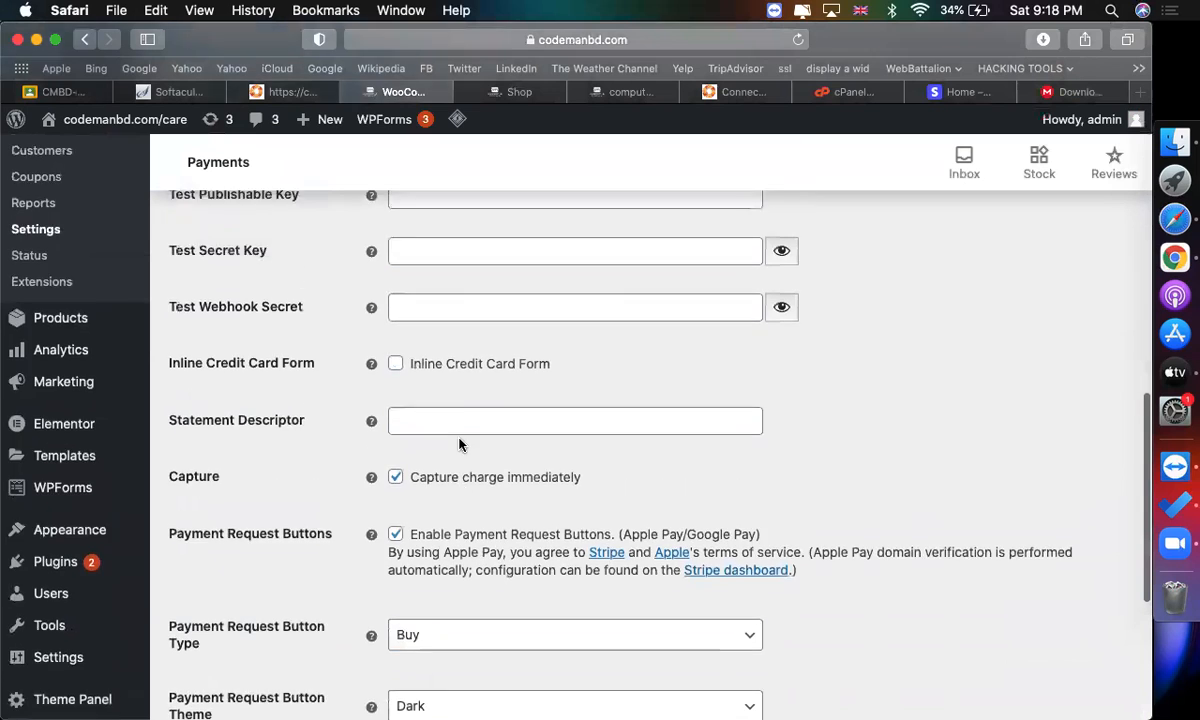
scroll(378, 397, up, 2)
scroll(278, 320, up, 5)
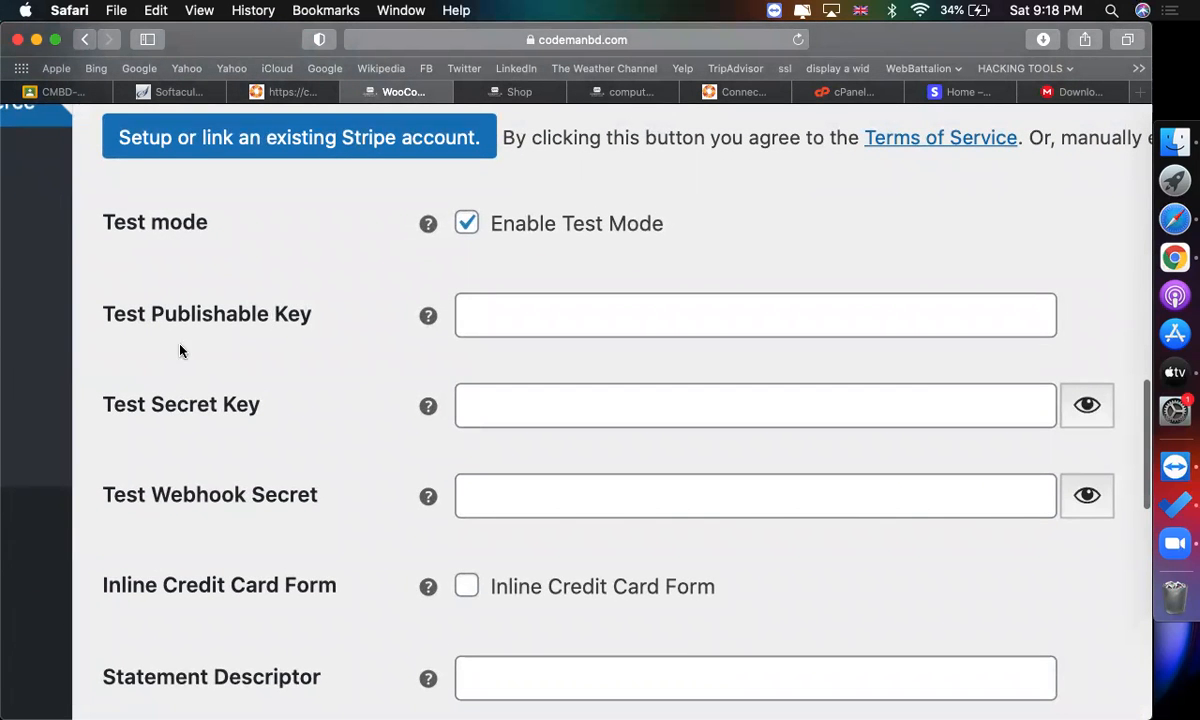
click(965, 92)
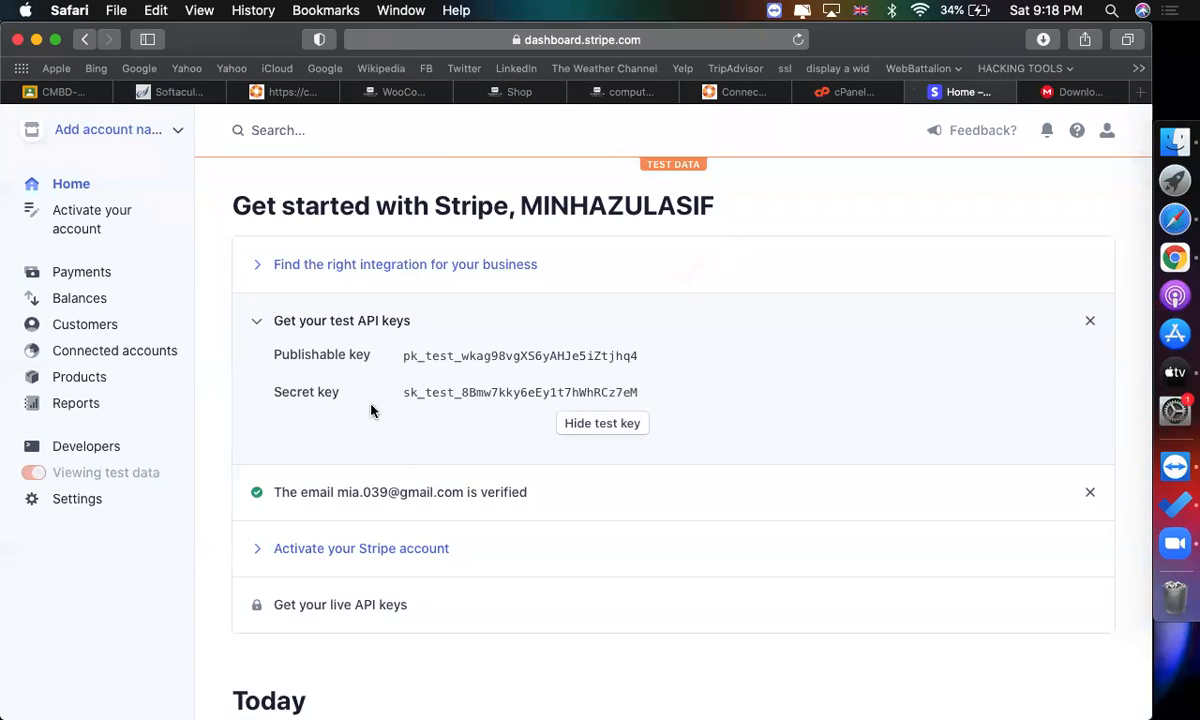
click(450, 358)
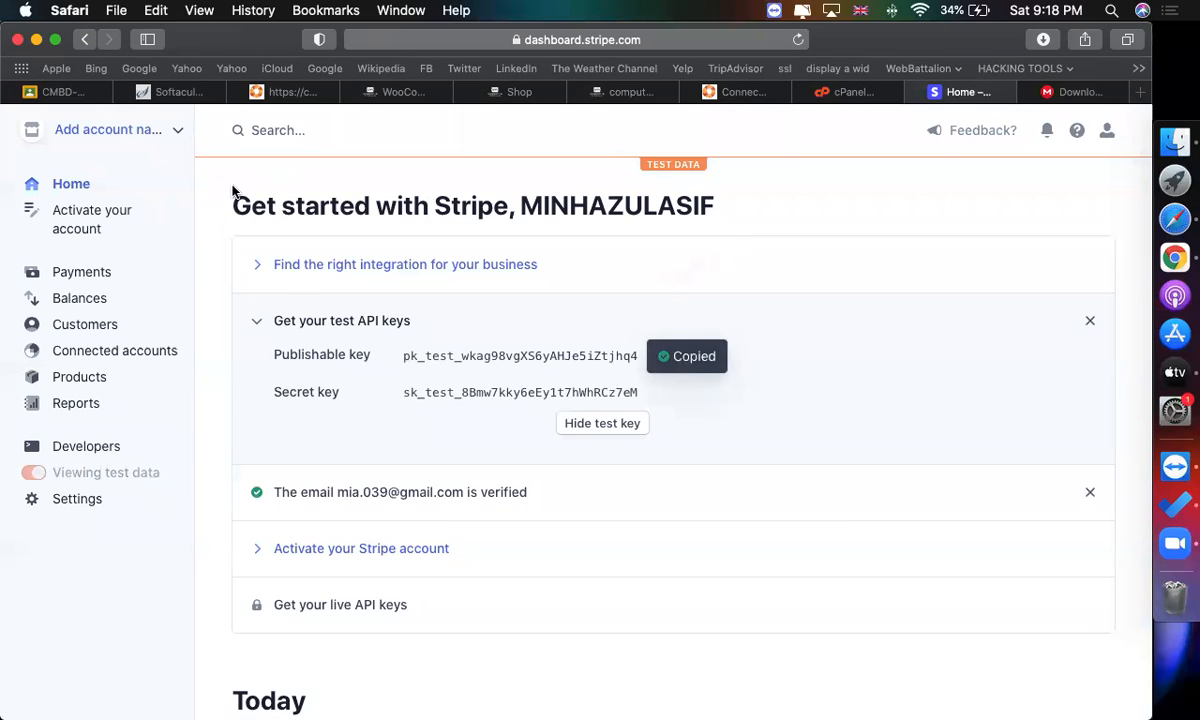
click(392, 92)
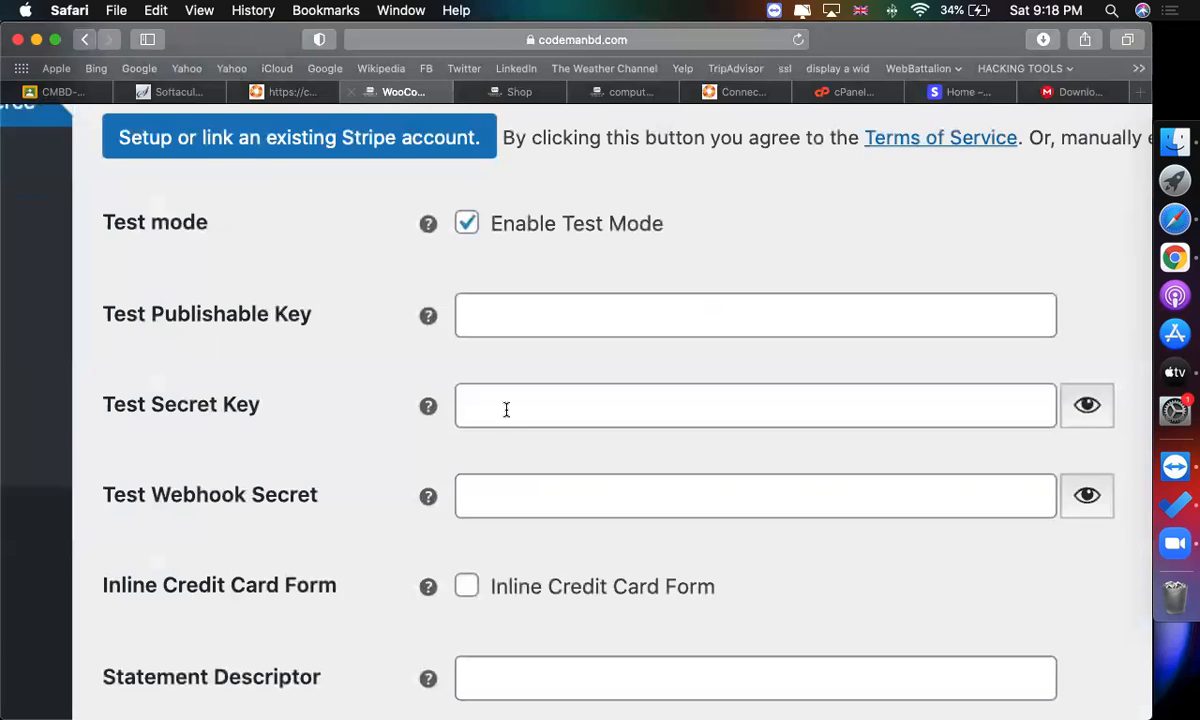
click(525, 303)
key(super+v)
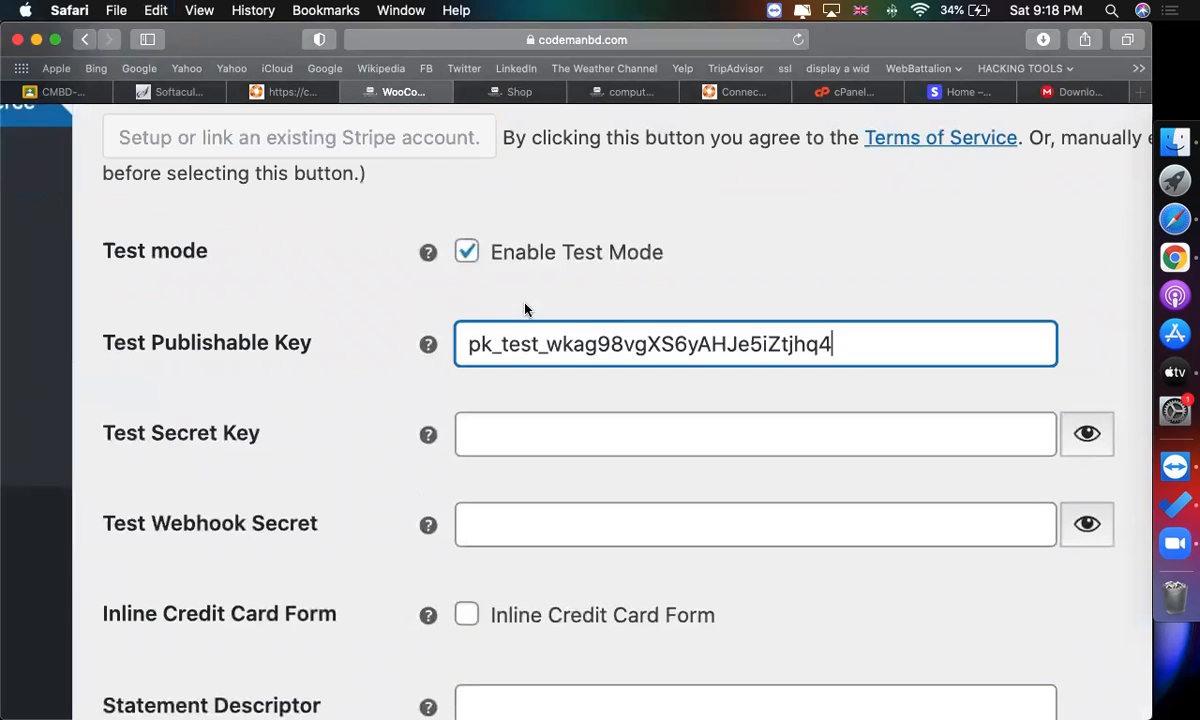
Copy the Stripe test secret key and paste it into the Test Secret Key field of the WooCommerce Stripe settings.
click(962, 92)
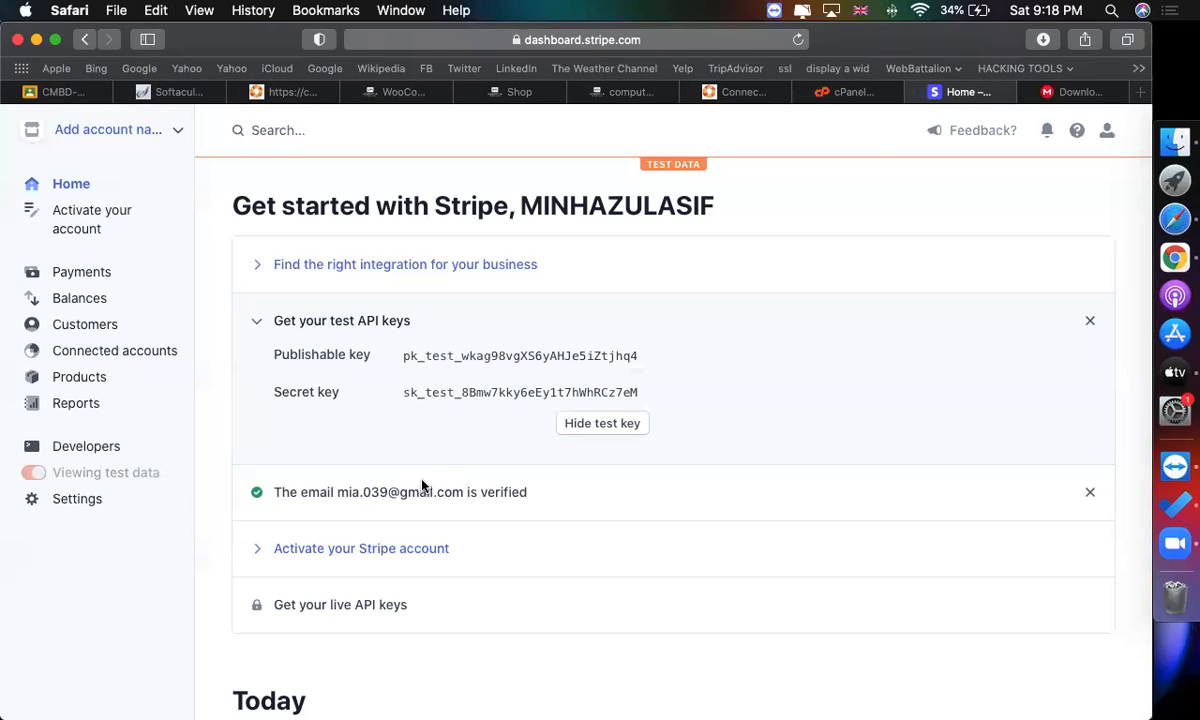
click(474, 393)
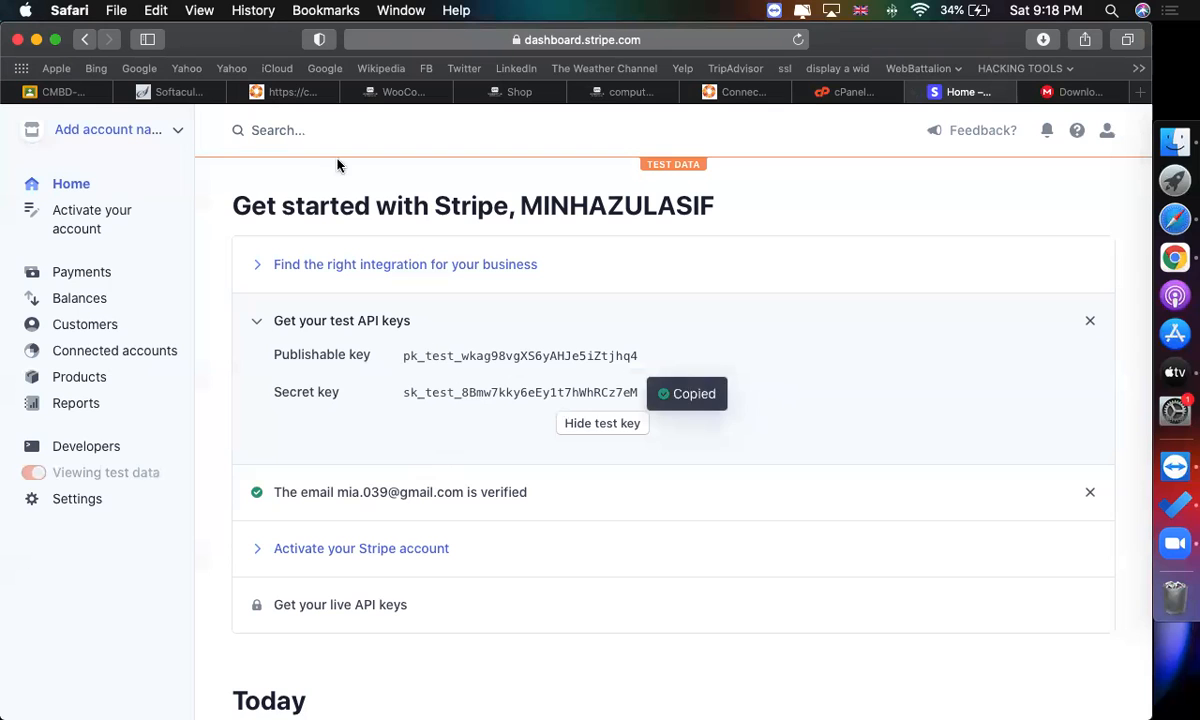
click(392, 93)
click(509, 440)
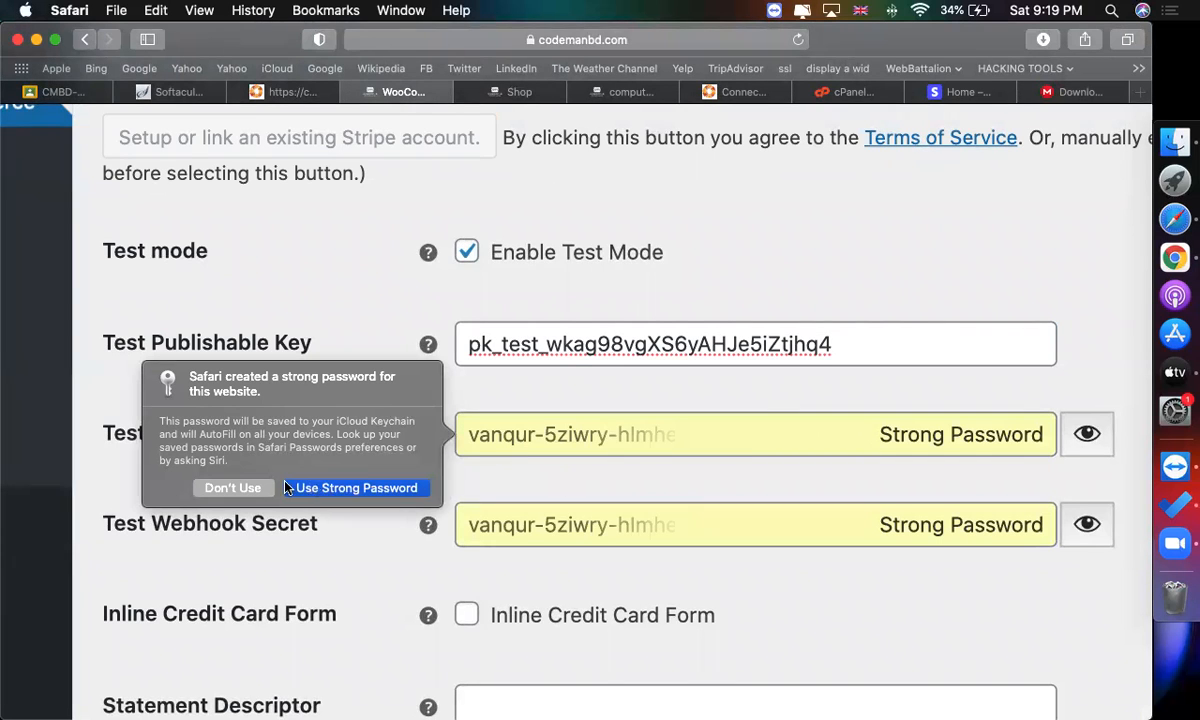
click(240, 488)
key(super+v)
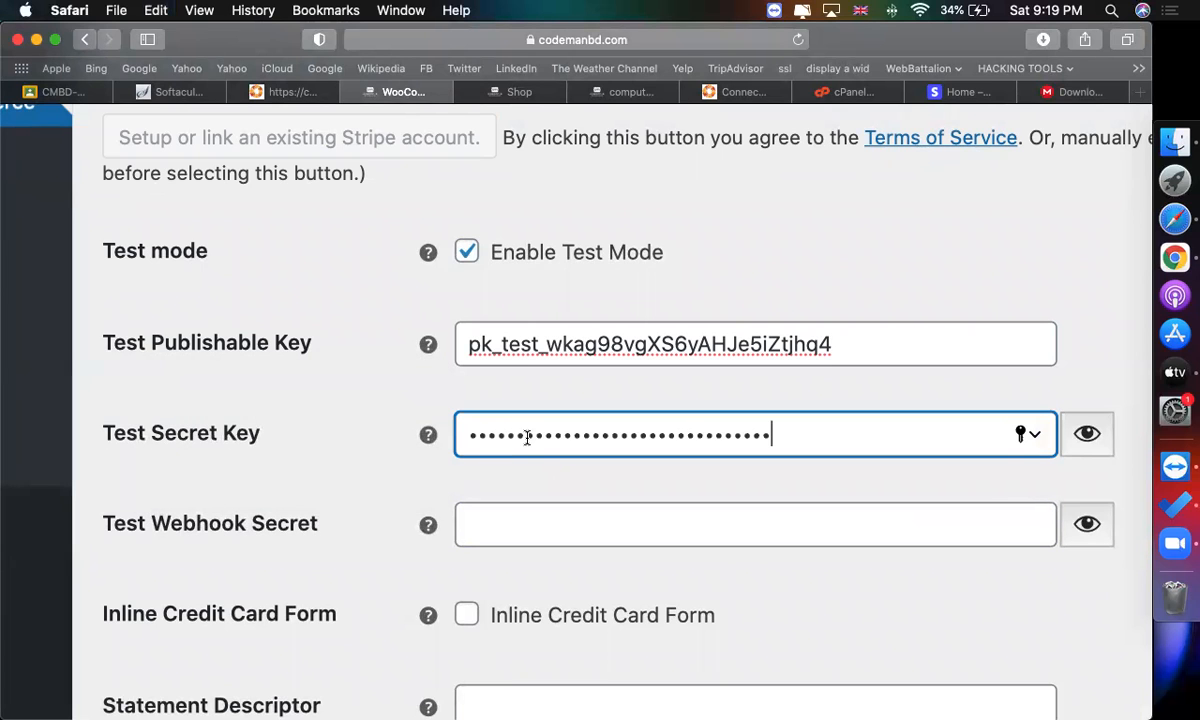
Save the Stripe payment settings and let the browser update its saved password.
click(859, 252)
scroll(859, 252, down, 5)
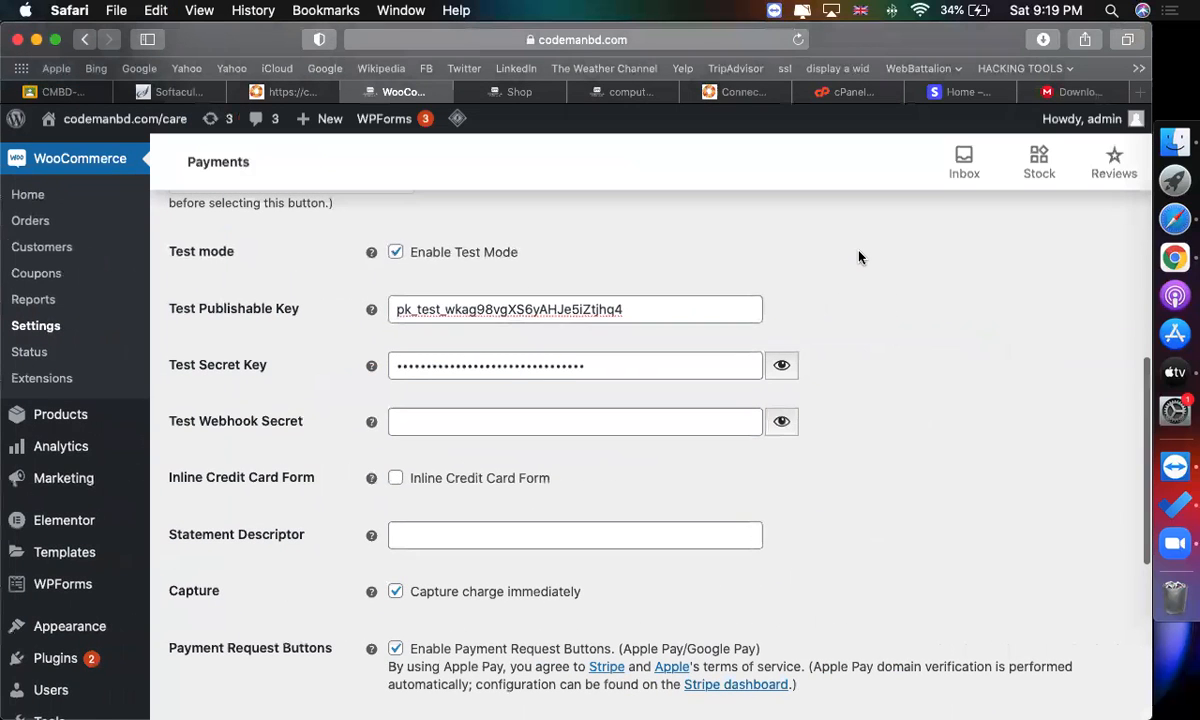
scroll(859, 257, down, 5)
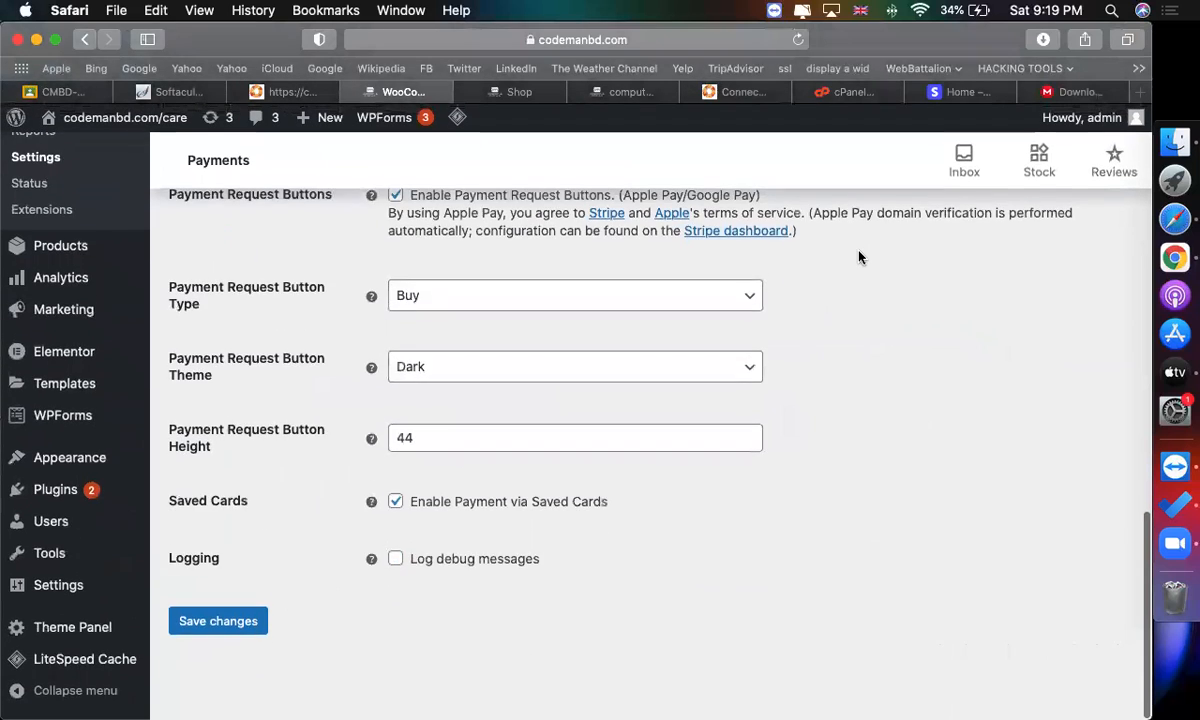
scroll(859, 257, up, 5)
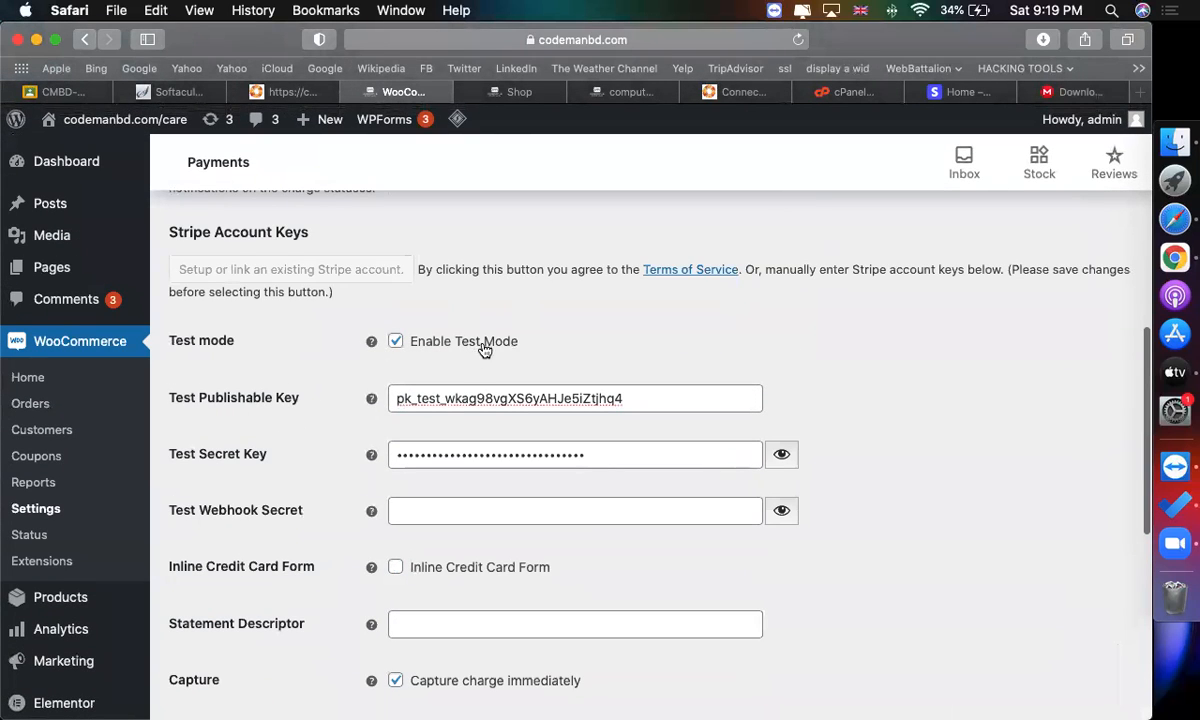
scroll(483, 350, down, 3)
scroll(483, 350, down, 7)
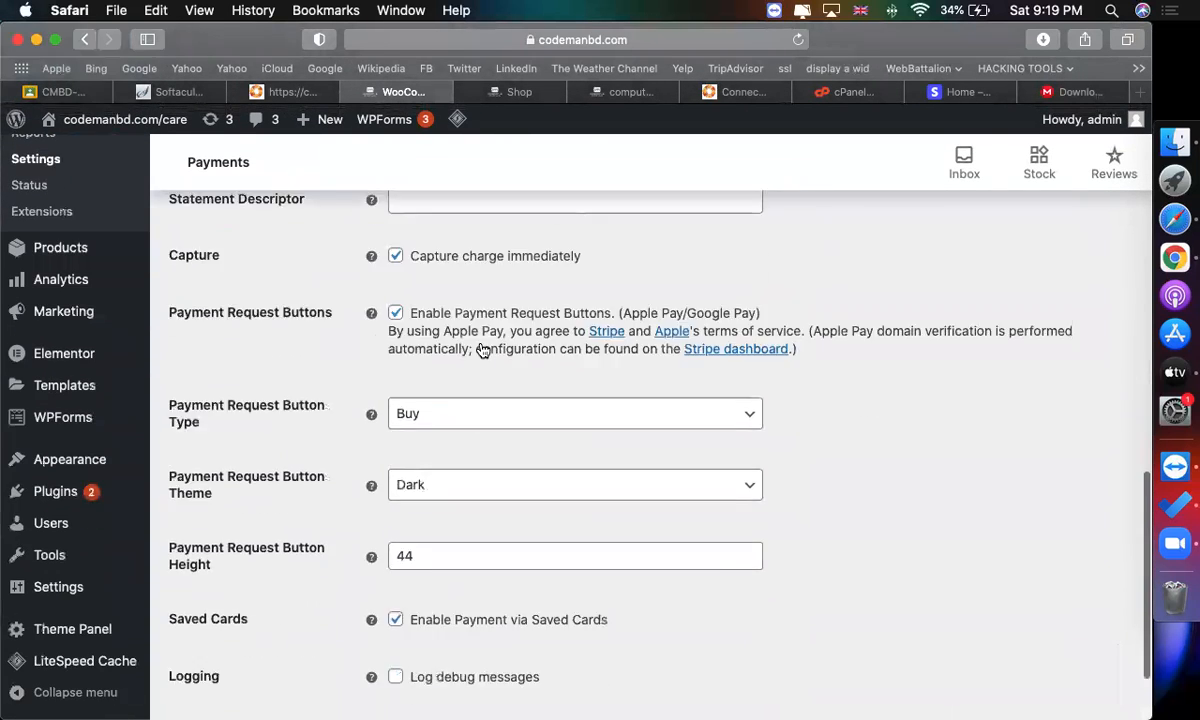
click(222, 630)
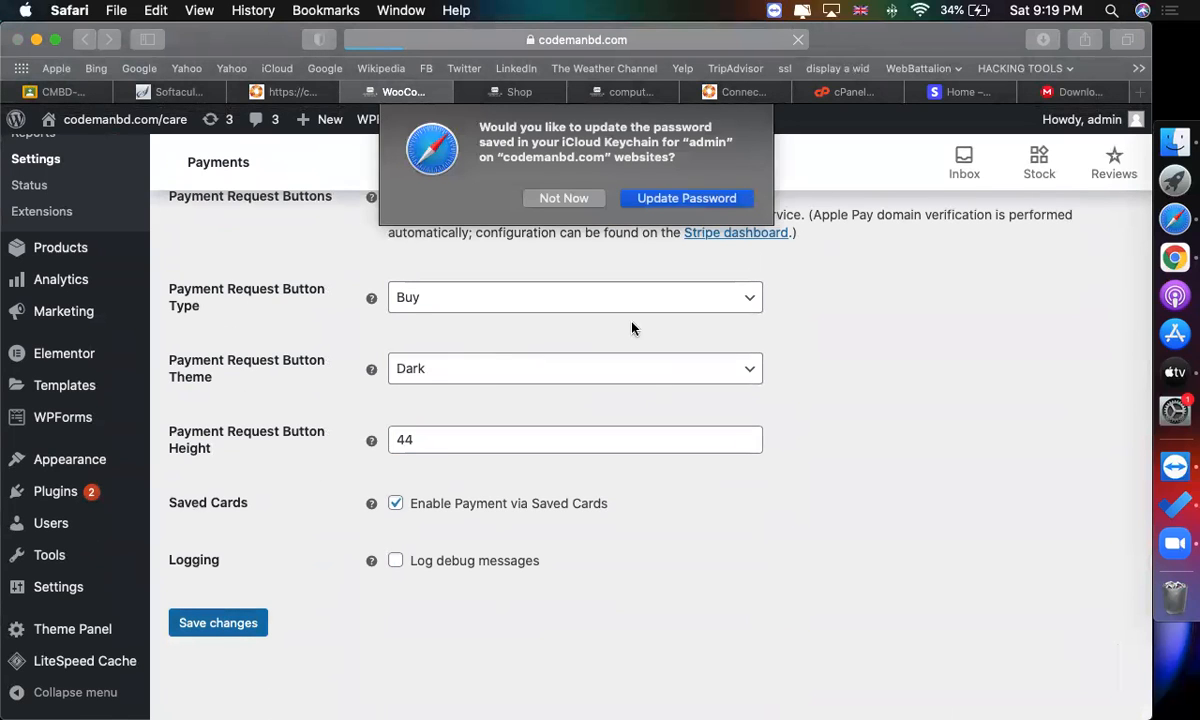
click(686, 197)
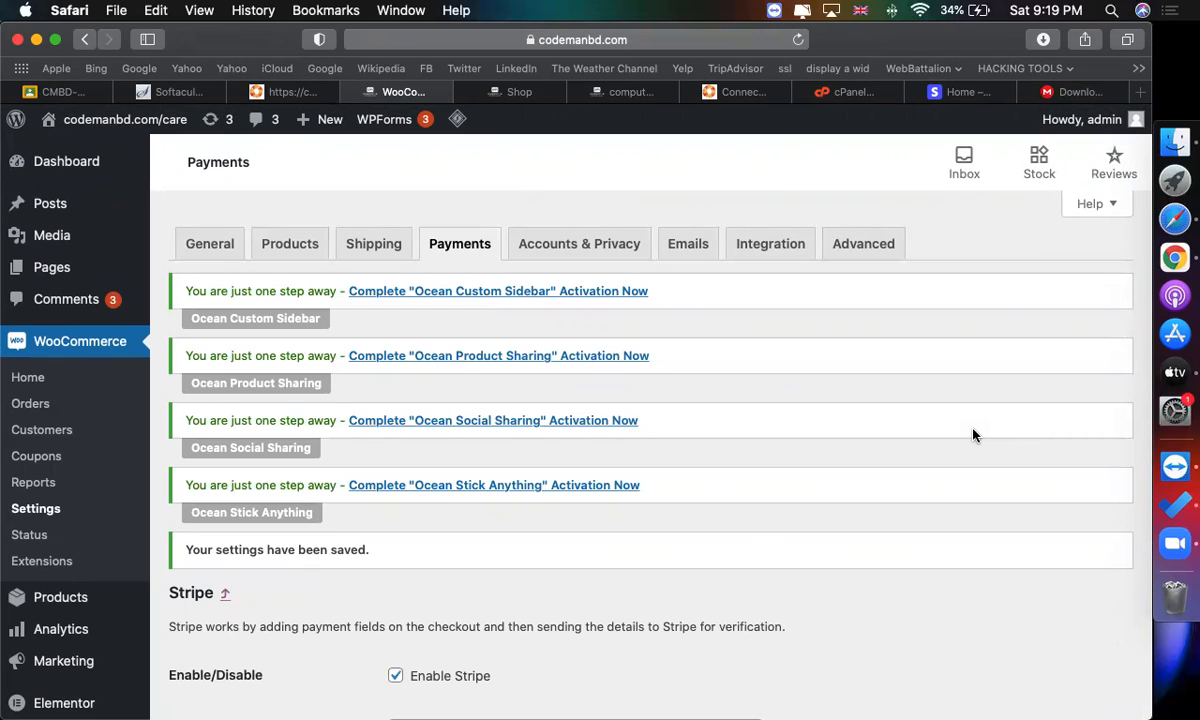
click(955, 91)
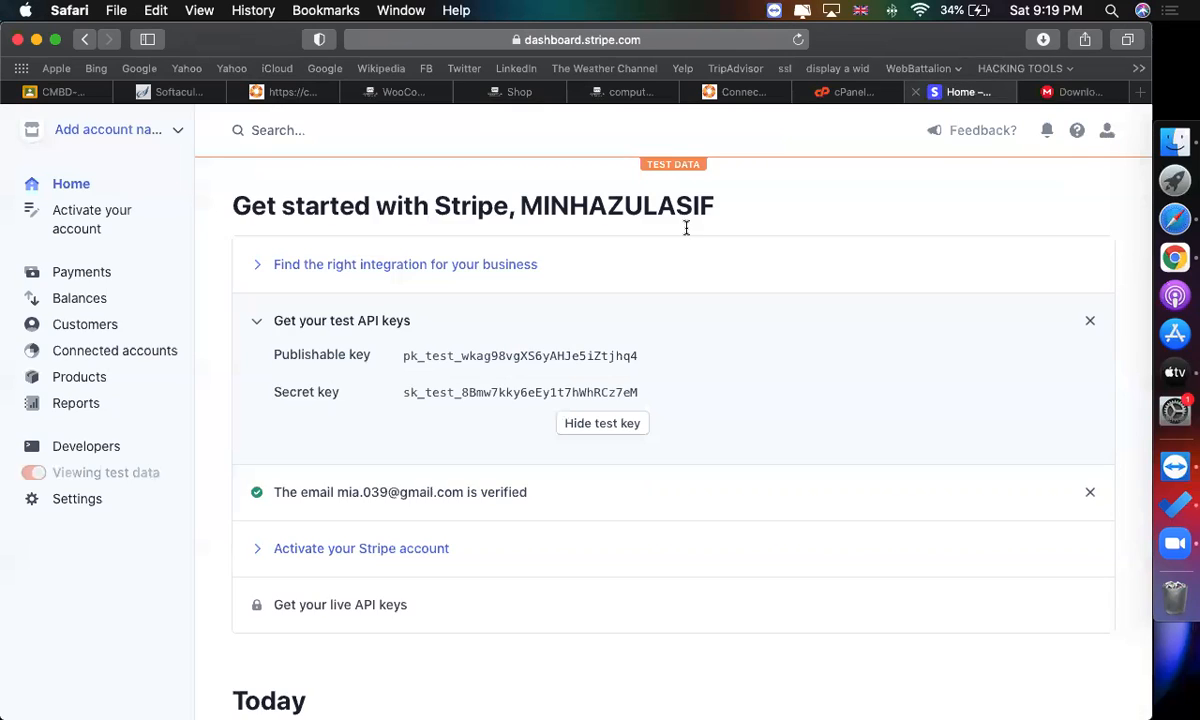
scroll(543, 324, down, 1)
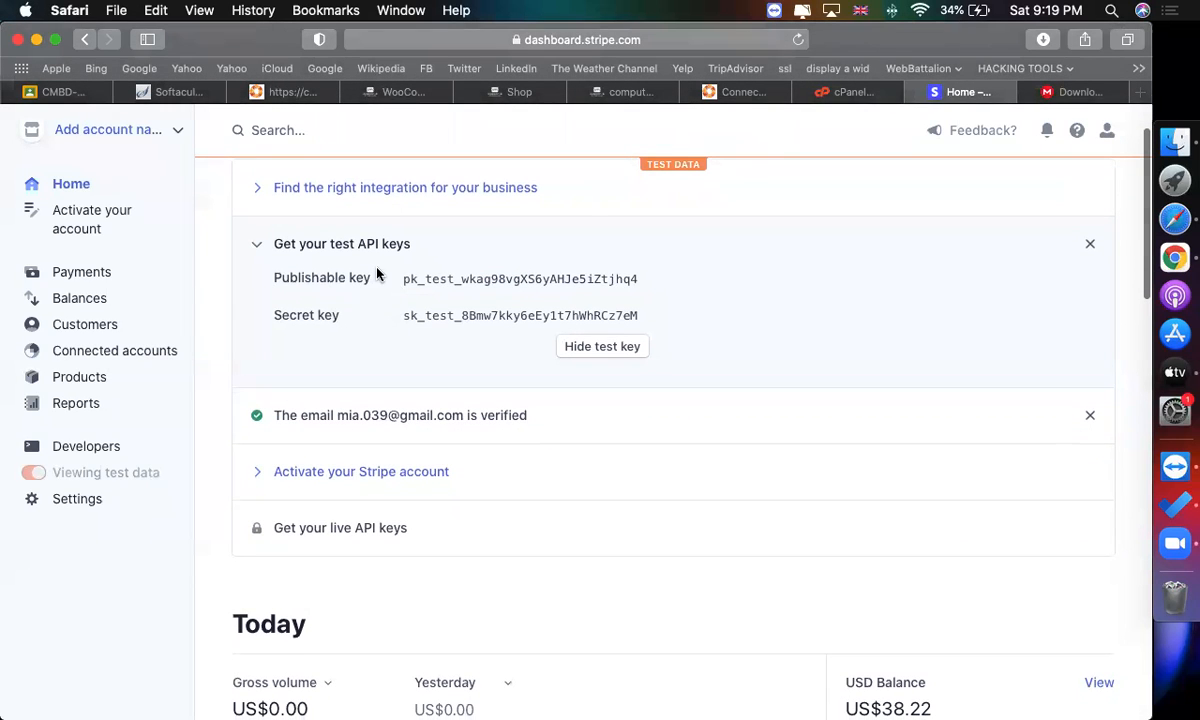
mouse_move(308, 529)
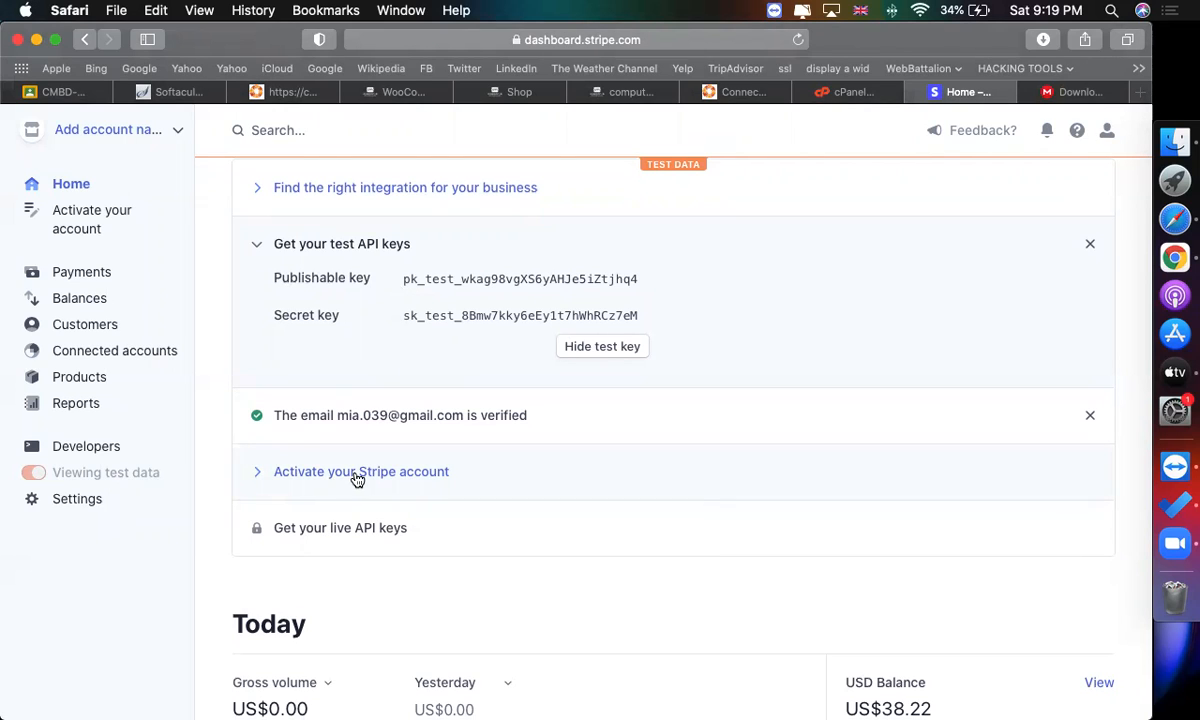
mouse_move(356, 532)
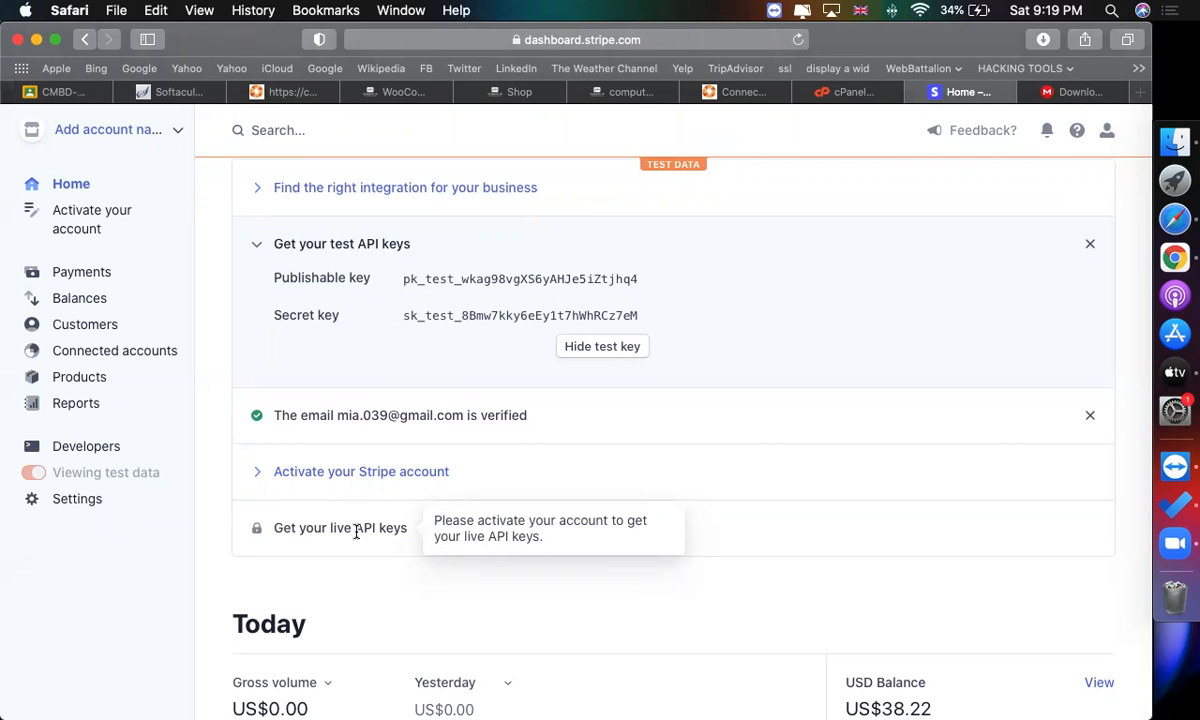
click(399, 92)
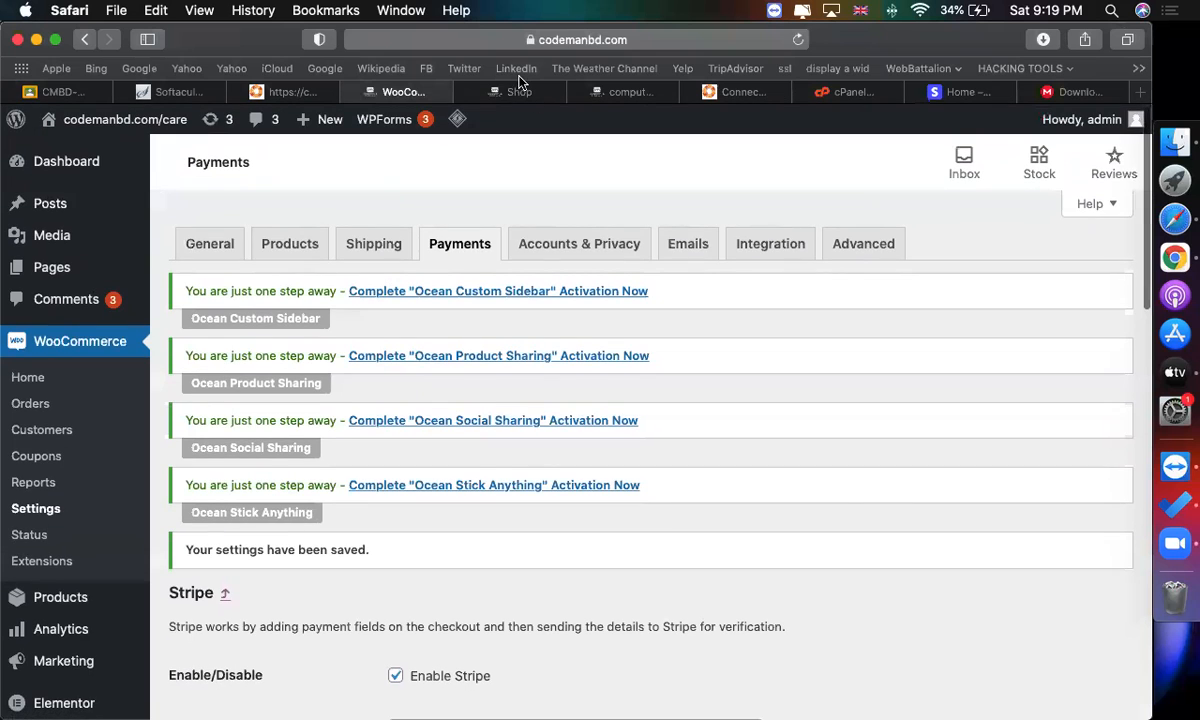
Open the iPhone category on the storefront and add the 3PCS Protective Glass product to the cart.
click(520, 93)
click(598, 95)
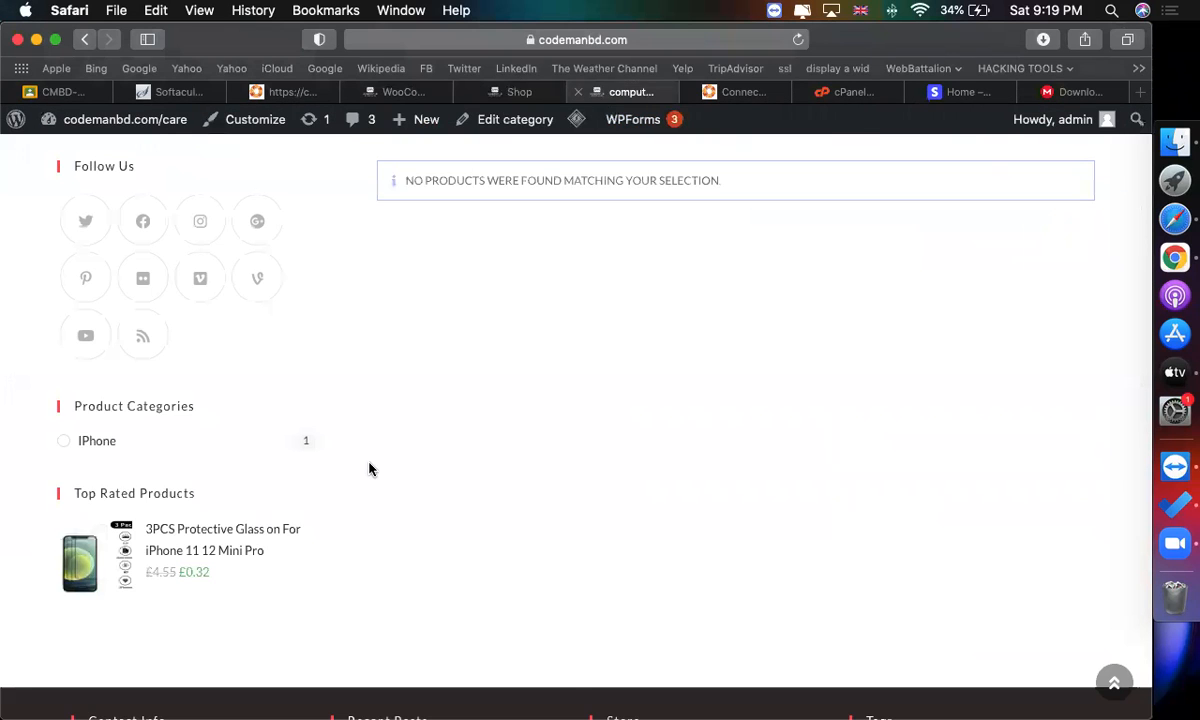
scroll(369, 469, down, 1)
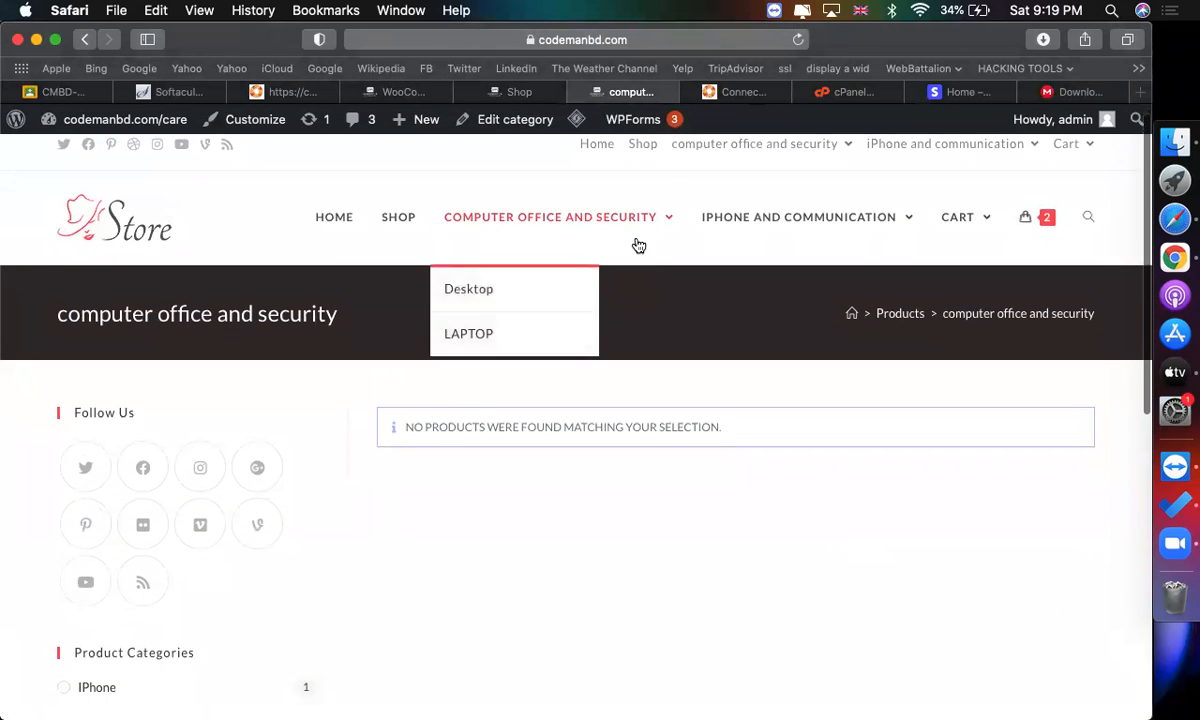
click(782, 217)
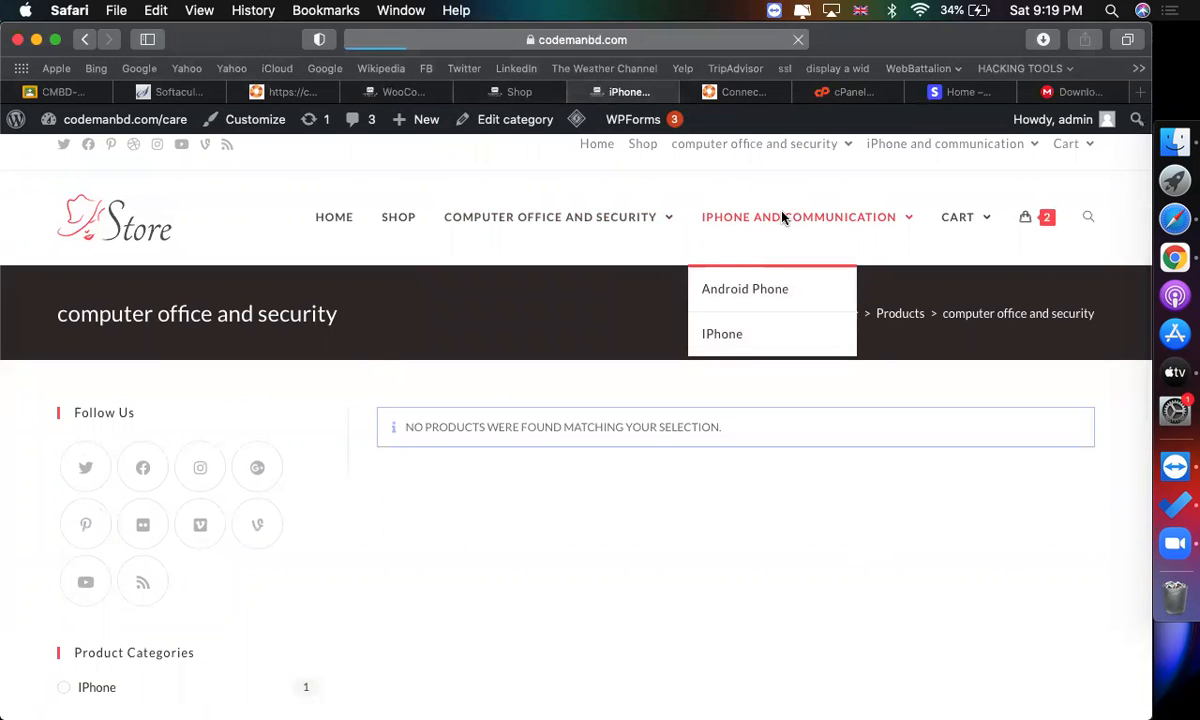
scroll(493, 613, down, 5)
scroll(494, 613, down, 2)
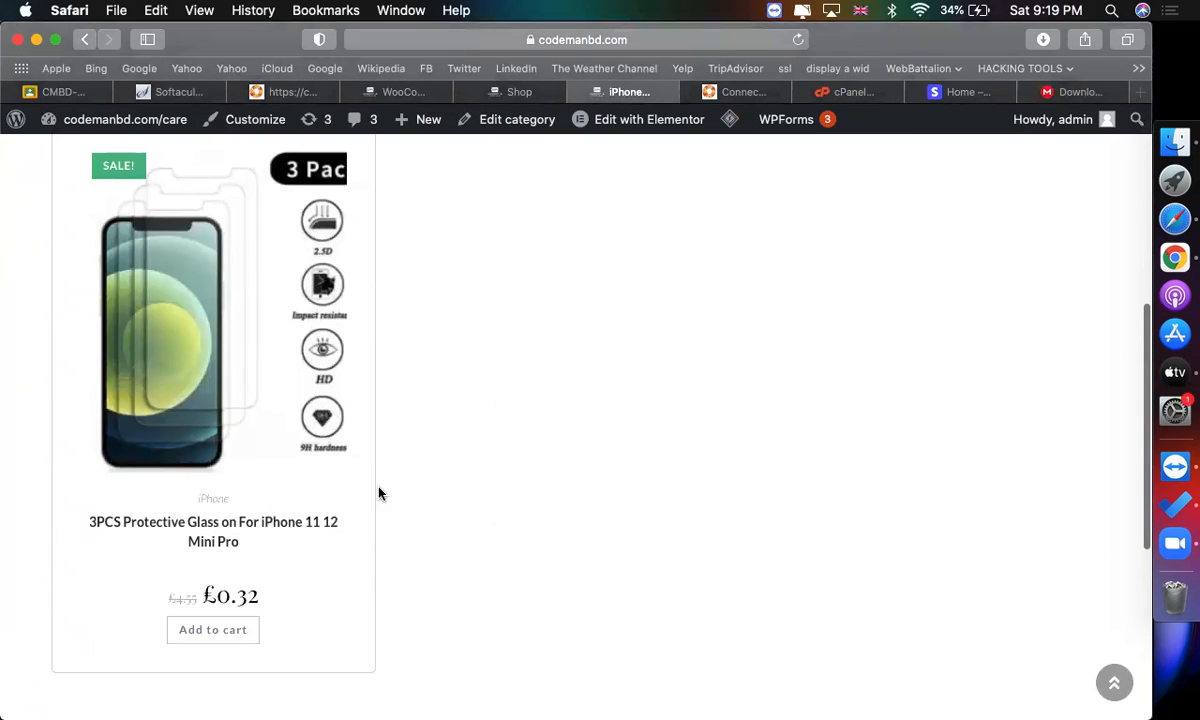
click(250, 362)
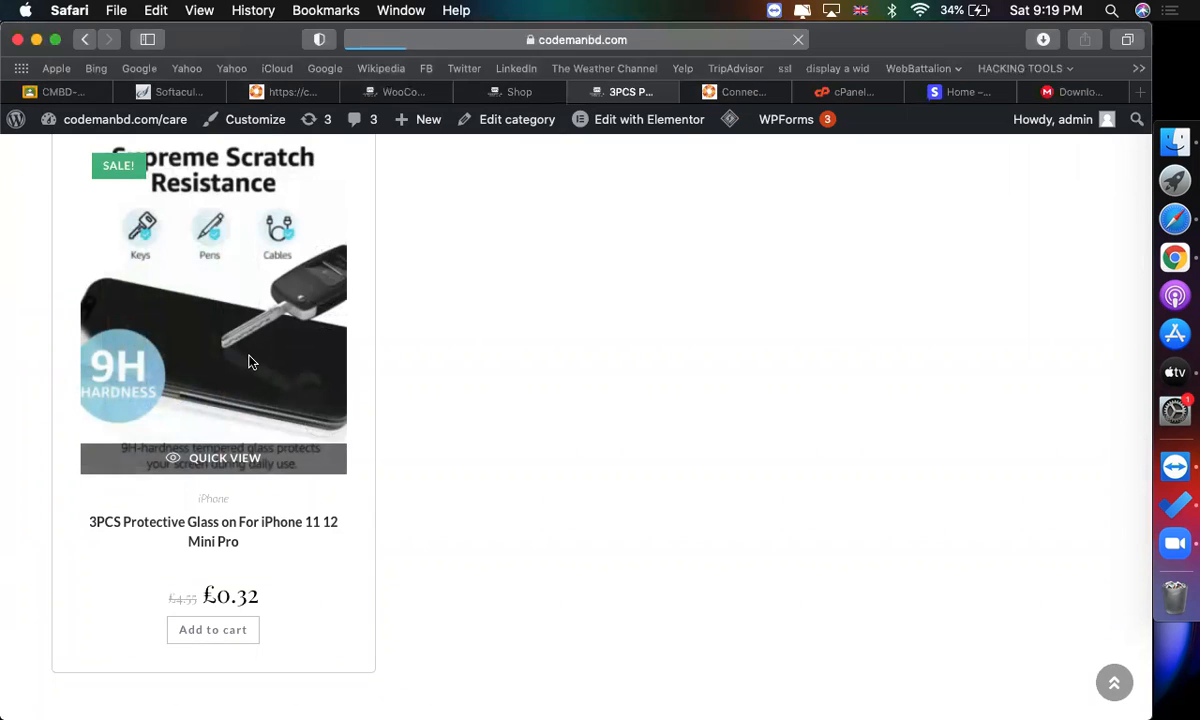
scroll(554, 522, down, 8)
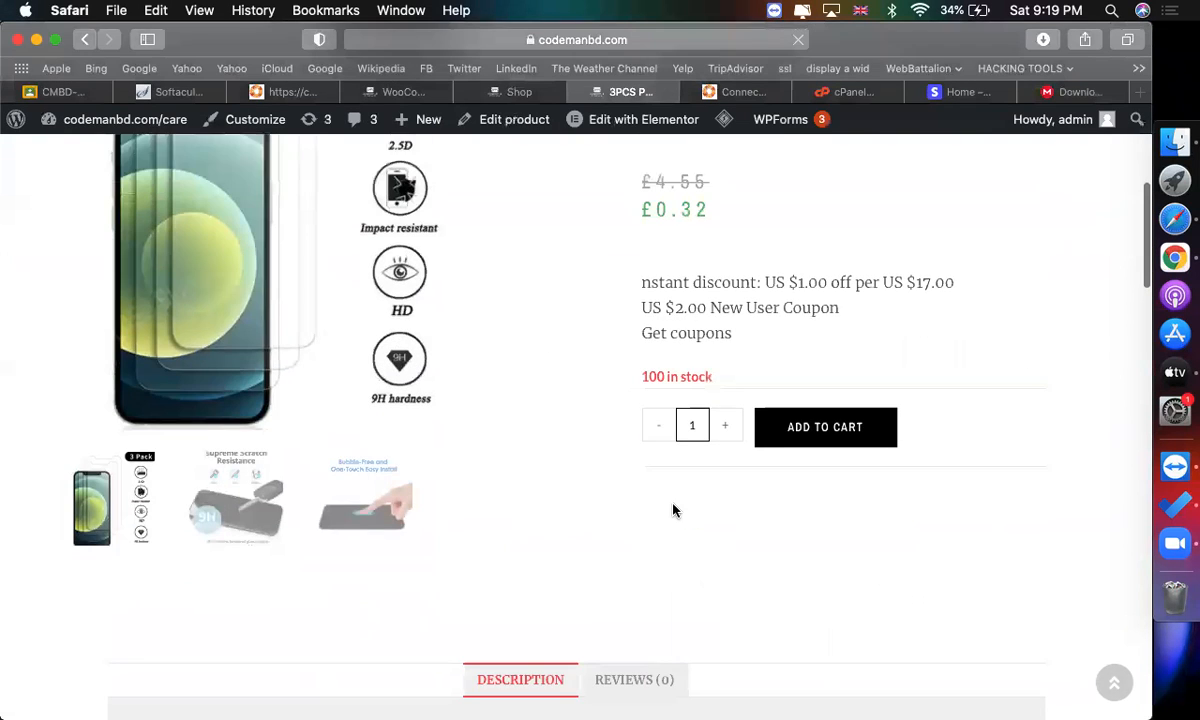
click(777, 392)
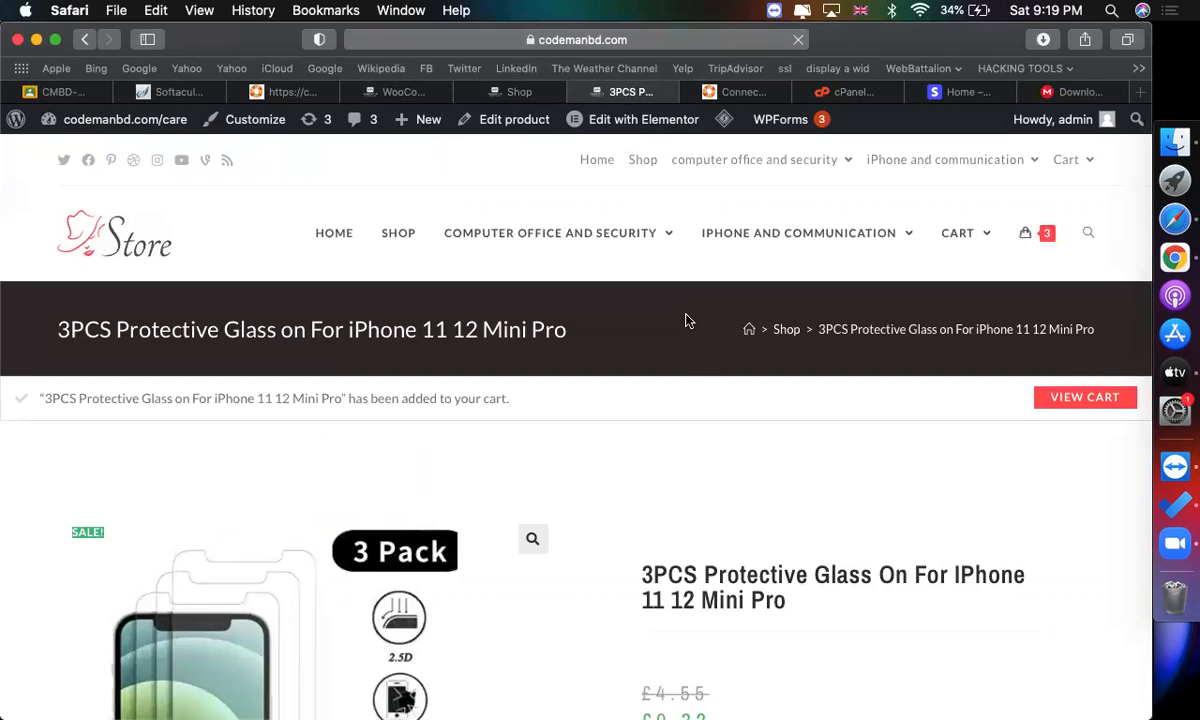
View the cart and proceed to checkout.
scroll(688, 321, down, 3)
click(1110, 238)
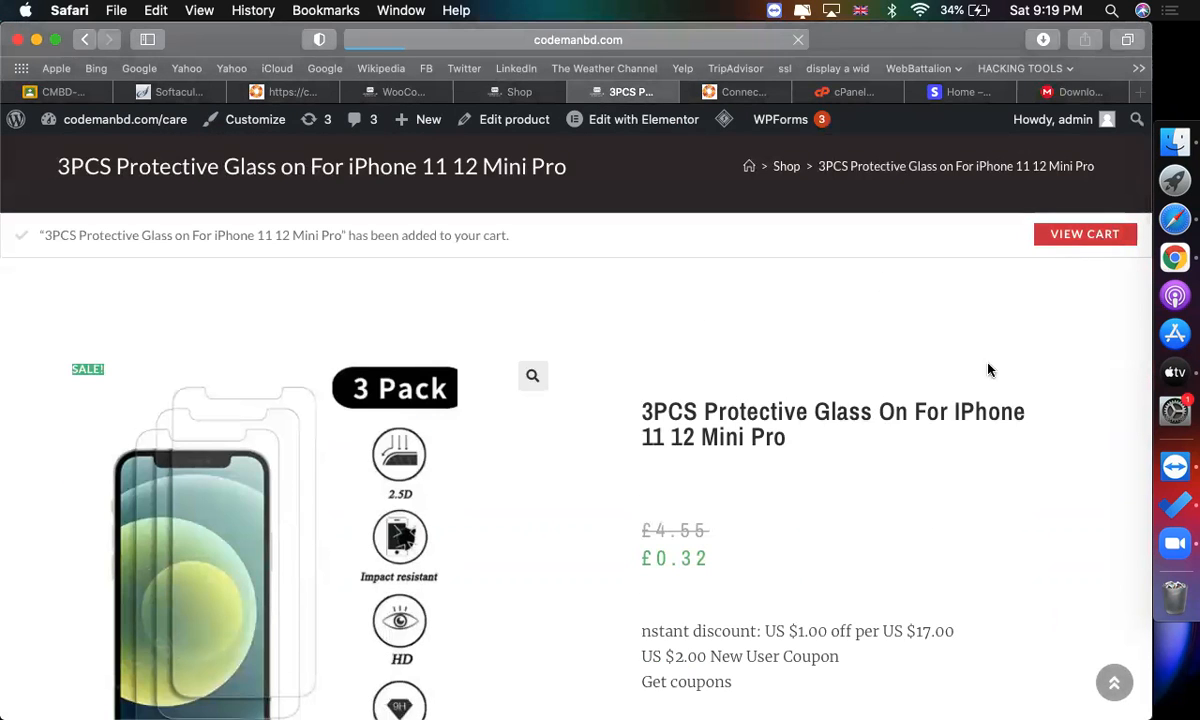
scroll(651, 455, down, 3)
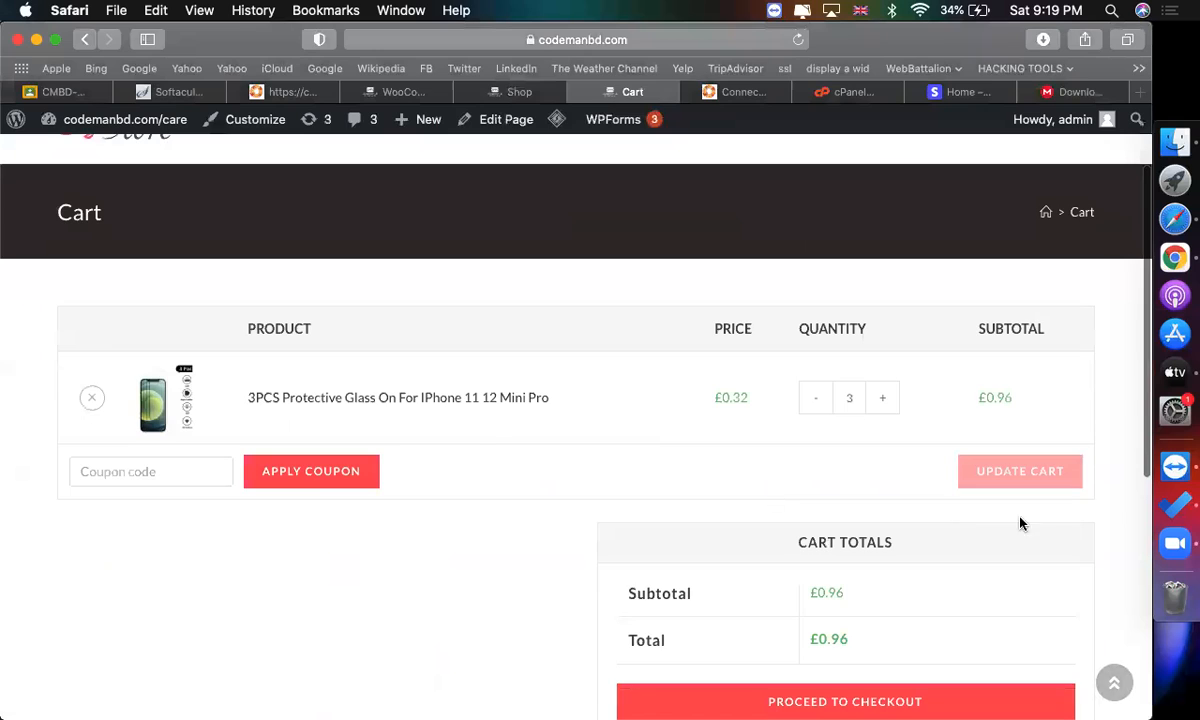
scroll(853, 600, down, 3)
click(826, 460)
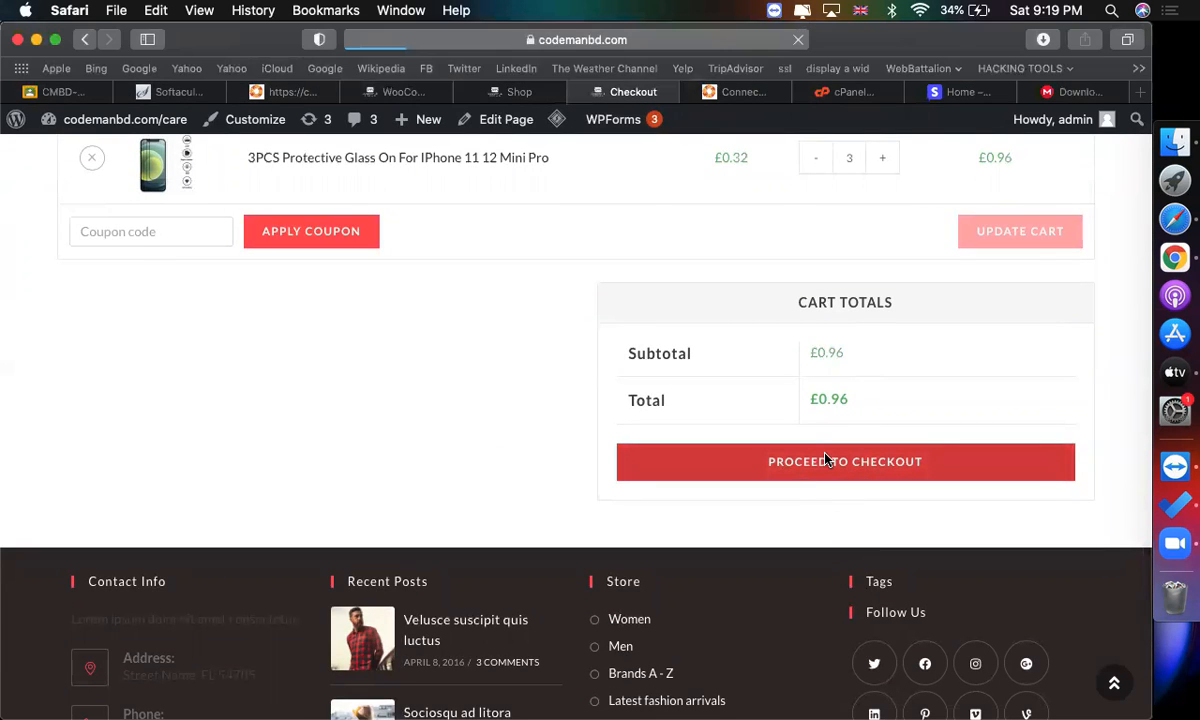
Choose Credit Card (Stripe) as the payment method on the checkout page.
scroll(826, 459, down, 5)
scroll(826, 459, down, 1)
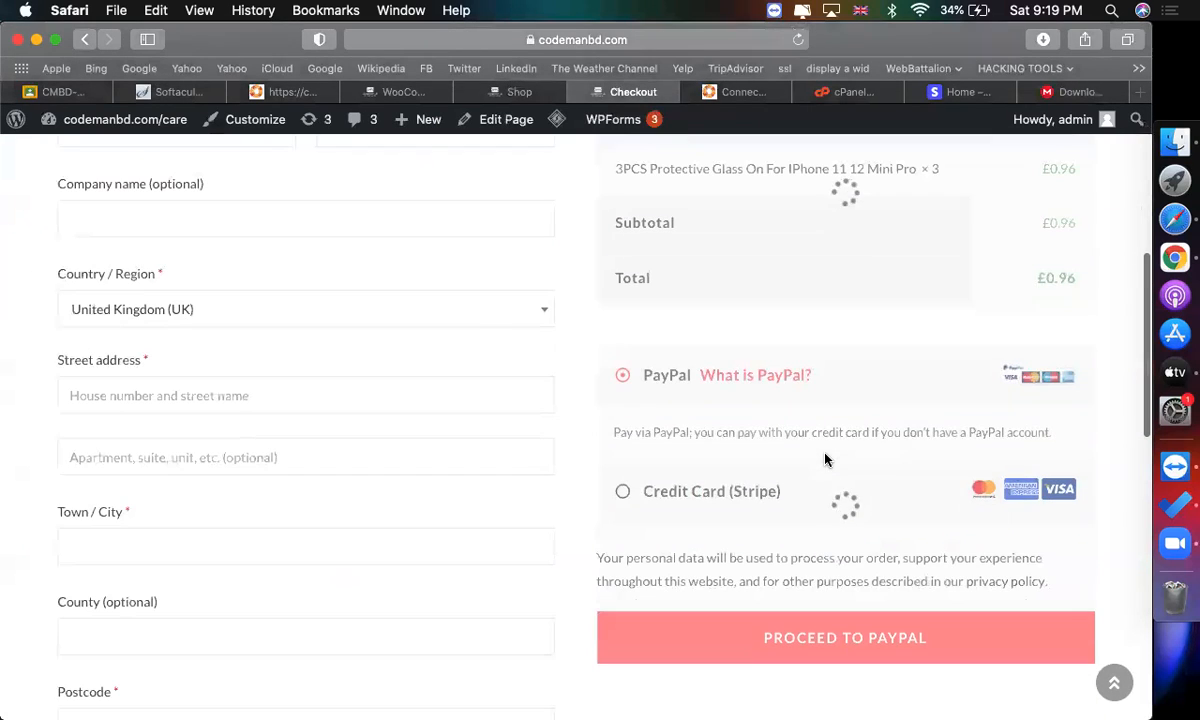
scroll(740, 397, up, 3)
scroll(740, 397, up, 1)
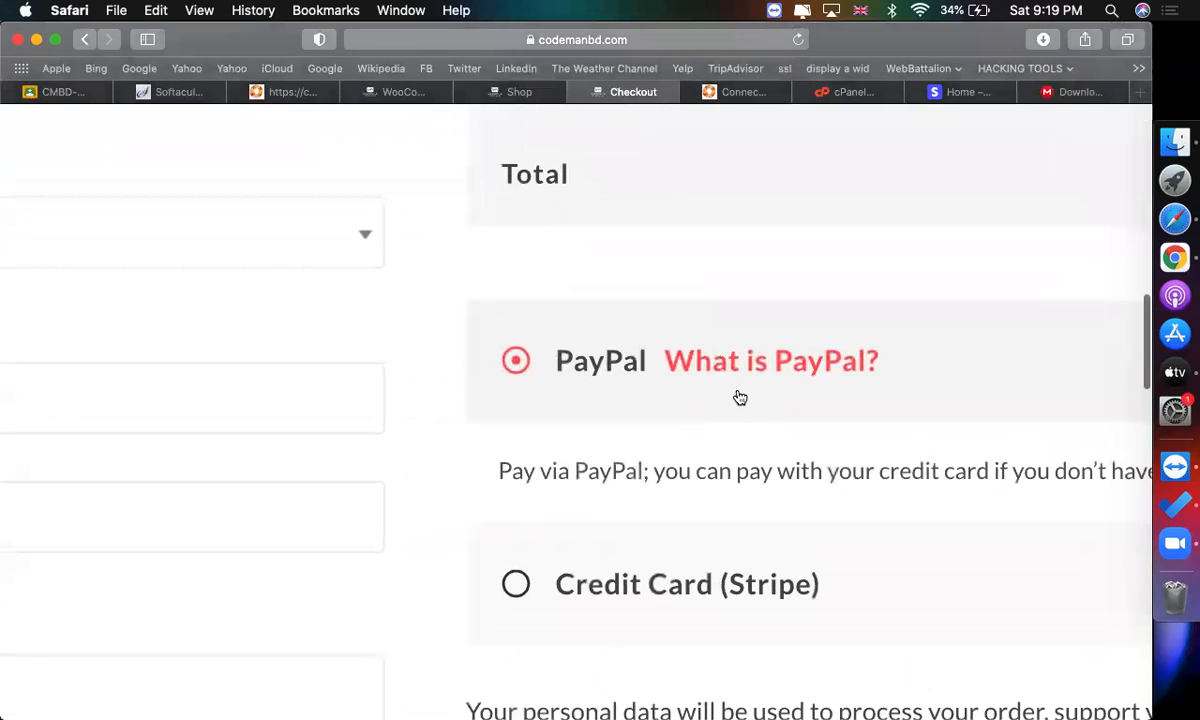
scroll(678, 568, down, 2)
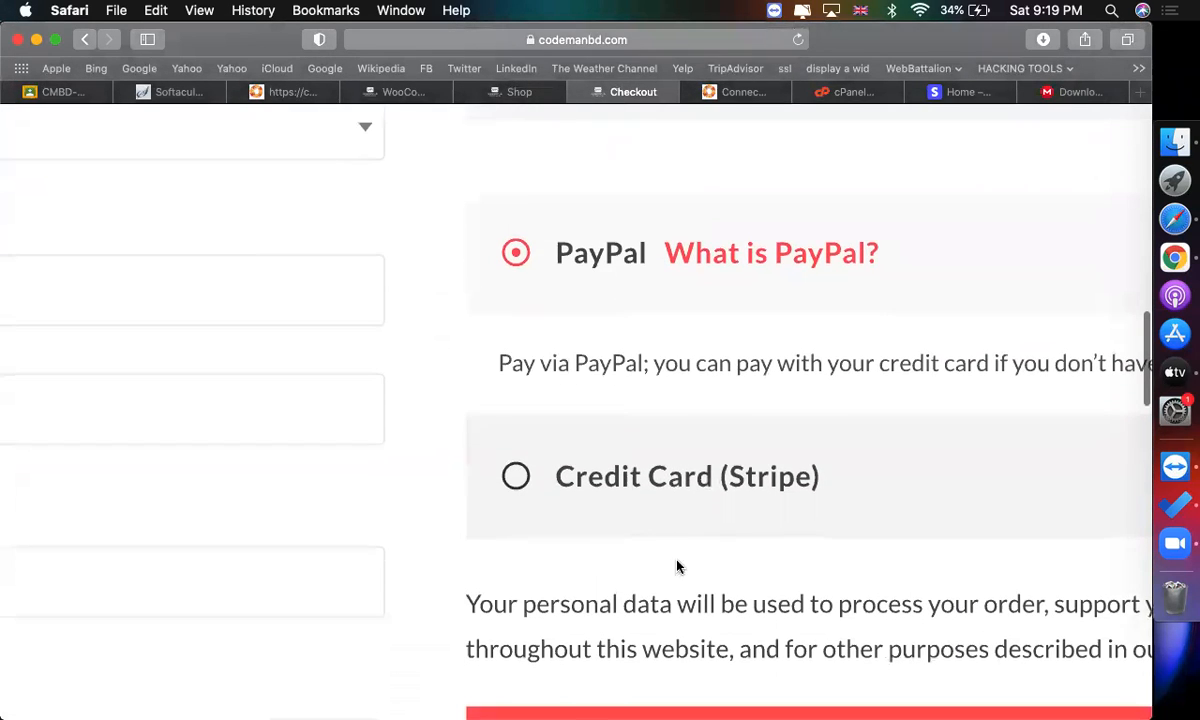
click(653, 478)
Examine the Stripe card number, expiry date and CVC fields on the checkout form.
scroll(648, 482, down, 2)
scroll(645, 481, down, 2)
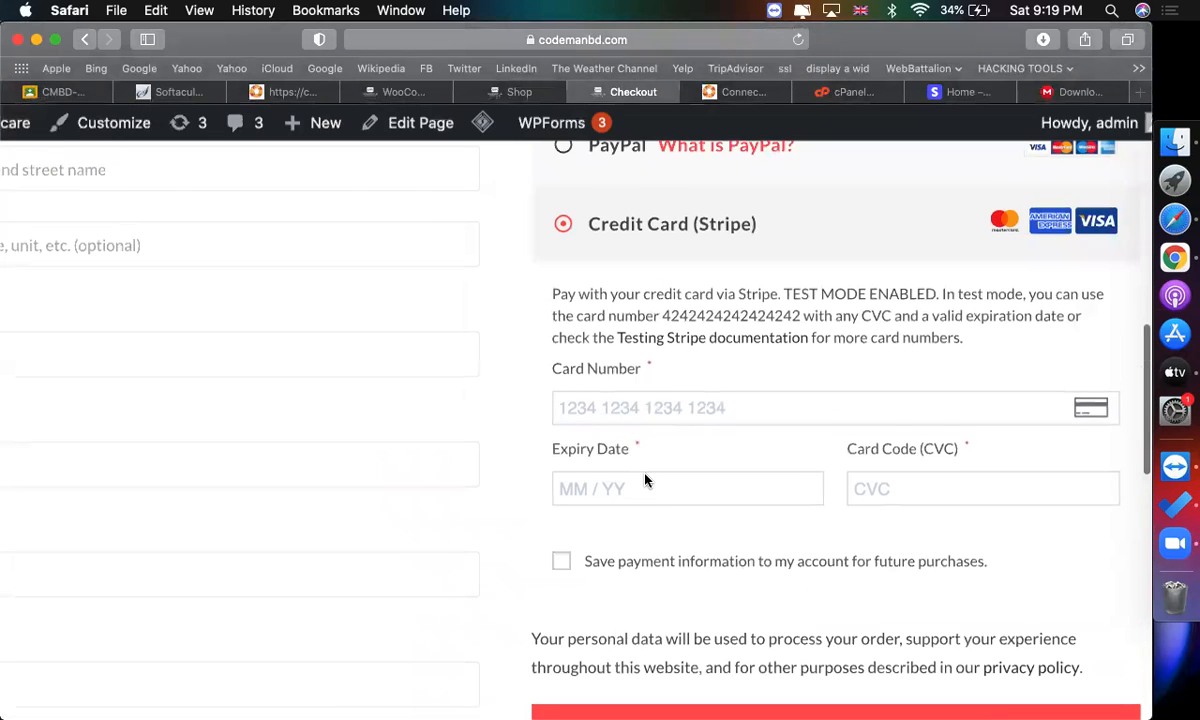
scroll(643, 481, down, 1)
click(610, 376)
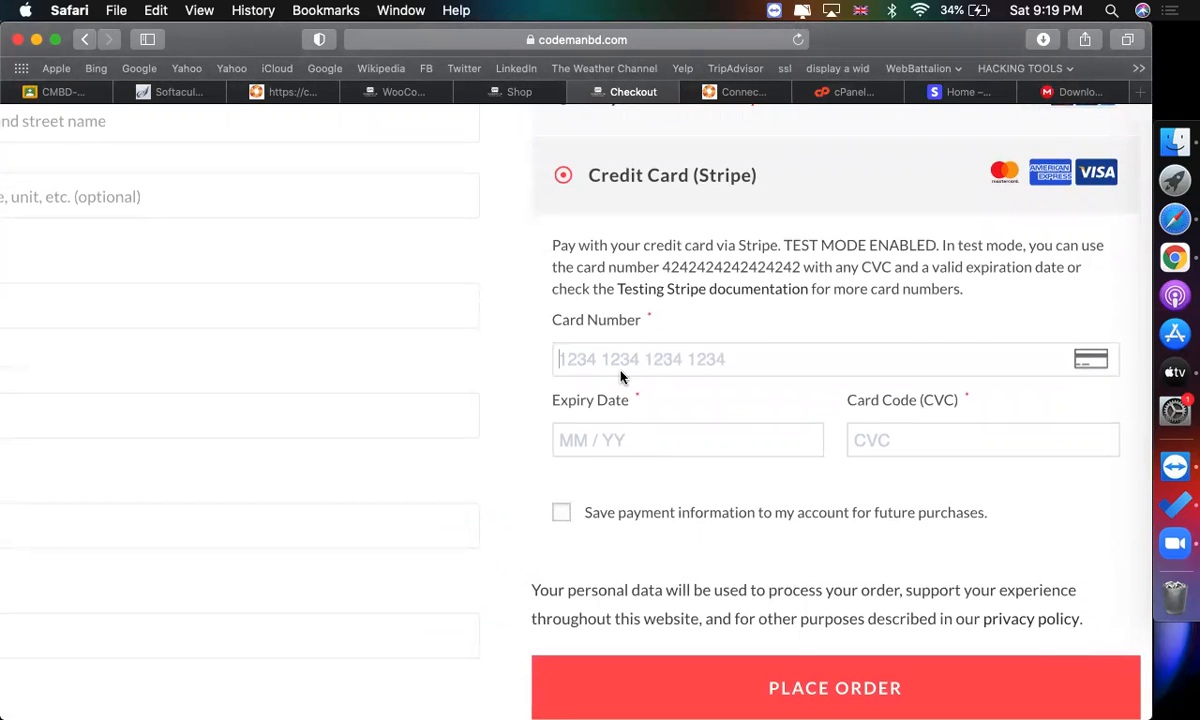
click(630, 443)
scroll(798, 431, up, 5)
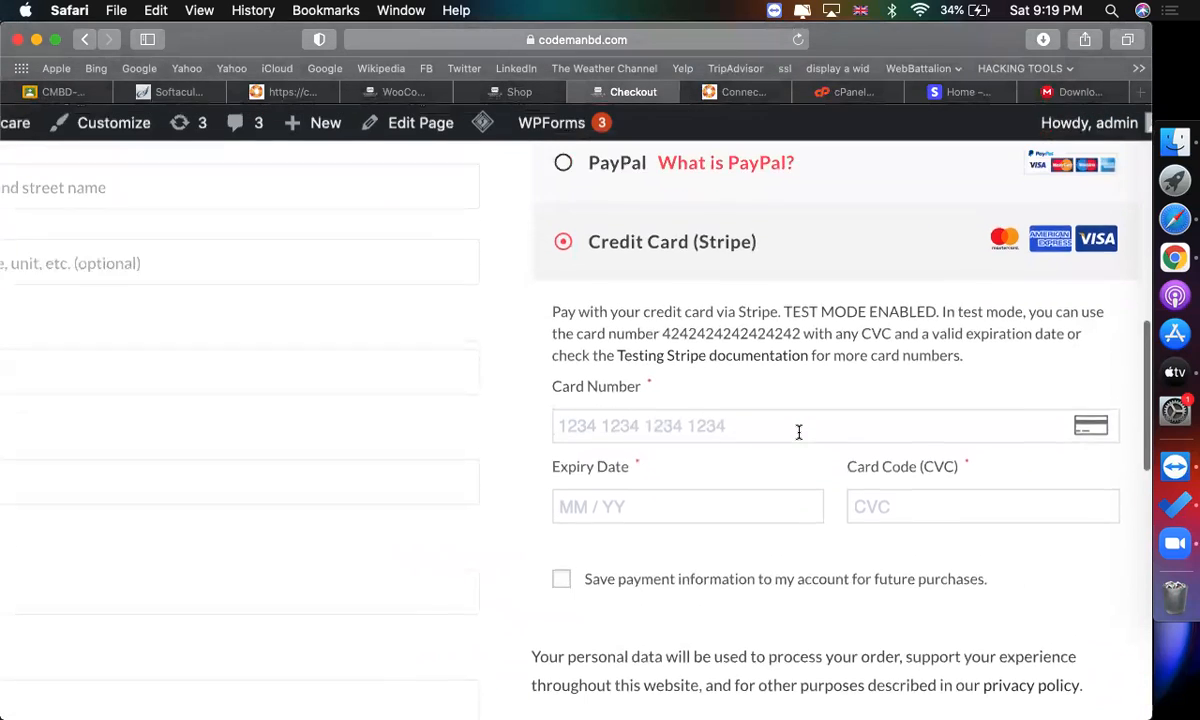
click(715, 345)
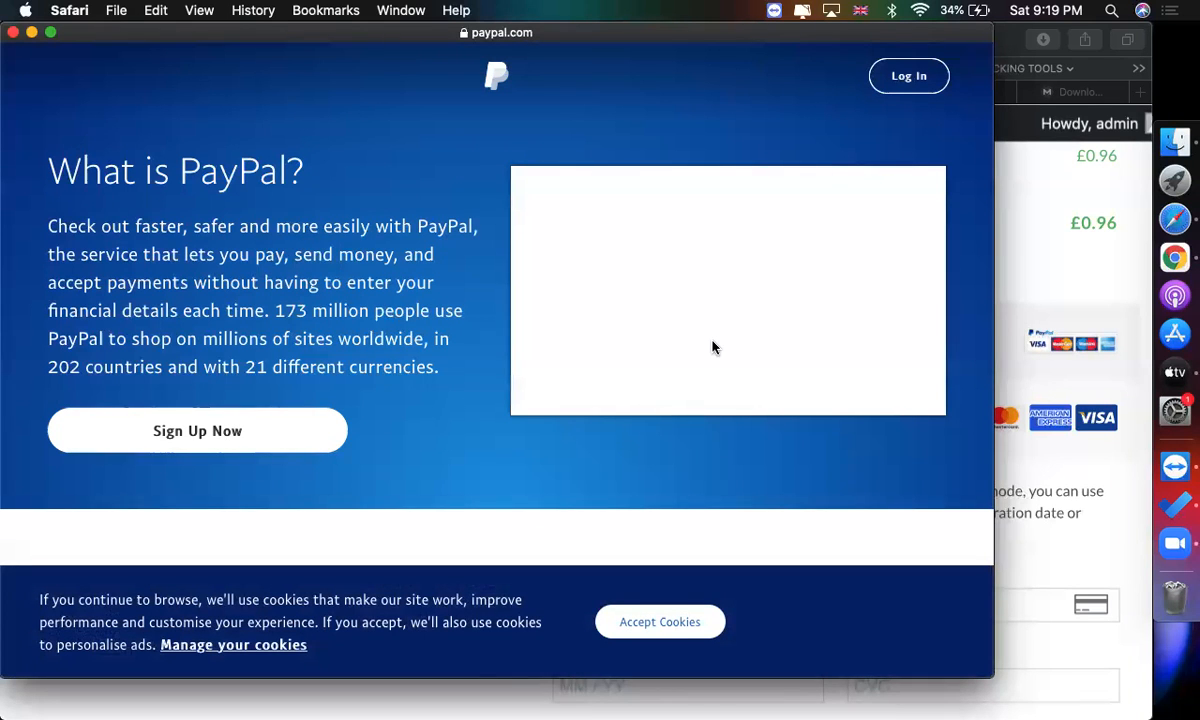
click(13, 34)
Go back to the cart page and select the coupon code field.
scroll(611, 350, up, 10)
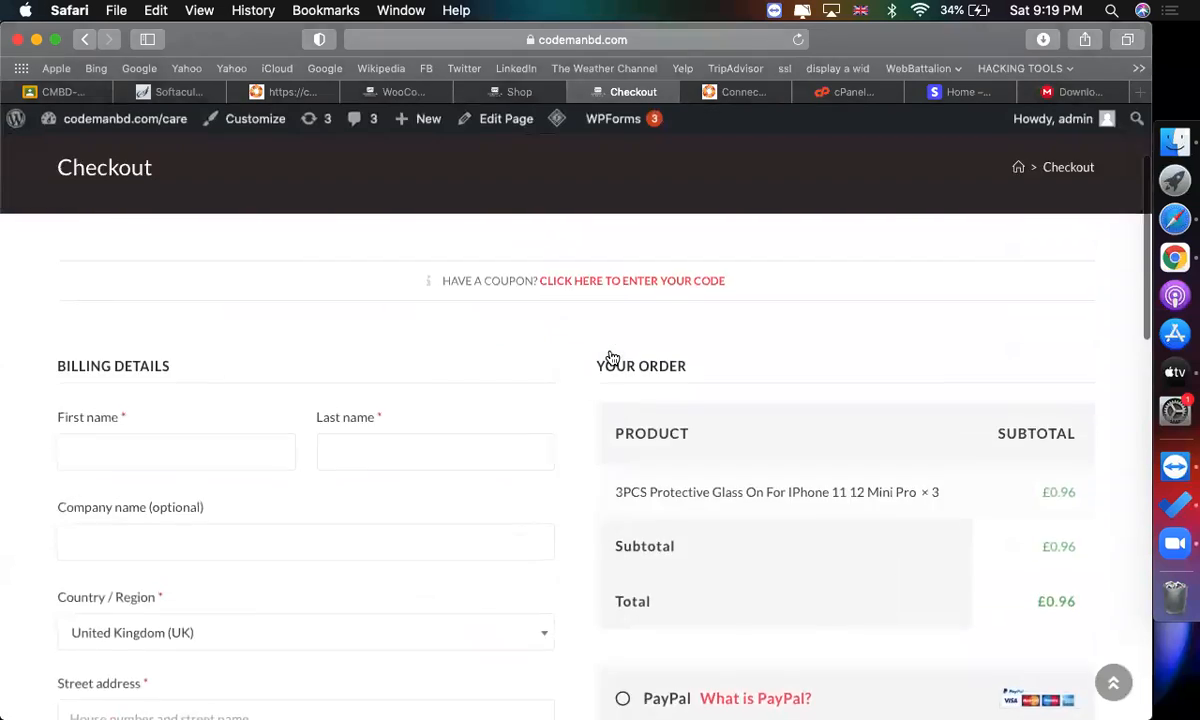
click(88, 40)
scroll(999, 430, up, 4)
click(188, 417)
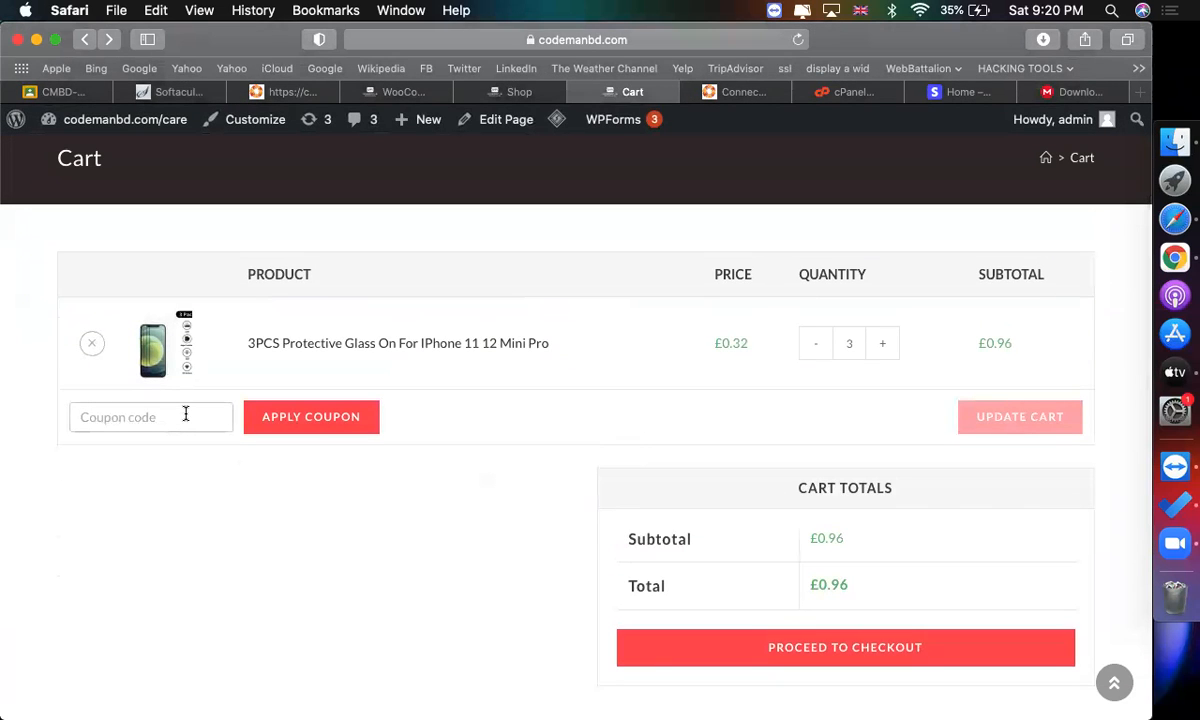
Open the Add new coupon page from the Coupons section of the WordPress admin.
click(390, 91)
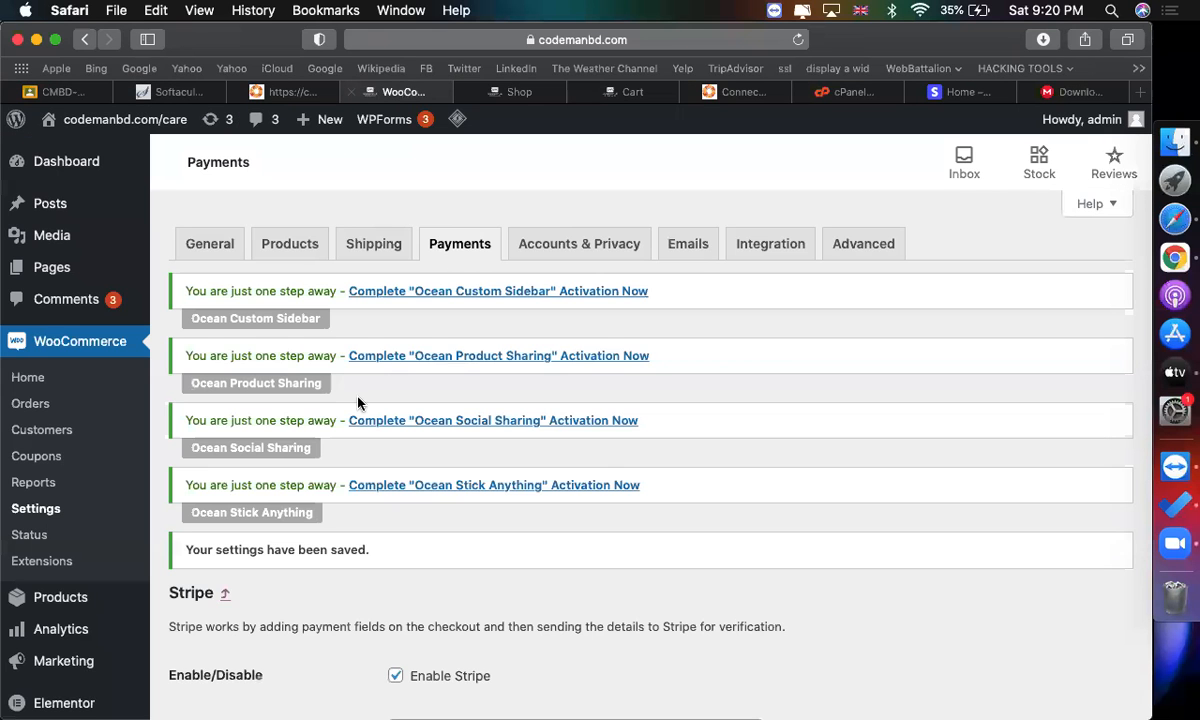
click(37, 462)
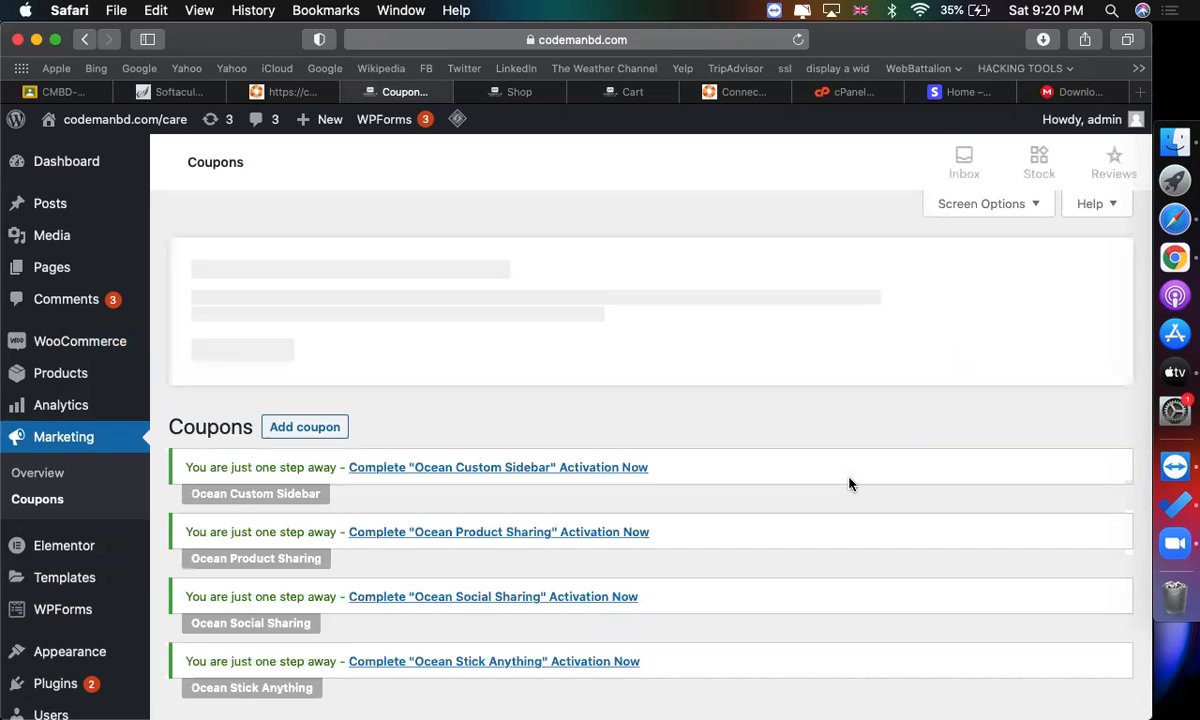
scroll(849, 484, down, 2)
click(531, 440)
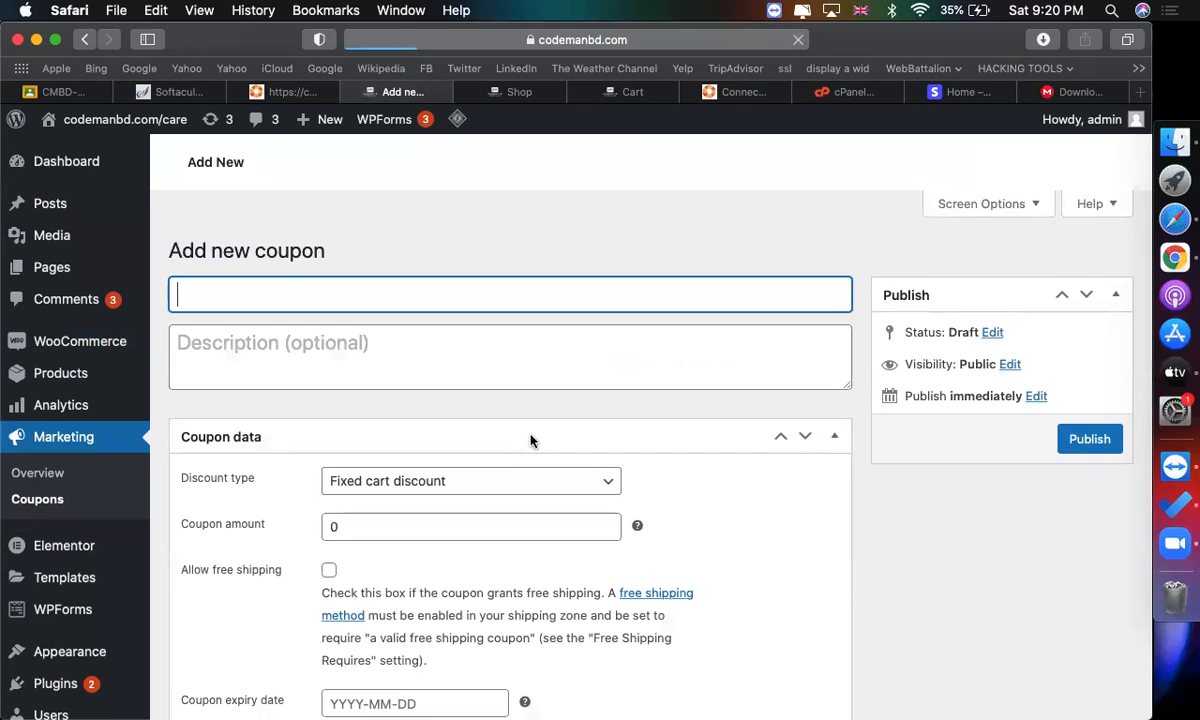
Enter WINTER_2021 as the new coupon's code and select it for copying.
text(Winter)
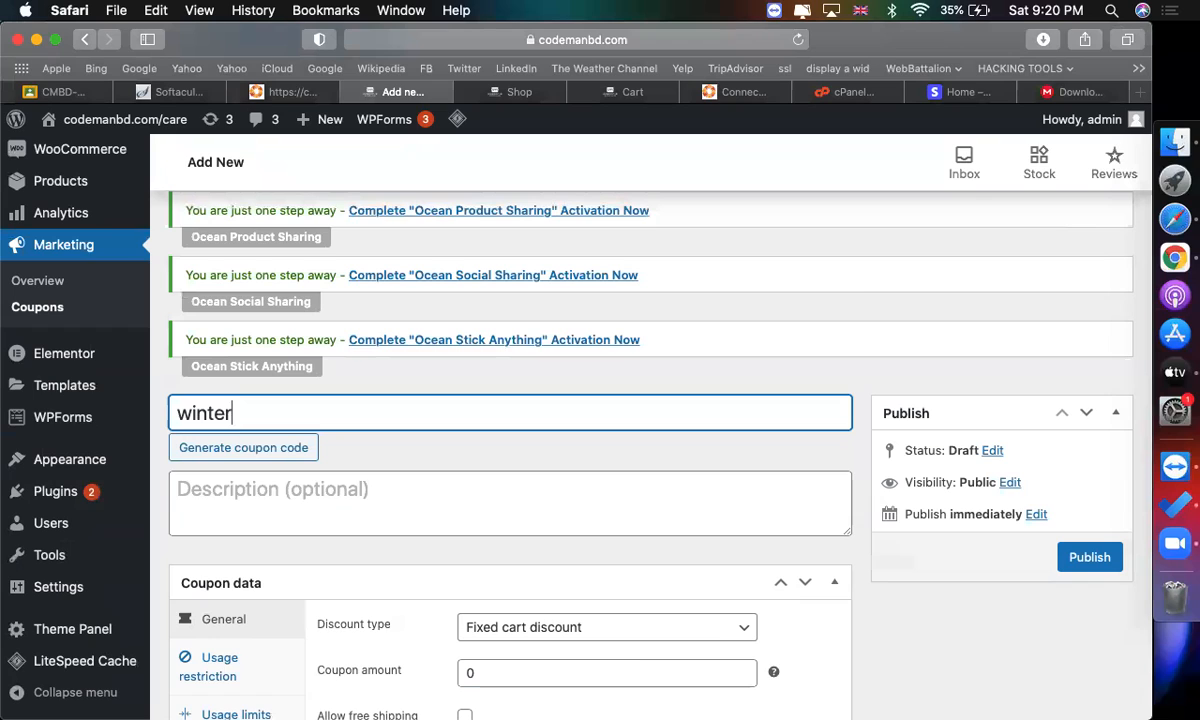
text(_2021)
key(super+a)
key(Left)
key(shift+Right)
key(shift+Right)
key(shift+Right)
key(shift+Right)
key(shift+Right)
key(shift+Right)
text(WINTER)
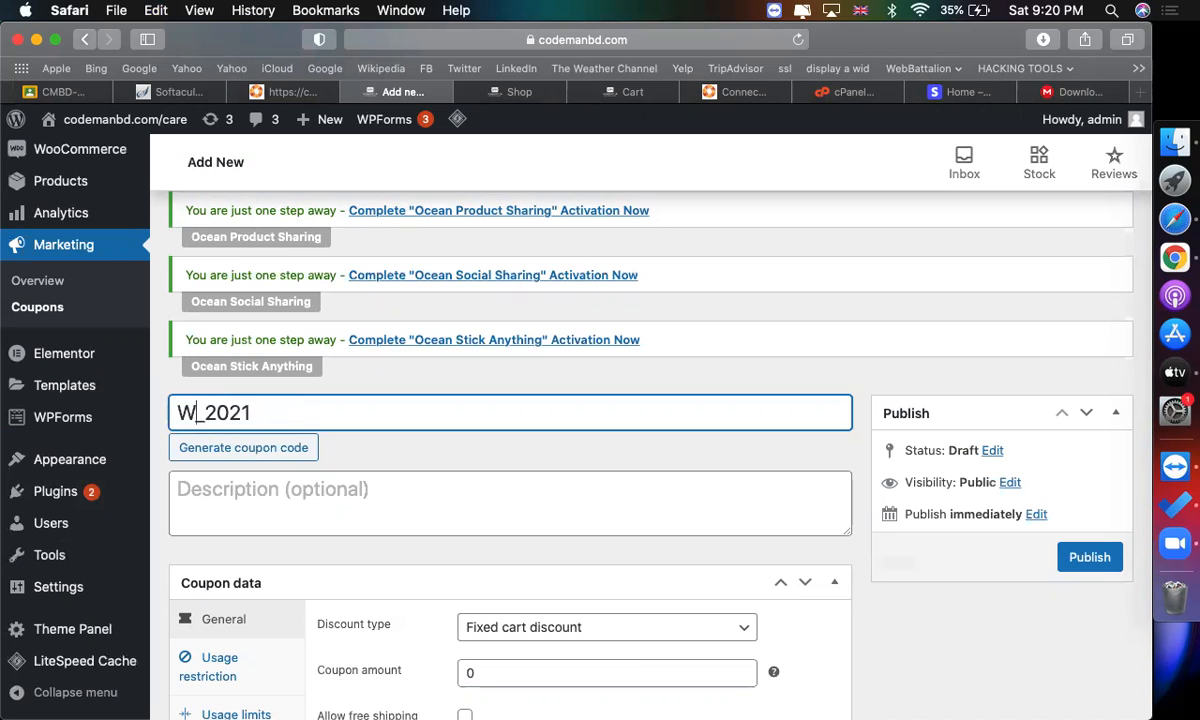
key(super+a)
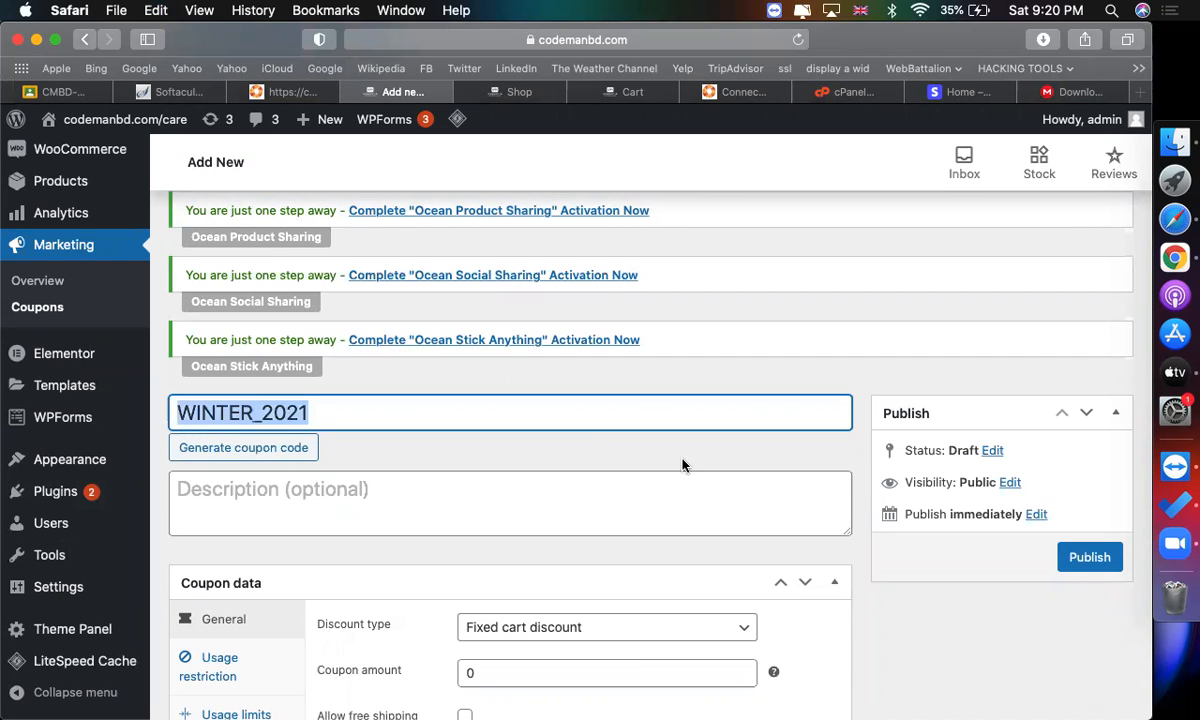
Set the discount type to Percentage discount and the coupon amount to 10.
scroll(683, 463, down, 4)
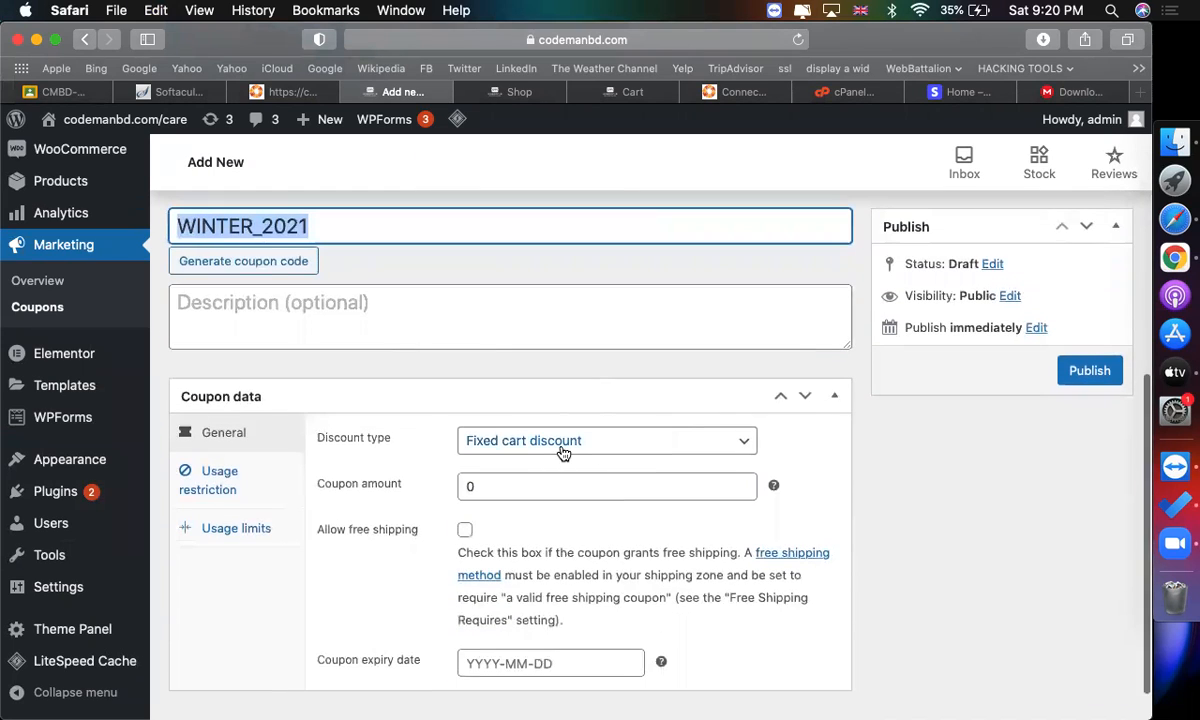
scroll(562, 450, down, 1)
scroll(560, 445, up, 5)
click(528, 368)
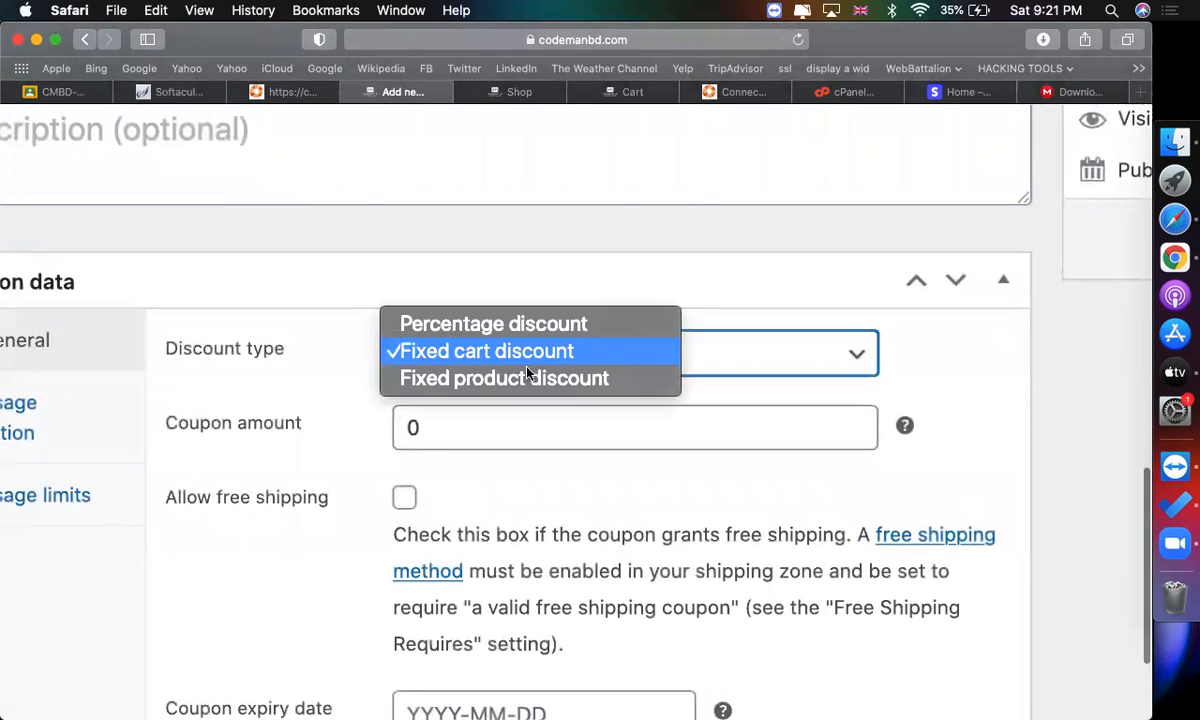
click(493, 323)
click(493, 416)
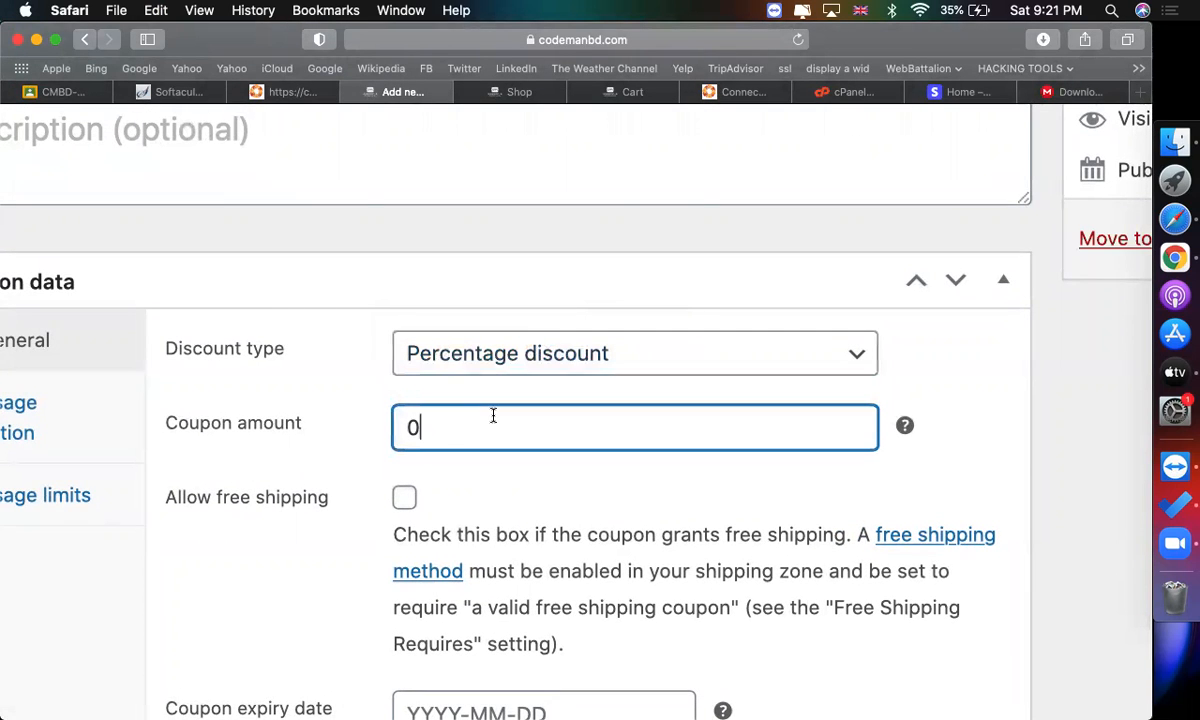
key(Left)
text(1)
click(461, 358)
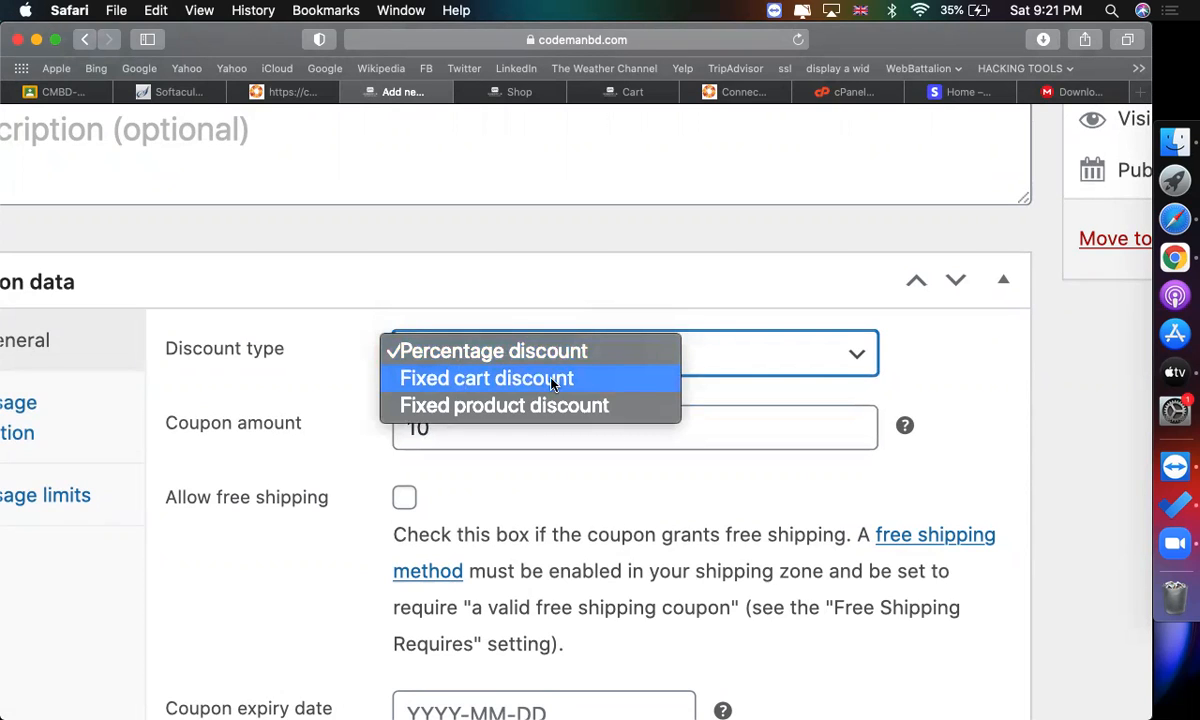
click(549, 415)
click(533, 405)
double_click(525, 423)
click(460, 350)
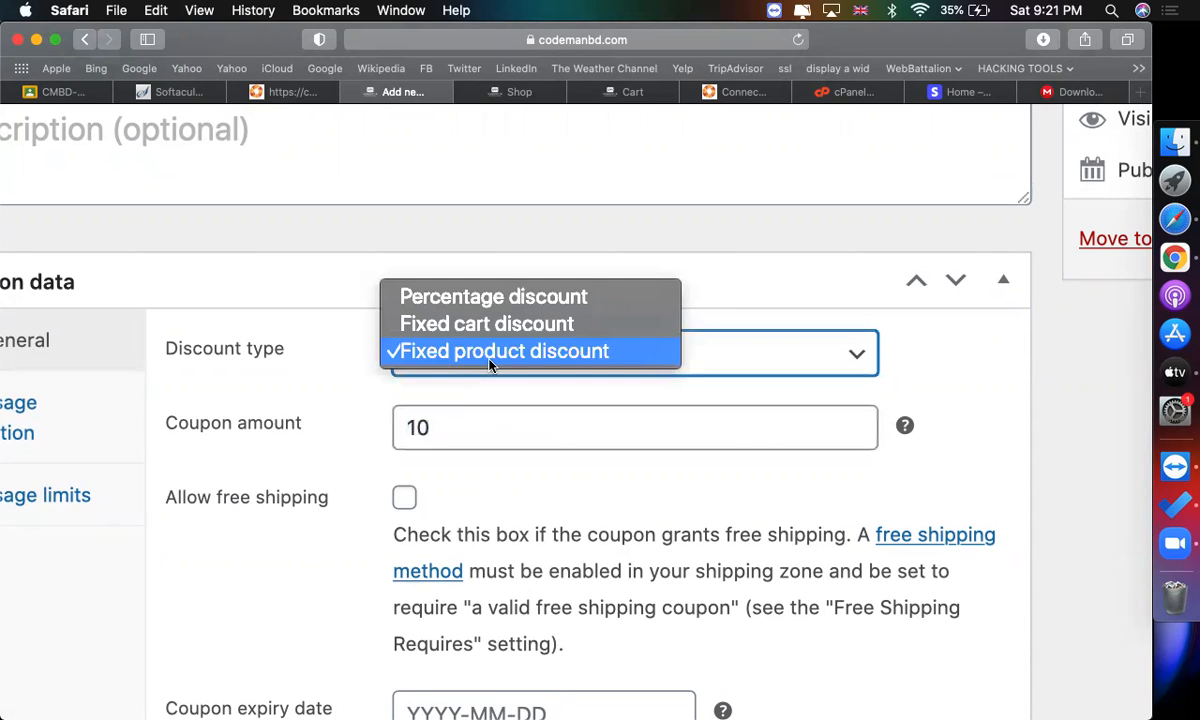
click(465, 300)
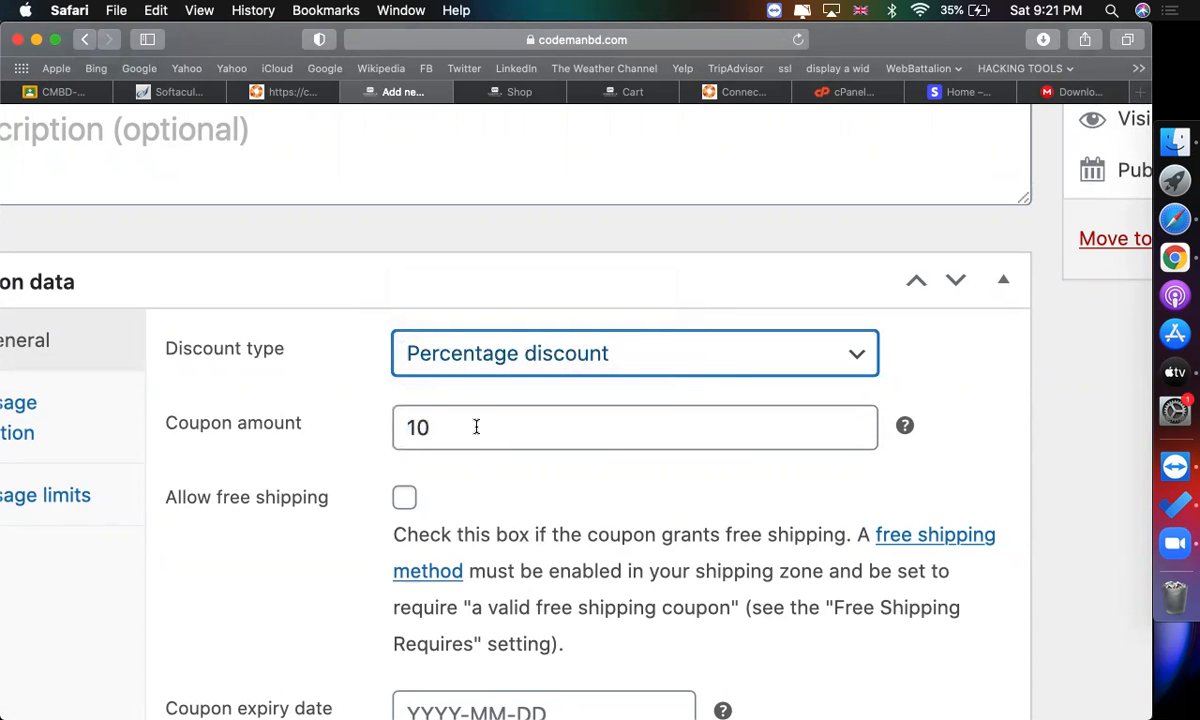
Set the coupon expiry date to 2021-01-31.
scroll(476, 427, down, 2)
scroll(477, 427, down, 2)
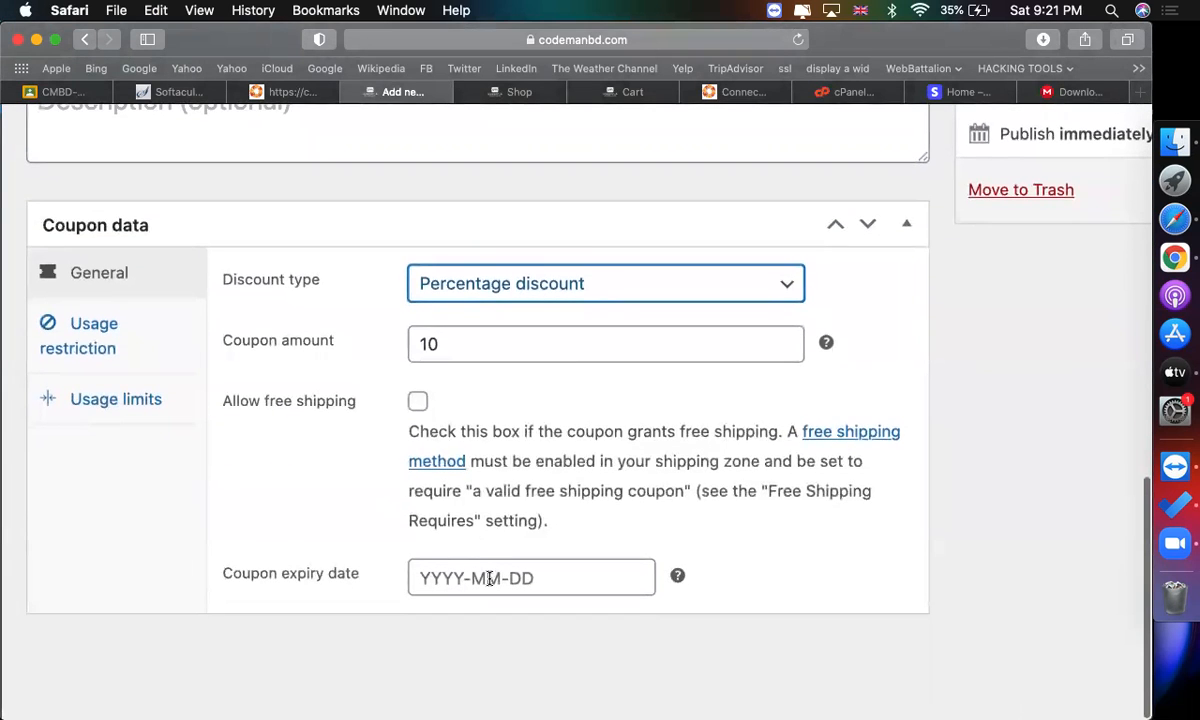
click(490, 578)
scroll(490, 578, down, 4)
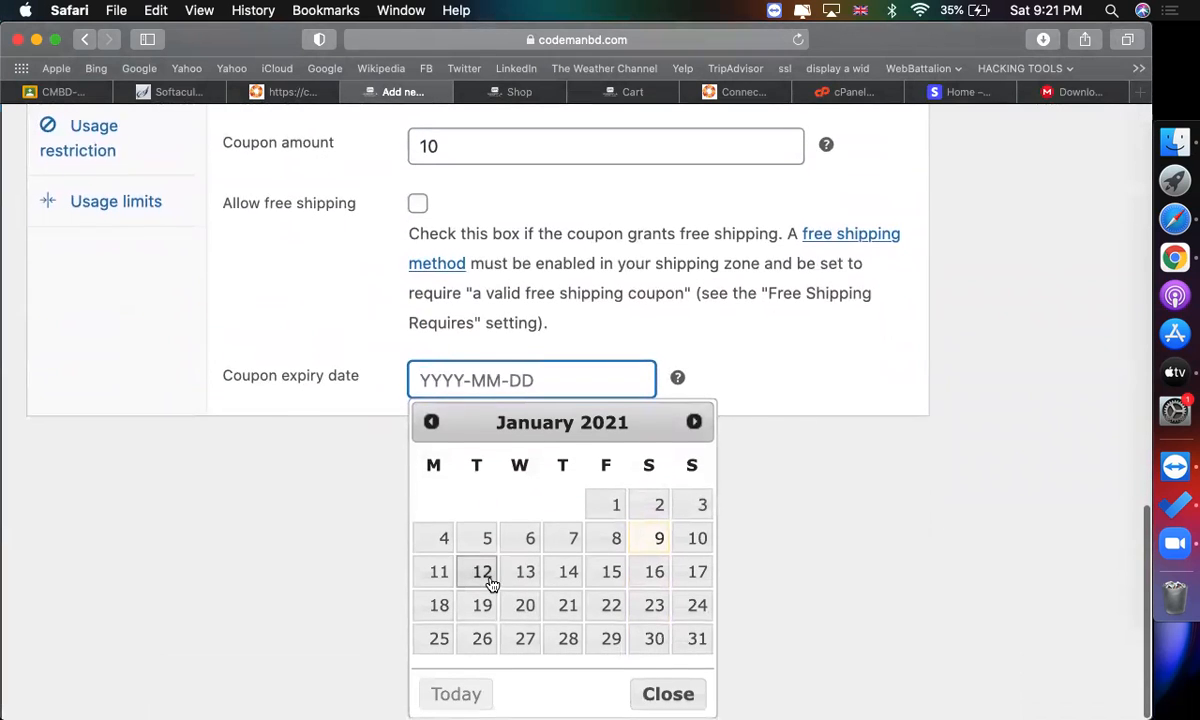
click(700, 645)
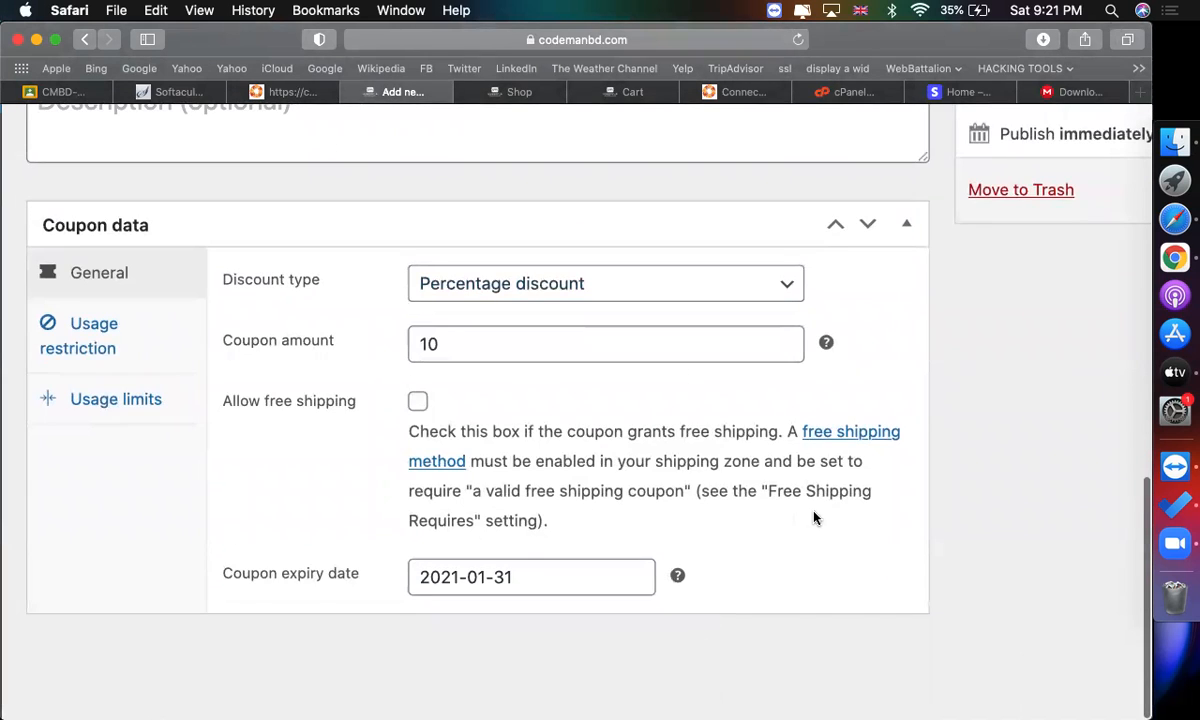
Under usage limits, set usage limit per coupon to 10, limit usage to 1 item, and usage limit per user to 1.
scroll(297, 445, down, 3)
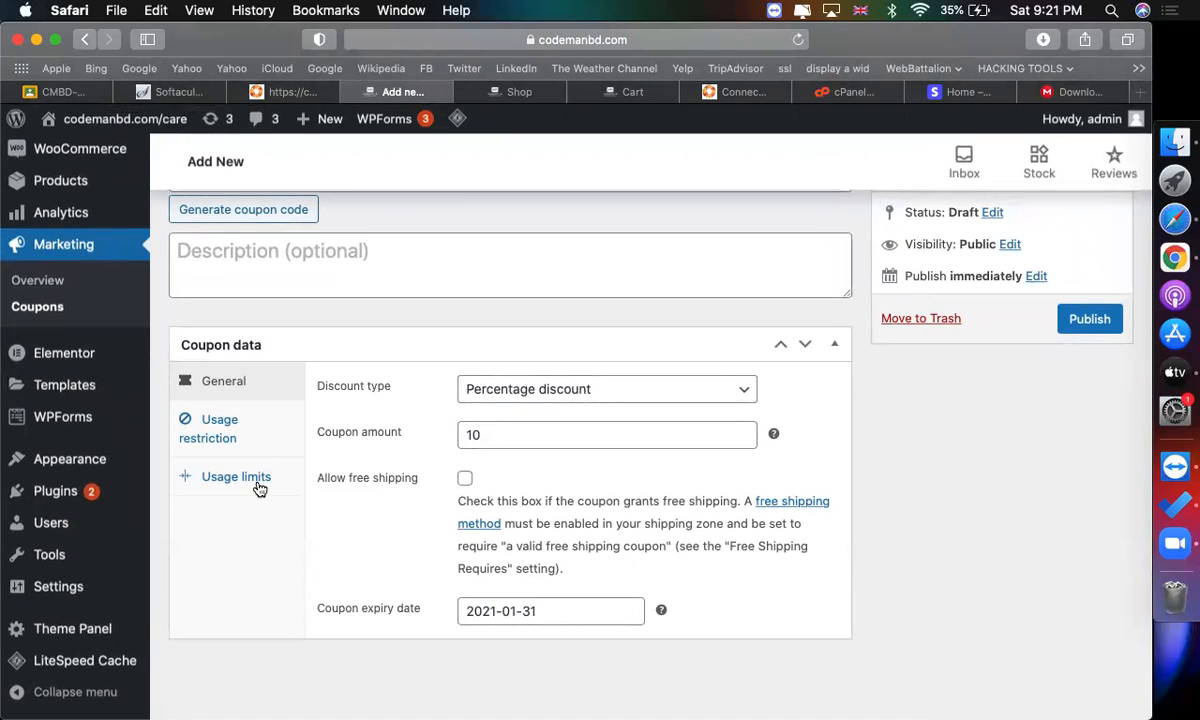
click(254, 479)
scroll(638, 440, down, 1)
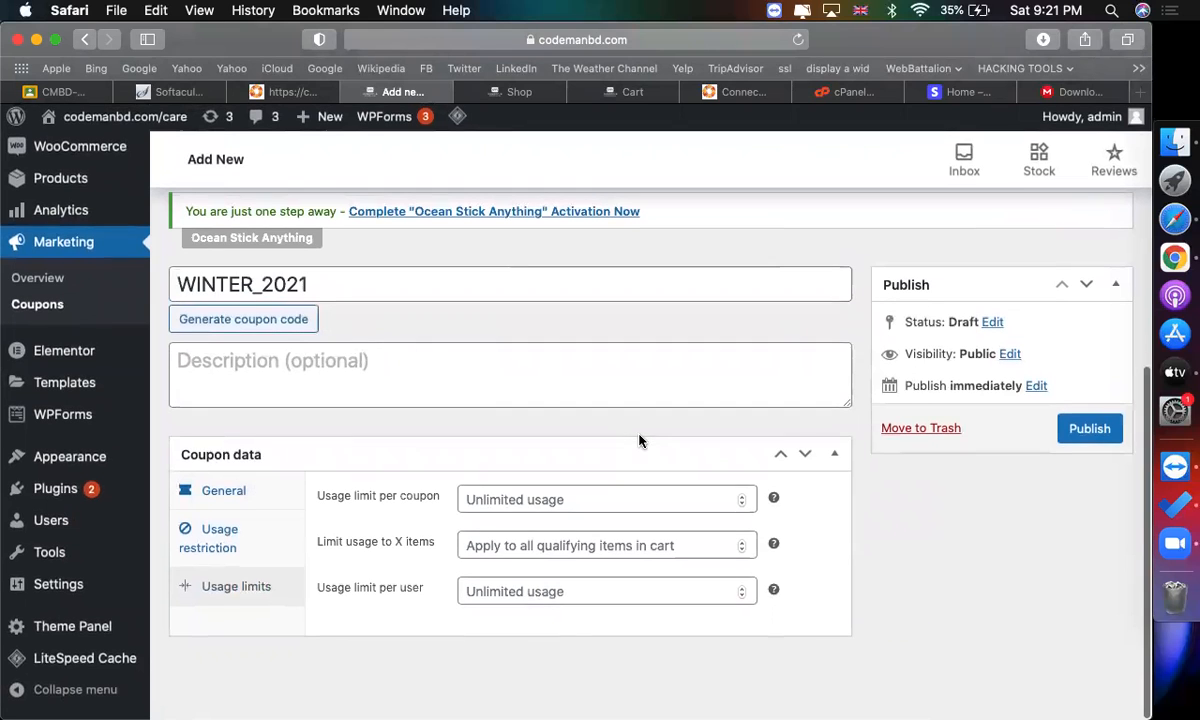
scroll(519, 496, up, 5)
scroll(519, 496, down, 3)
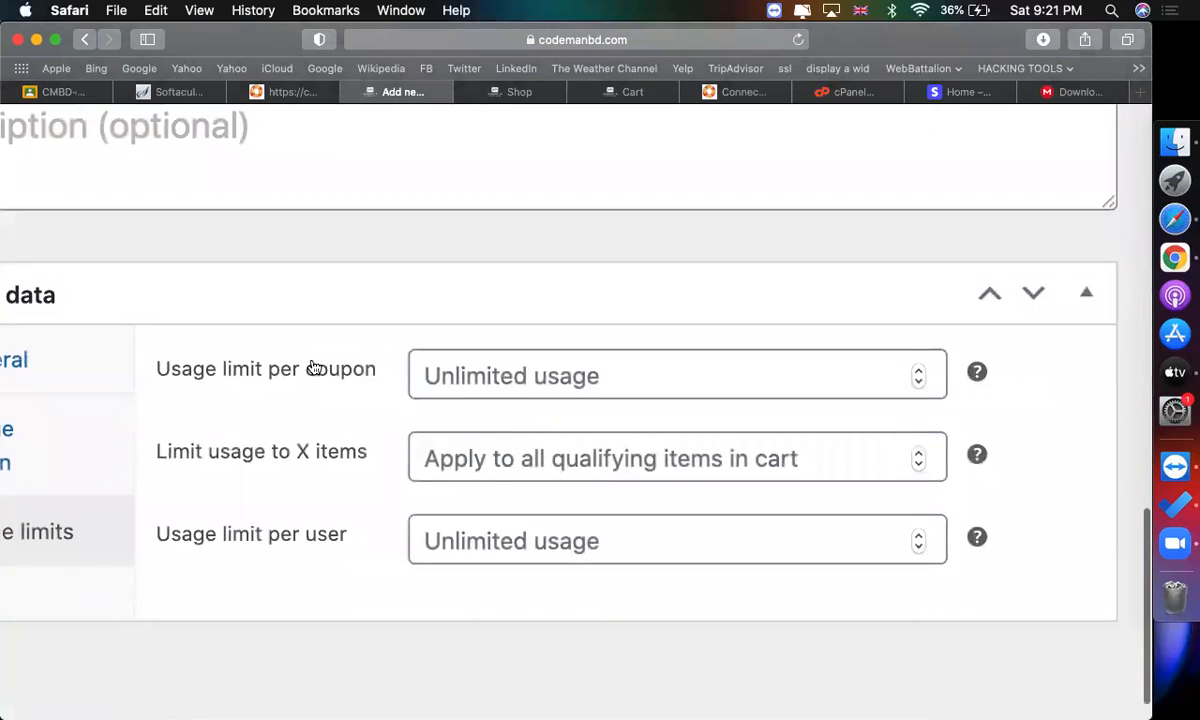
click(511, 377)
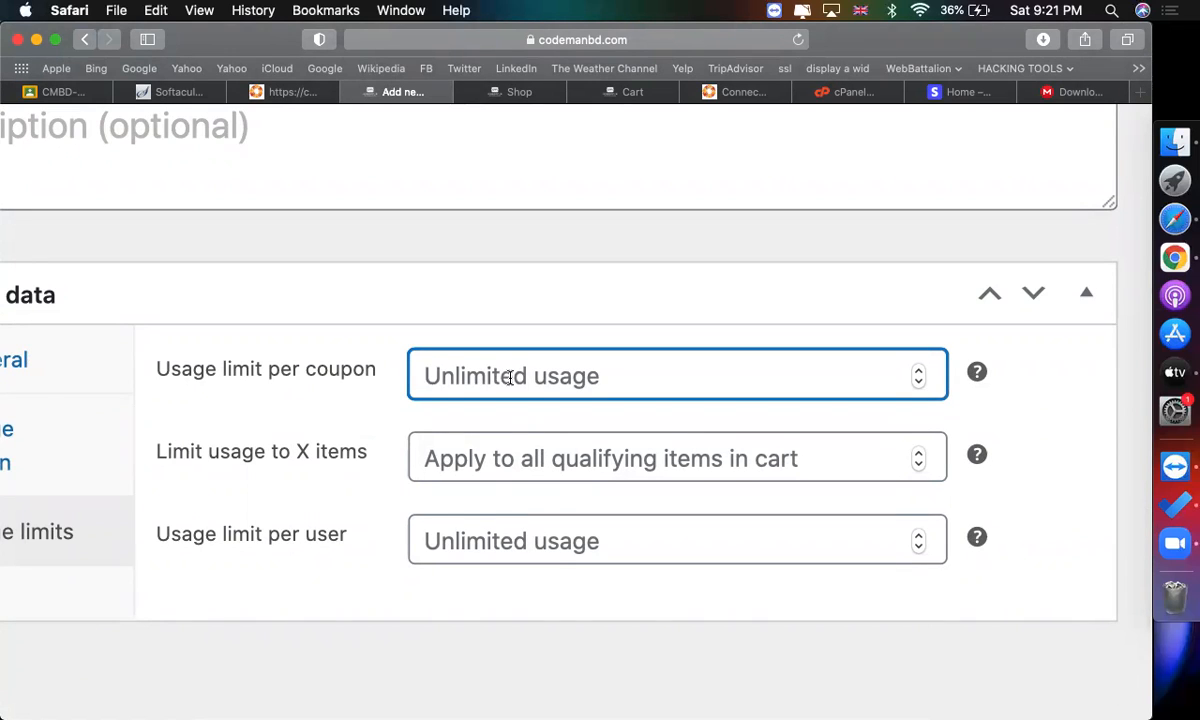
text(10)
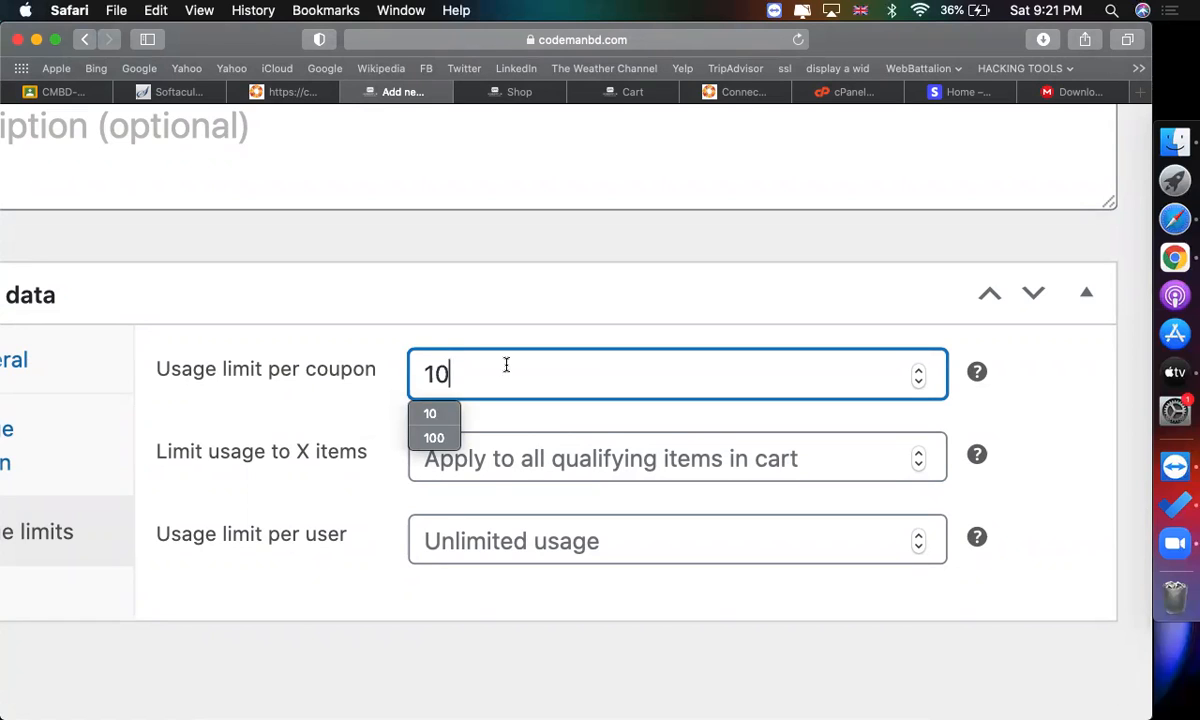
key(Tab)
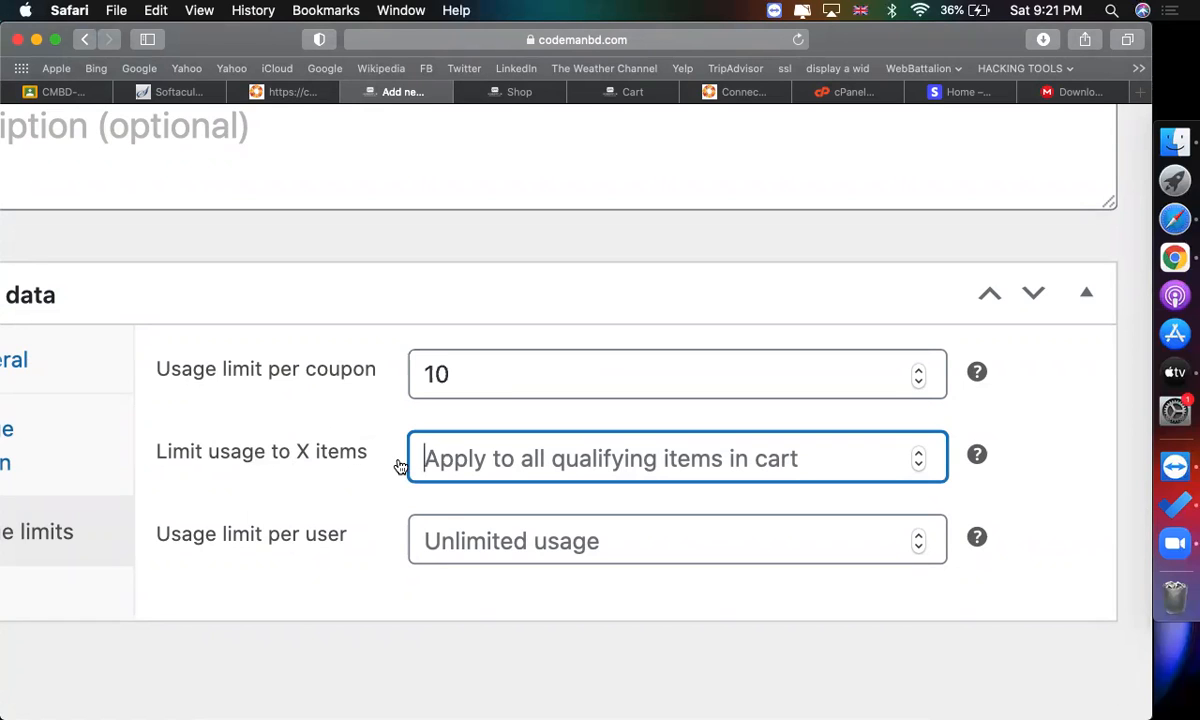
text(1)
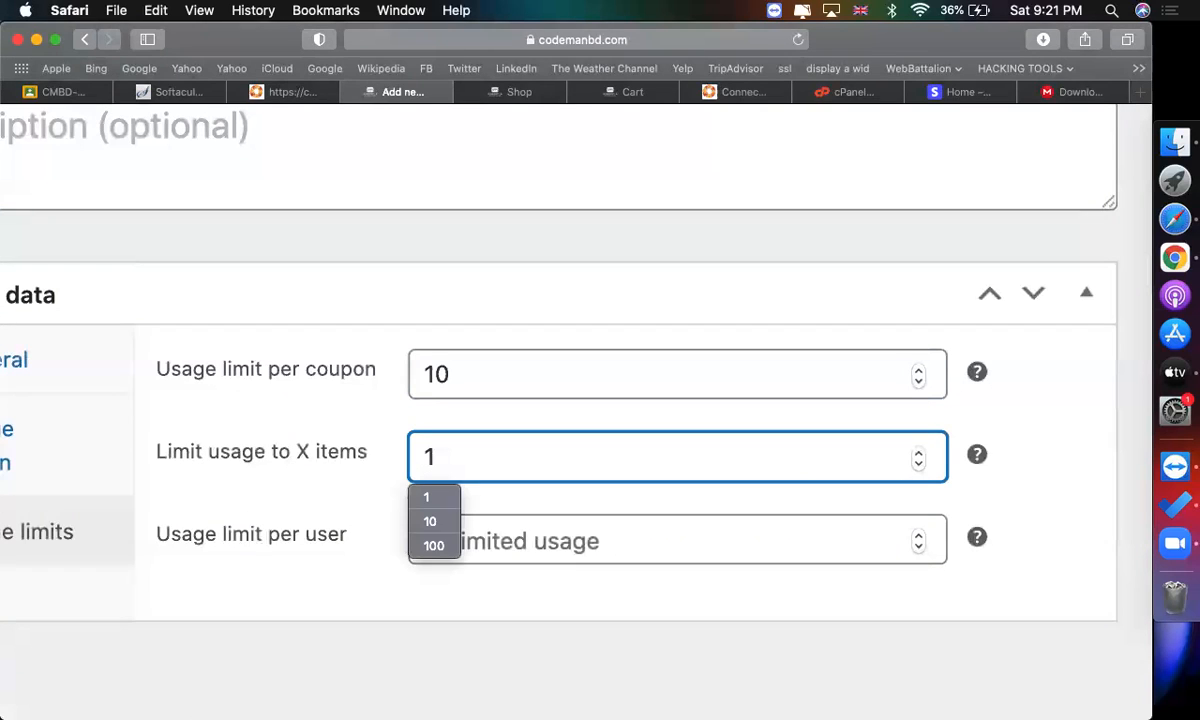
click(495, 535)
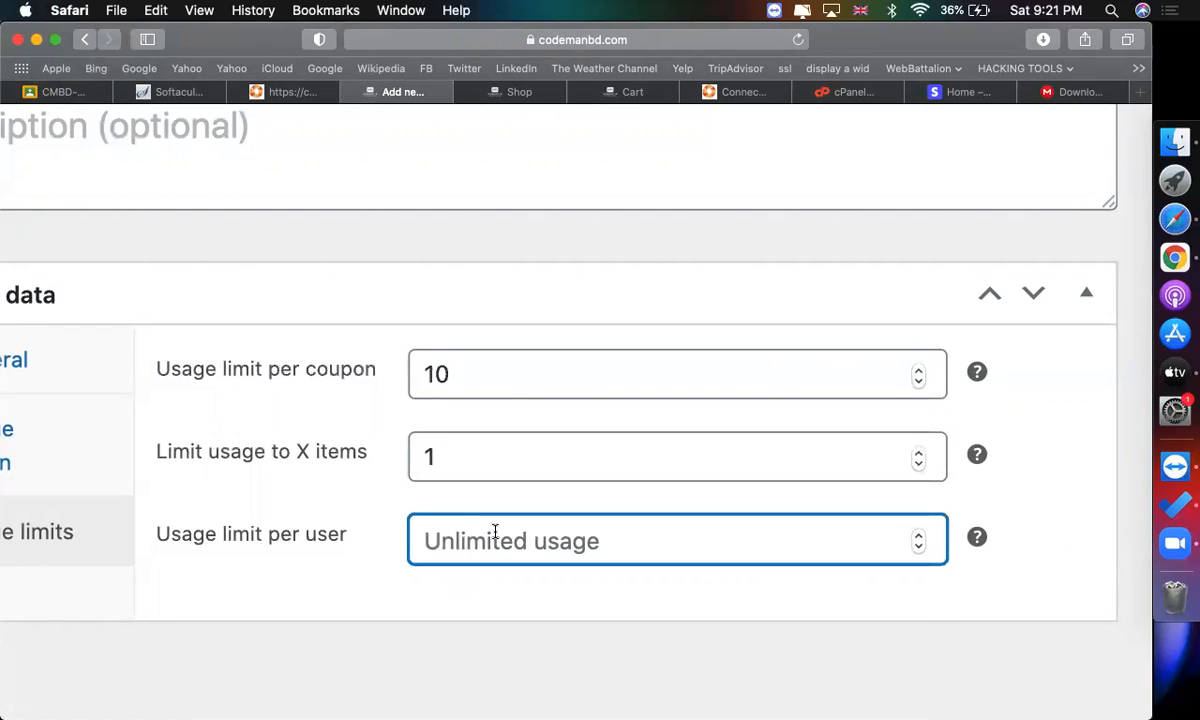
text(1)
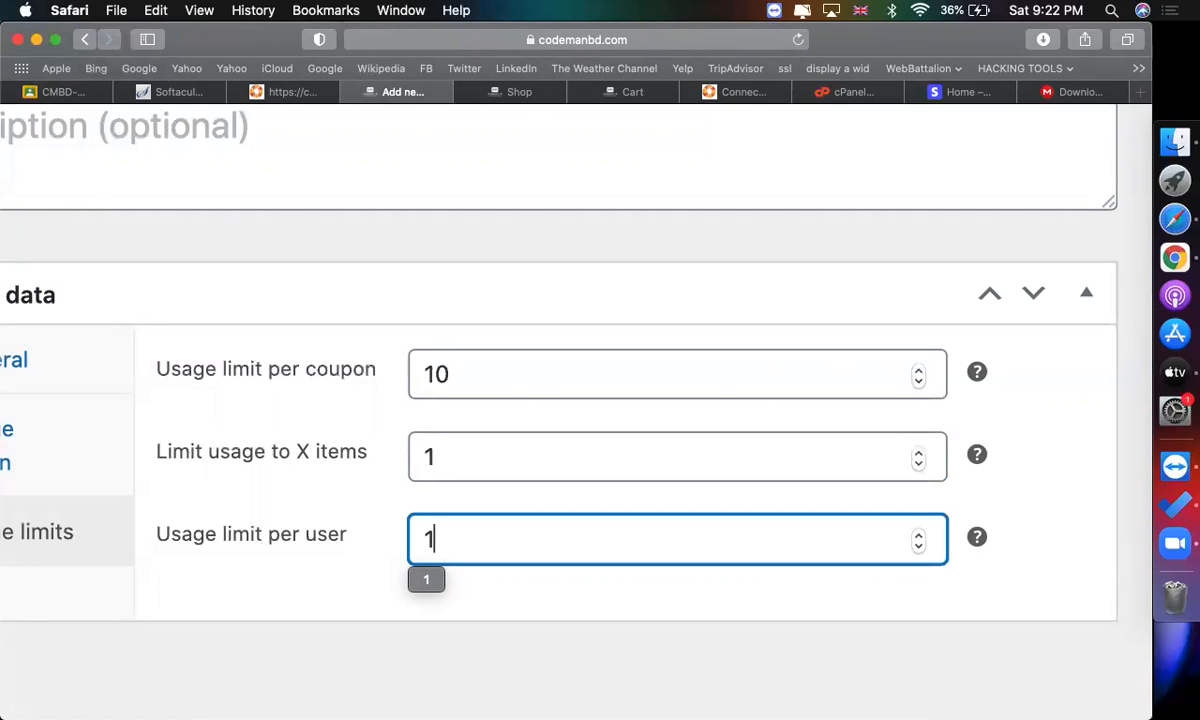
Publish the WINTER_2021 coupon.
key(super+minus)
key(super+minus)
key(super+minus)
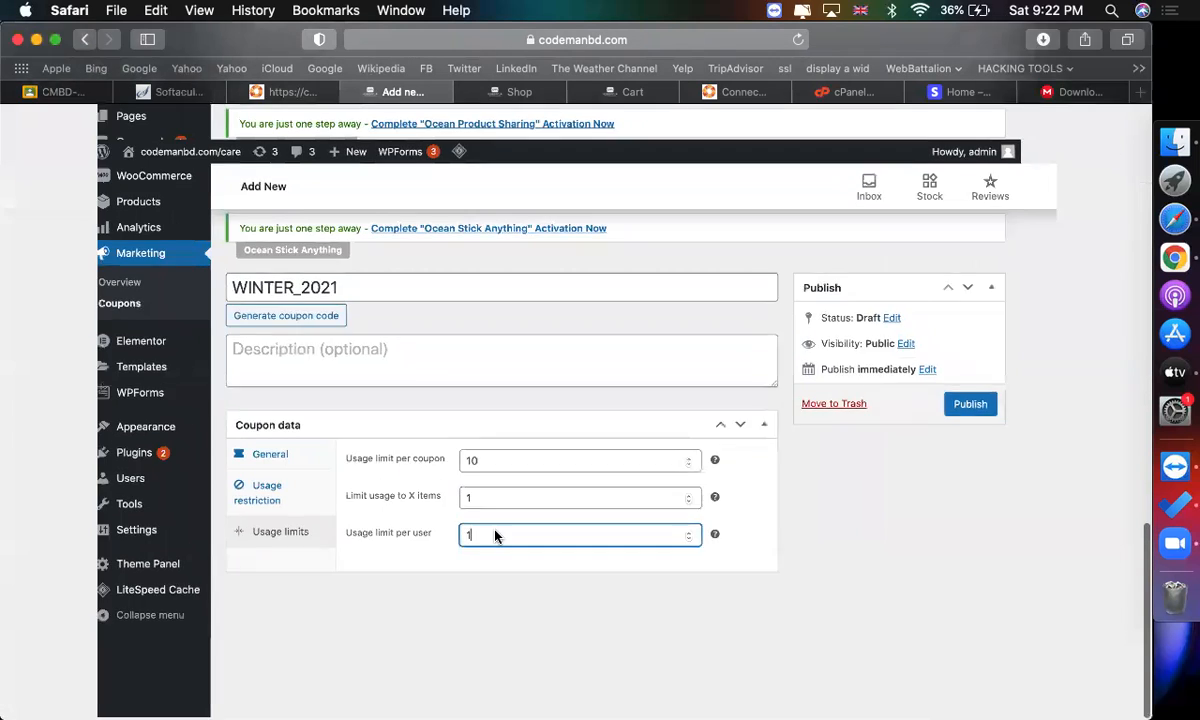
click(1097, 432)
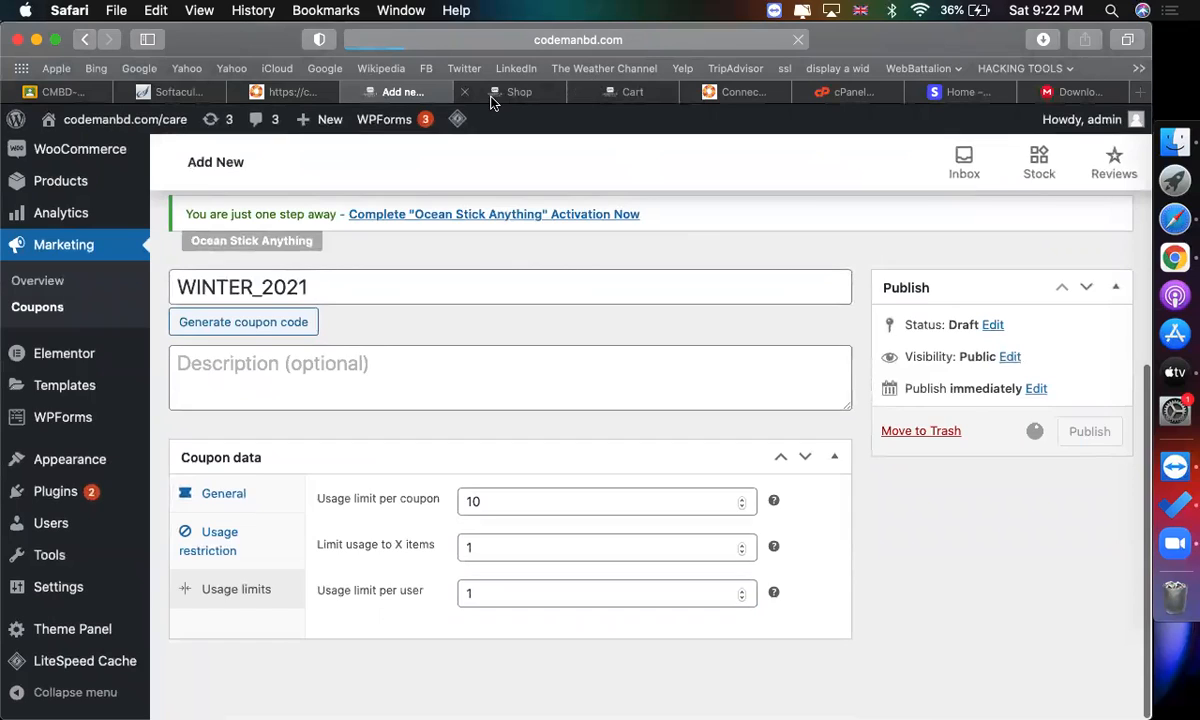
Reload the cart page in its tab and apply the WINTER_2021 coupon code.
click(491, 97)
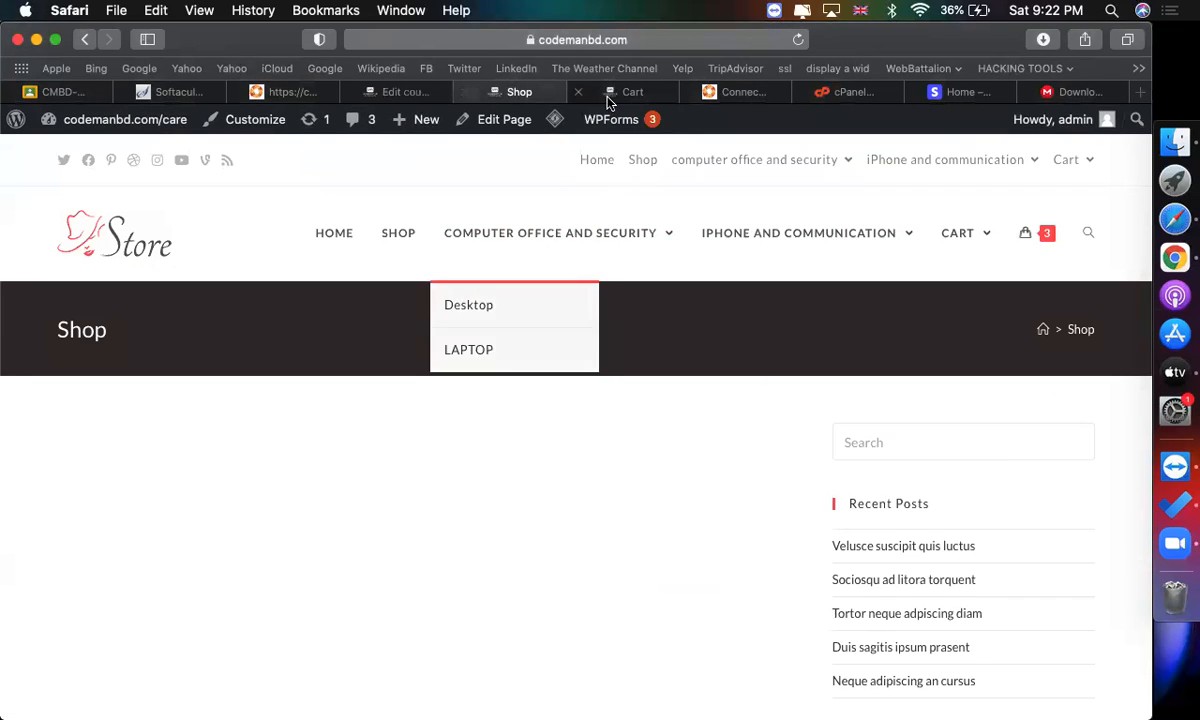
click(607, 92)
scroll(541, 356, up, 5)
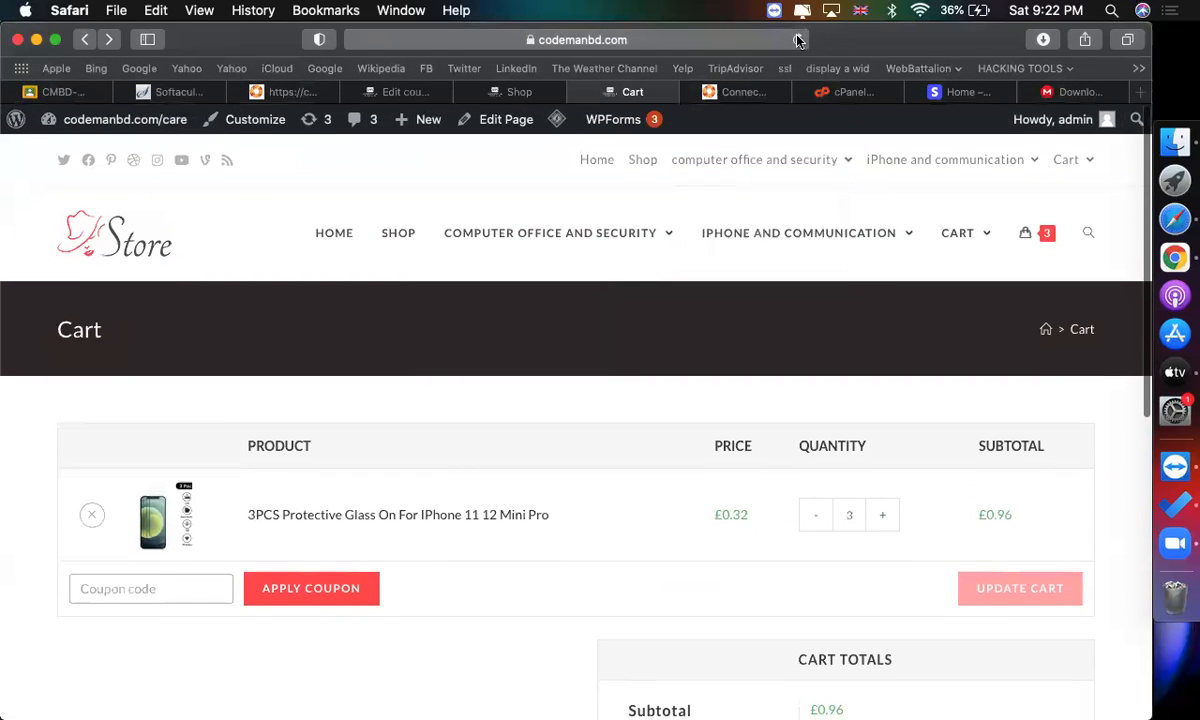
click(798, 40)
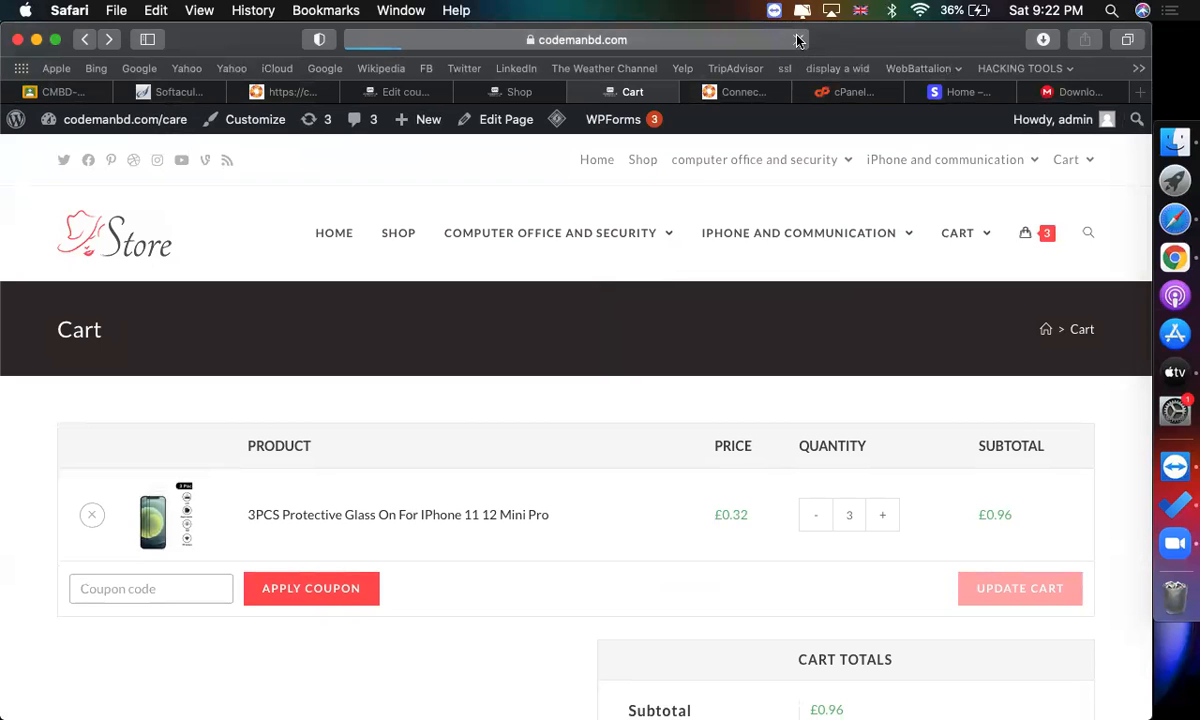
scroll(688, 554, down, 5)
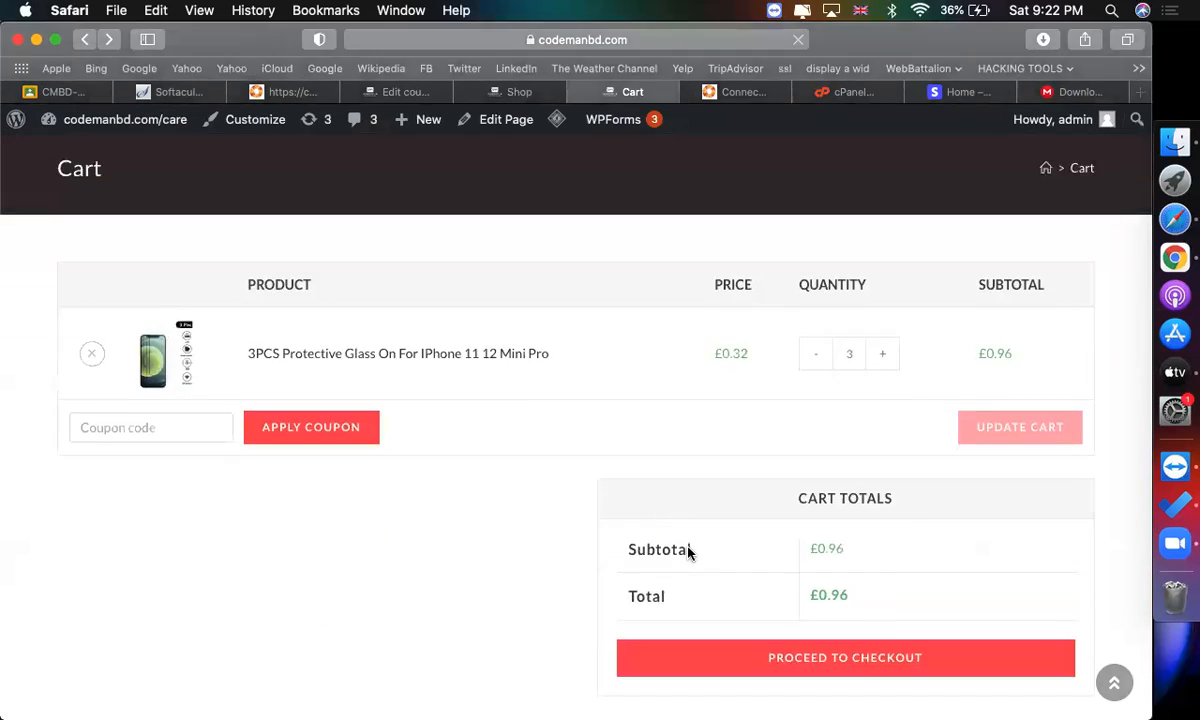
scroll(621, 493, up, 2)
scroll(621, 493, up, 2)
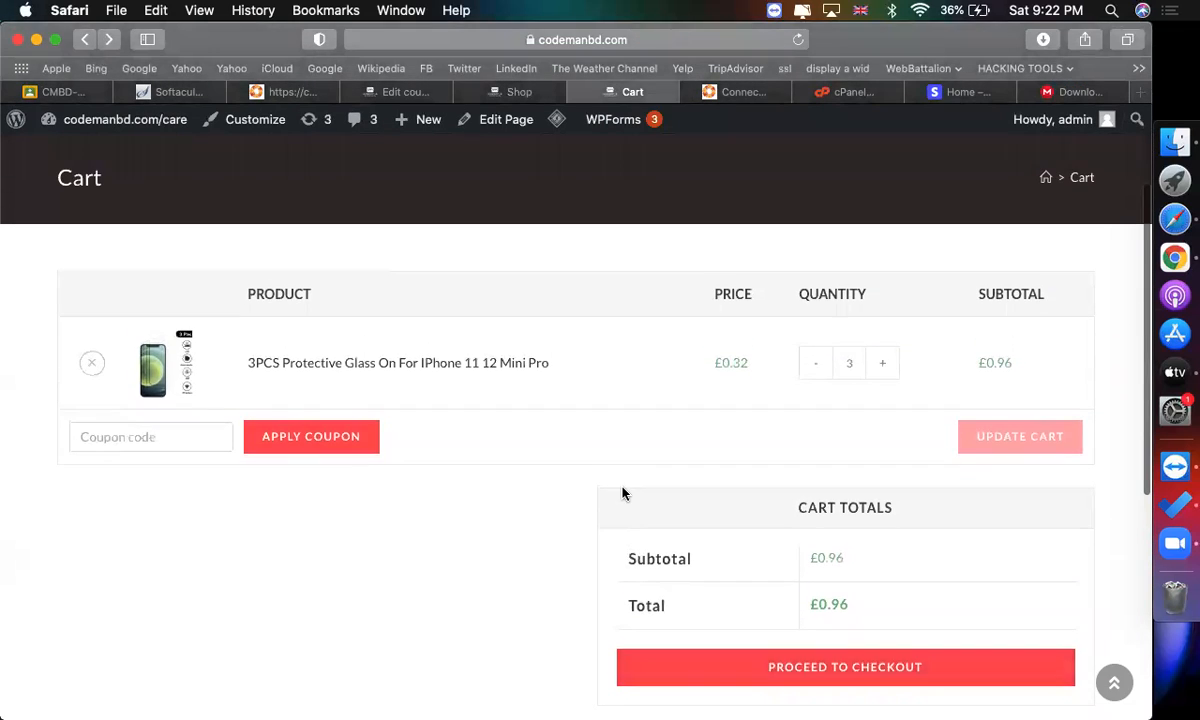
click(206, 434)
text(WINTER_2021)
click(254, 440)
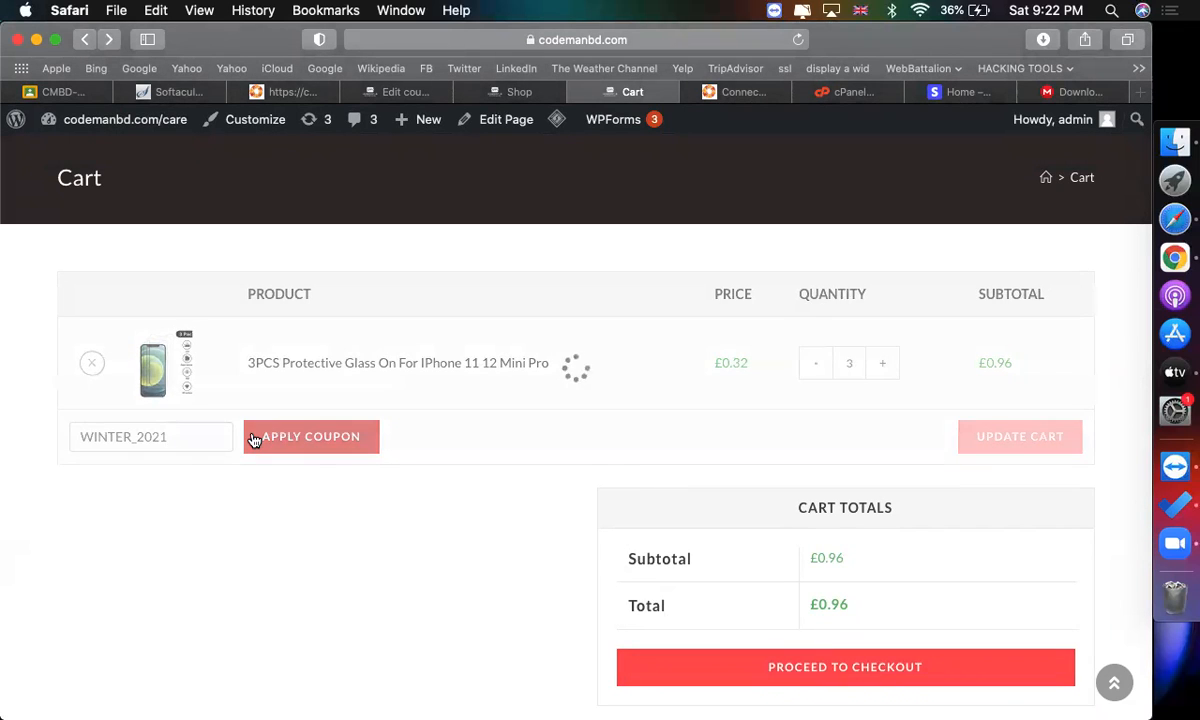
Try to apply the WINTER_2021 coupon code a second time on the cart.
scroll(540, 518, down, 5)
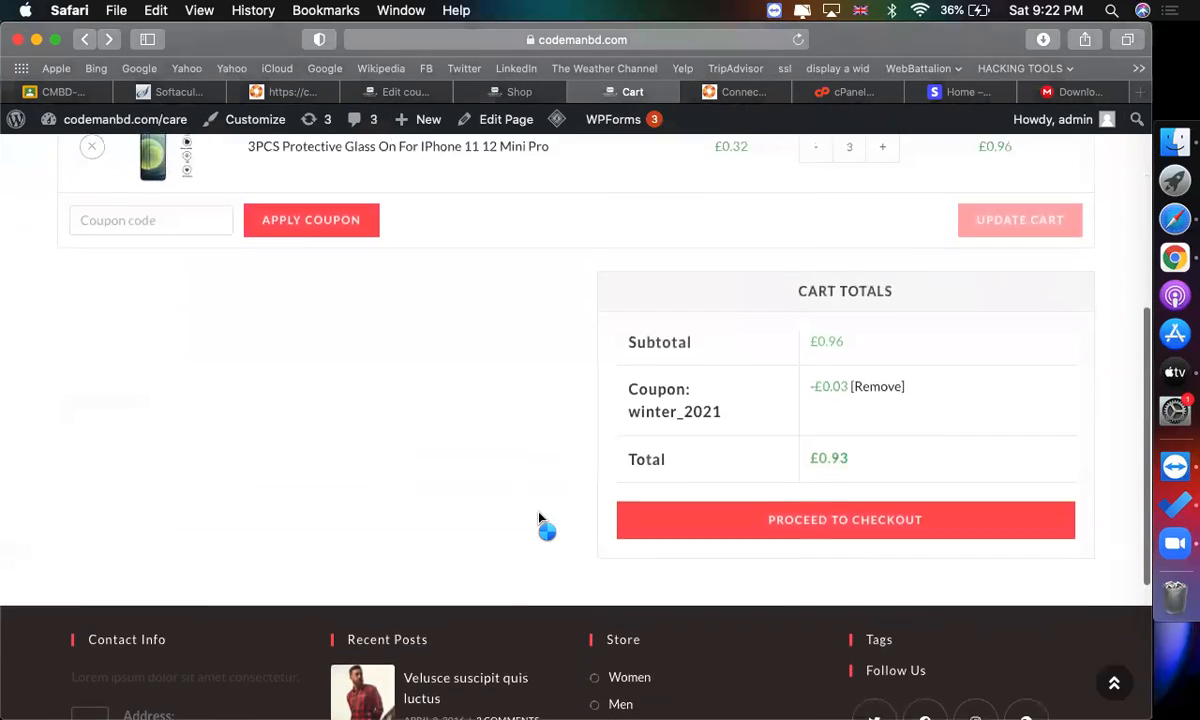
scroll(595, 535, down, 4)
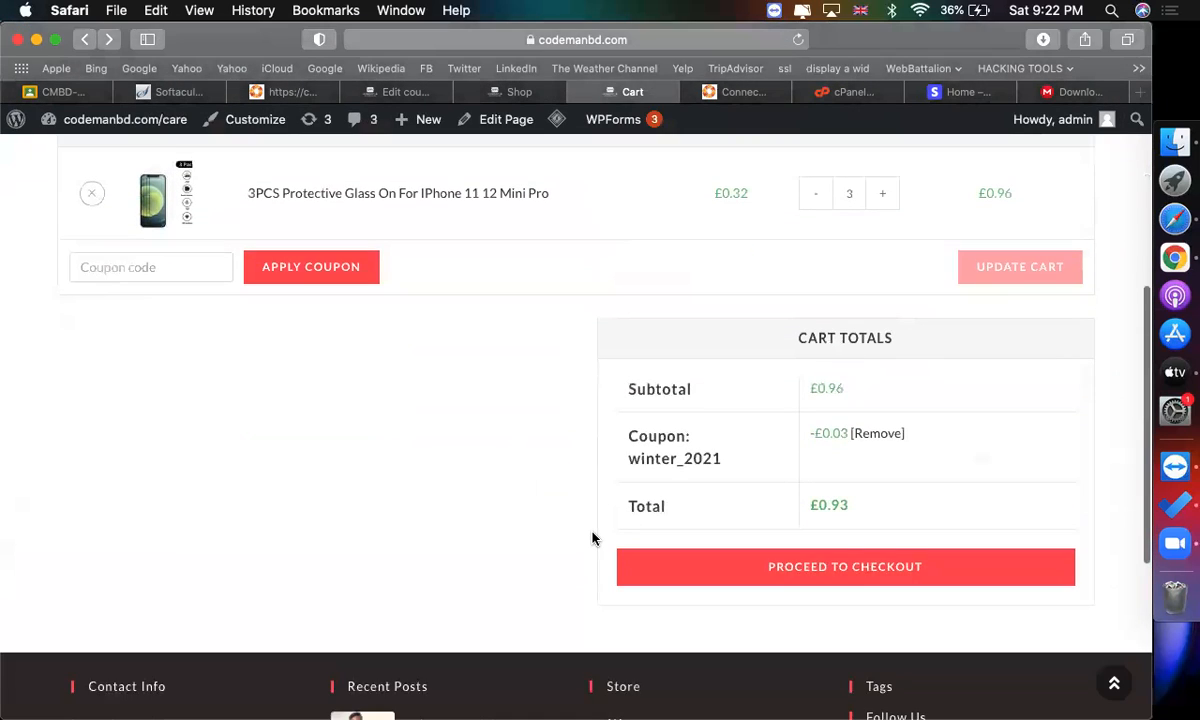
scroll(592, 538, up, 5)
scroll(965, 455, right, 6)
scroll(966, 455, up, 1)
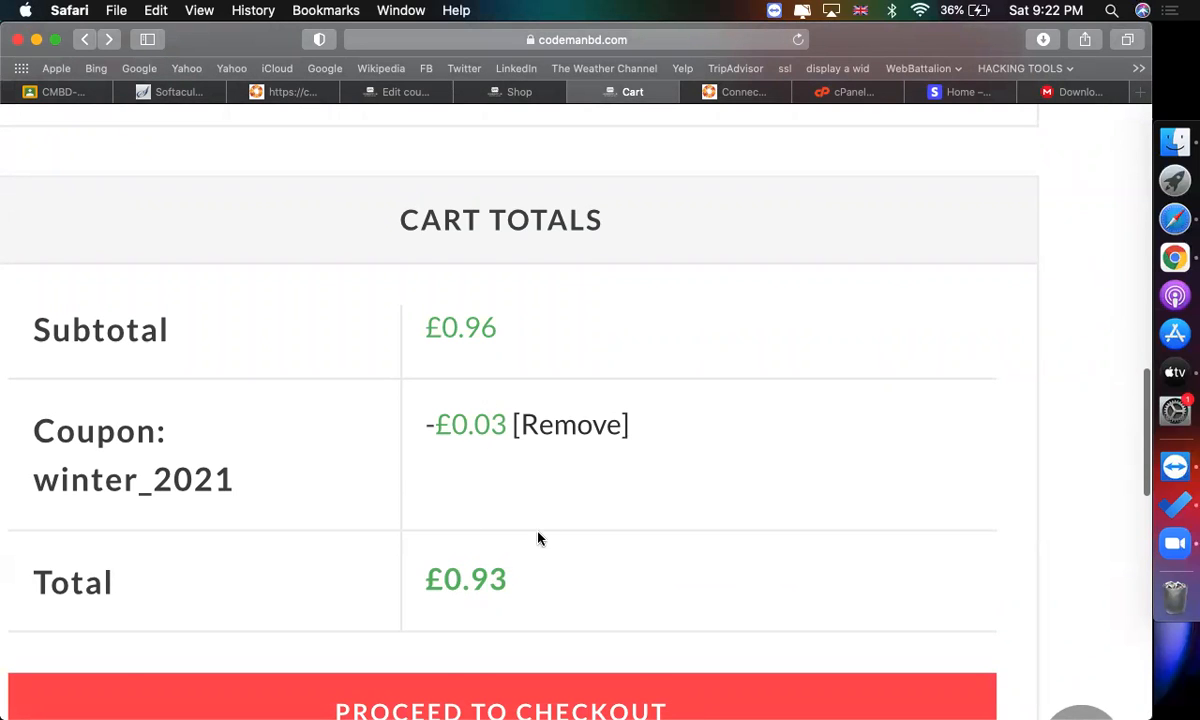
scroll(338, 512, down, 5)
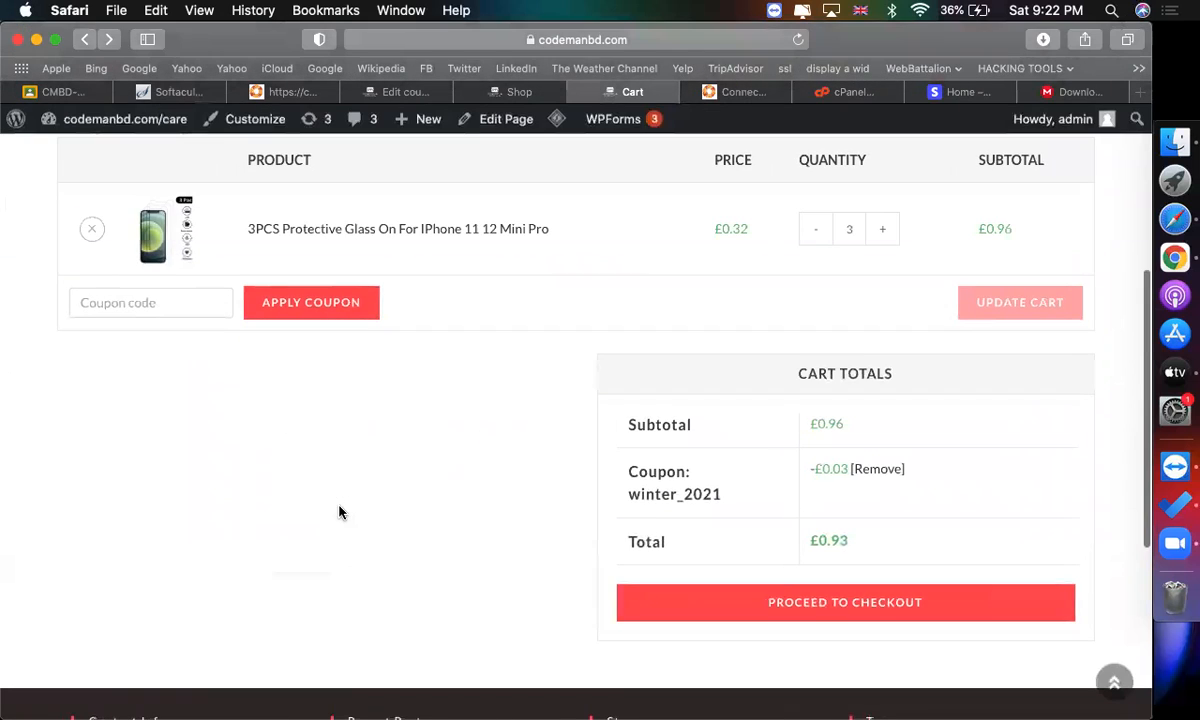
click(144, 307)
text(WINTER_2021)
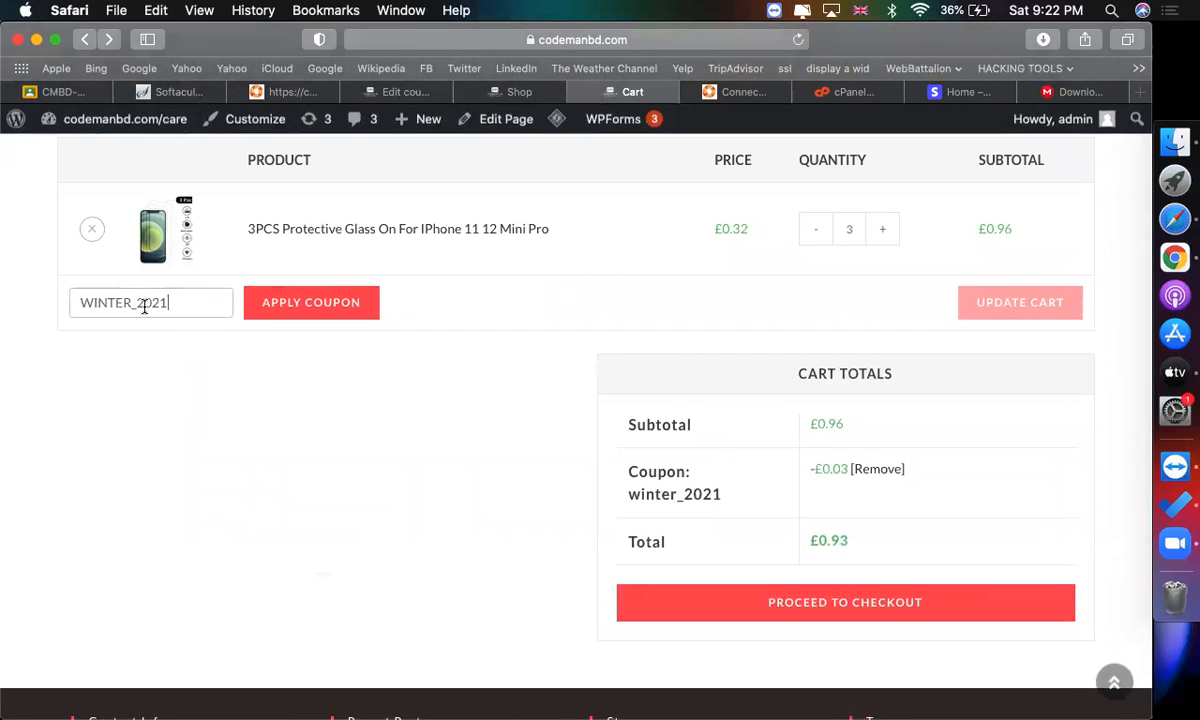
click(255, 312)
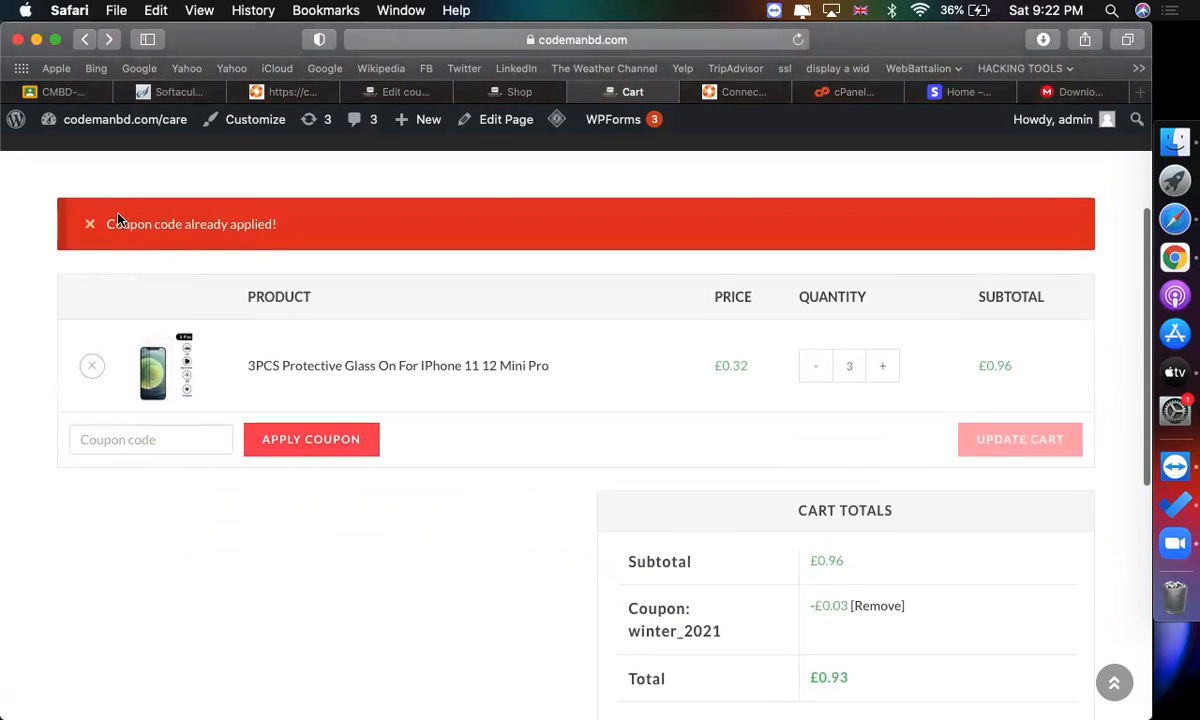
Try applying the coupon code WINTER_2020 on the cart page.
drag(110, 222, 287, 215)
click(161, 445)
text(WINTER_2021)
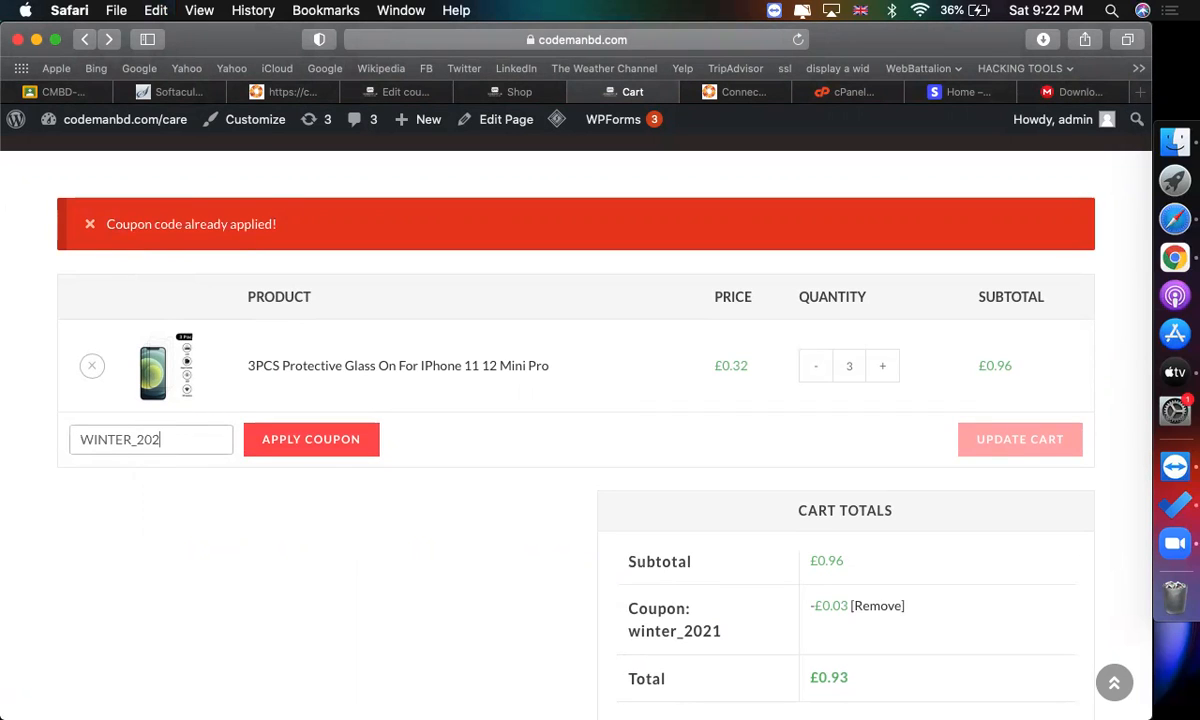
click(273, 448)
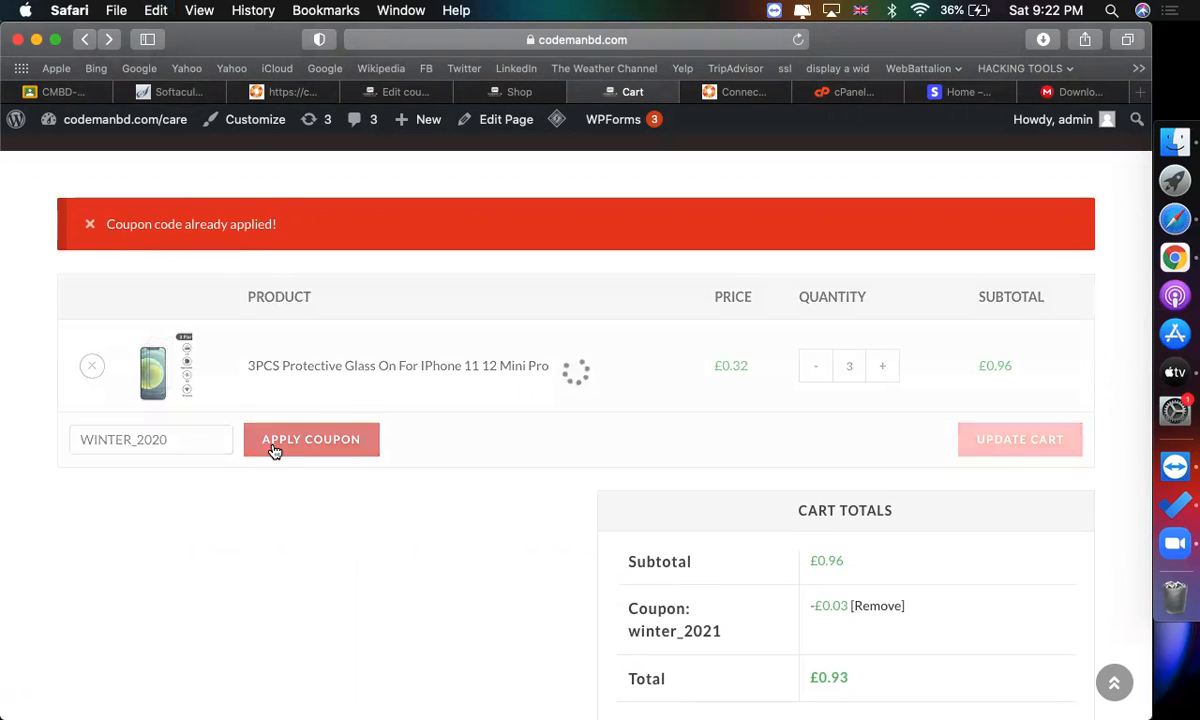
scroll(232, 313, up, 3)
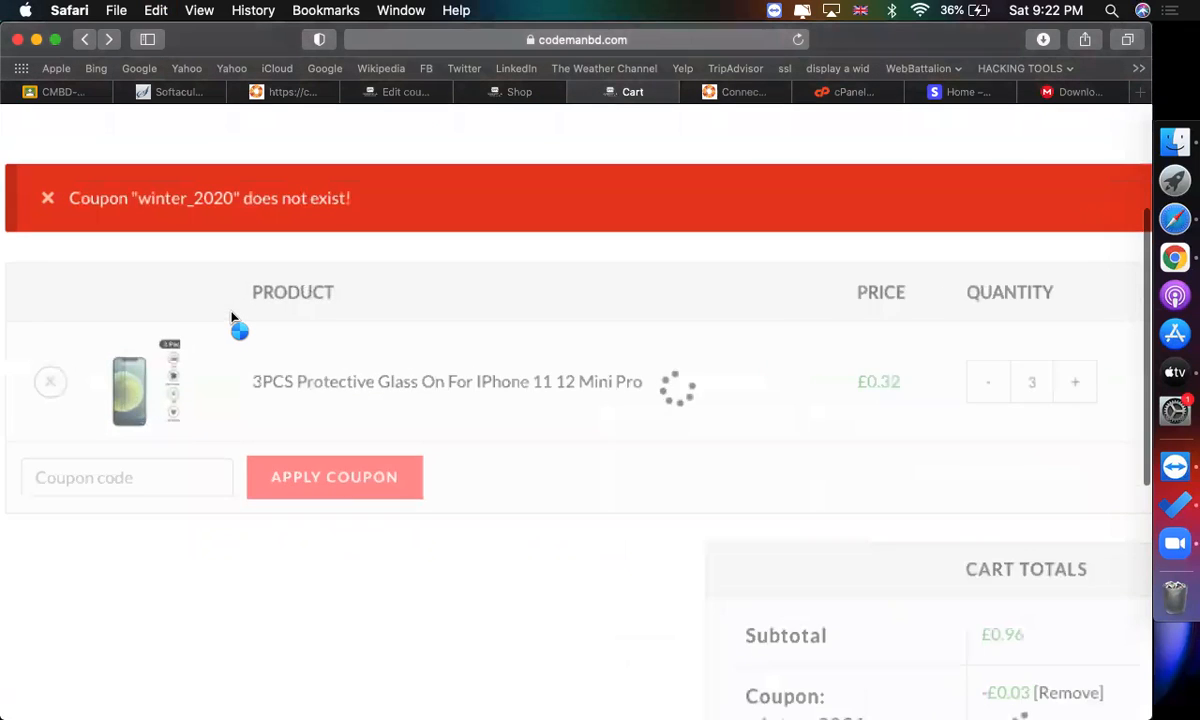
scroll(294, 222, up, 1)
scroll(294, 222, down, 3)
scroll(437, 412, down, 5)
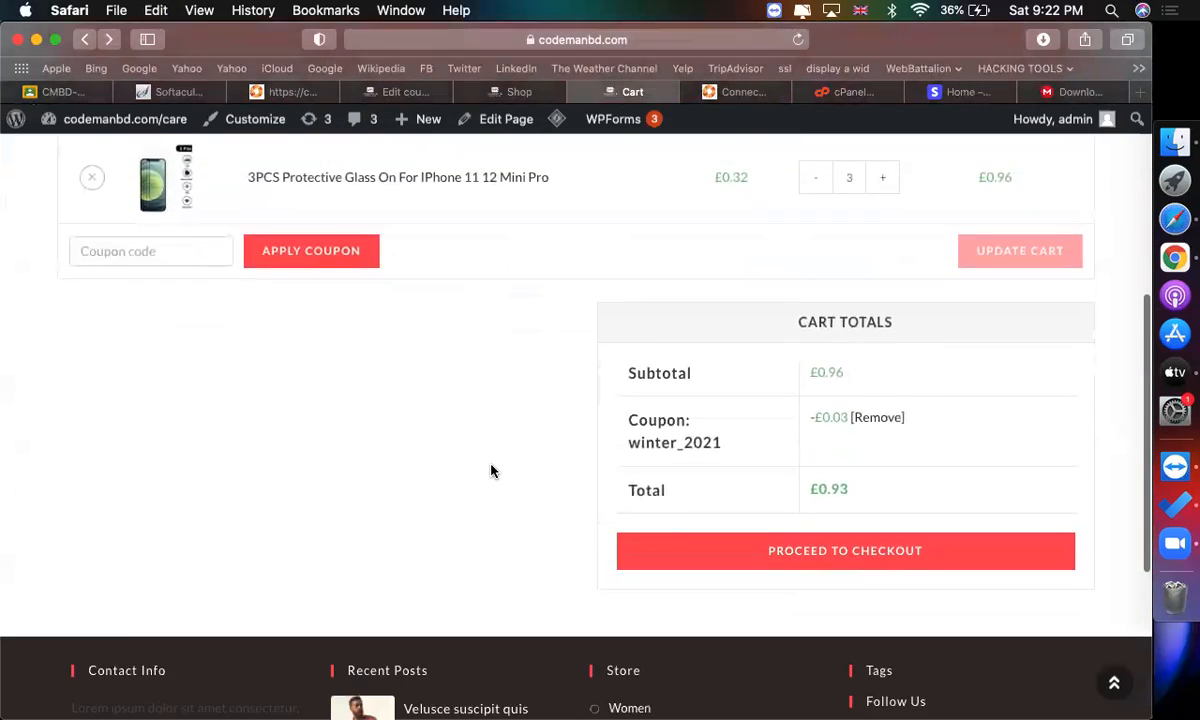